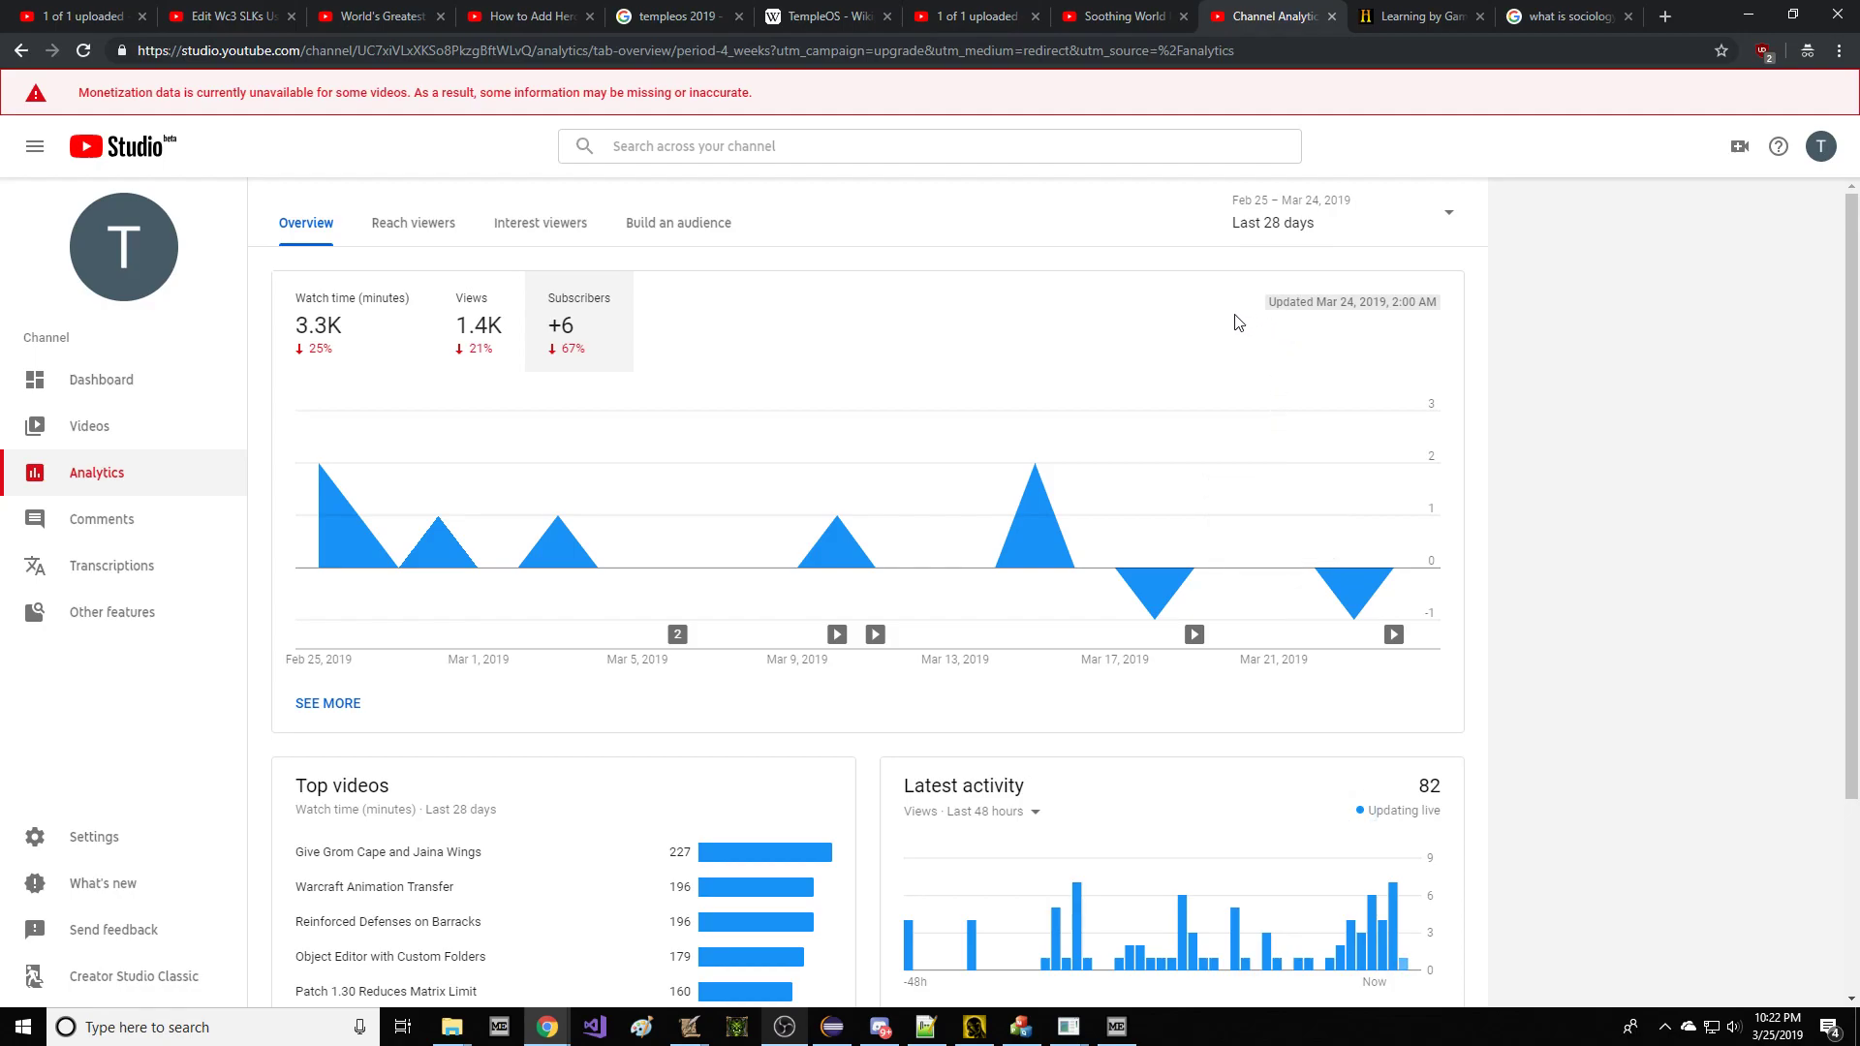
Examine the daily subscriber changes and published-video markers on the channel's 28-day analytics chart.
mouse_move(1169, 612)
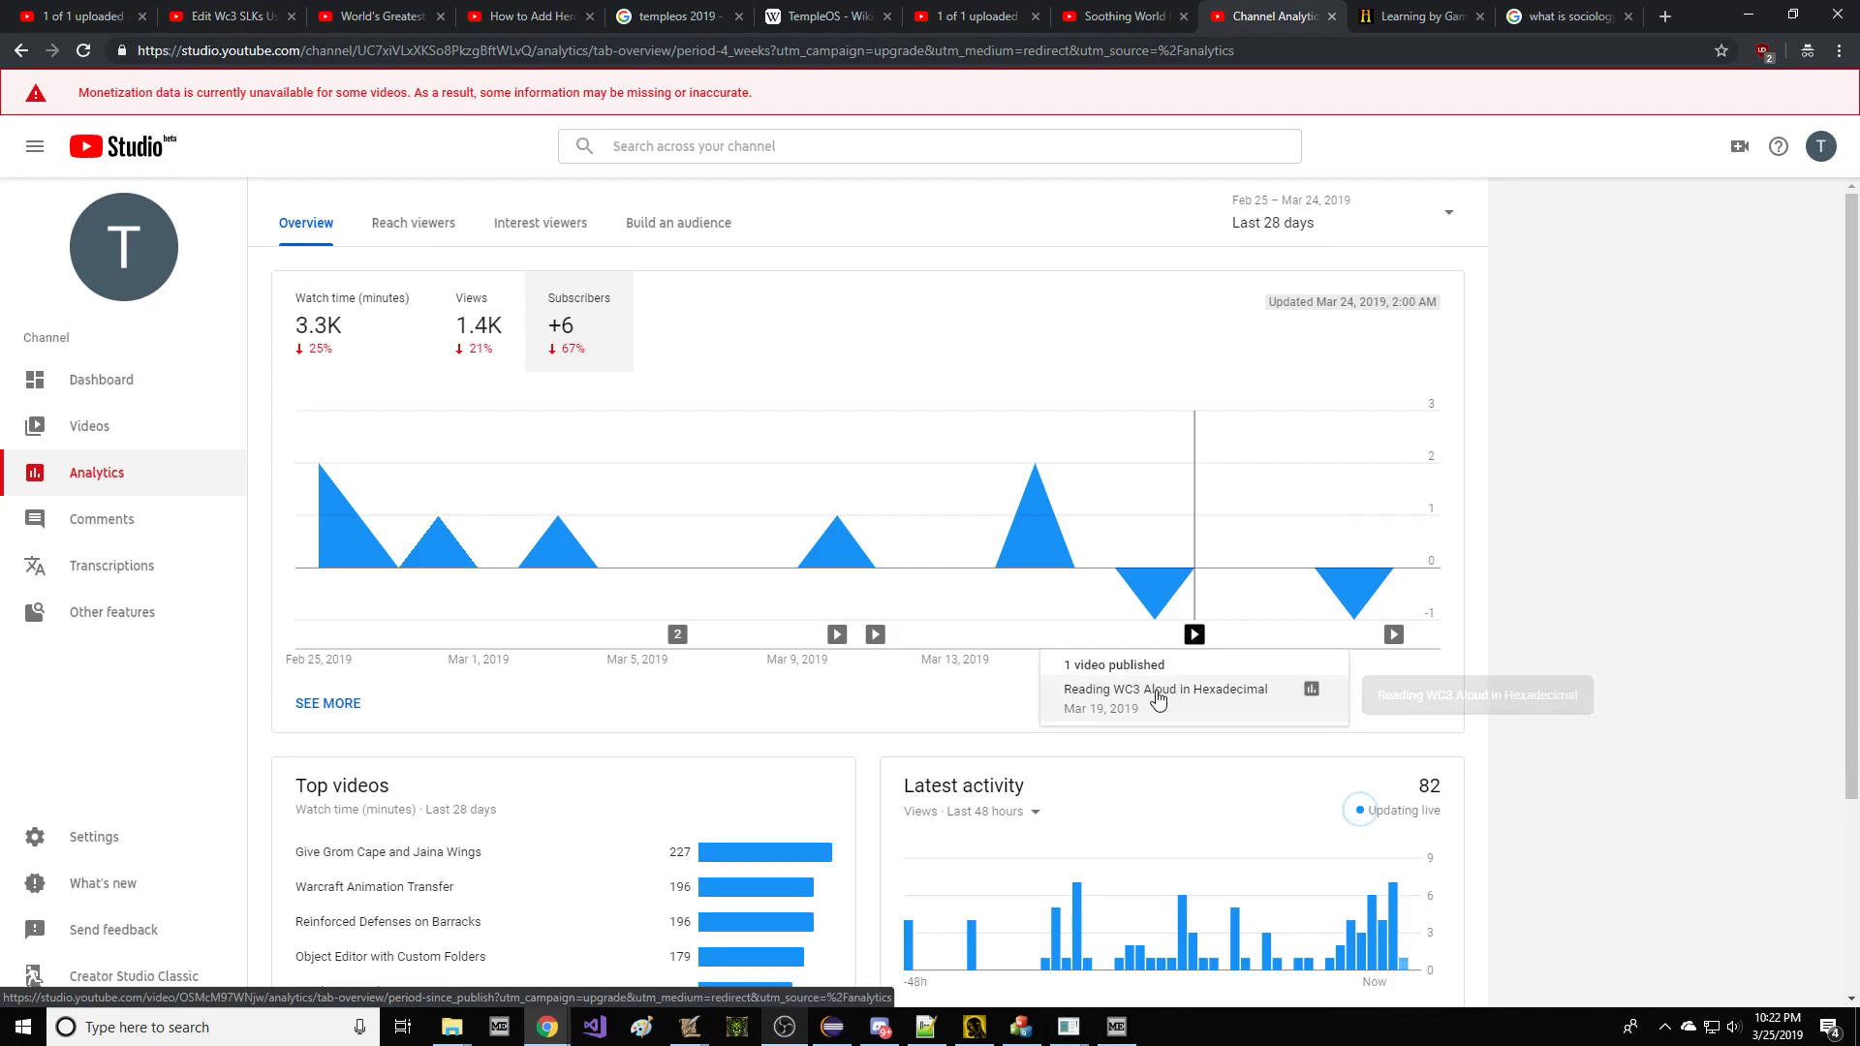
mouse_move(1305, 604)
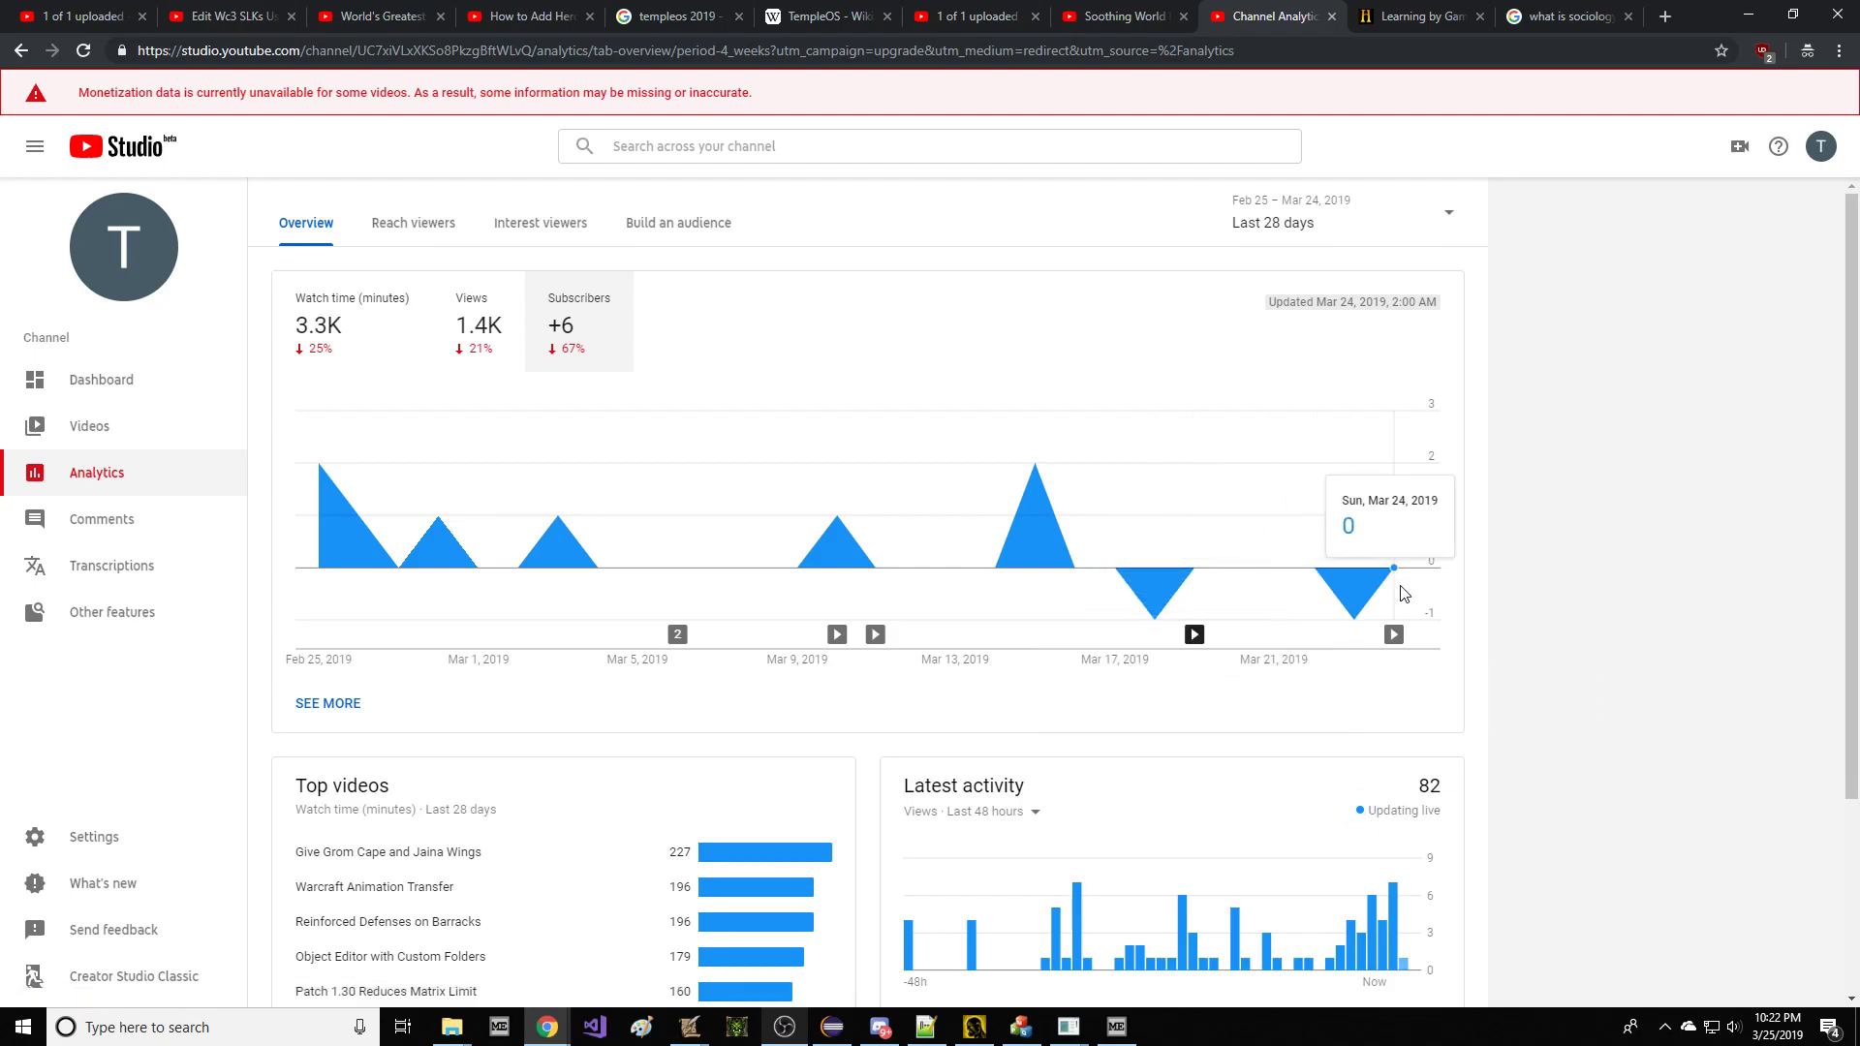
mouse_move(878, 635)
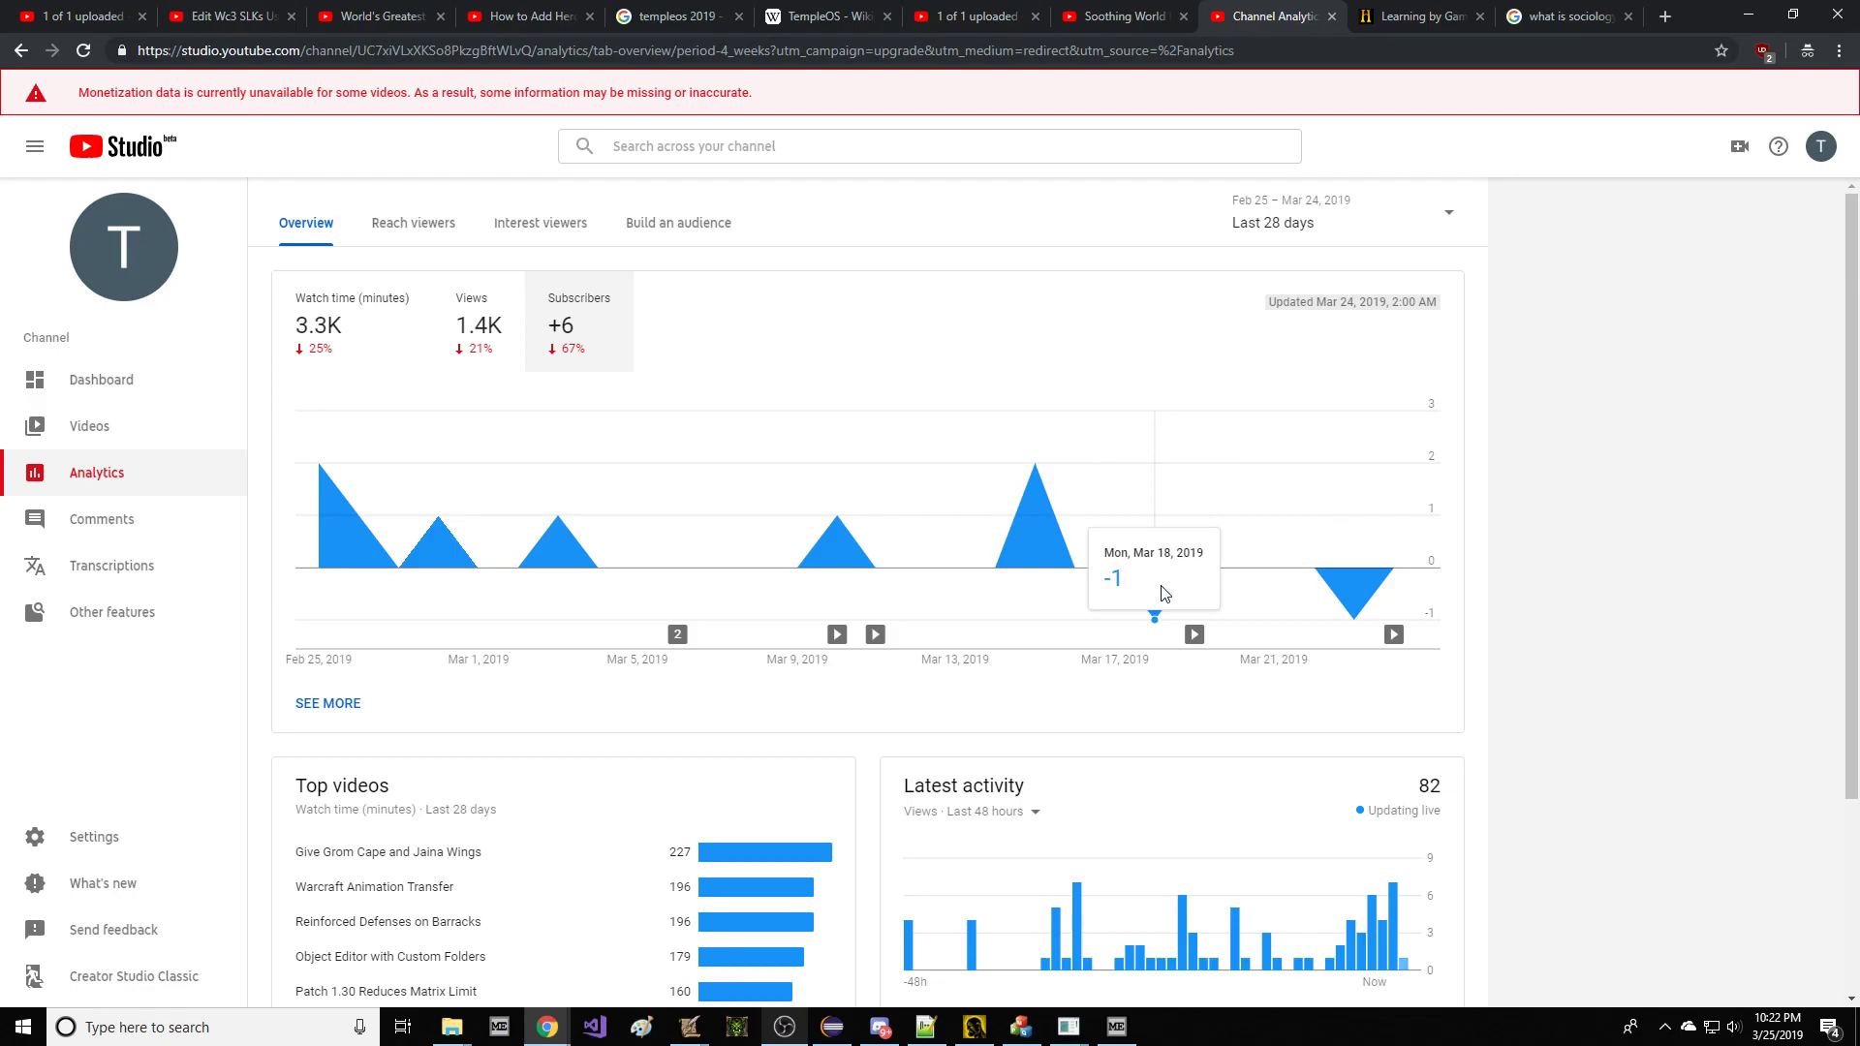
Switch to Model Editor and open the Human Footman model from the unit type chooser.
left_click(1116, 1026)
key("ctrl+u")
left_click(827, 492)
left_click(890, 678)
left_click(826, 492)
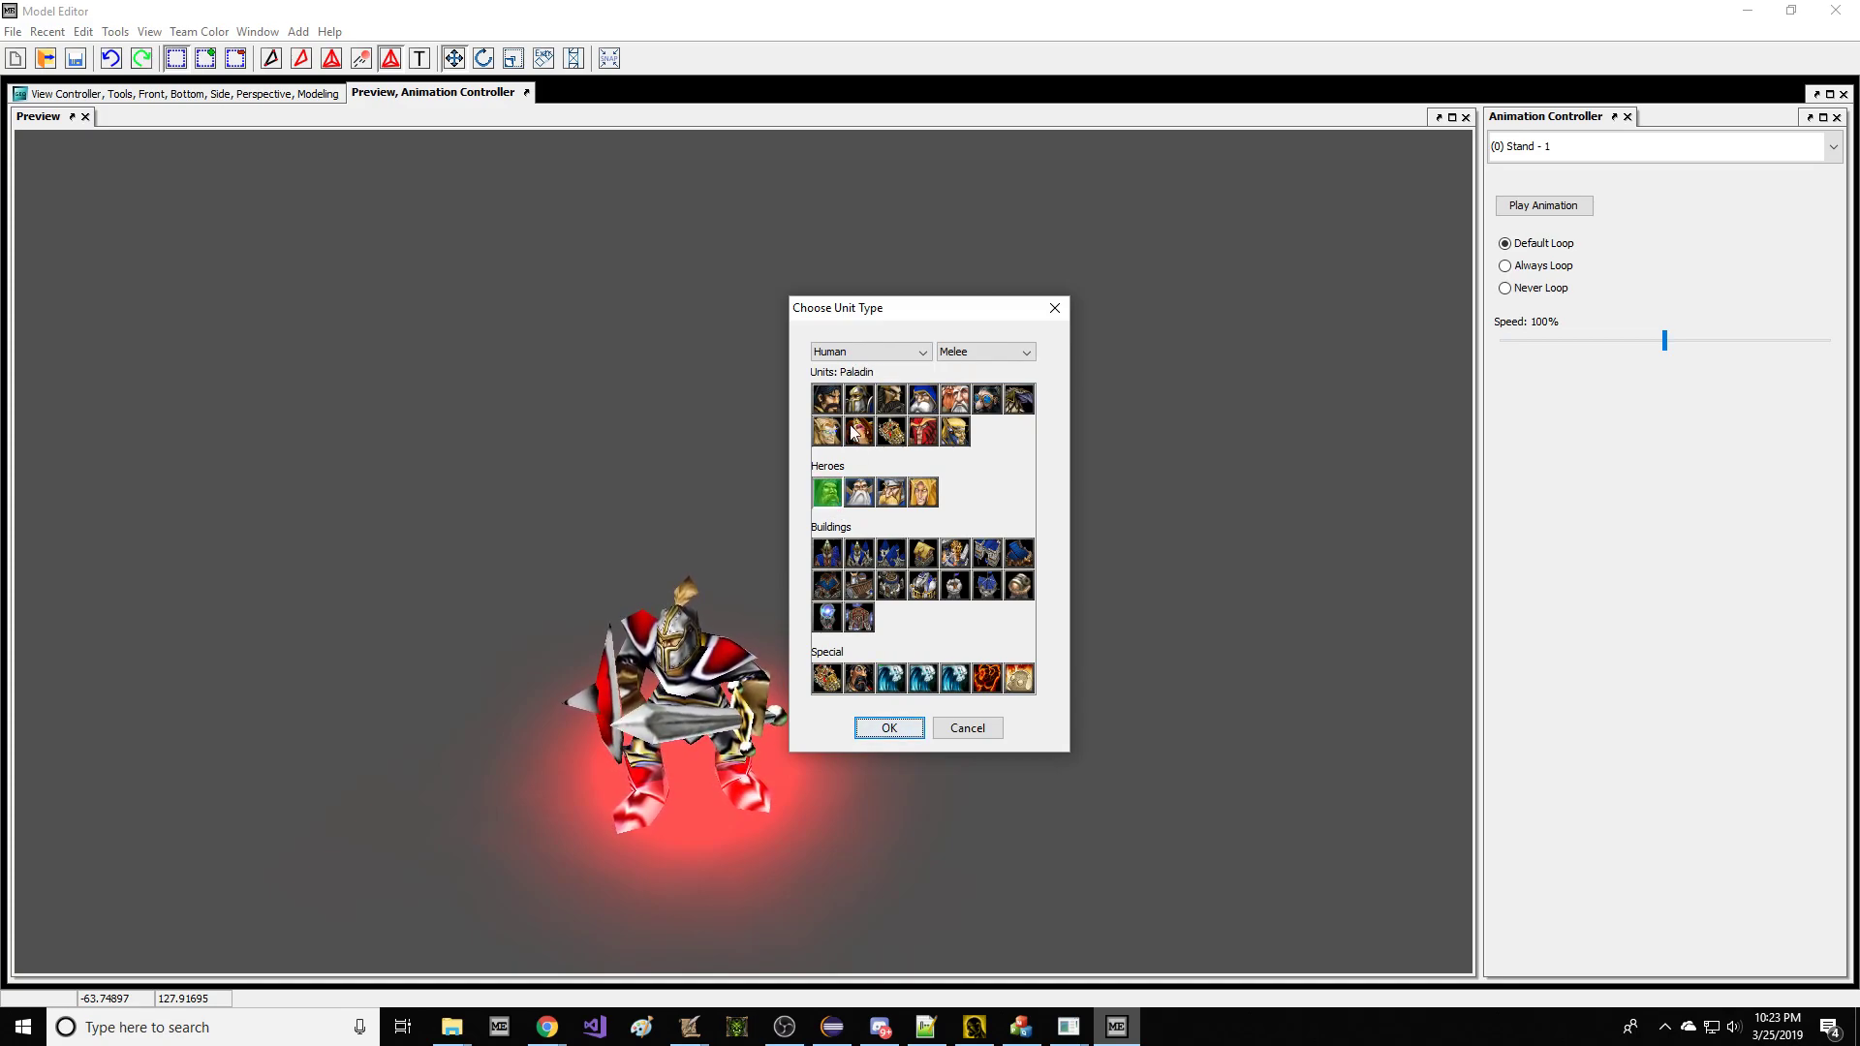
left_click(881, 727)
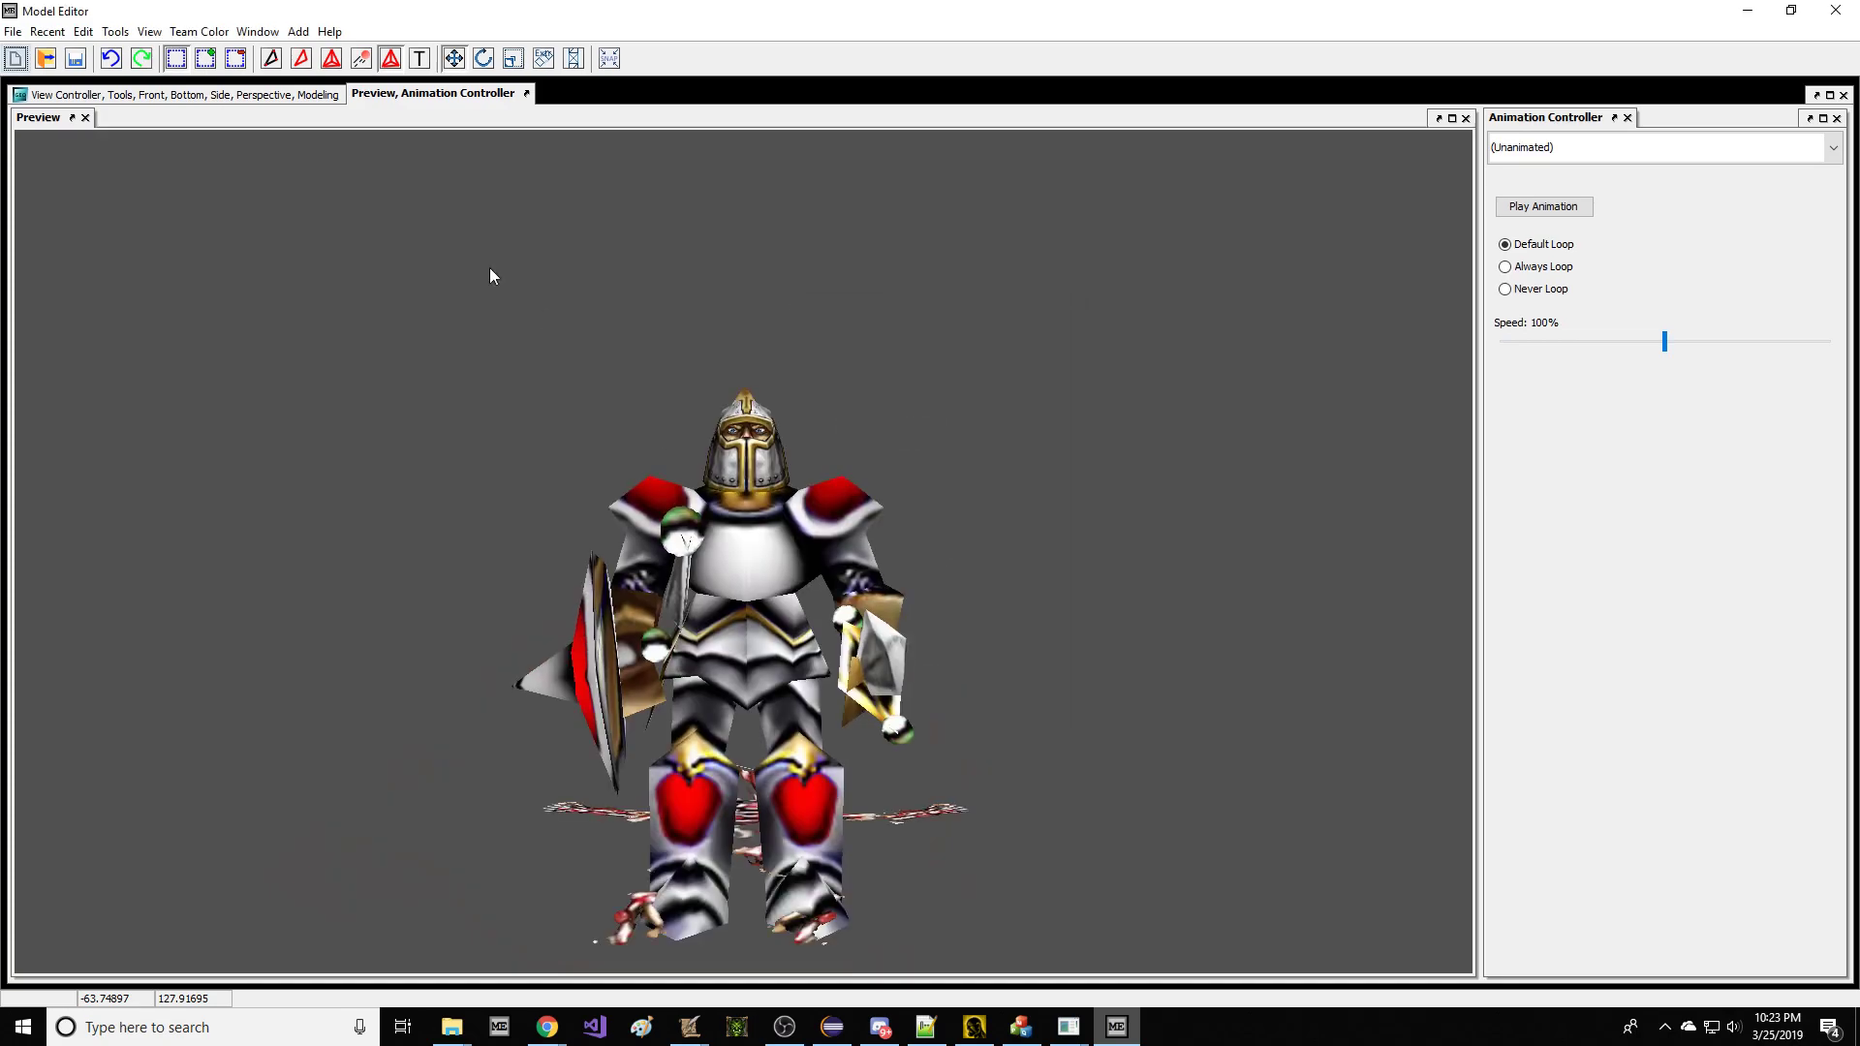
Select the Footman's sword blade in the Side view of the modeling layout and delete it.
left_click(232, 94)
scroll(718, 291, "up", 2)
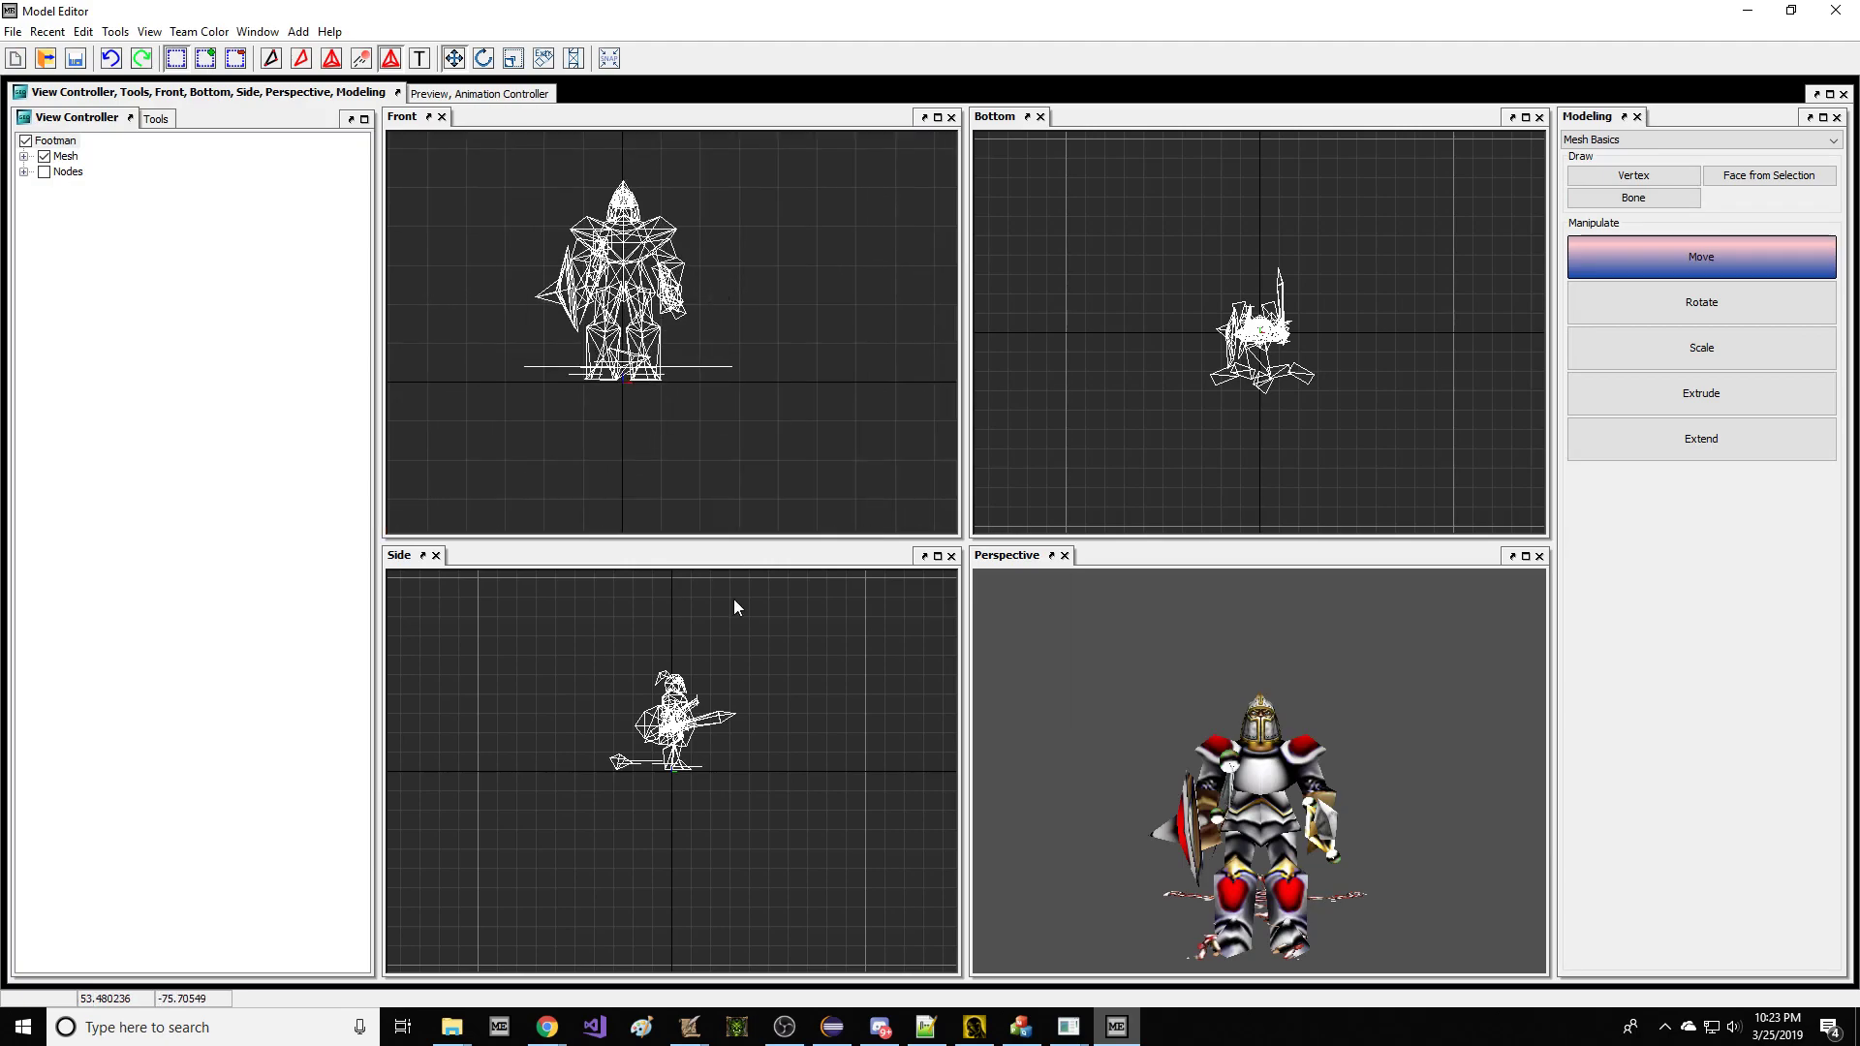
key("a")
key("s")
key("d")
key("f")
key("g")
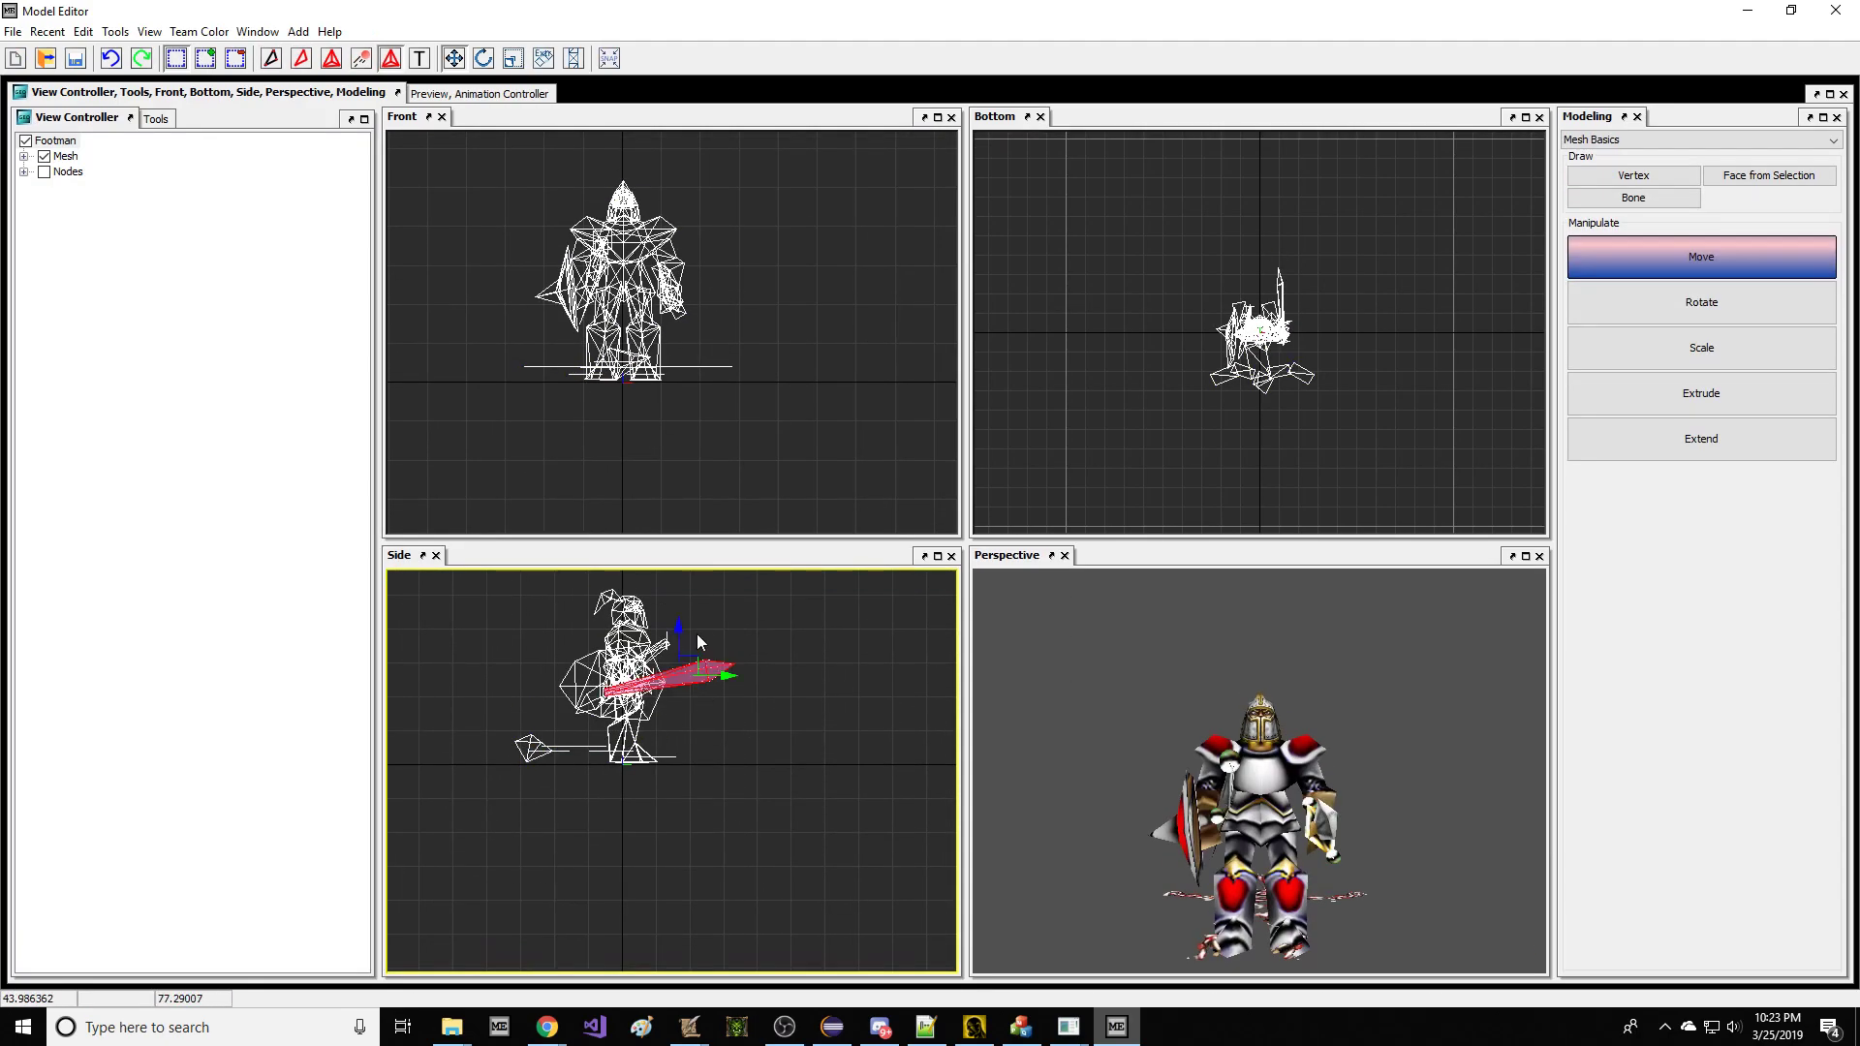
left_click(686, 584)
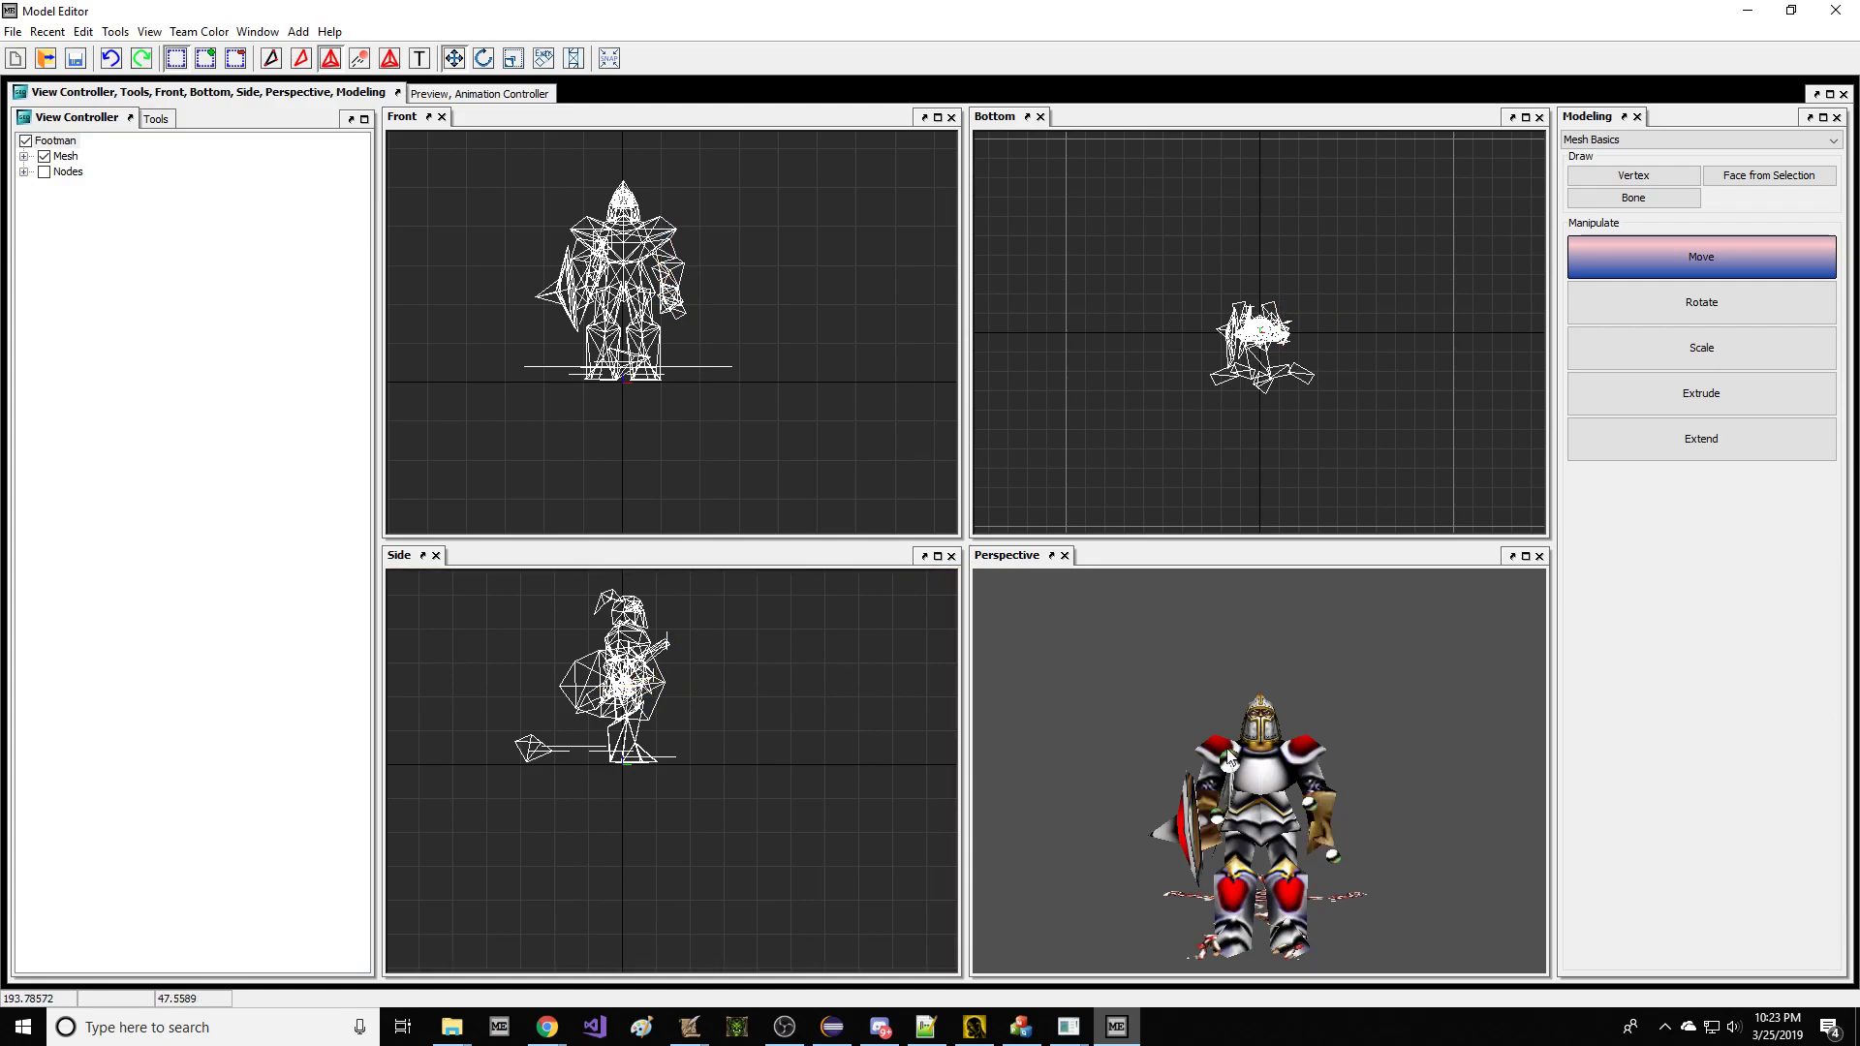
Select the leftover sword hilt pieces at the Footman's hand, move them clear of the body and delete them.
left_click_drag(1241, 761, 1209, 748)
scroll(1242, 341, "up", 3)
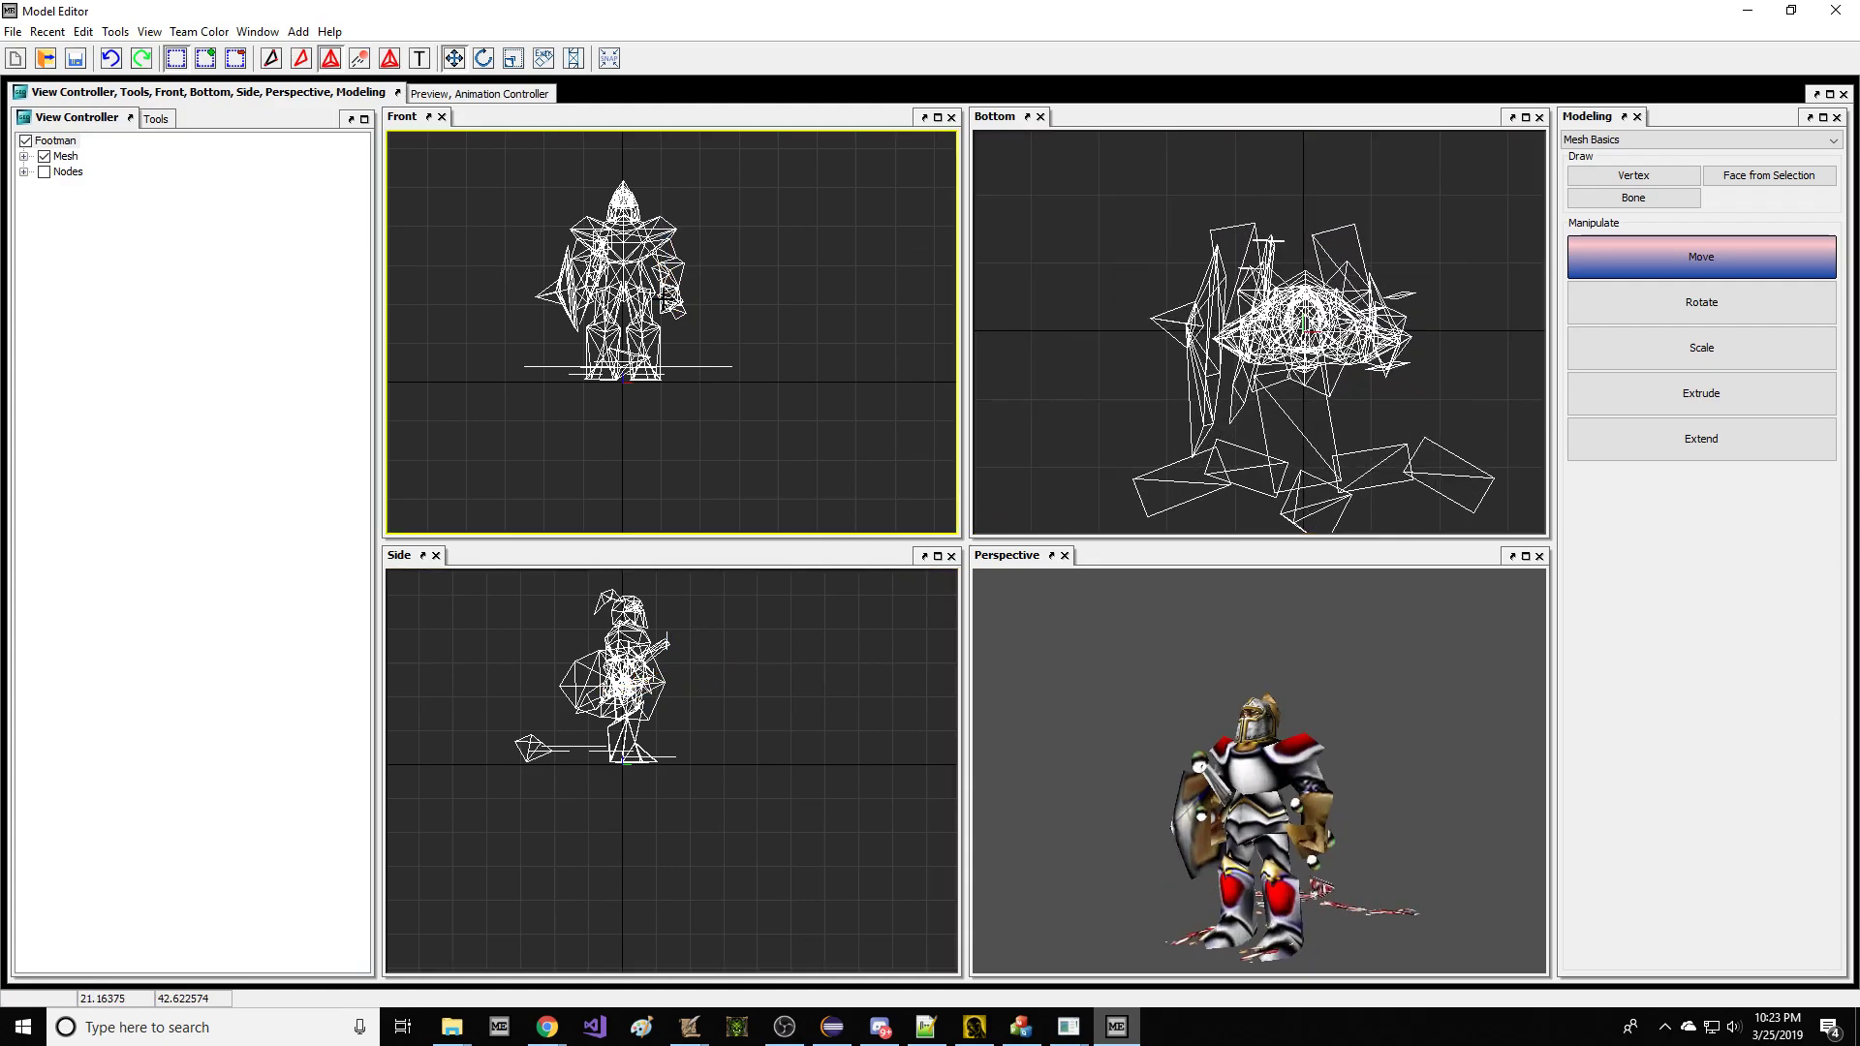
scroll(676, 305, "up", 2)
left_click(675, 302)
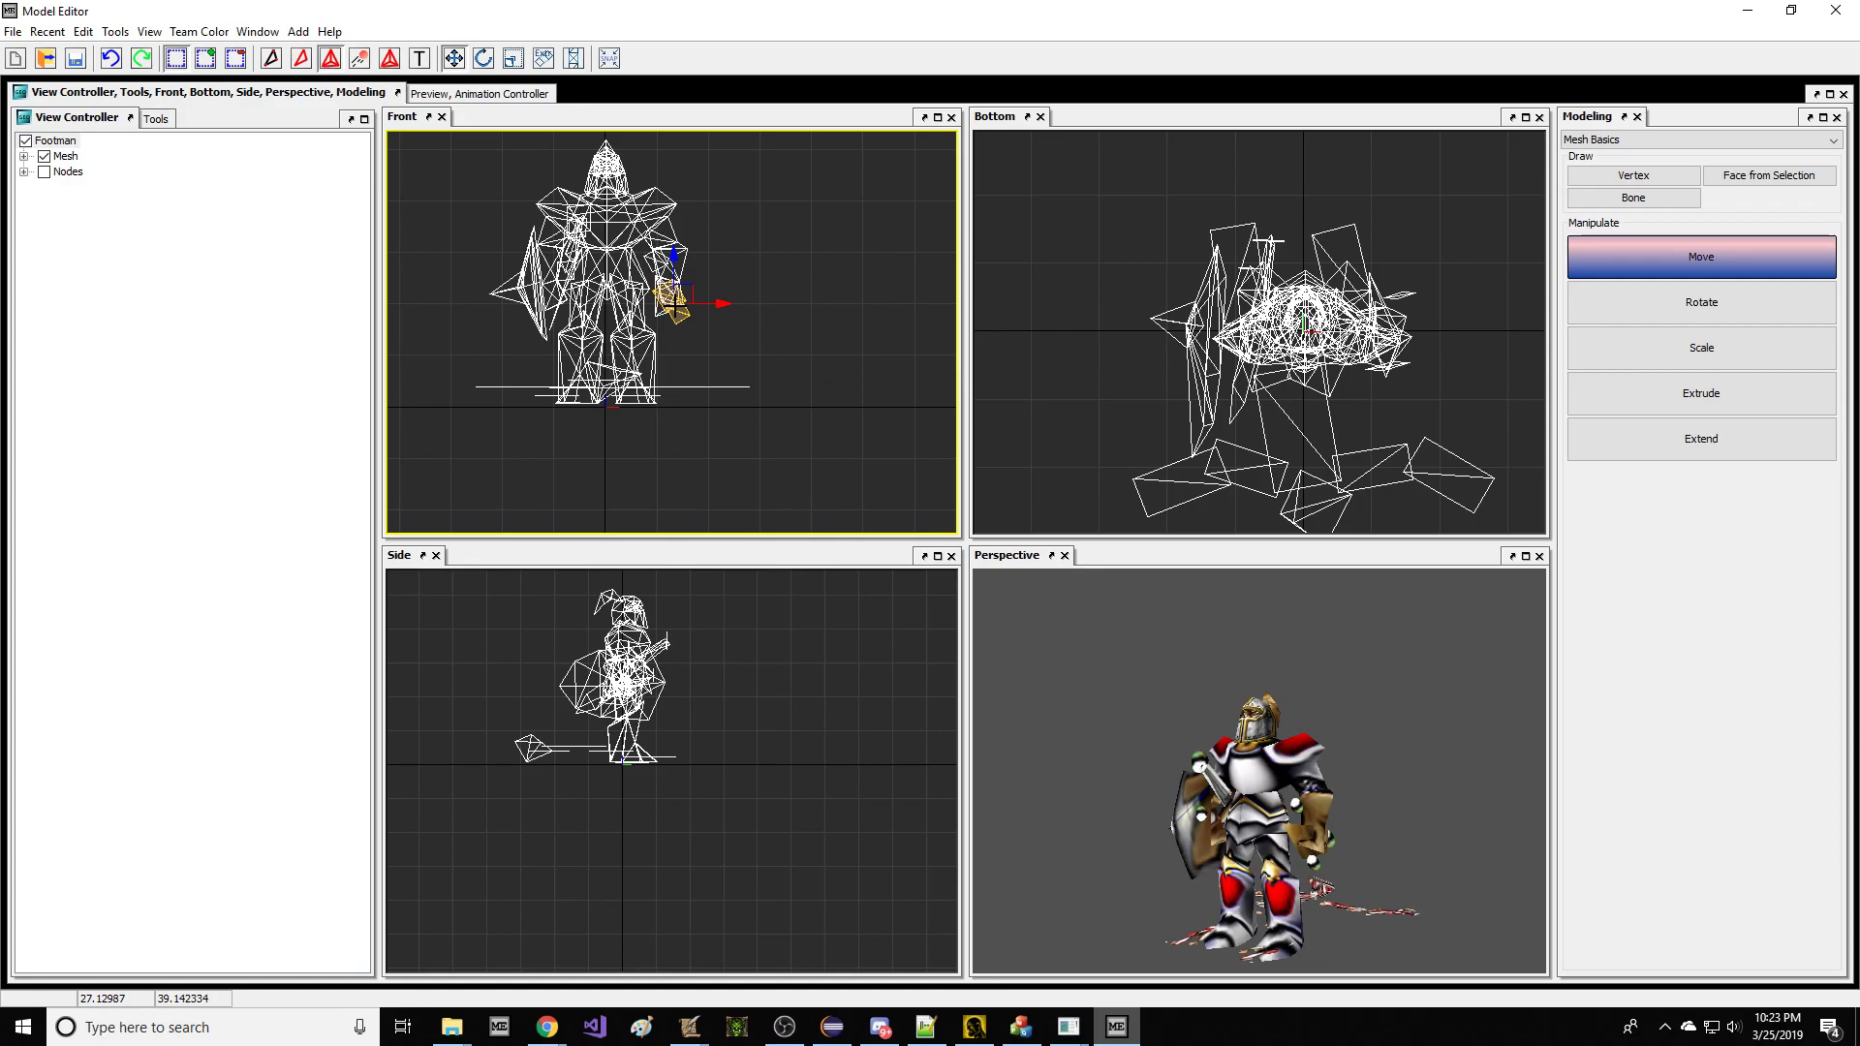
key("shift")
scroll(766, 295, "up", 2)
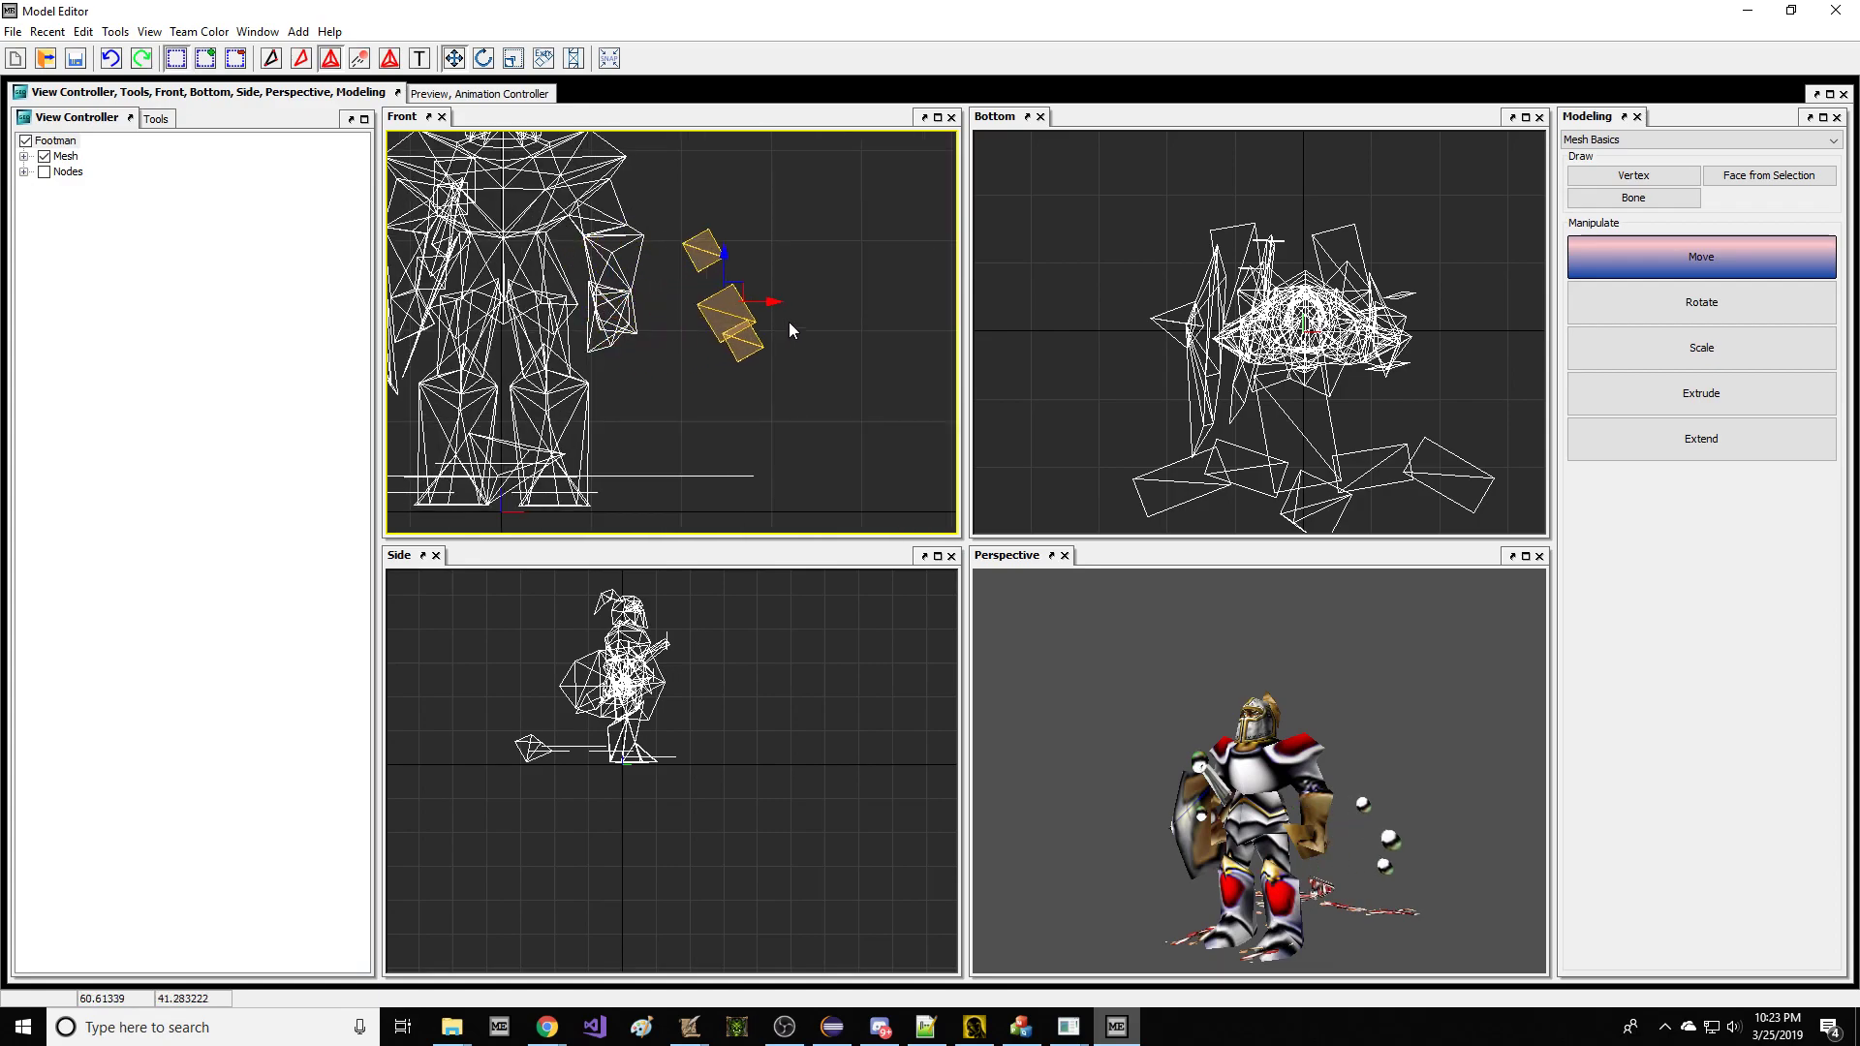
left_click(798, 320)
scroll(672, 312, "down", 2)
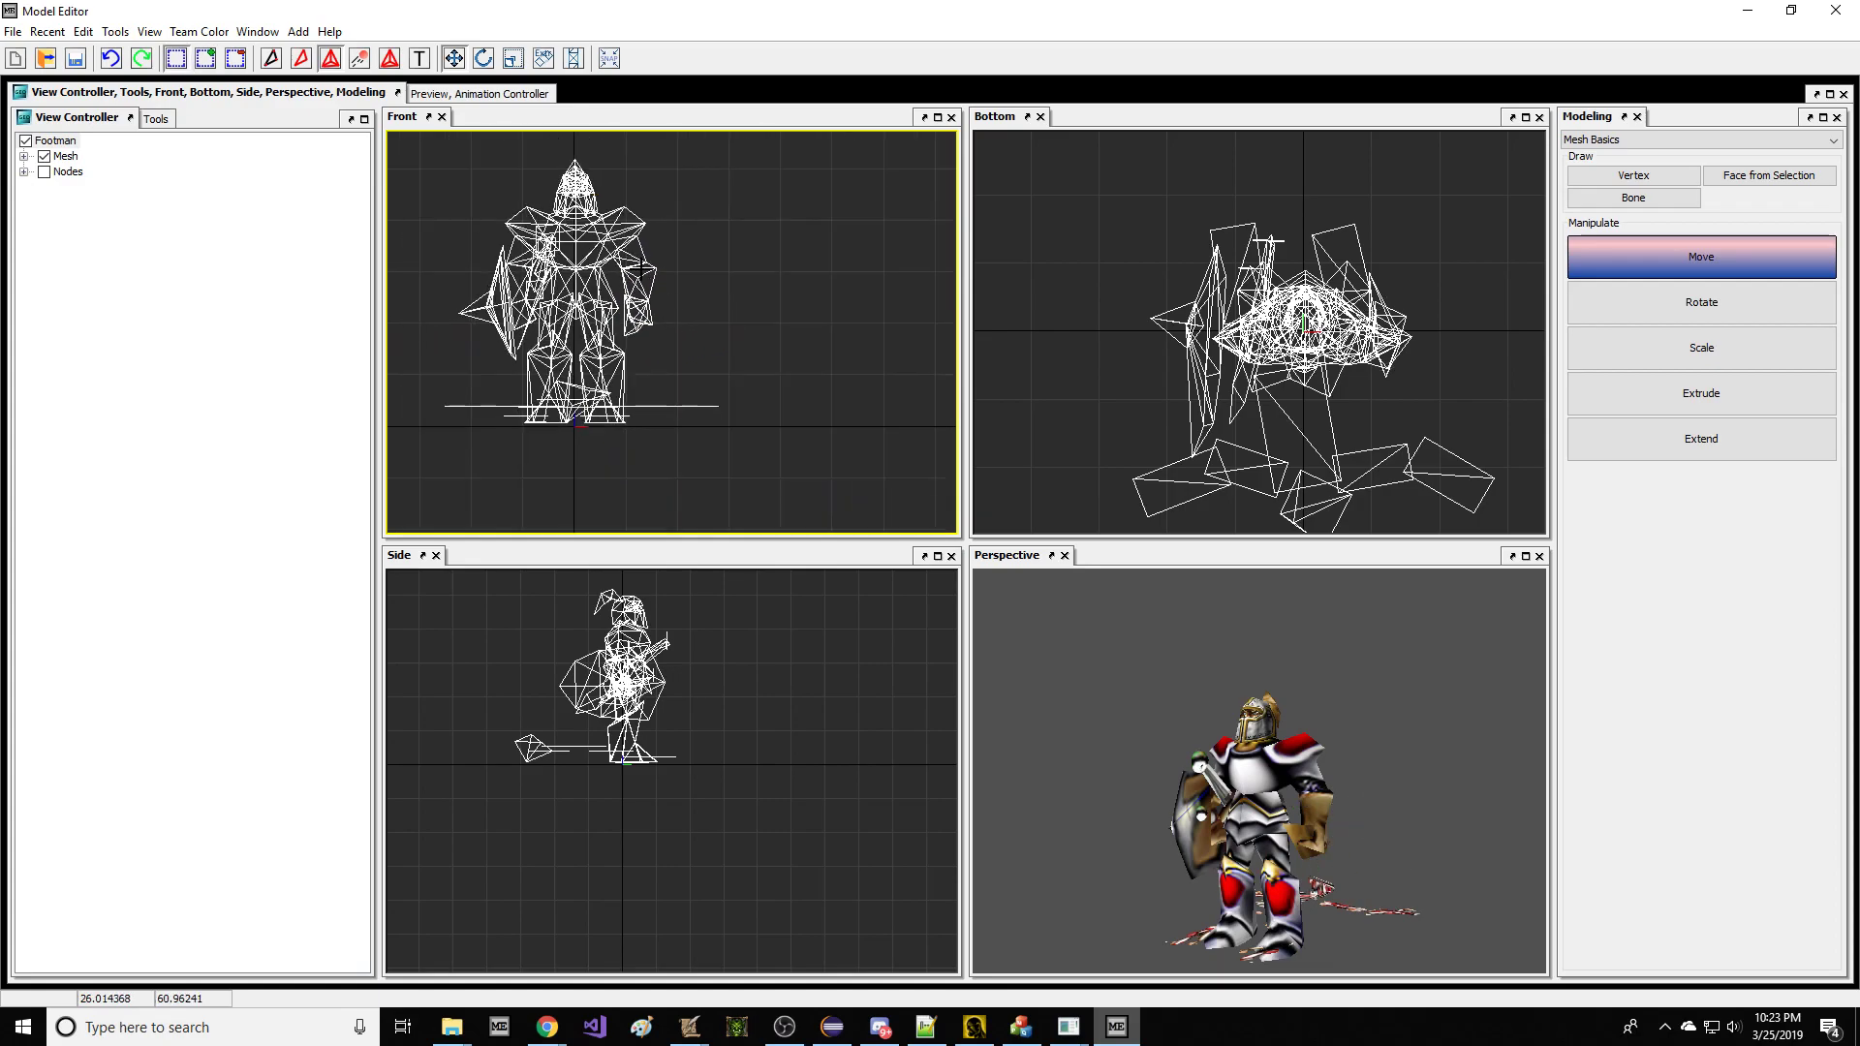
Open the Human siege engine model (WarWagon) from the special units in the unit type chooser.
key("ctrl+u")
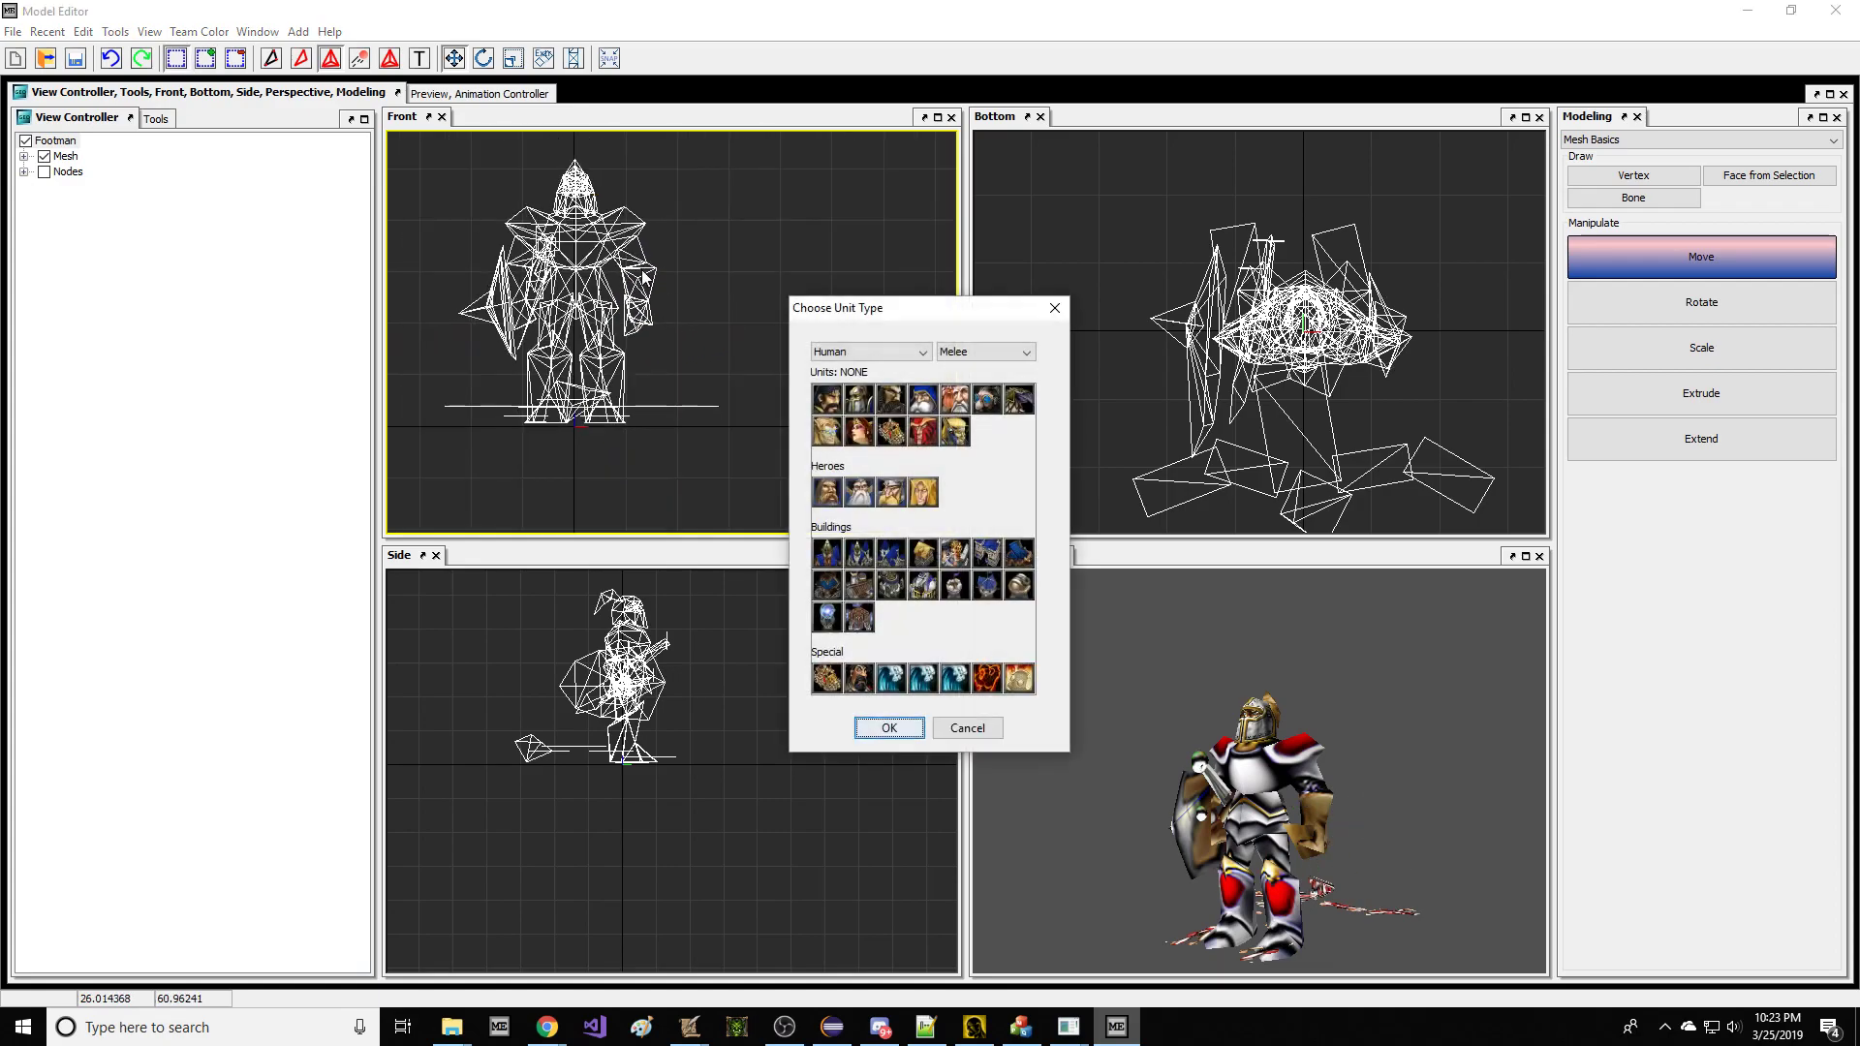
left_click(955, 581)
left_click(894, 492)
left_click(853, 495)
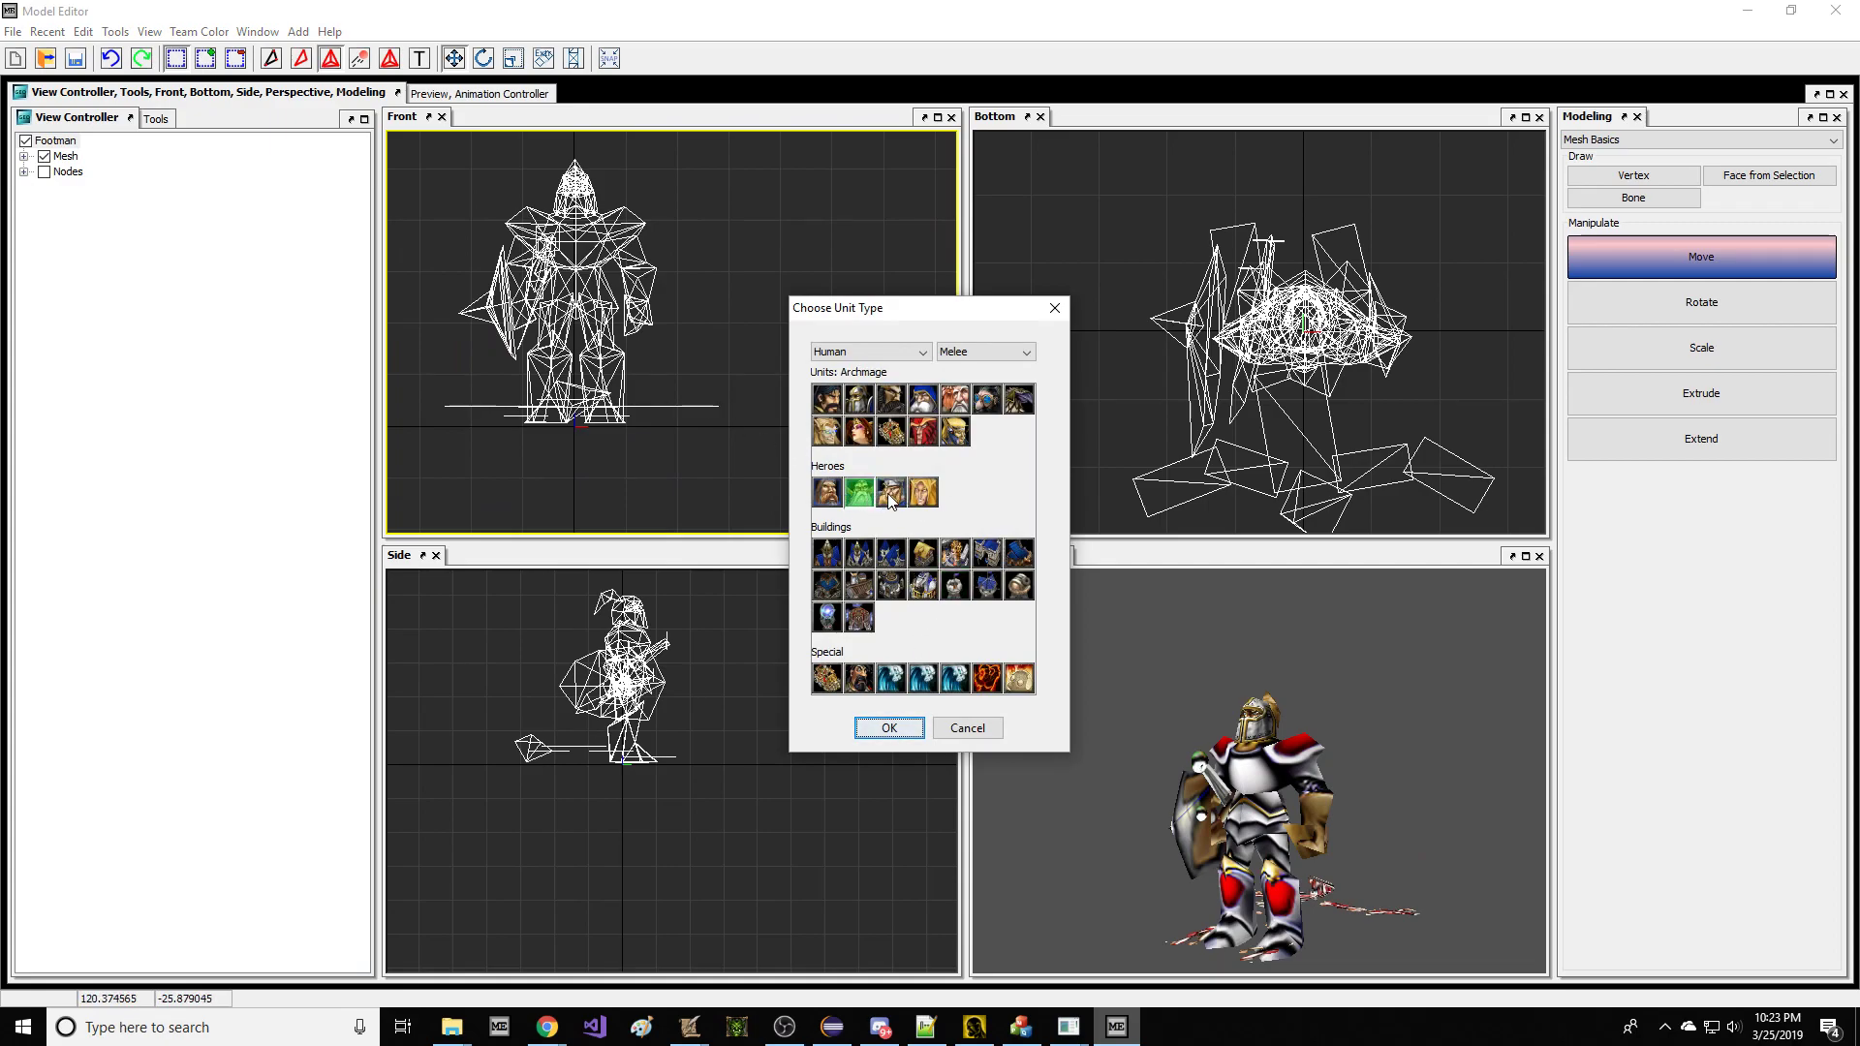
left_click(892, 496)
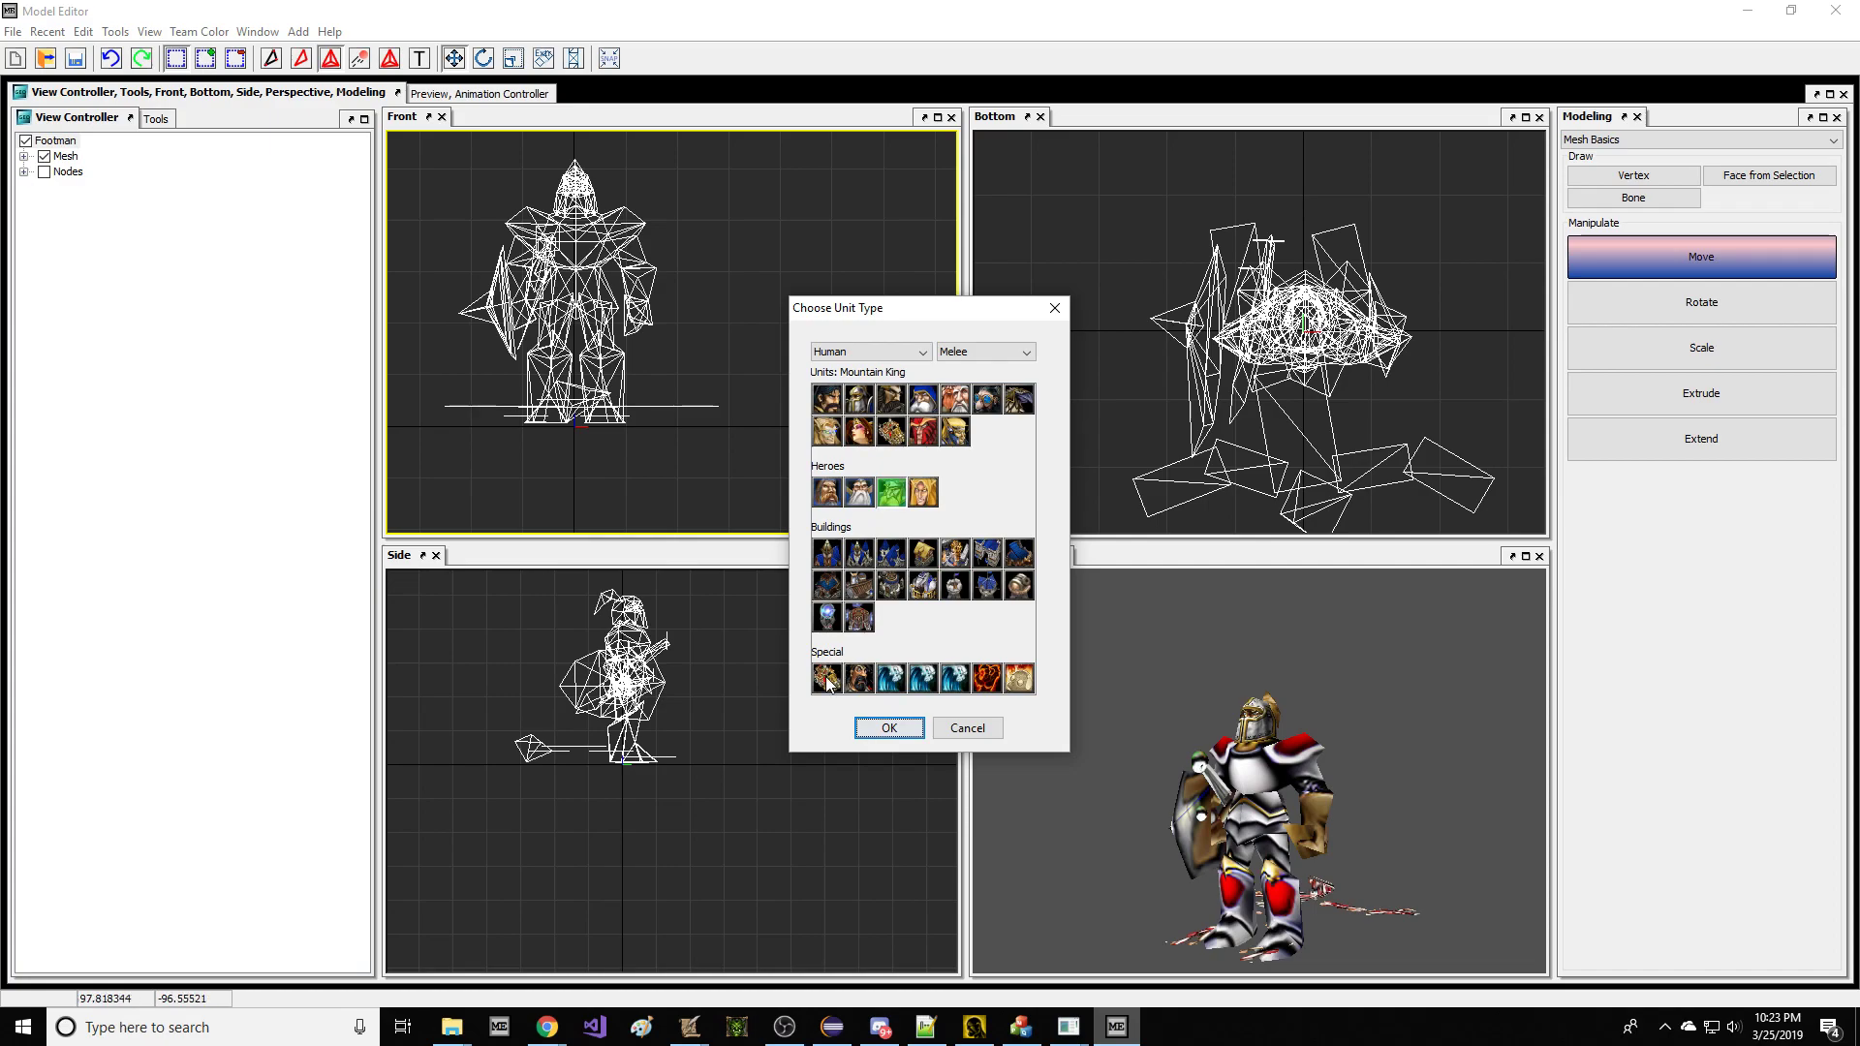
left_click(832, 681)
left_click(890, 728)
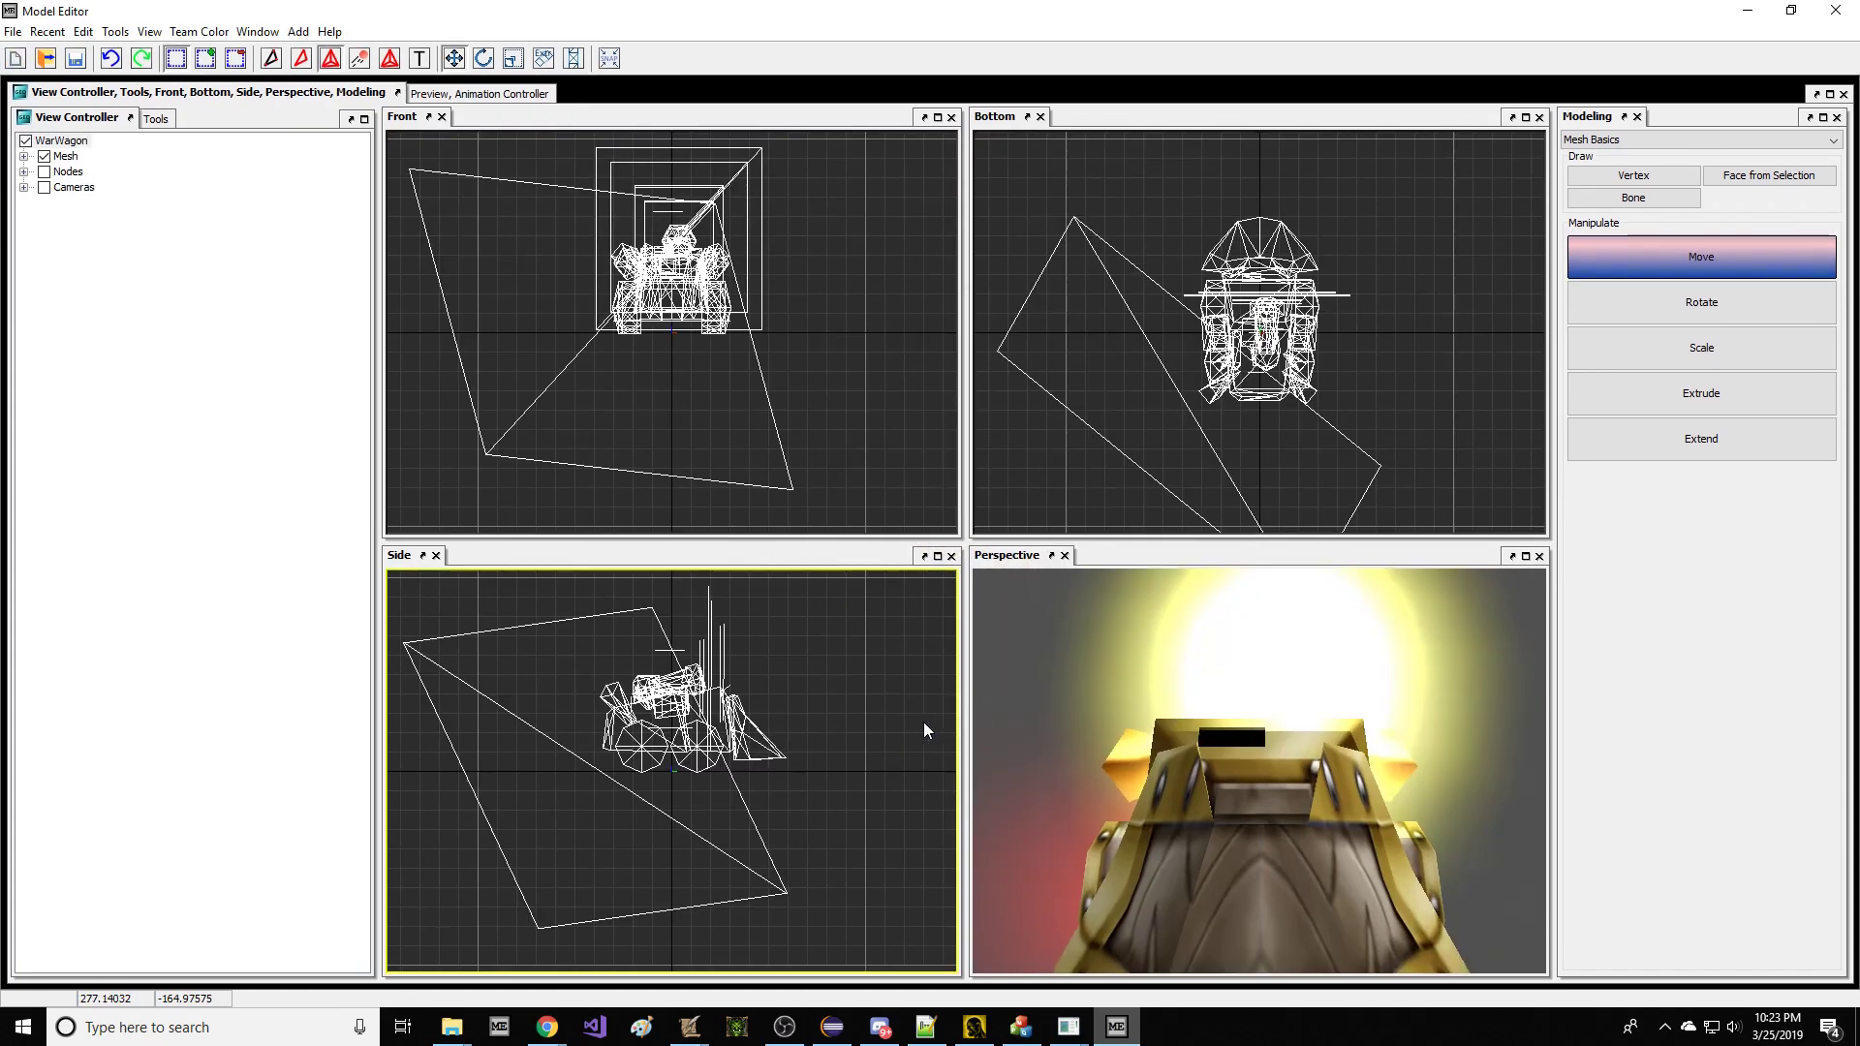
Copy the WarWagon's cannon barrel and paste it into the open Footman model that still has its sword.
scroll(840, 686, "up", 3)
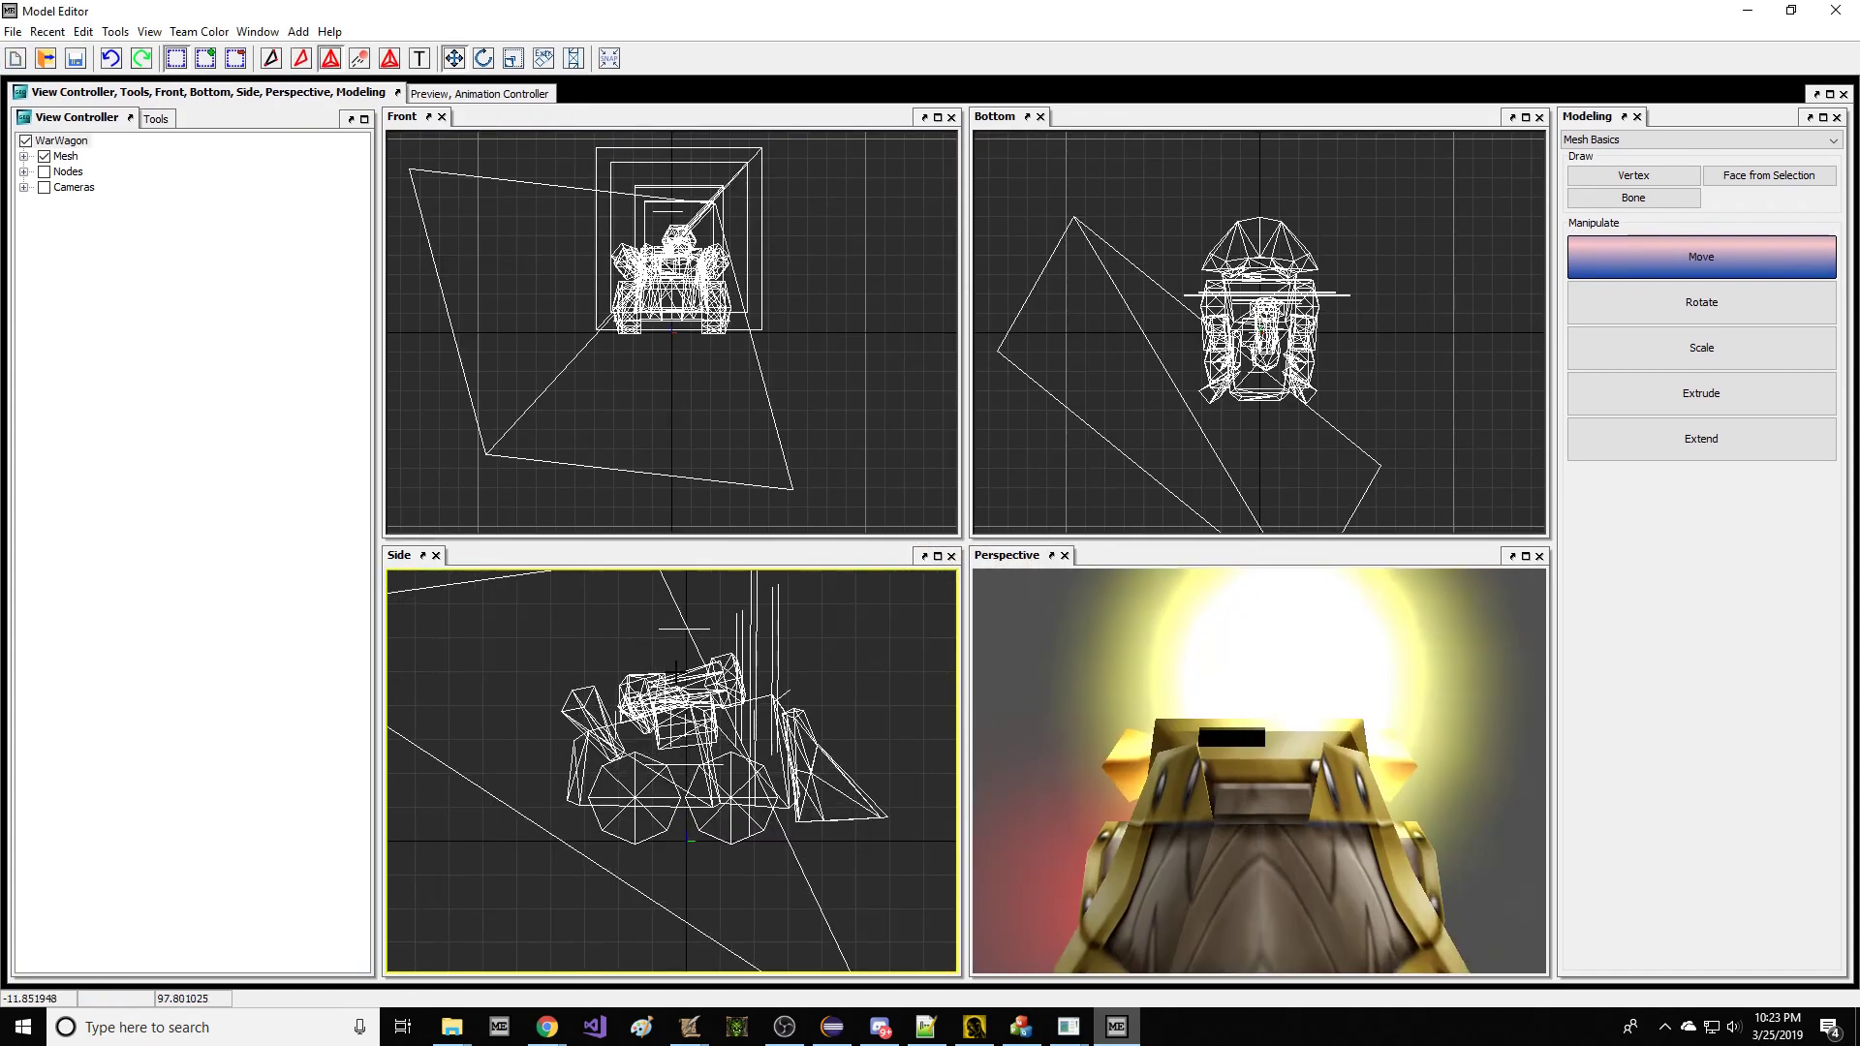
left_click(718, 663)
left_click(271, 32)
left_click(310, 105)
key("ctrl+v")
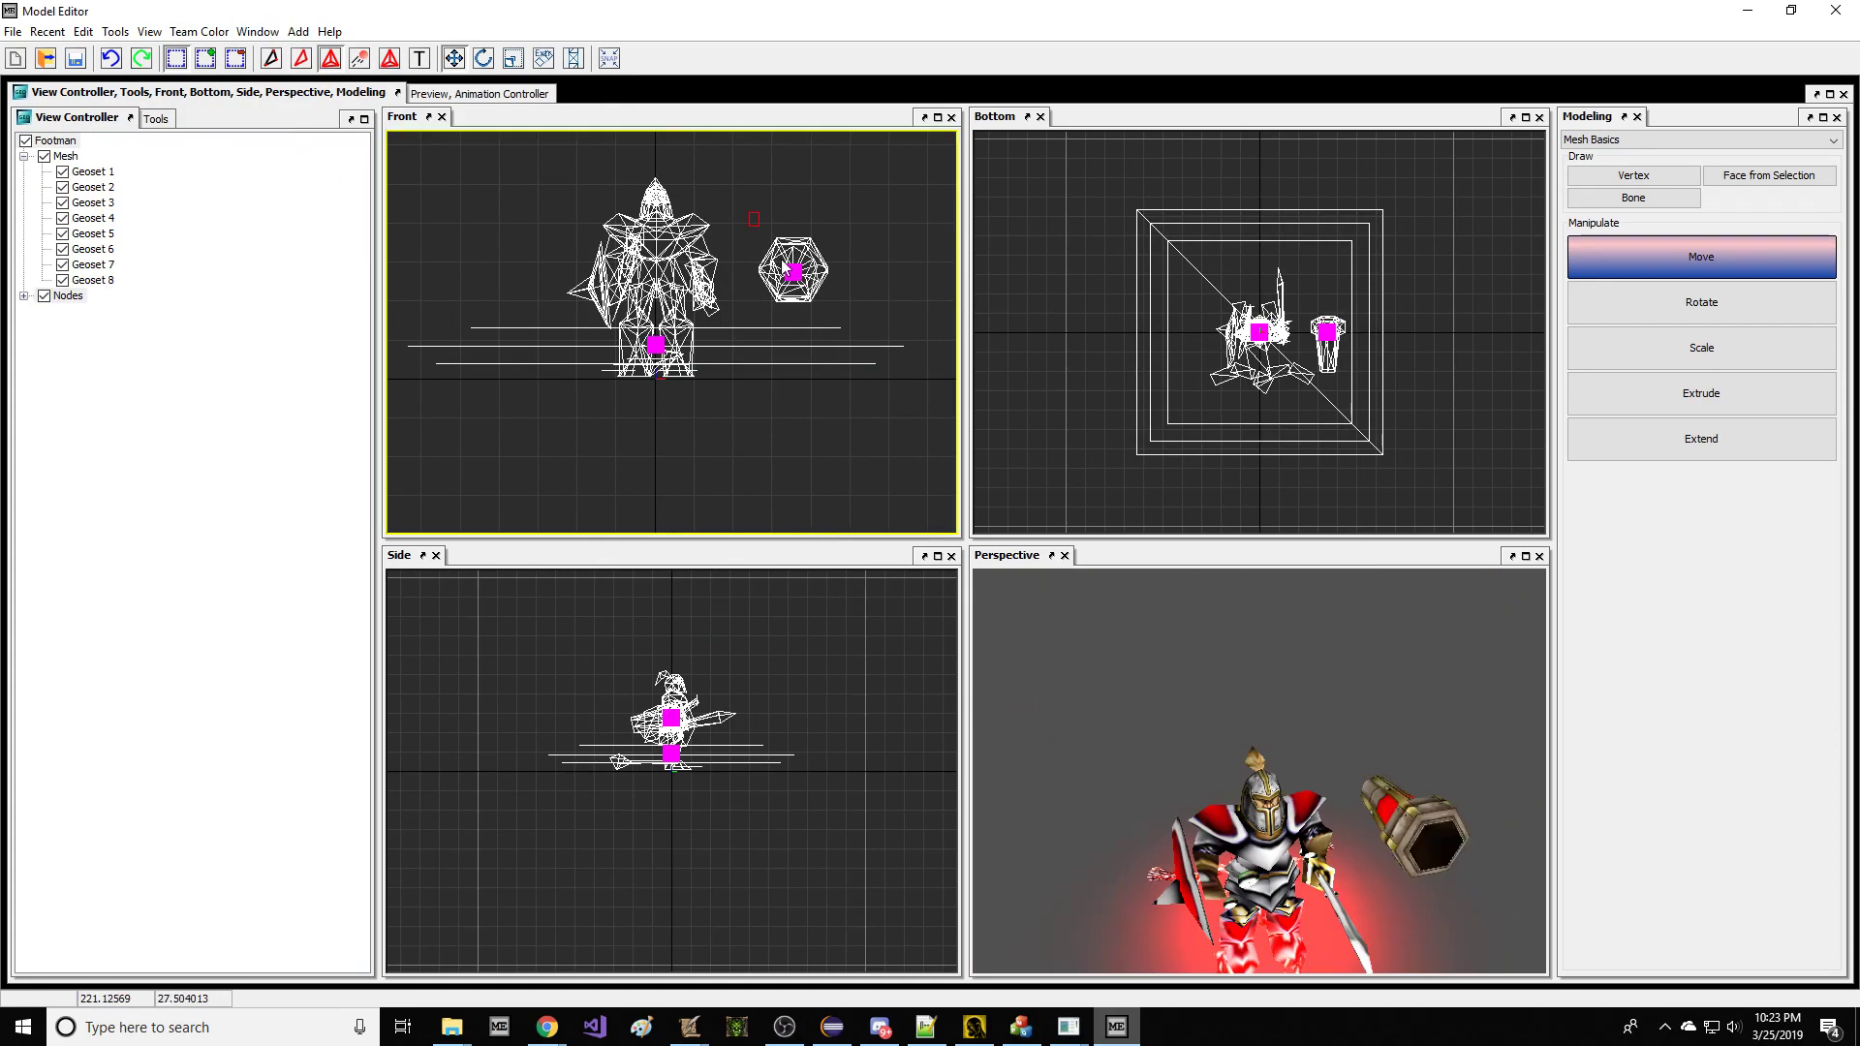
left_click_drag(796, 287, 809, 296)
Paste the cannon barrel into the swordless Footman model and move it to the hand that held the sword.
left_click(258, 32)
left_click(312, 207)
key("ctrl+v")
left_click_drag(684, 264, 759, 376)
mouse_move(1282, 809)
left_mouse_down()
mouse_move(1356, 809)
mouse_move(1299, 809)
left_mouse_up()
left_click(754, 680)
right_click_drag(725, 673, 787, 651)
left_click_drag(720, 287, 638, 308)
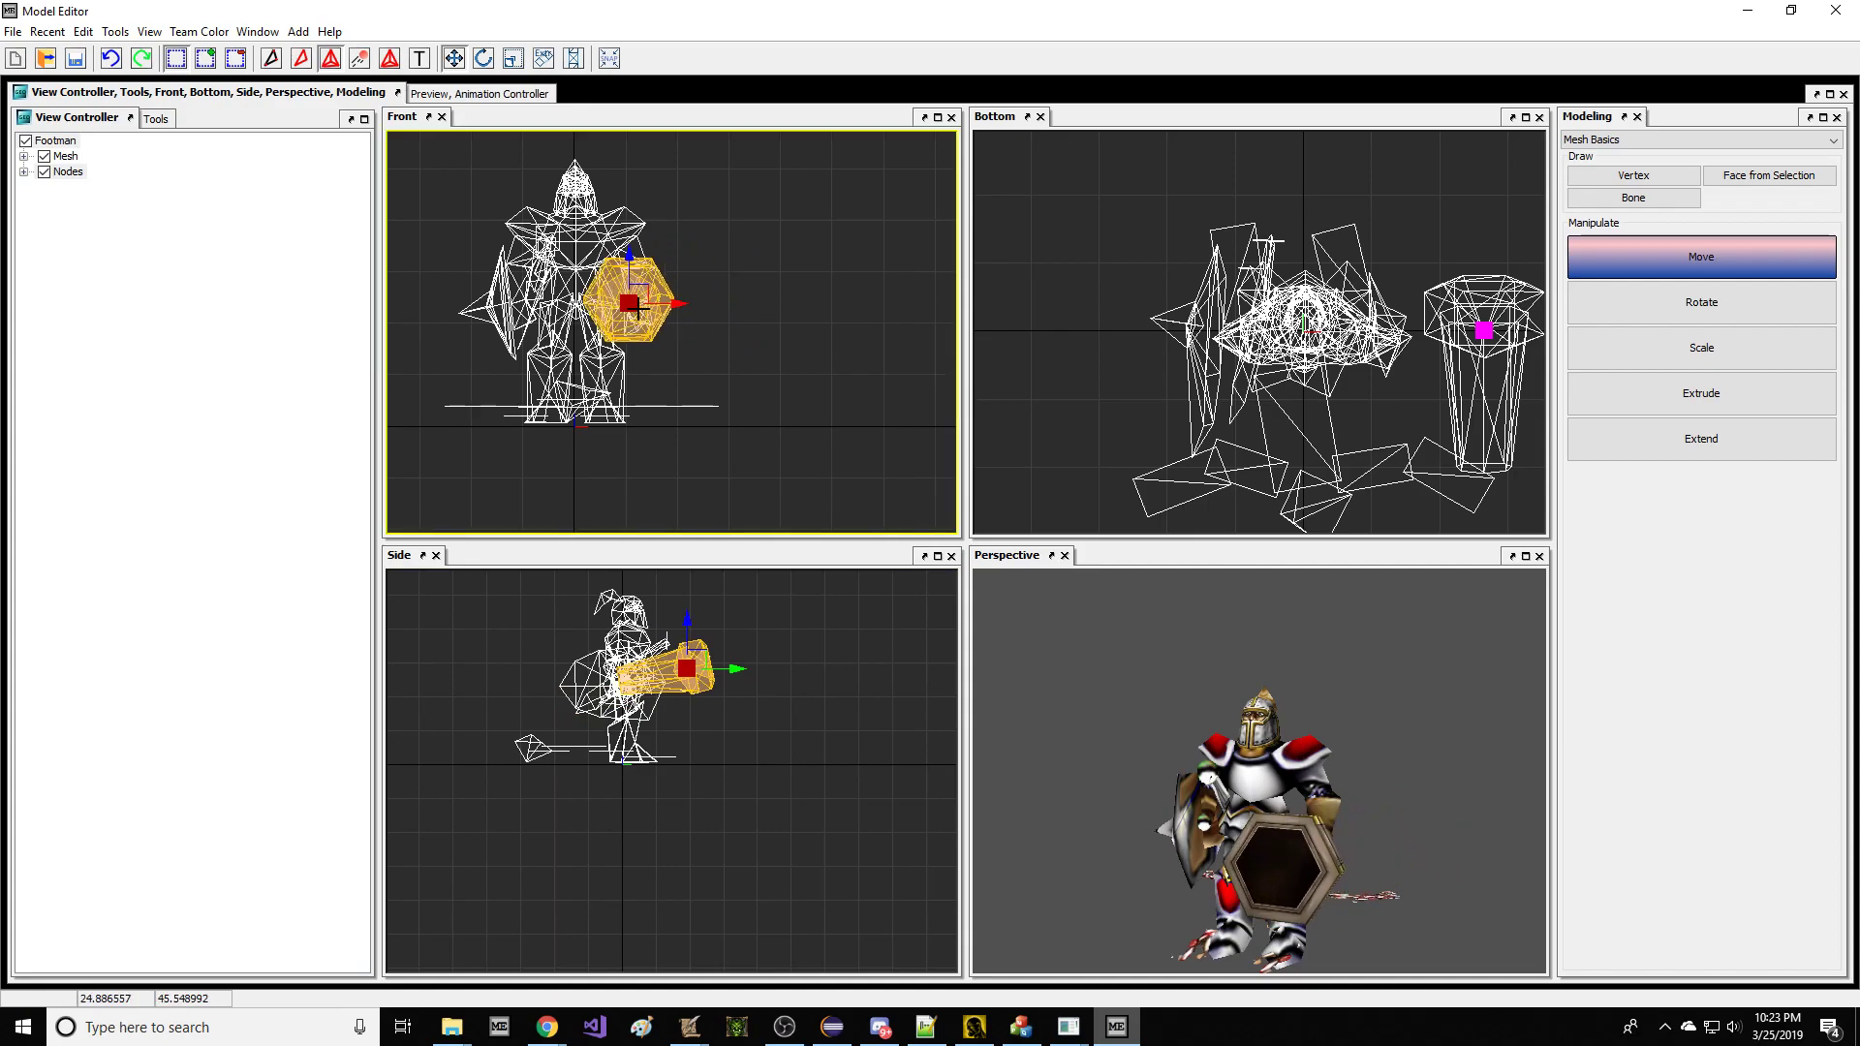
Re-assign the barrel's matrix to the bone Mesh02 under Bone_Hand_R, with parents displayed in the bone list.
right_click(872, 416)
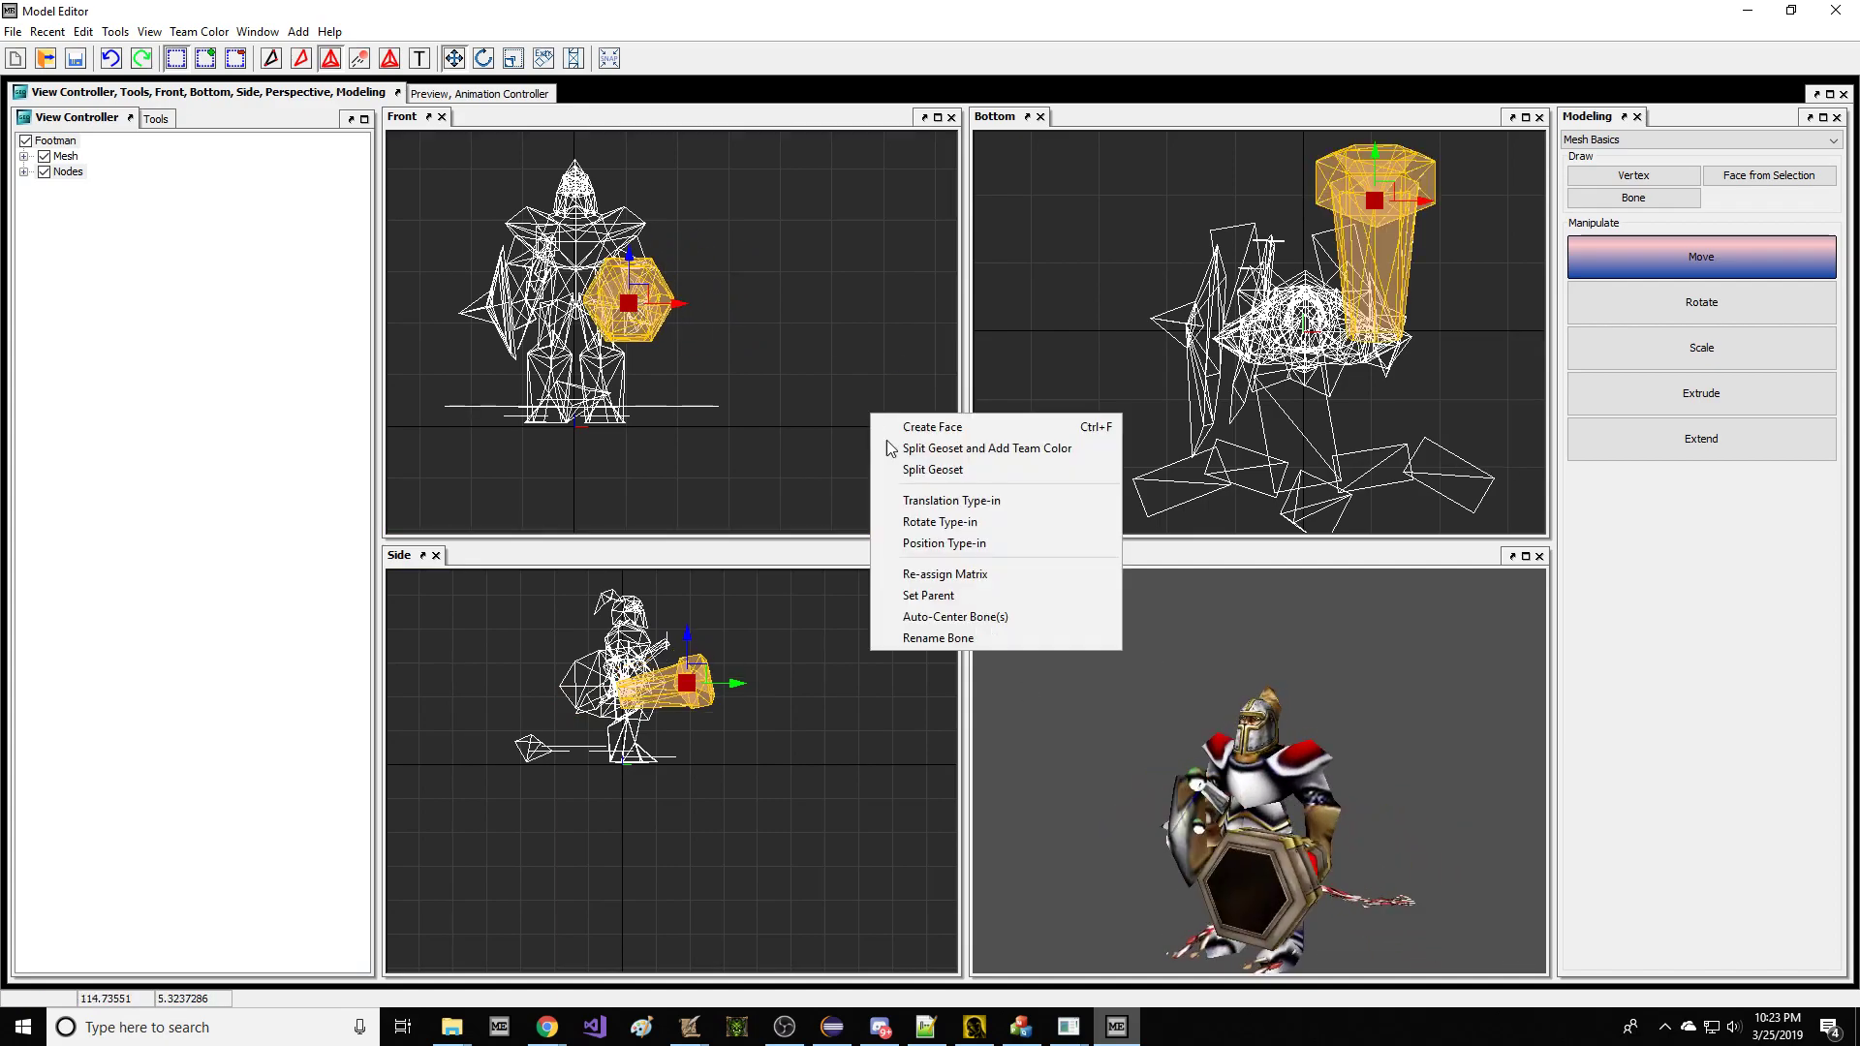
left_click(945, 574)
scroll(789, 328, "down", 5)
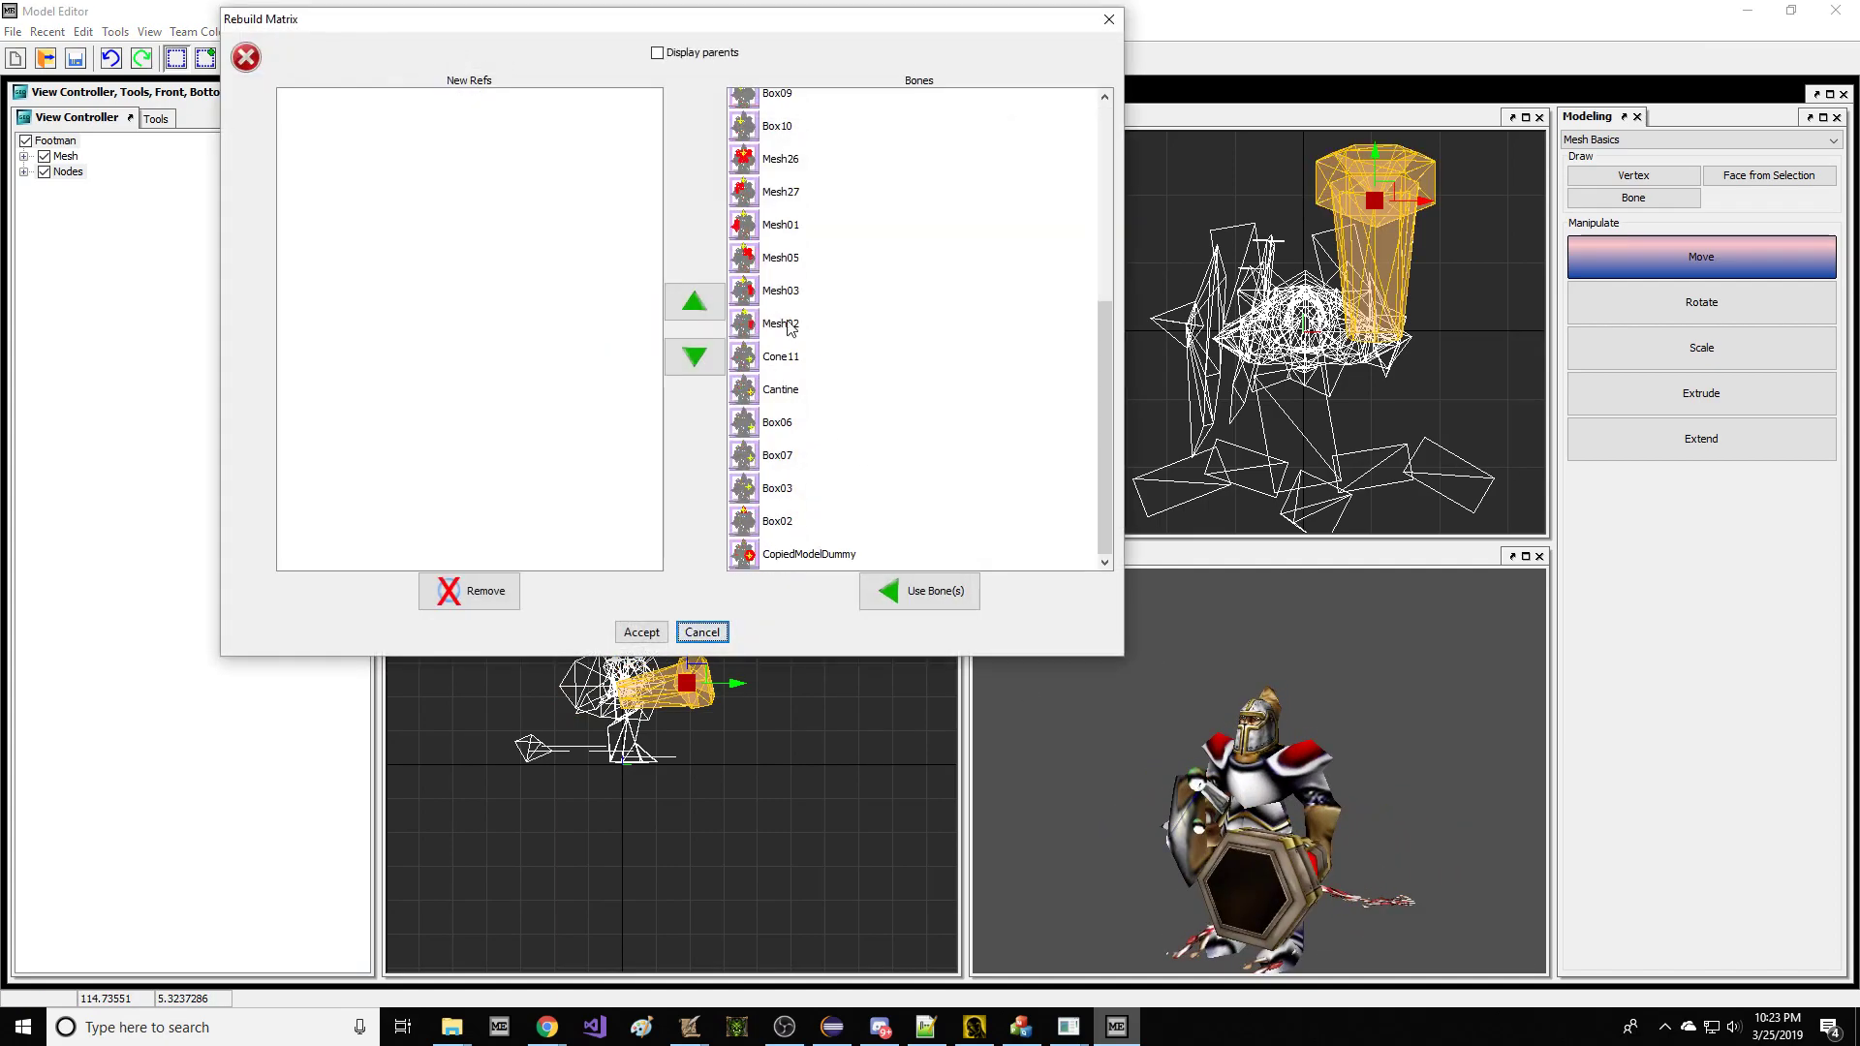
left_click(721, 56)
scroll(889, 252, "down", 4)
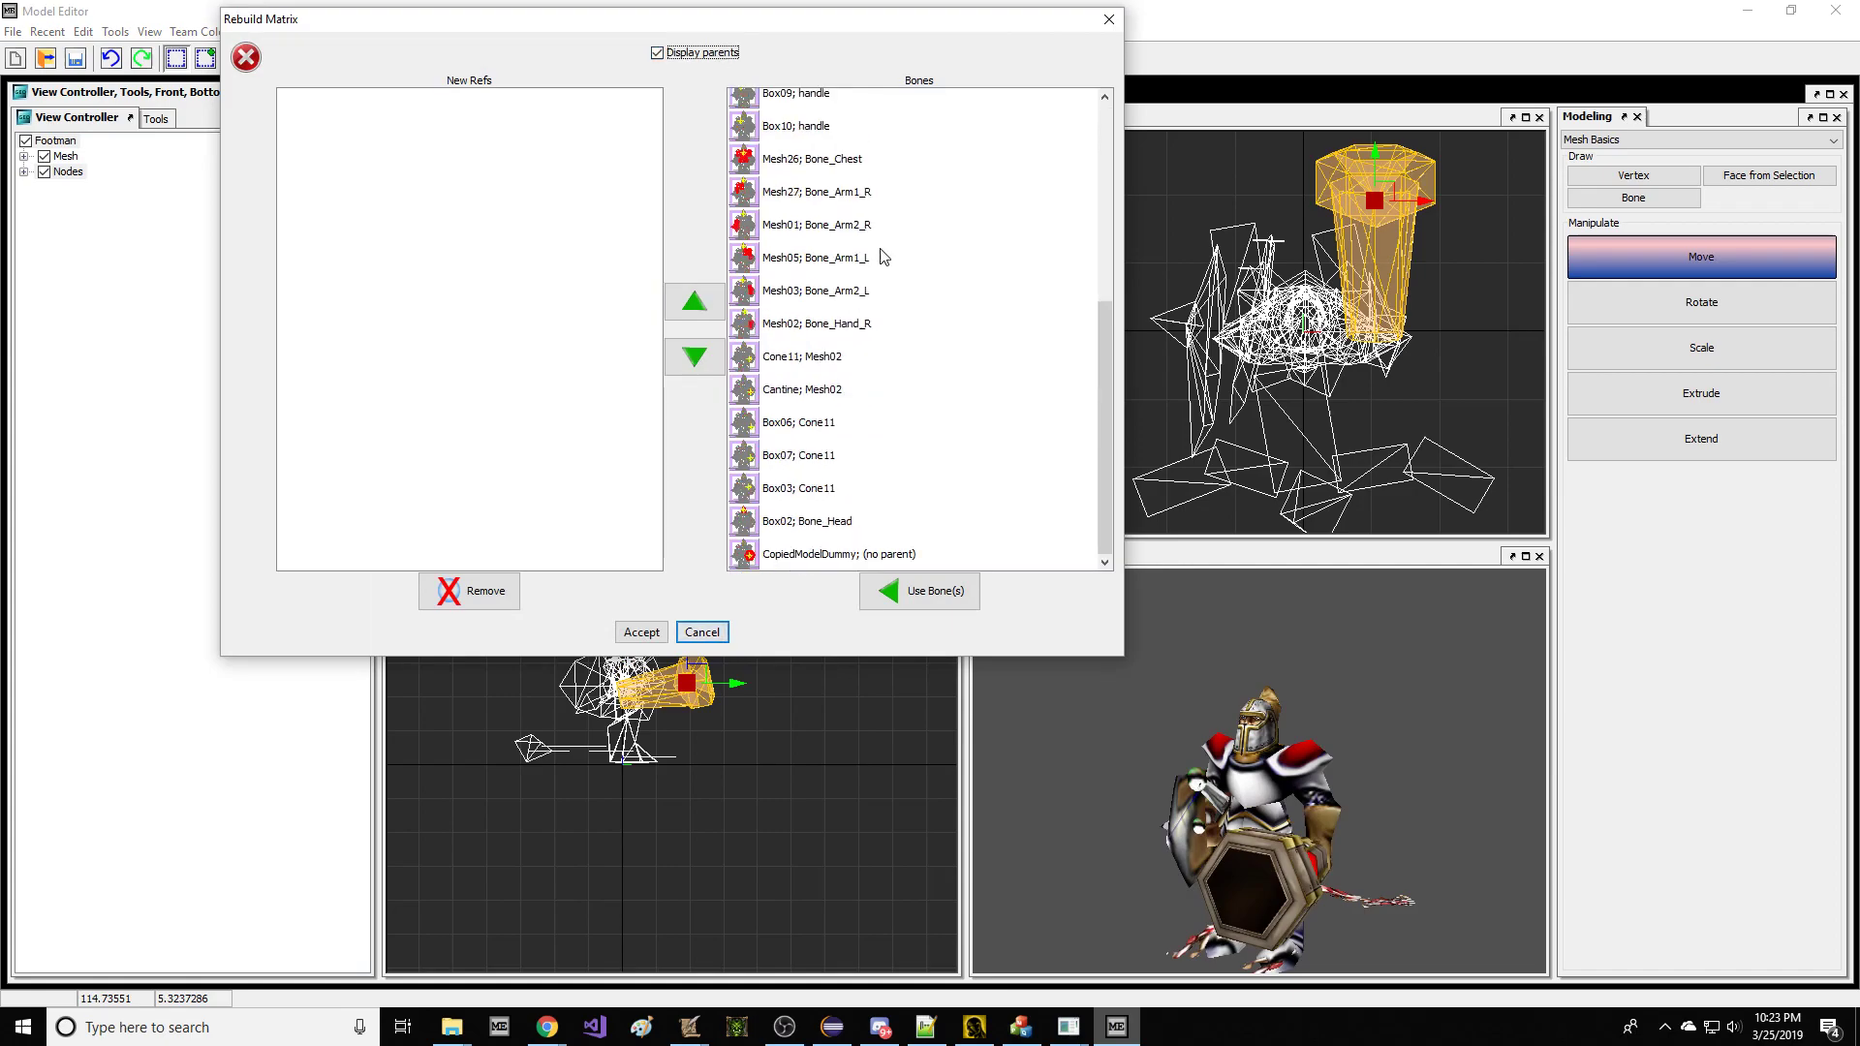
left_click(871, 325)
scroll(892, 291, "up", 4)
left_click_drag(880, 347, 884, 190)
scroll(883, 189, "down", 4)
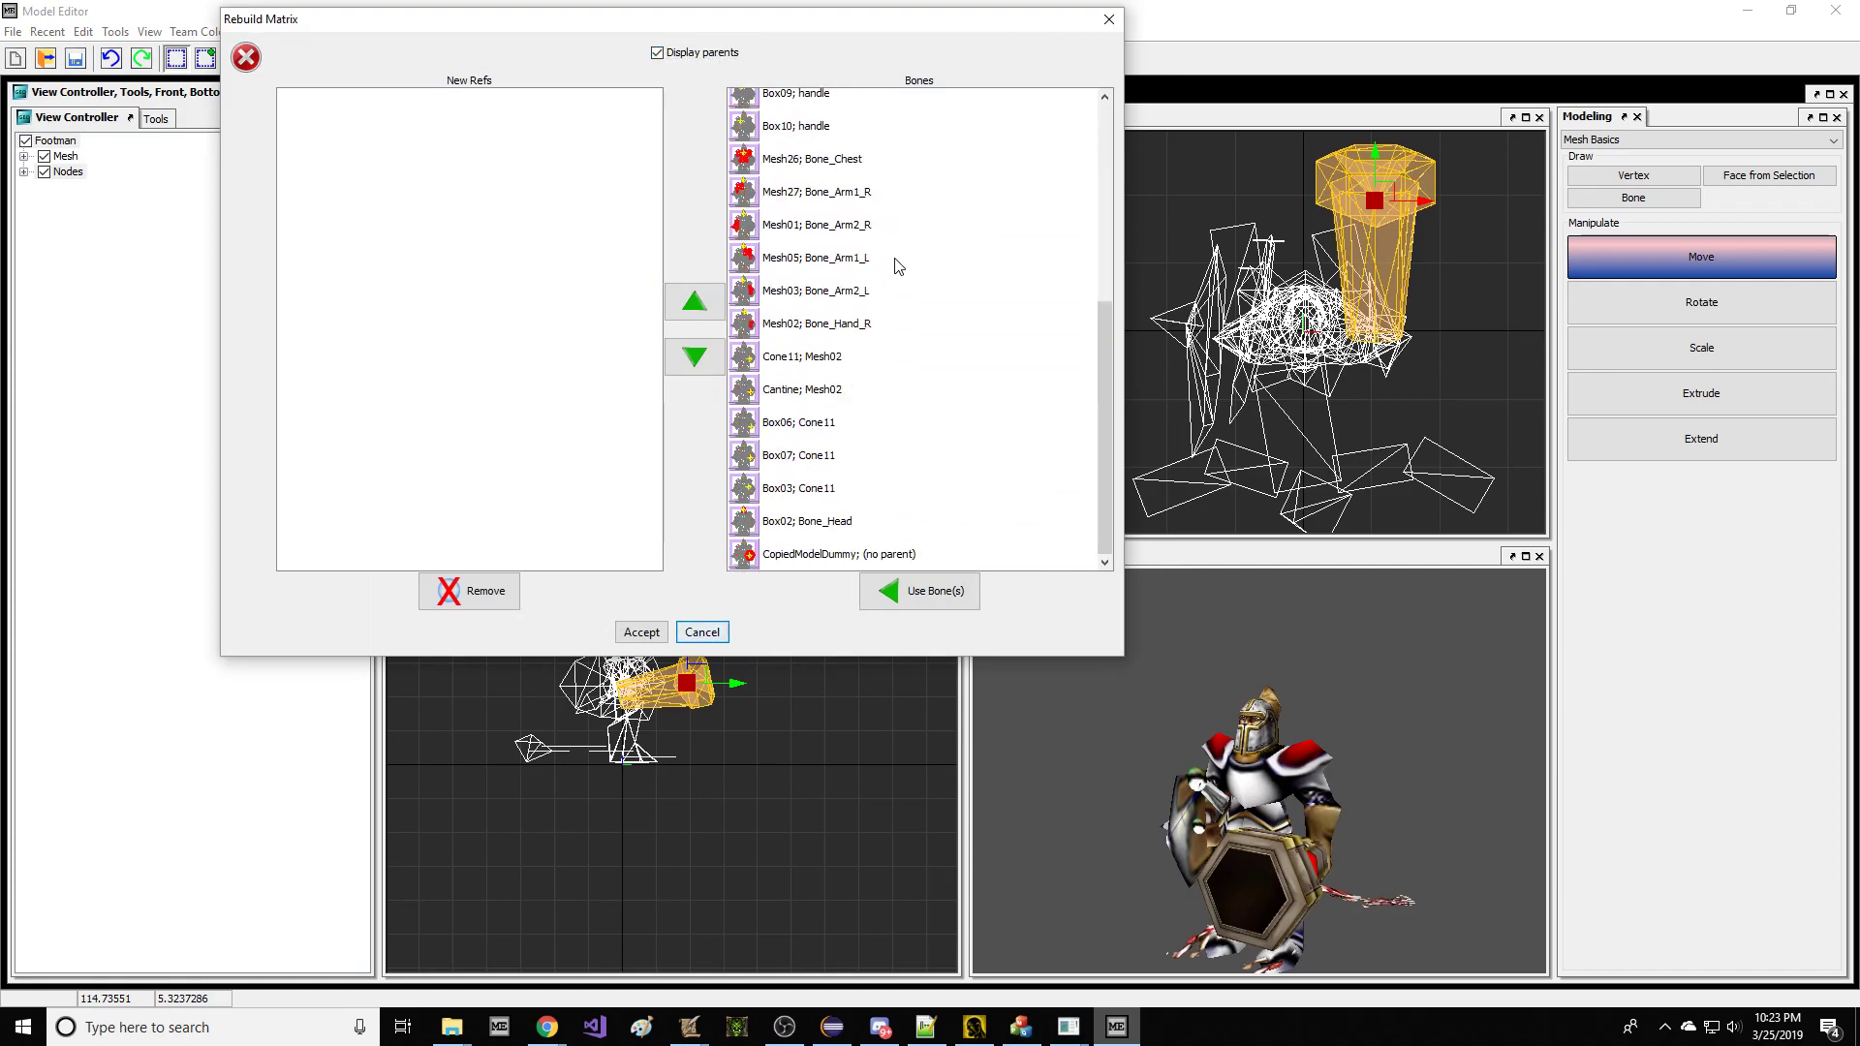
left_click(883, 324)
left_click(886, 588)
left_click(641, 632)
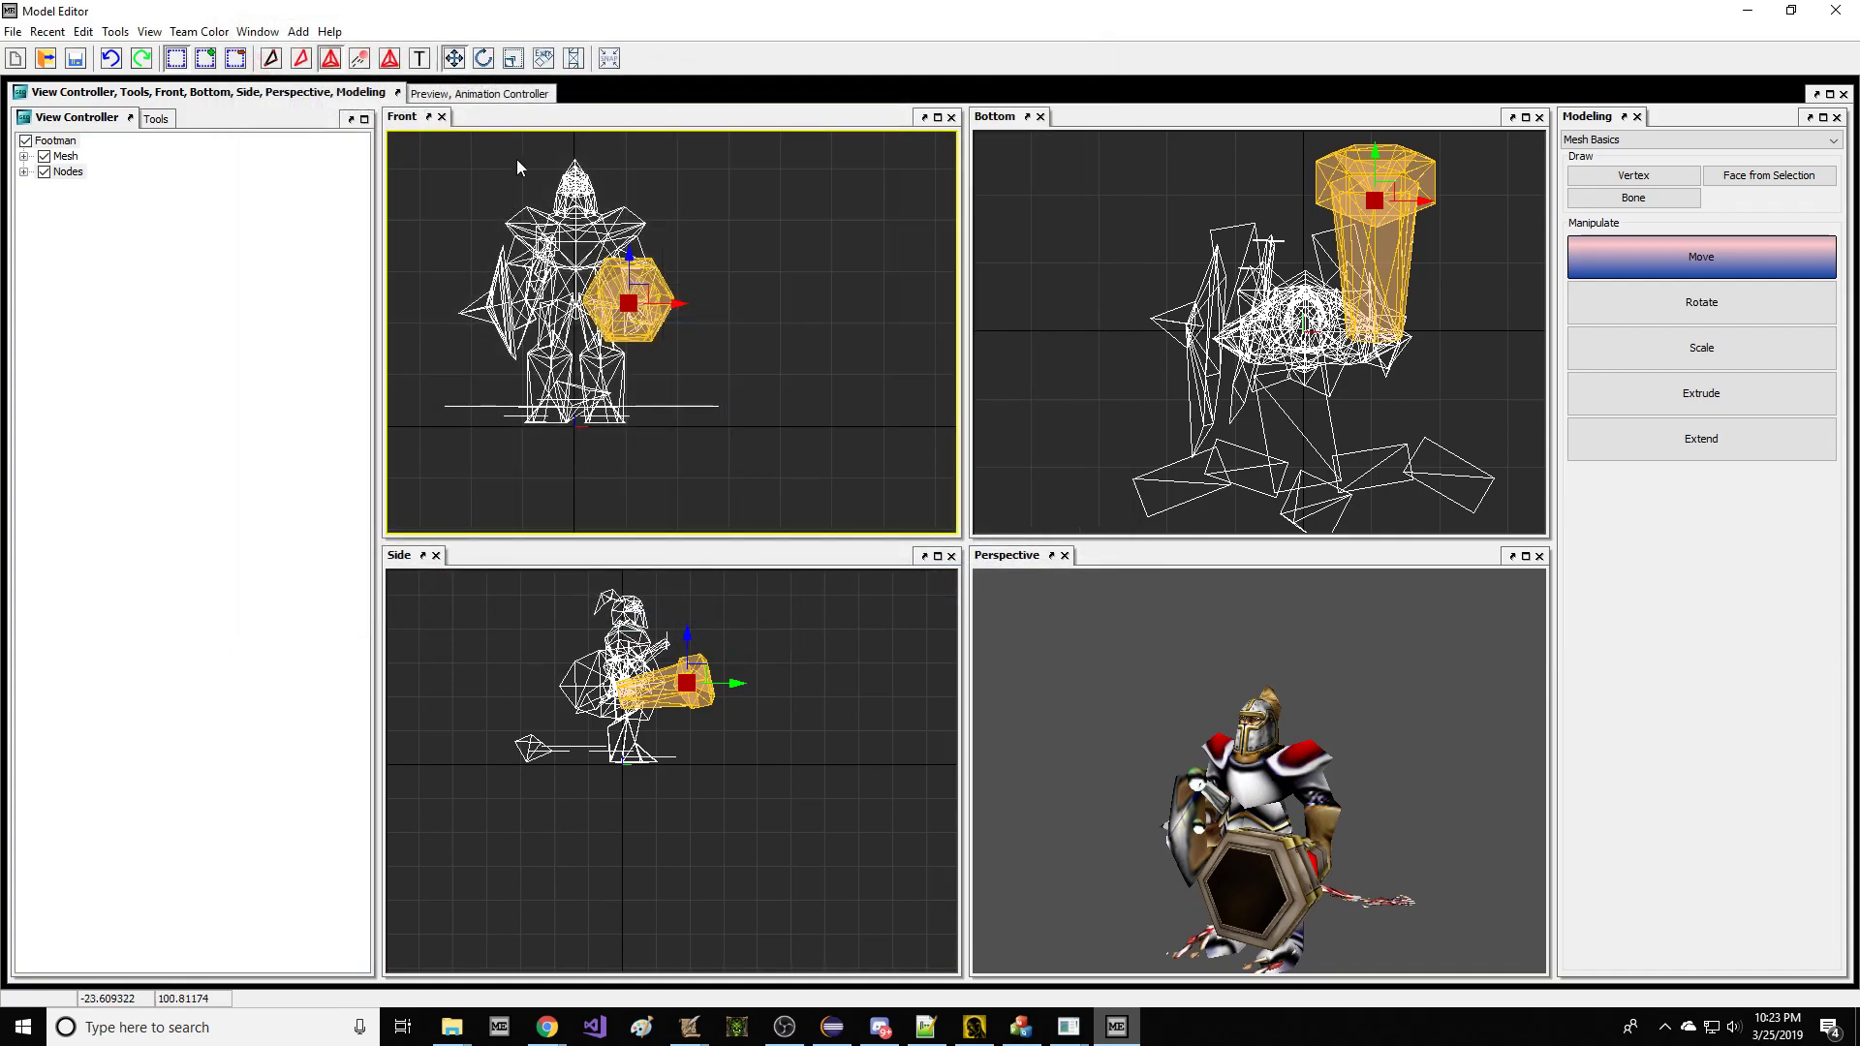
Preview the Footman's Stand - 1 and Walk animations to check how the barrel follows the hand.
left_click(516, 93)
left_click(1657, 146)
left_click(1608, 184)
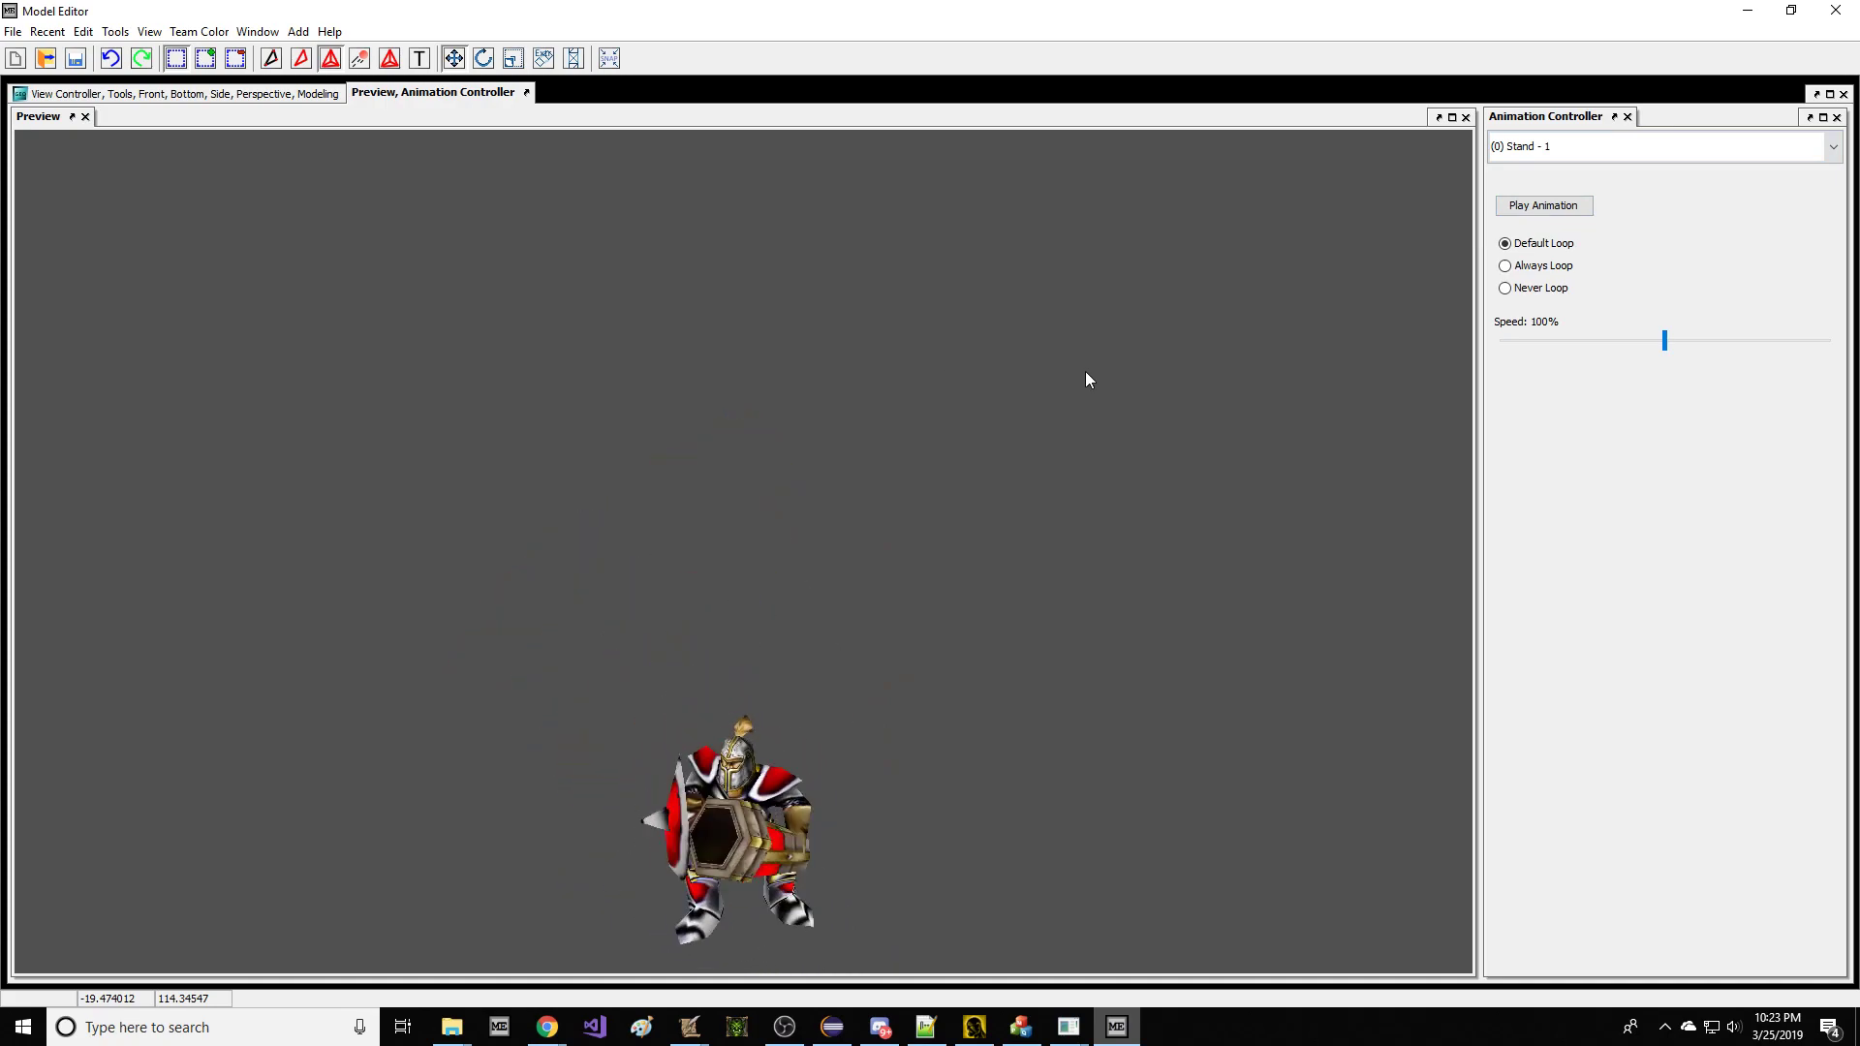
left_click(1548, 147)
left_click(1516, 280)
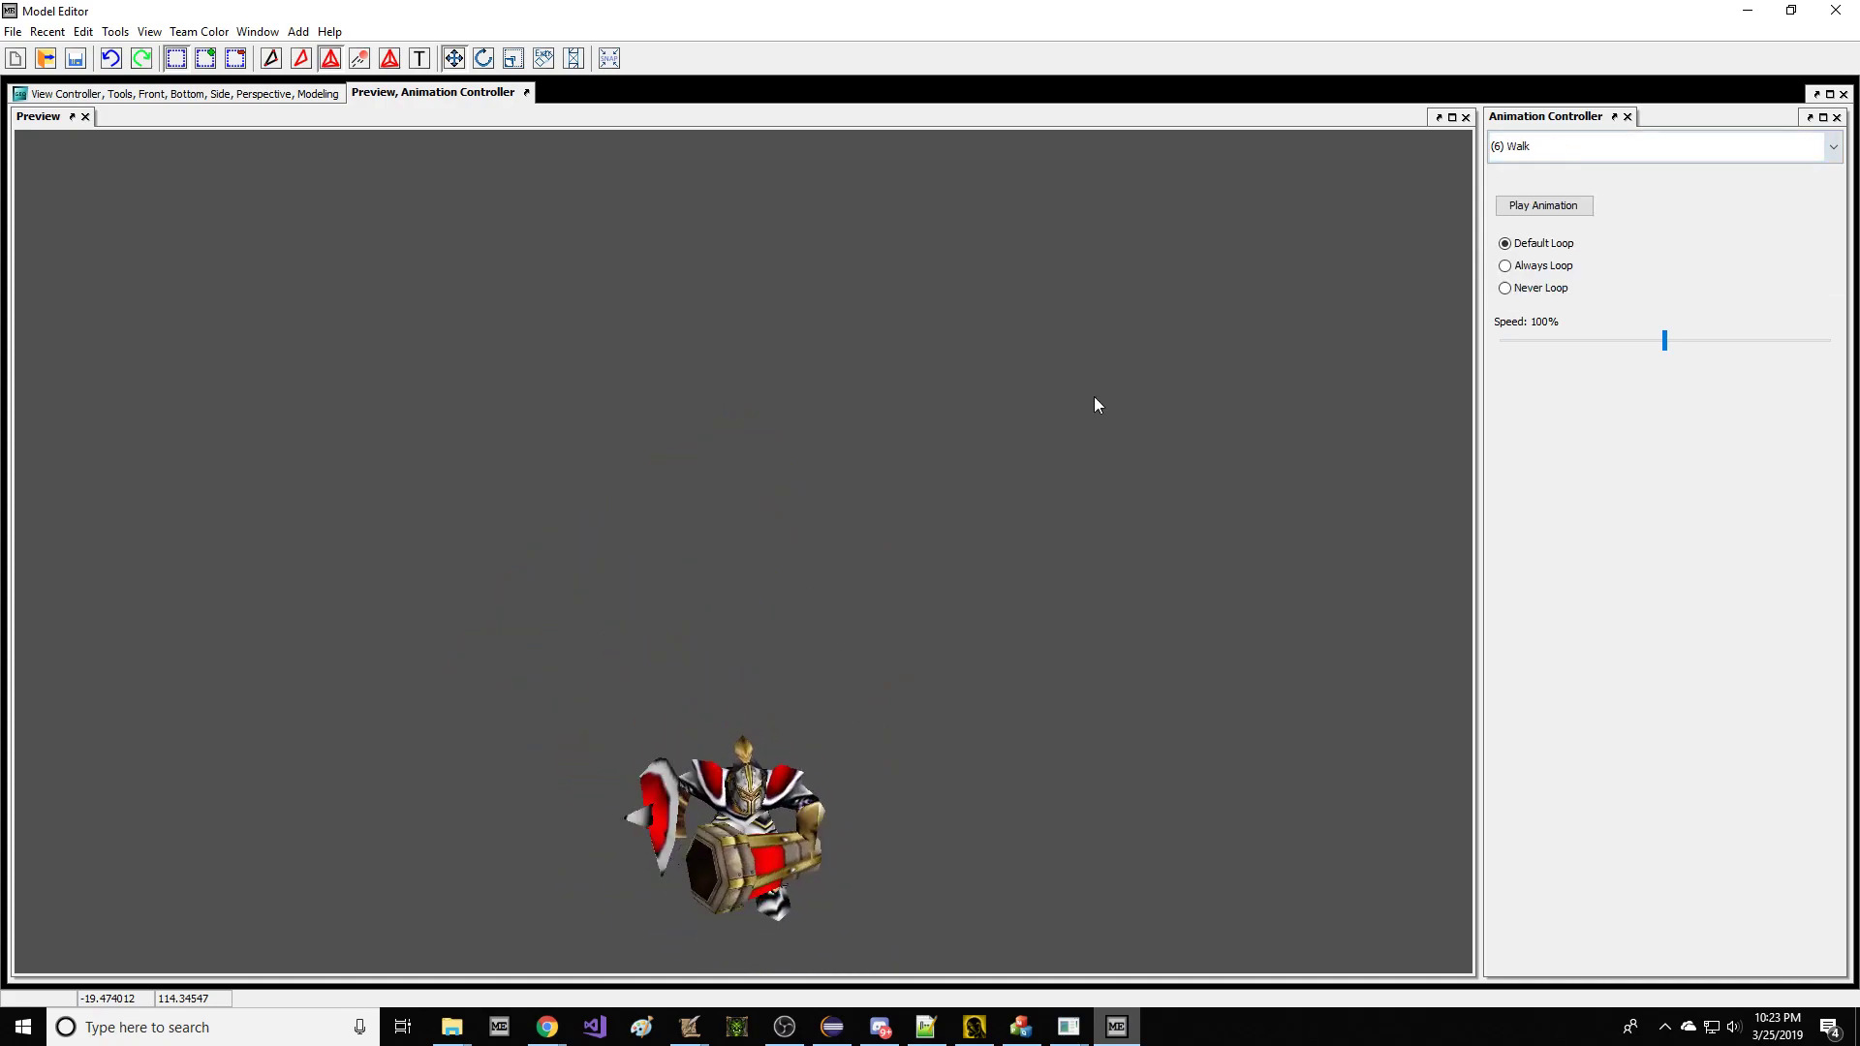
left_click_drag(852, 520, 744, 513)
scroll(838, 631, "up", 2)
Open the Human Paladin hero model from the unit type chooser and show it in the modeling layout.
key("ctrl+u")
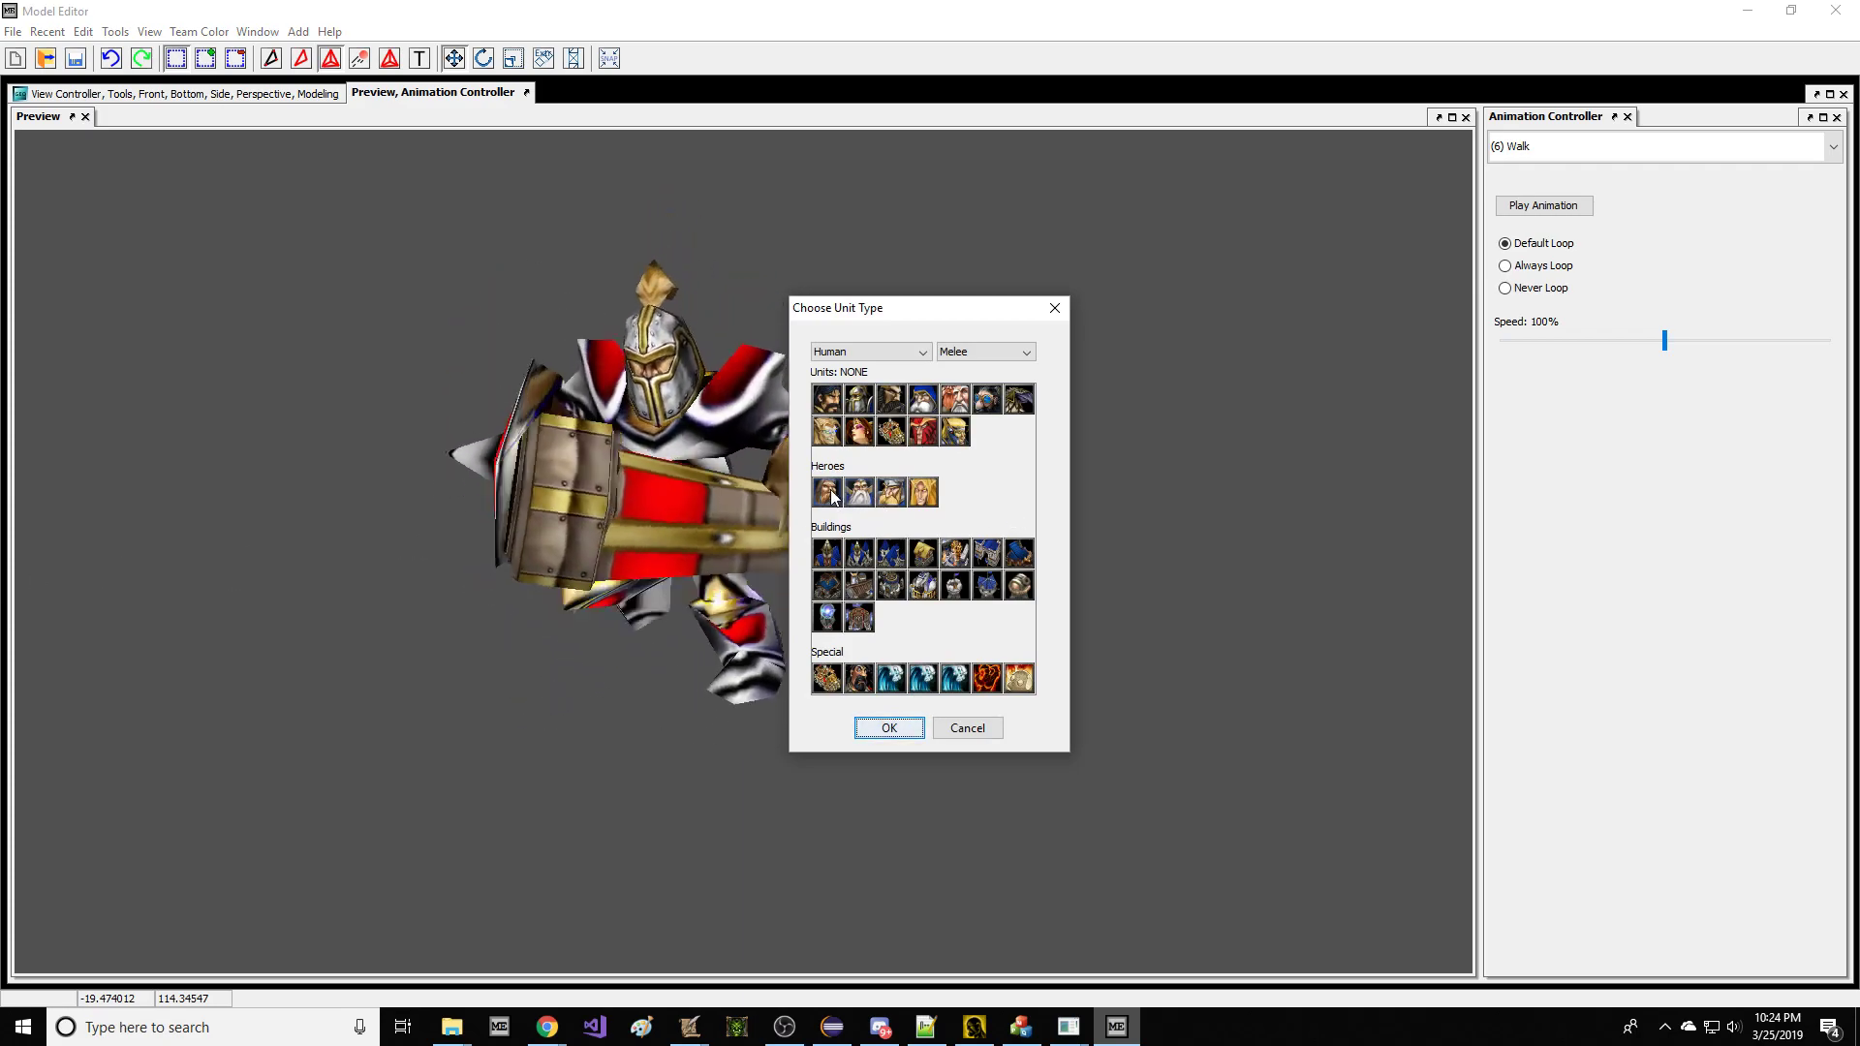
left_click(828, 492)
left_click(867, 733)
left_click(191, 94)
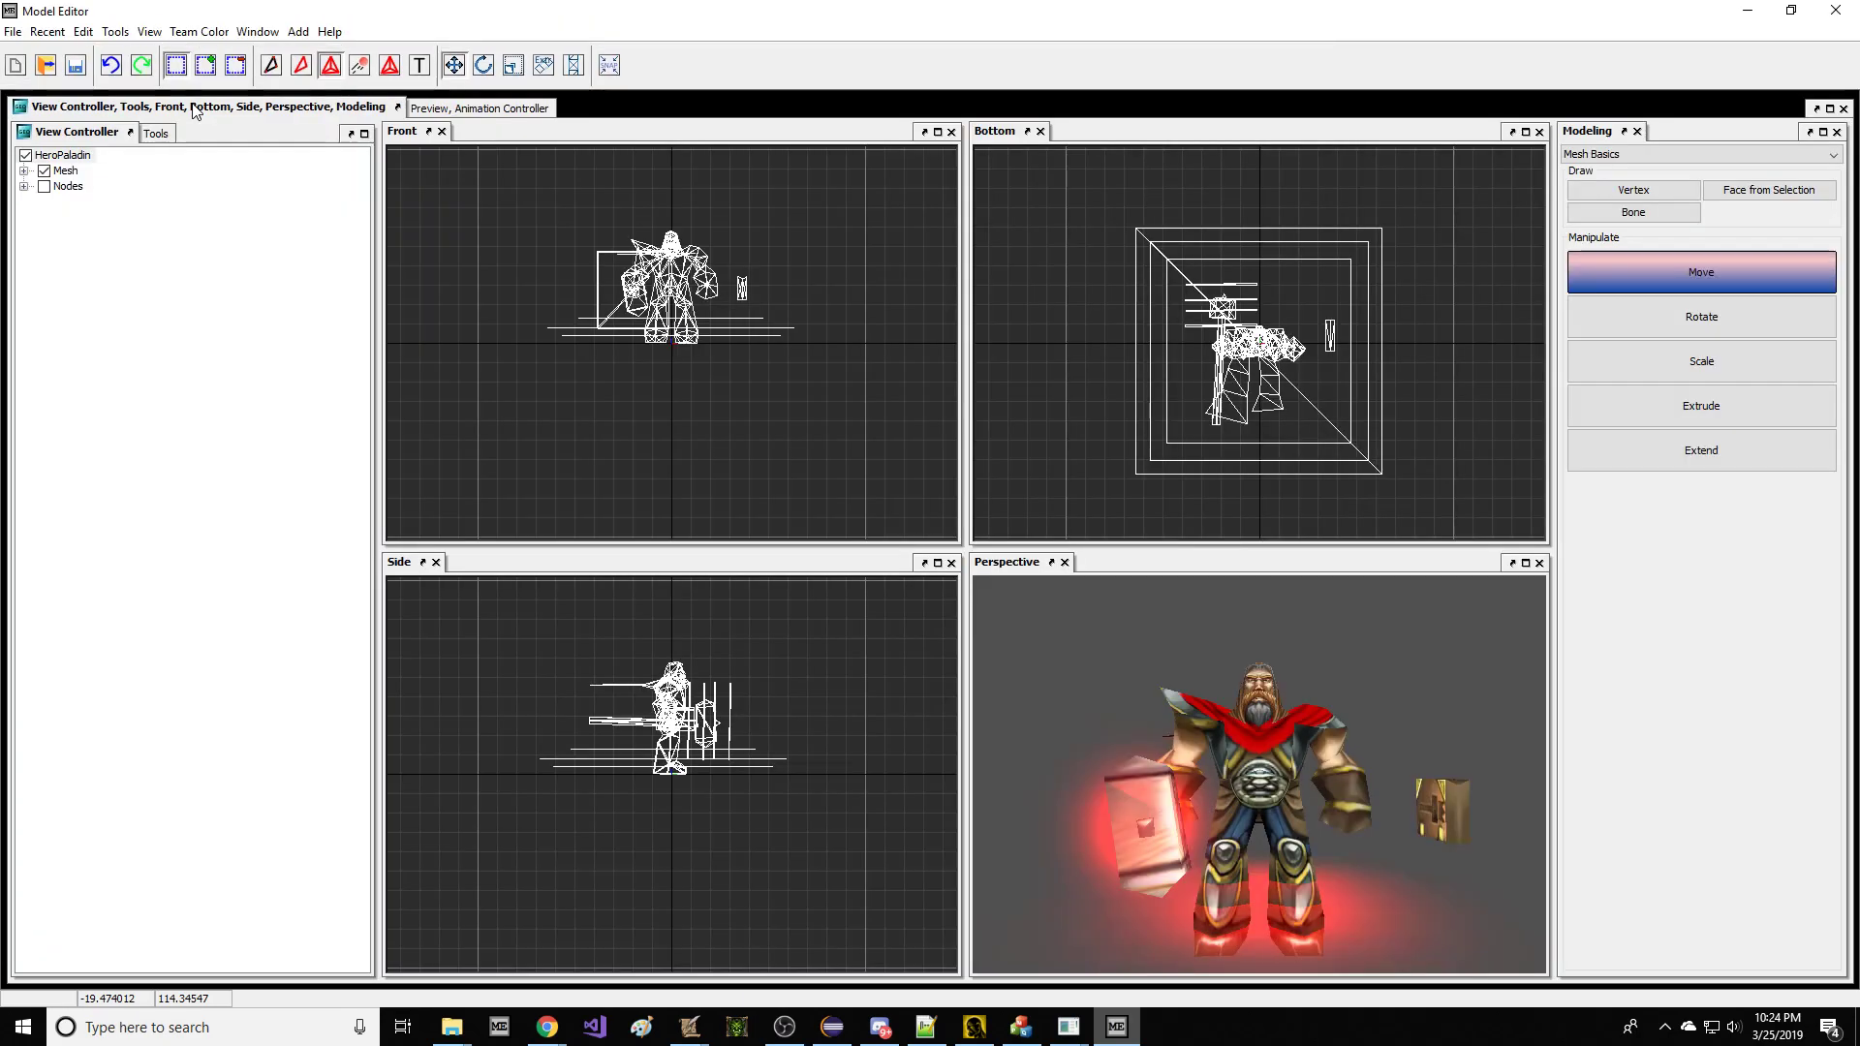
Rearrange the docked Preview and Animation Controller views and return to the modeling layout.
left_click(455, 108)
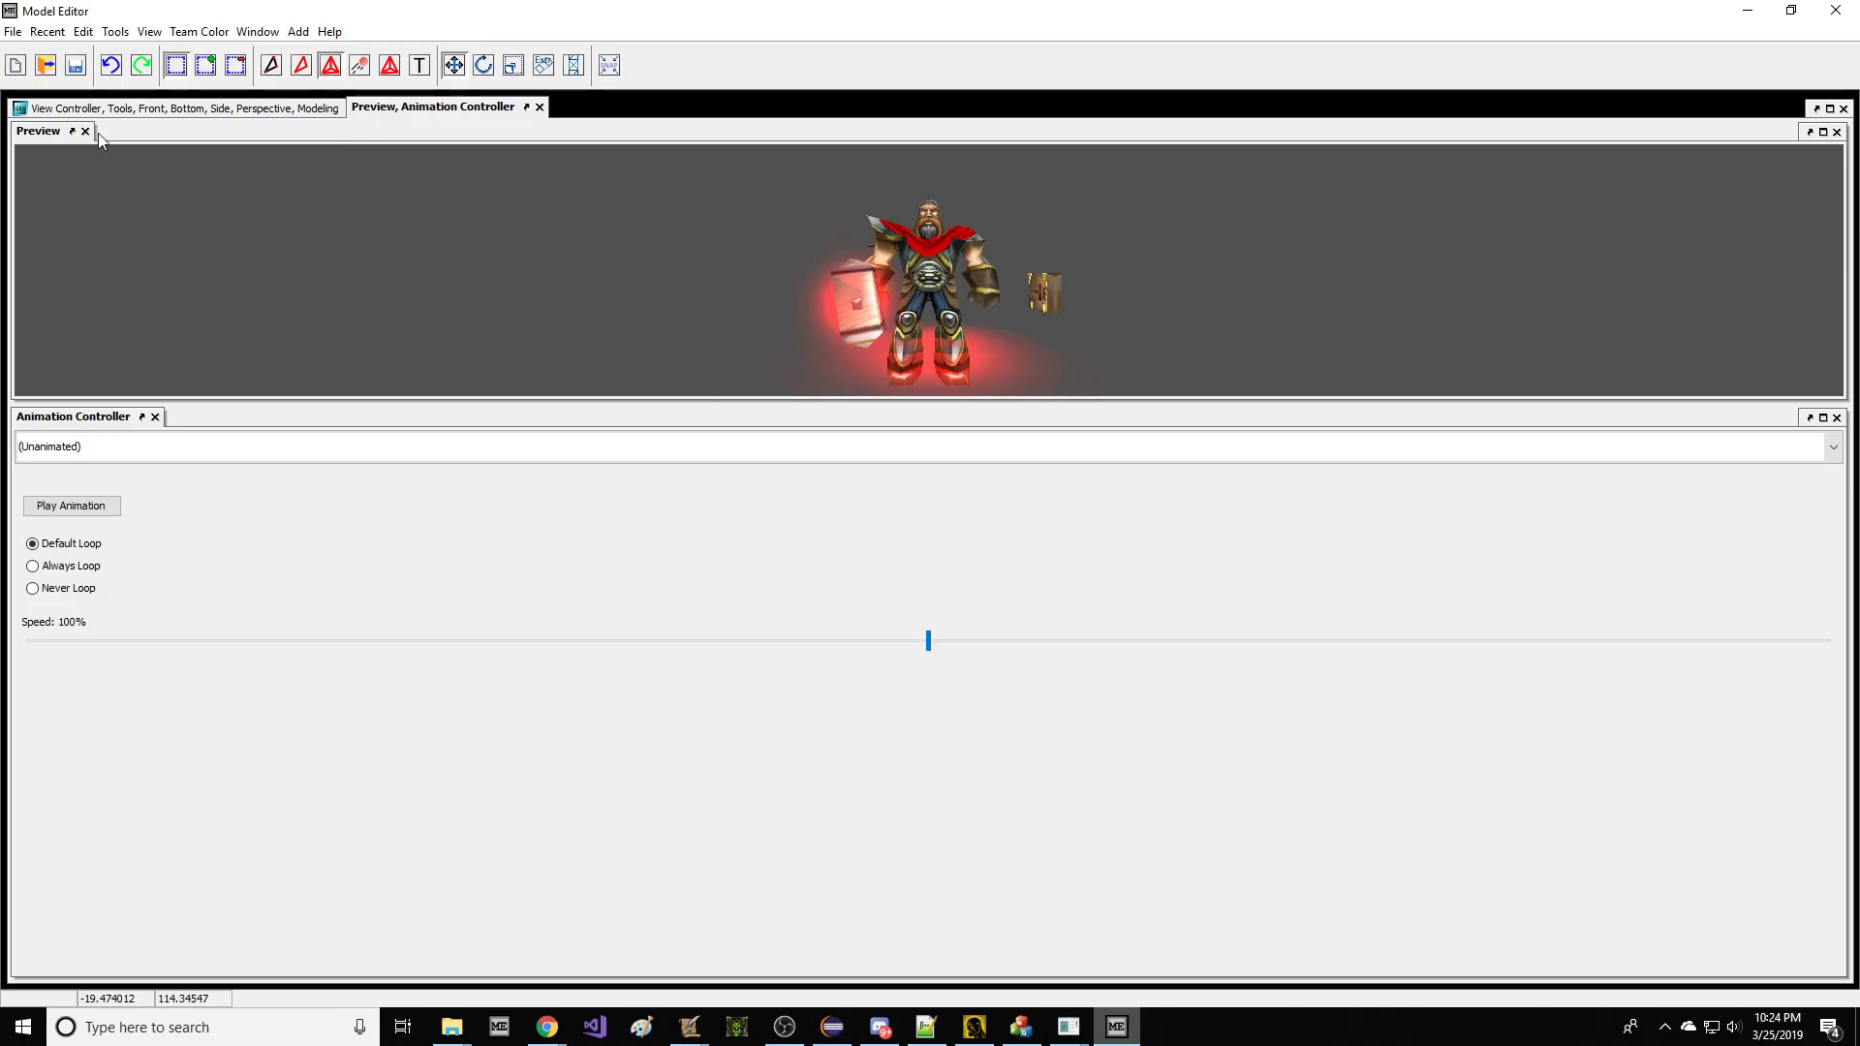
left_click_drag(37, 133, 675, 406)
left_click_drag(80, 137, 1266, 415)
left_click(300, 94)
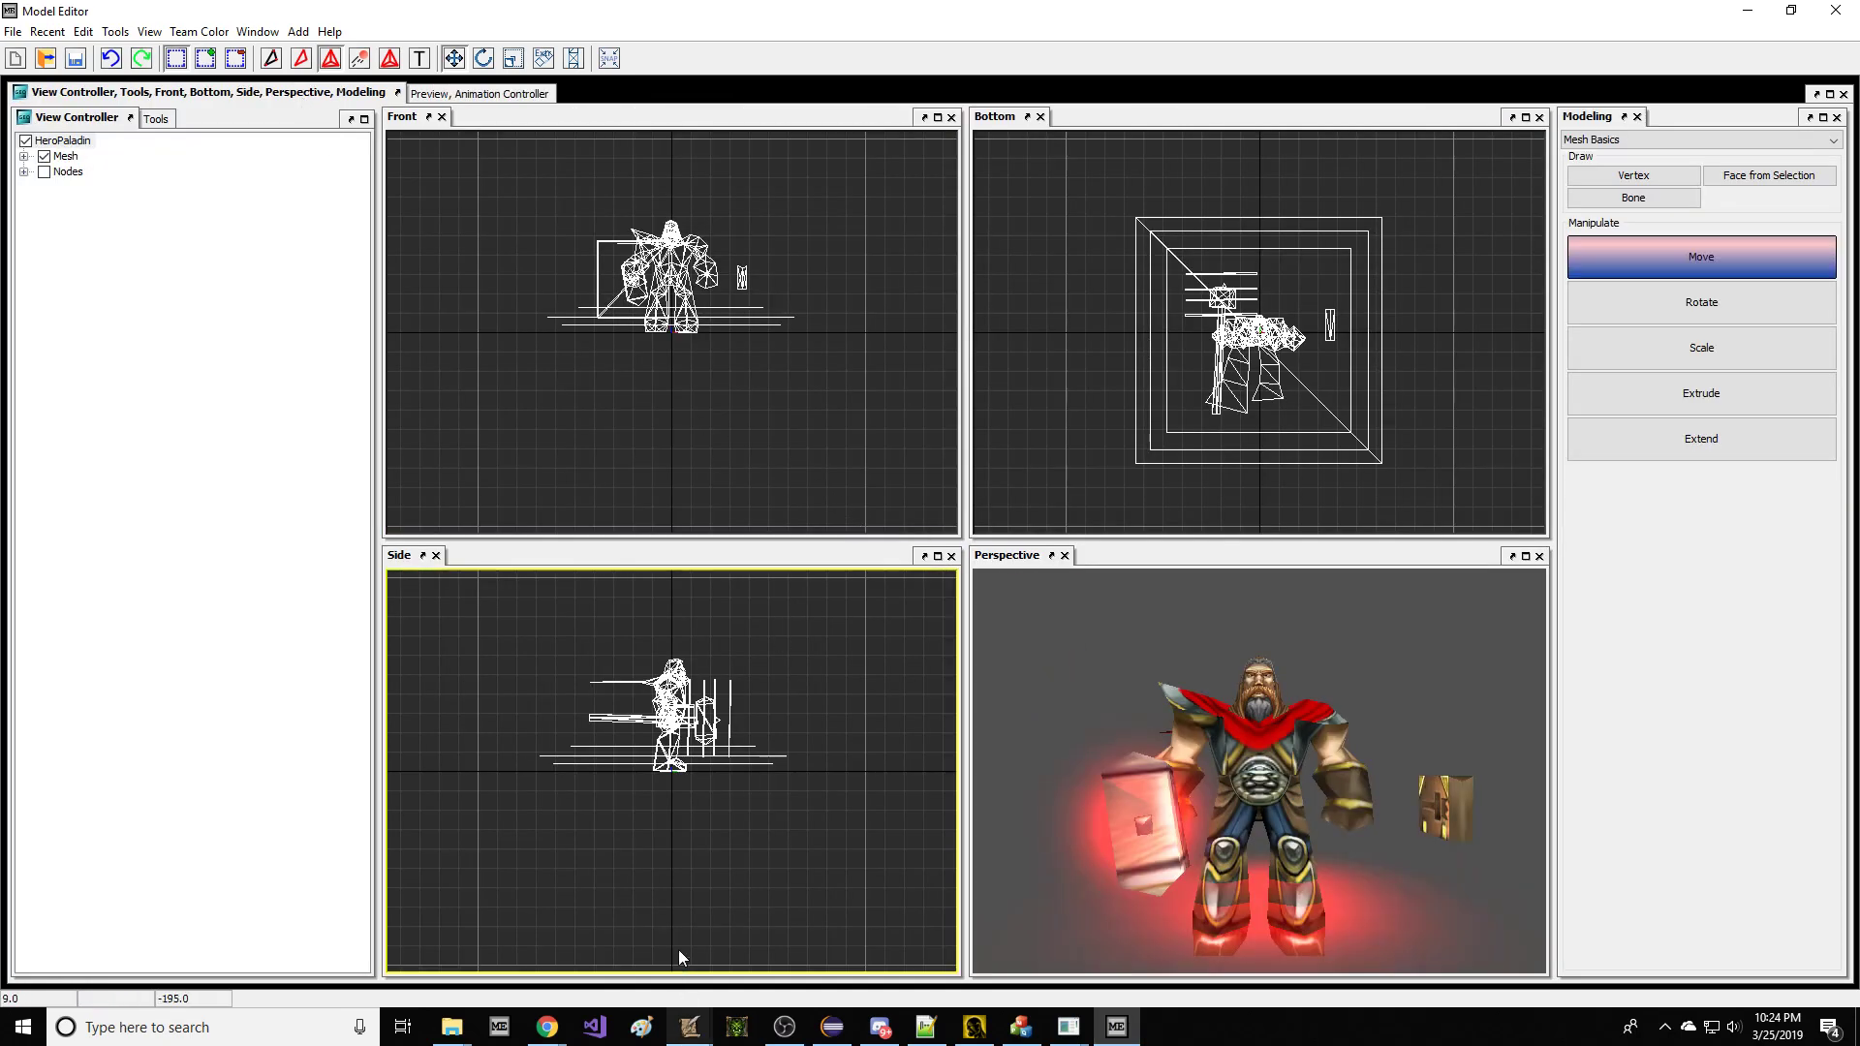
Copy the Paladin's ground glow planes from the Side view and paste them into the Footman model with the barrel.
scroll(601, 761, "up", 3)
left_click(620, 764)
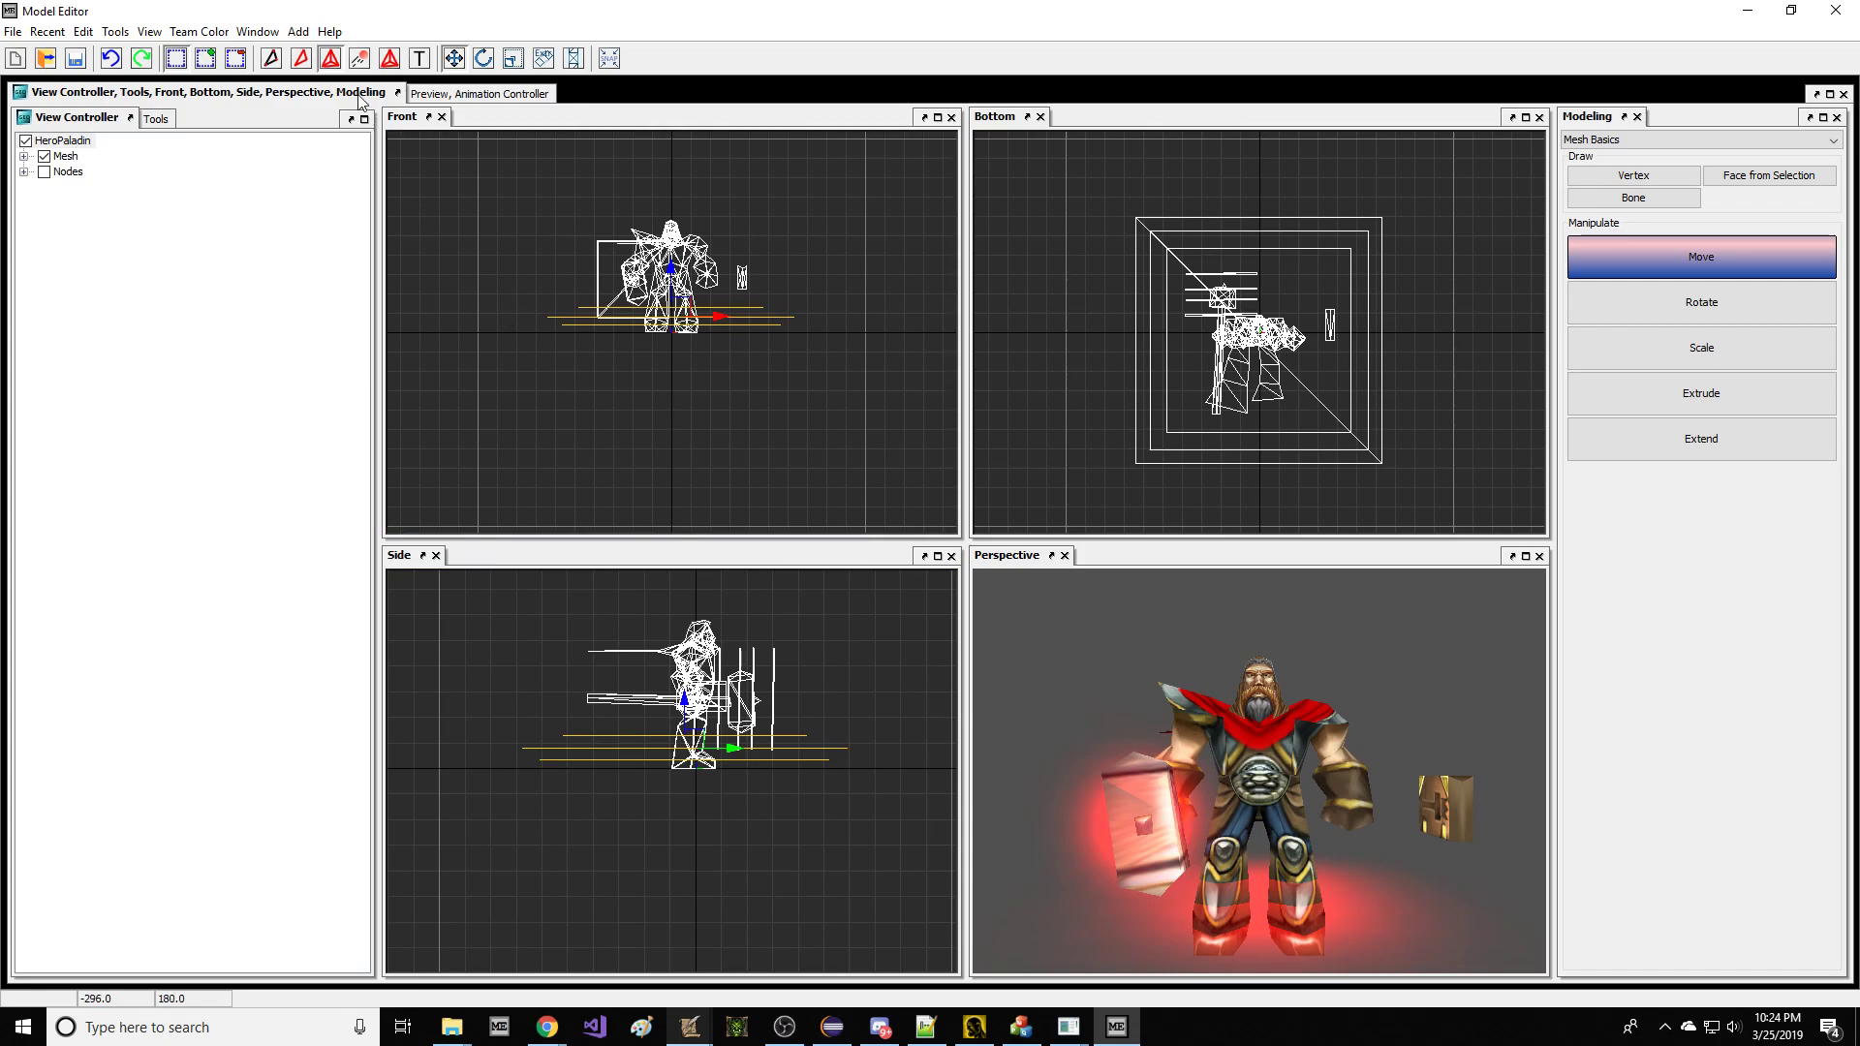
left_click(257, 31)
left_click(288, 224)
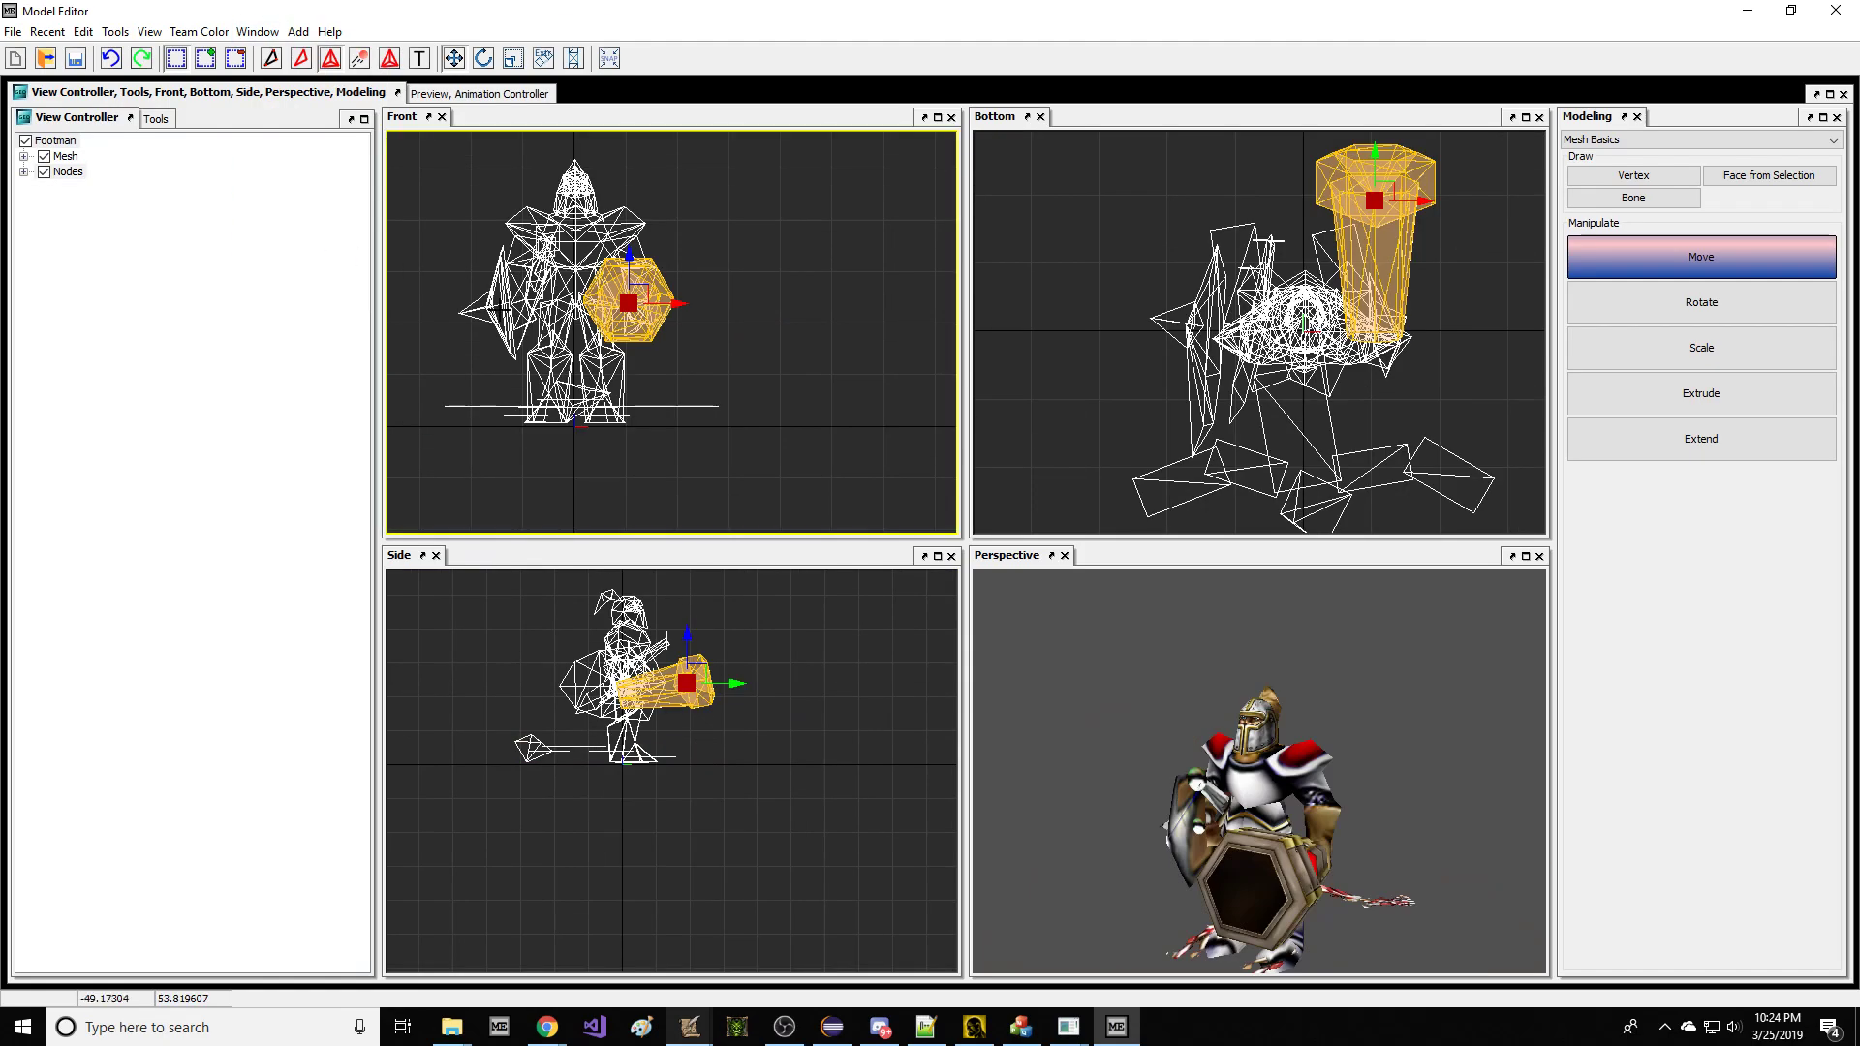
key("ctrl+v")
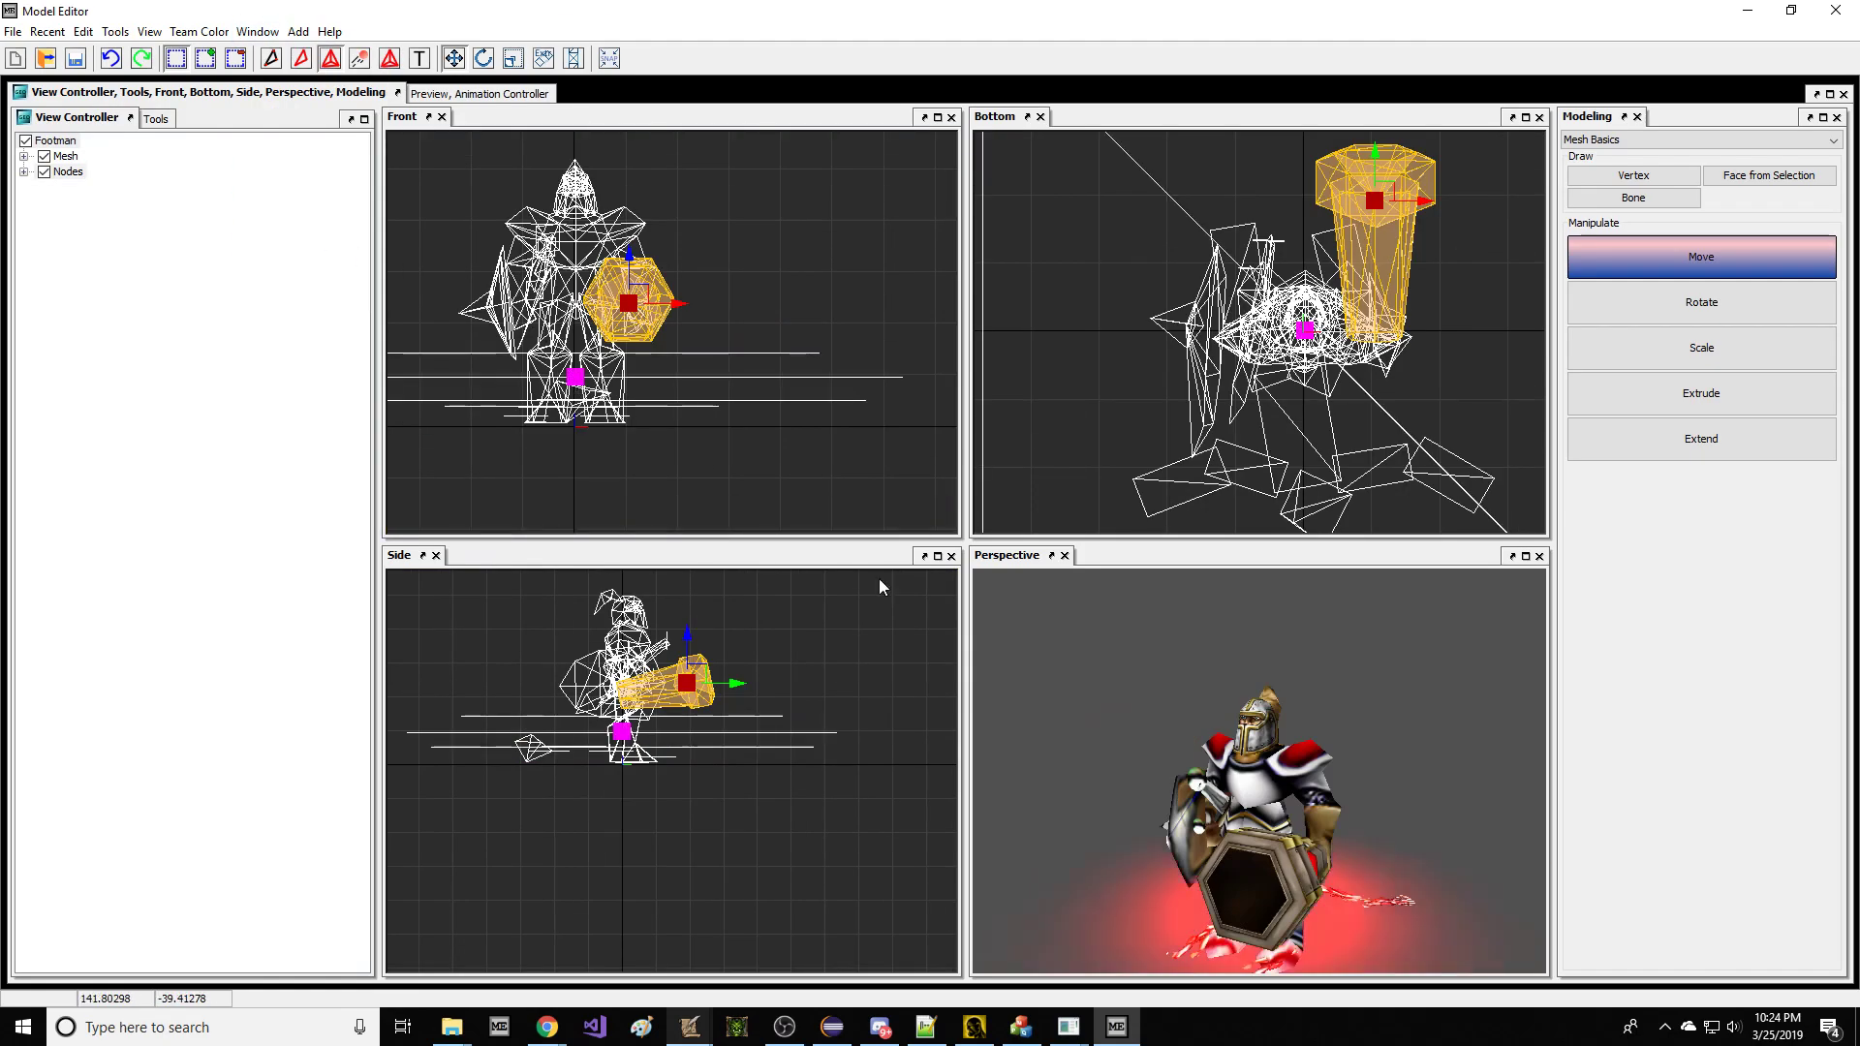
Duplicate the Footman's Death animation under the name Dissipate and load the copy for keyframe editing.
middle_click_drag(794, 634, 775, 696)
key("f")
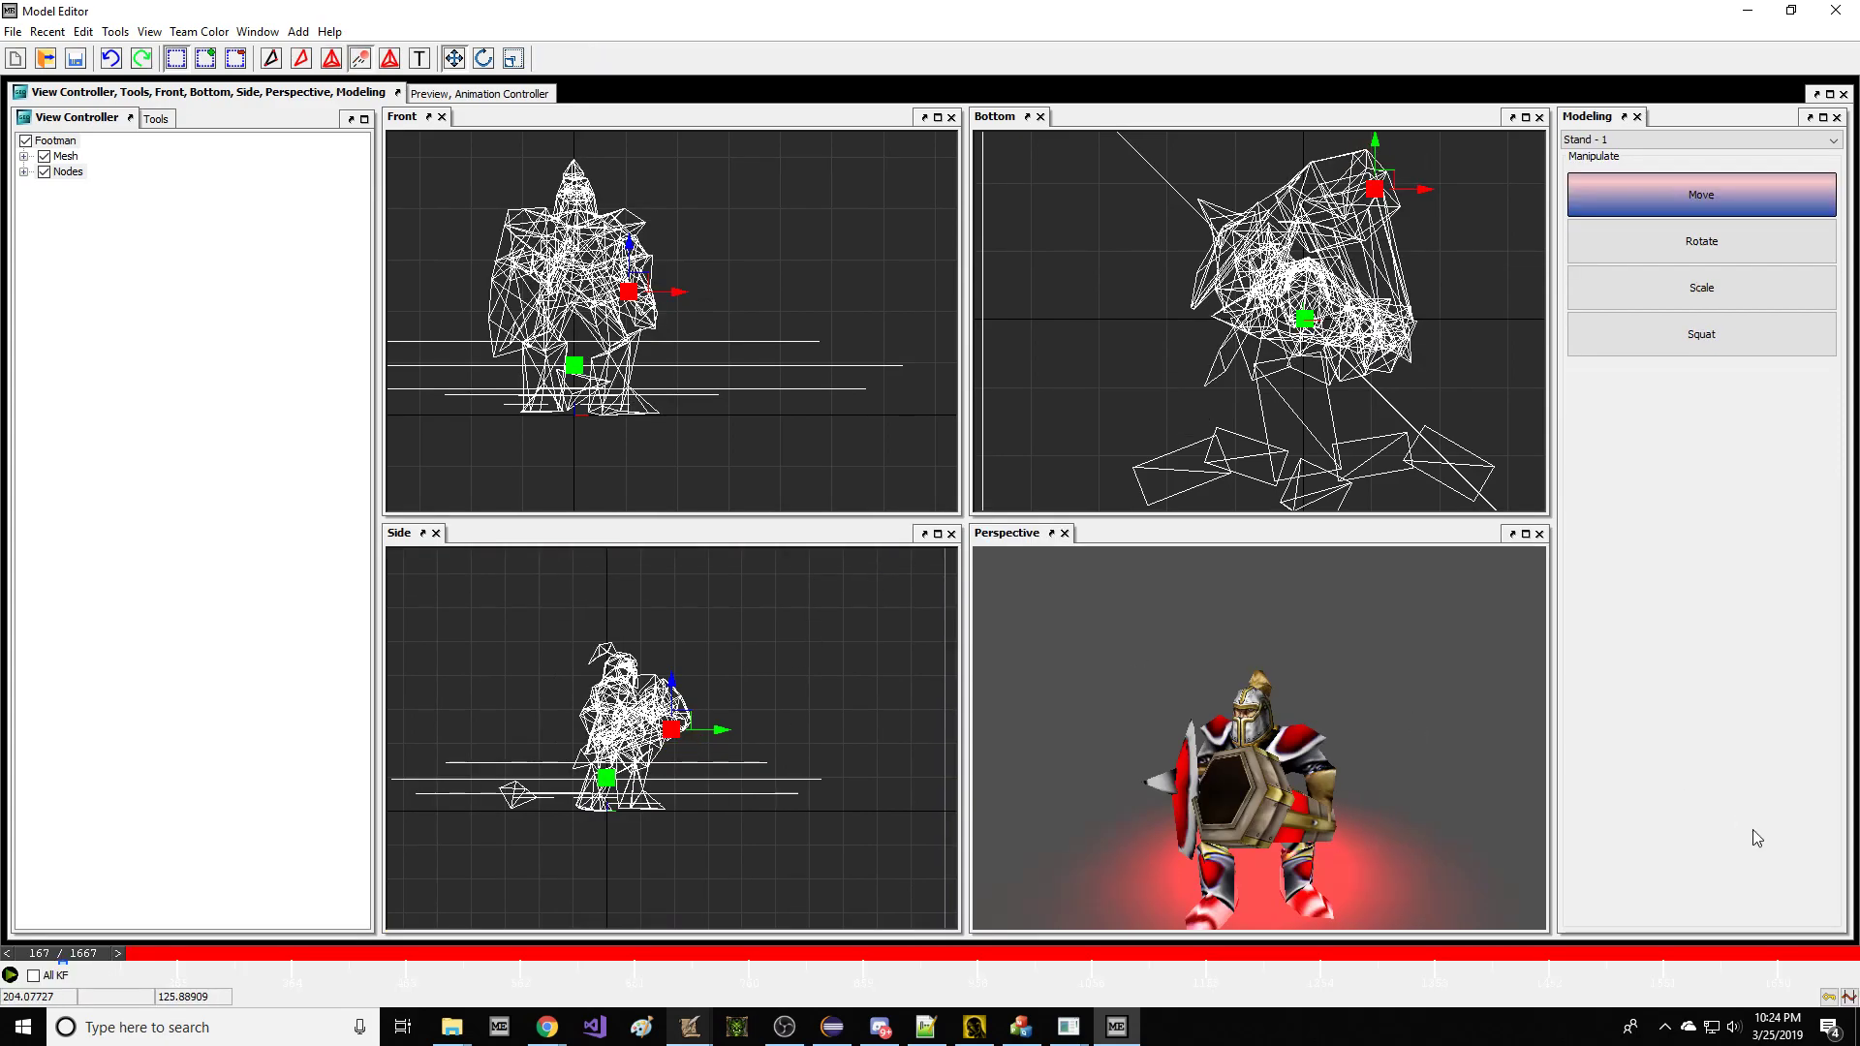
left_click(1851, 994)
left_click(743, 485)
left_click(740, 470)
mouse_move(736, 492)
left_mouse_down()
mouse_move(739, 513)
mouse_move(744, 416)
mouse_move(753, 466)
left_mouse_up()
left_click(753, 641)
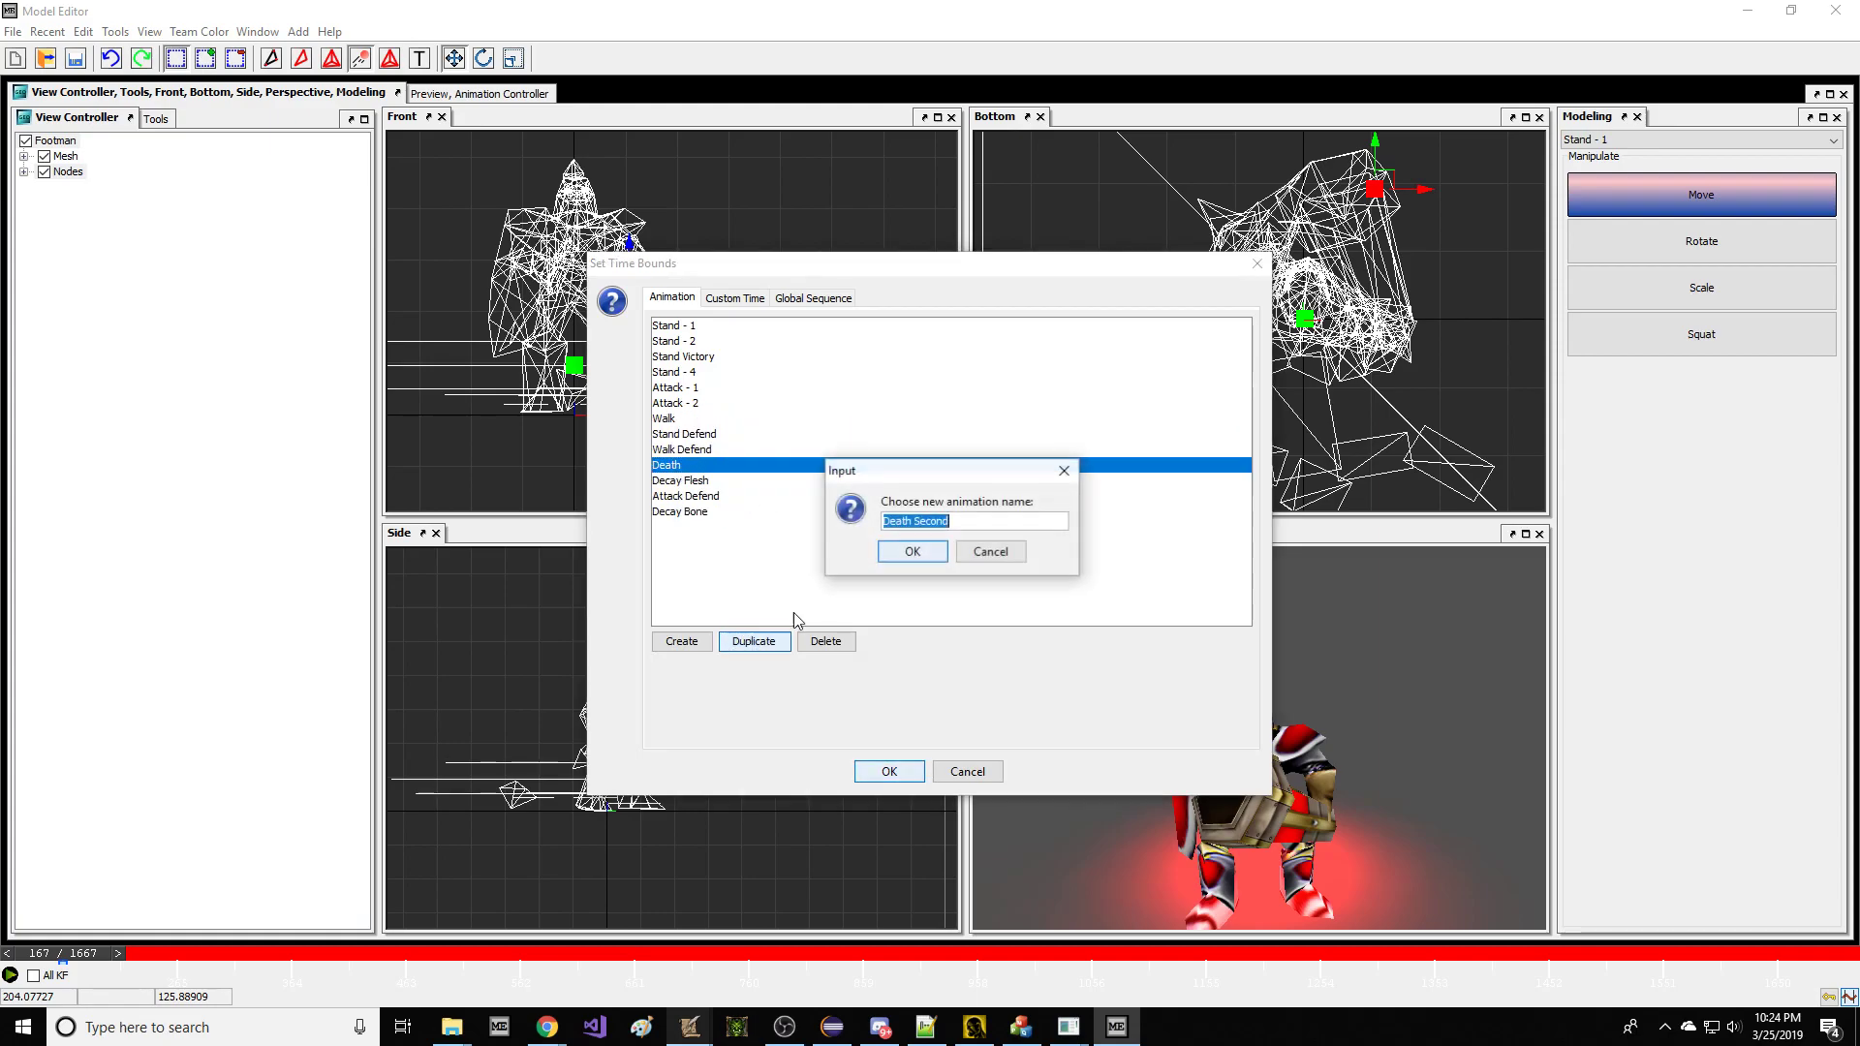
type("D")
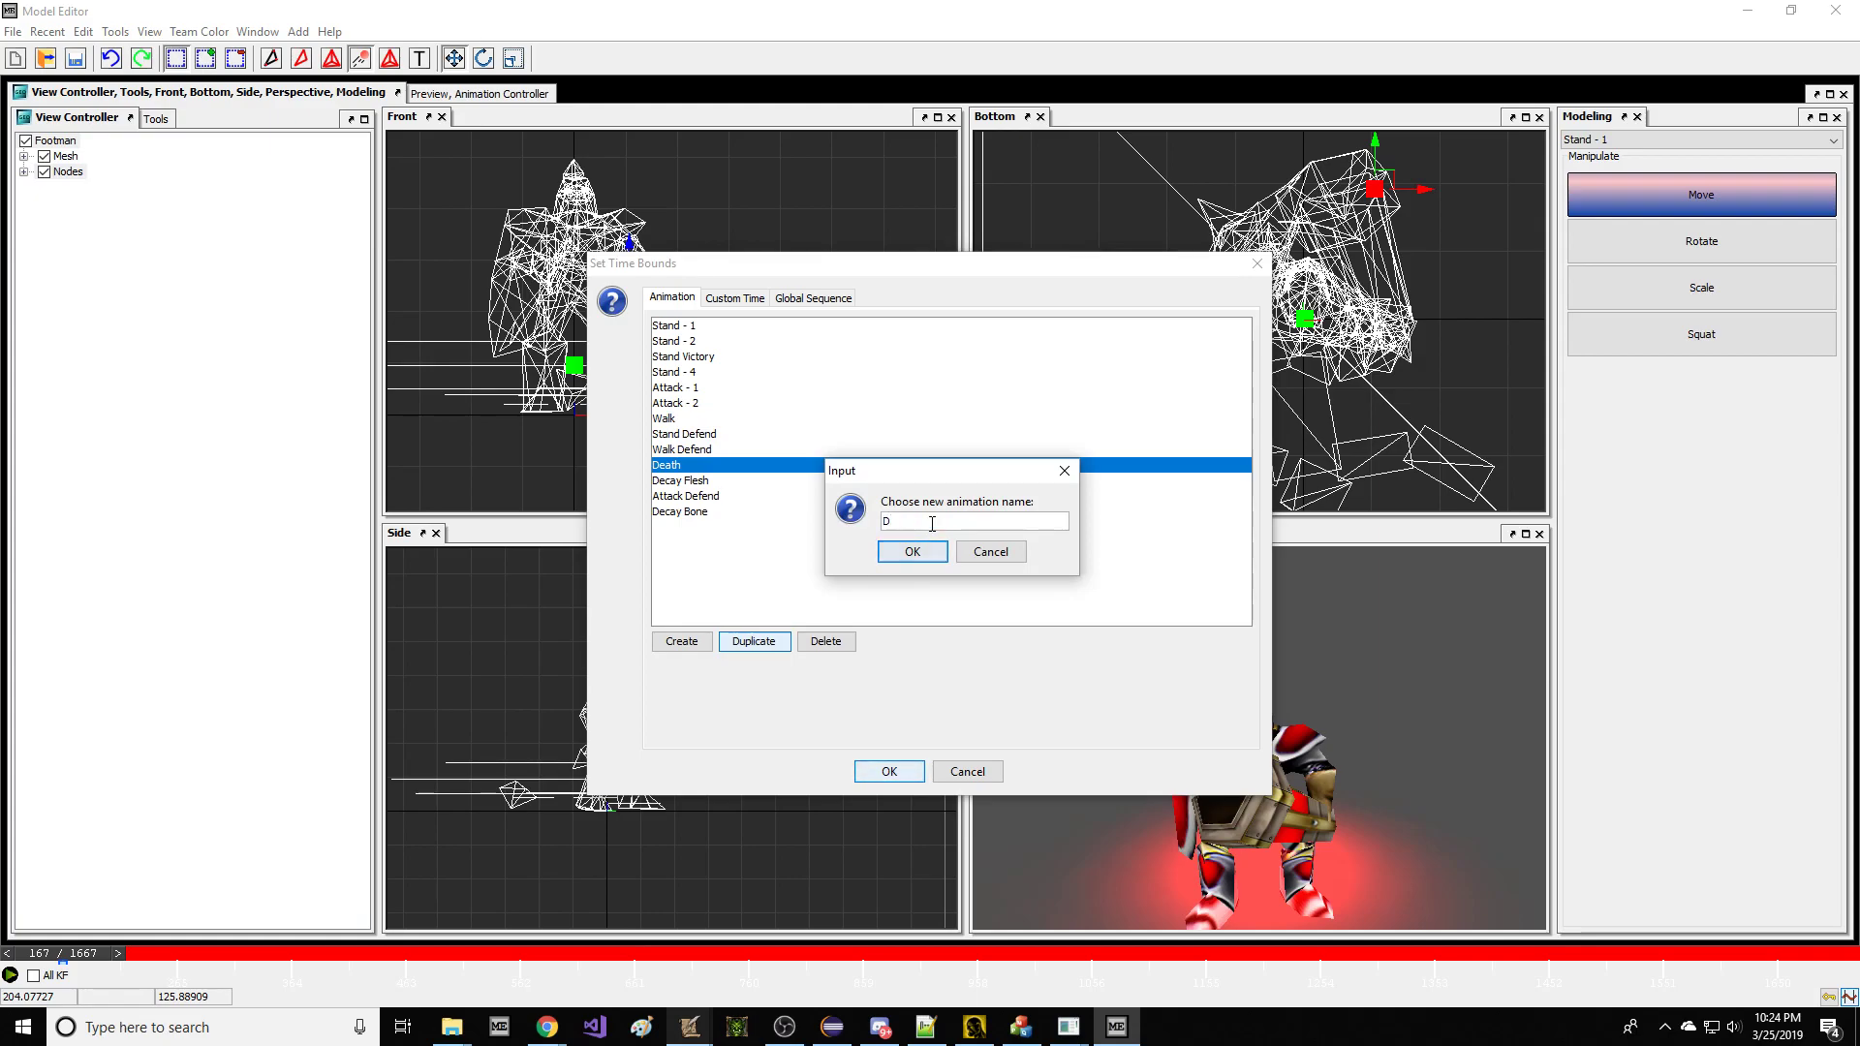
type("issipate")
key("Return")
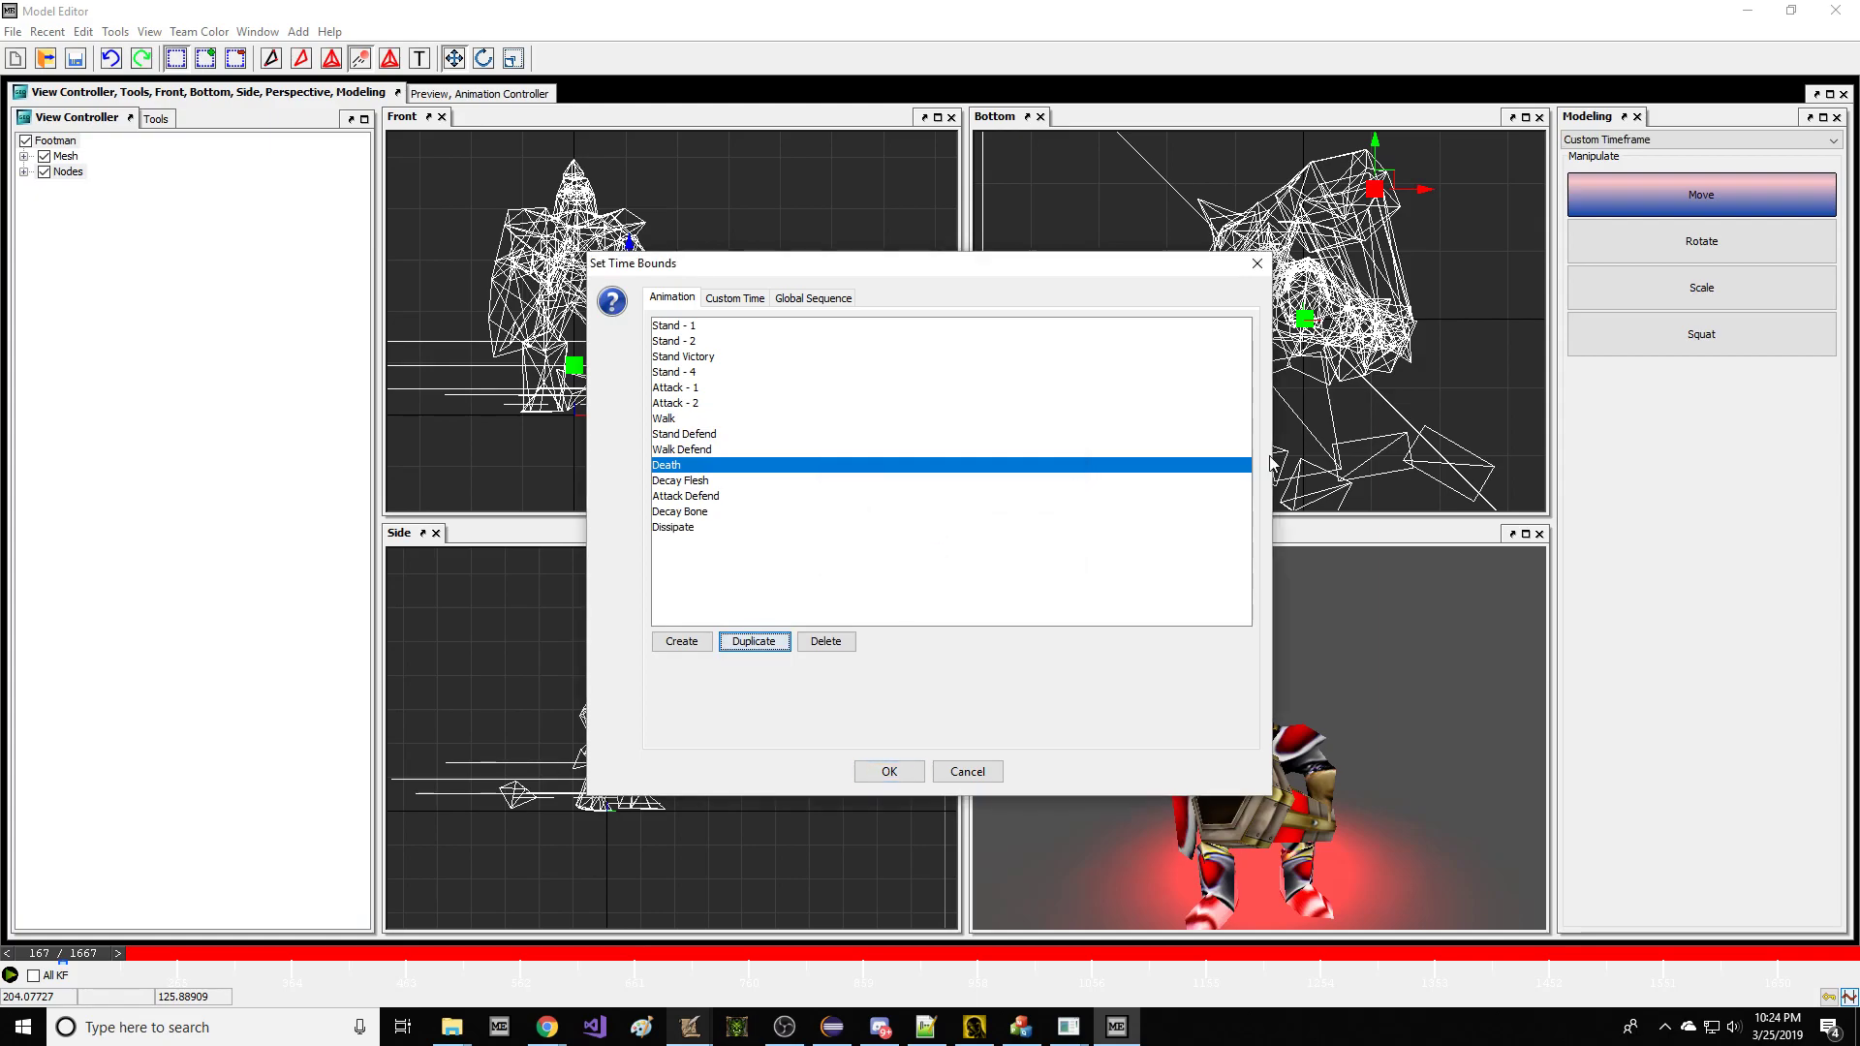
left_click(889, 772)
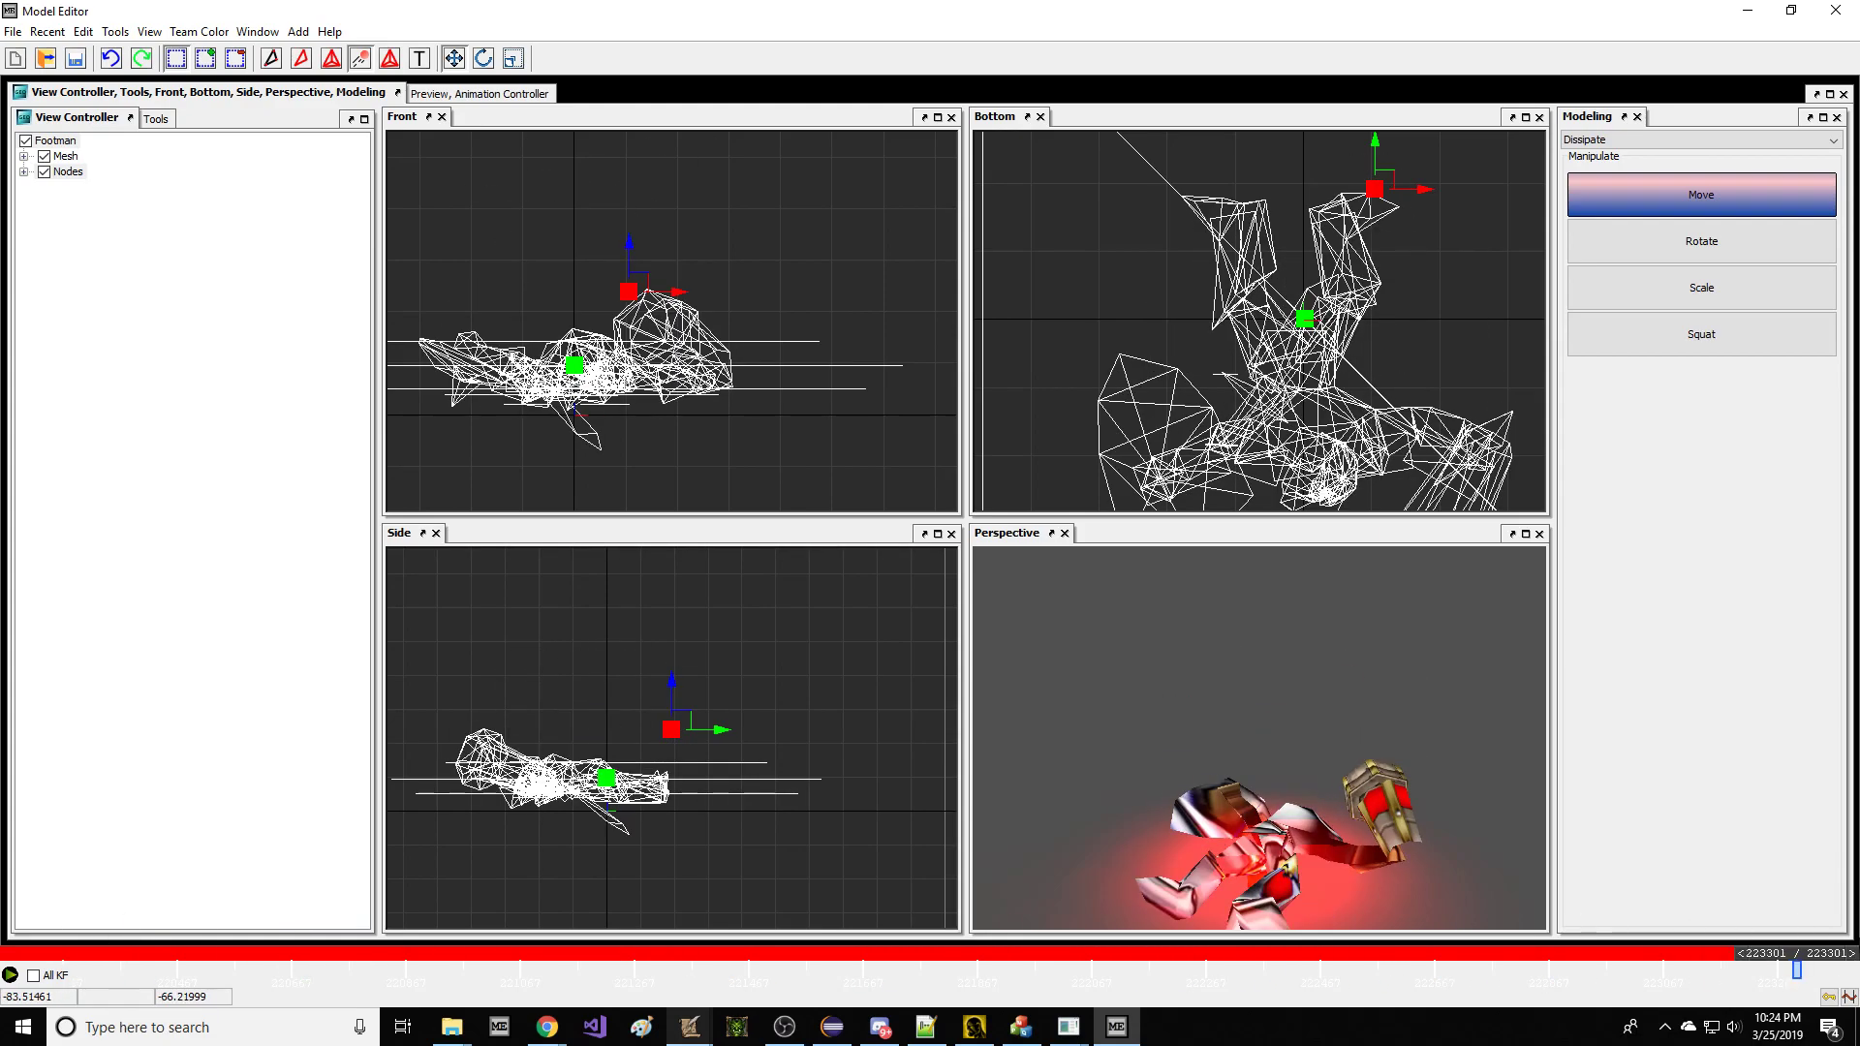
Select all of the model's nodes in the Side view and copy the last Dissipate keyframe at 223301.
left_click_drag(445, 614, 581, 711)
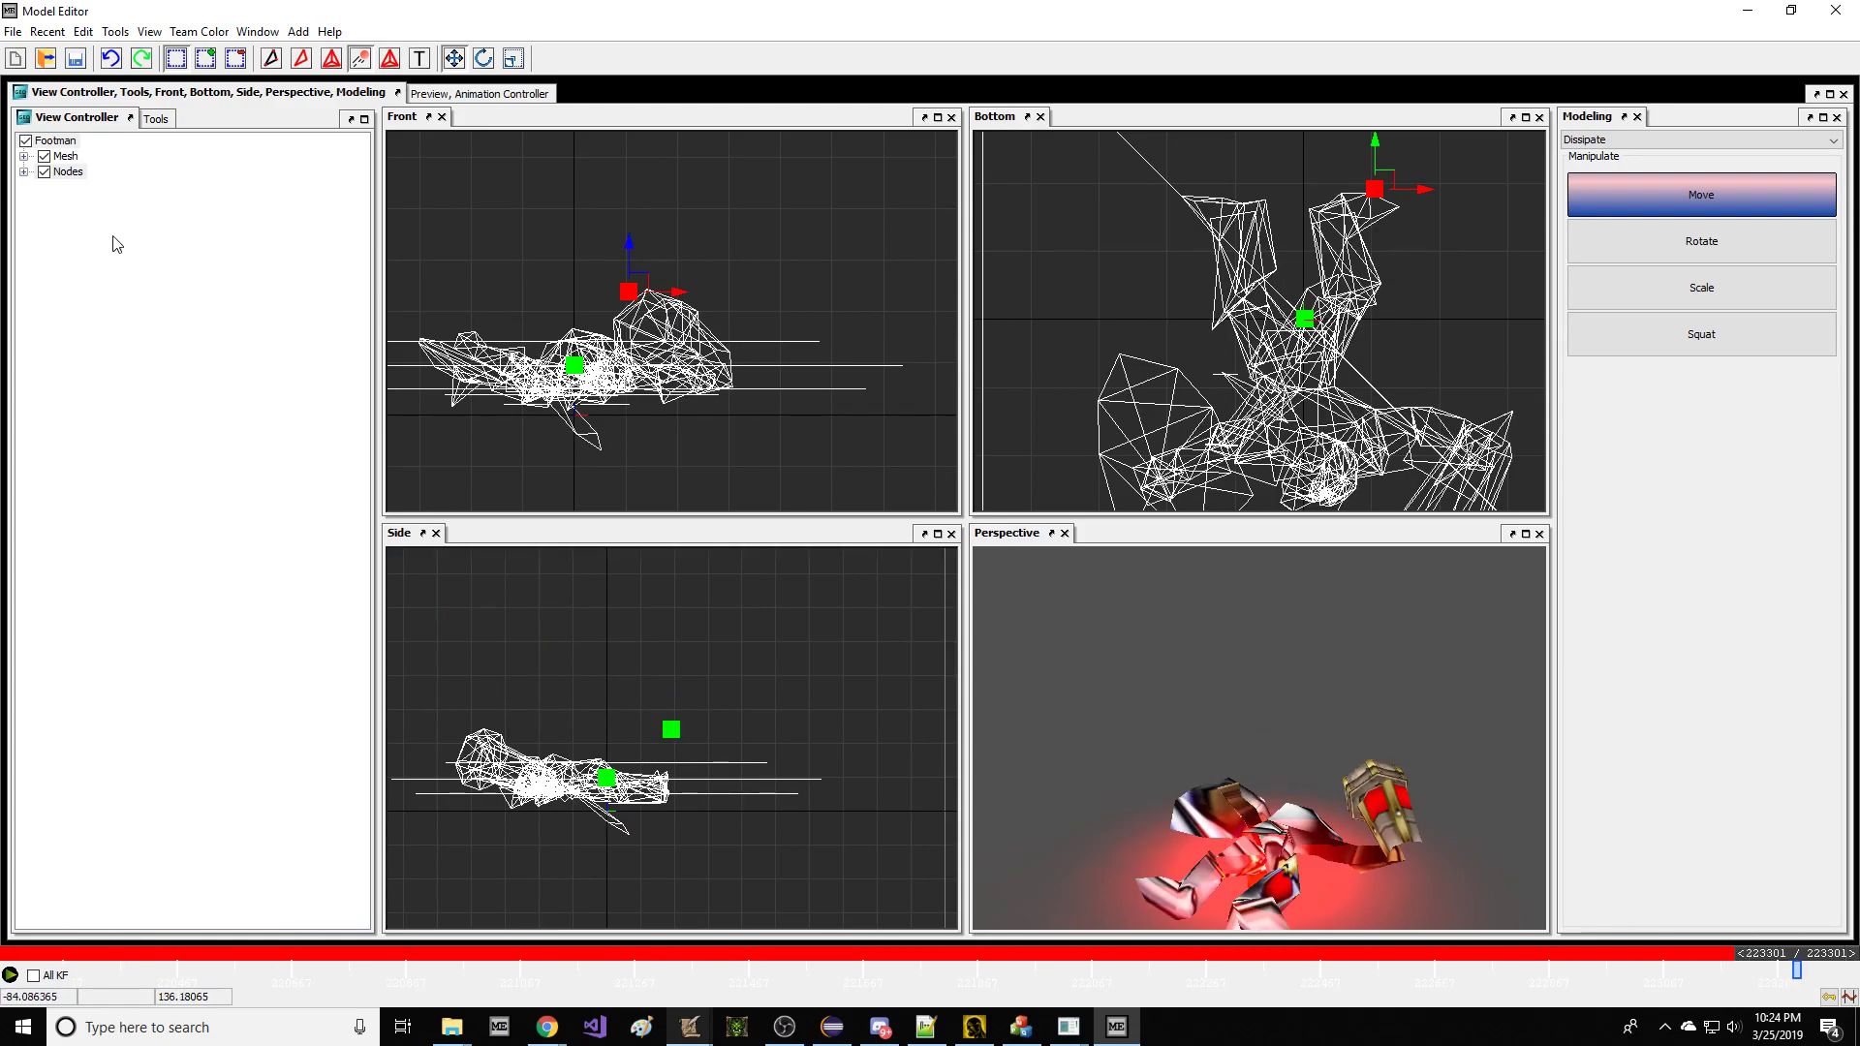
left_click(42, 174)
left_click(42, 175)
left_click_drag(414, 602, 693, 858)
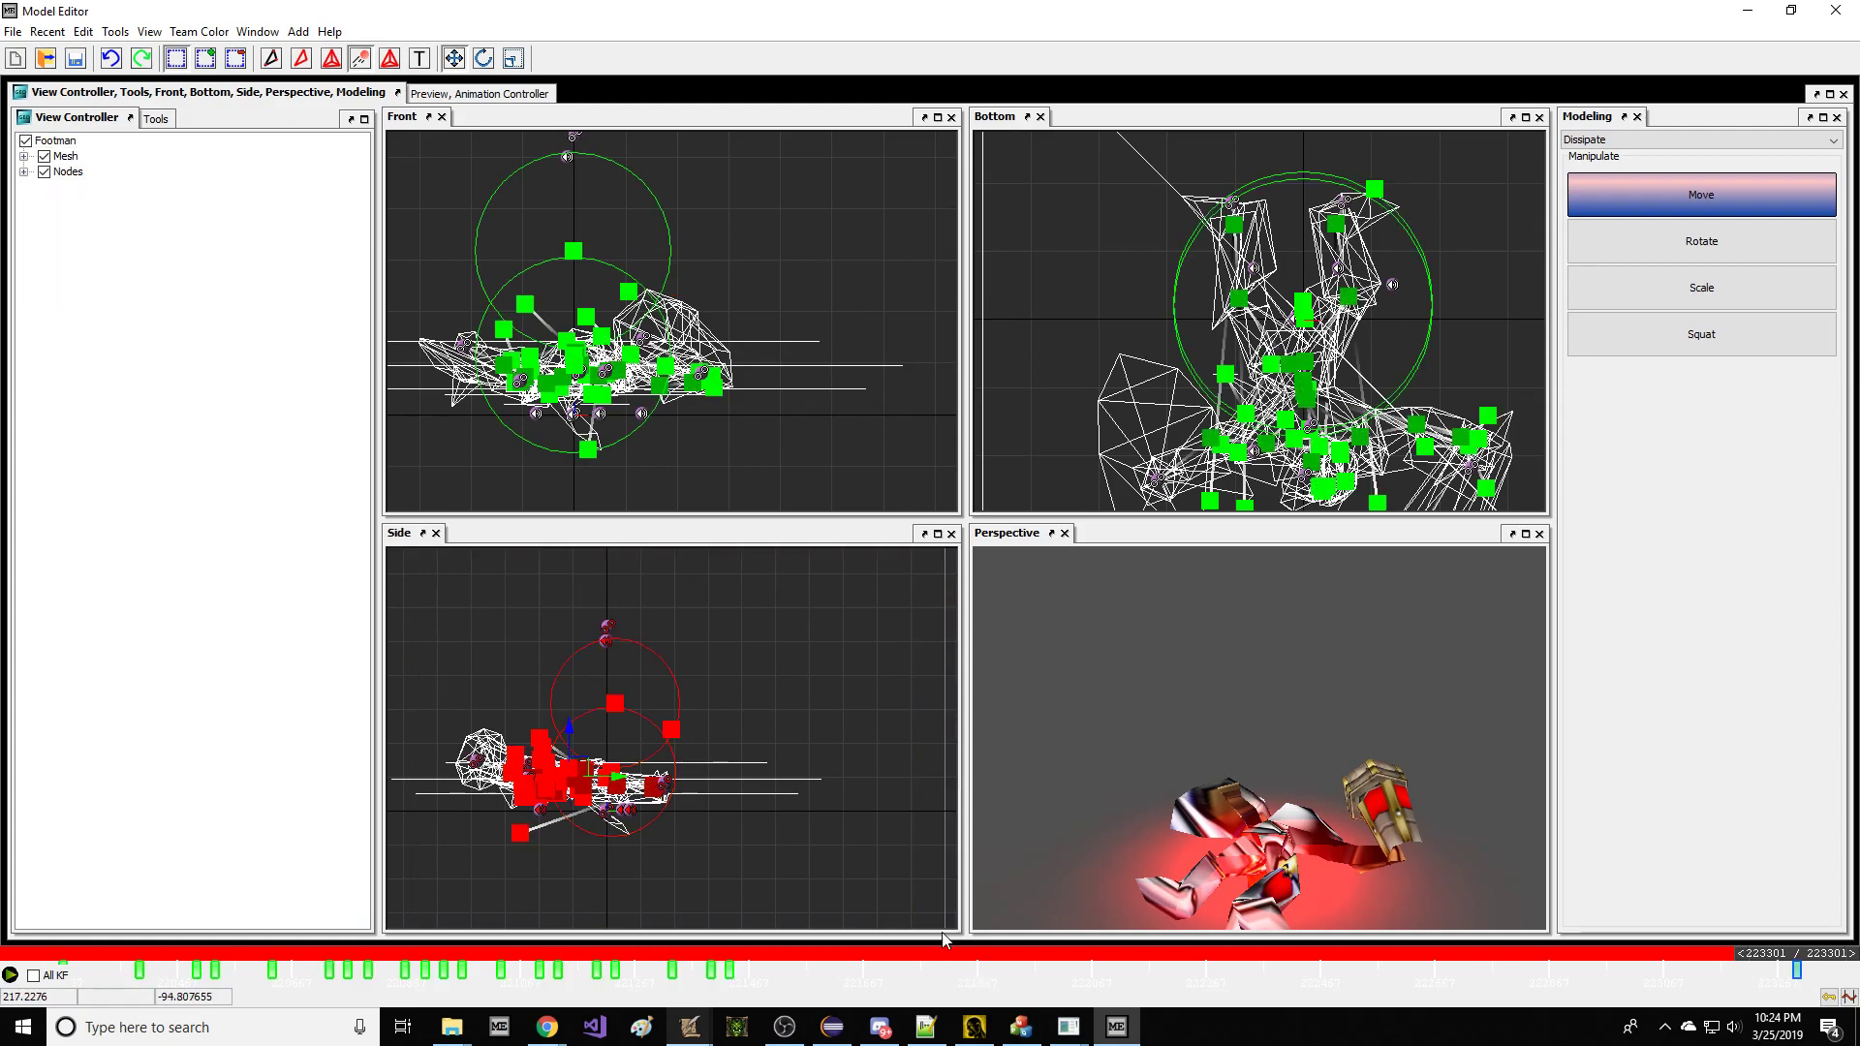
mouse_move(1805, 954)
left_mouse_down()
mouse_move(1755, 957)
mouse_move(1824, 959)
left_mouse_up()
right_click(1799, 969)
left_click(1800, 999)
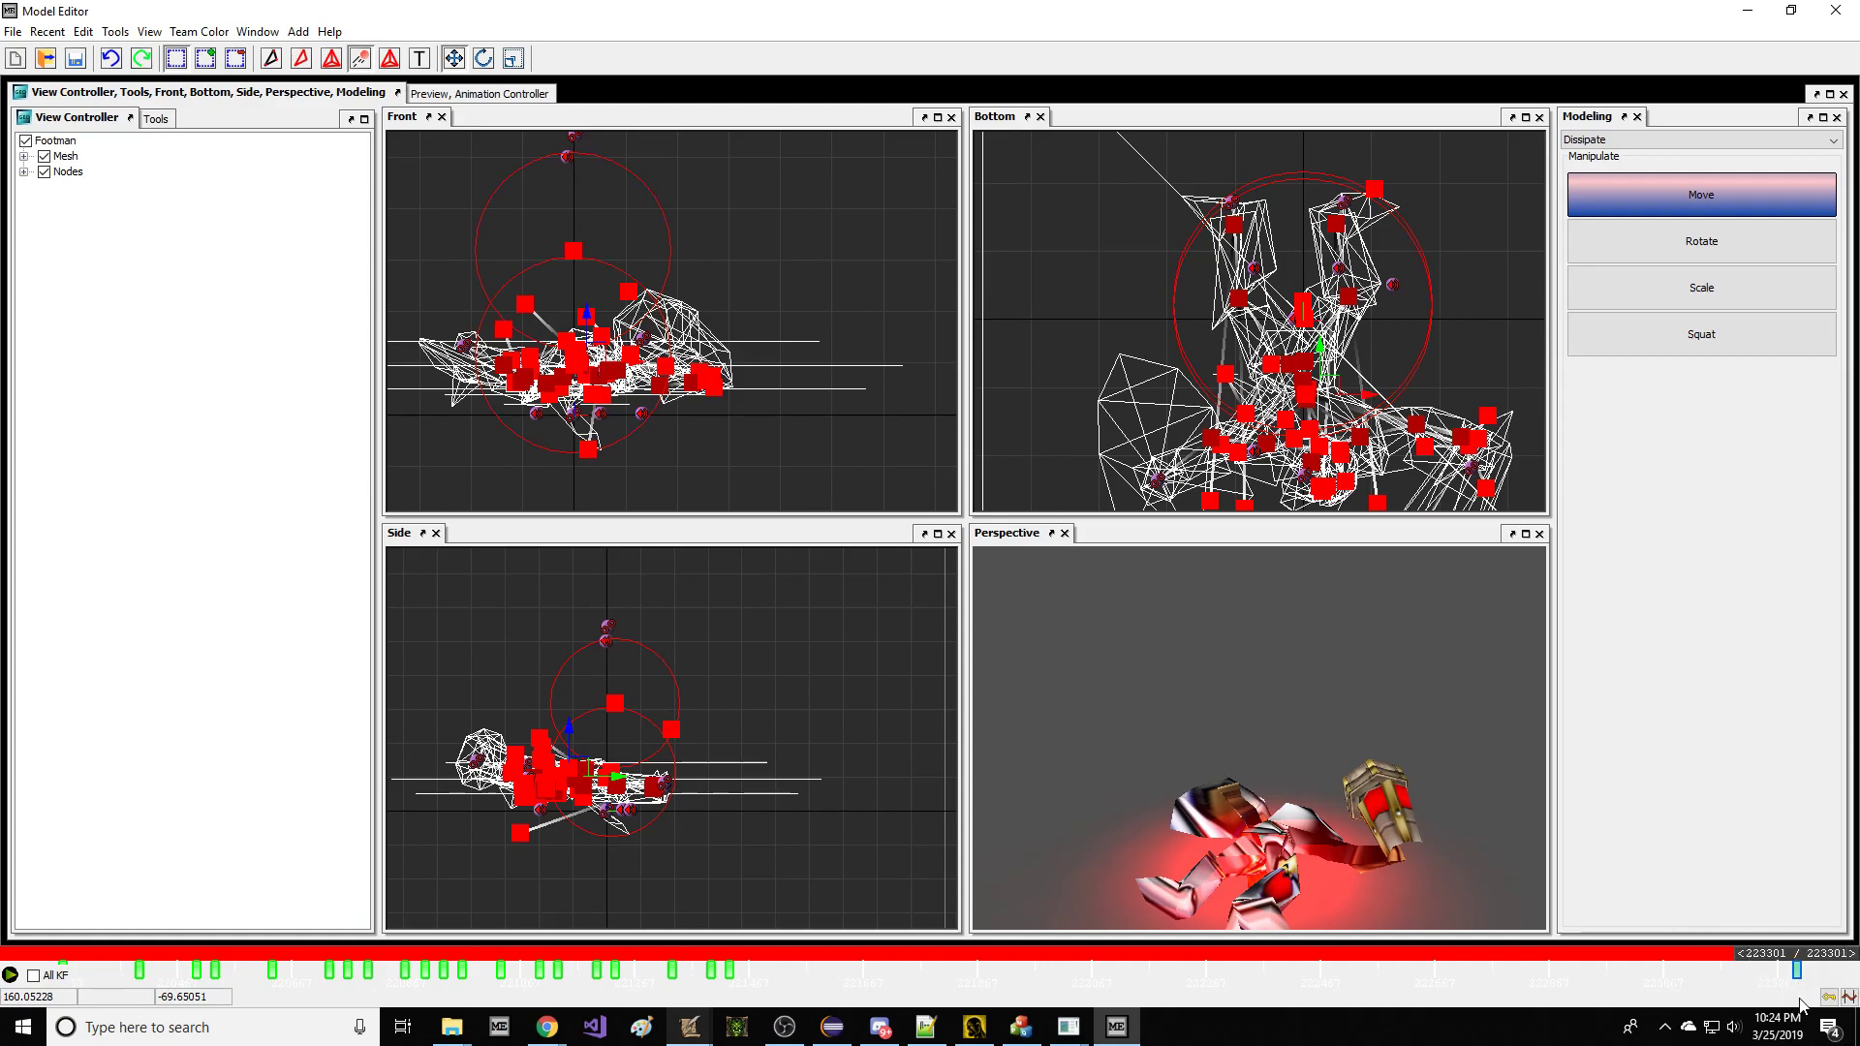
Delete the Dissipate keyframes between the first frame and the last one at 223301.
left_click(1848, 997)
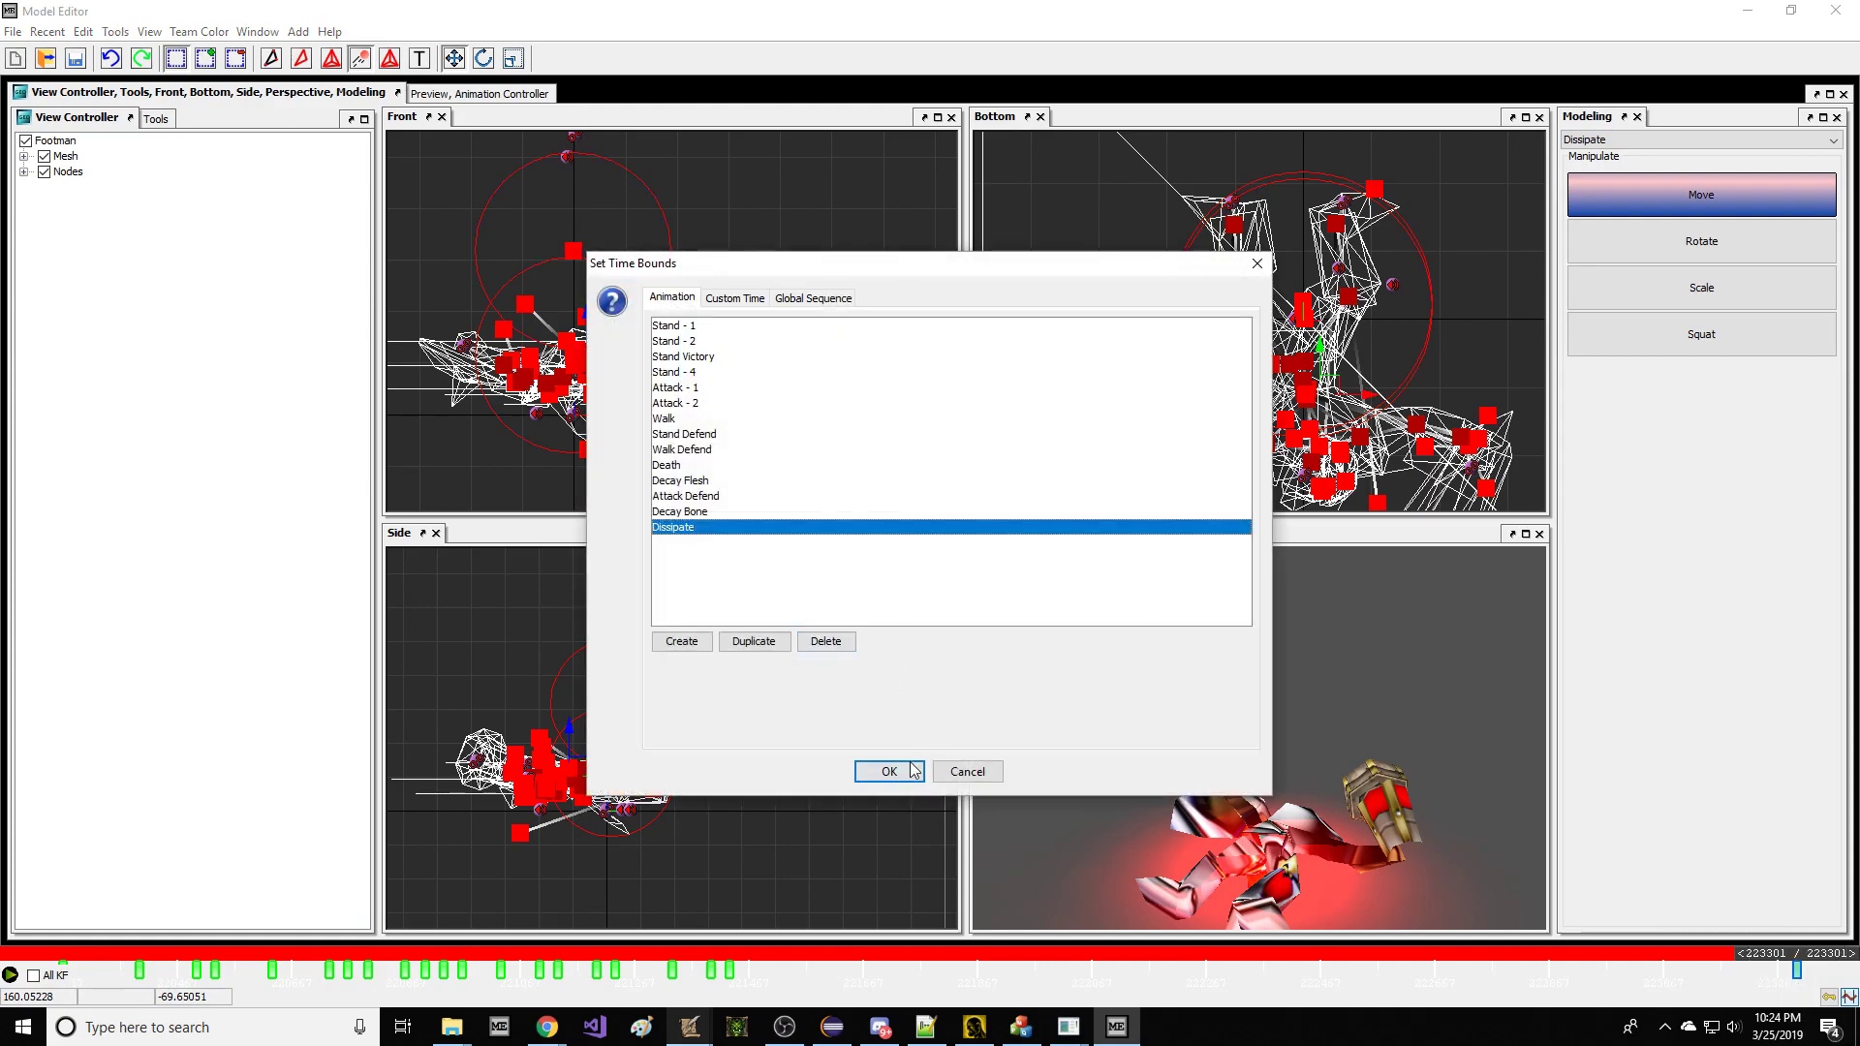
left_click(888, 772)
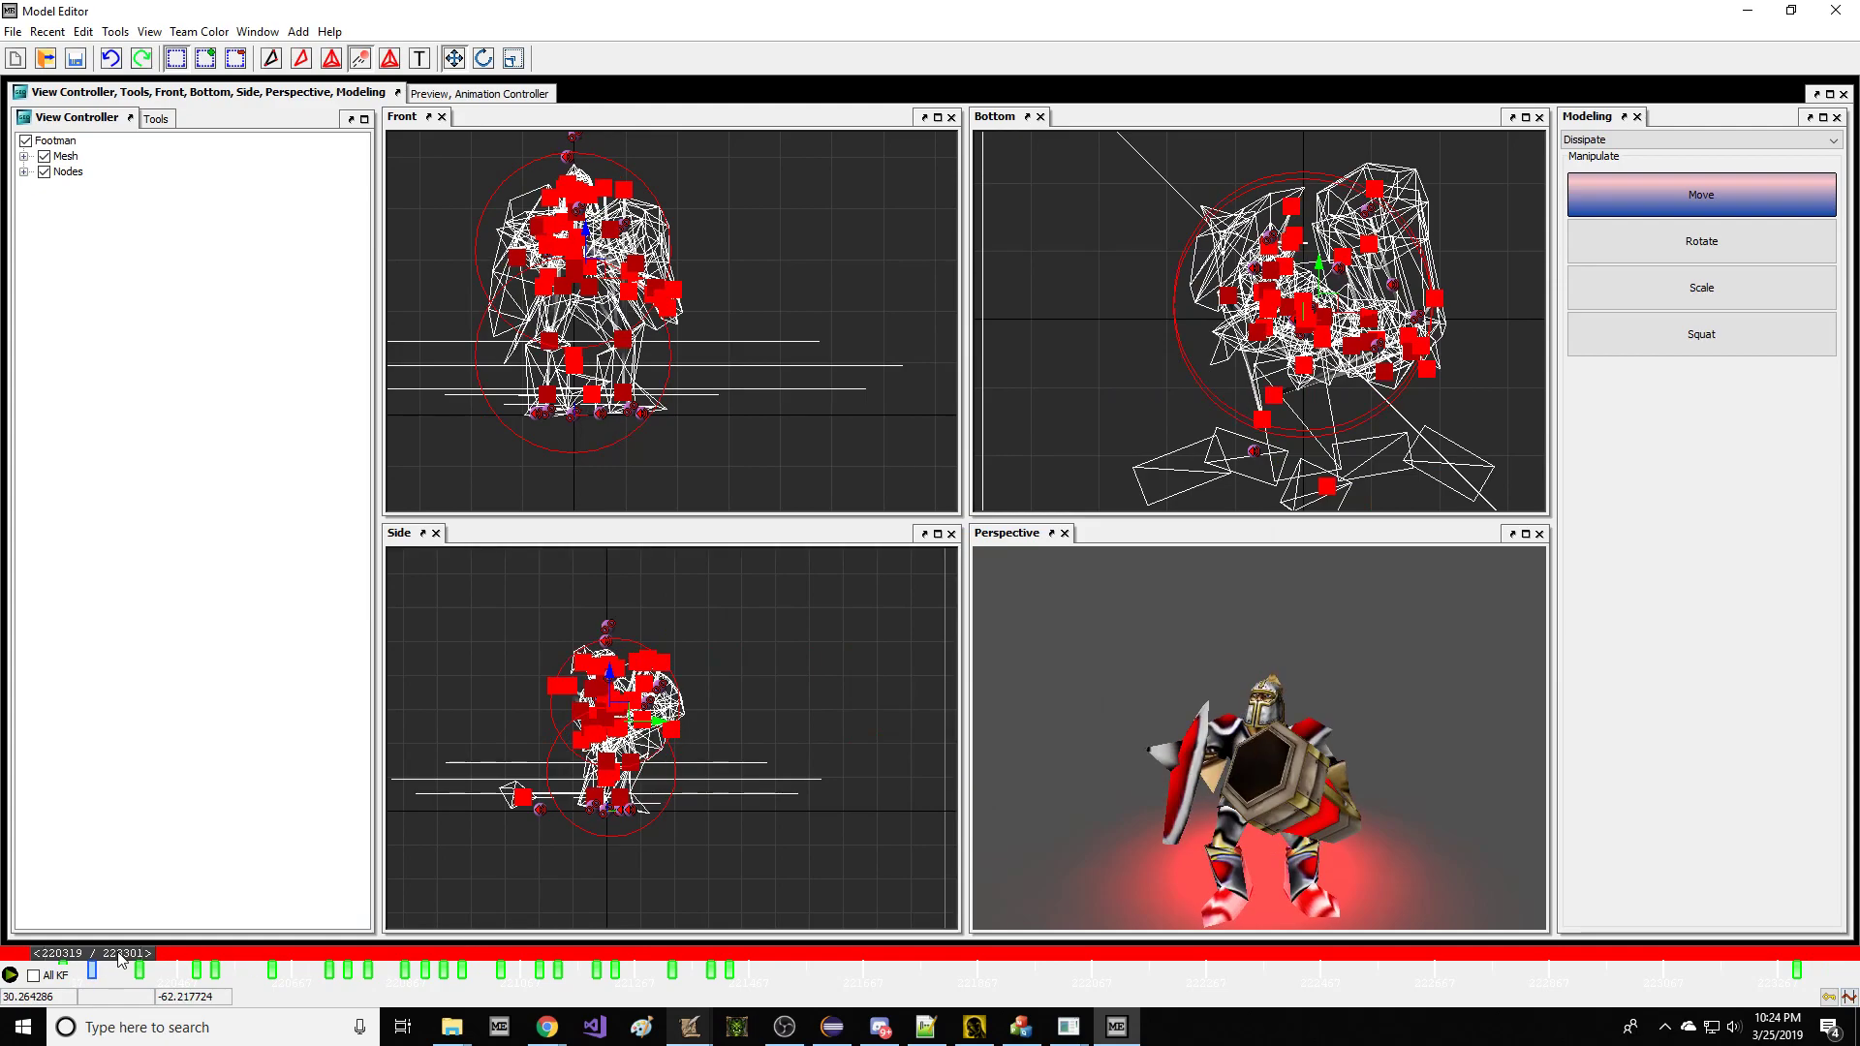
left_click(1849, 998)
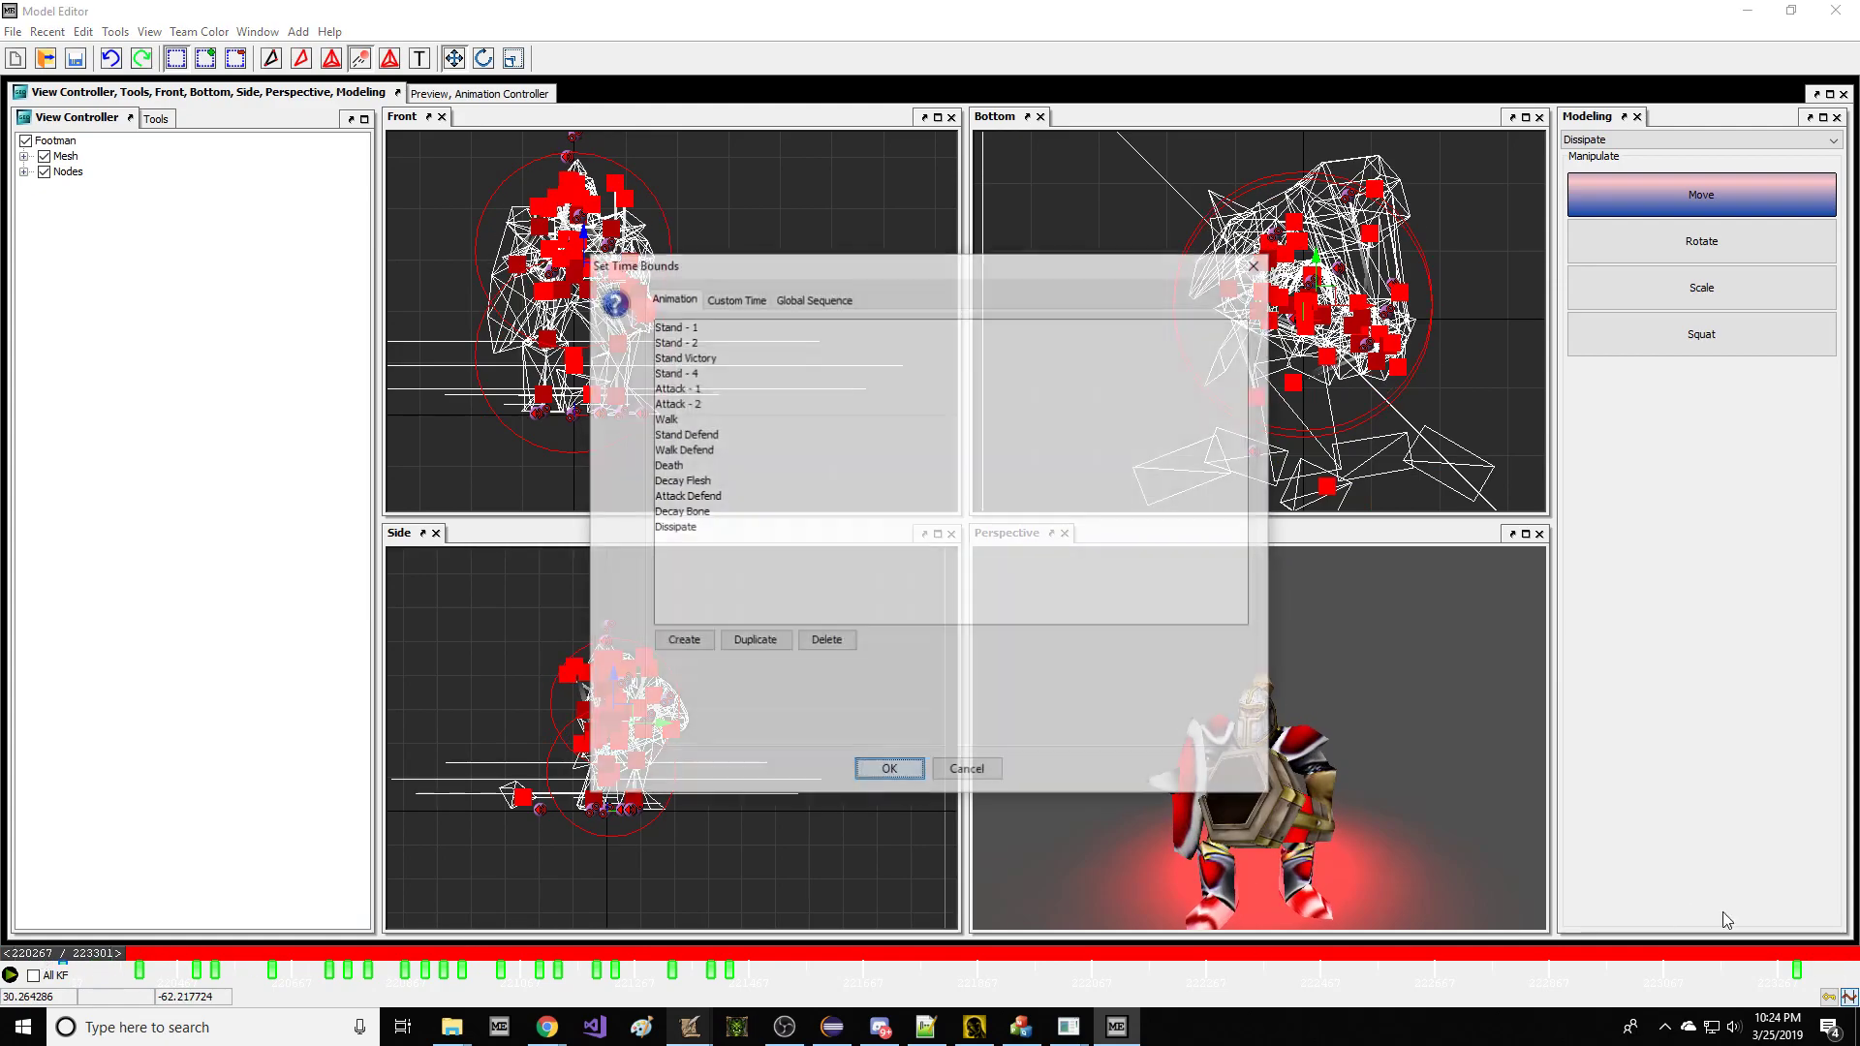
left_click(967, 772)
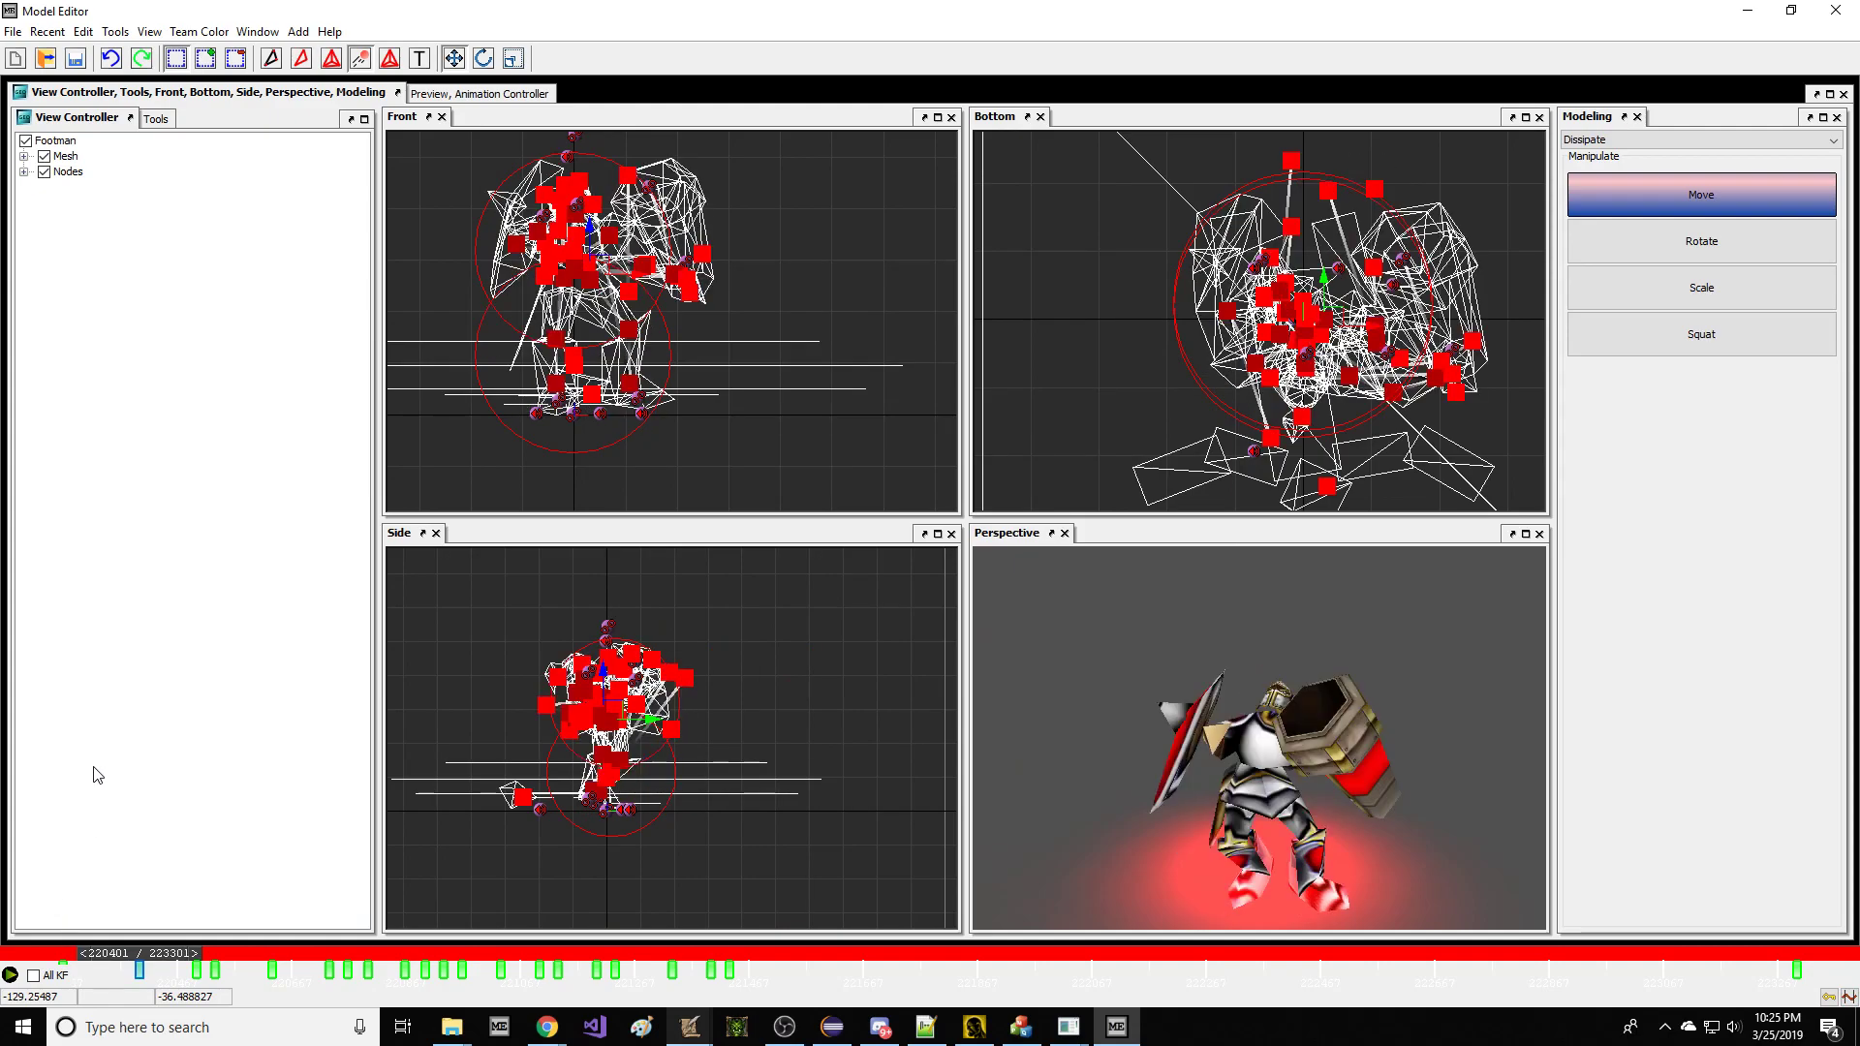
key("Right")
key("Left")
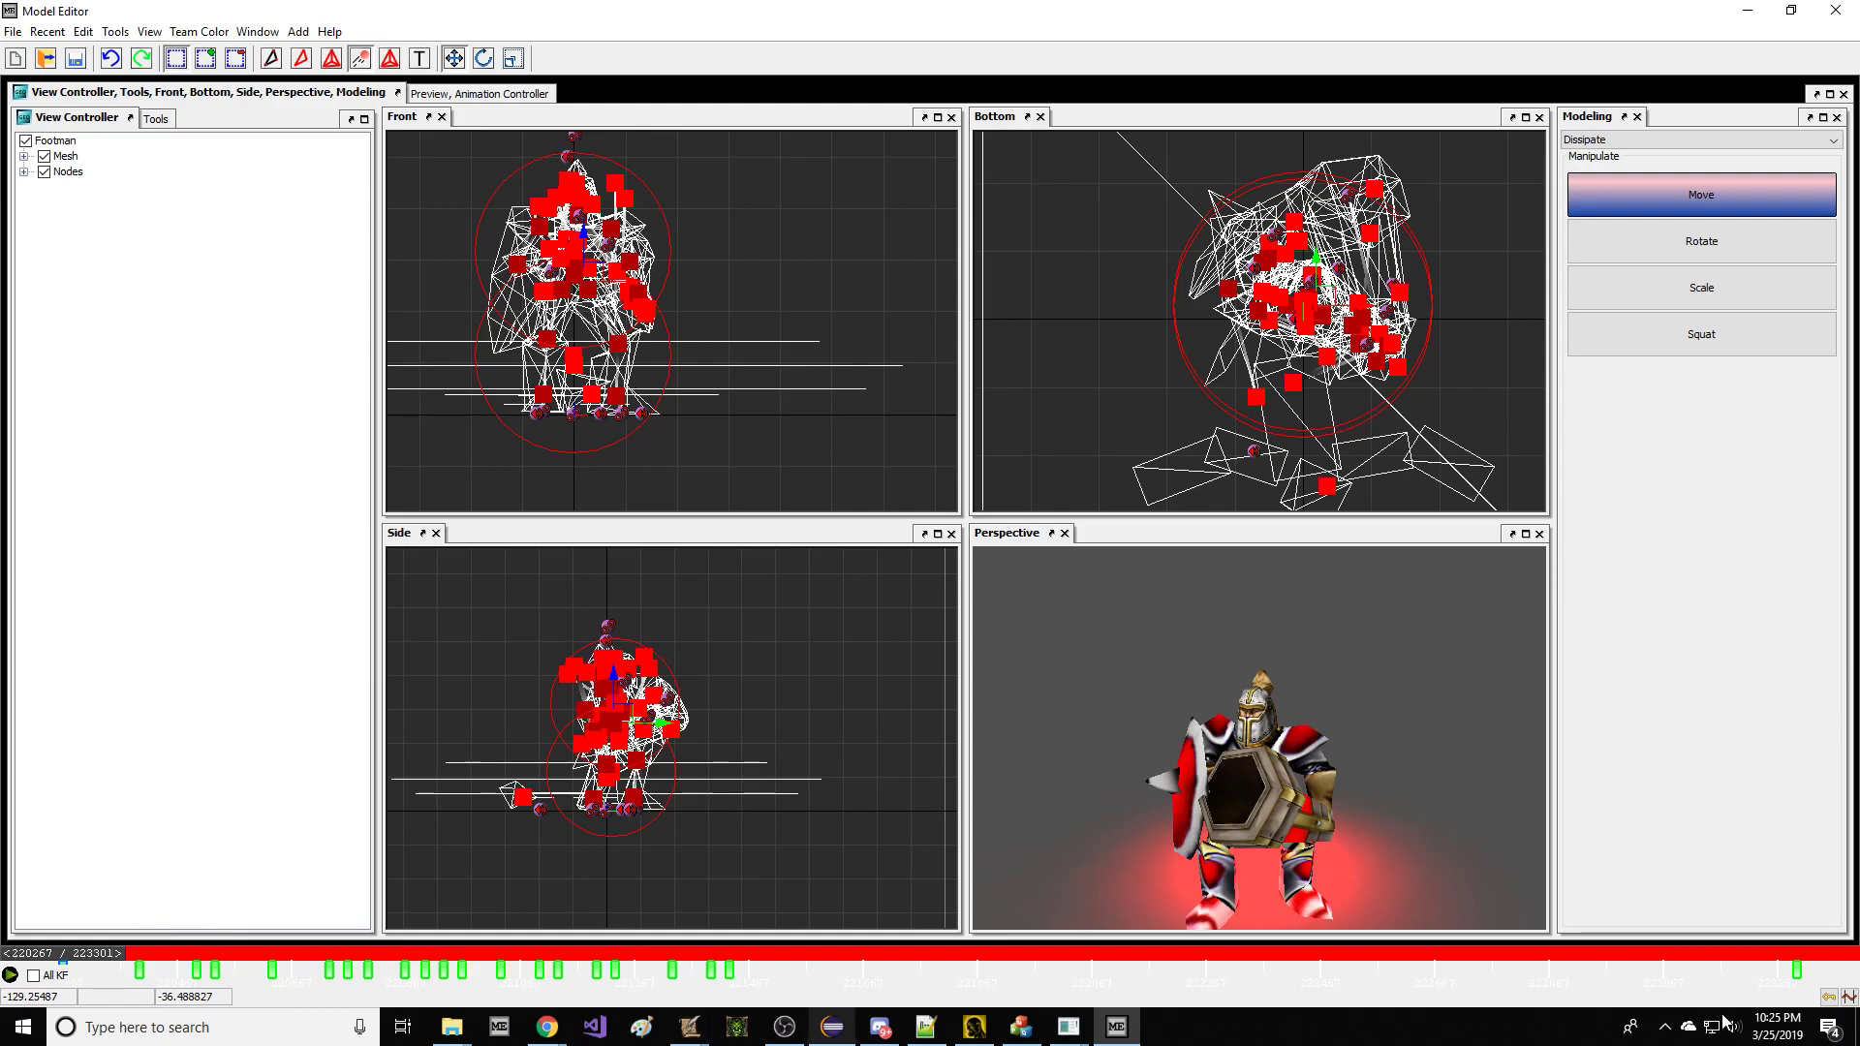
left_click(1714, 957)
left_click(760, 526)
left_click(887, 772)
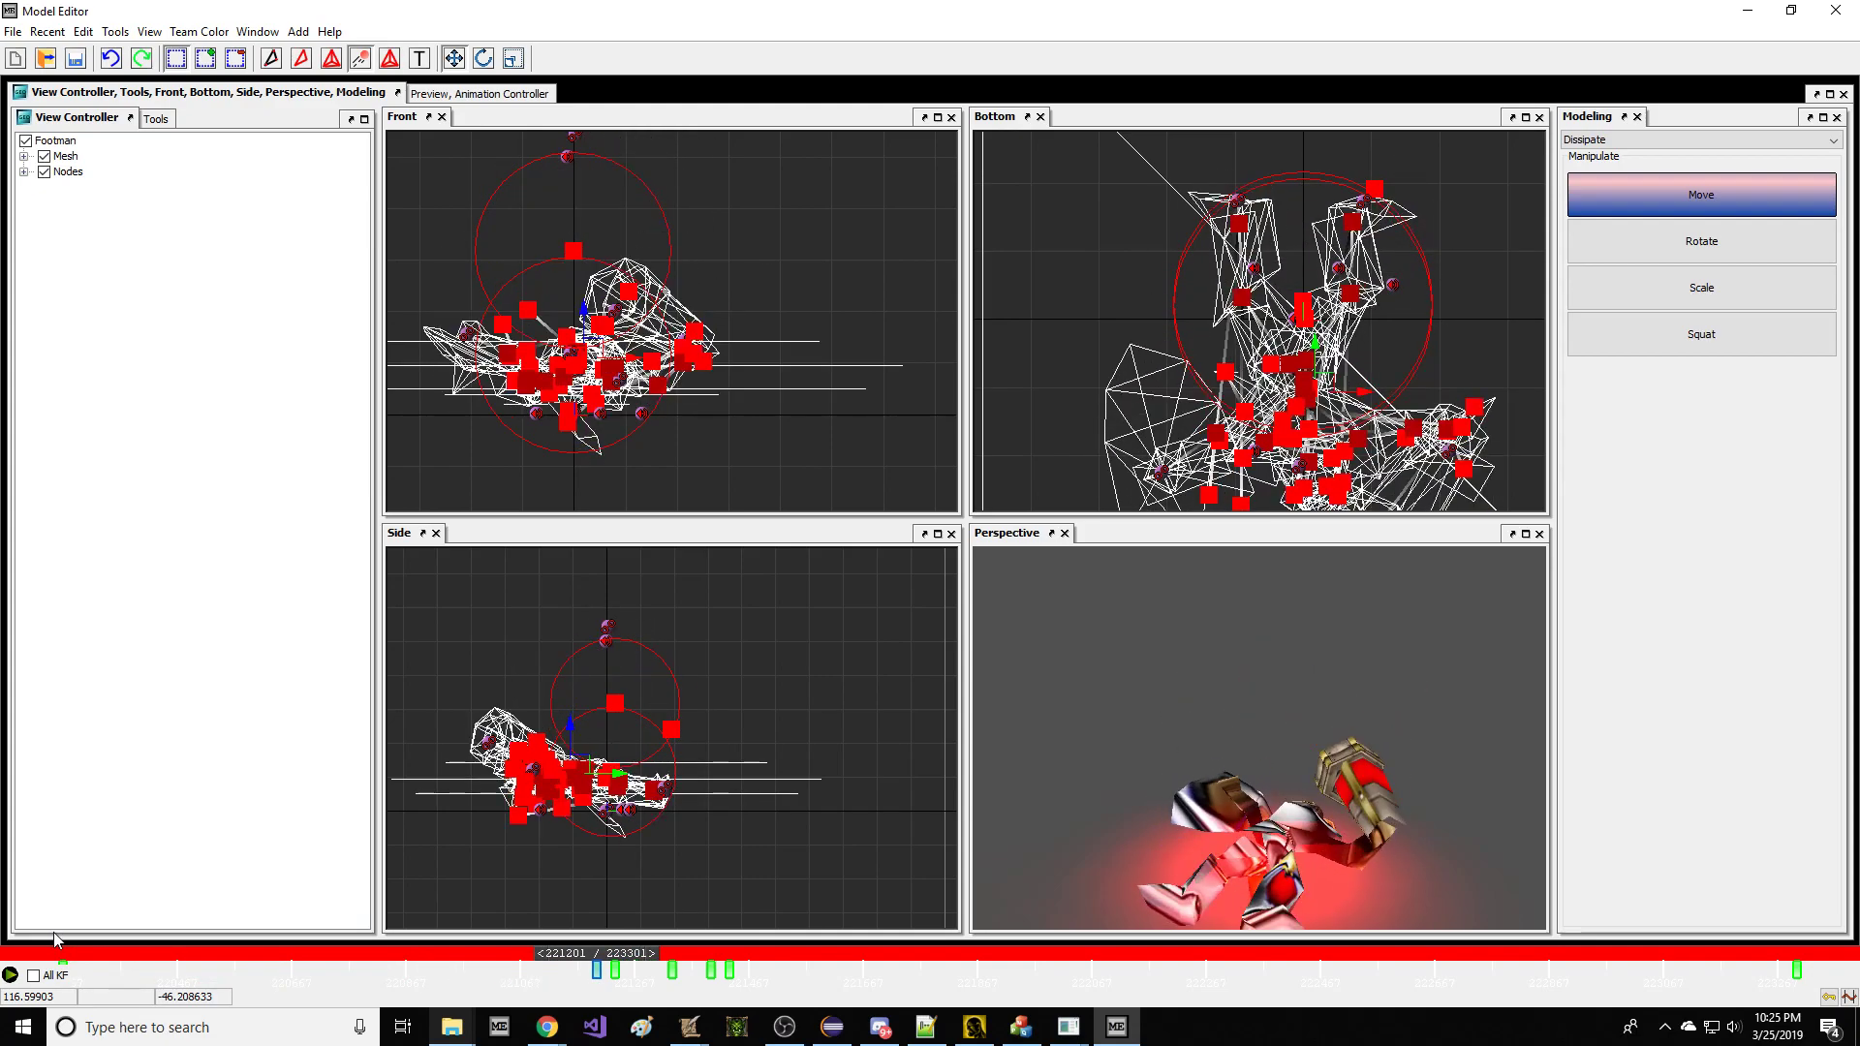
key("Right")
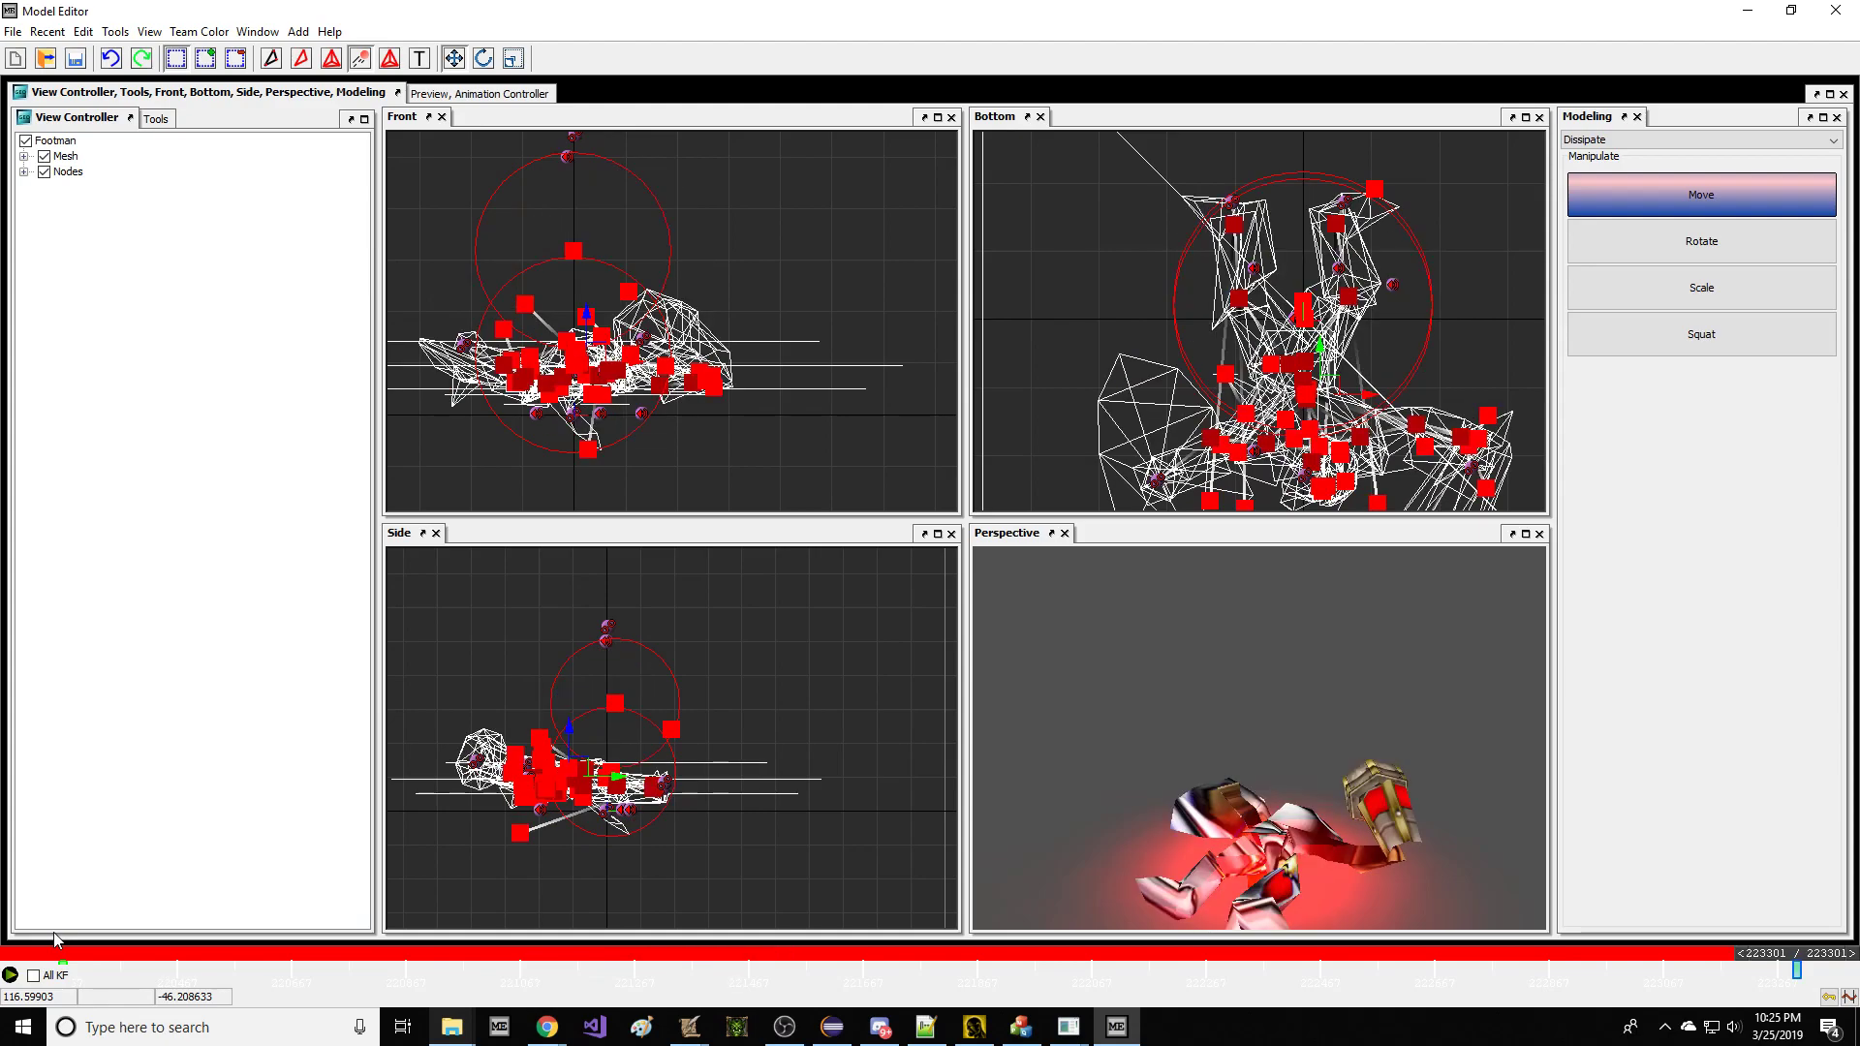
Paste the final lying pose onto the start of Dissipate at frame 220267.
key("Left")
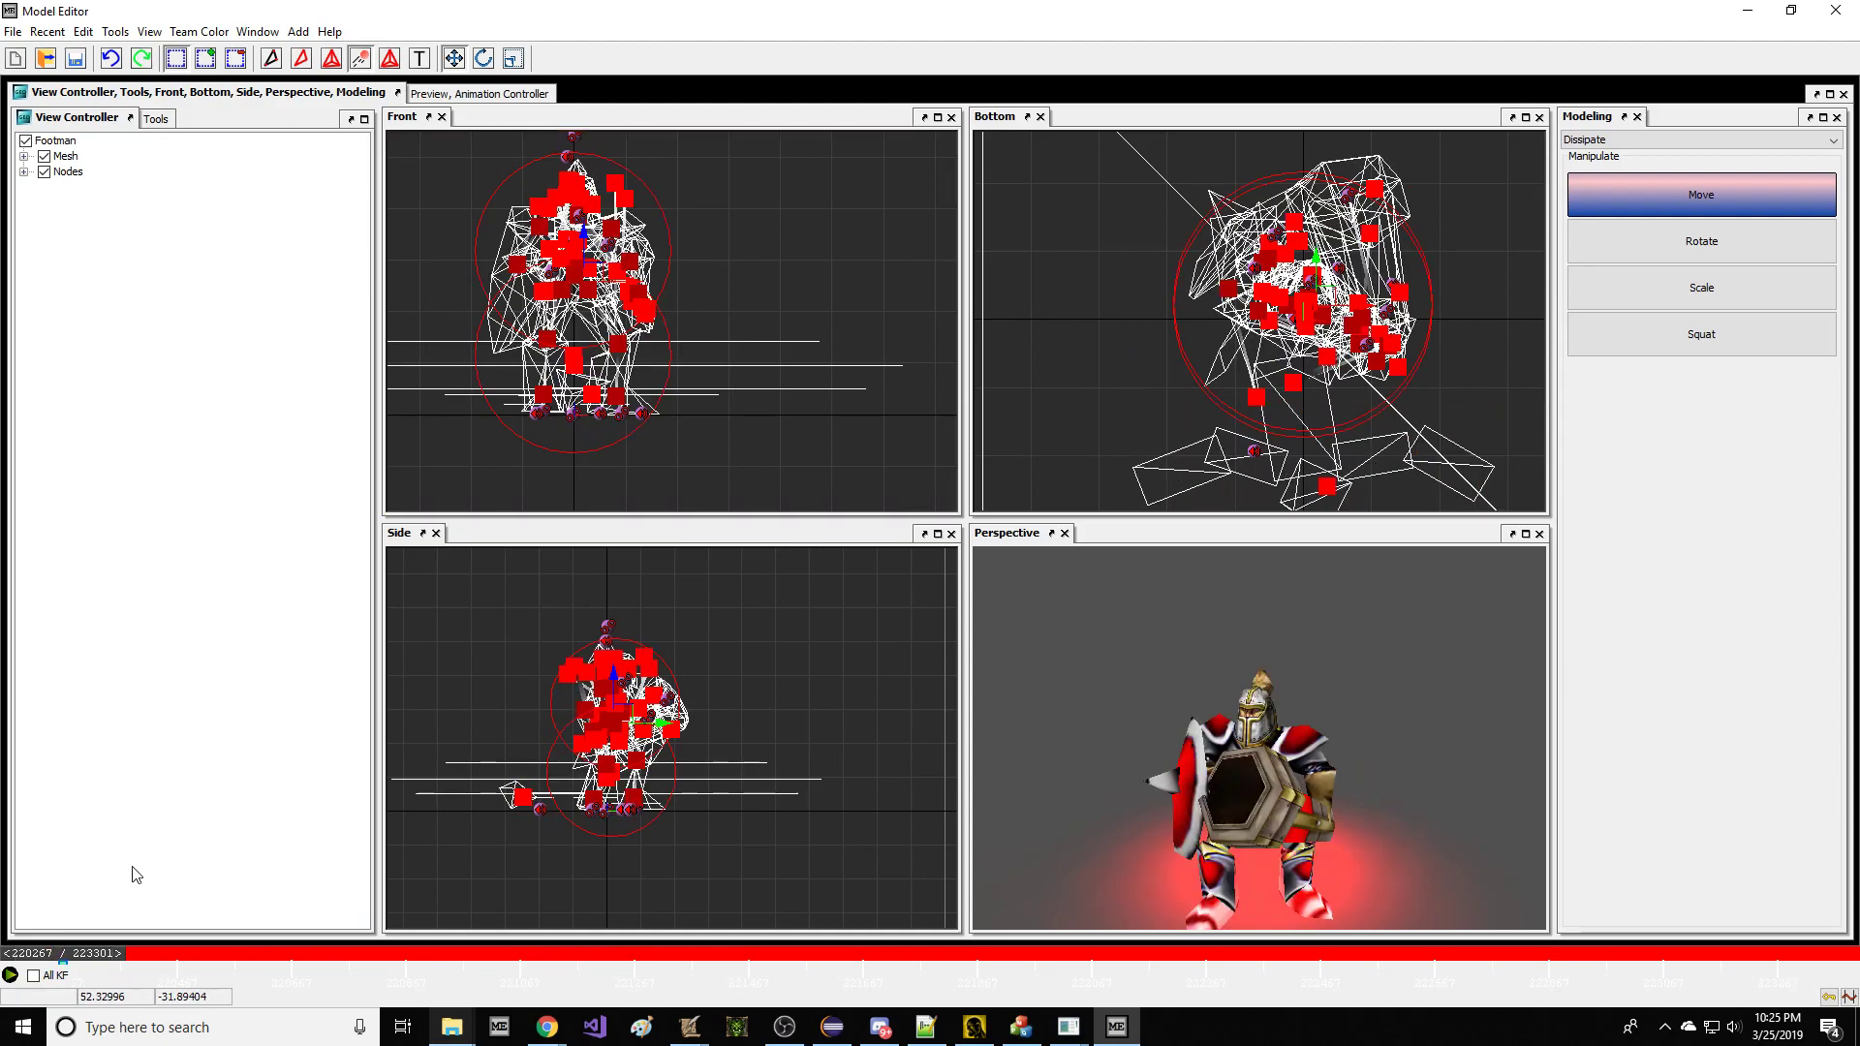
right_click(86, 959)
left_click(137, 1022)
left_click_drag(83, 955, 25, 994)
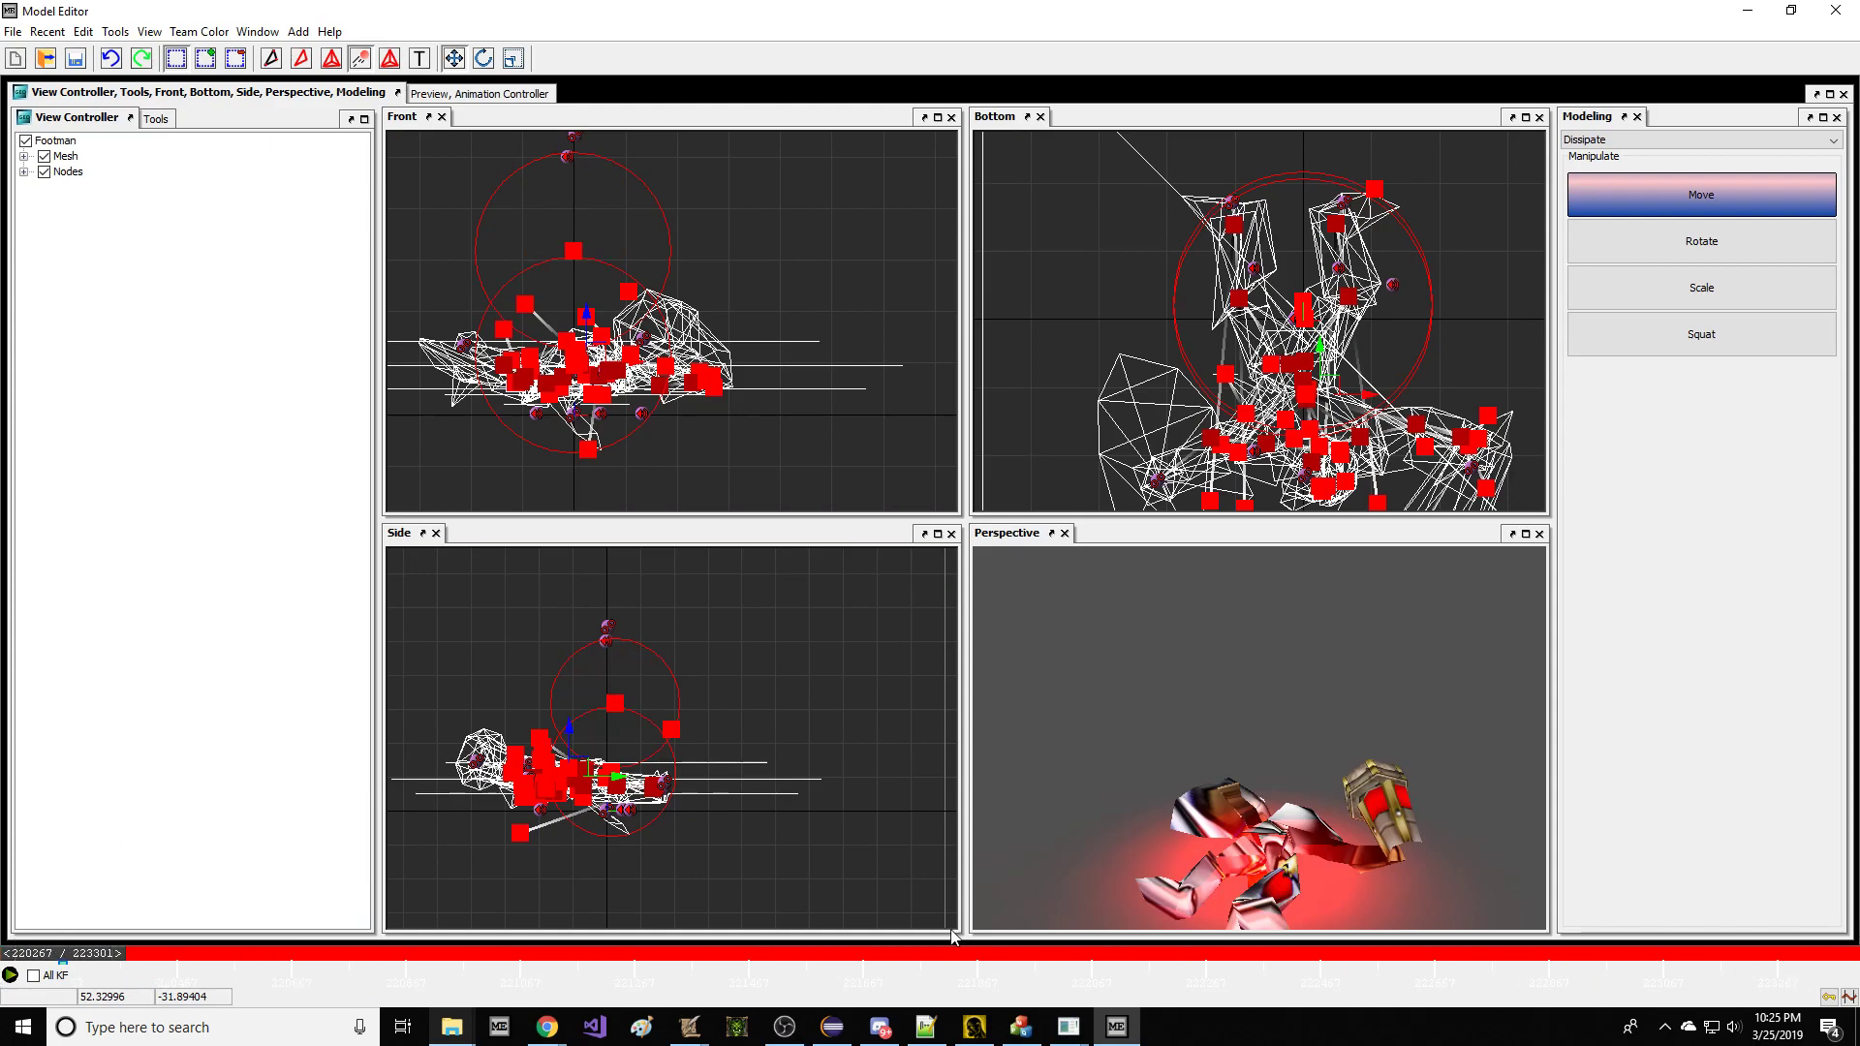
Go to Dissipate's last frame, 223301, and isolate the Bone_Root helper by hiding all other nodes.
left_click_drag(1213, 775, 1265, 802)
left_click_drag(55, 960, 1797, 969)
left_click(856, 485)
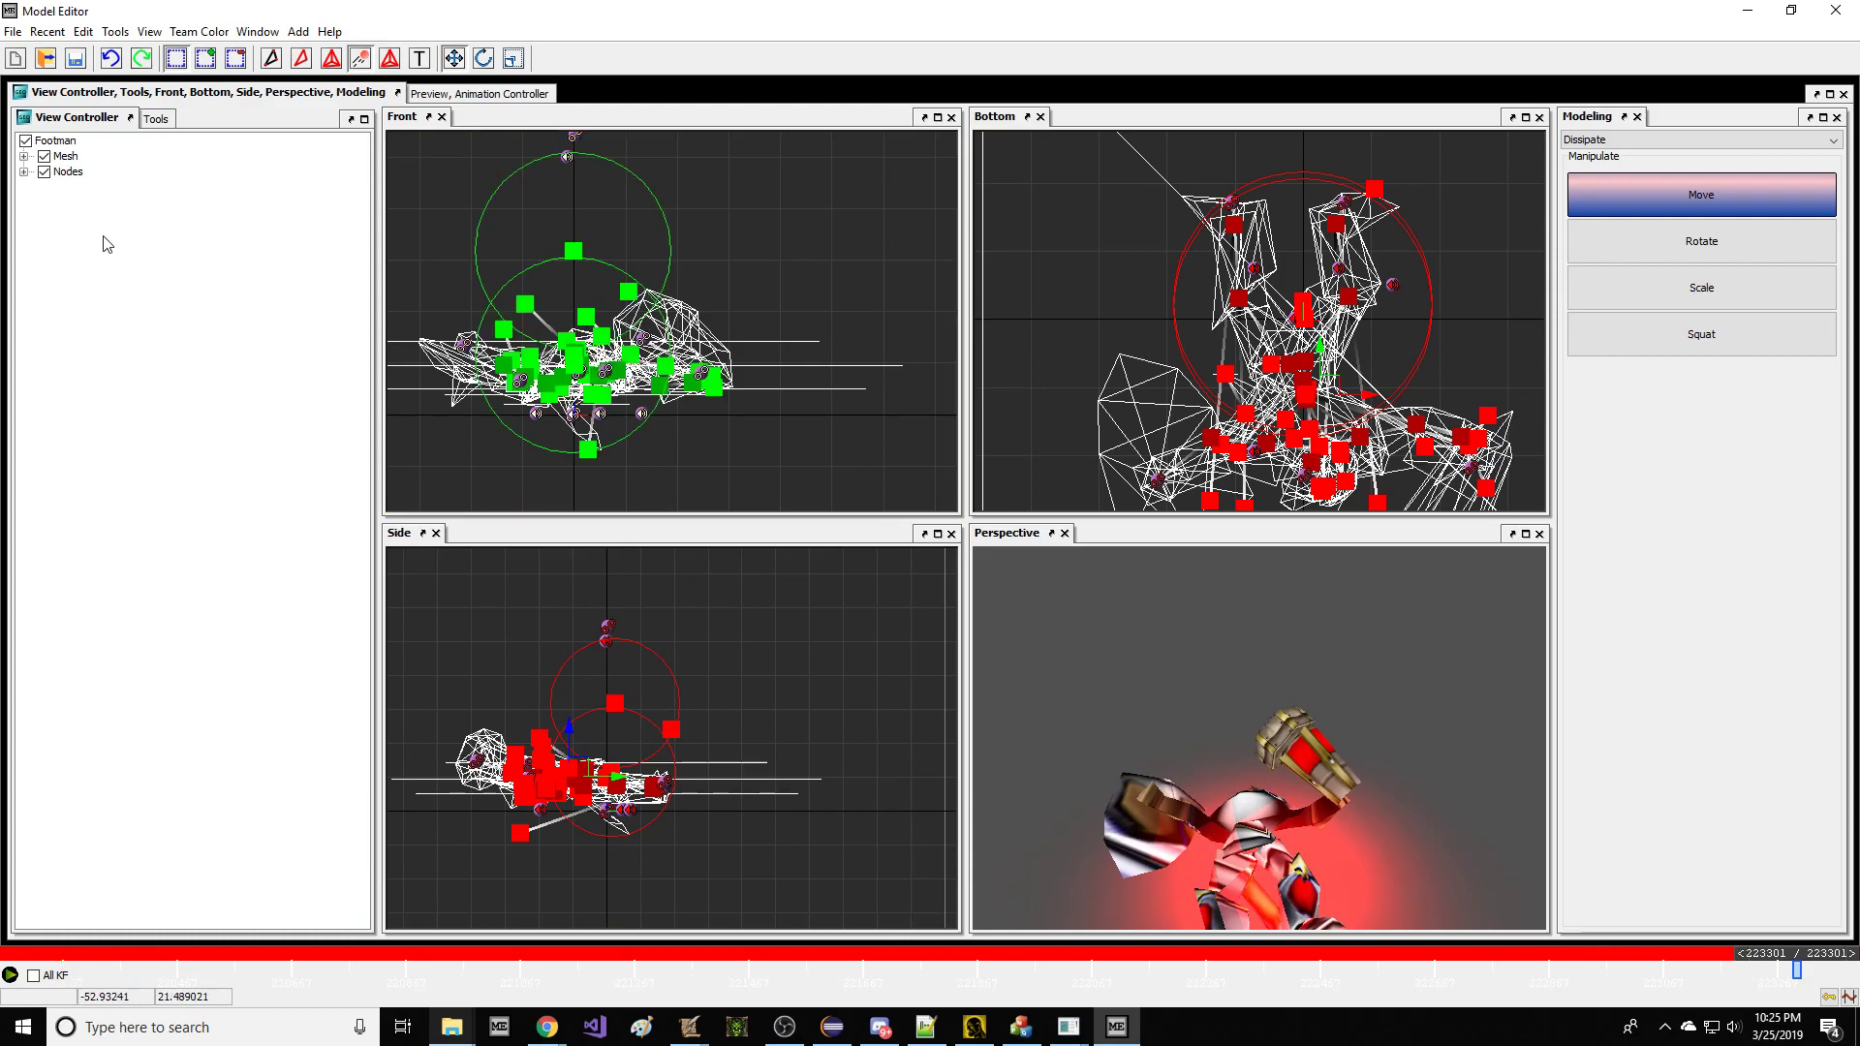
left_click(44, 172)
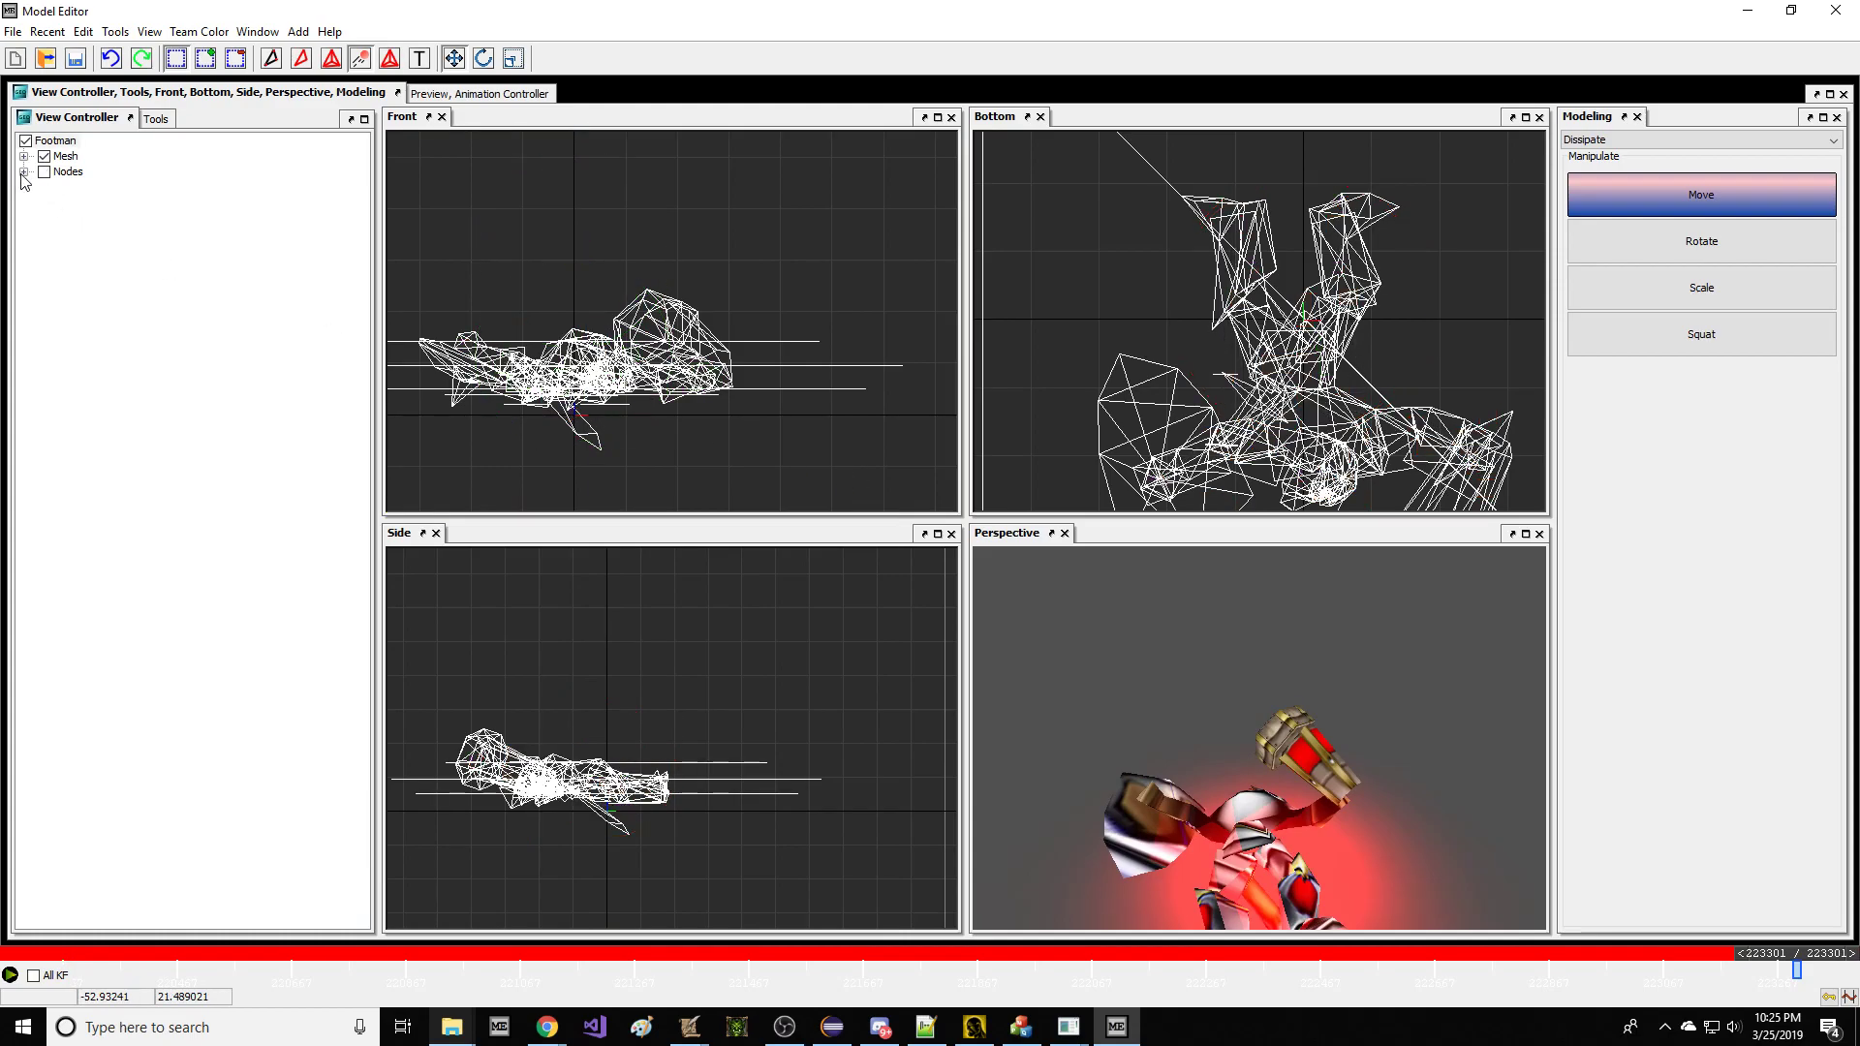
left_click(24, 171)
left_click(84, 208)
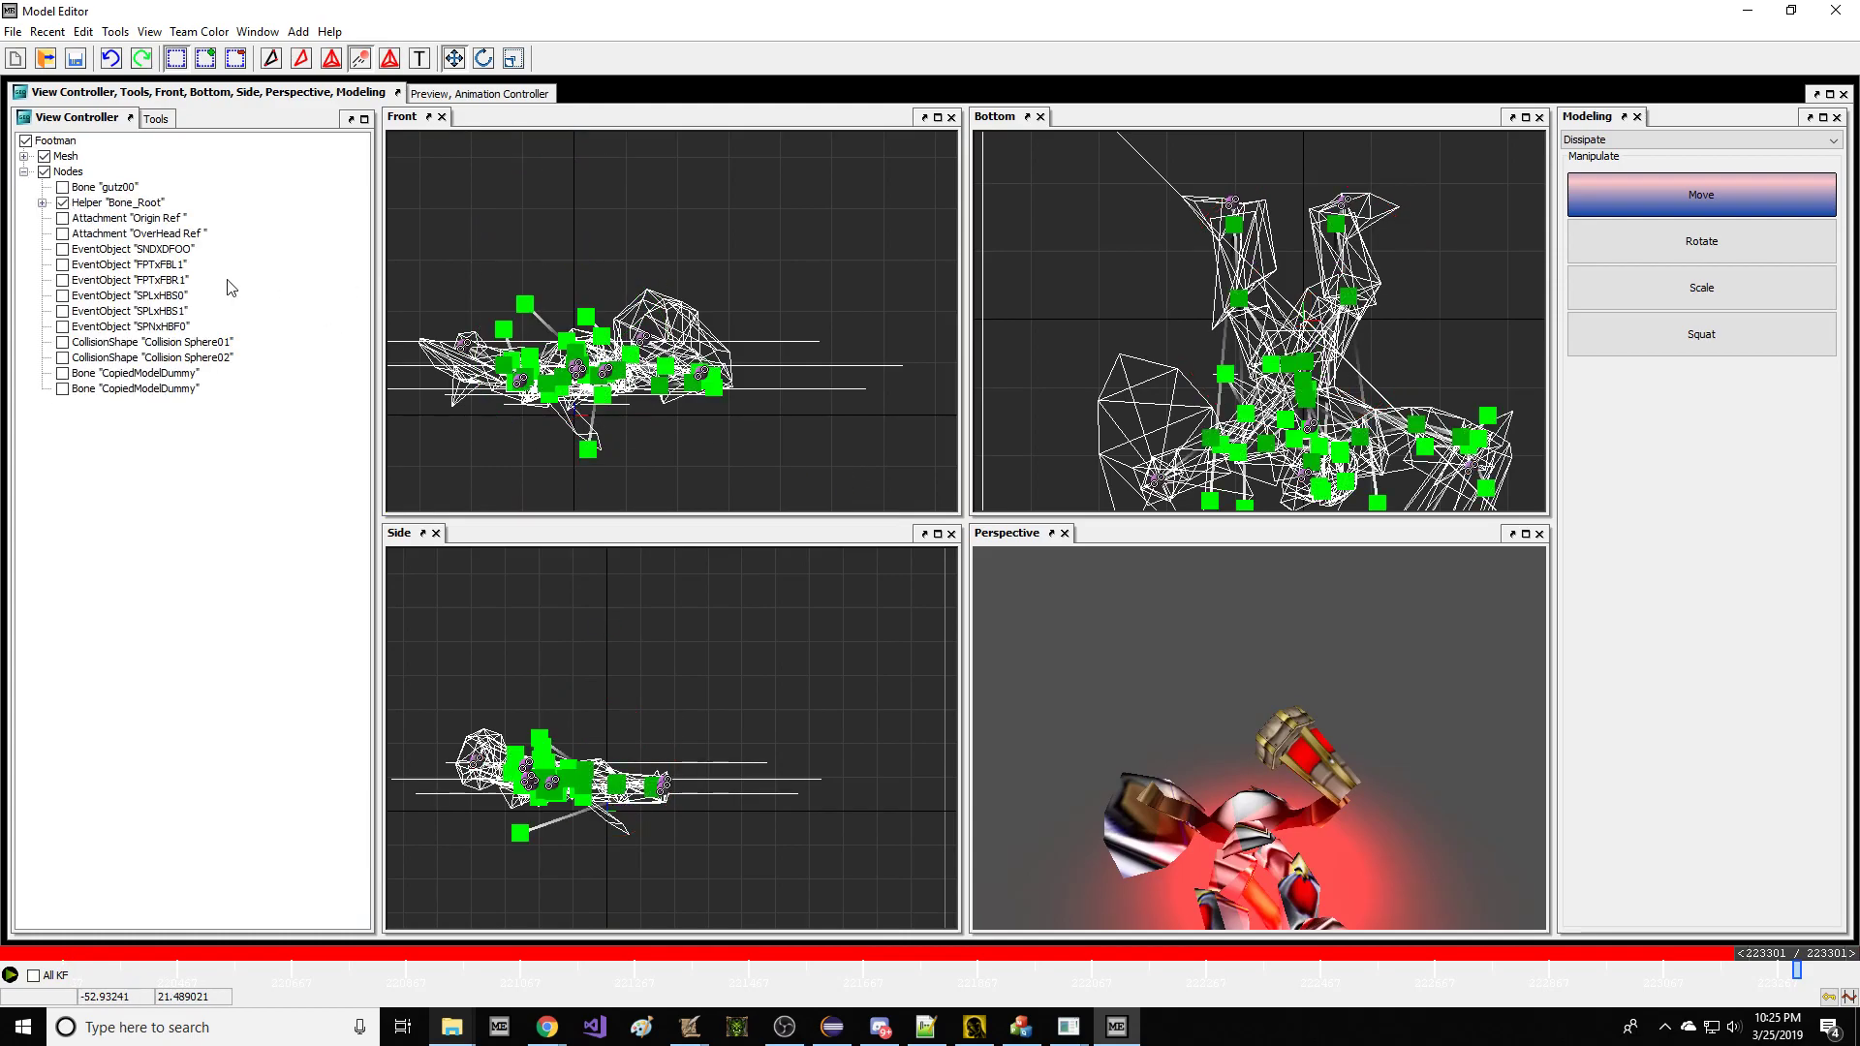
left_click(41, 203)
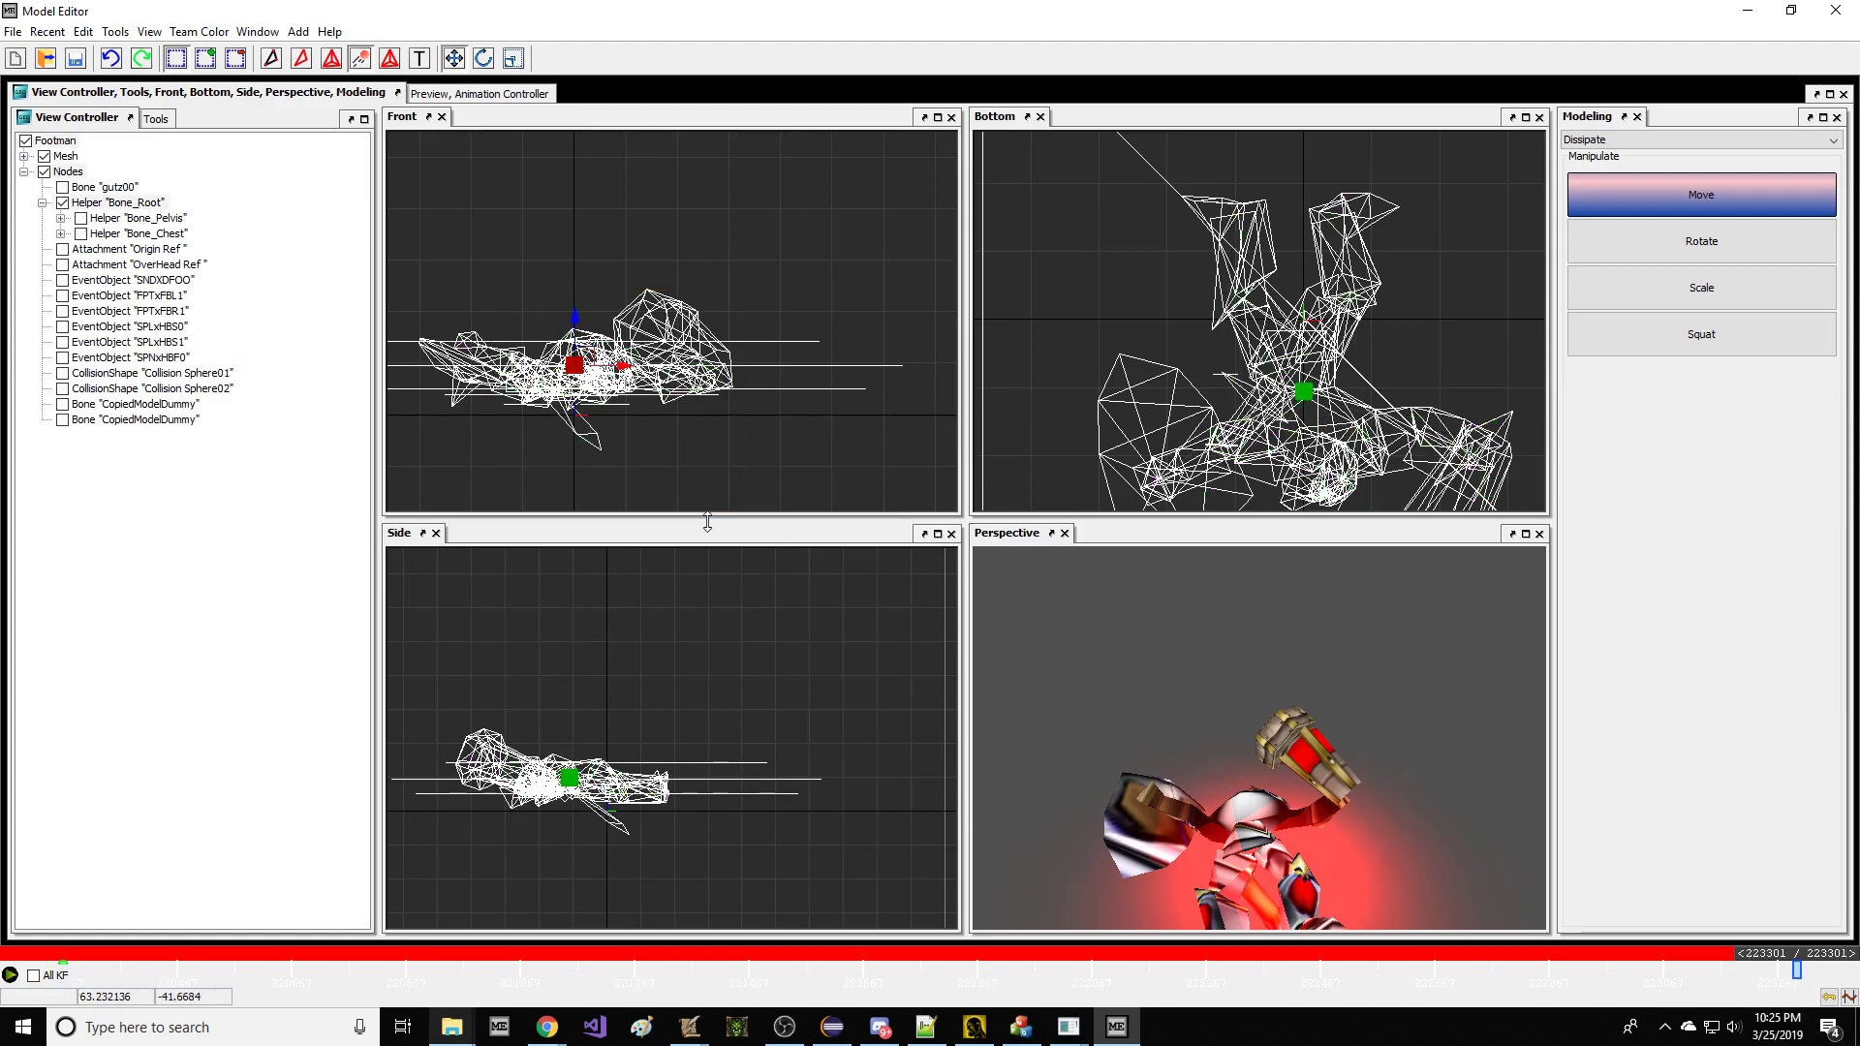
Move Bone_Root high above the ground glow in the Front view at frame 223301 and scrub through the rising motion.
left_click_drag(1786, 960, 3, 954)
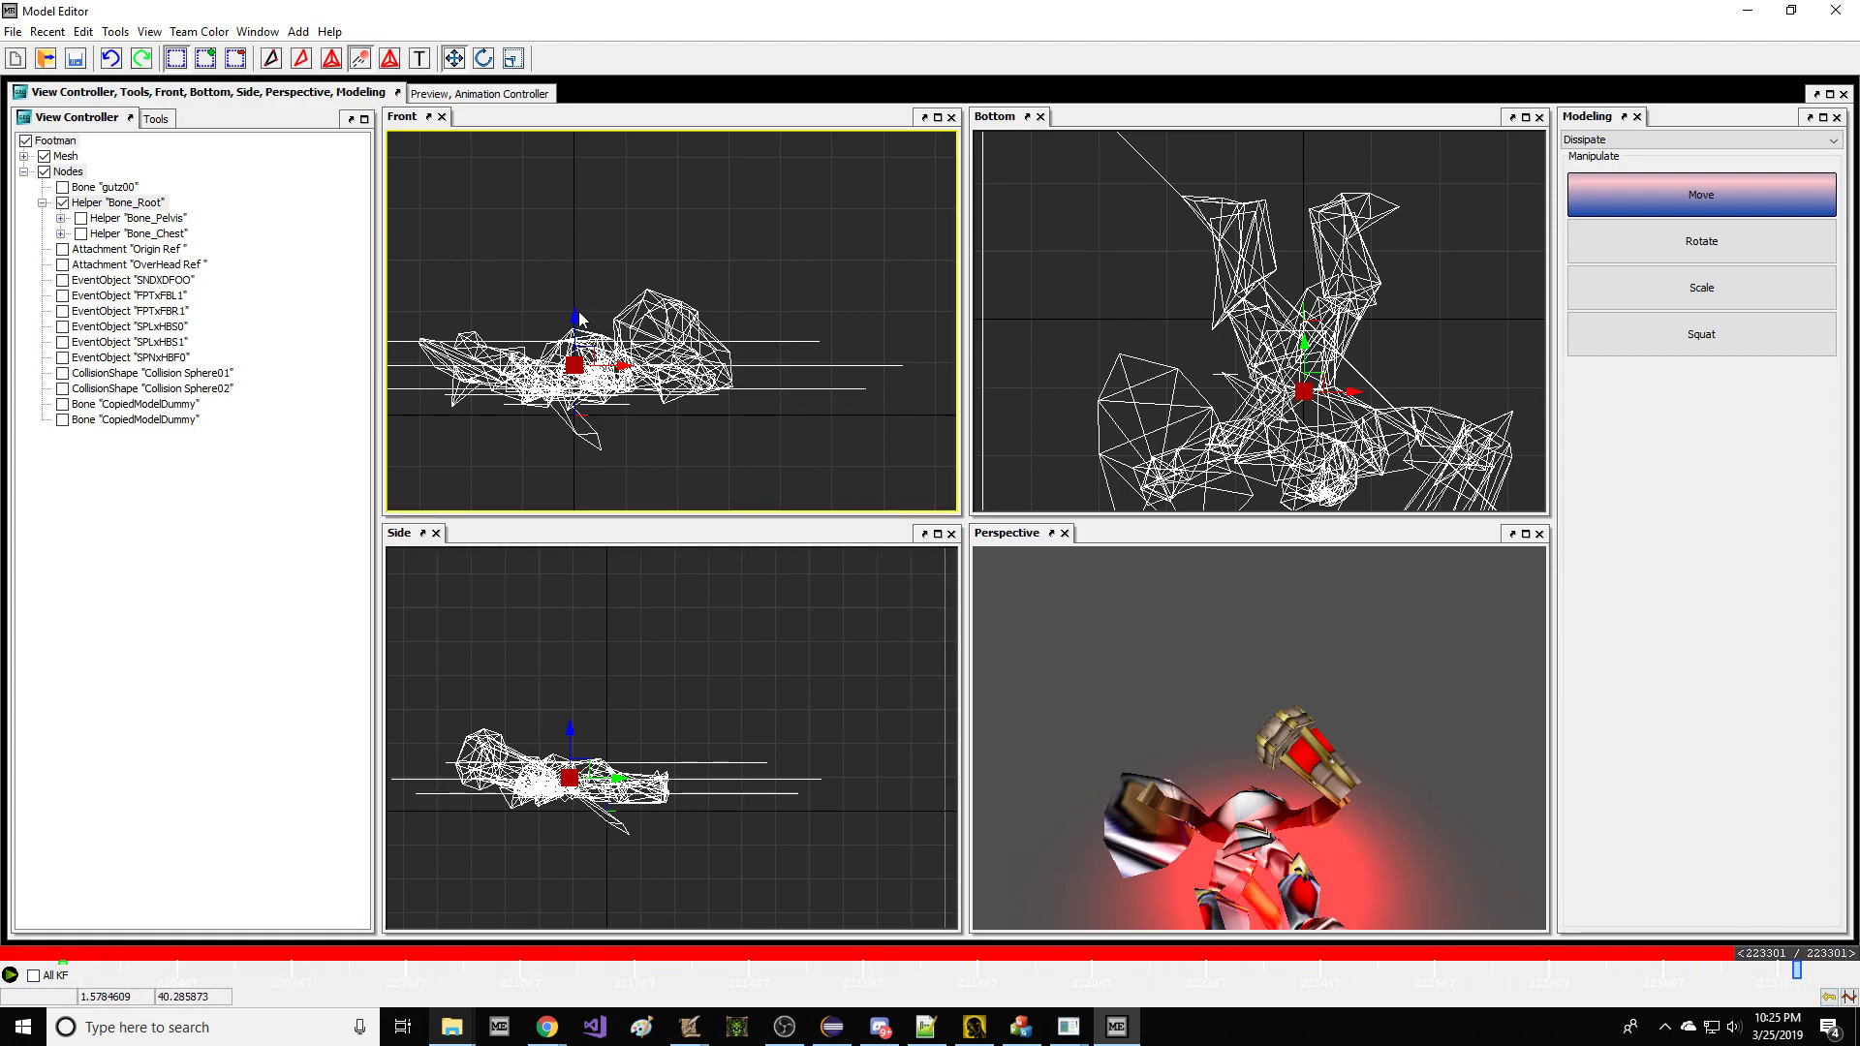
scroll(579, 318, "down", 5)
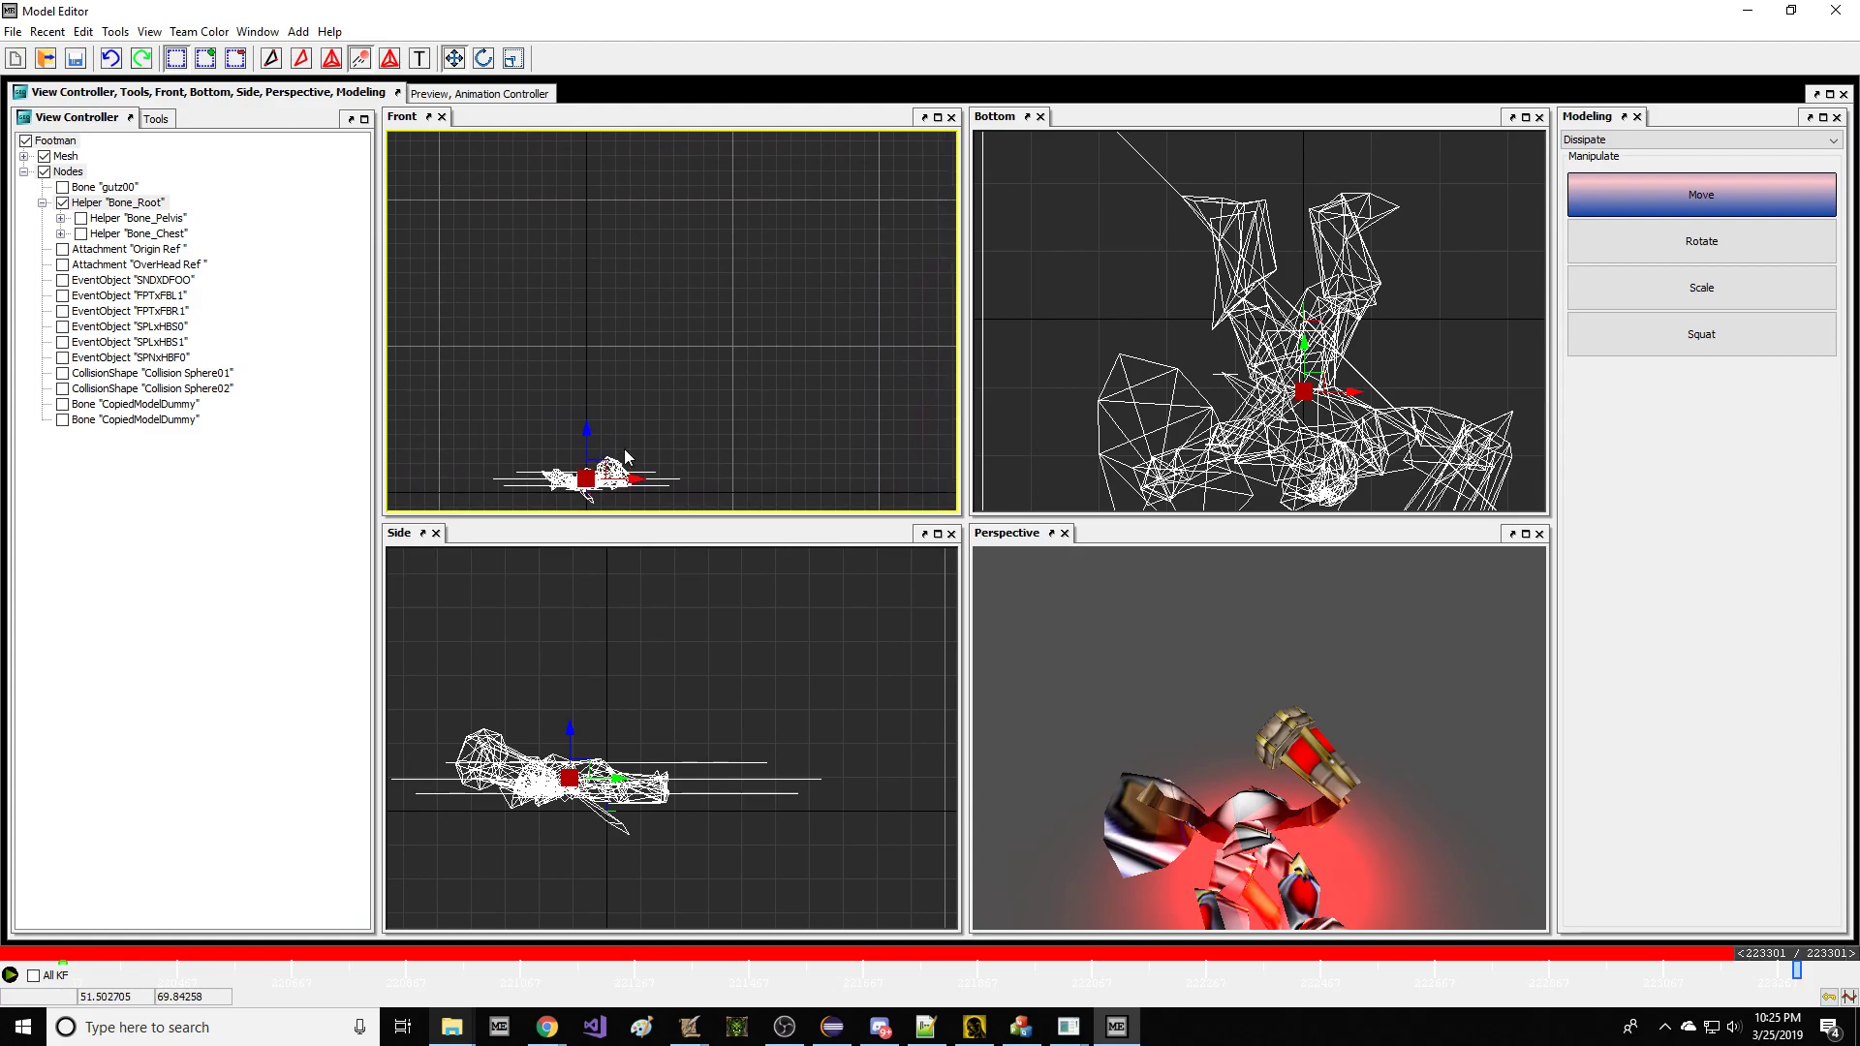
middle_click_drag(623, 452, 621, 462)
left_click_drag(583, 441, 584, 210)
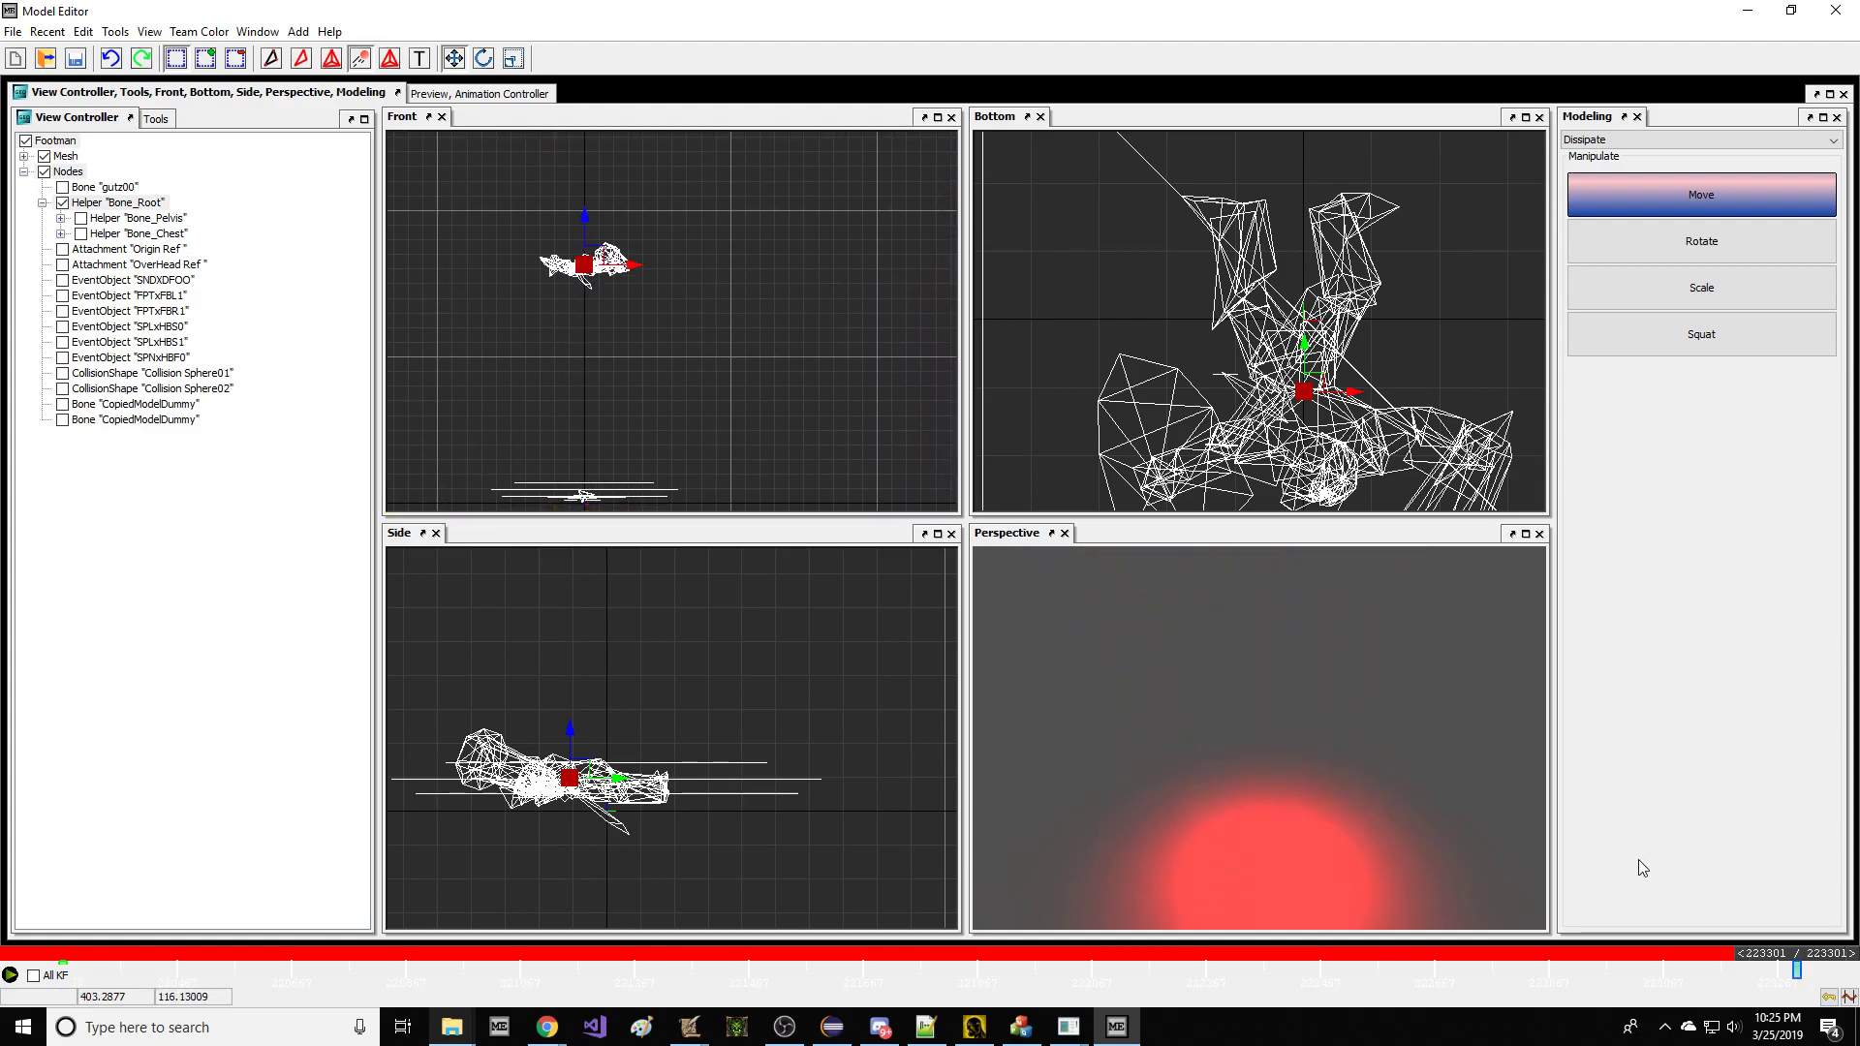
left_click(1846, 995)
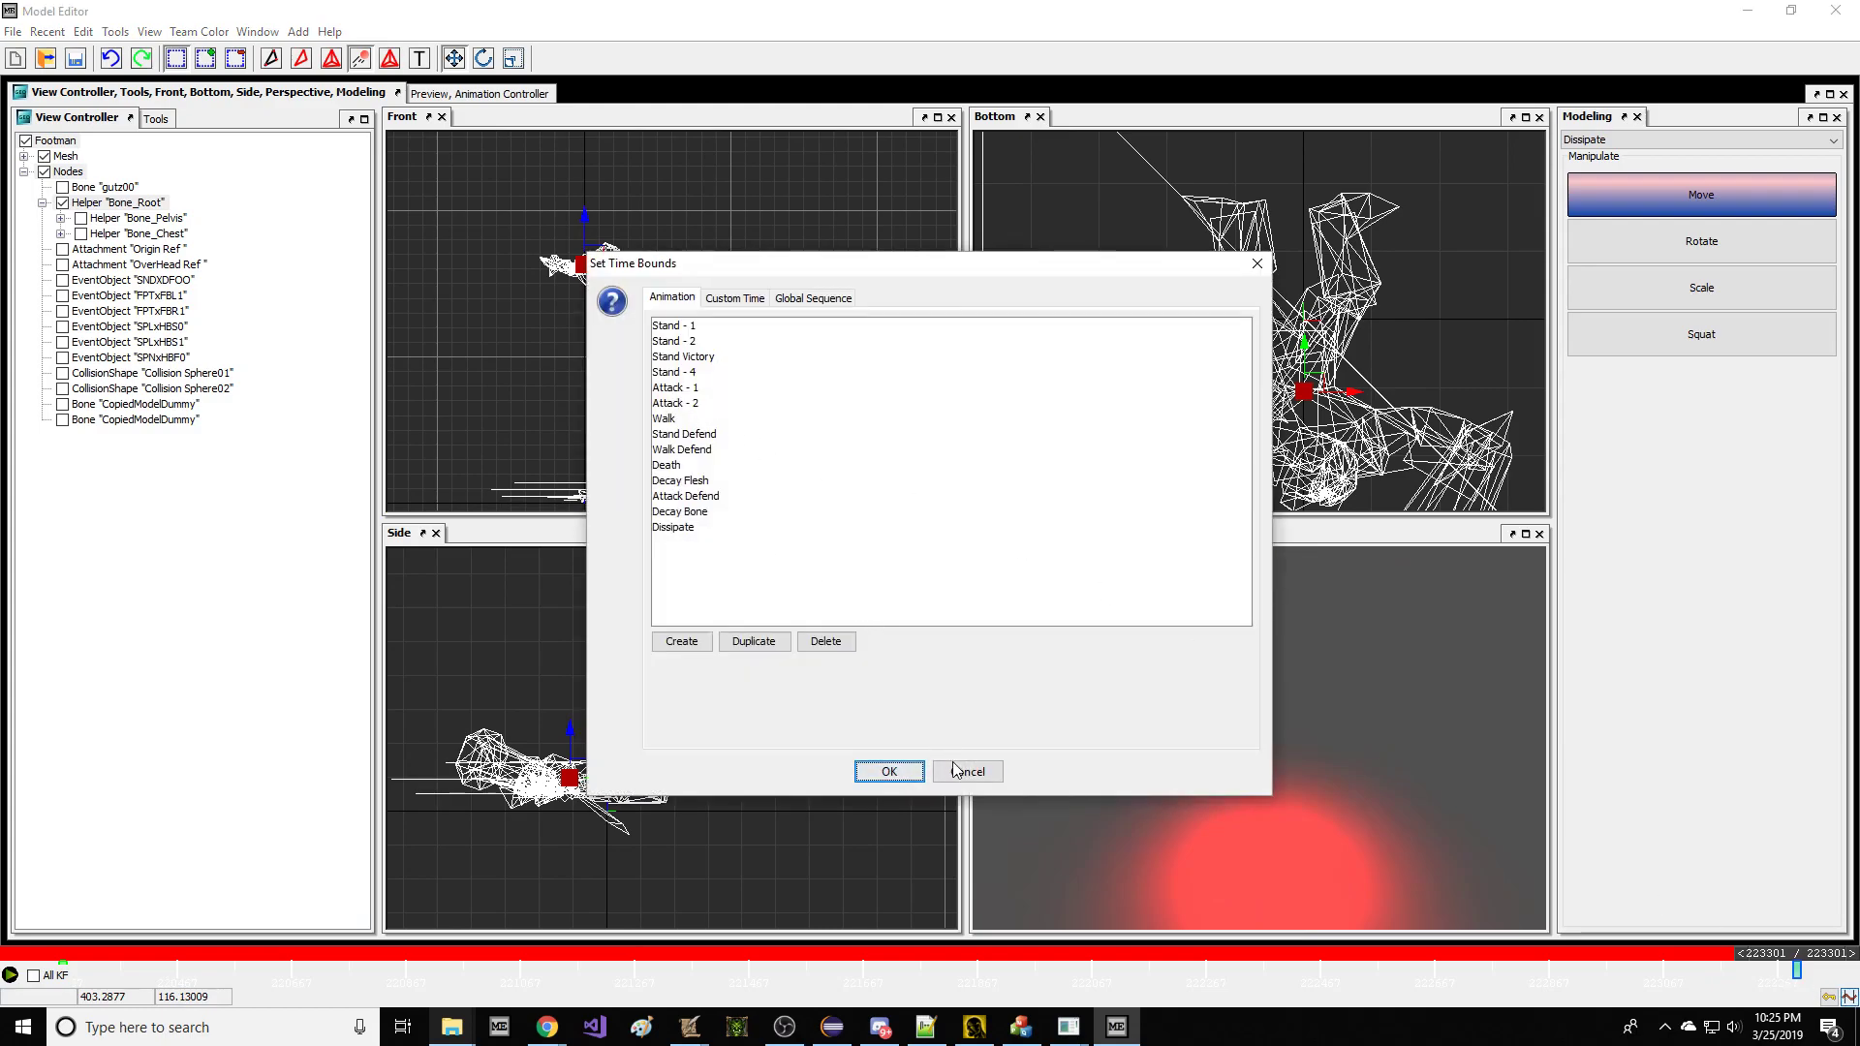
left_click(958, 772)
mouse_move(1780, 956)
left_mouse_down()
mouse_move(125, 955)
mouse_move(1715, 931)
mouse_move(1044, 989)
mouse_move(1794, 988)
left_mouse_up()
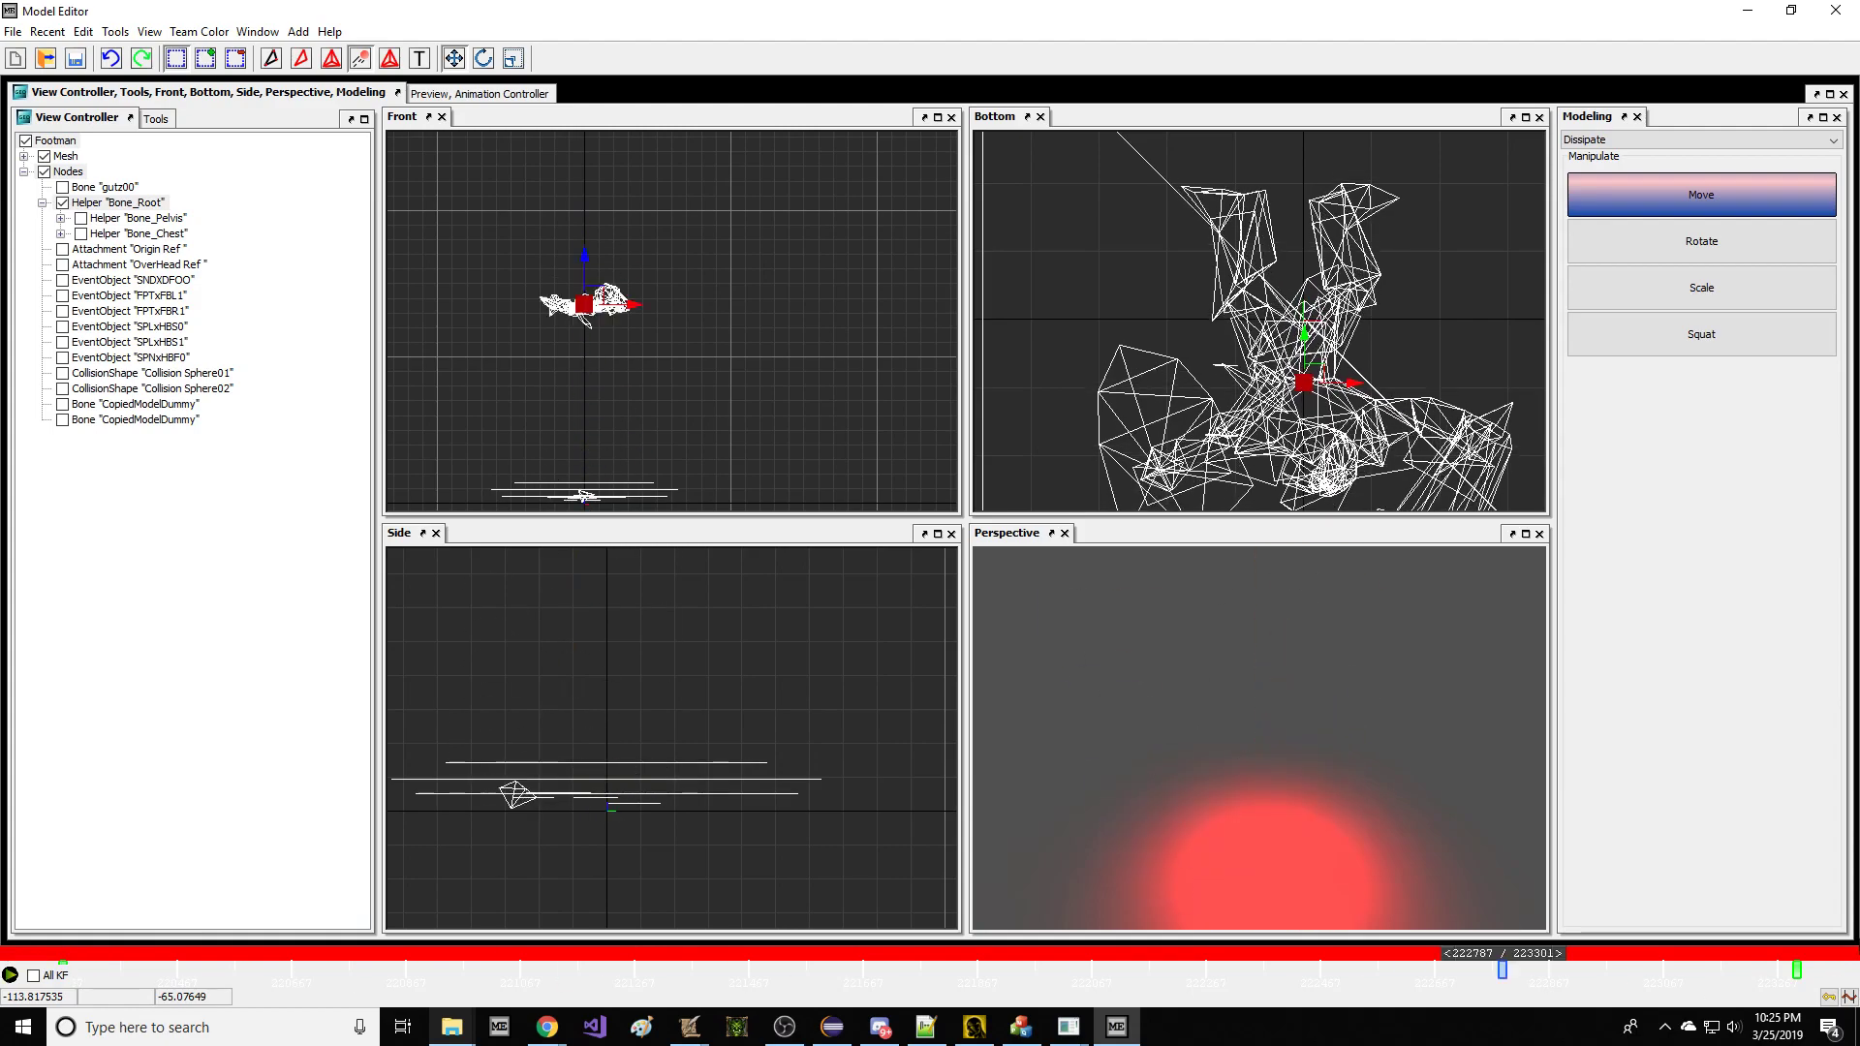
left_click(9, 974)
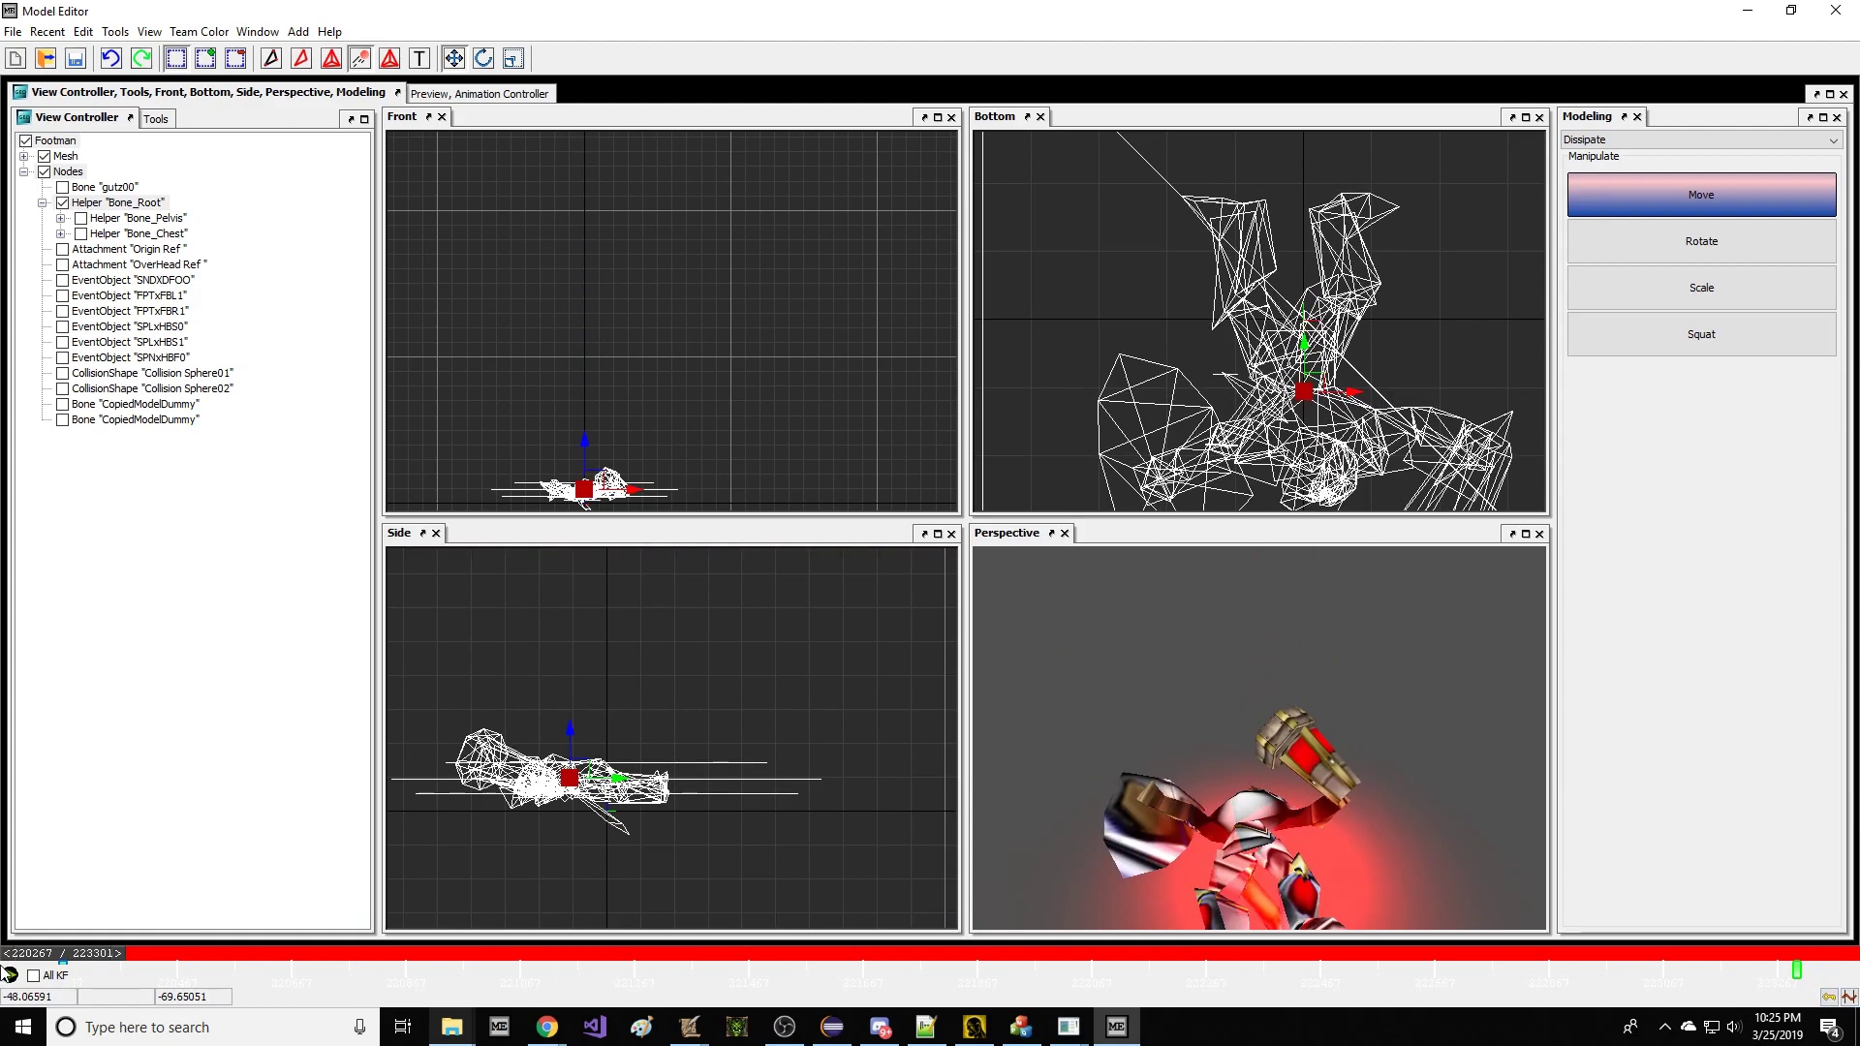
Change the duration of the Dissipate animation to 8.421 seconds.
left_click(116, 32)
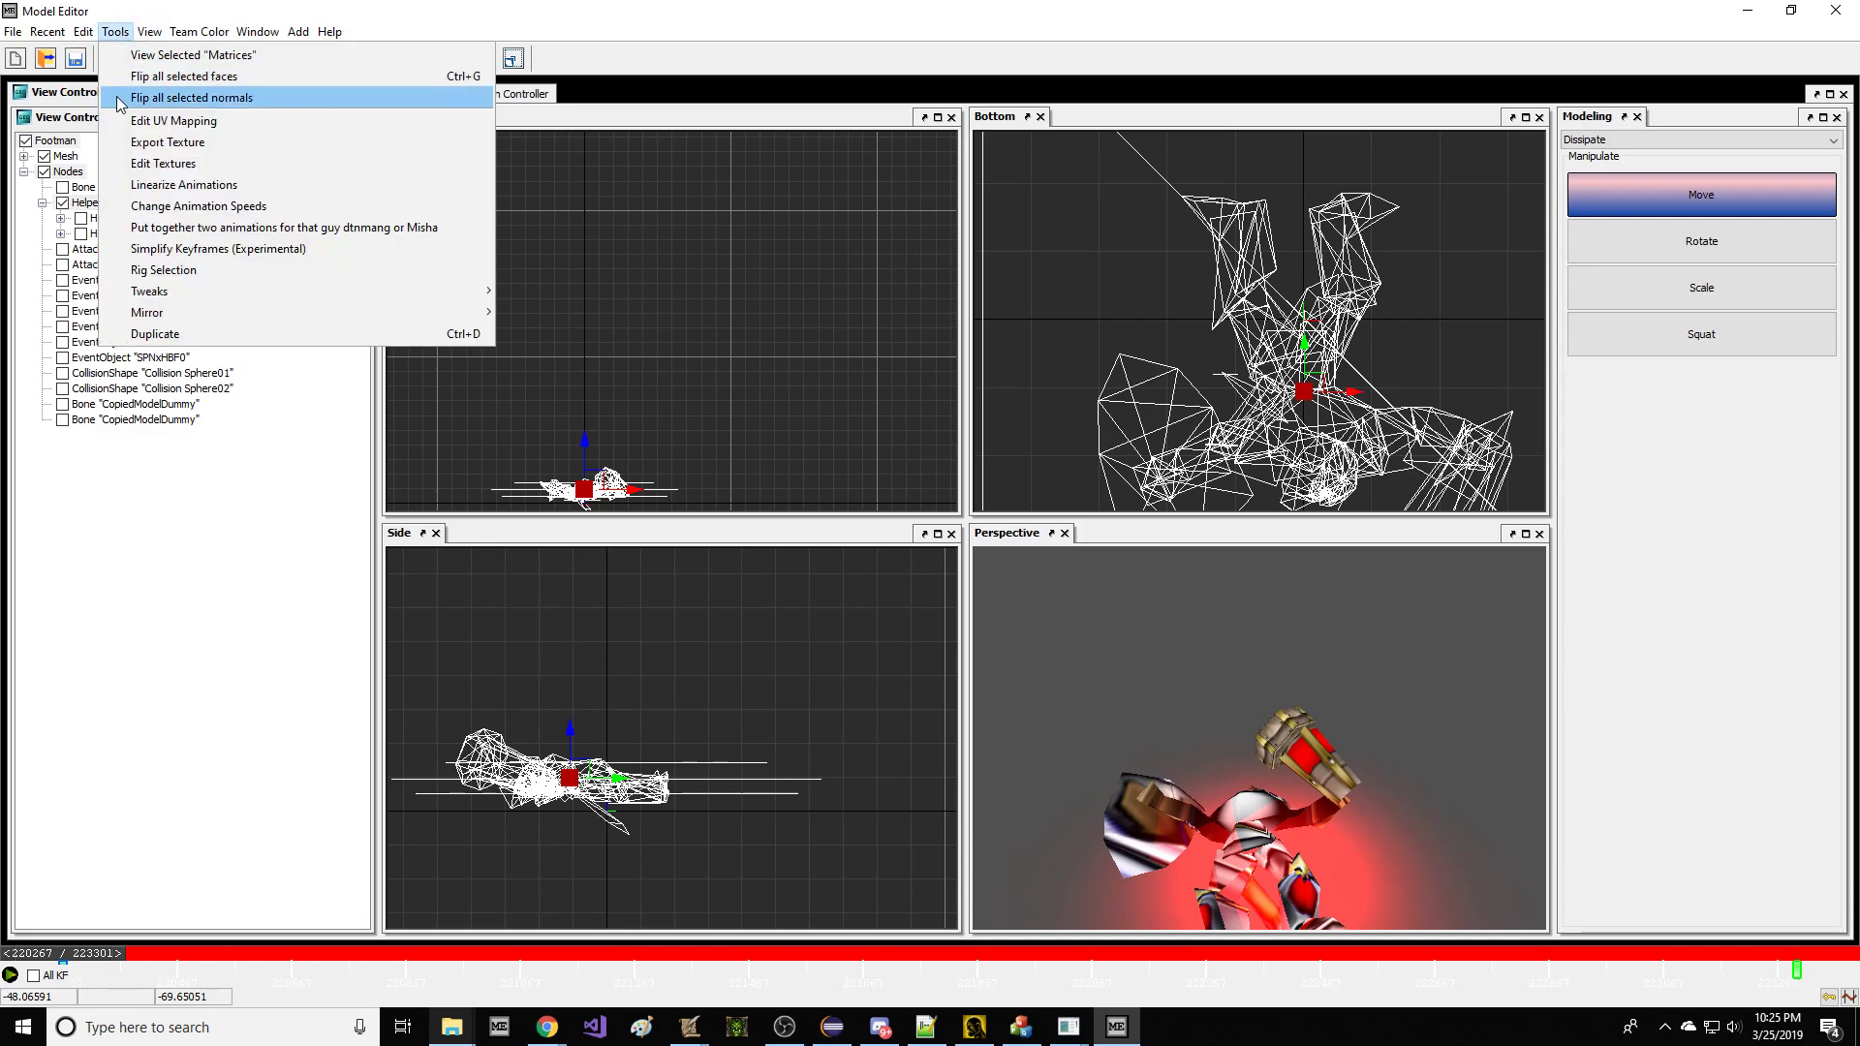
left_click(215, 206)
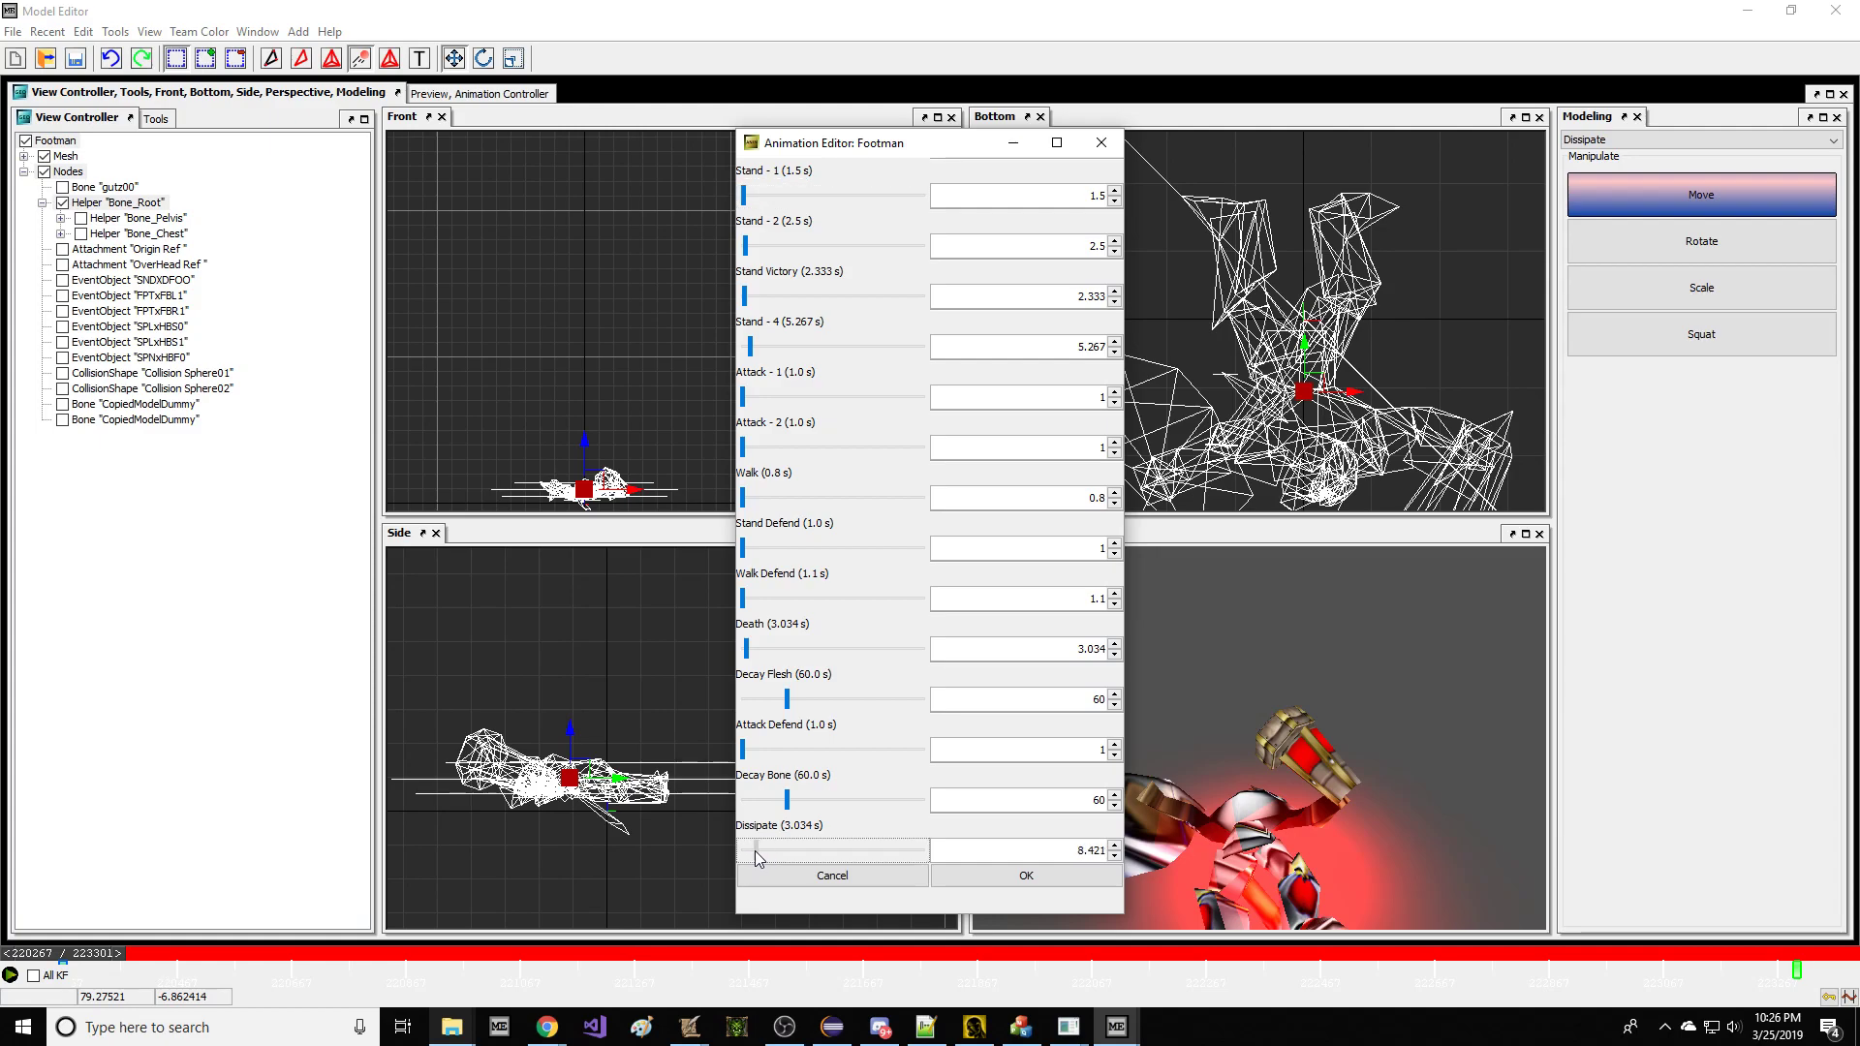
left_click(960, 876)
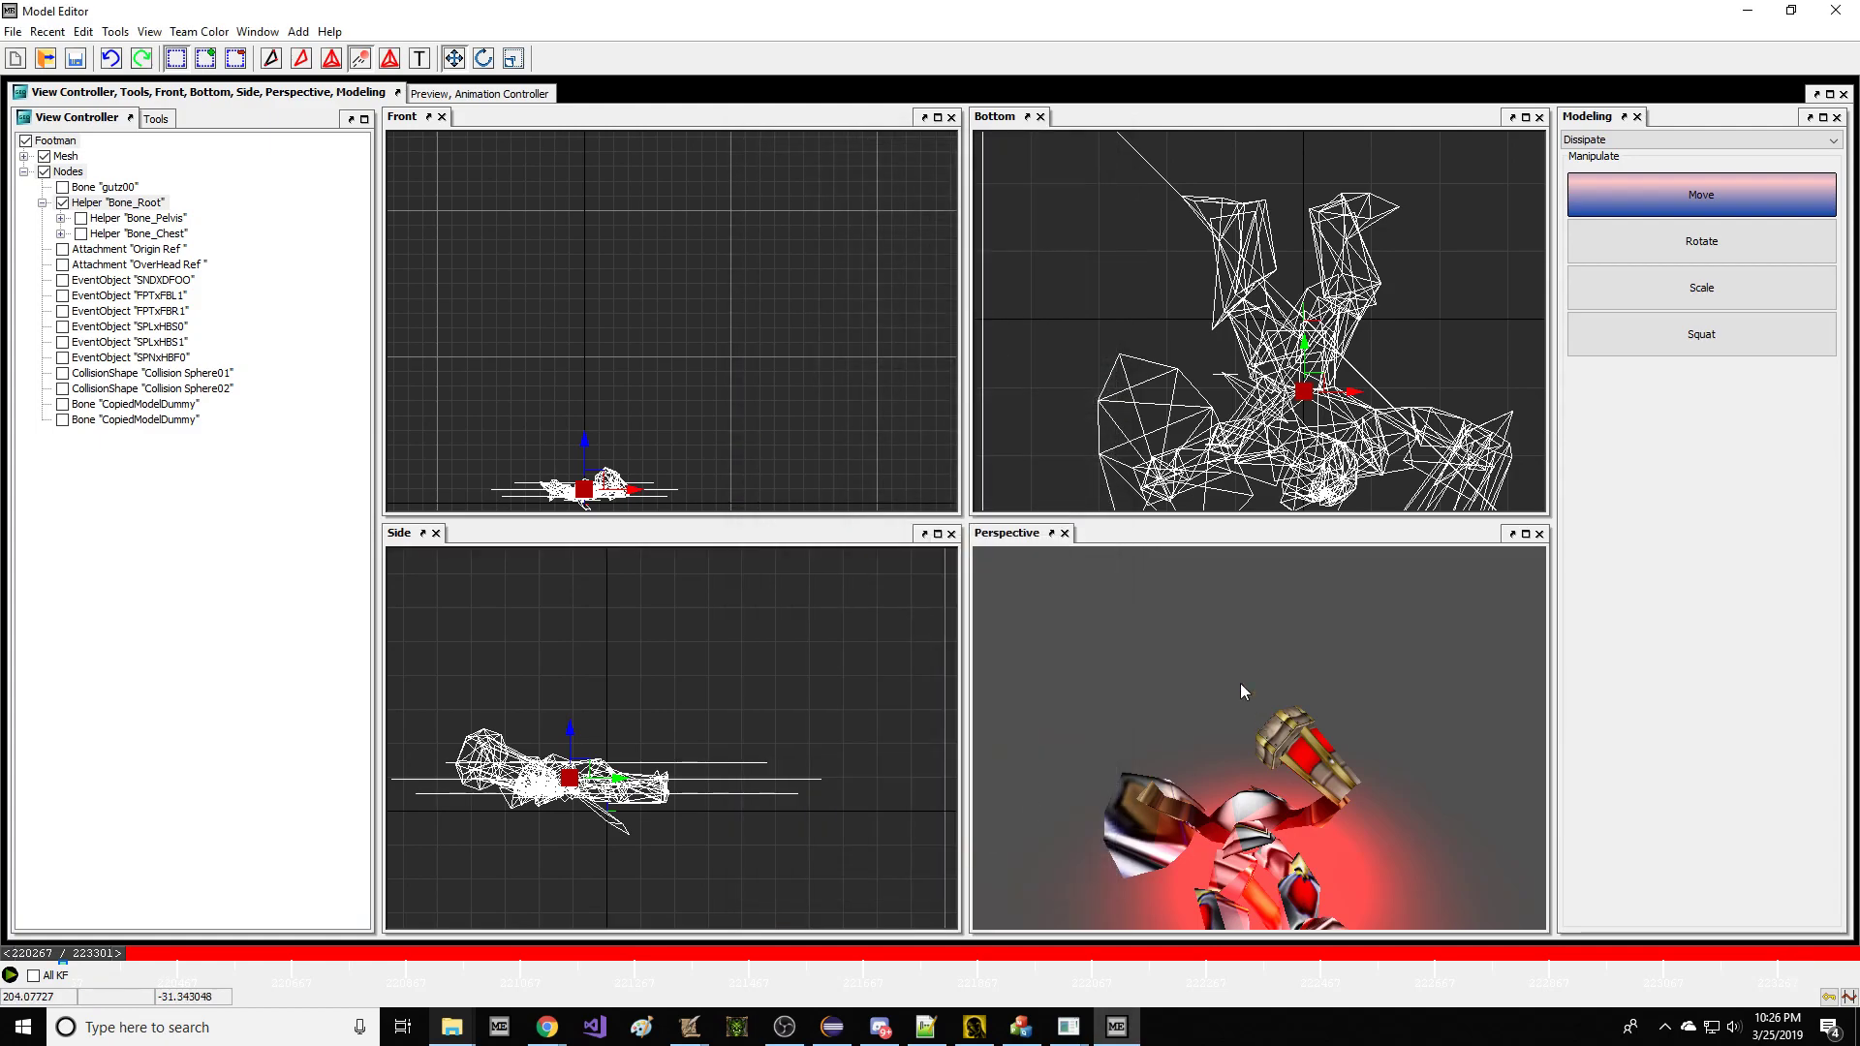
Preview the Death and Dissipate animations to check the fallen Footman rising from the ground.
left_click(499, 93)
left_click(1483, 147)
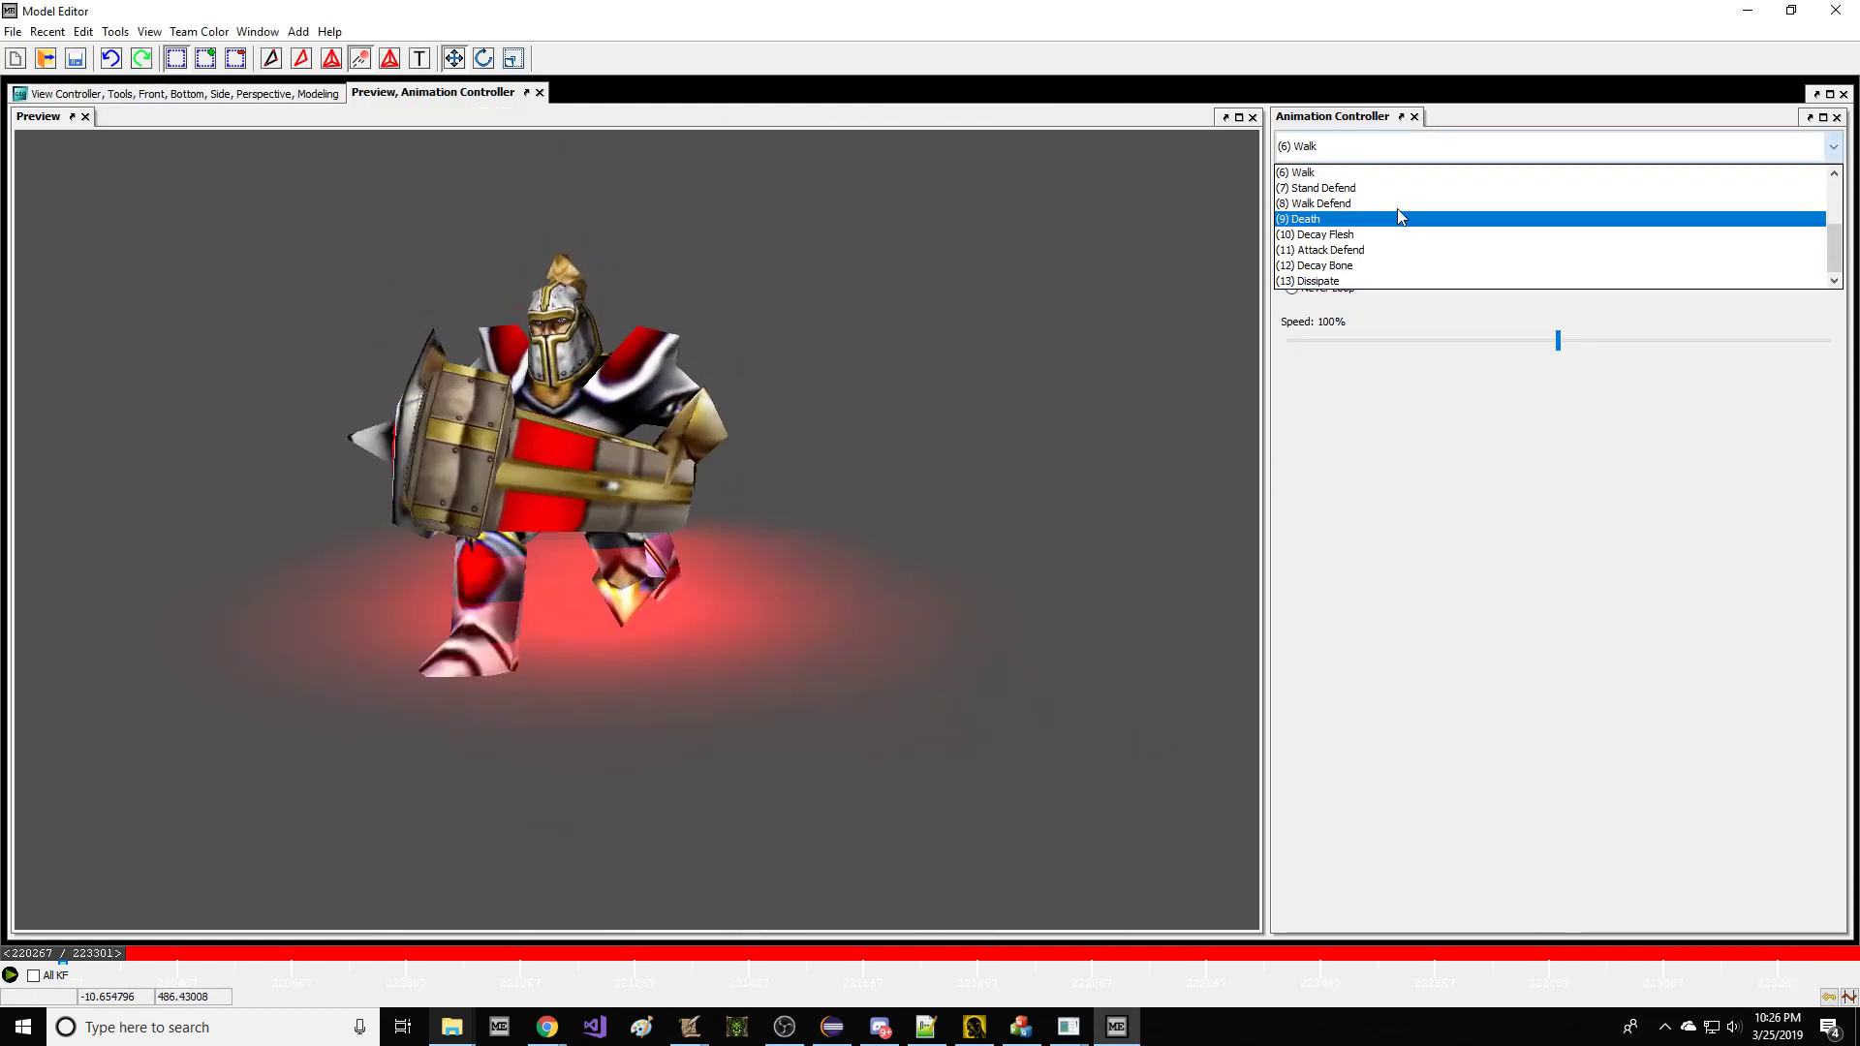
left_click(1384, 222)
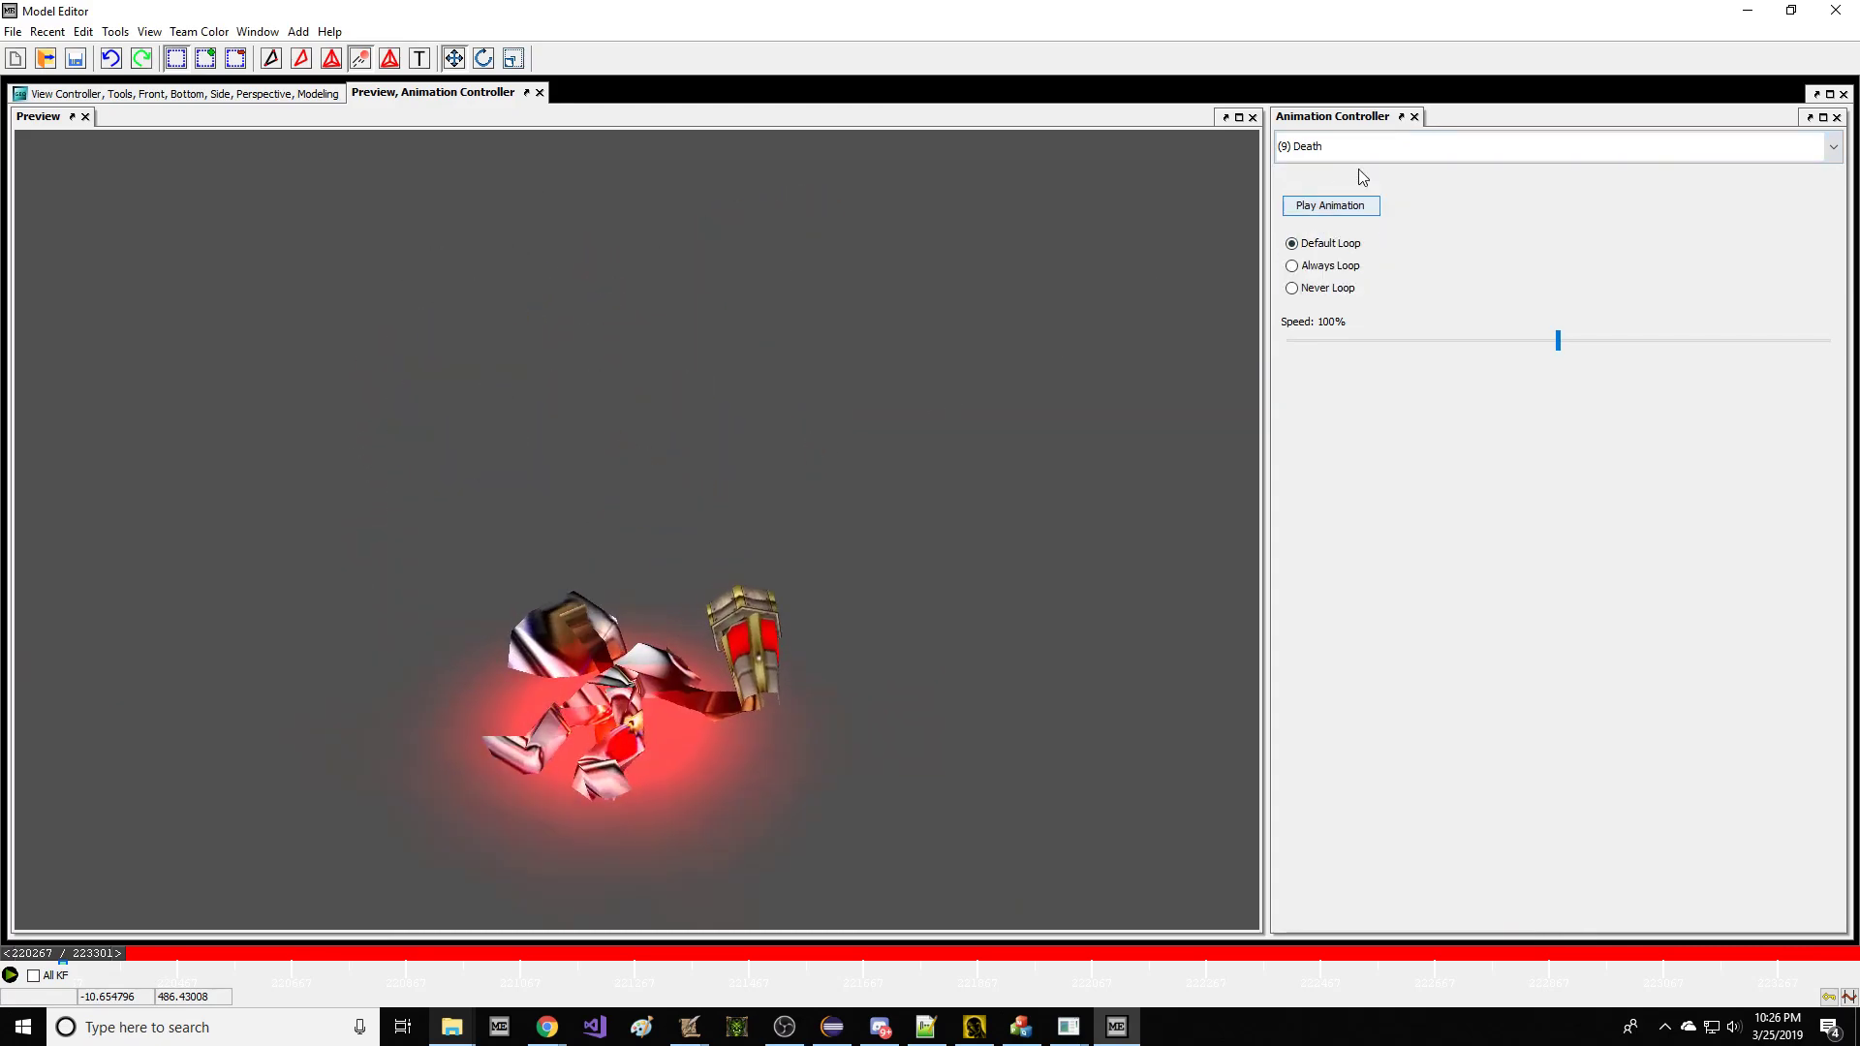
left_click(1426, 145)
left_click(1327, 281)
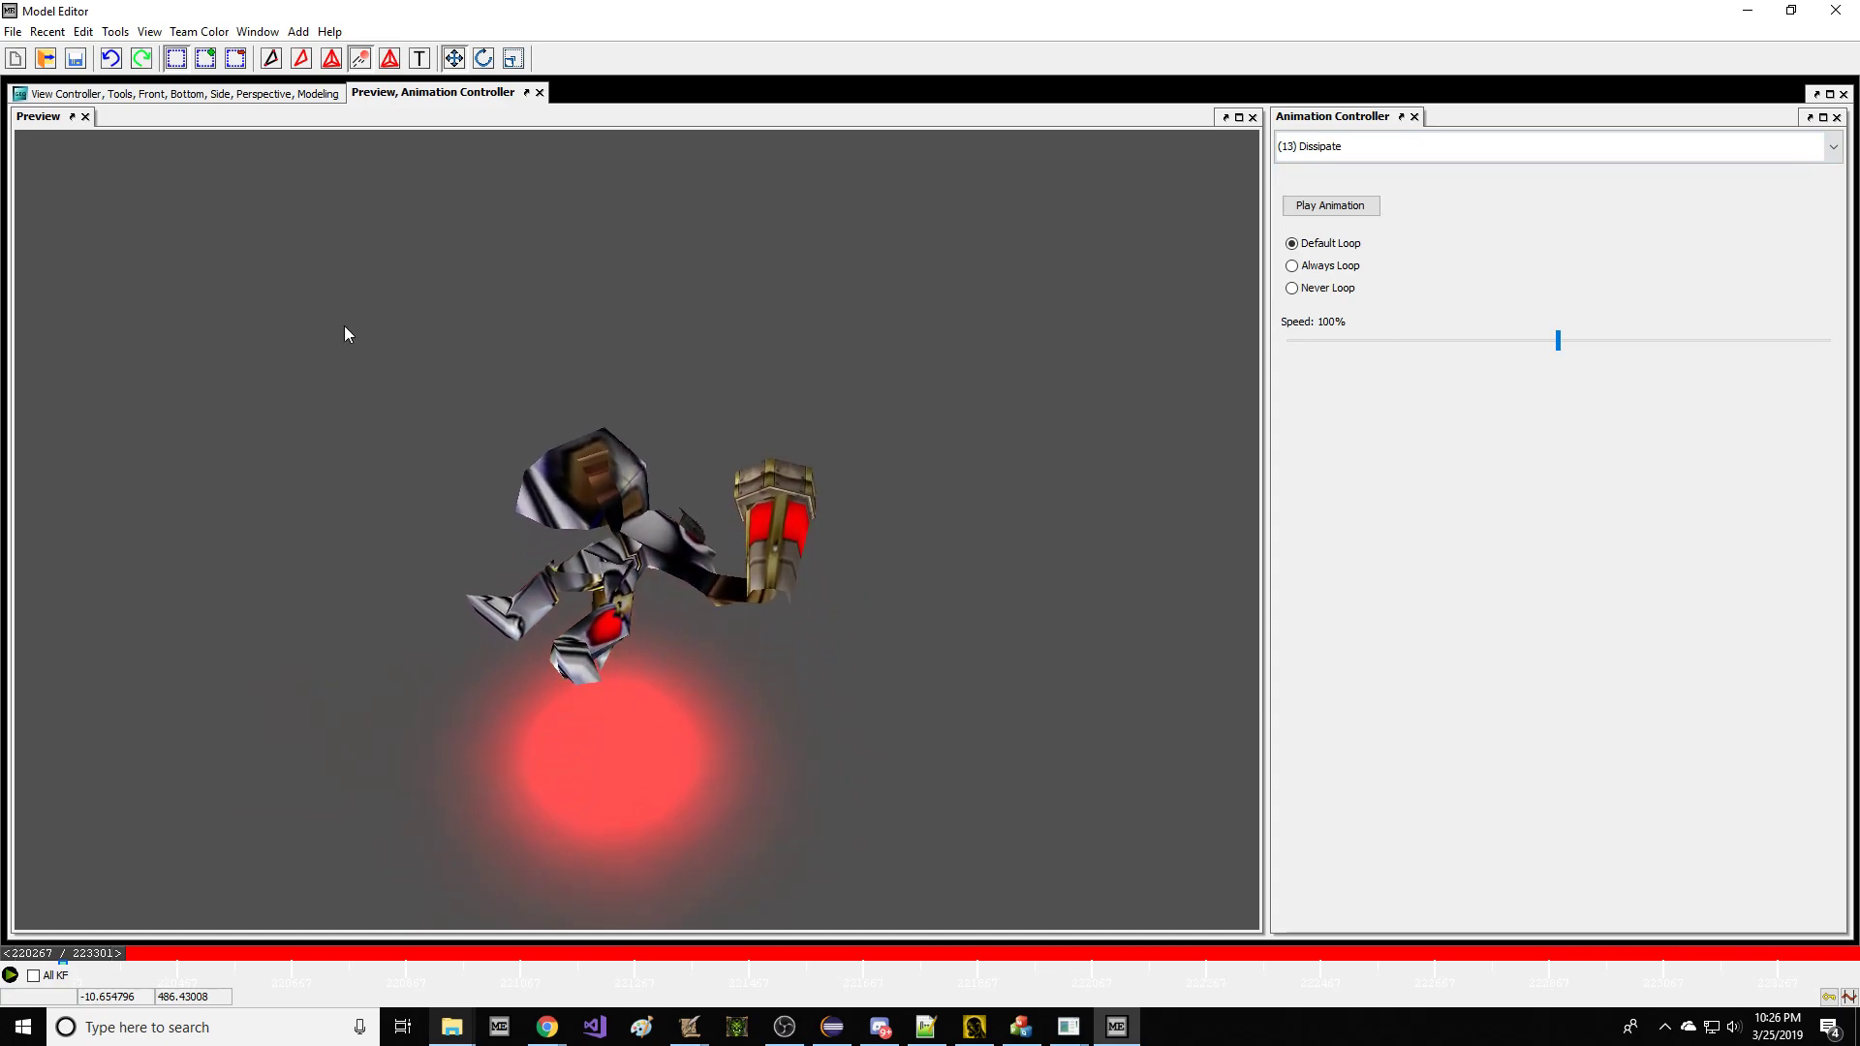
Change the duration of the Dissipate animation to 5.5 seconds.
left_click(115, 31)
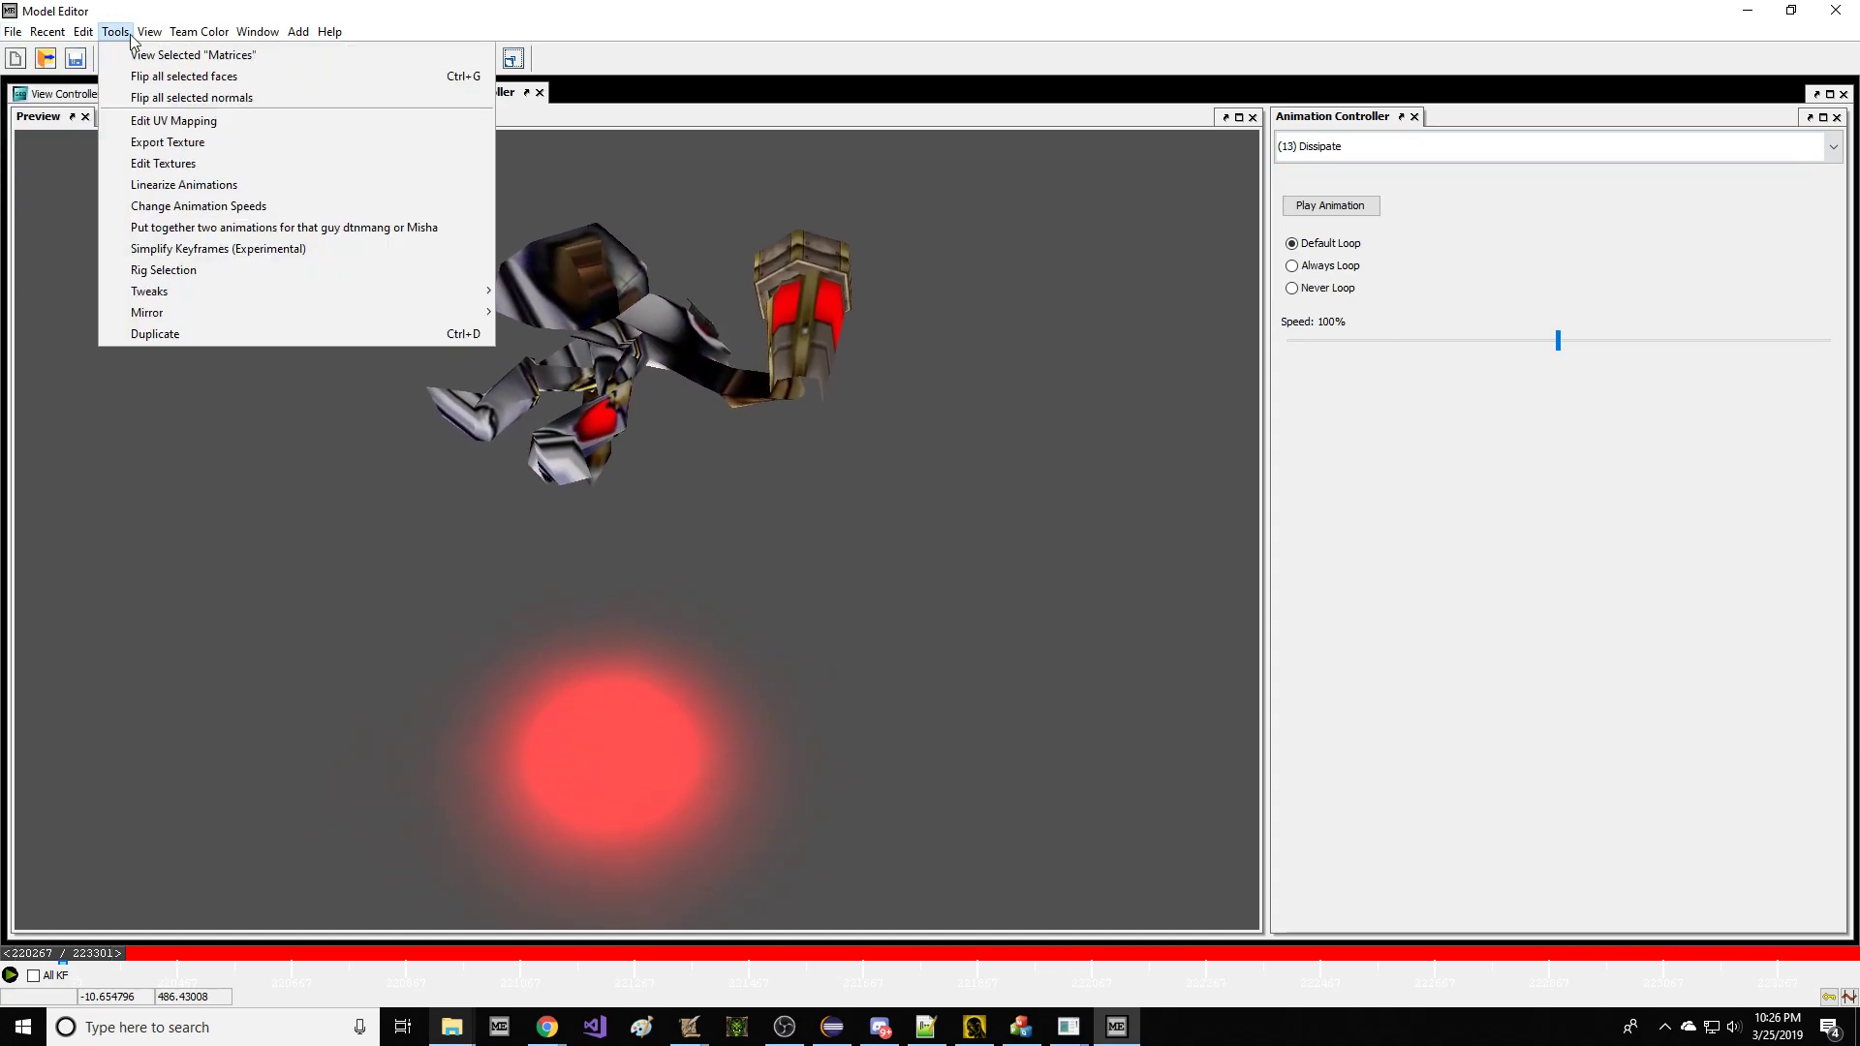
left_click(174, 205)
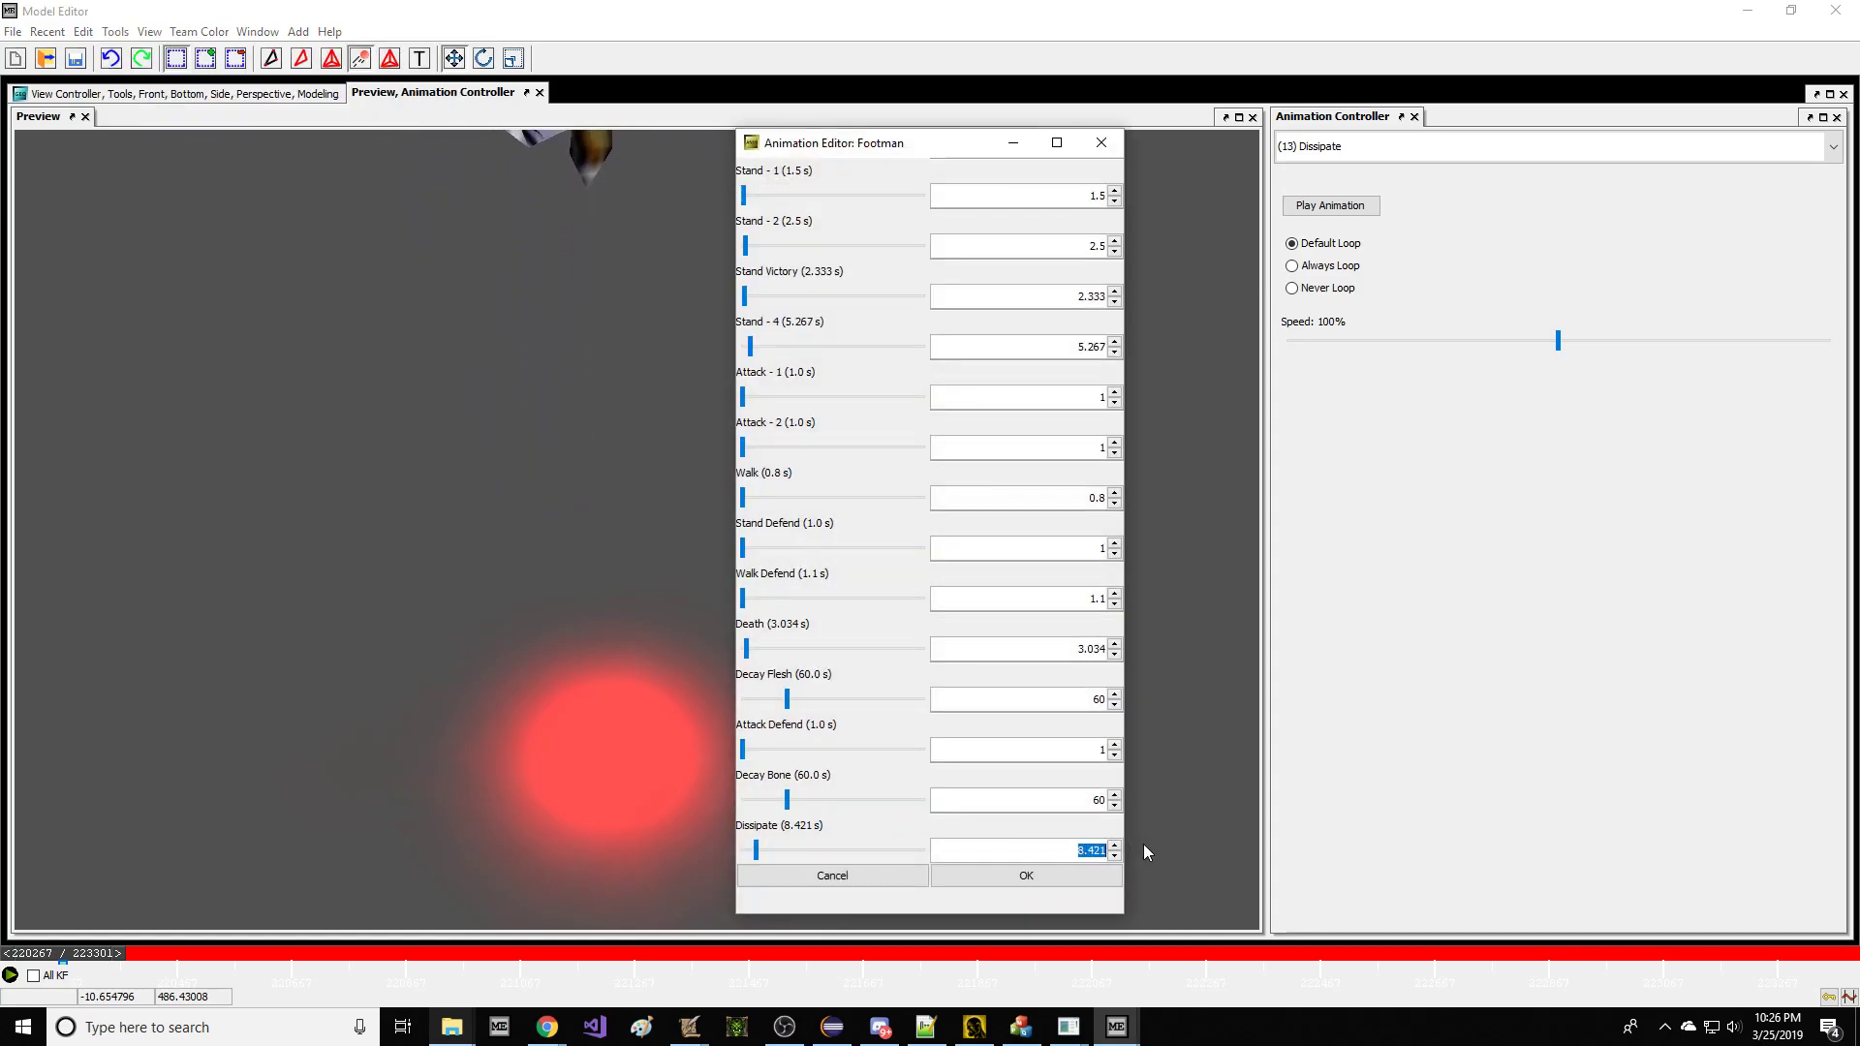
left_click(1058, 876)
Save the model as CannonMan in the Models folder as a Warcraft III binary model (.mdx).
left_click(17, 34)
left_click(58, 274)
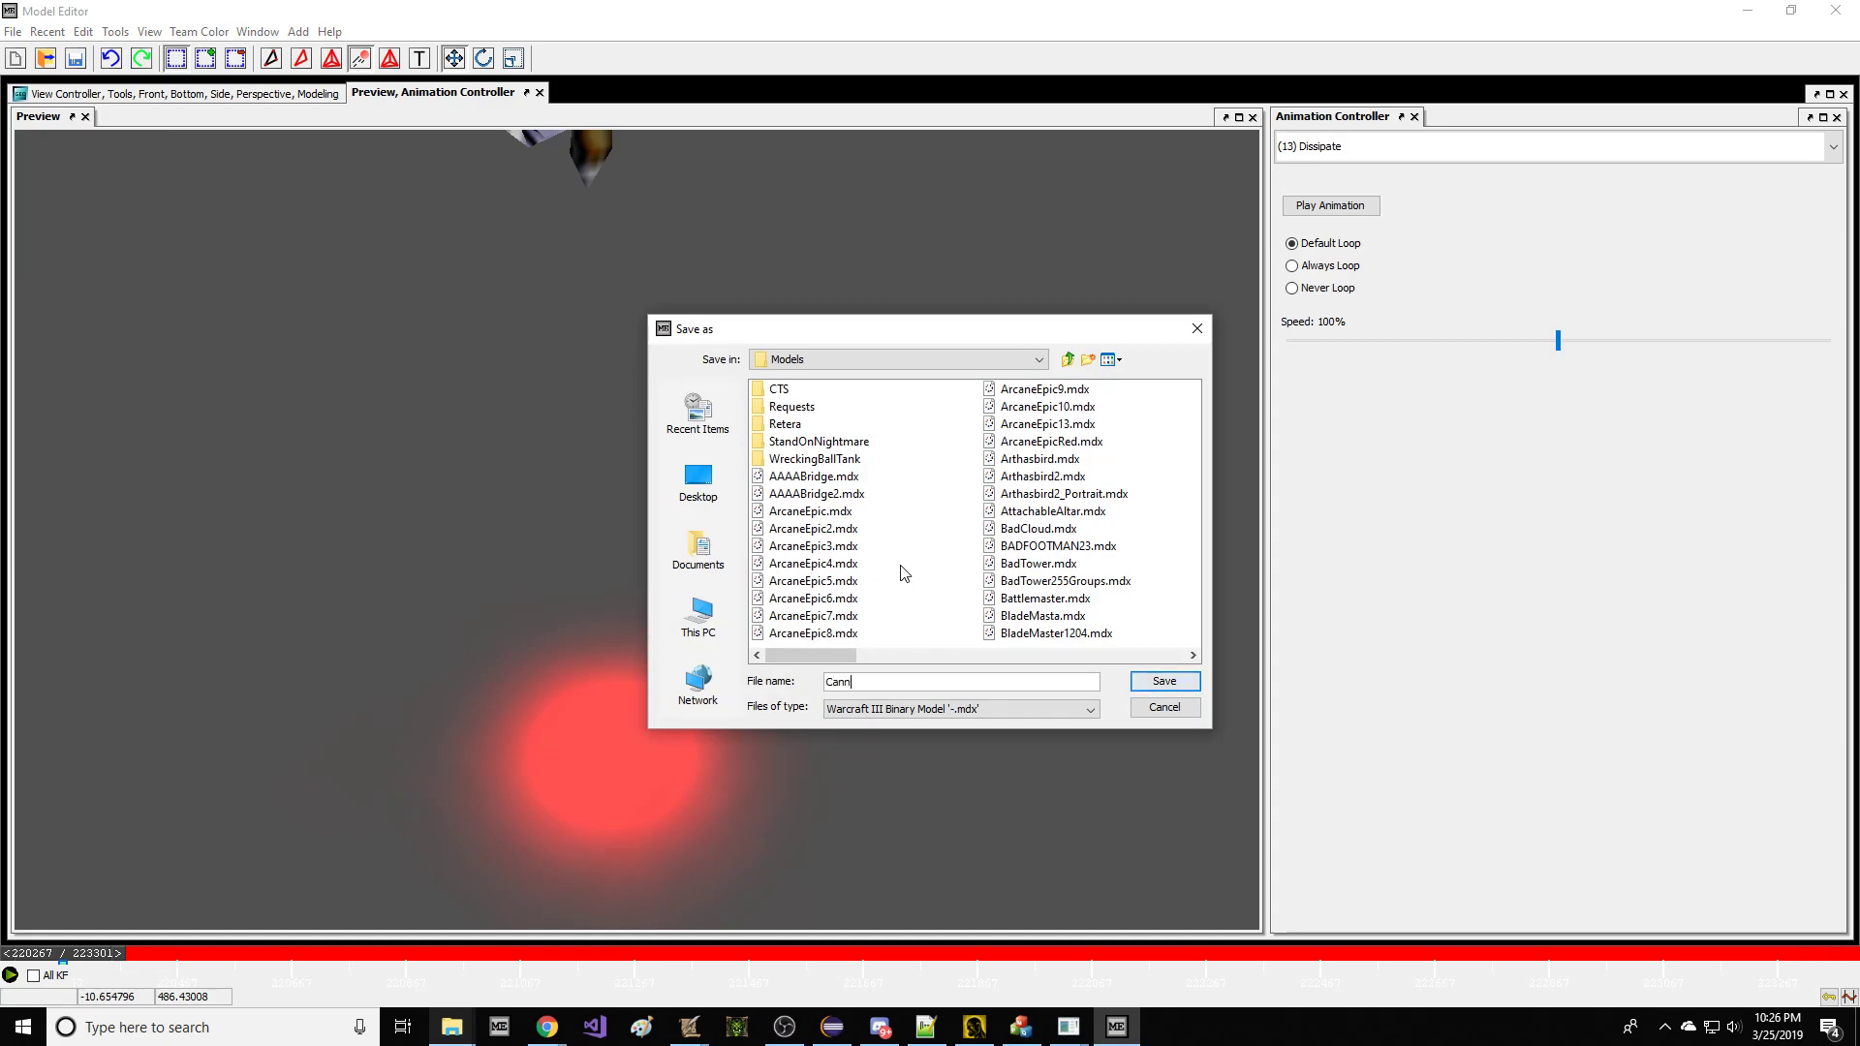
type("CannonMa")
key("Return")
Switch to the World Editor, import CannonMan.mdx into the map and save the map.
mouse_move(689, 1025)
left_click(593, 888)
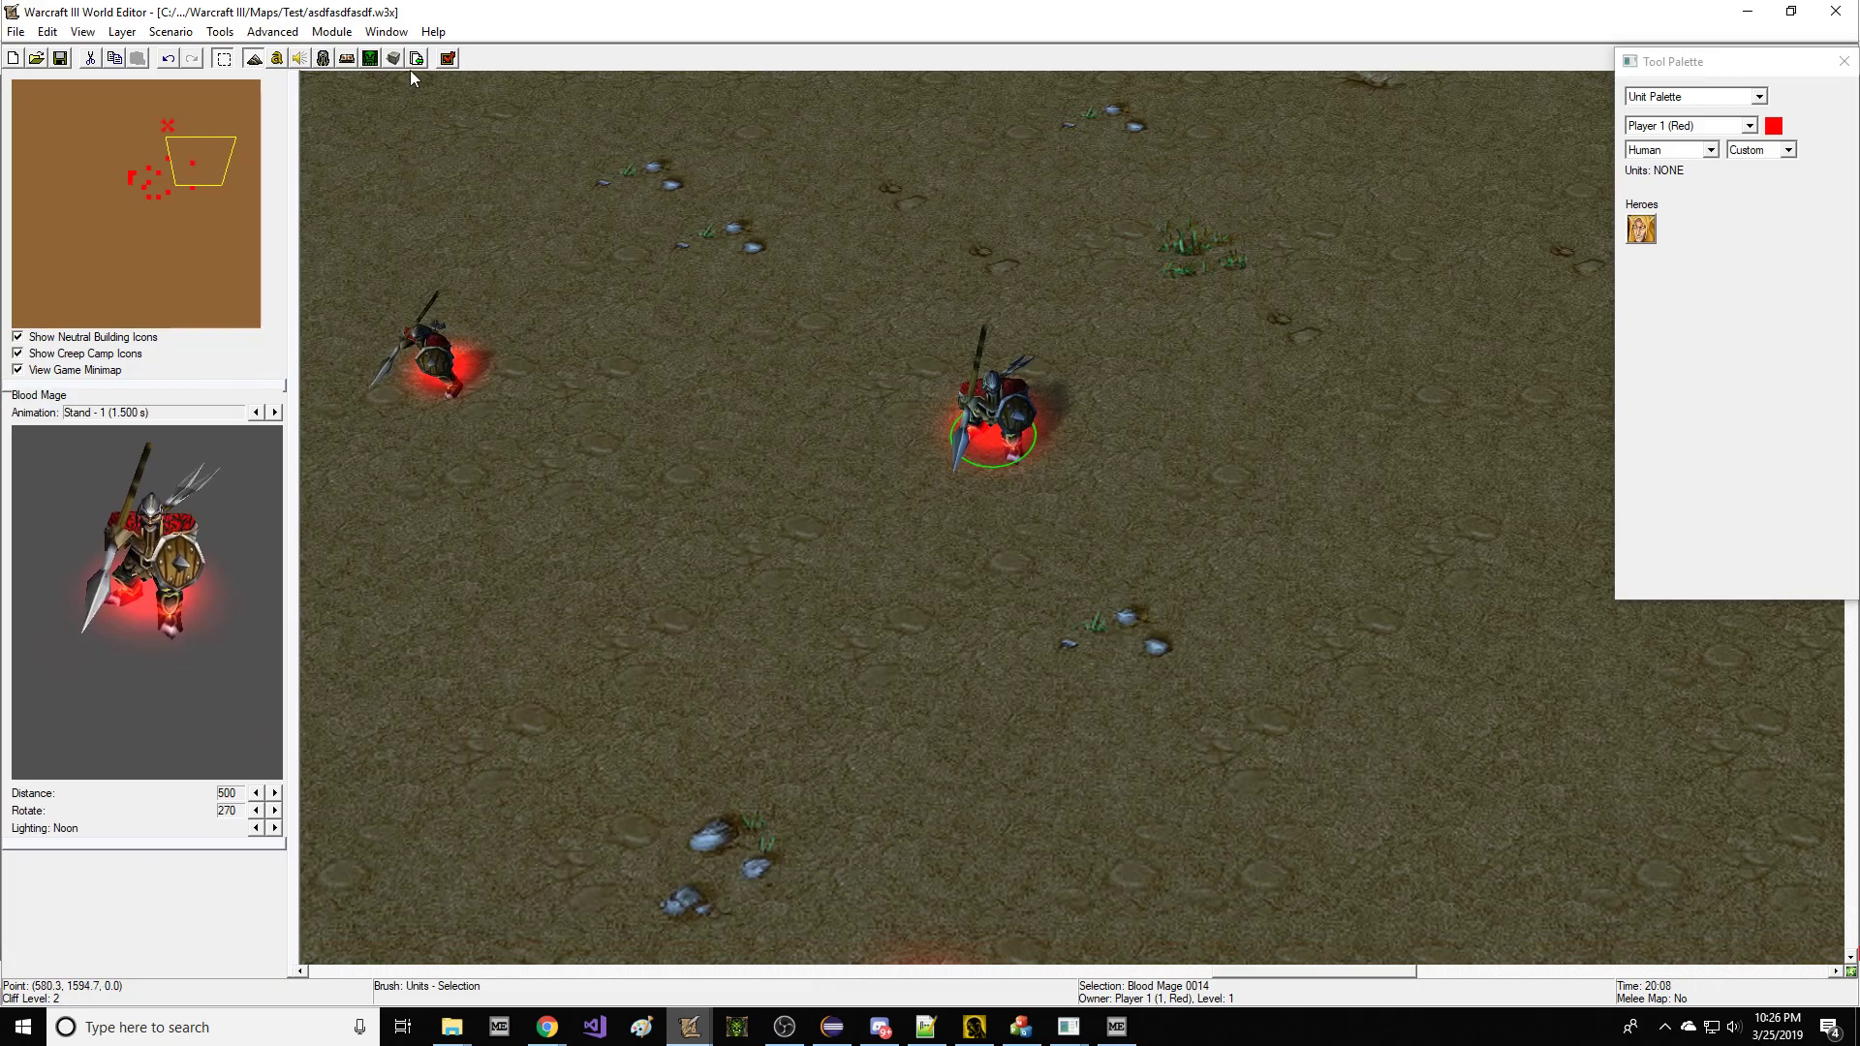
left_click(416, 60)
left_click(385, 69)
left_click(589, 365)
scroll(589, 367, "down", 10)
scroll(586, 368, "down", 4)
scroll(587, 368, "up", 8)
double_click(571, 392)
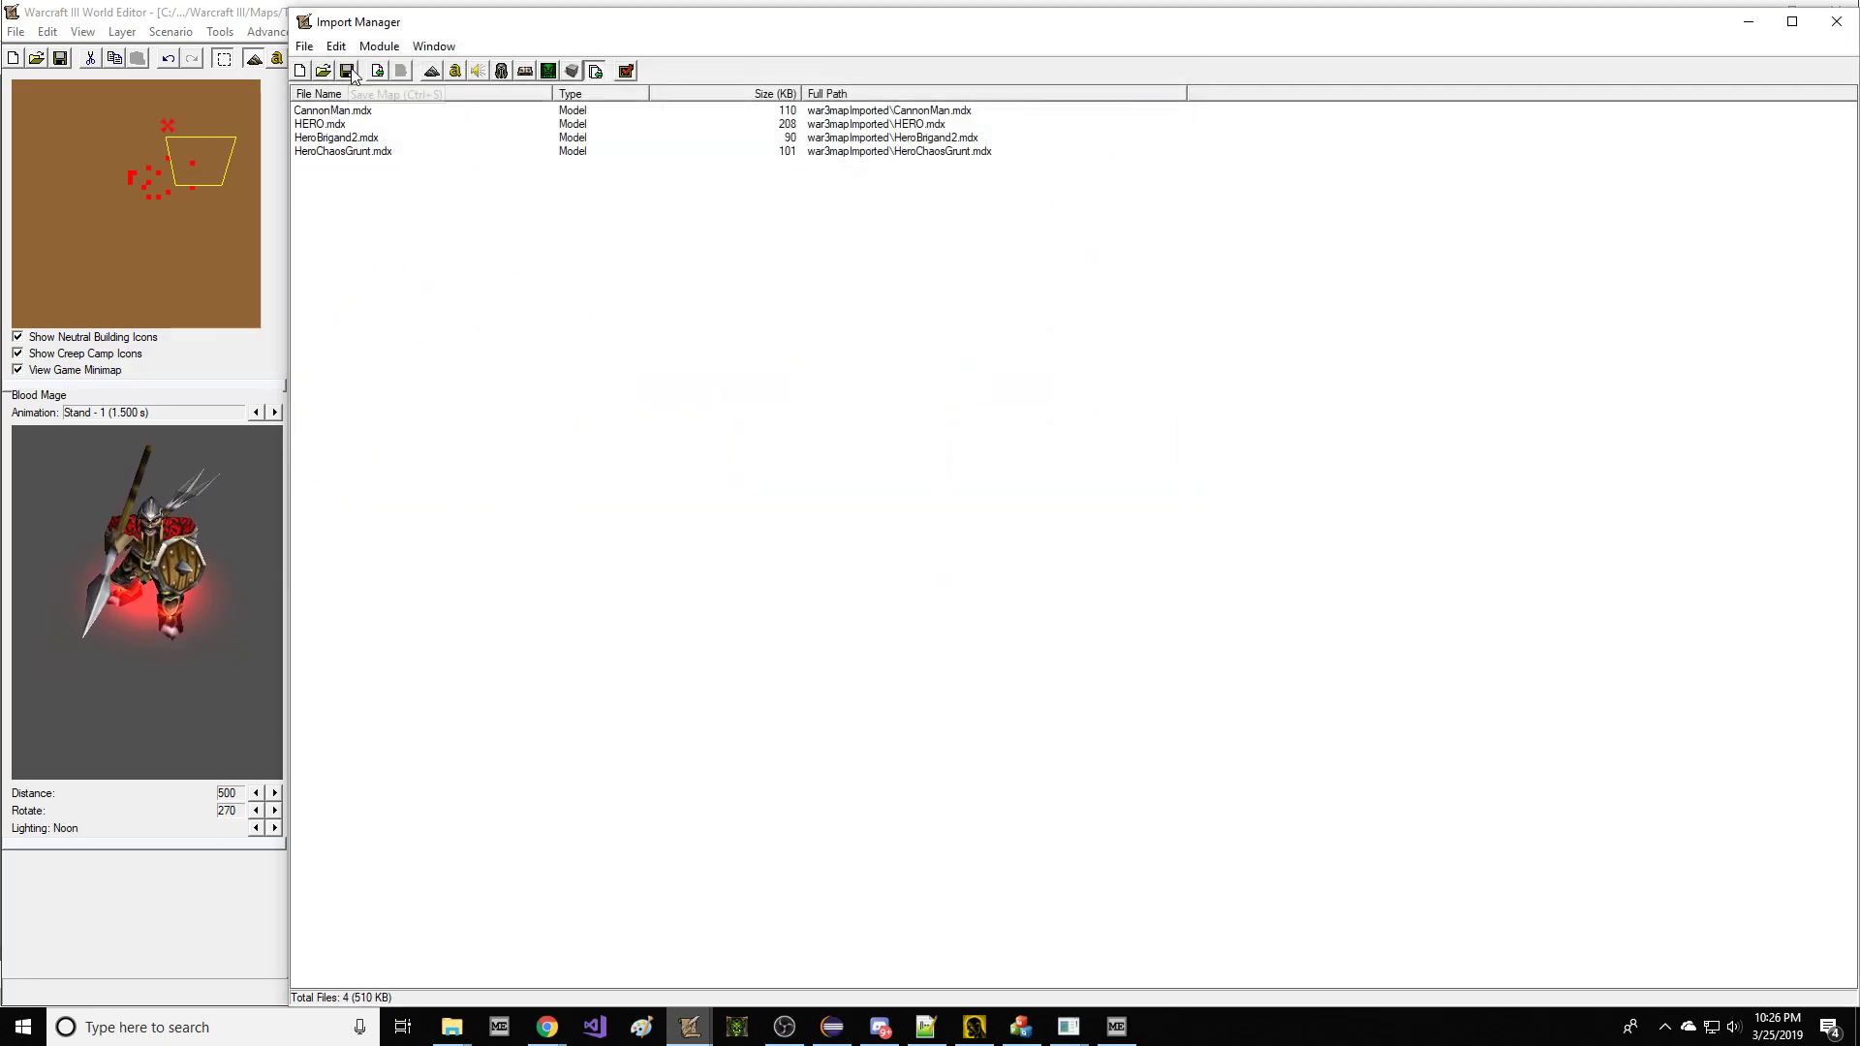
left_click(351, 73)
key("Return")
Find the Paladin in the Object Editor and paste a custom unit copy of it.
left_click(323, 58)
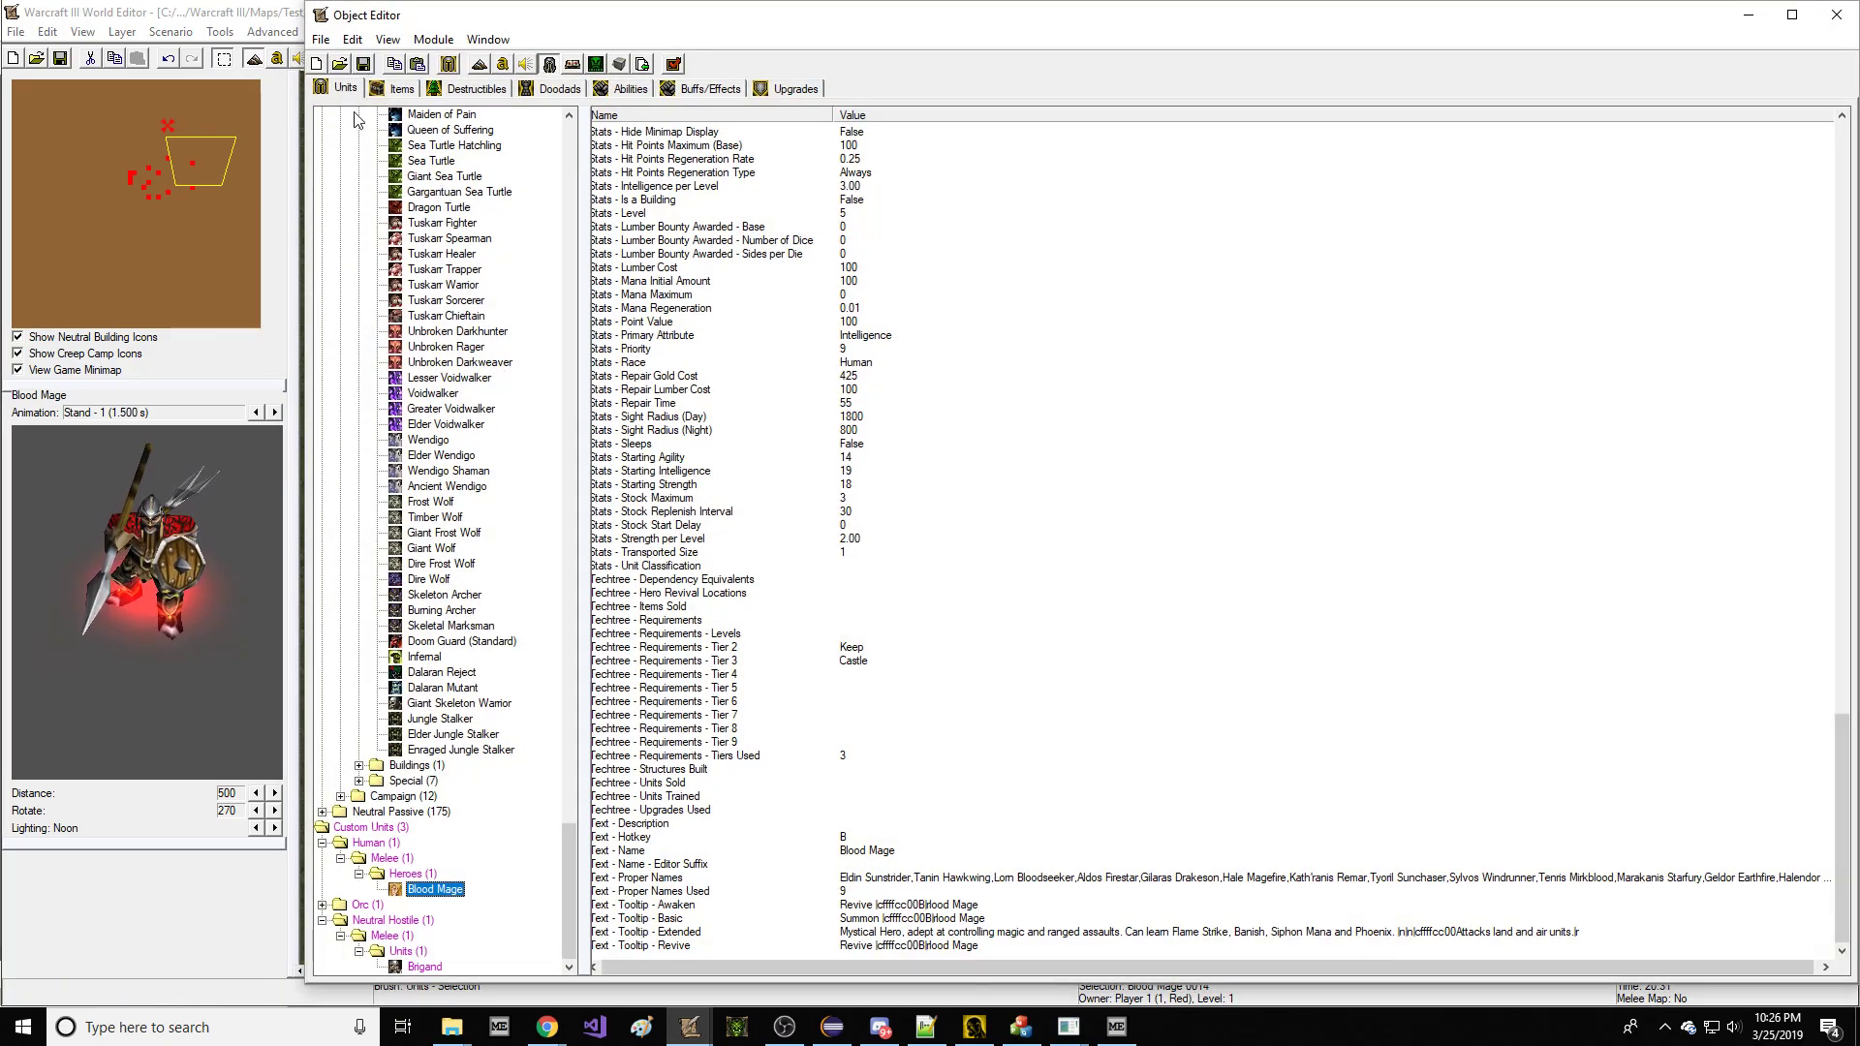
left_click(473, 270)
key("ctrl+f")
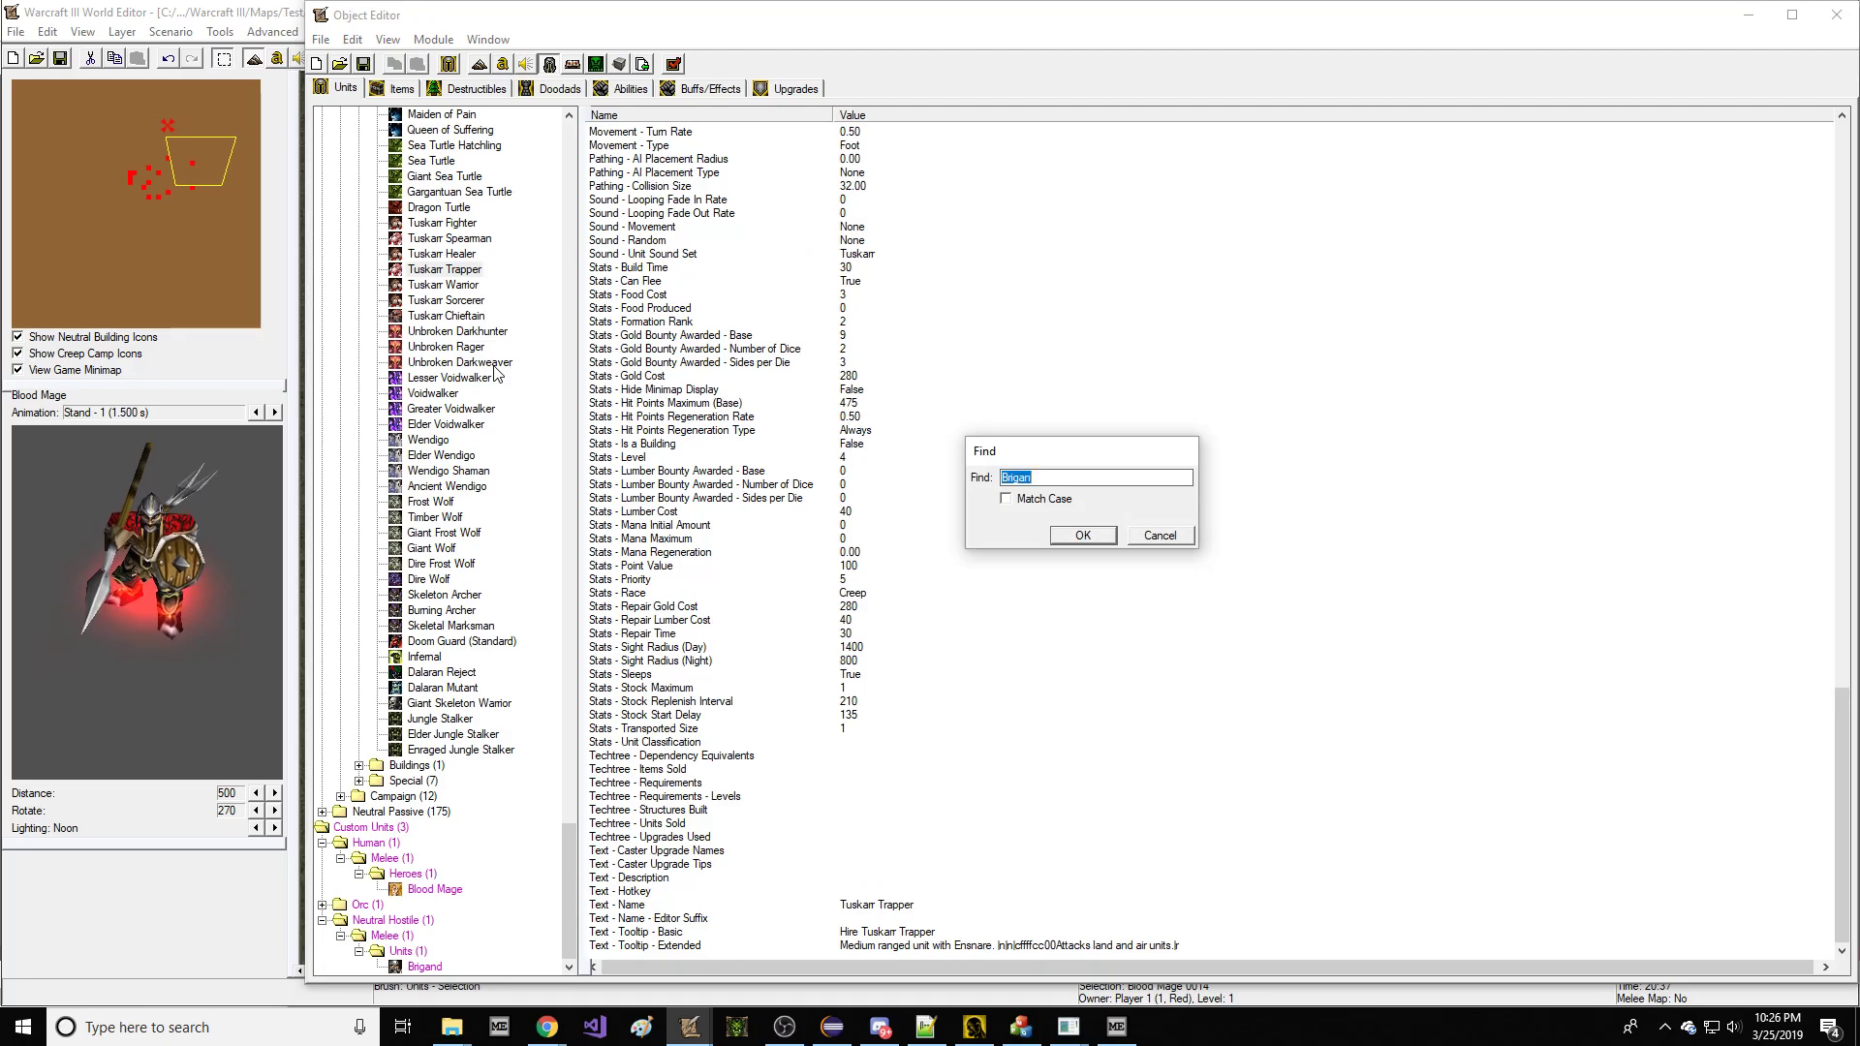
type("Paladin")
key("Return")
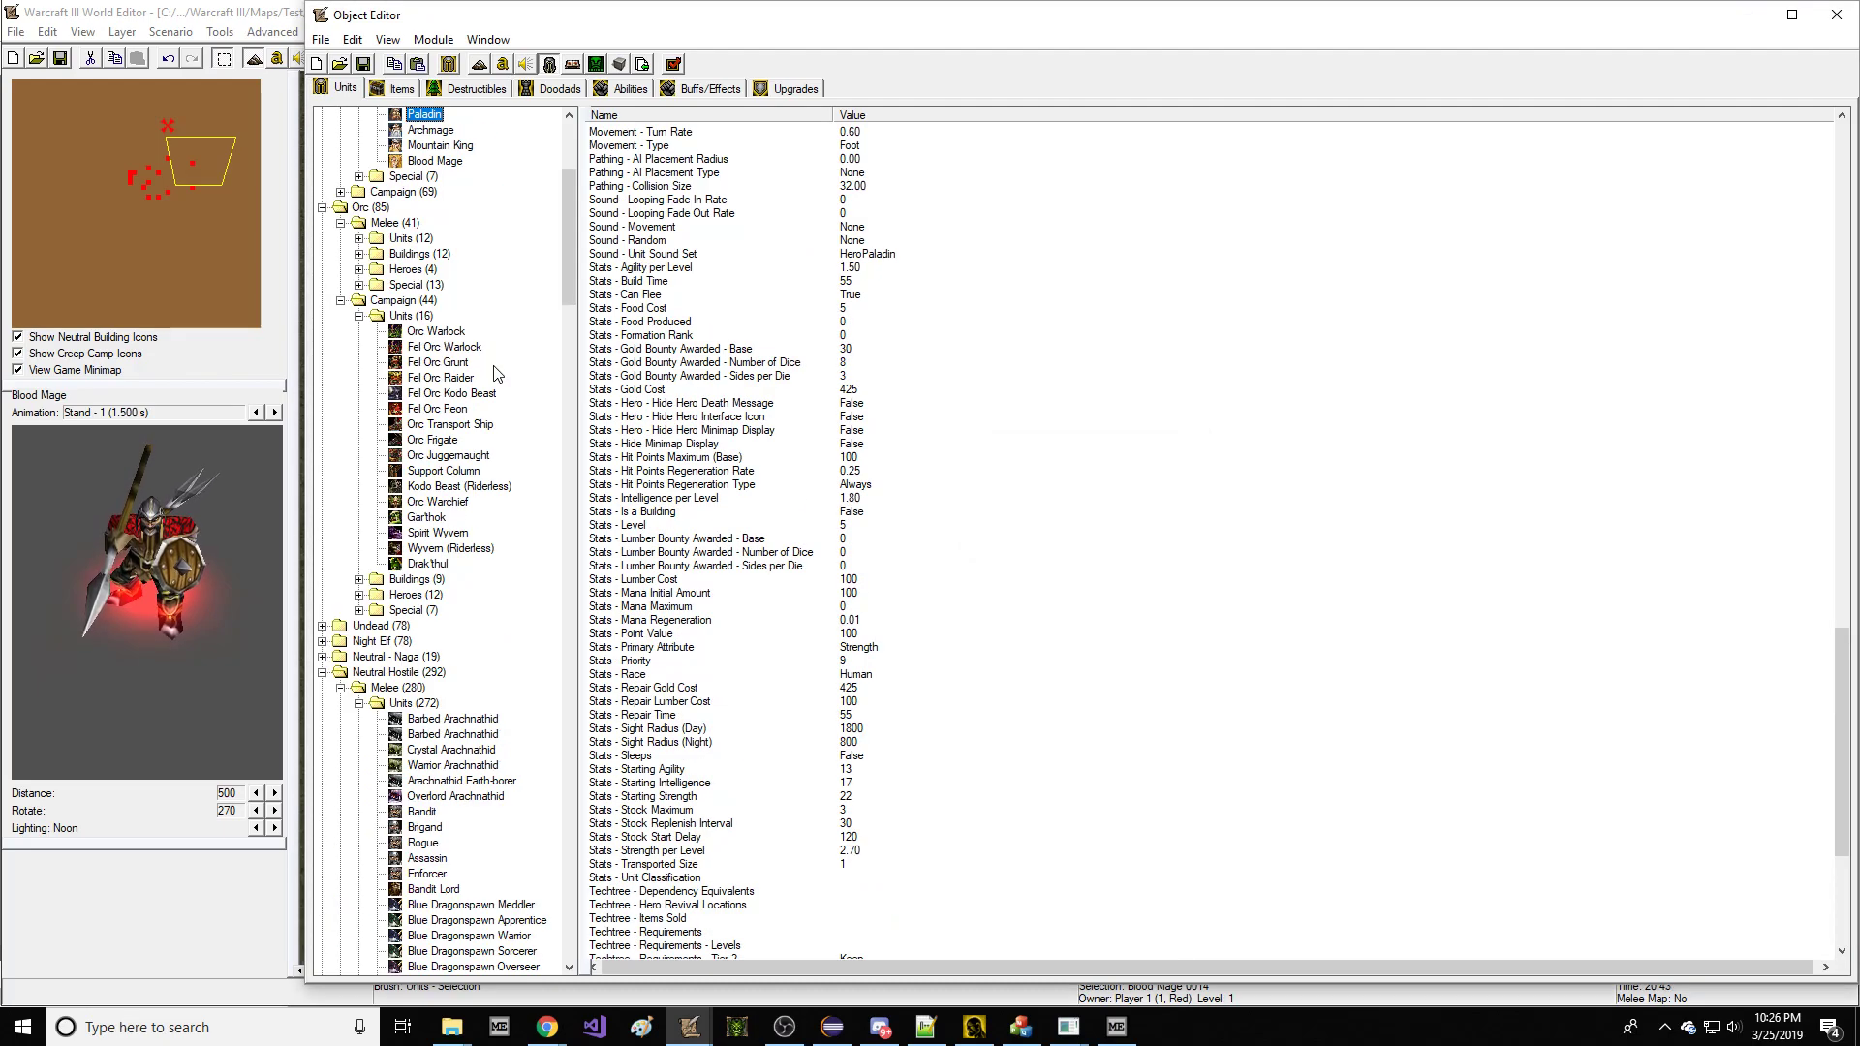
key("ctrl+v")
Set the custom Paladin's model file to the imported war3mapImported\CannonMan.mdx.
left_click(867, 636)
scroll(916, 419, "up", 20)
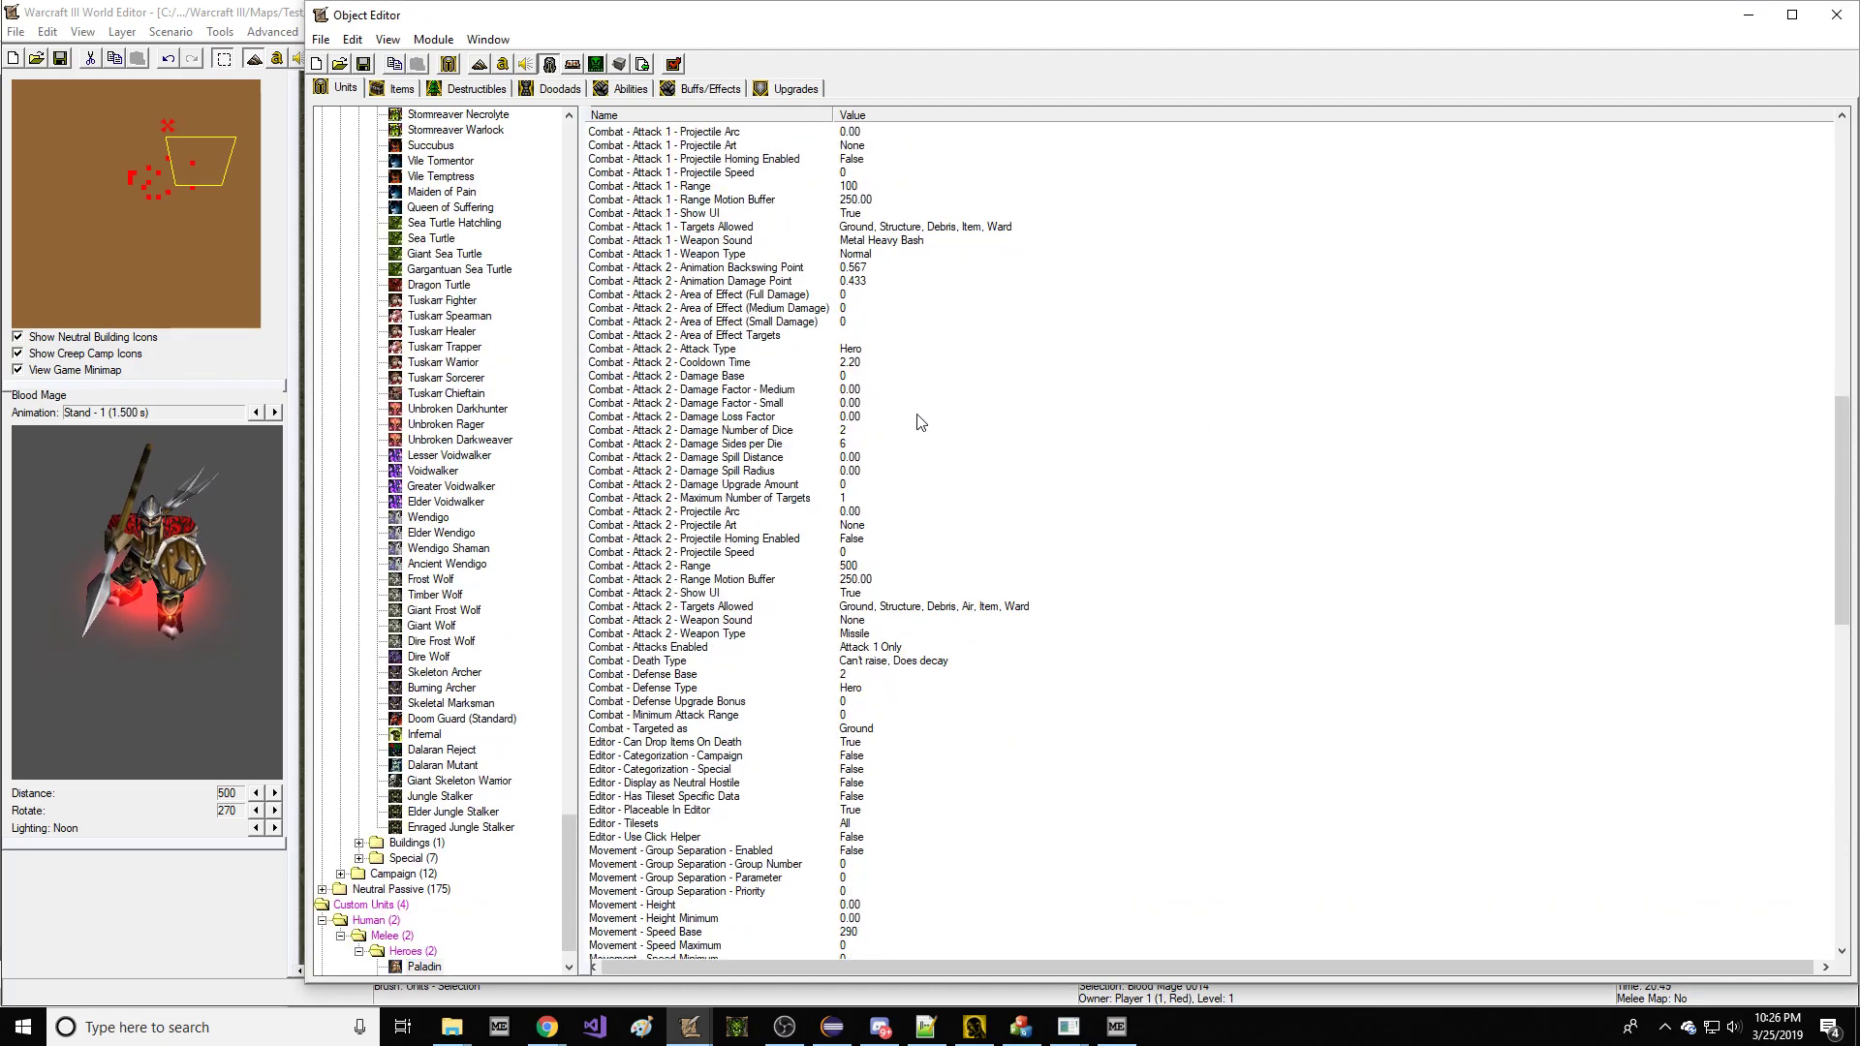
double_click(930, 405)
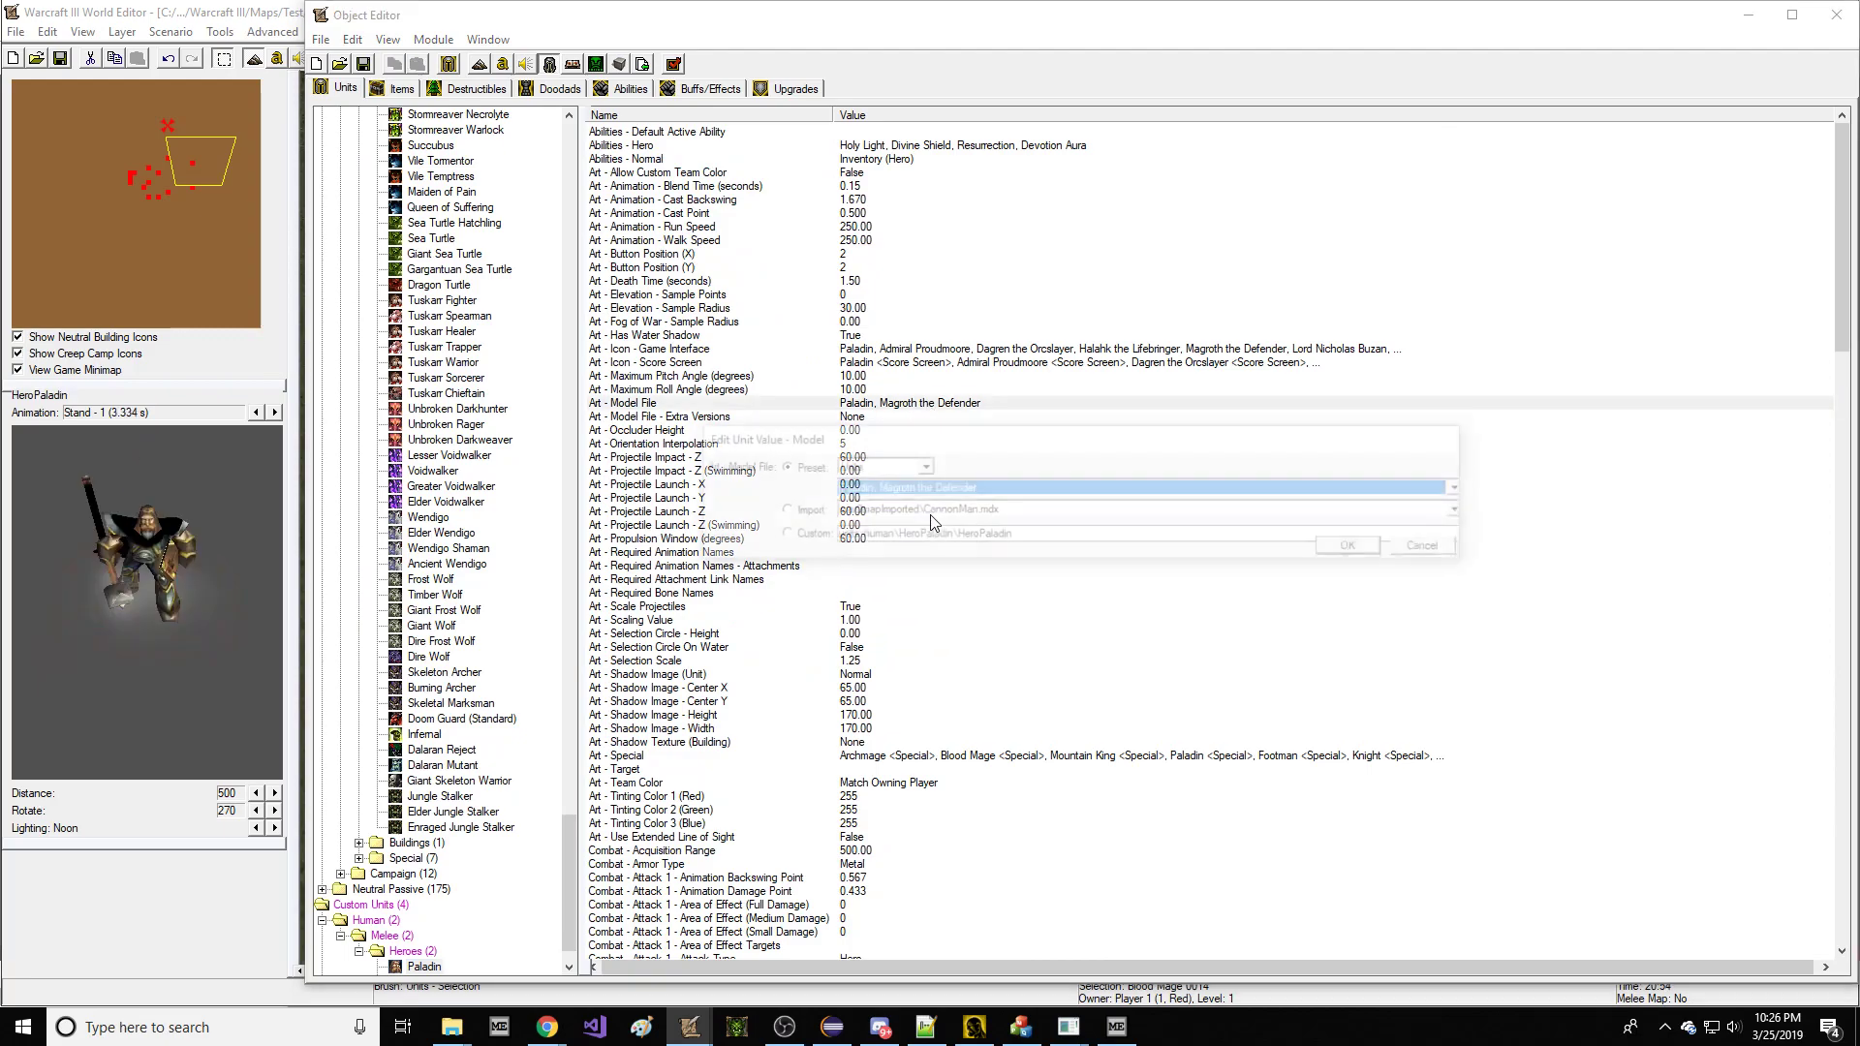
left_click(798, 512)
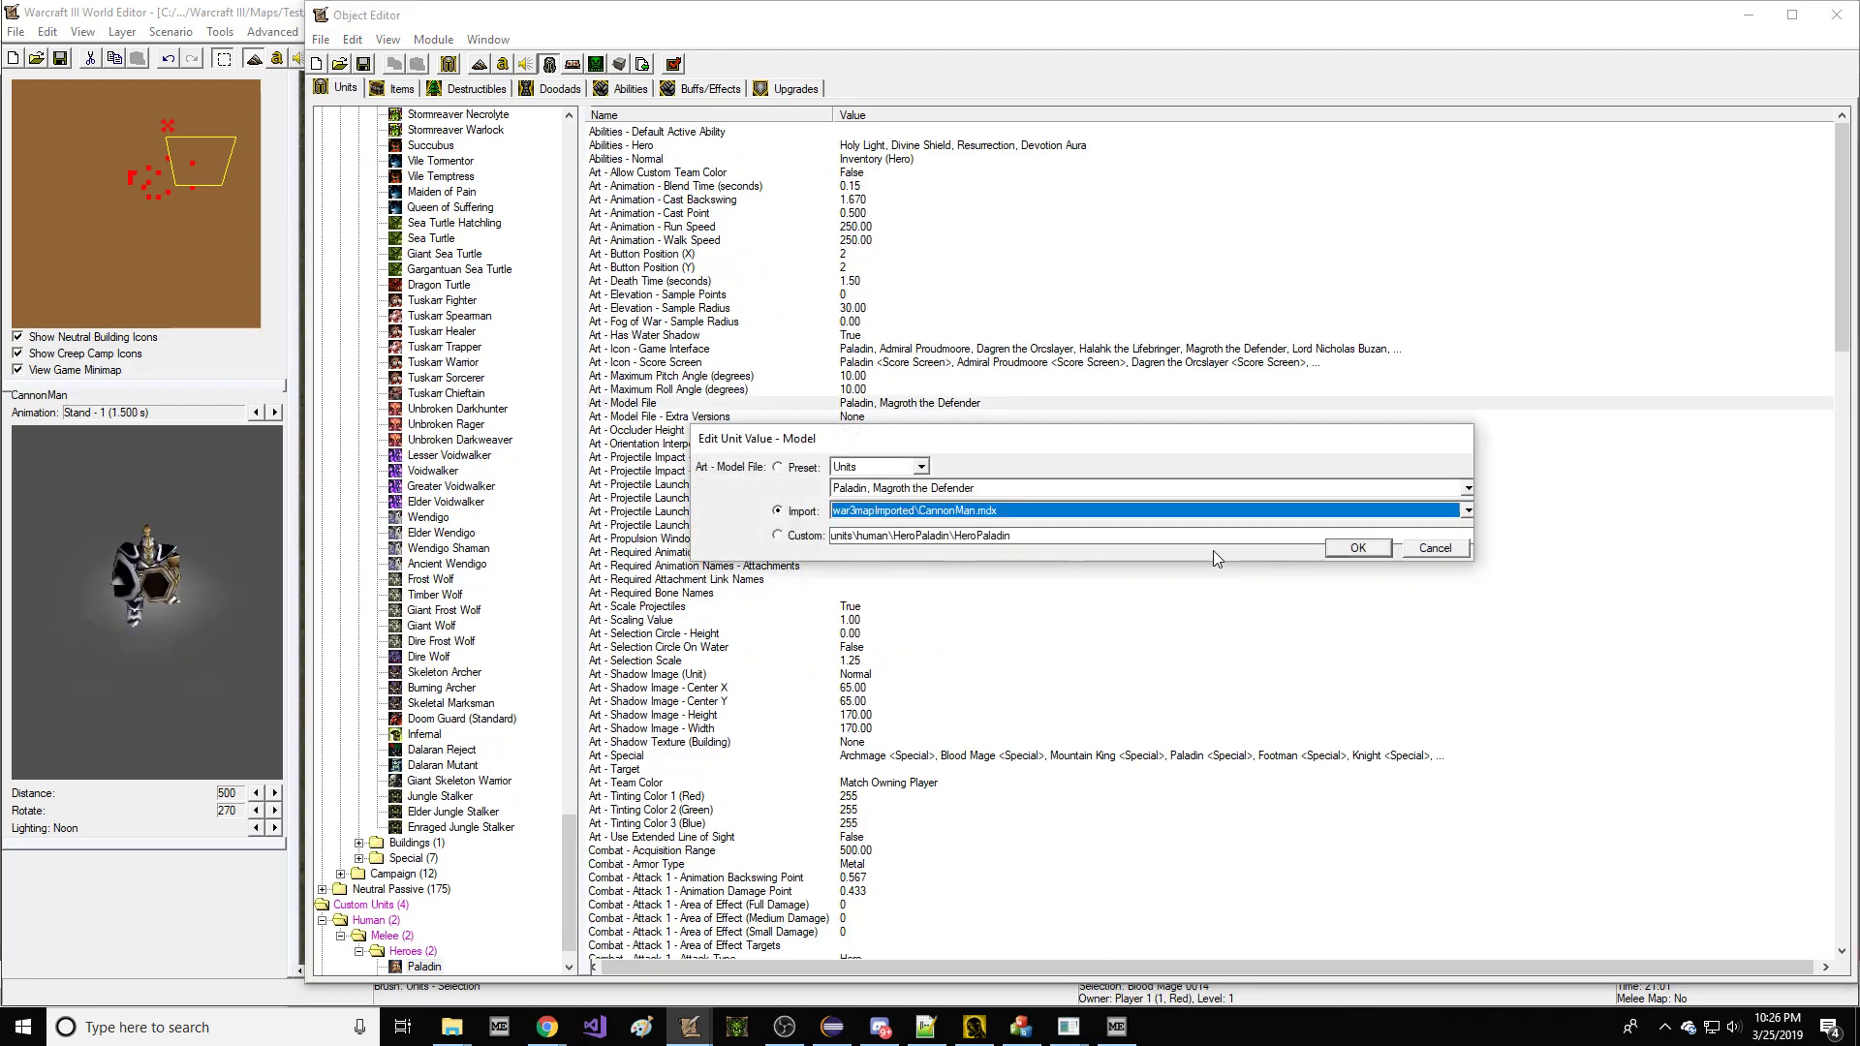
left_click(1344, 540)
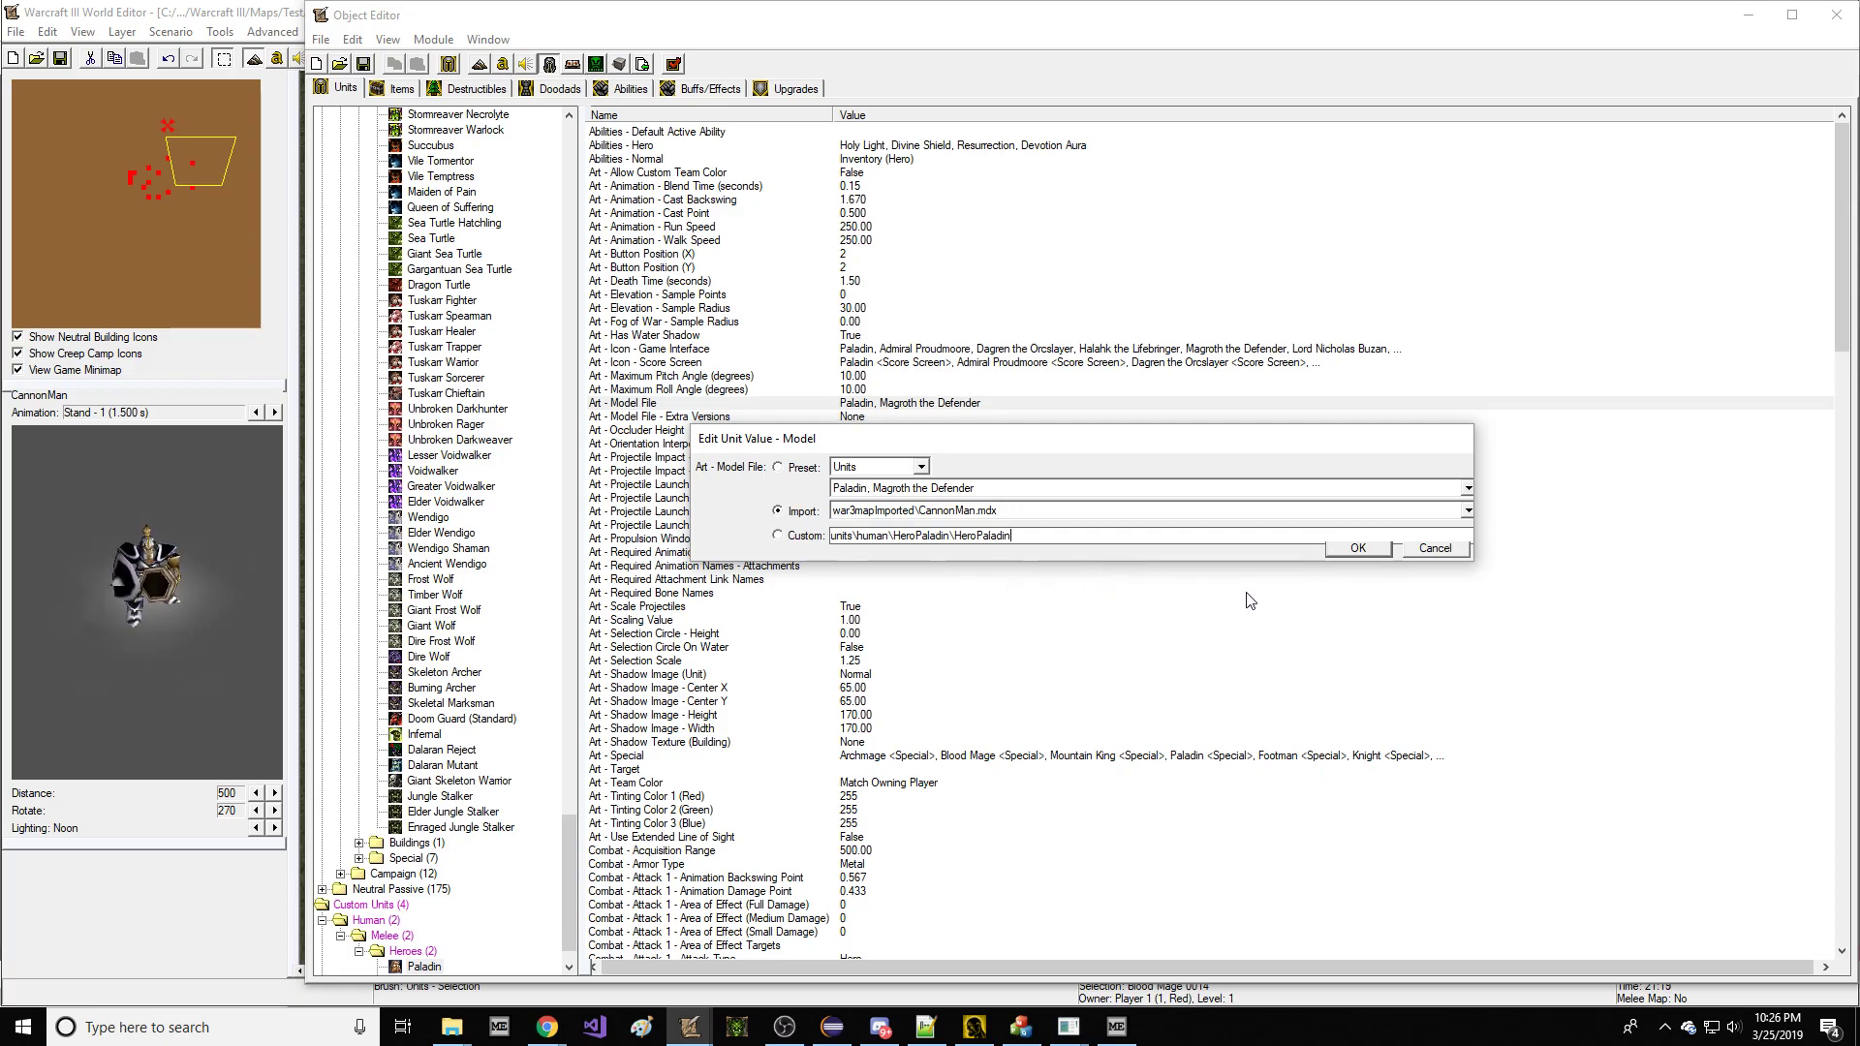
left_click(1357, 556)
Place the custom Paladin for Player 1 (Red) on the open ground beside the Blood Mage and inspect it up close.
left_click(1748, 15)
left_click(1641, 228)
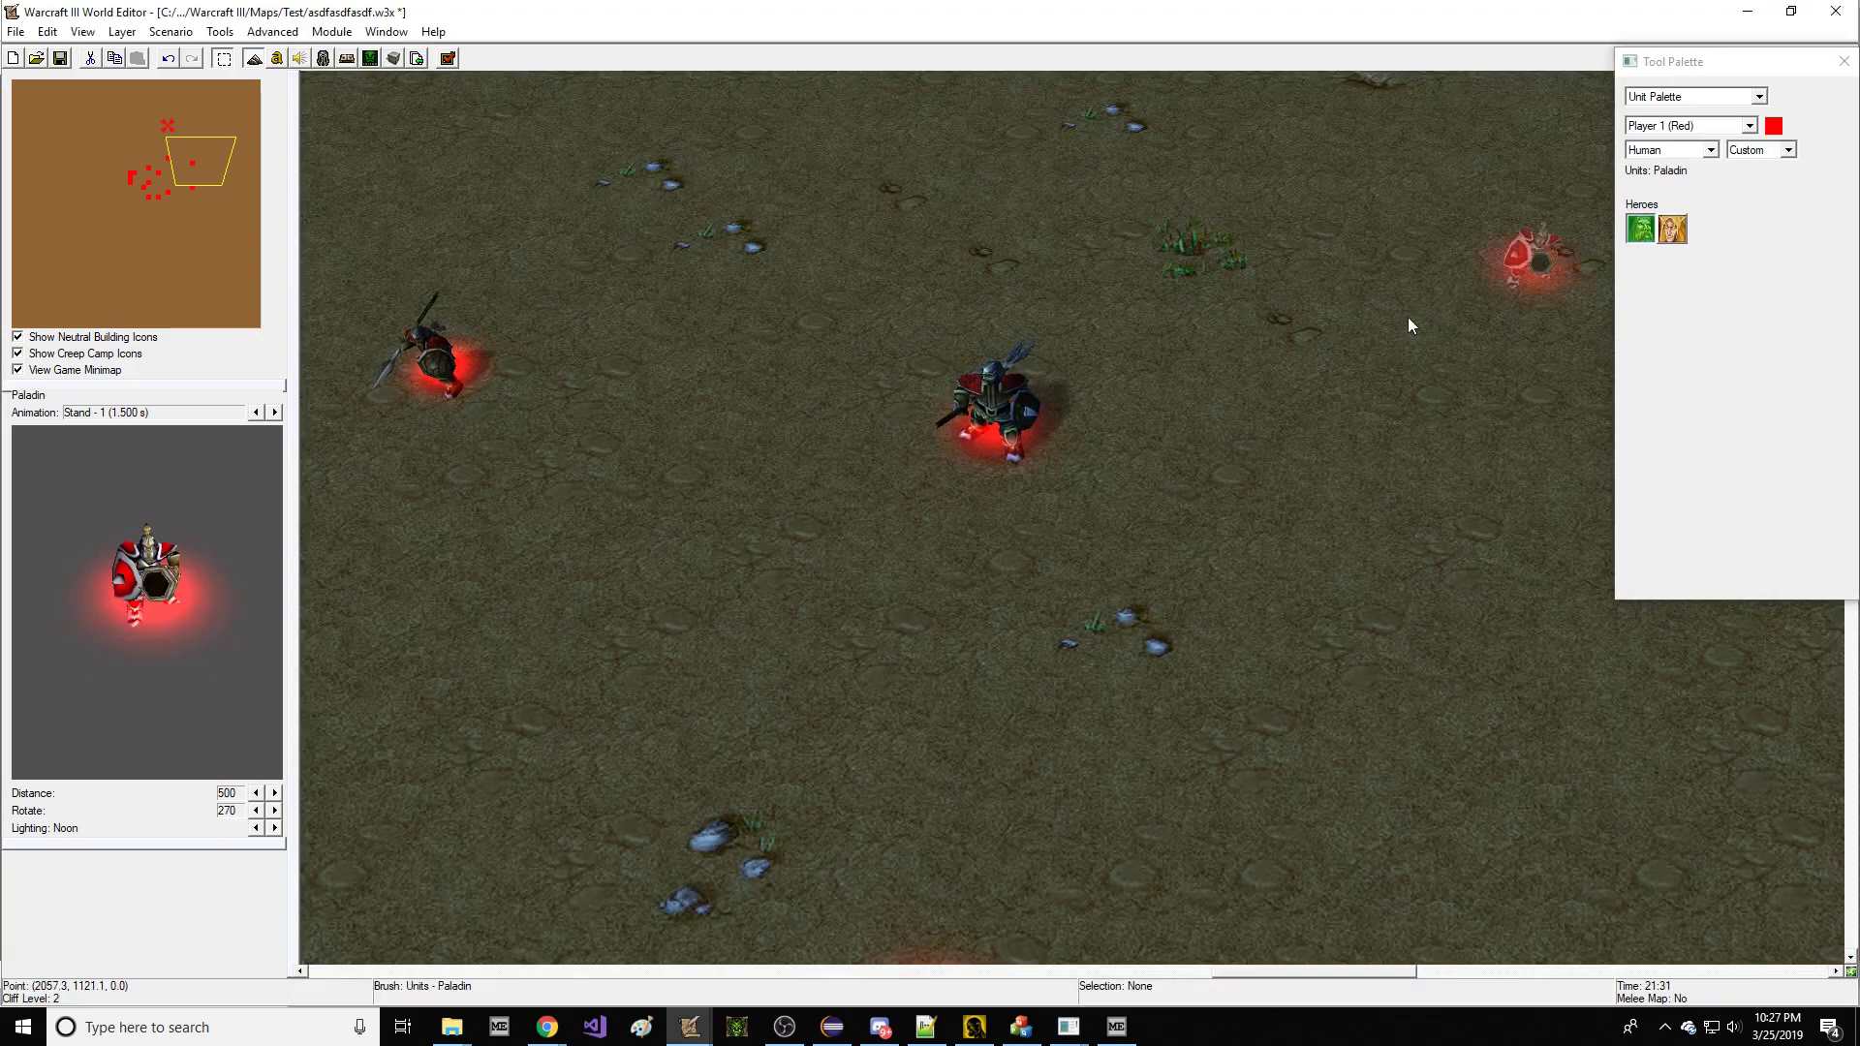
left_click(1401, 317)
right_click_drag(1401, 317, 1166, 403)
key("Escape")
left_click(1165, 394)
scroll(1286, 409, "up", 3)
middle_click_drag(1287, 416, 731, 532)
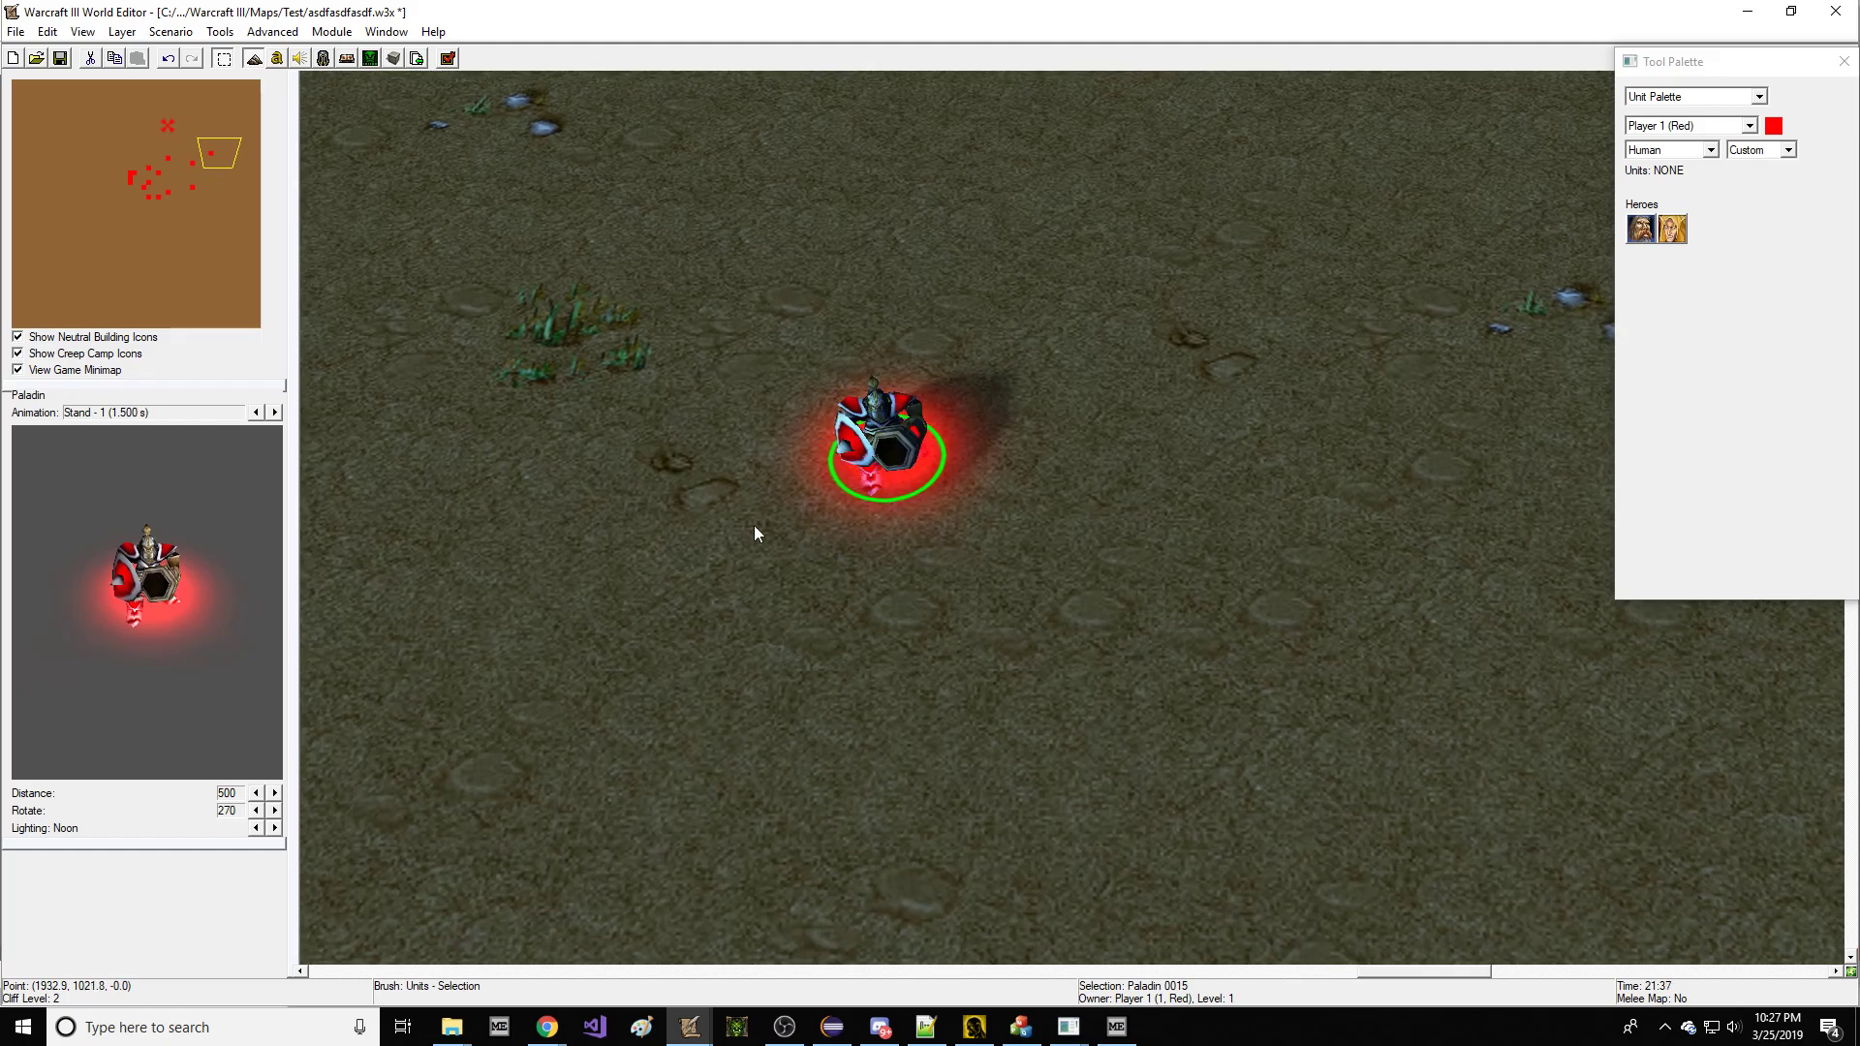
scroll(582, 465, "down", 2)
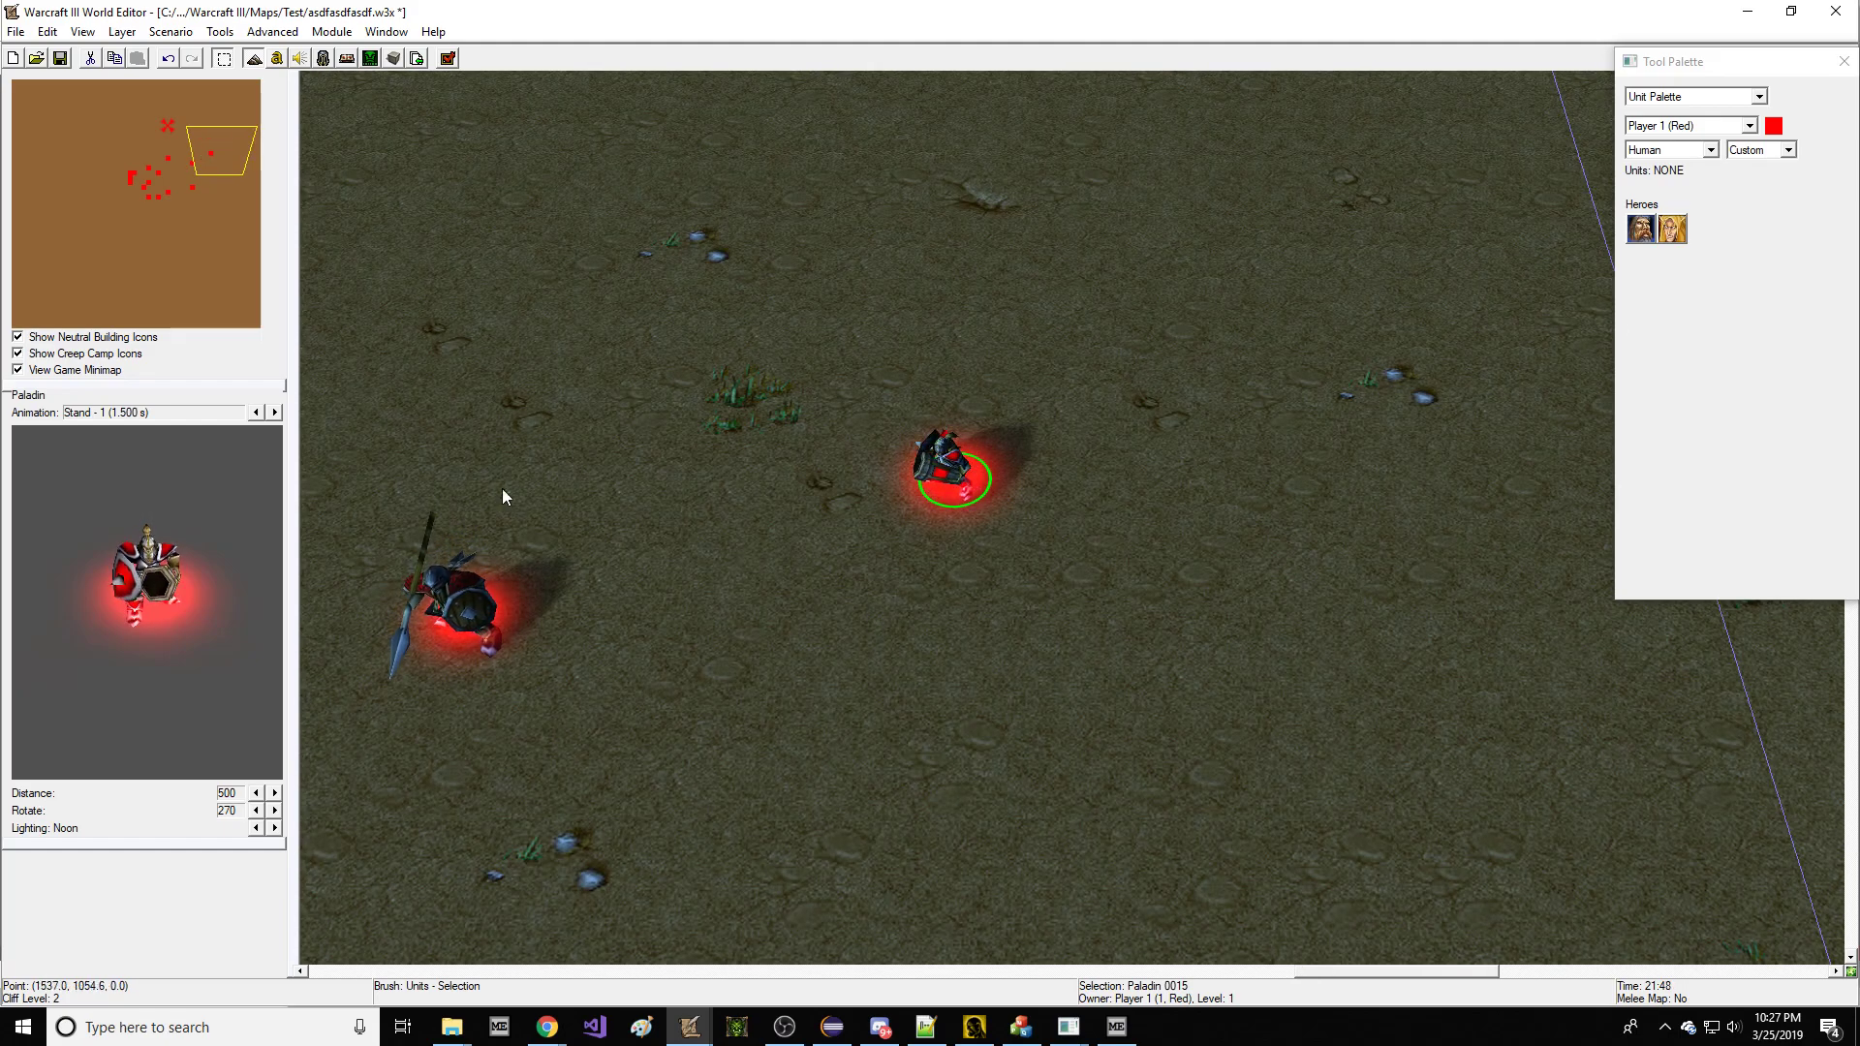
Preview the custom Paladin's animations one after another, from the Stand variants to Dissipate.
left_click(274, 413)
left_click(275, 414)
left_click(275, 414)
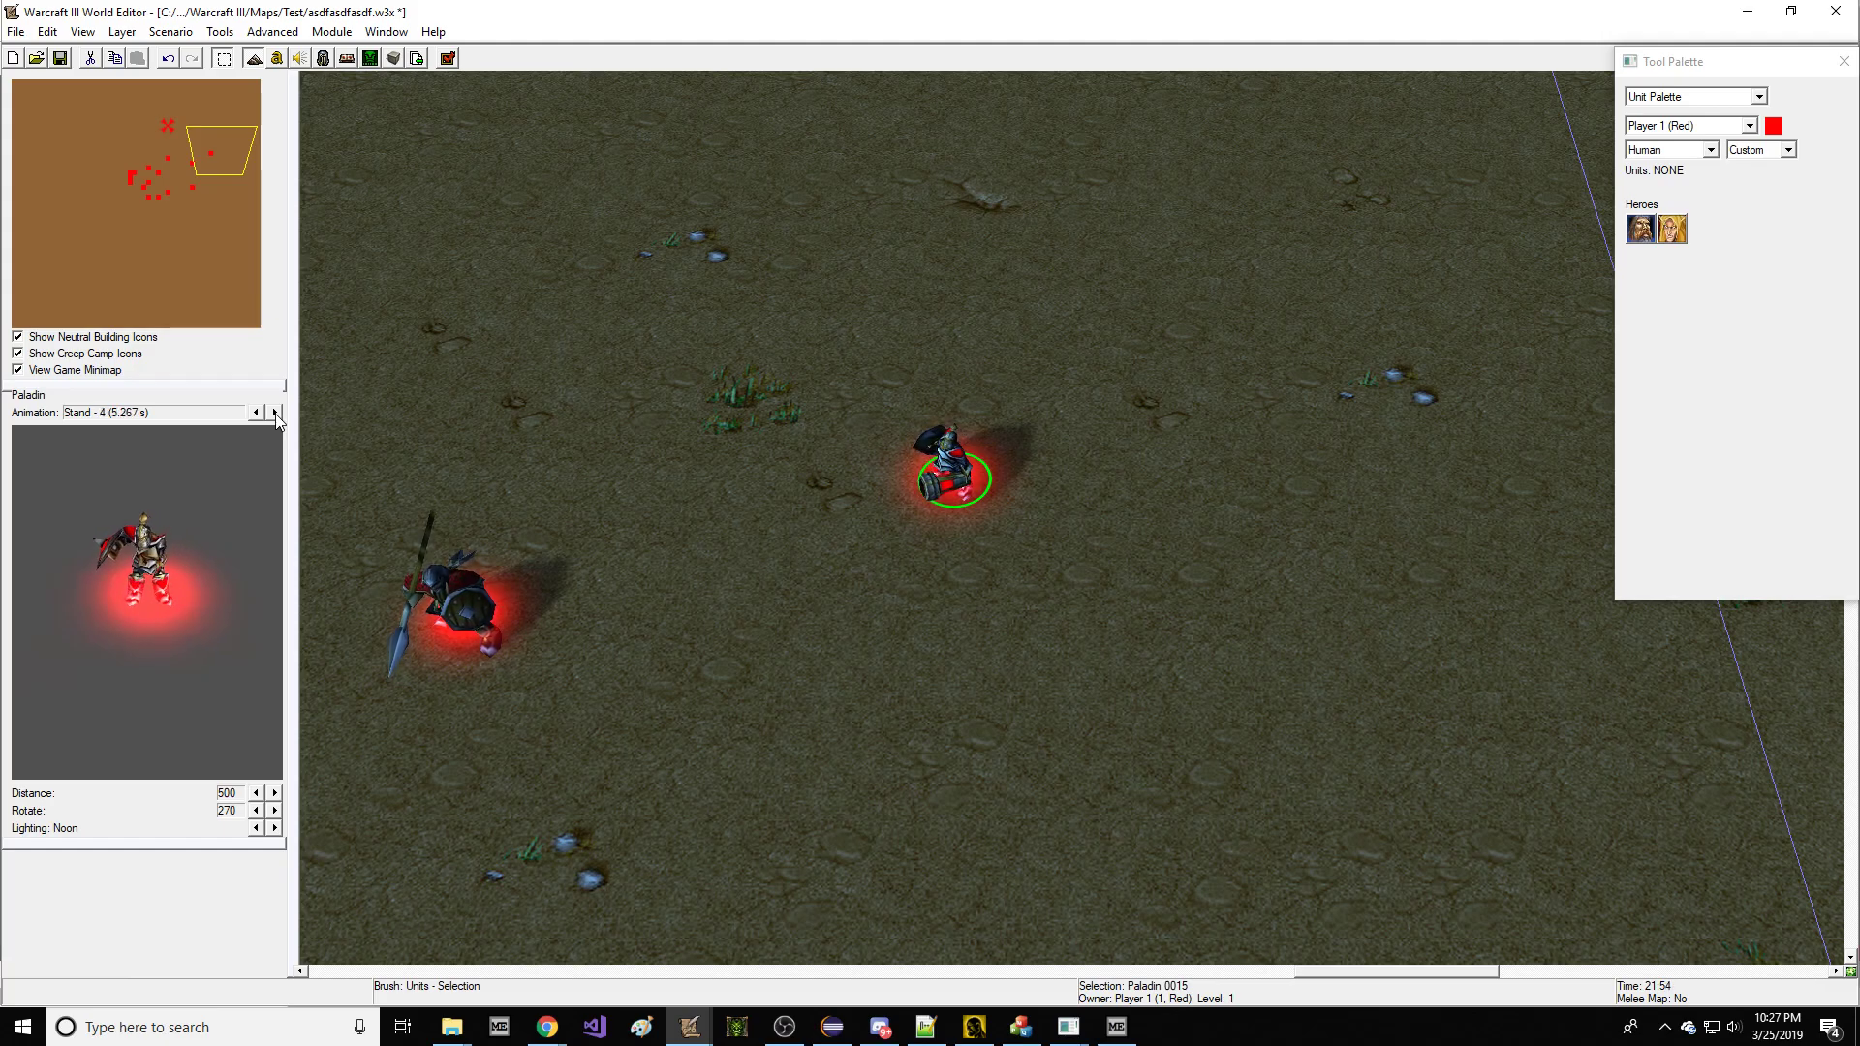
left_click(275, 412)
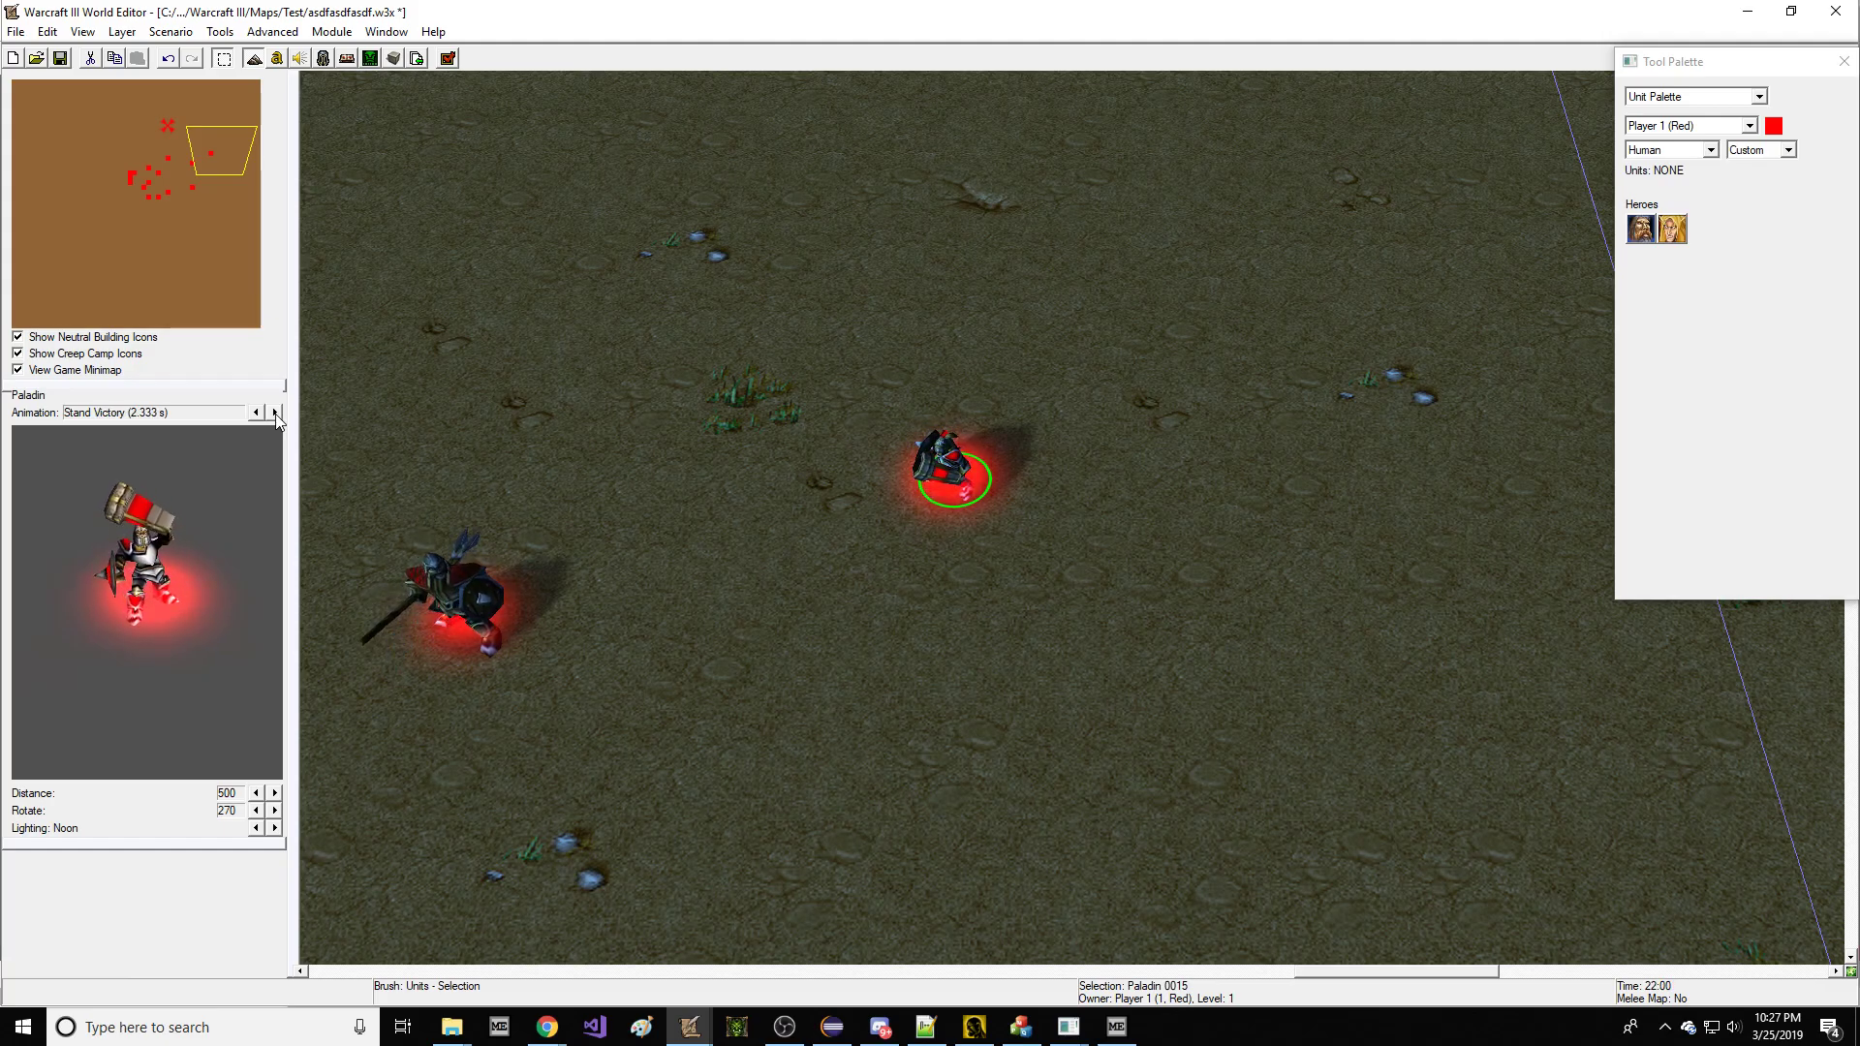
left_click(275, 413)
left_click(275, 413)
left_click(275, 413)
left_click(275, 413)
left_click(275, 412)
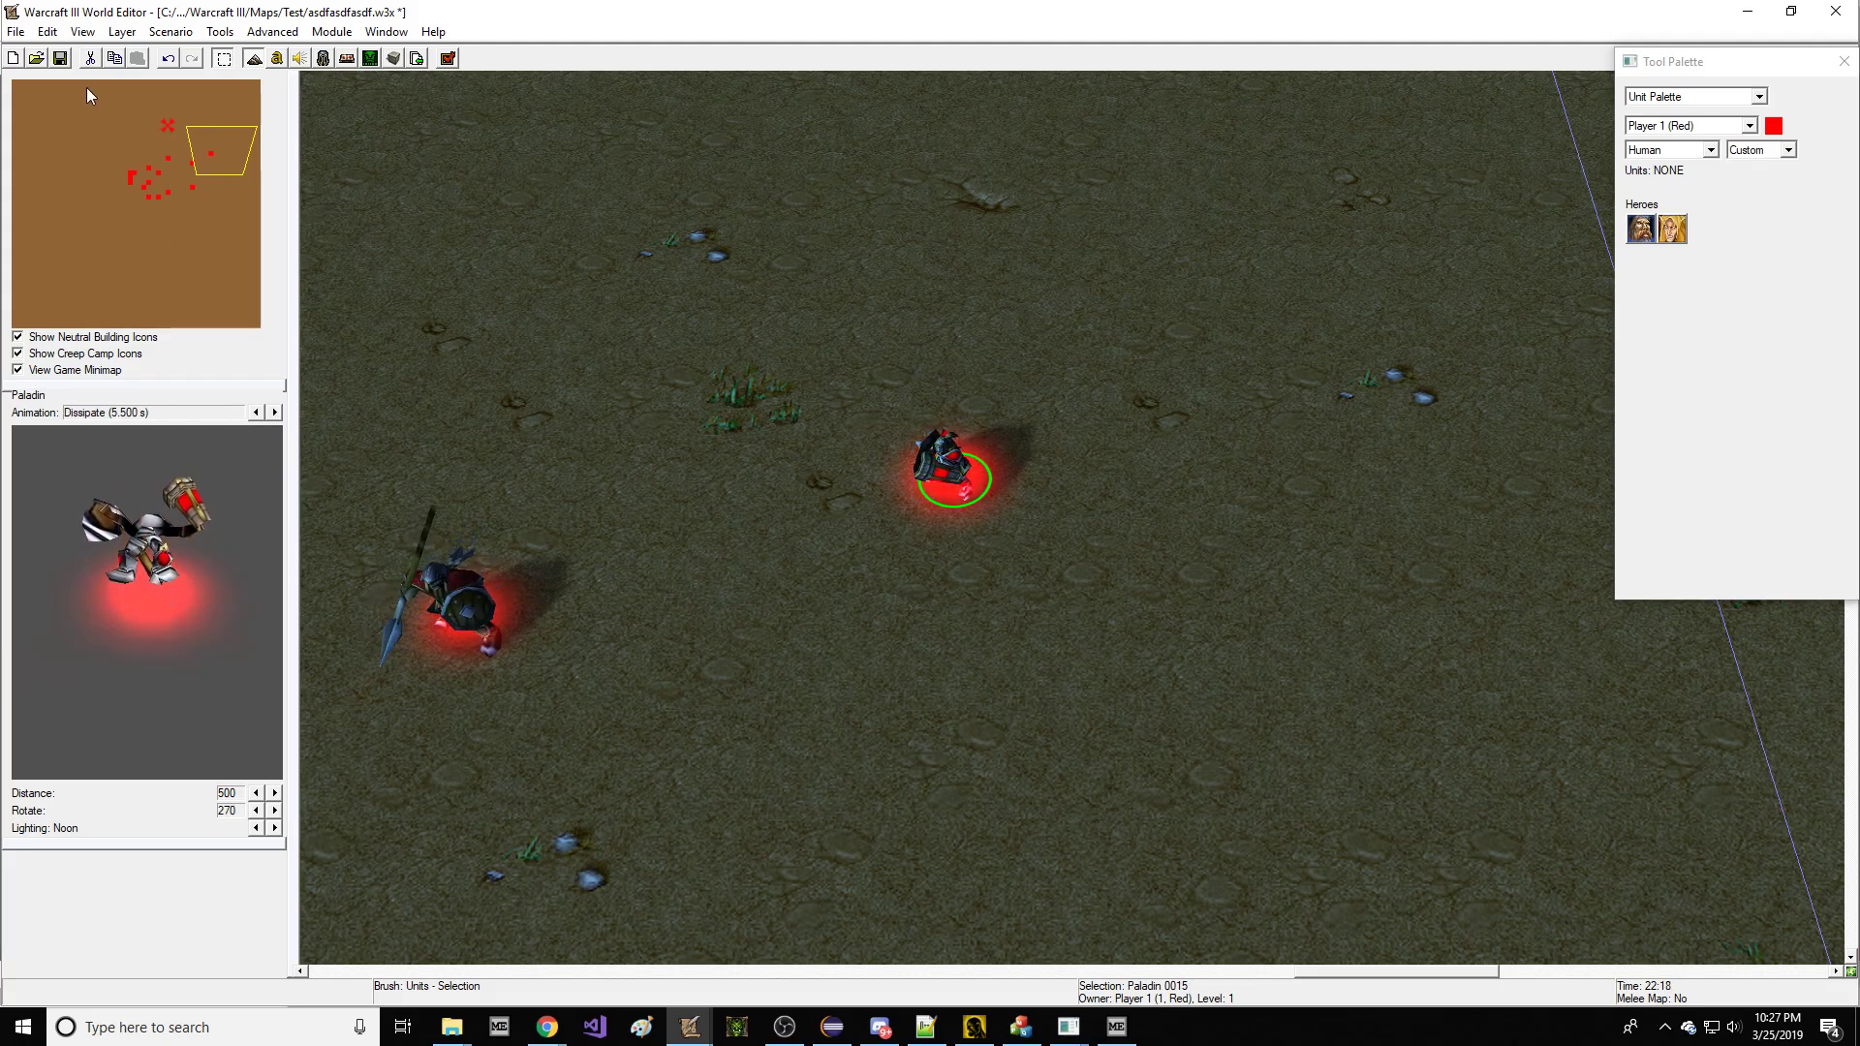
Save the map, test it in the game and order the visible units to attack the custom Paladin.
left_click(60, 58)
key("Return")
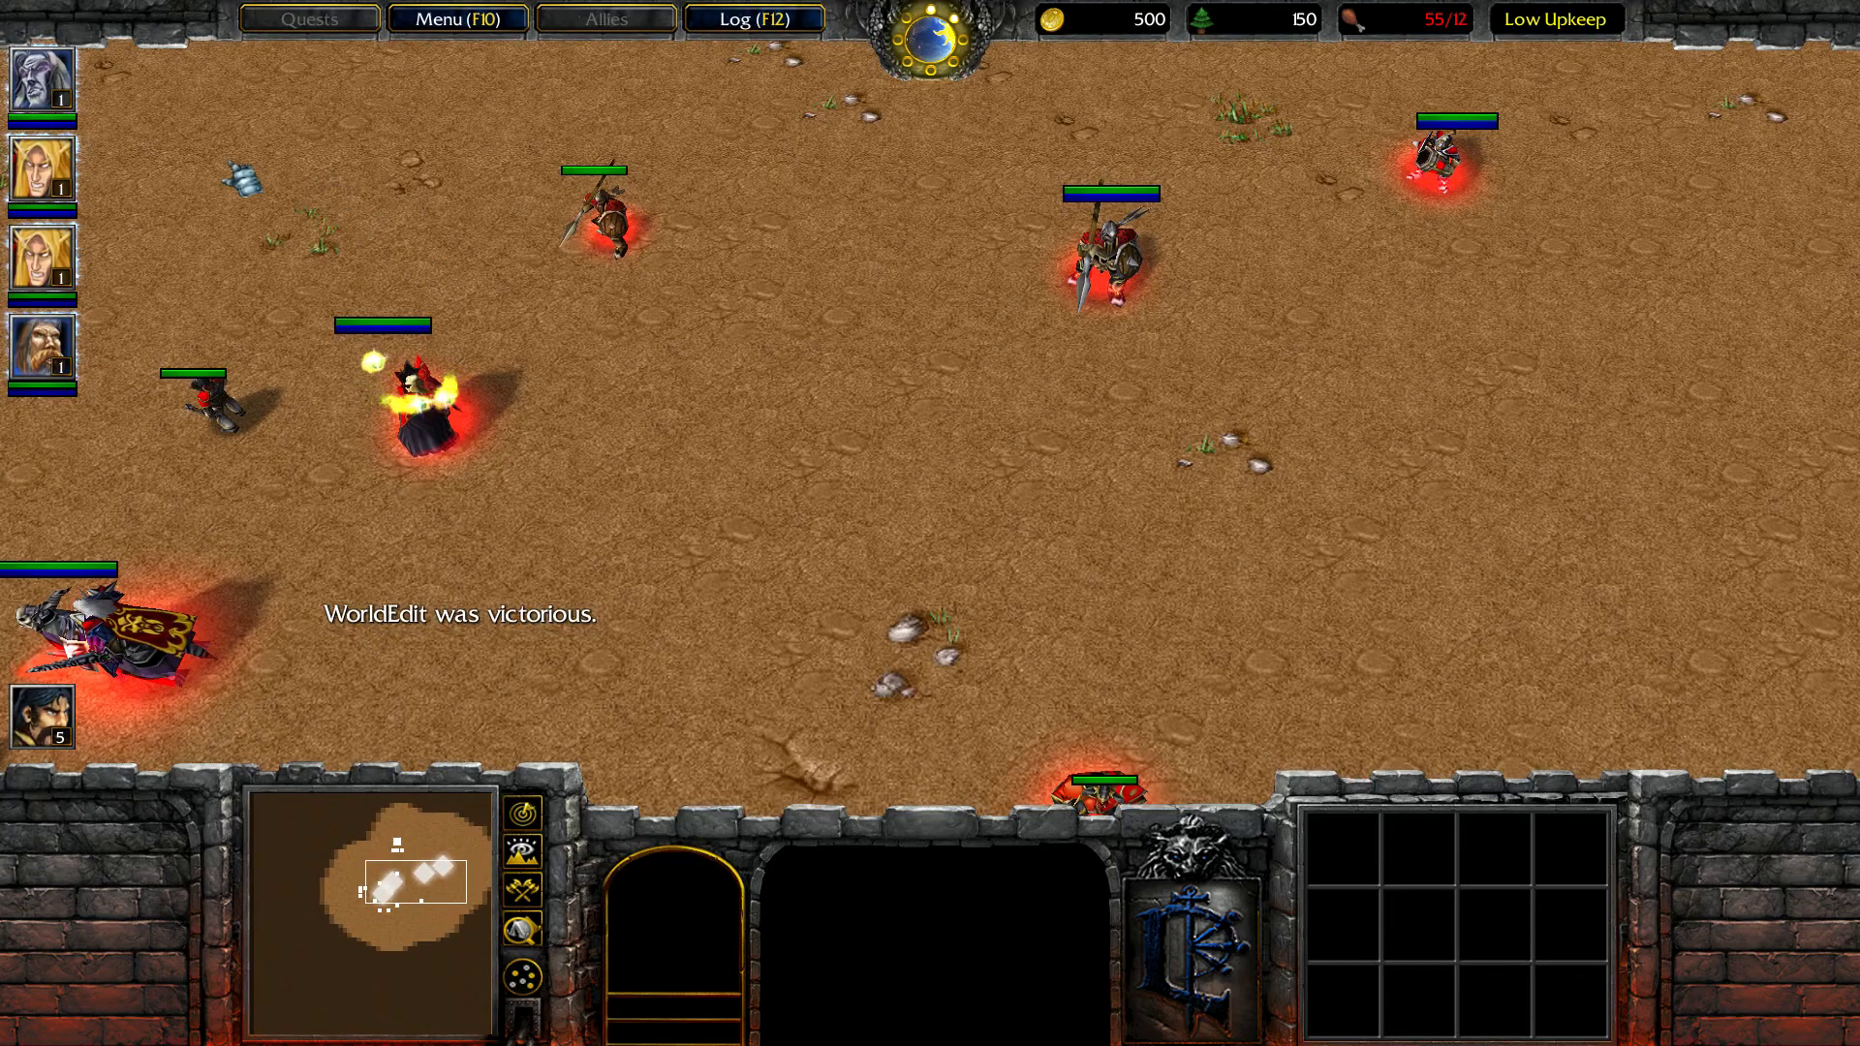
left_click_drag(112, 96, 1219, 957)
key("a")
left_click(1424, 157)
Send the second group of heroes toward the custom Paladin, and select the Paladin.
left_click_drag(243, 218, 698, 543)
right_click(893, 395)
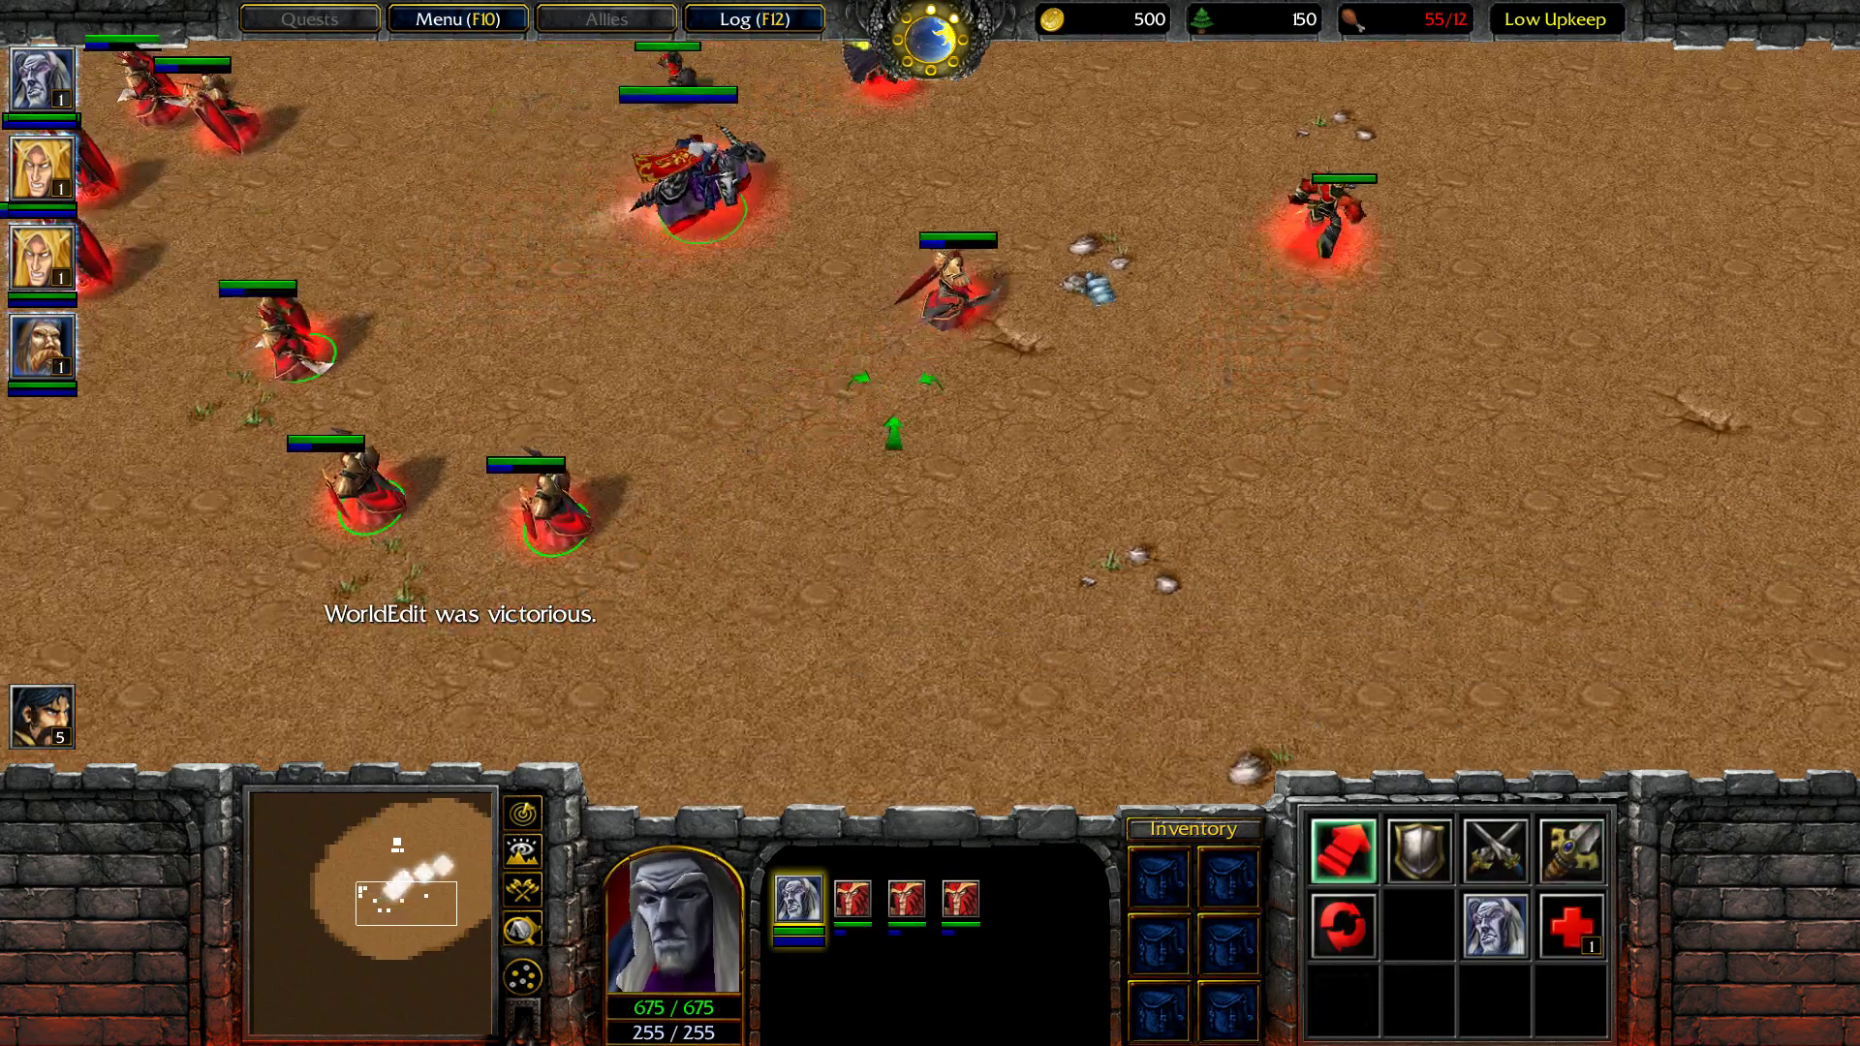
right_click(1247, 316)
left_click(1201, 204)
right_click(1272, 290)
right_click(903, 402)
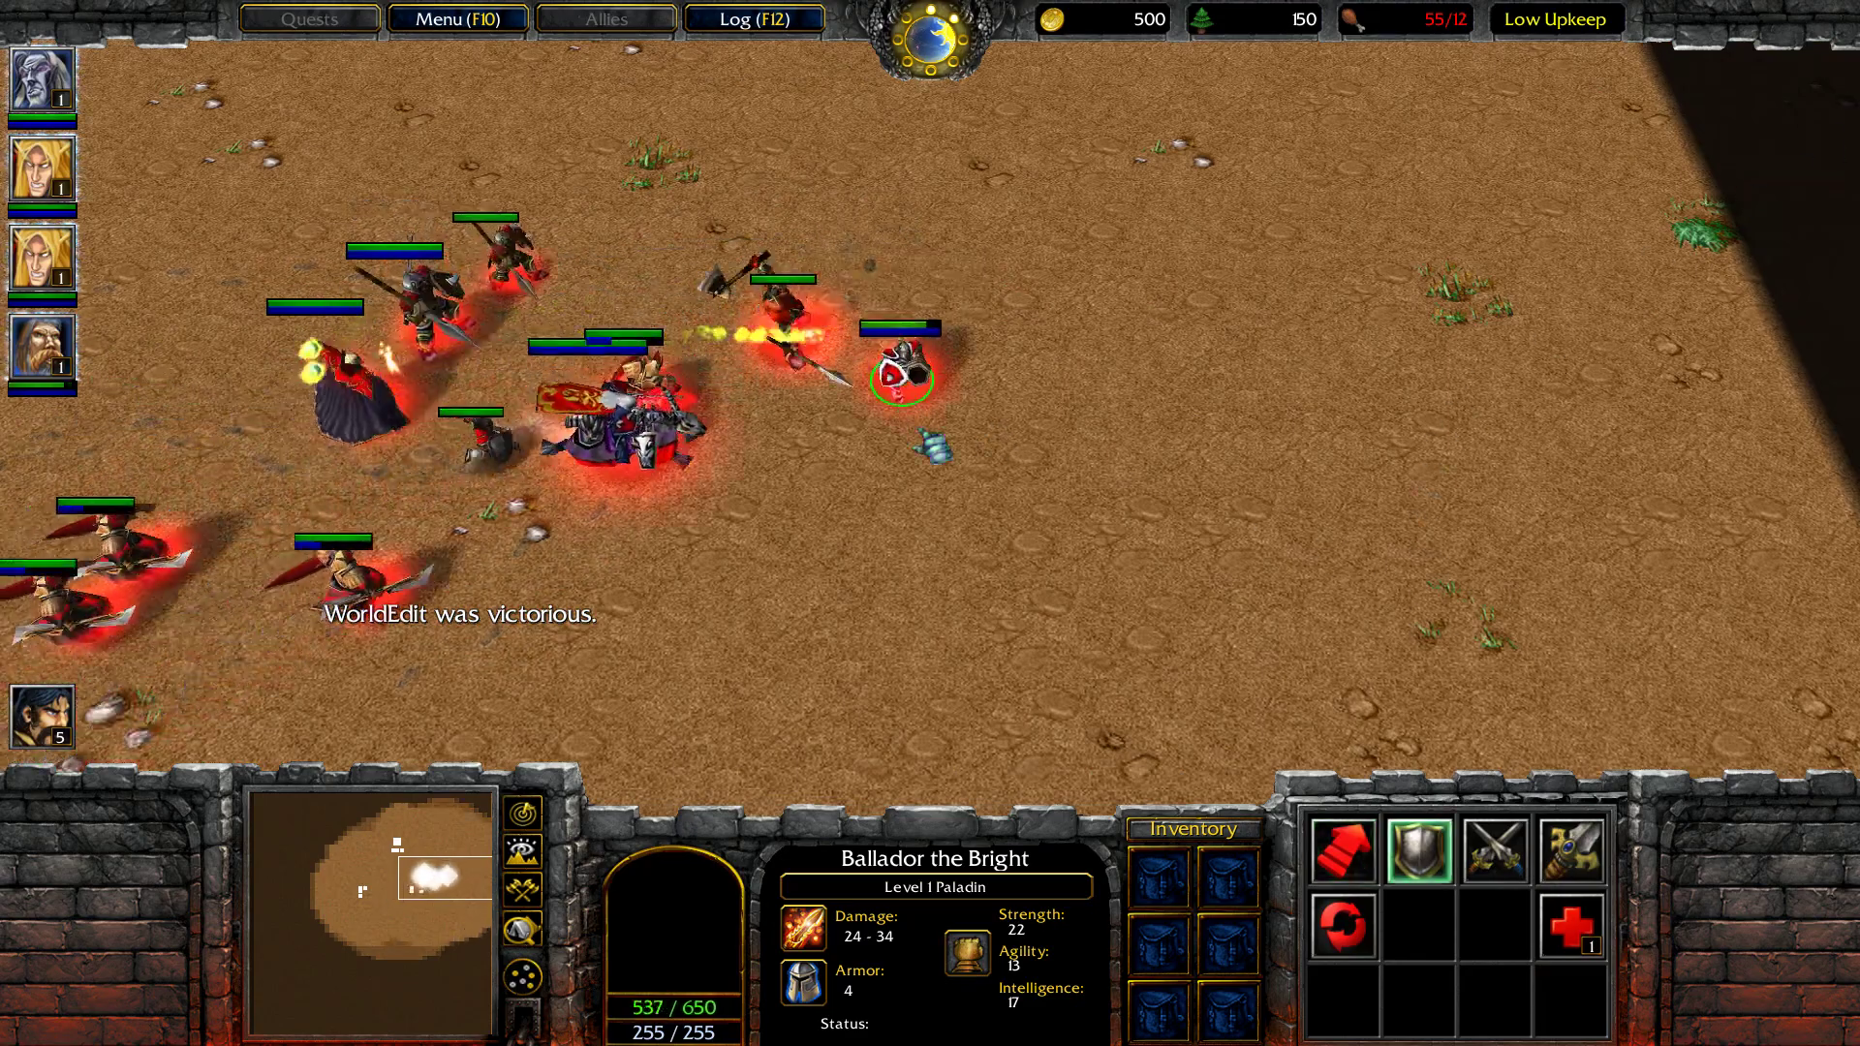
Examine the custom Paladin in the fight up close and watch its death and Dissipate animation.
scroll(921, 442, "up", 4)
scroll(929, 465, "down", 2)
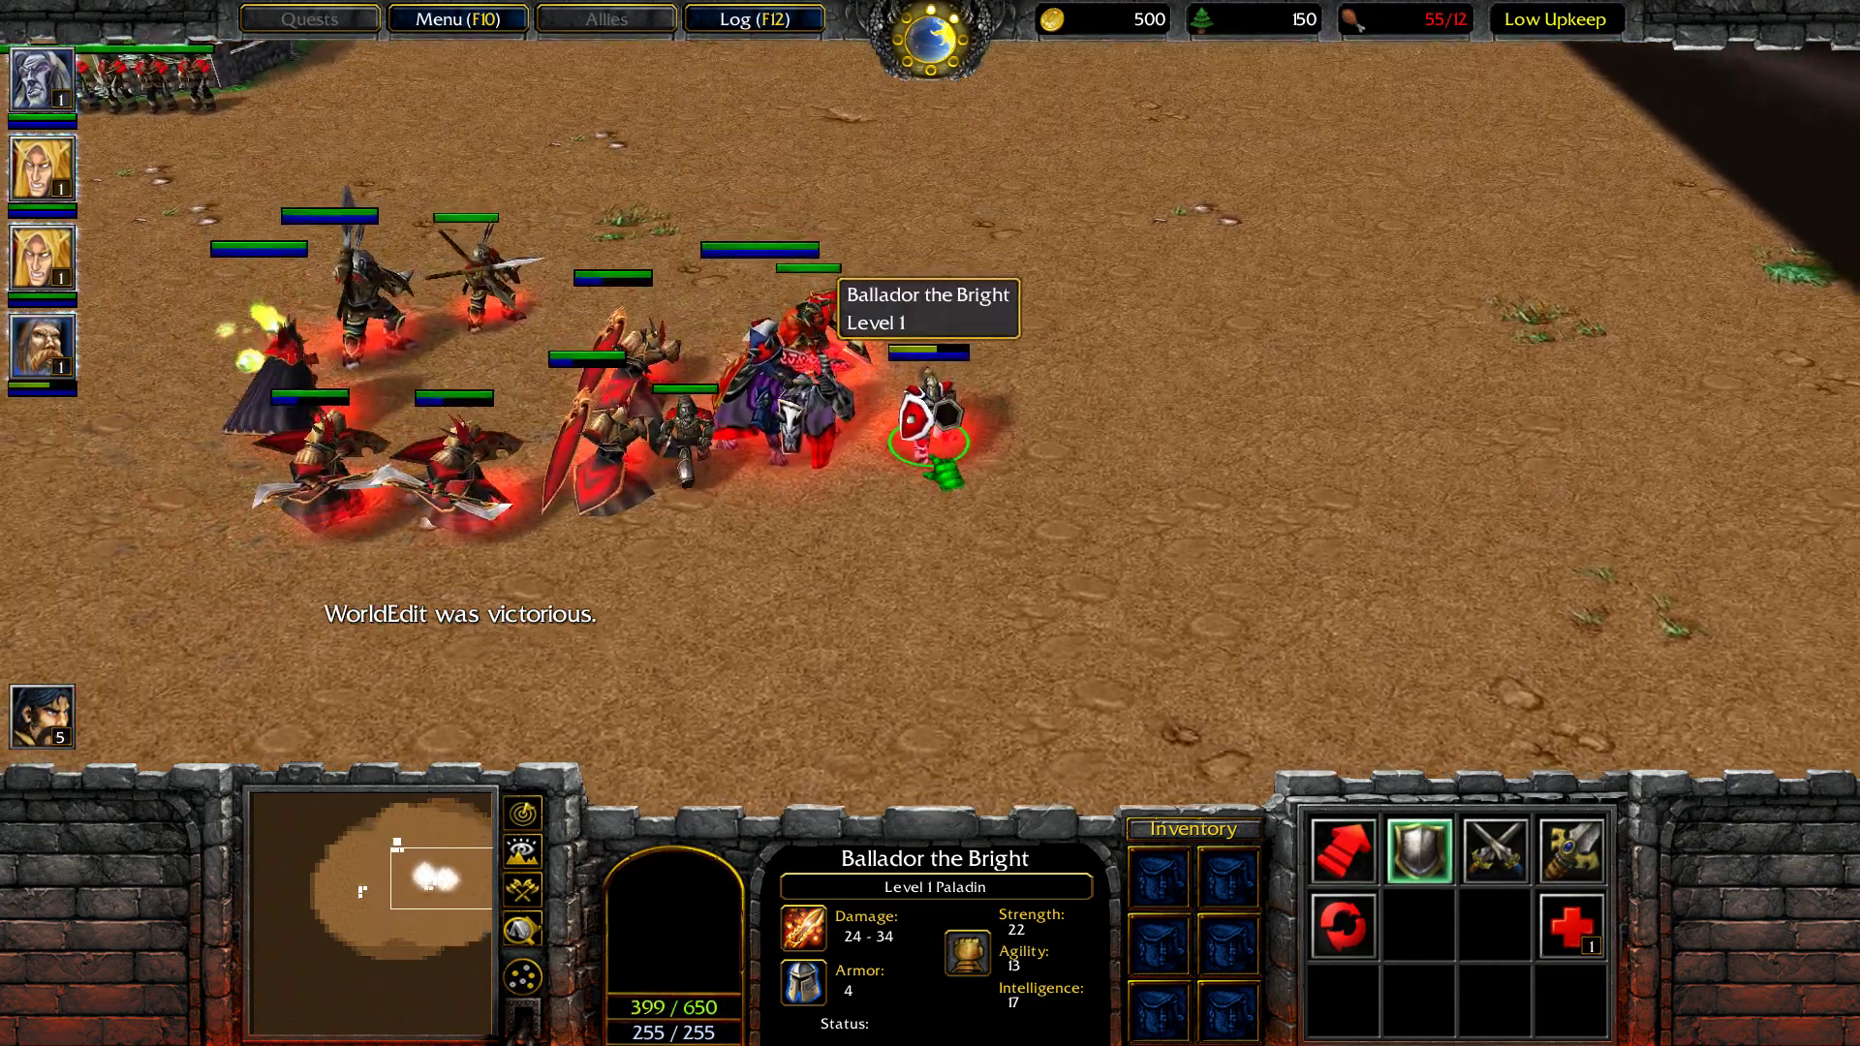
scroll(940, 473, "down", 3)
right_click(971, 538)
right_click(967, 609)
right_click(918, 582)
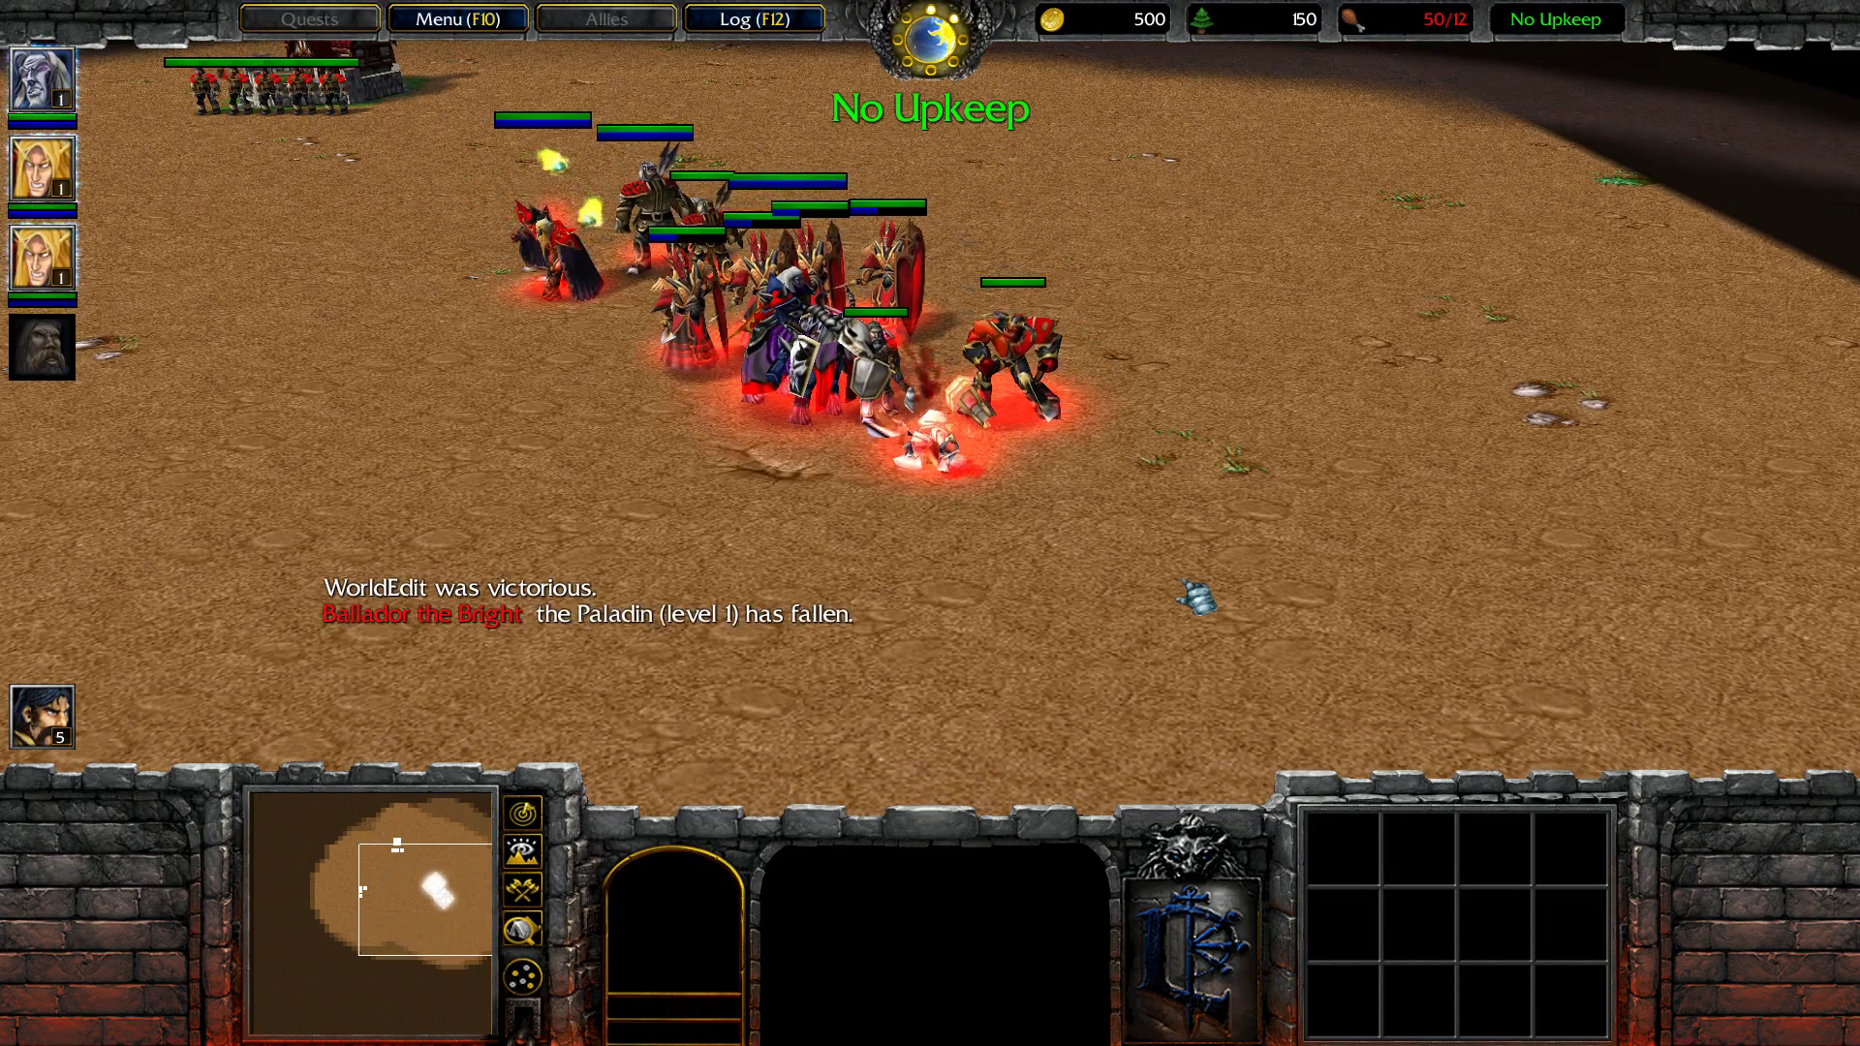
scroll(1182, 583, "down", 4)
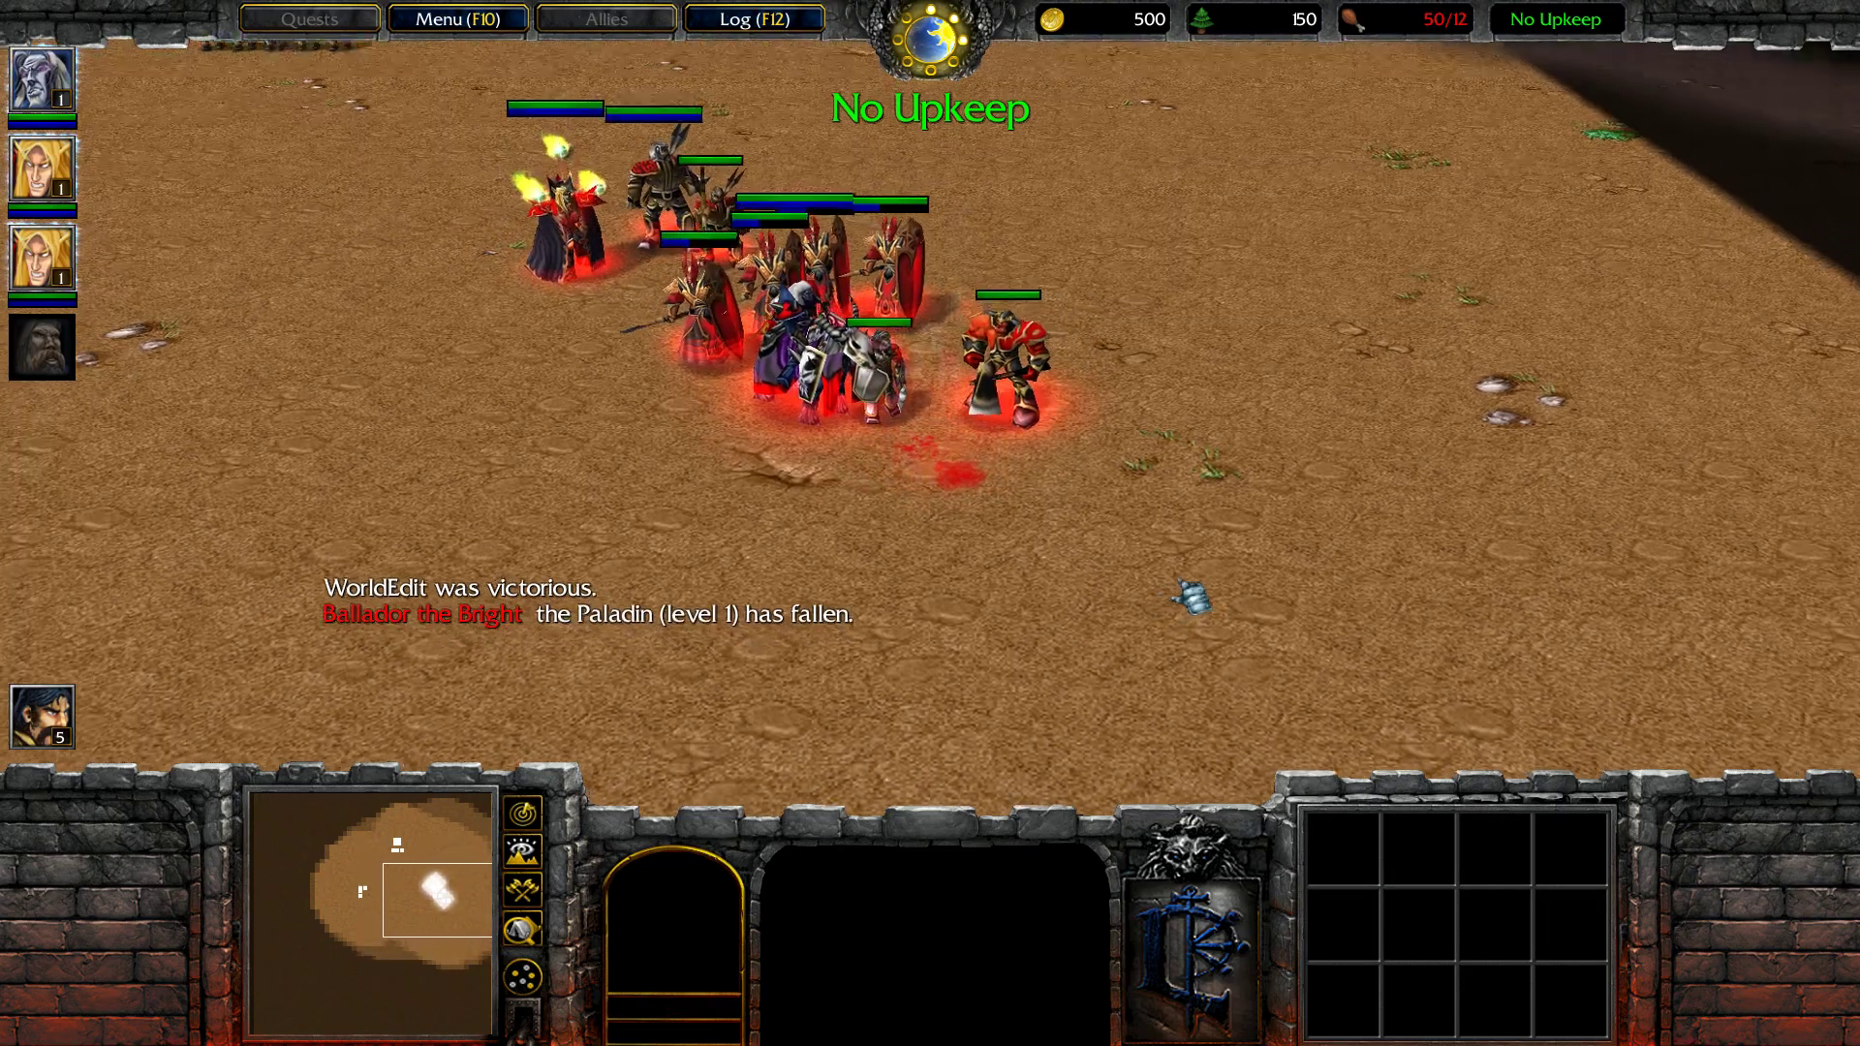
Quit the test game and return to the Model Editor.
key("F10")
key("e")
key("x")
left_click(822, 514)
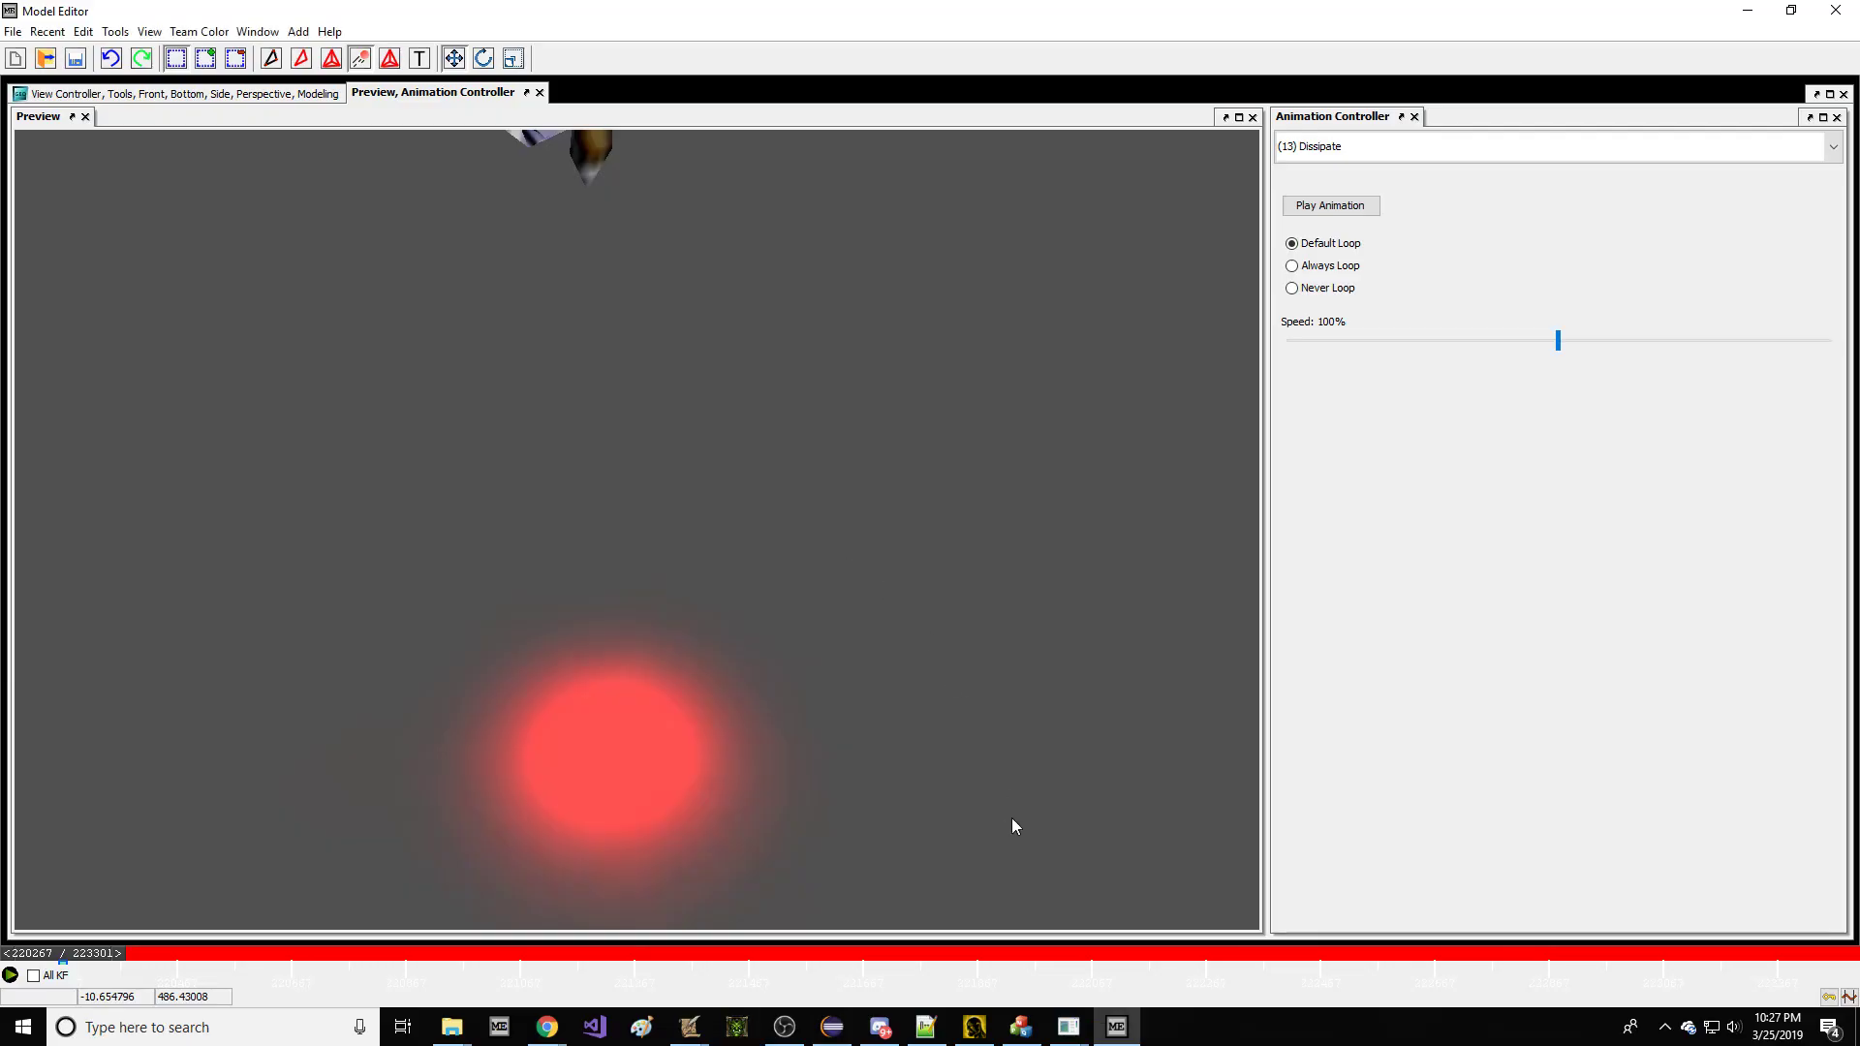
Check the SNDXDFOO event object among the model's components, and close the component editor without applying changes.
left_click(14, 32)
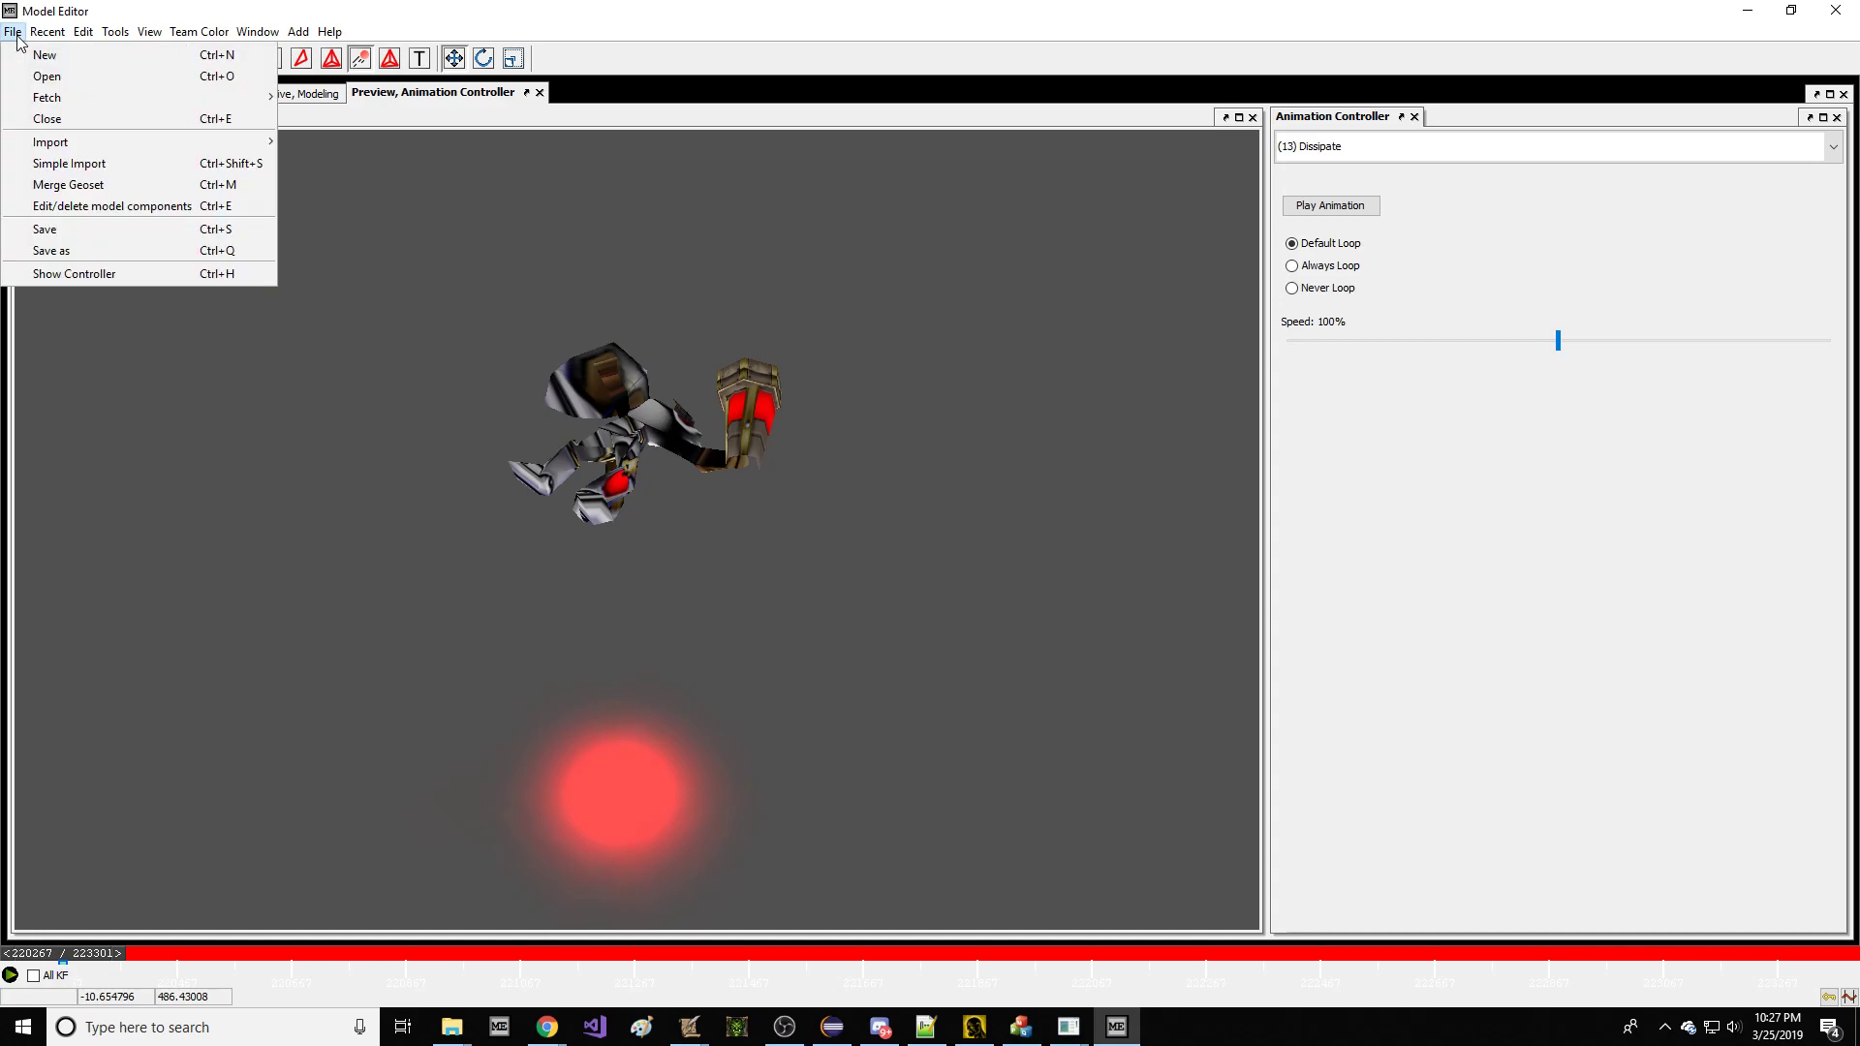
left_click(97, 205)
left_click(734, 168)
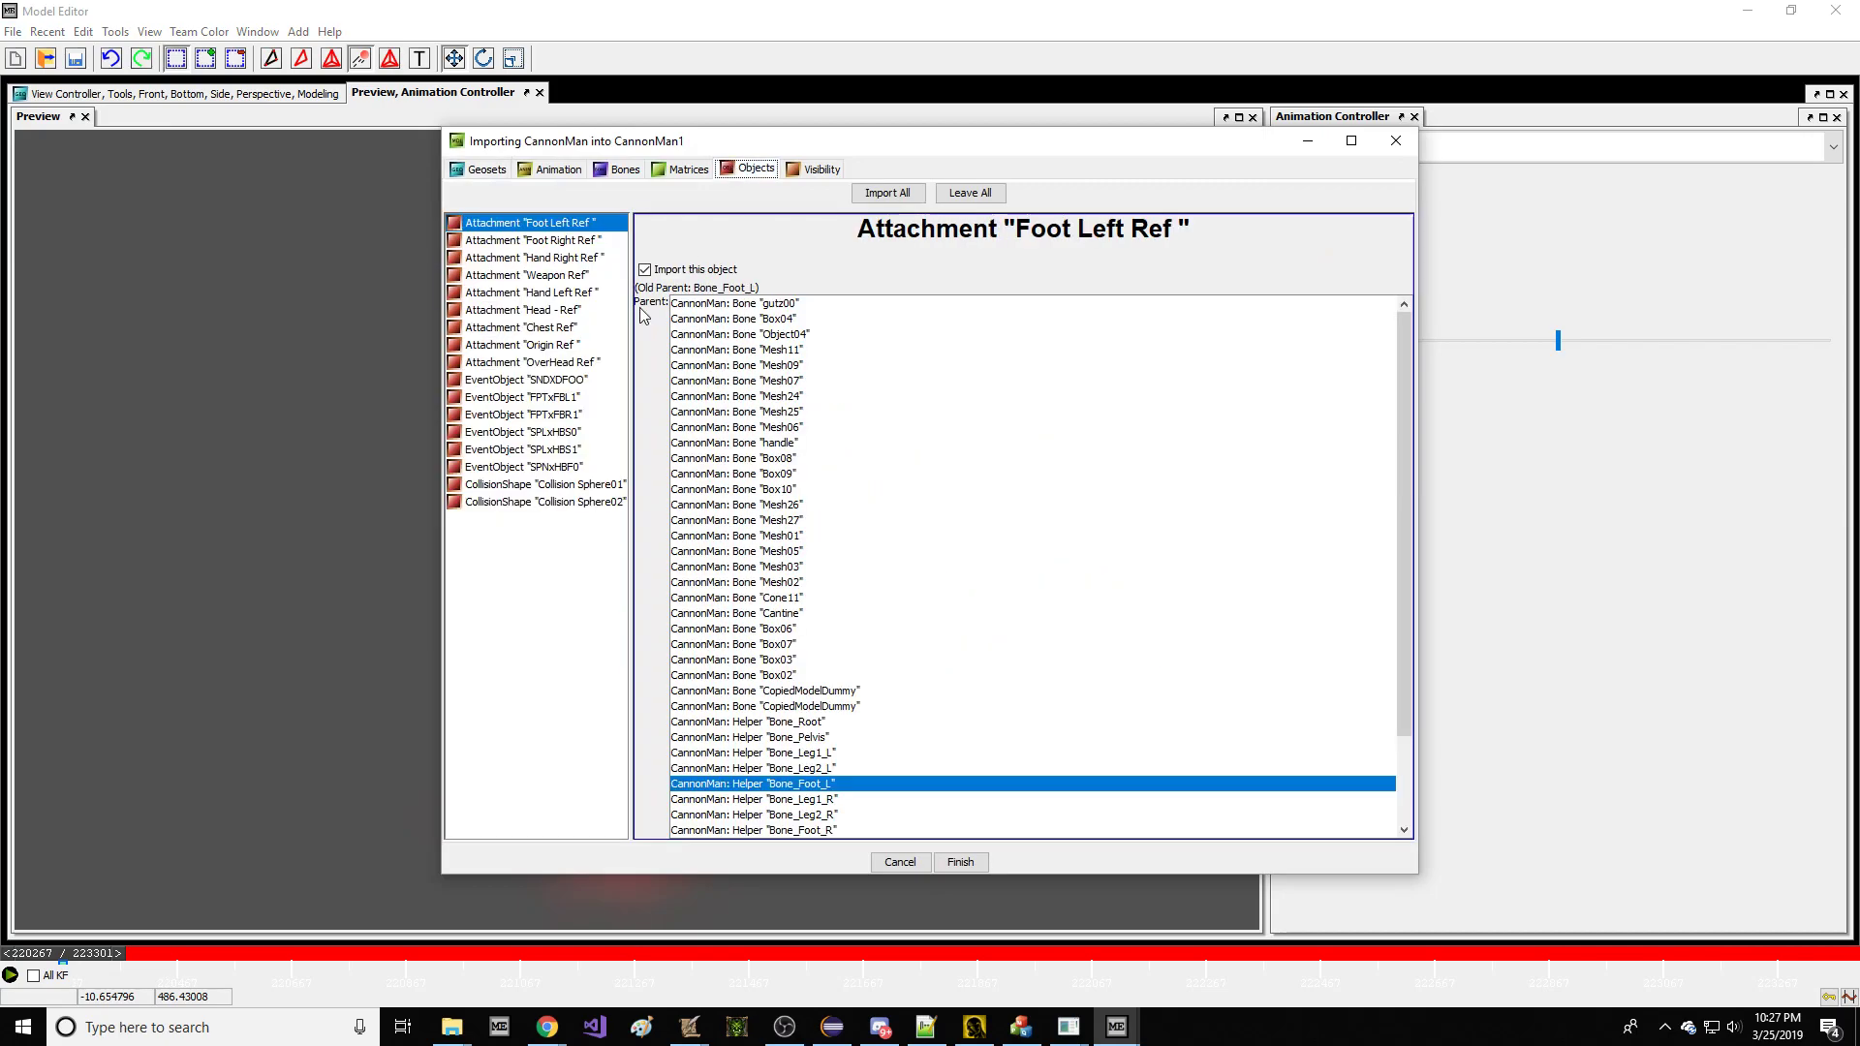
left_click(582, 381)
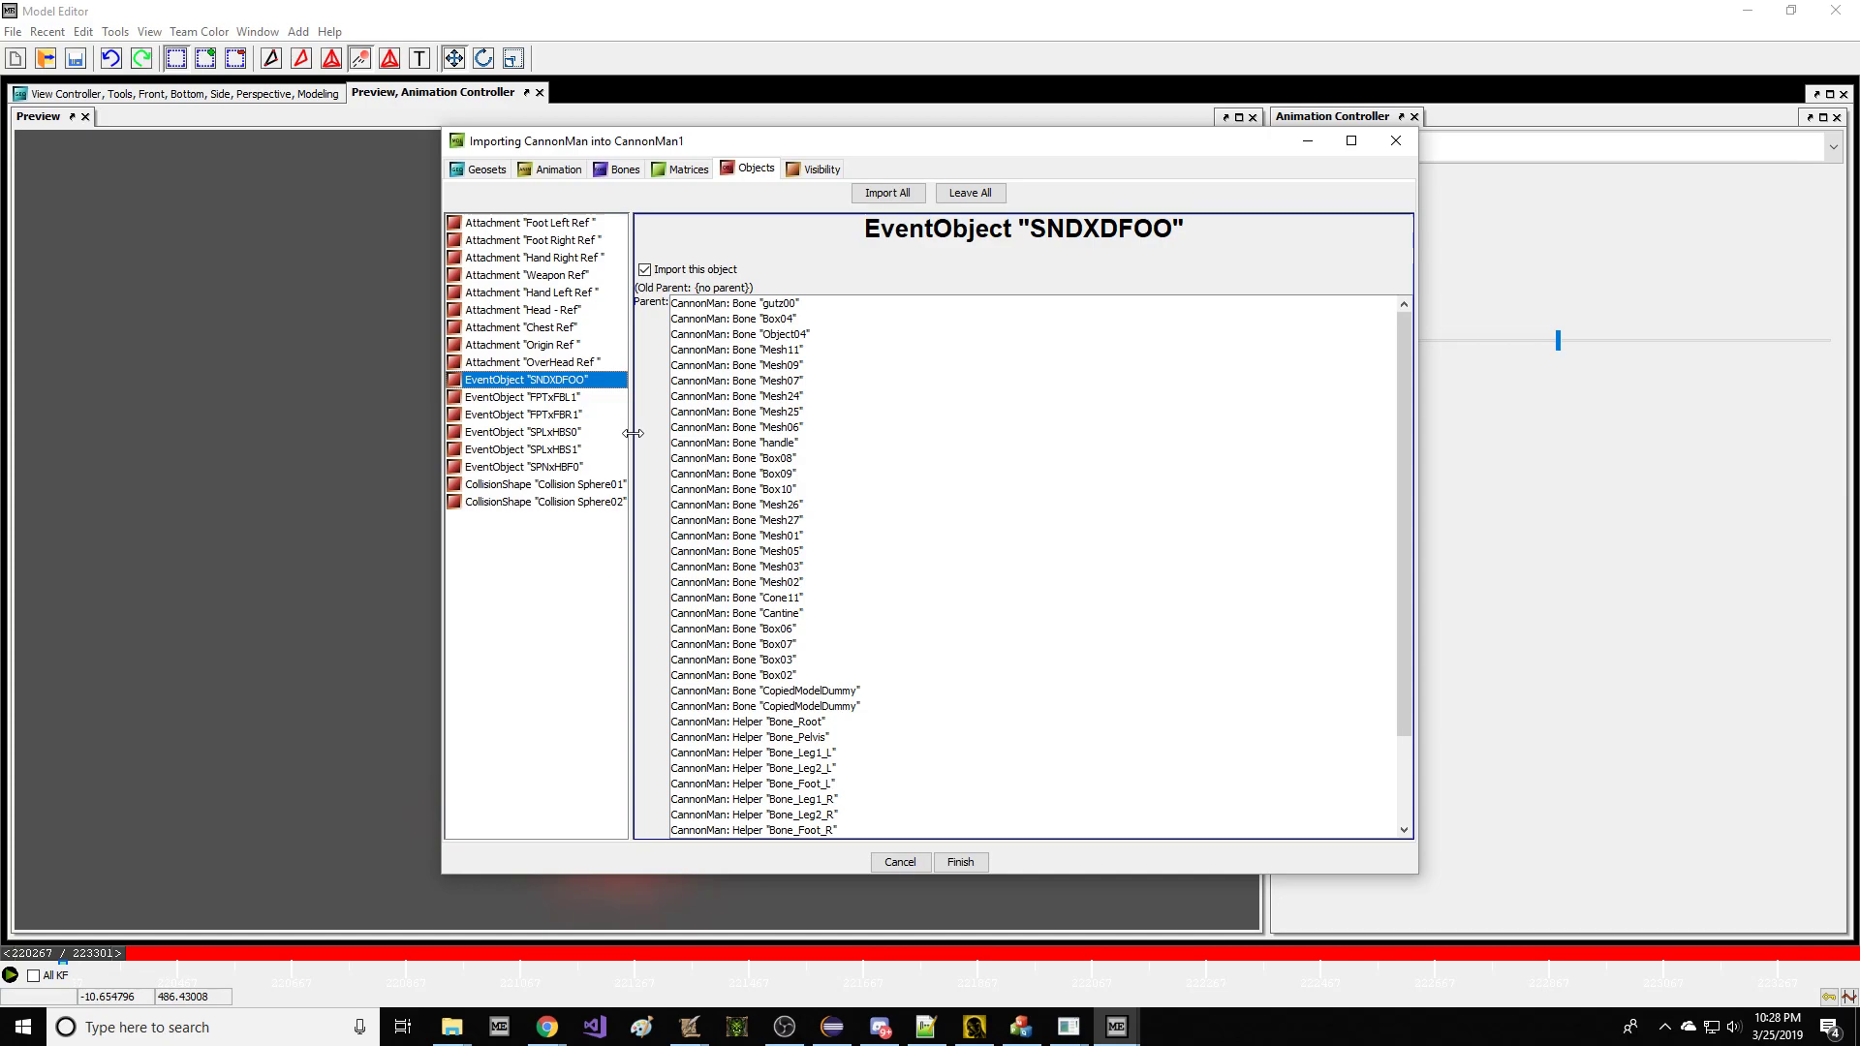
left_click(903, 861)
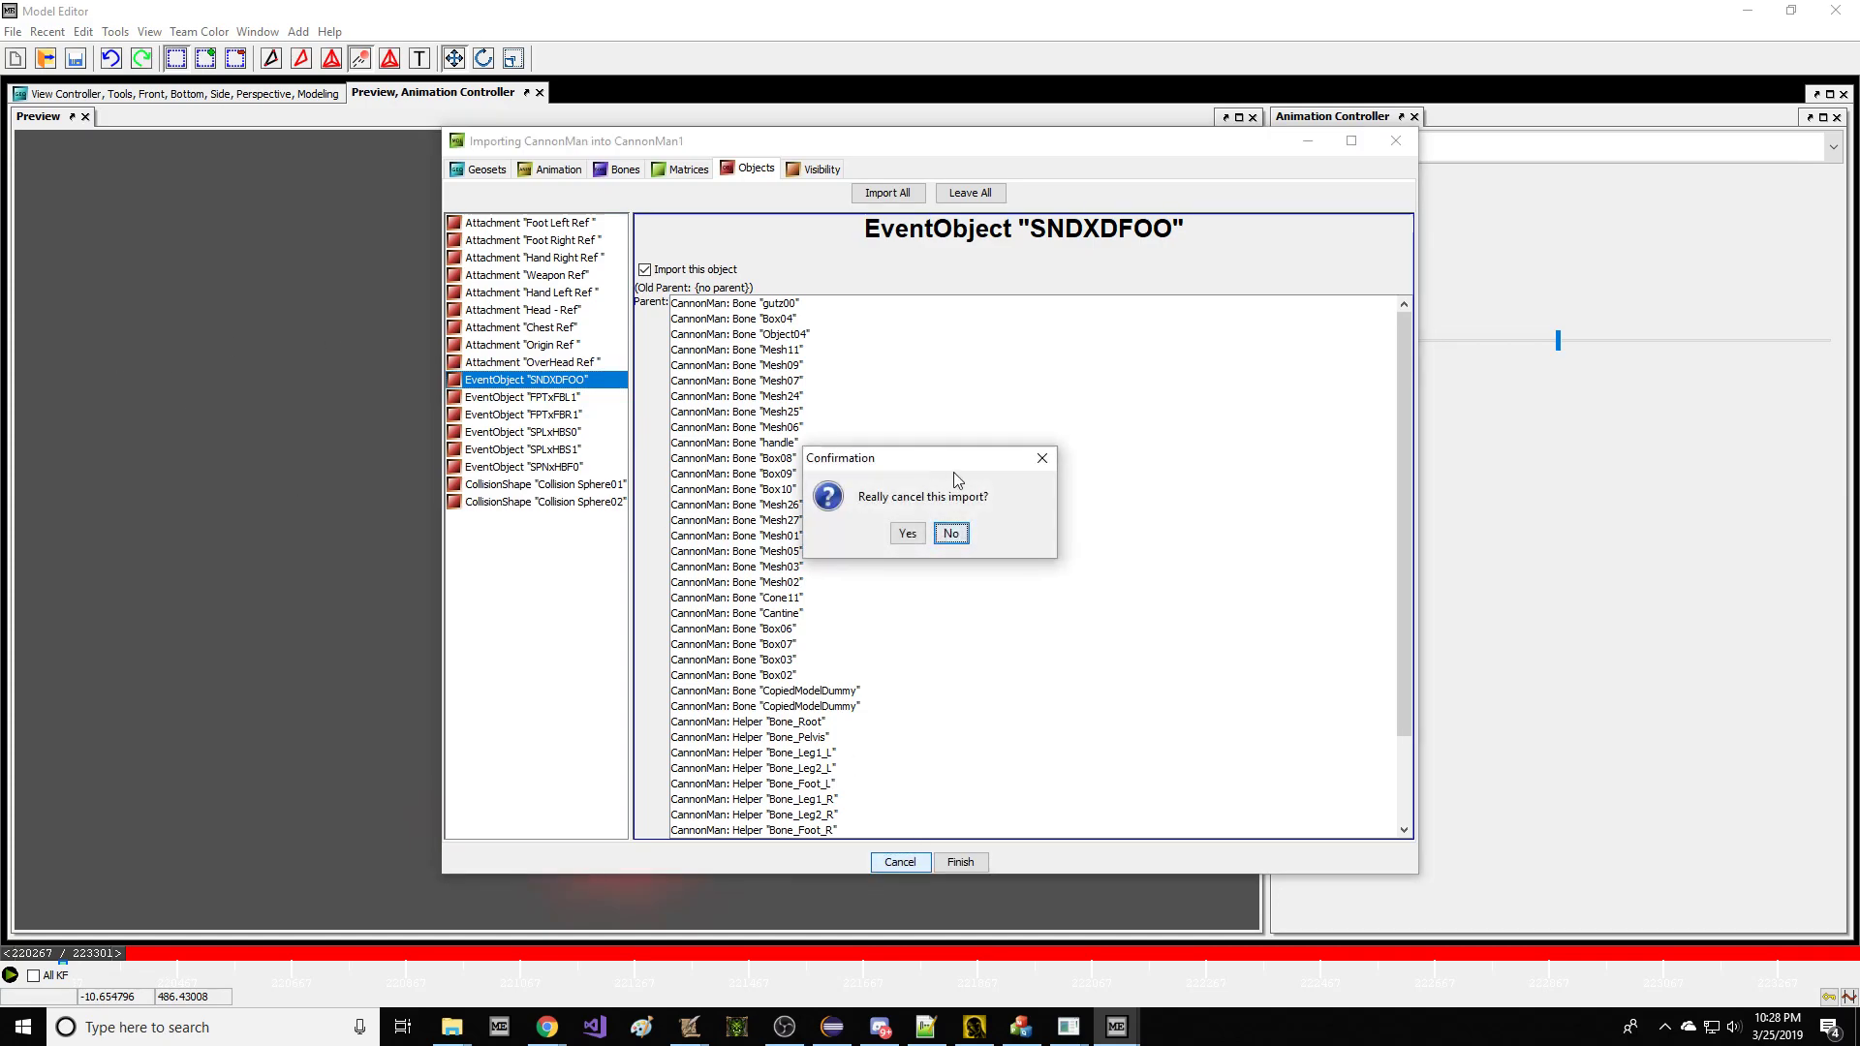
left_click(923, 531)
Save the model as CannonMan in the Warcraft III Model Files (.mdl) format.
left_click(14, 32)
left_click(58, 250)
left_click(918, 709)
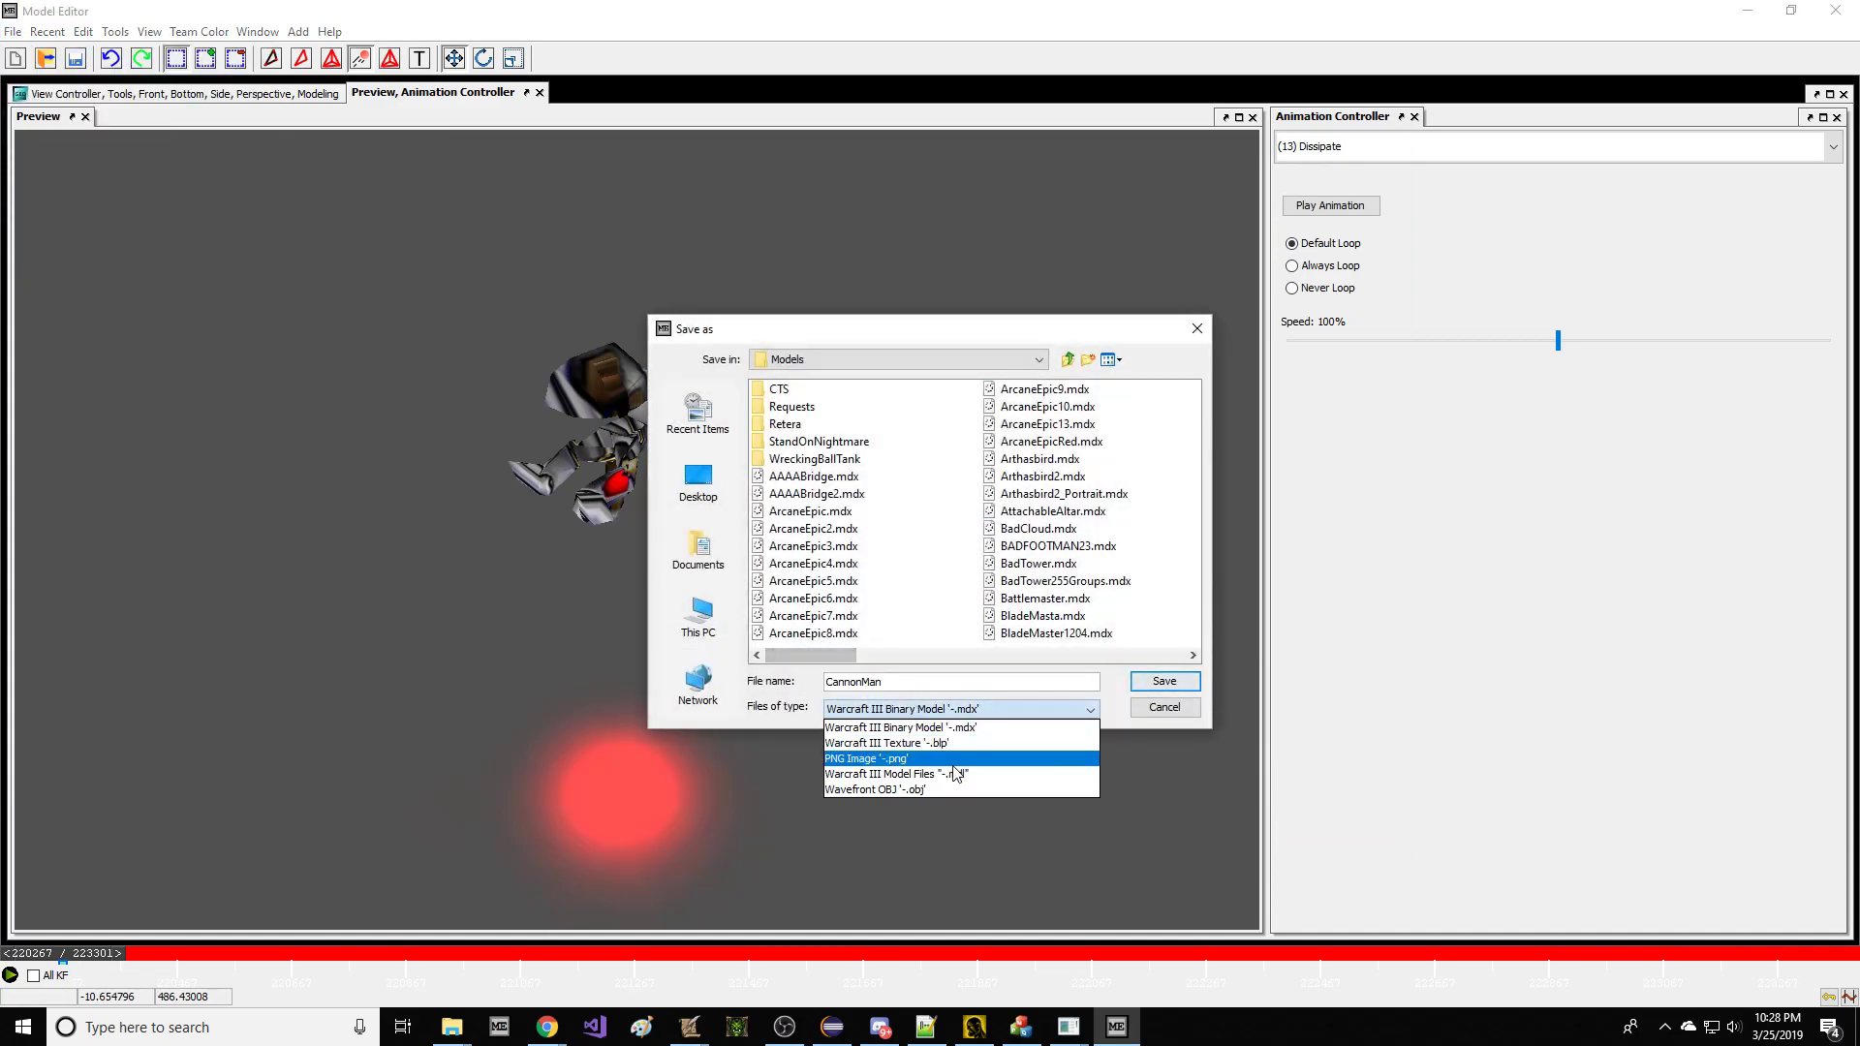
left_click(945, 760)
left_click(920, 709)
left_click(944, 774)
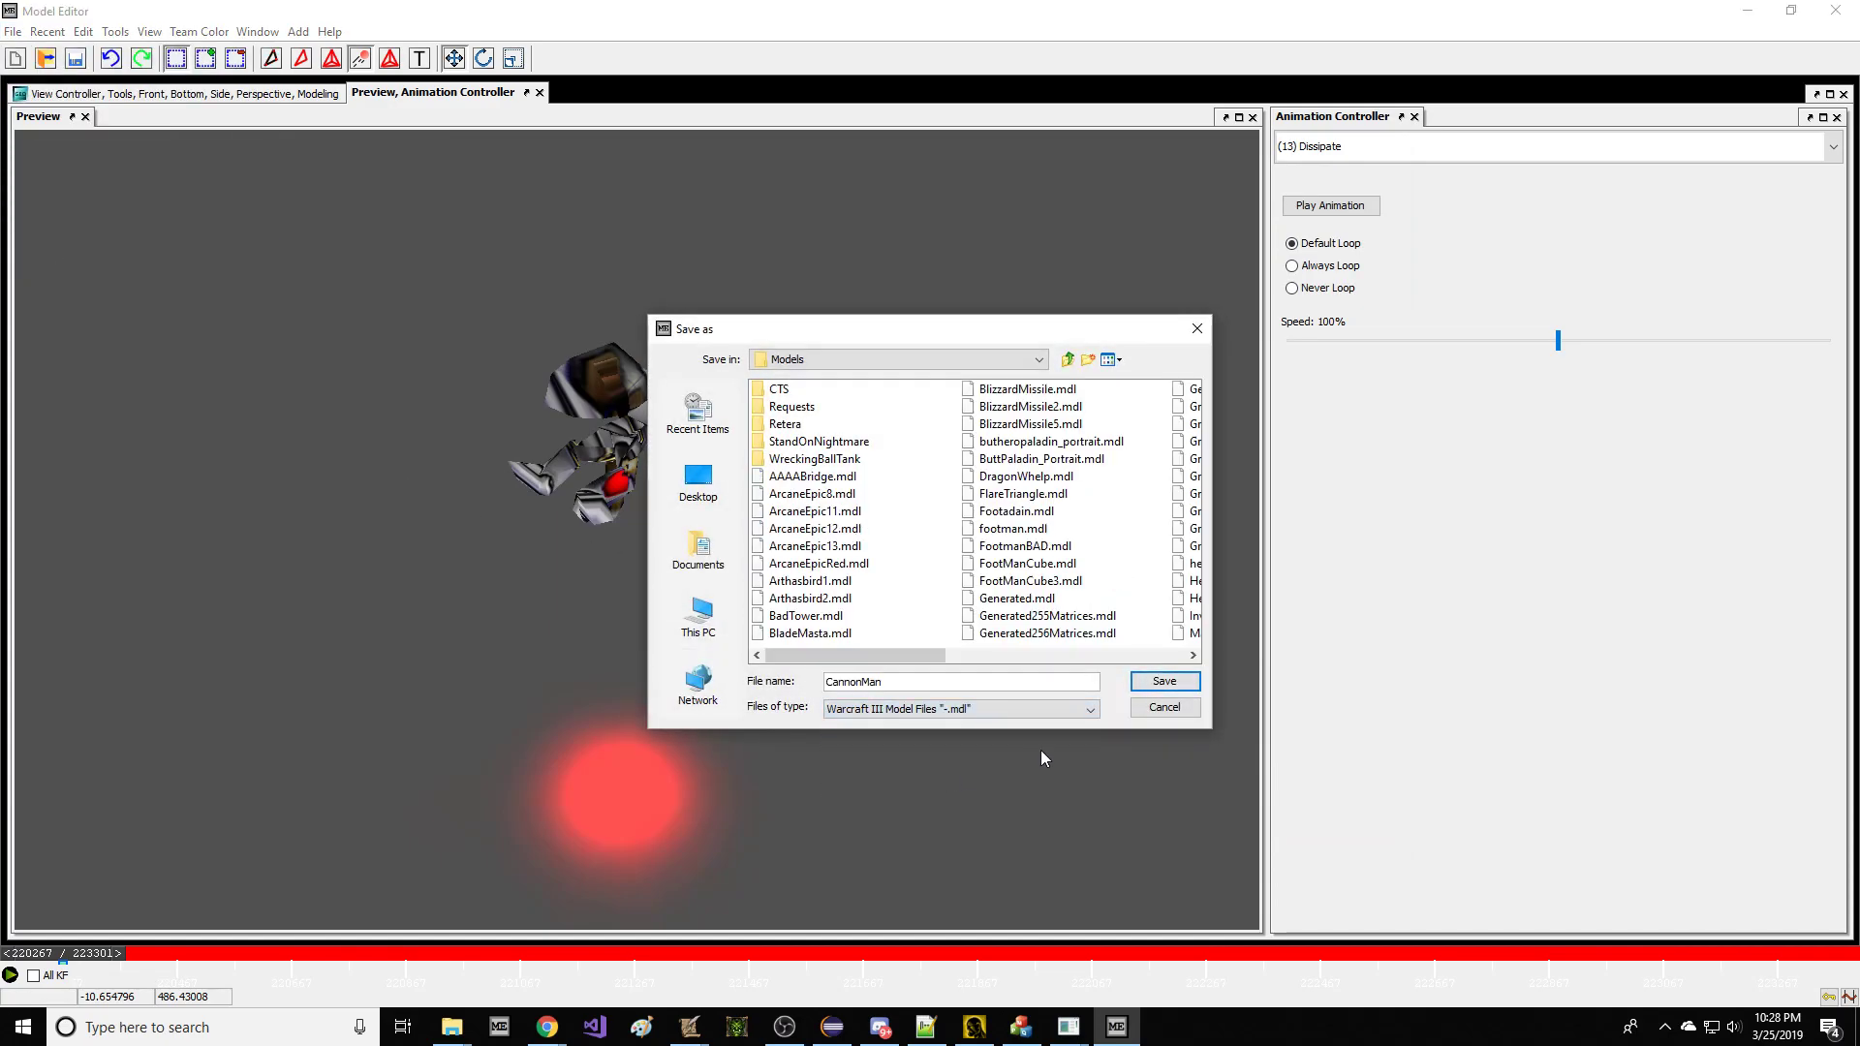
left_click(1149, 690)
Find CannonMan.mdl in the Models folder under Documents\Warcraft III and open it for editing in Notepad++.
mouse_move(453, 1025)
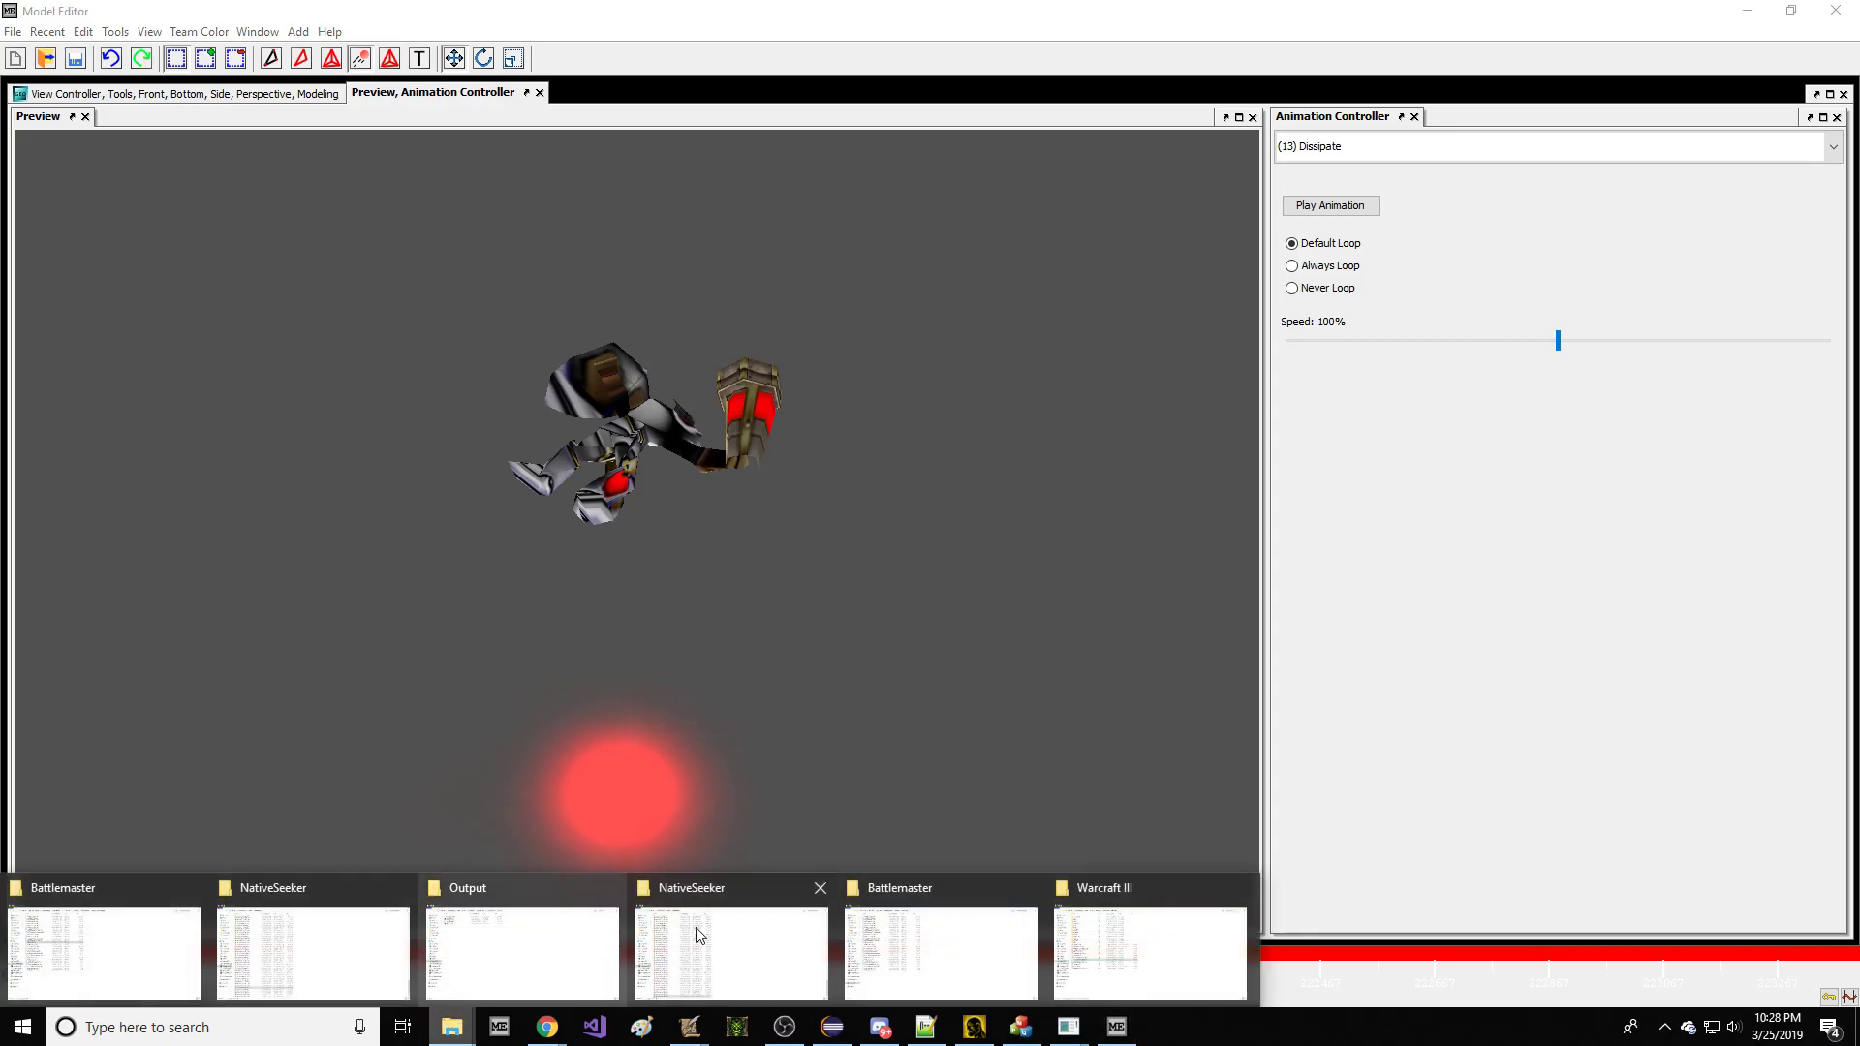
left_click(191, 958)
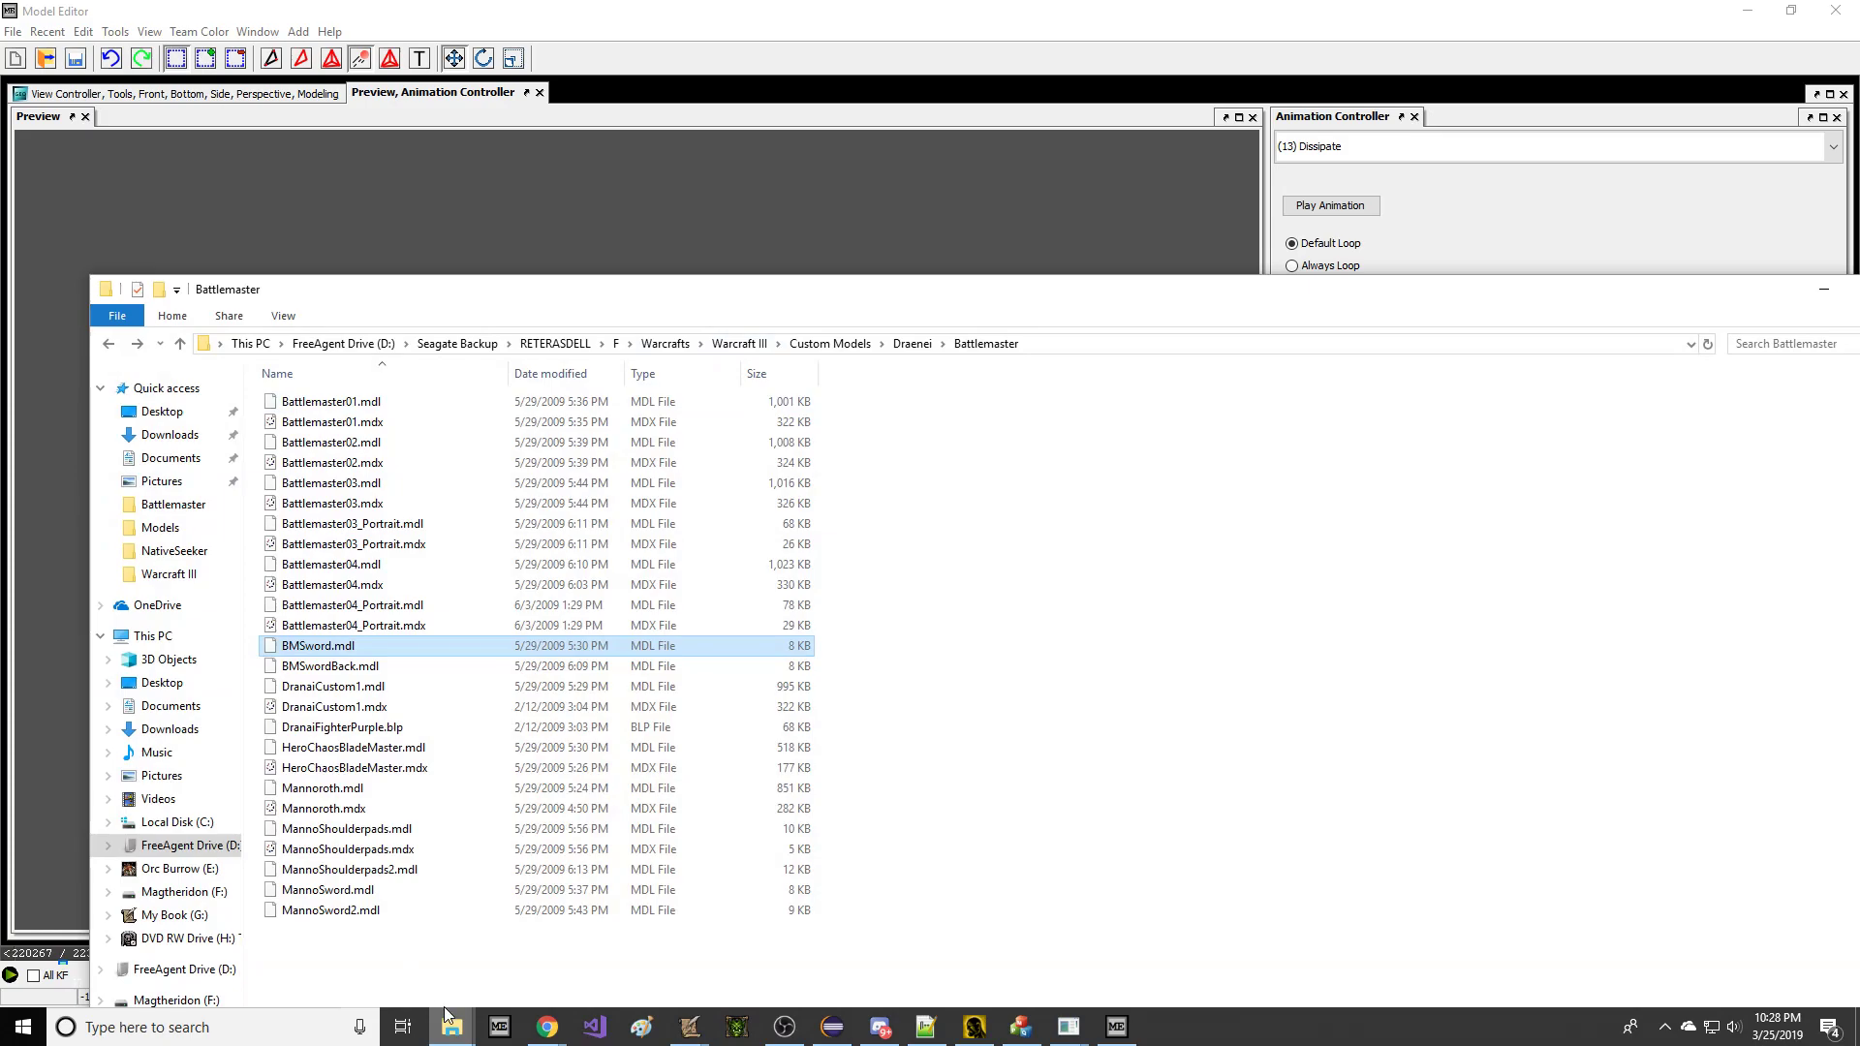
mouse_move(452, 1025)
mouse_move(705, 938)
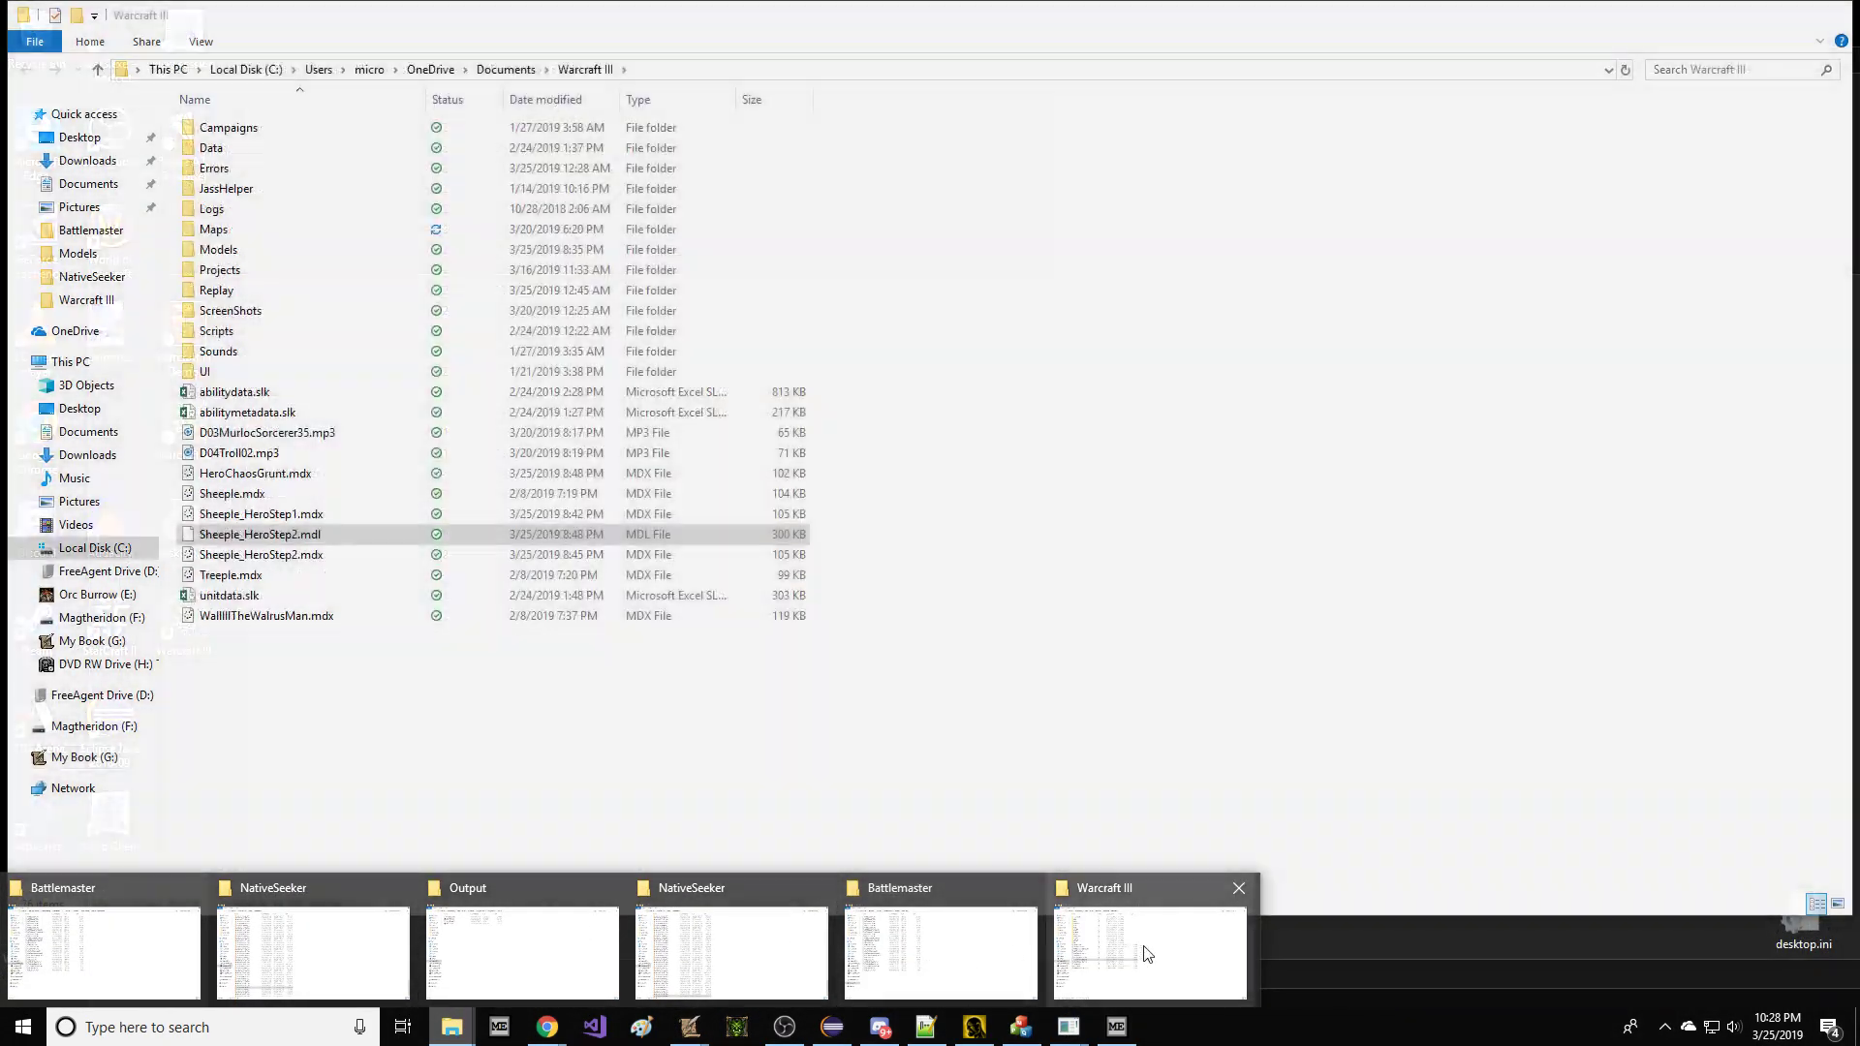
left_click(1146, 950)
double_click(296, 250)
scroll(298, 257, "down", 12)
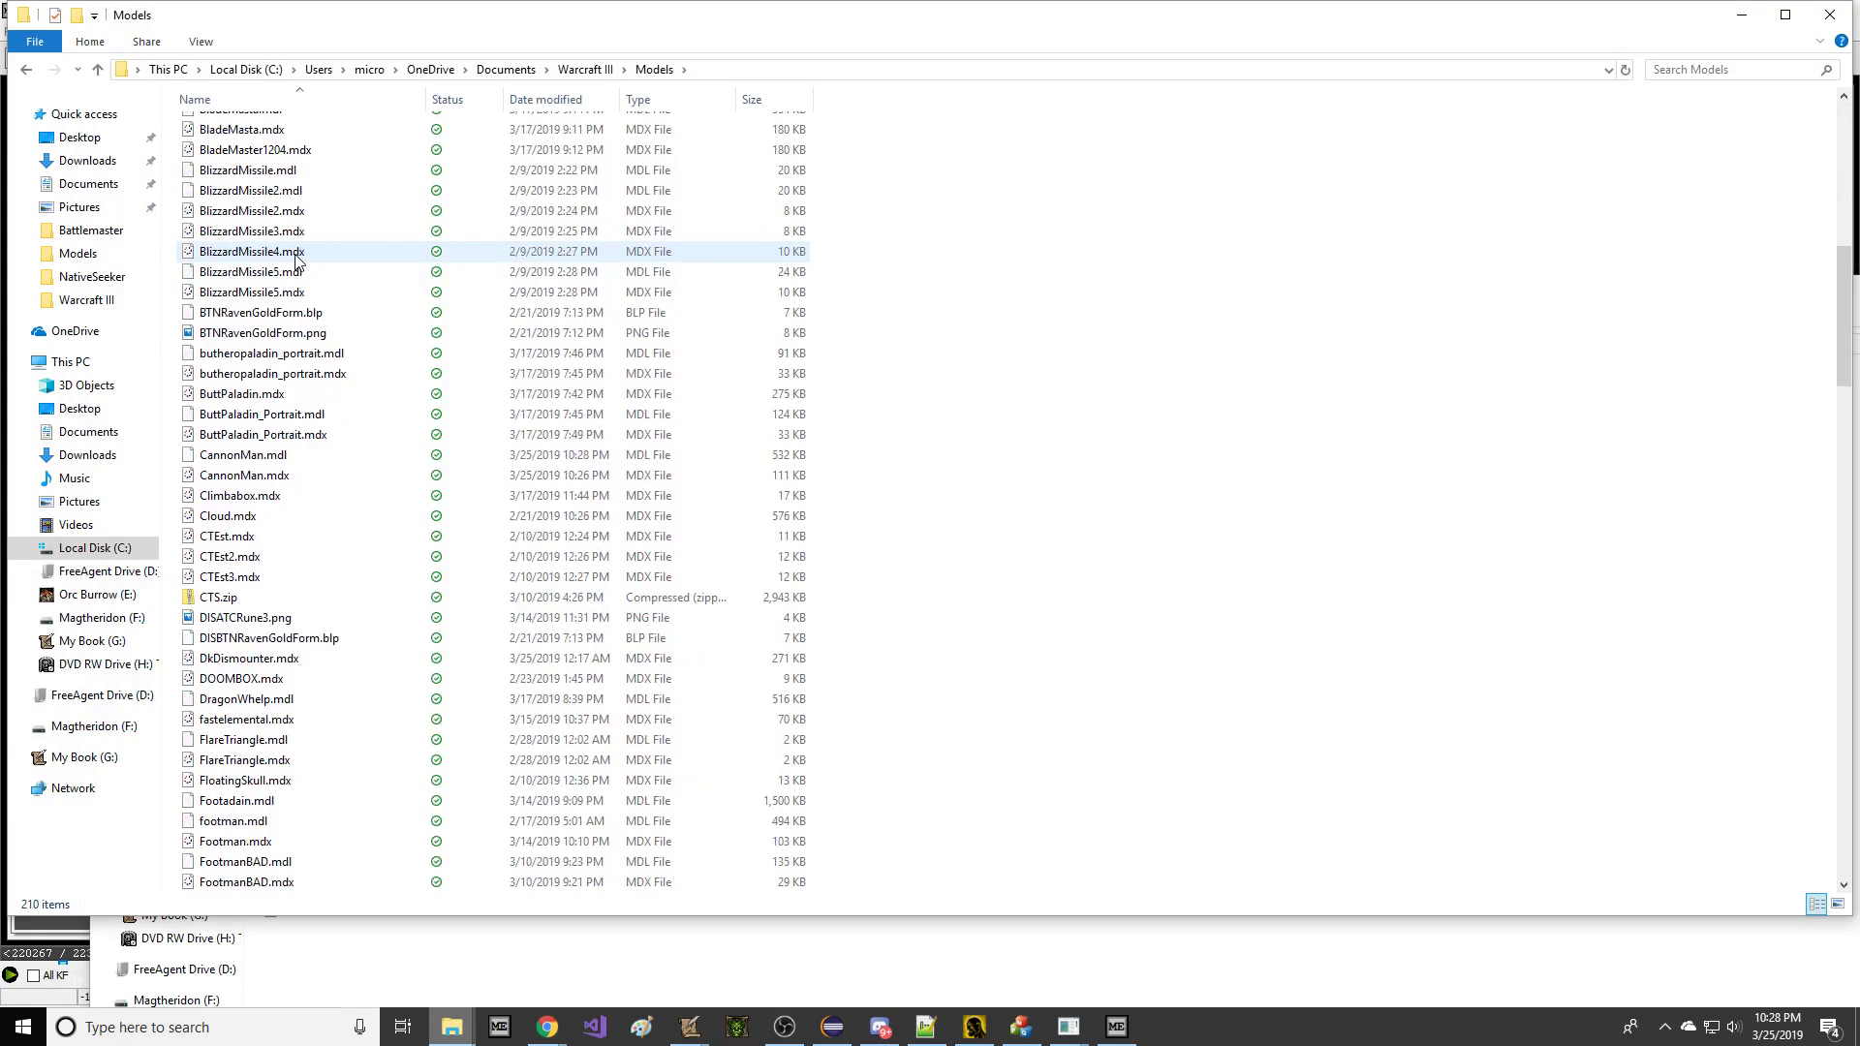
right_click(280, 457)
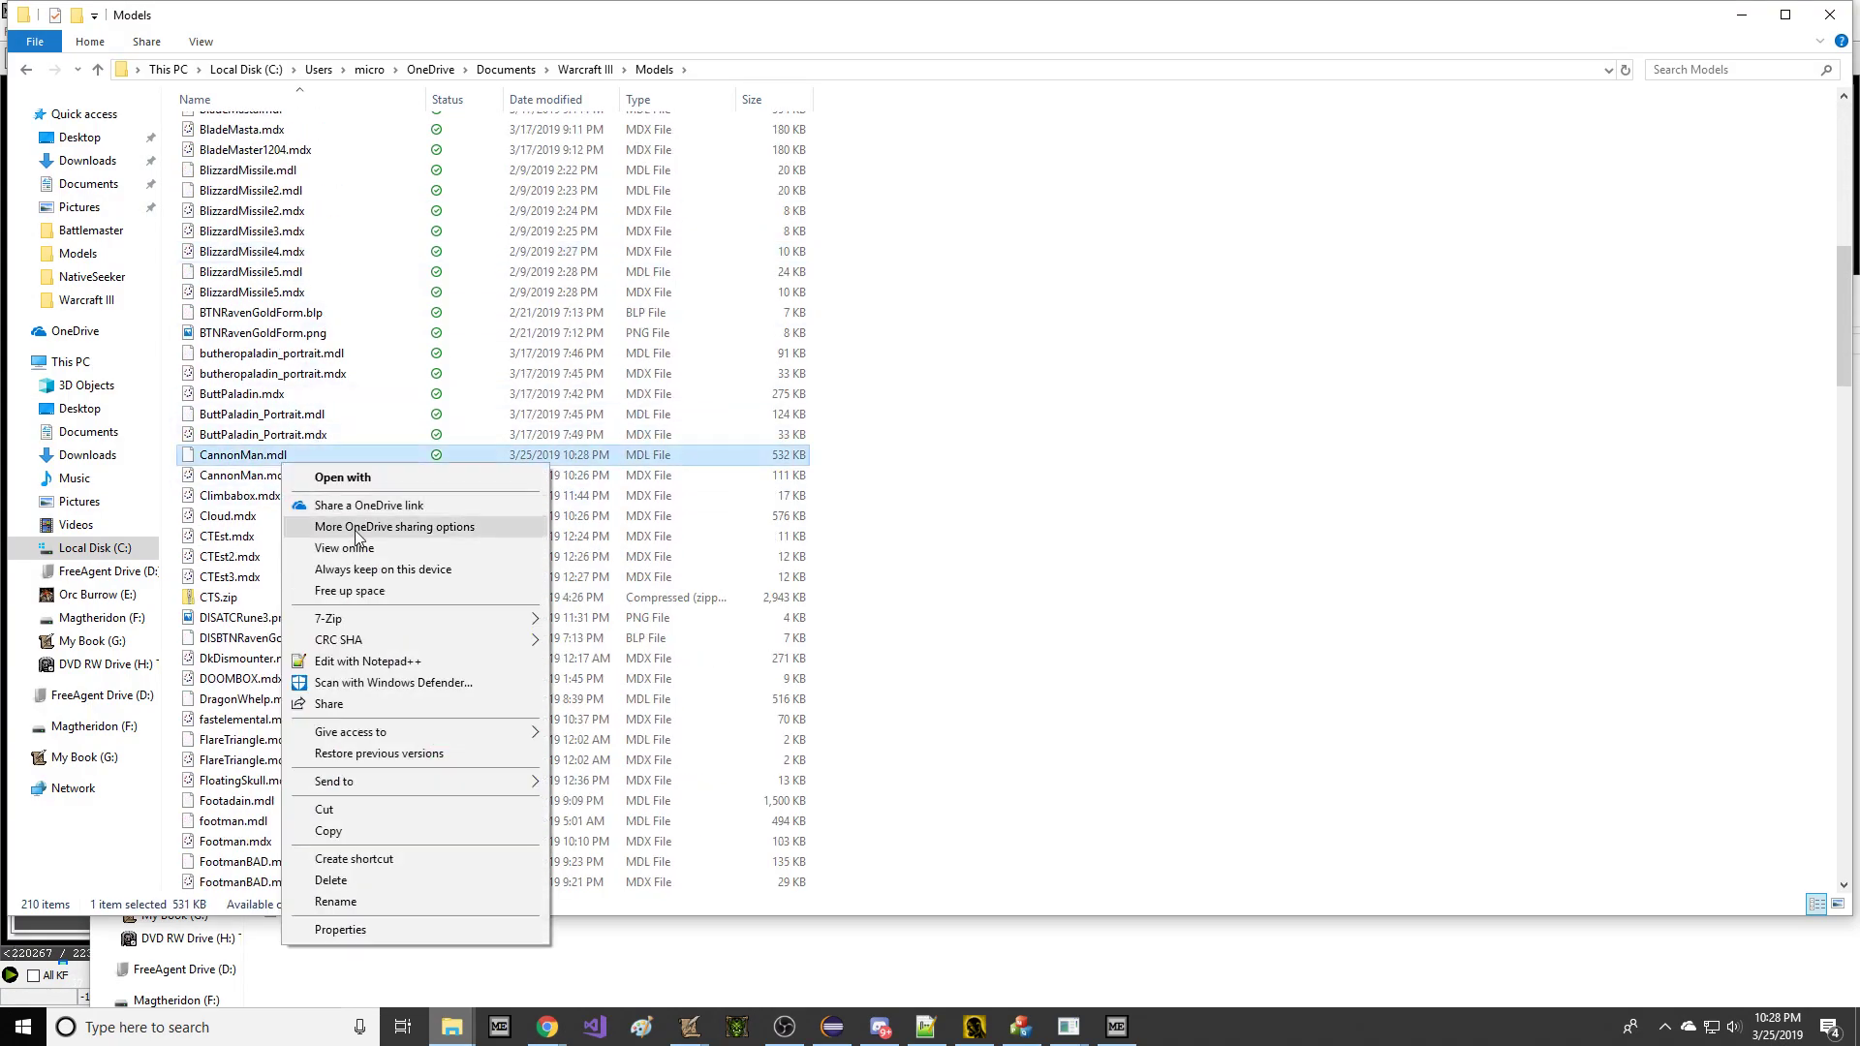
left_click(415, 665)
Search the model text for DFOO and delete the 220267 track entry from the SNDXDFOO event object.
left_click(620, 520)
scroll(620, 520, "down", 10)
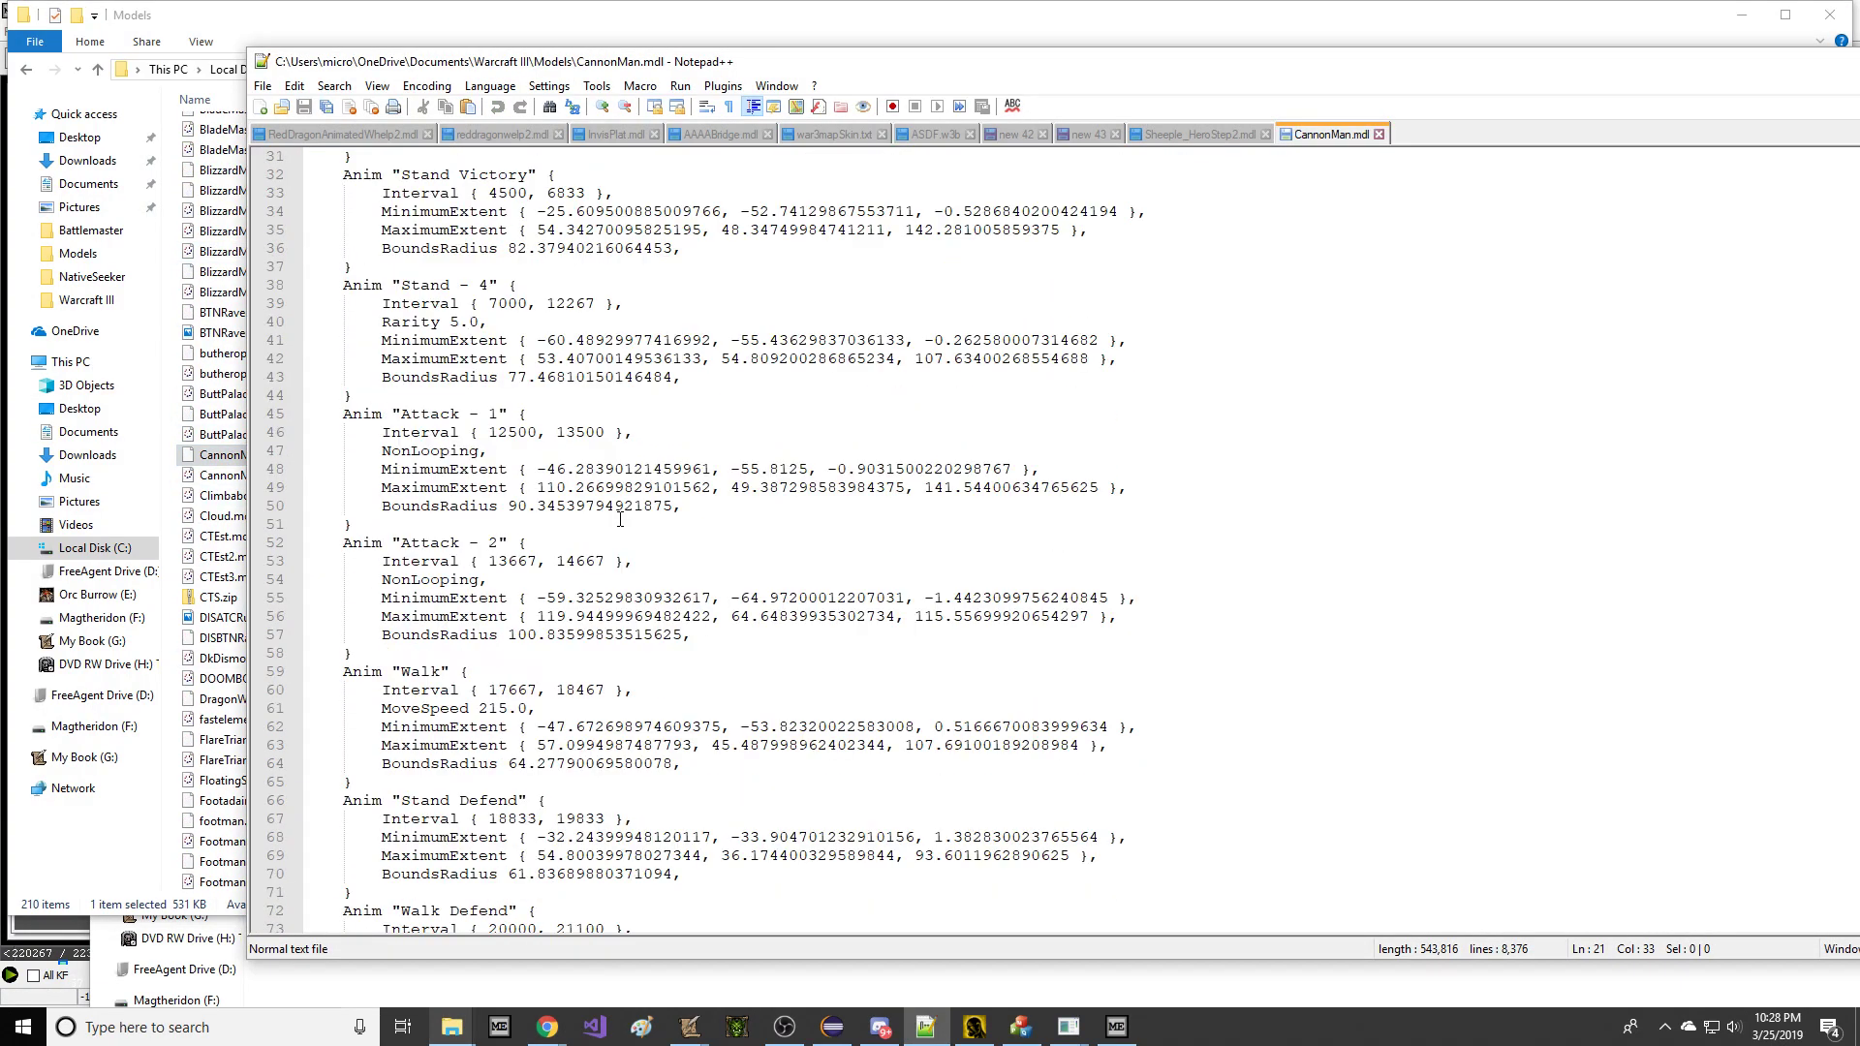
scroll(621, 520, "down", 20)
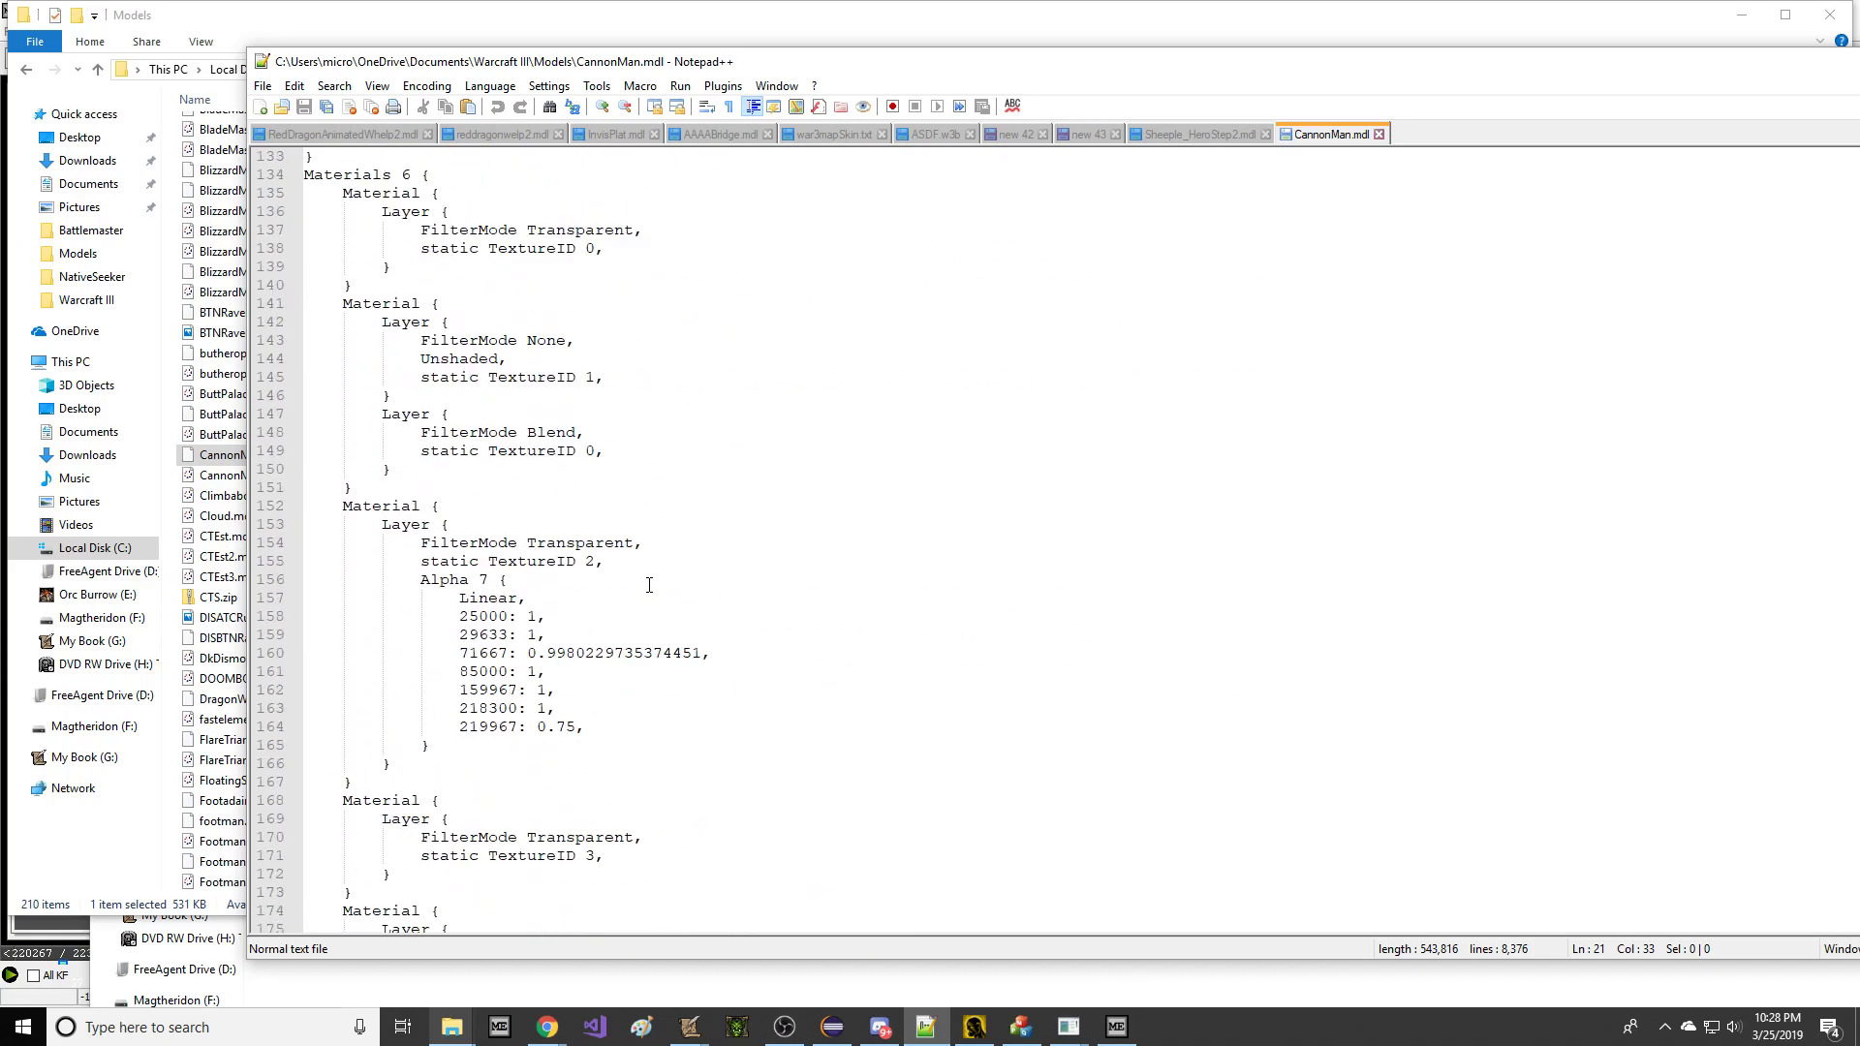
scroll(649, 584, "up", 7)
left_click(1034, 361)
key("ctrl+f")
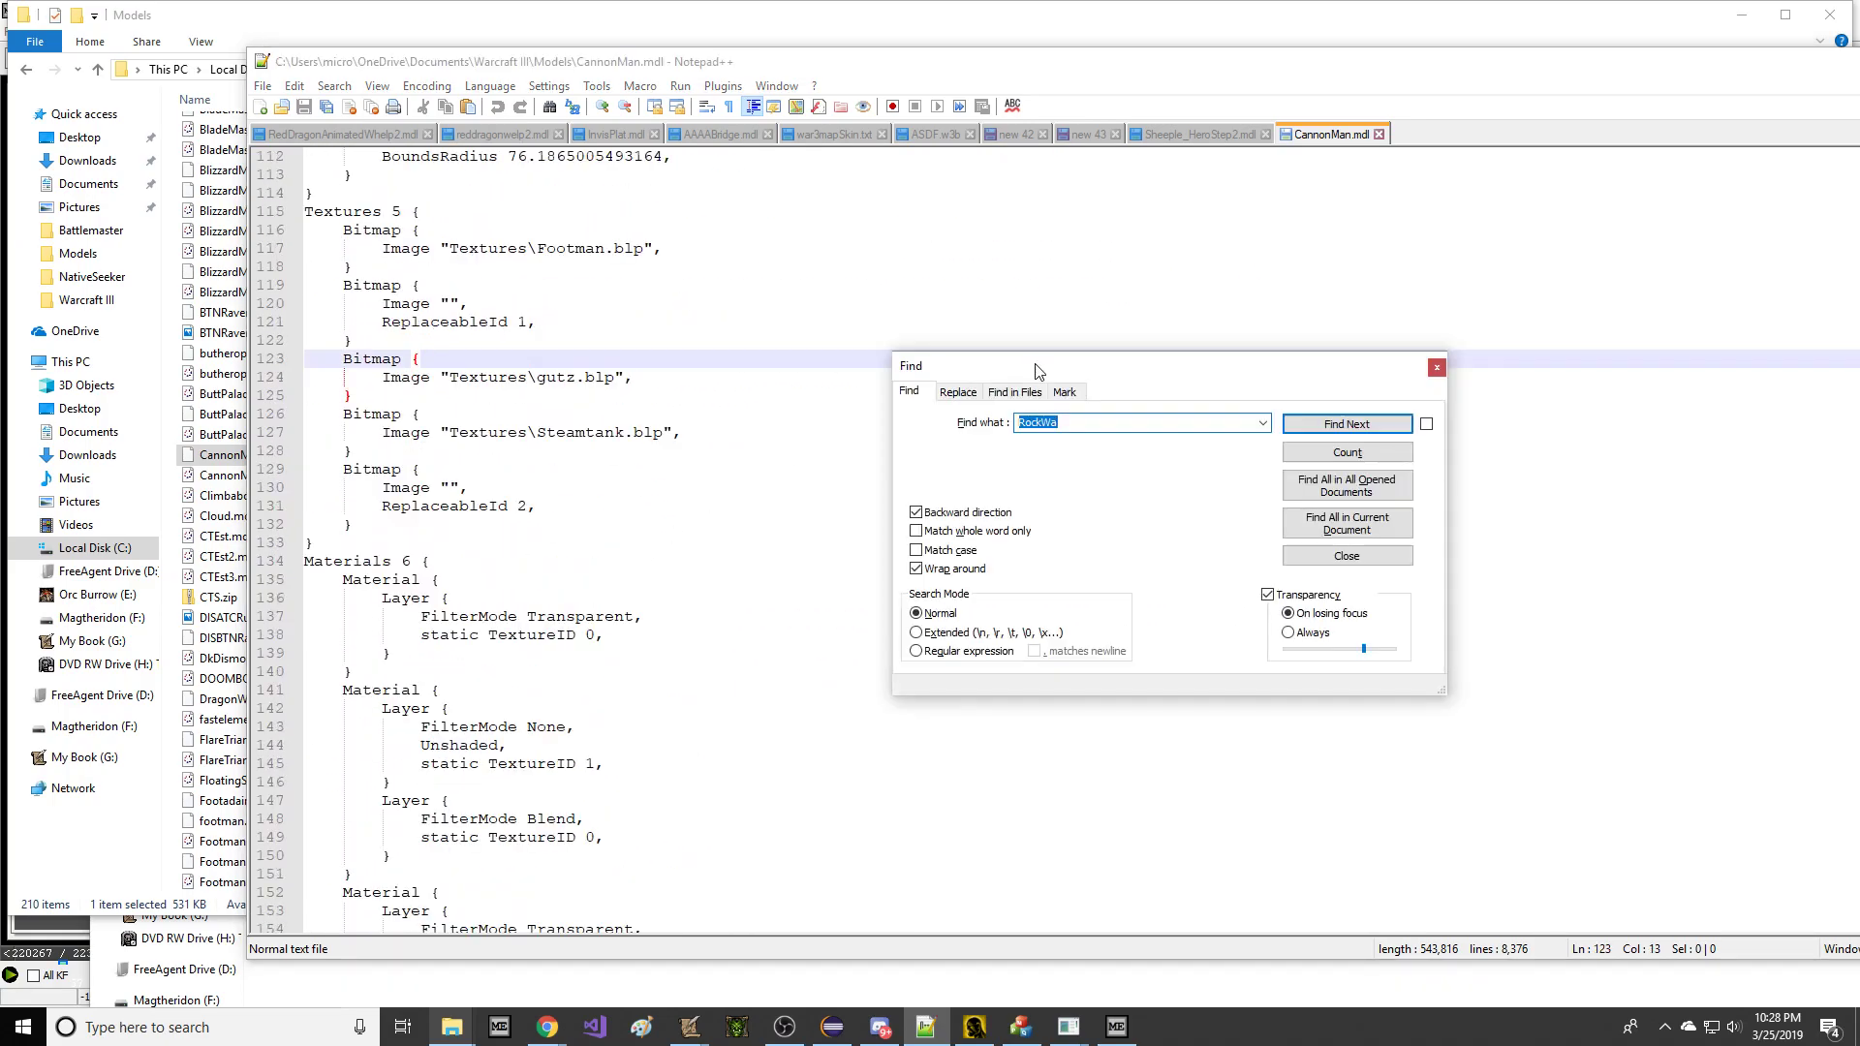
type("DFOO")
key("Return")
key("Escape")
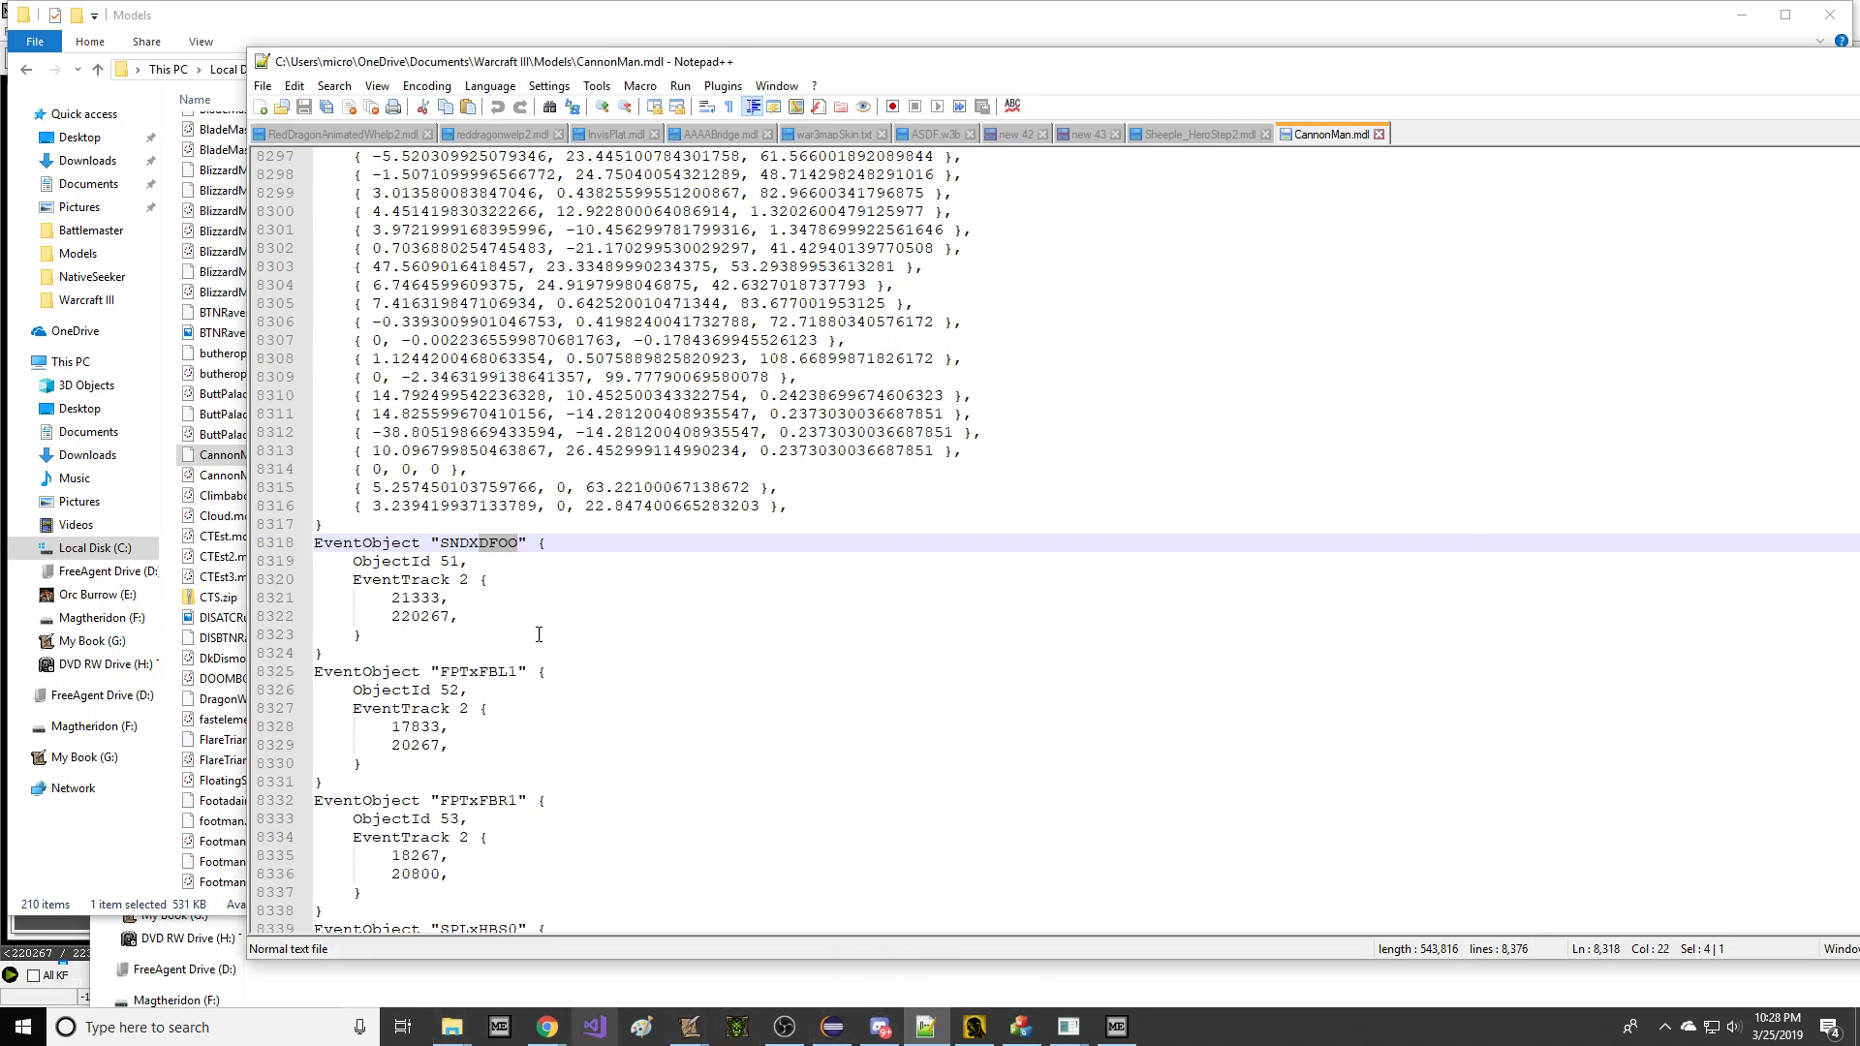
left_click_drag(531, 620, 558, 602)
key("Delete")
Delete the second event track entry from SPLxHBS0, SPLxHBS1 and SPNxHBF0, and save the model text.
scroll(531, 630, "down", 6)
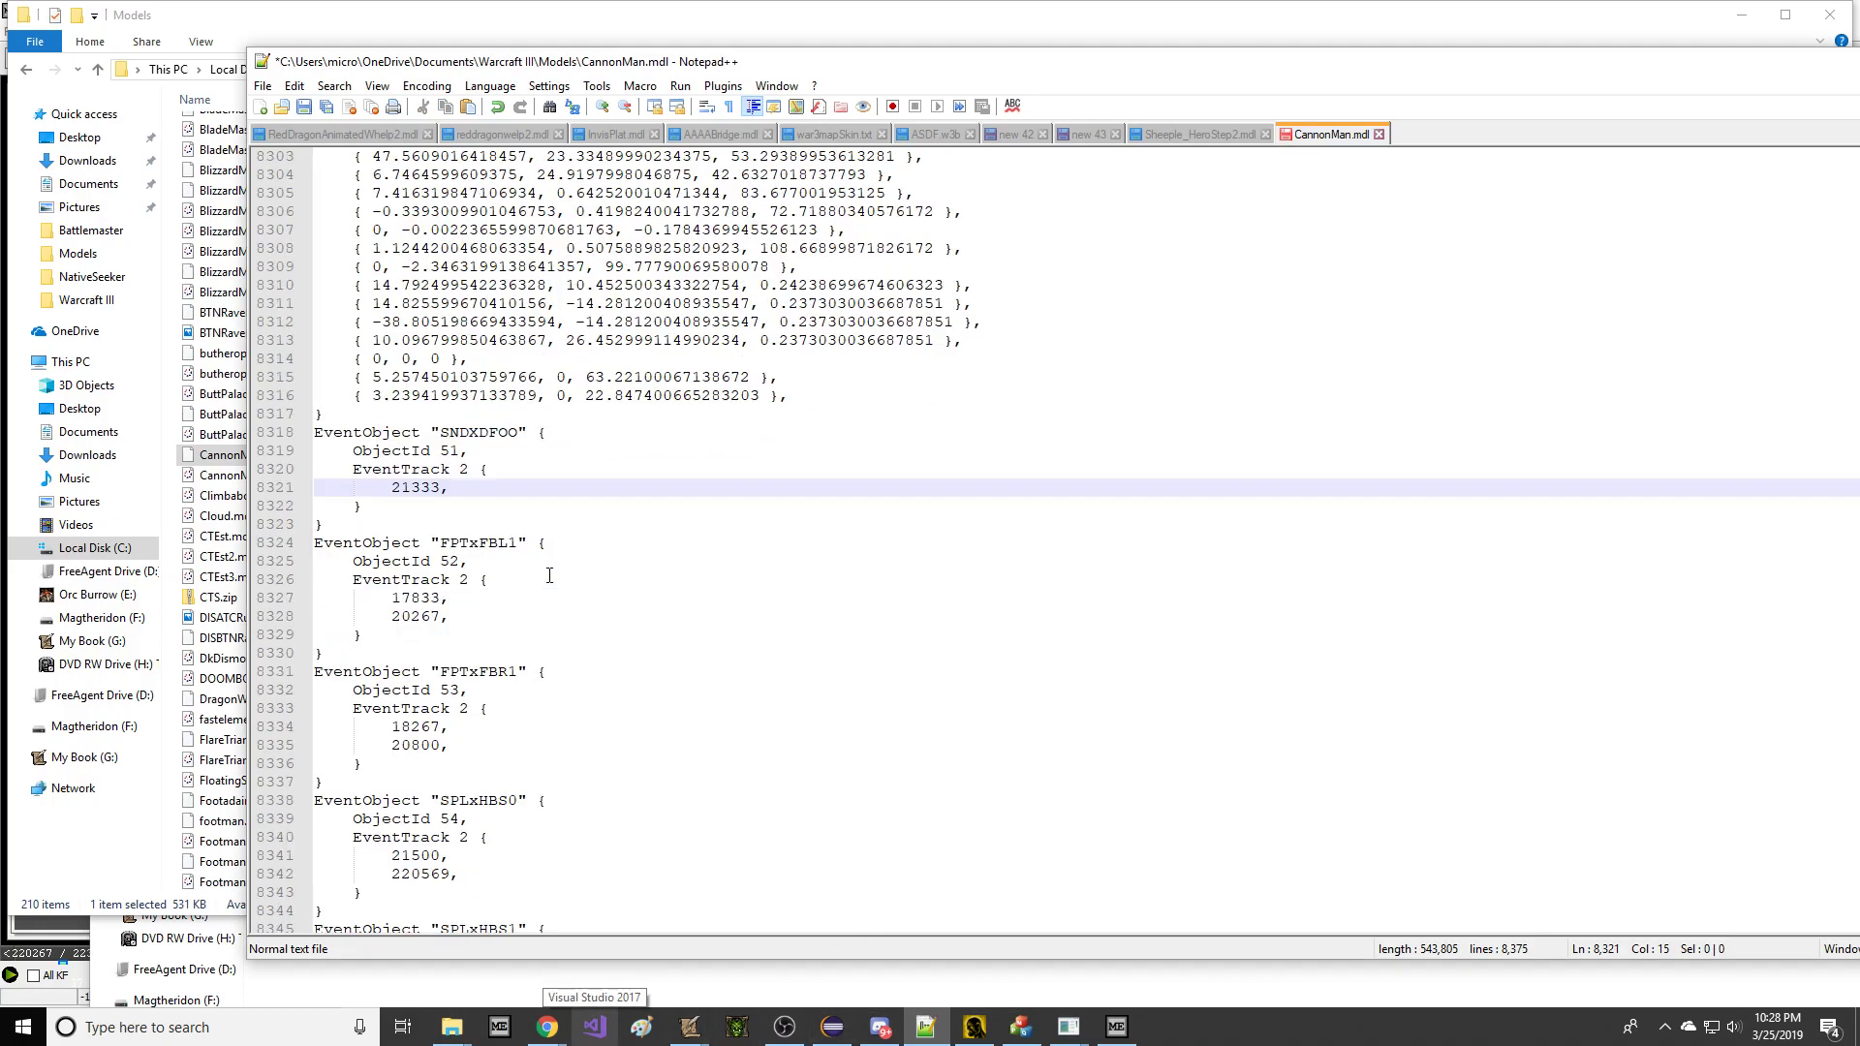
left_click_drag(504, 650, 581, 532)
key("Delete")
scroll(582, 892, "down", 4)
key("Delete")
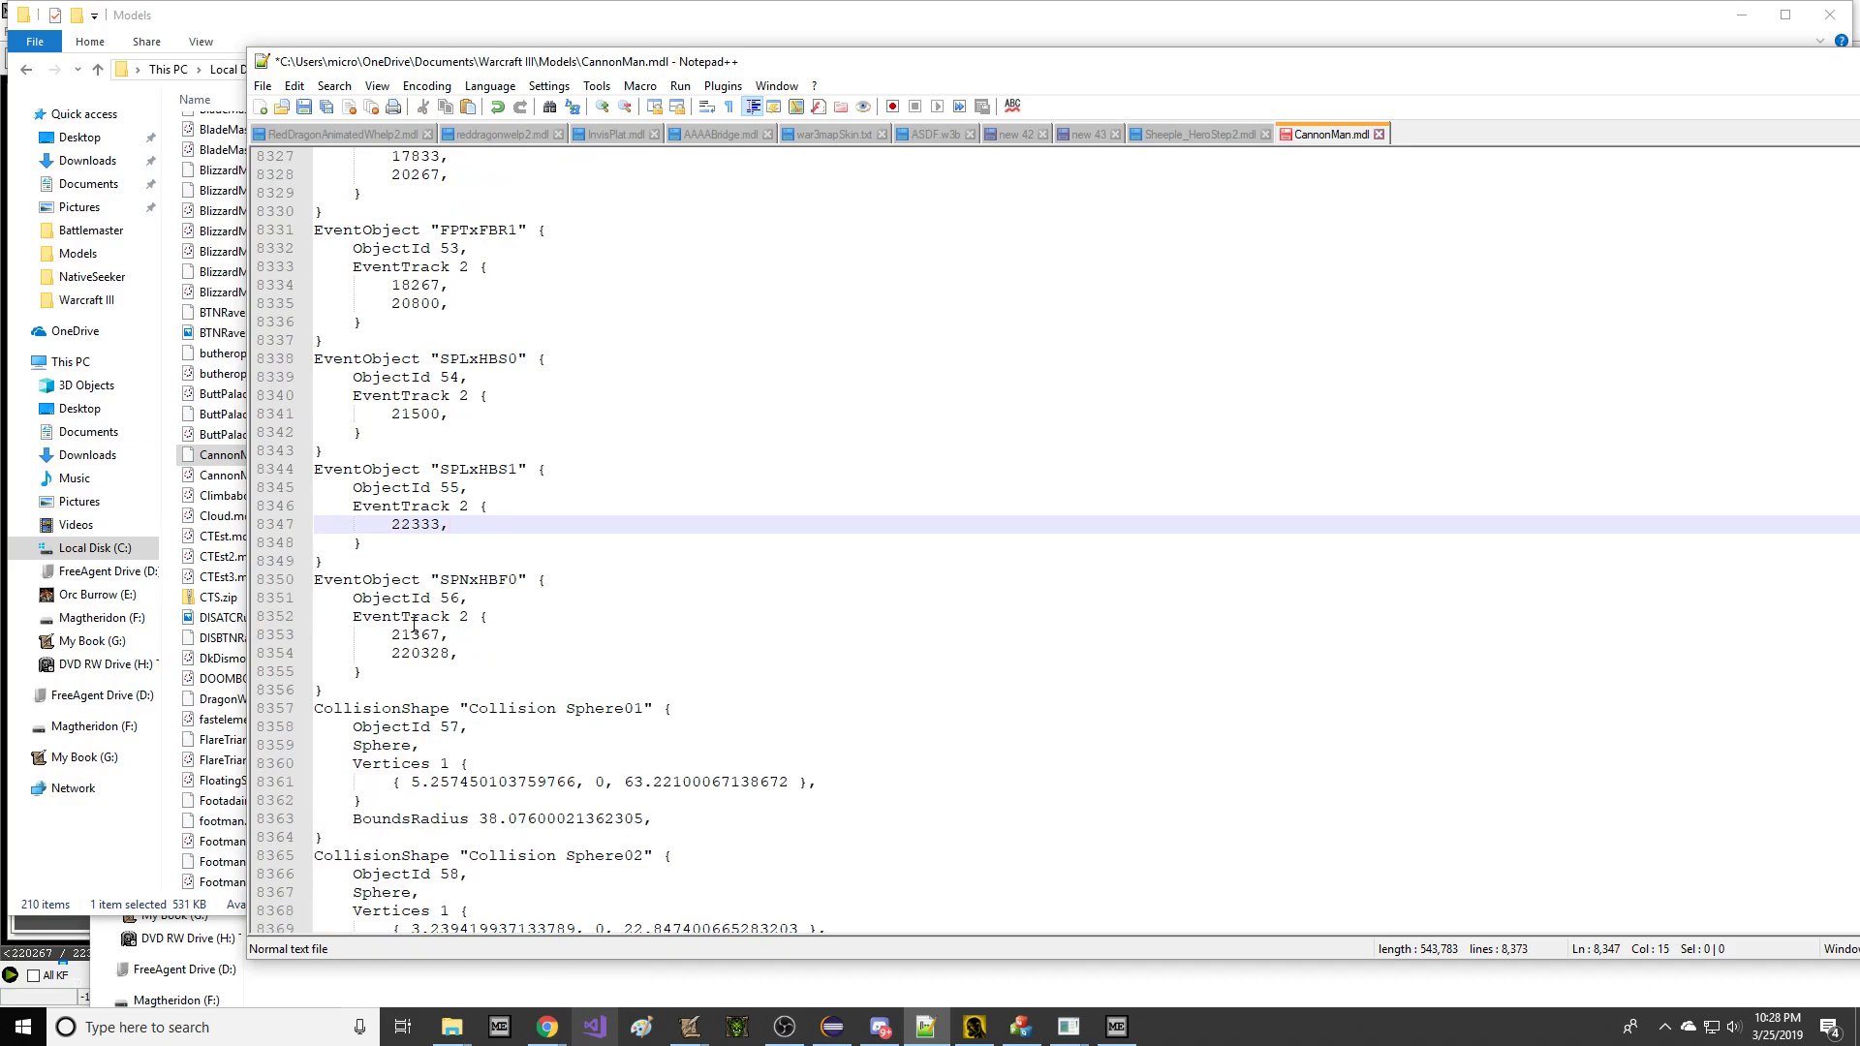
left_click_drag(485, 654, 545, 640)
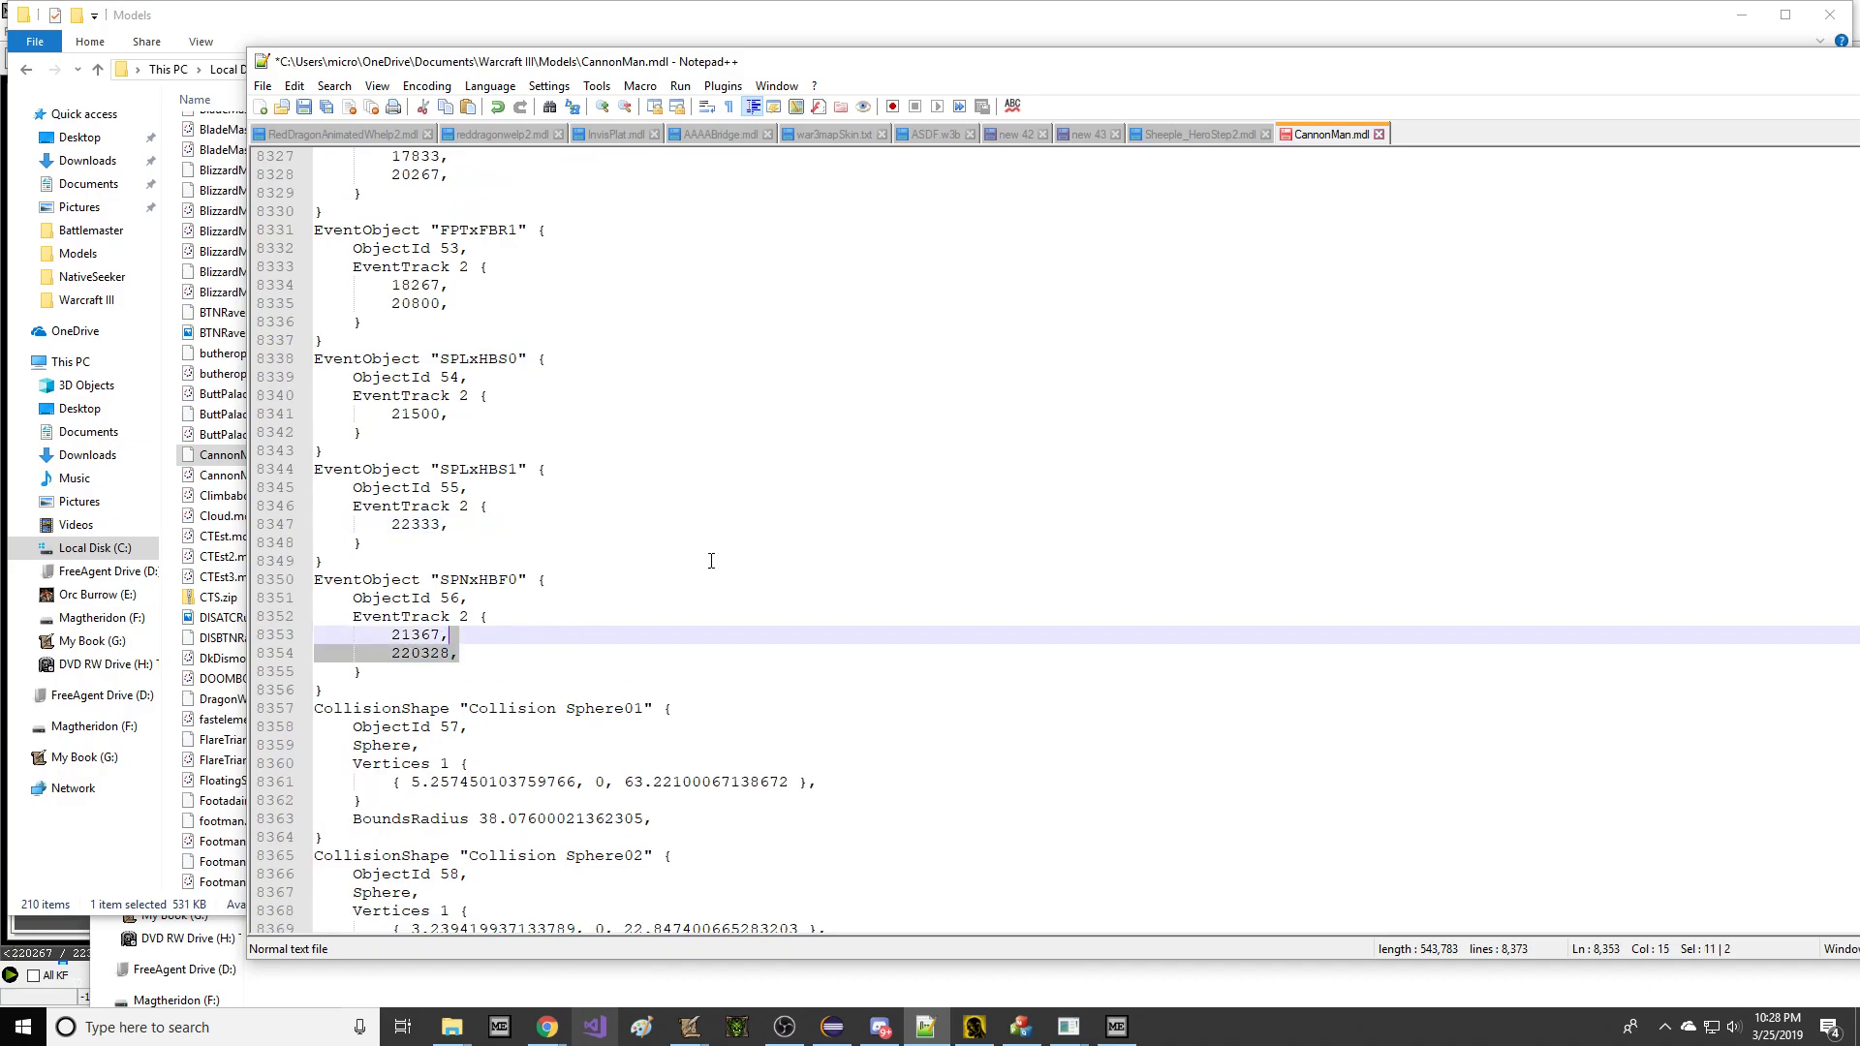
key("Delete")
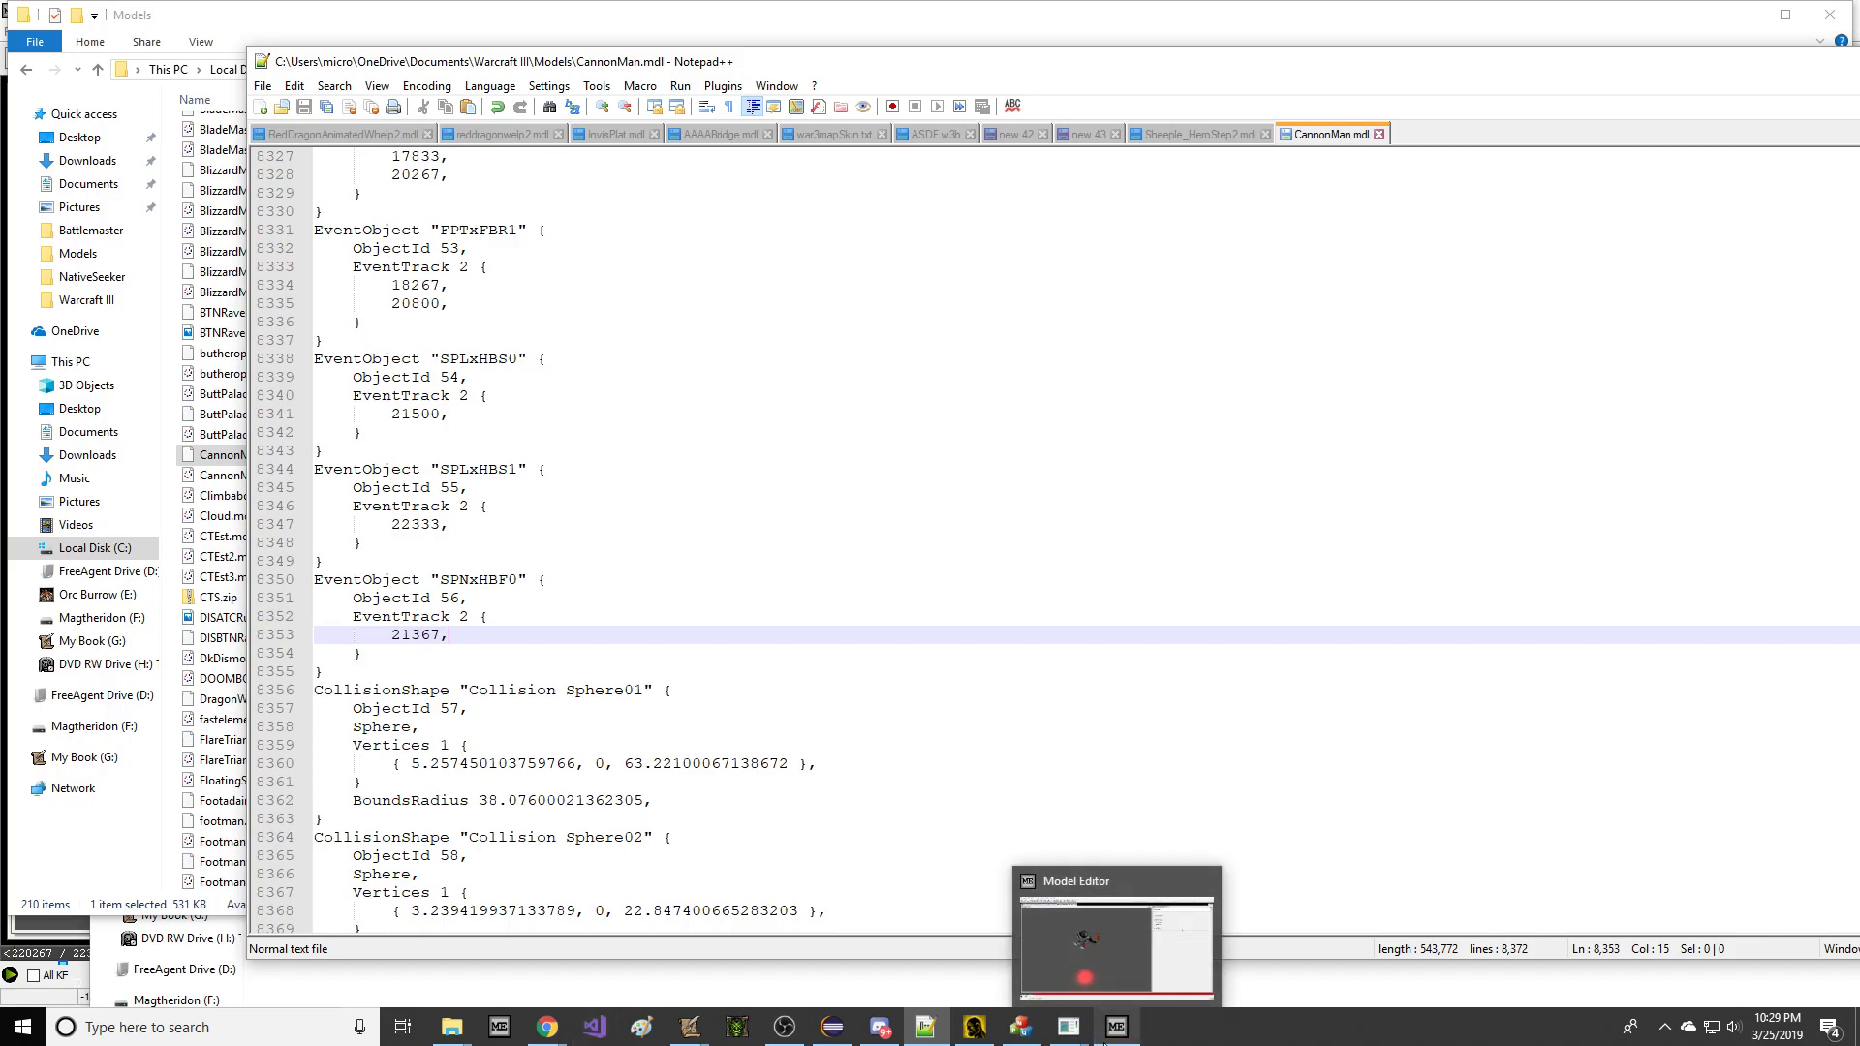
Switch to the Model Editor and start importing the Human Paladin hero unit into the CannonMan model.
left_click(1117, 1027)
left_click(12, 31)
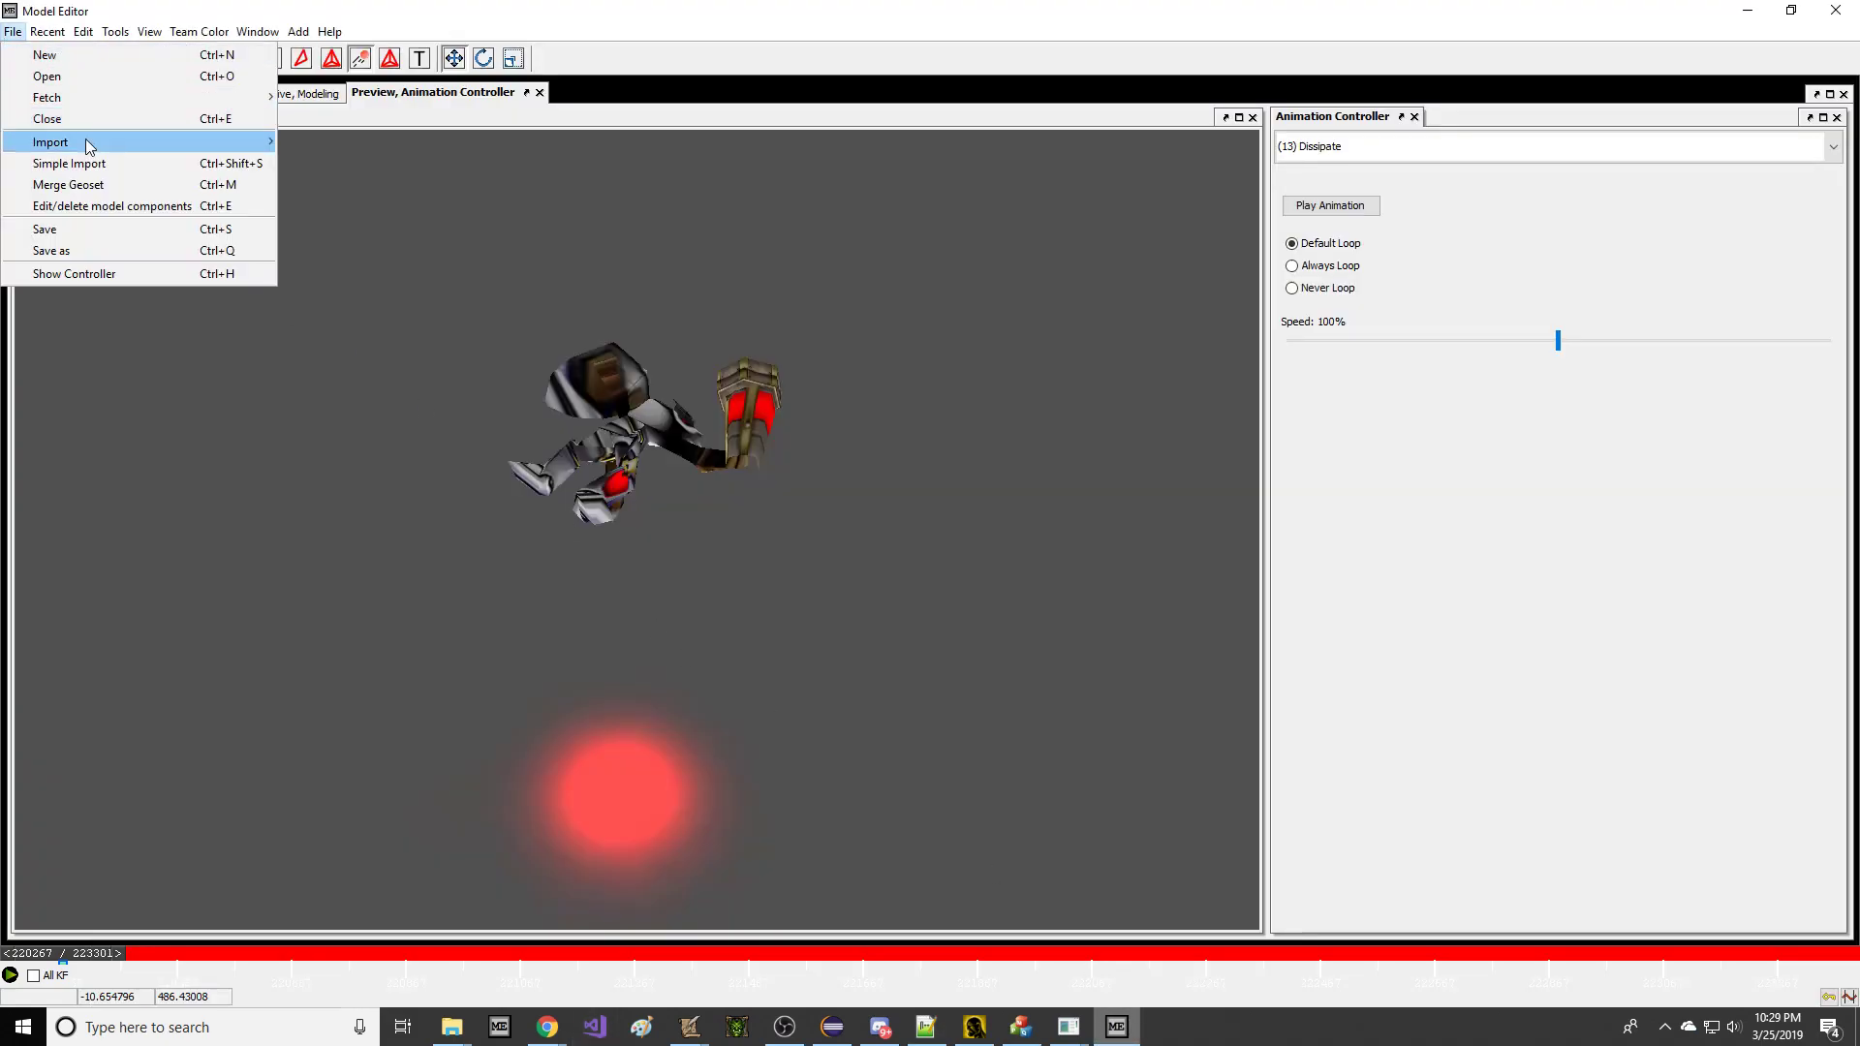
mouse_move(88, 142)
left_click(382, 165)
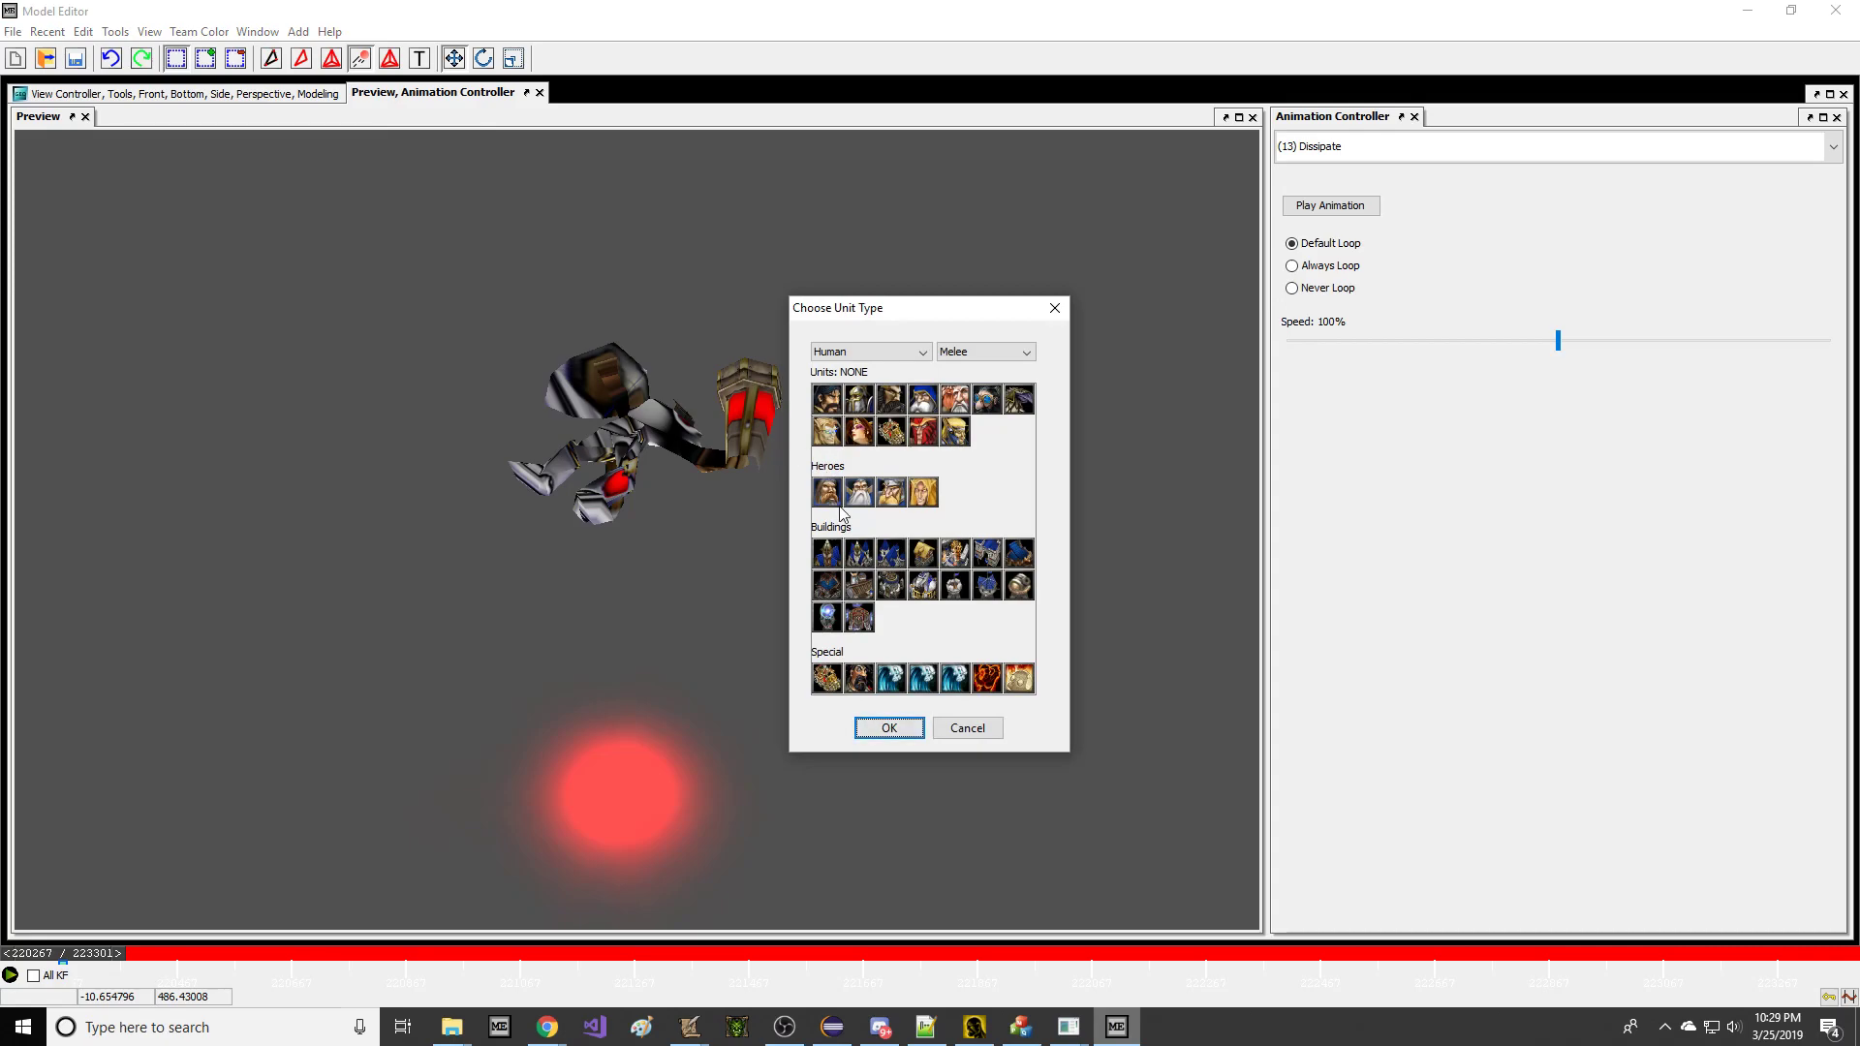
left_click(900, 733)
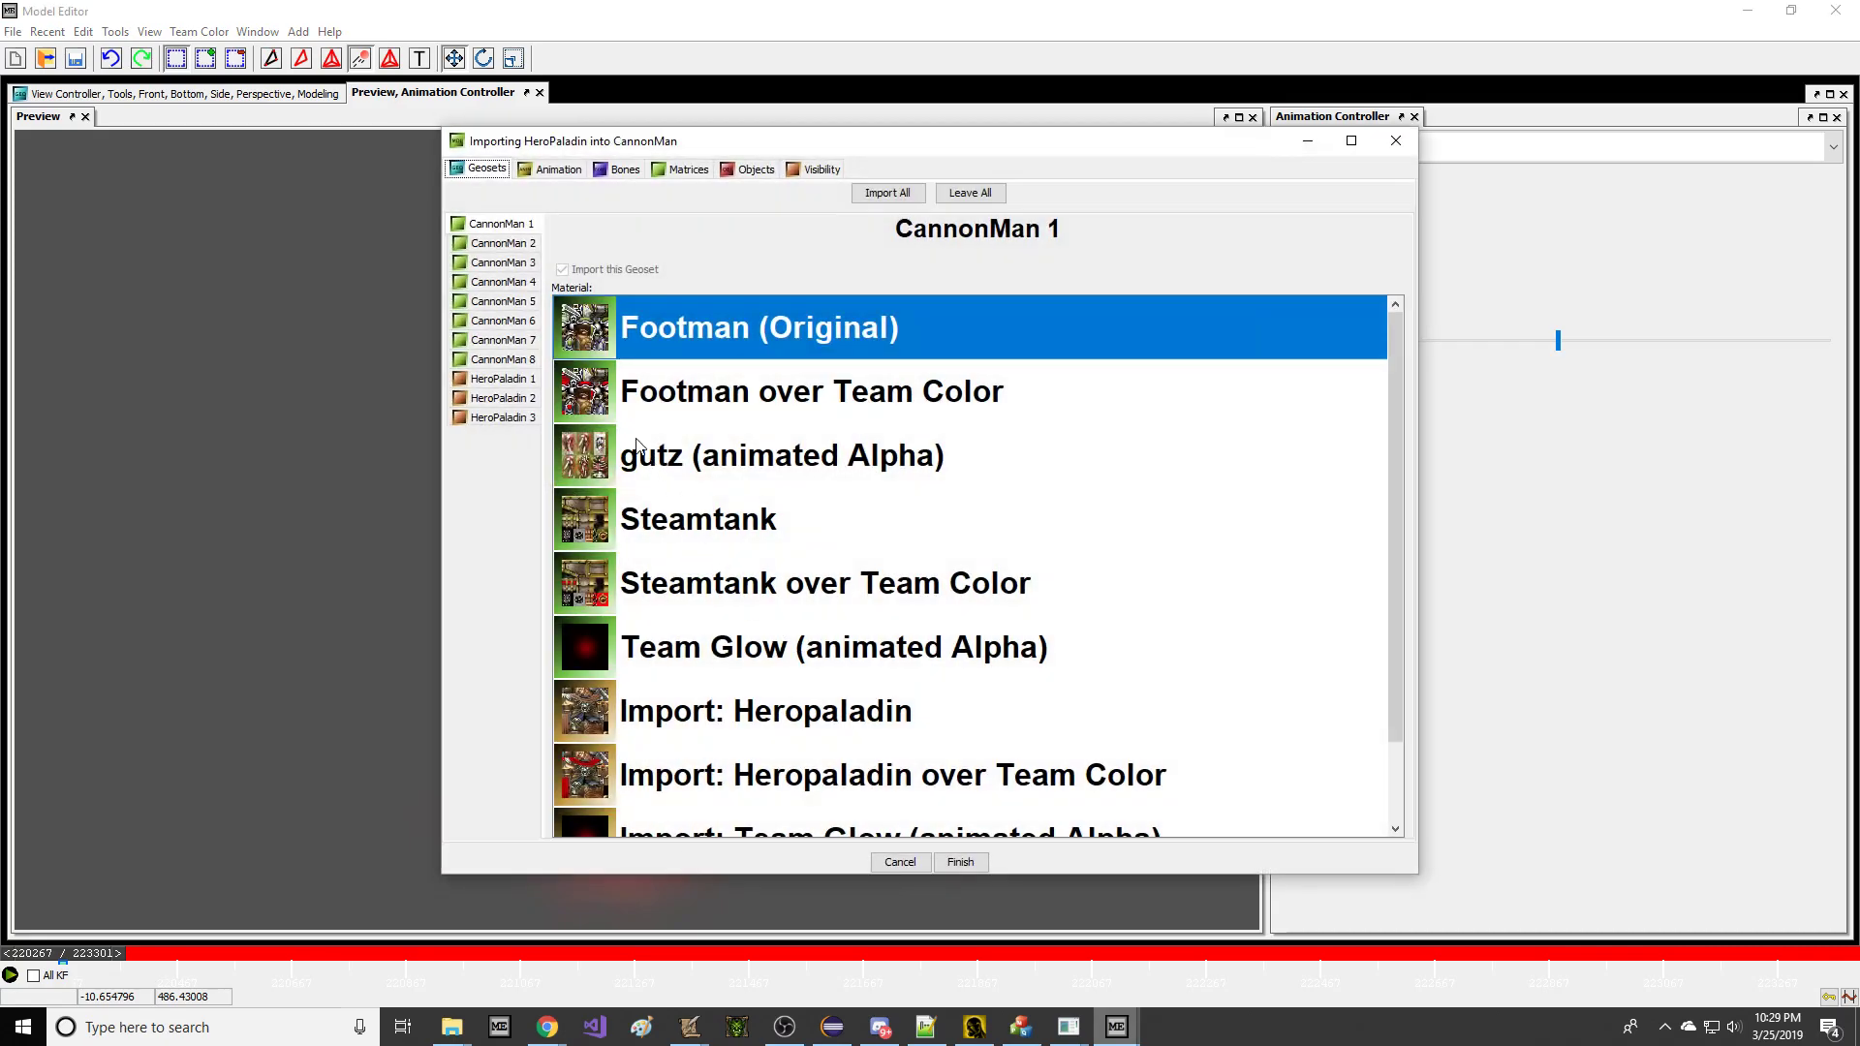
Exclude all of the Paladin's geosets, animations, bones and objects from the import.
left_click(548, 171)
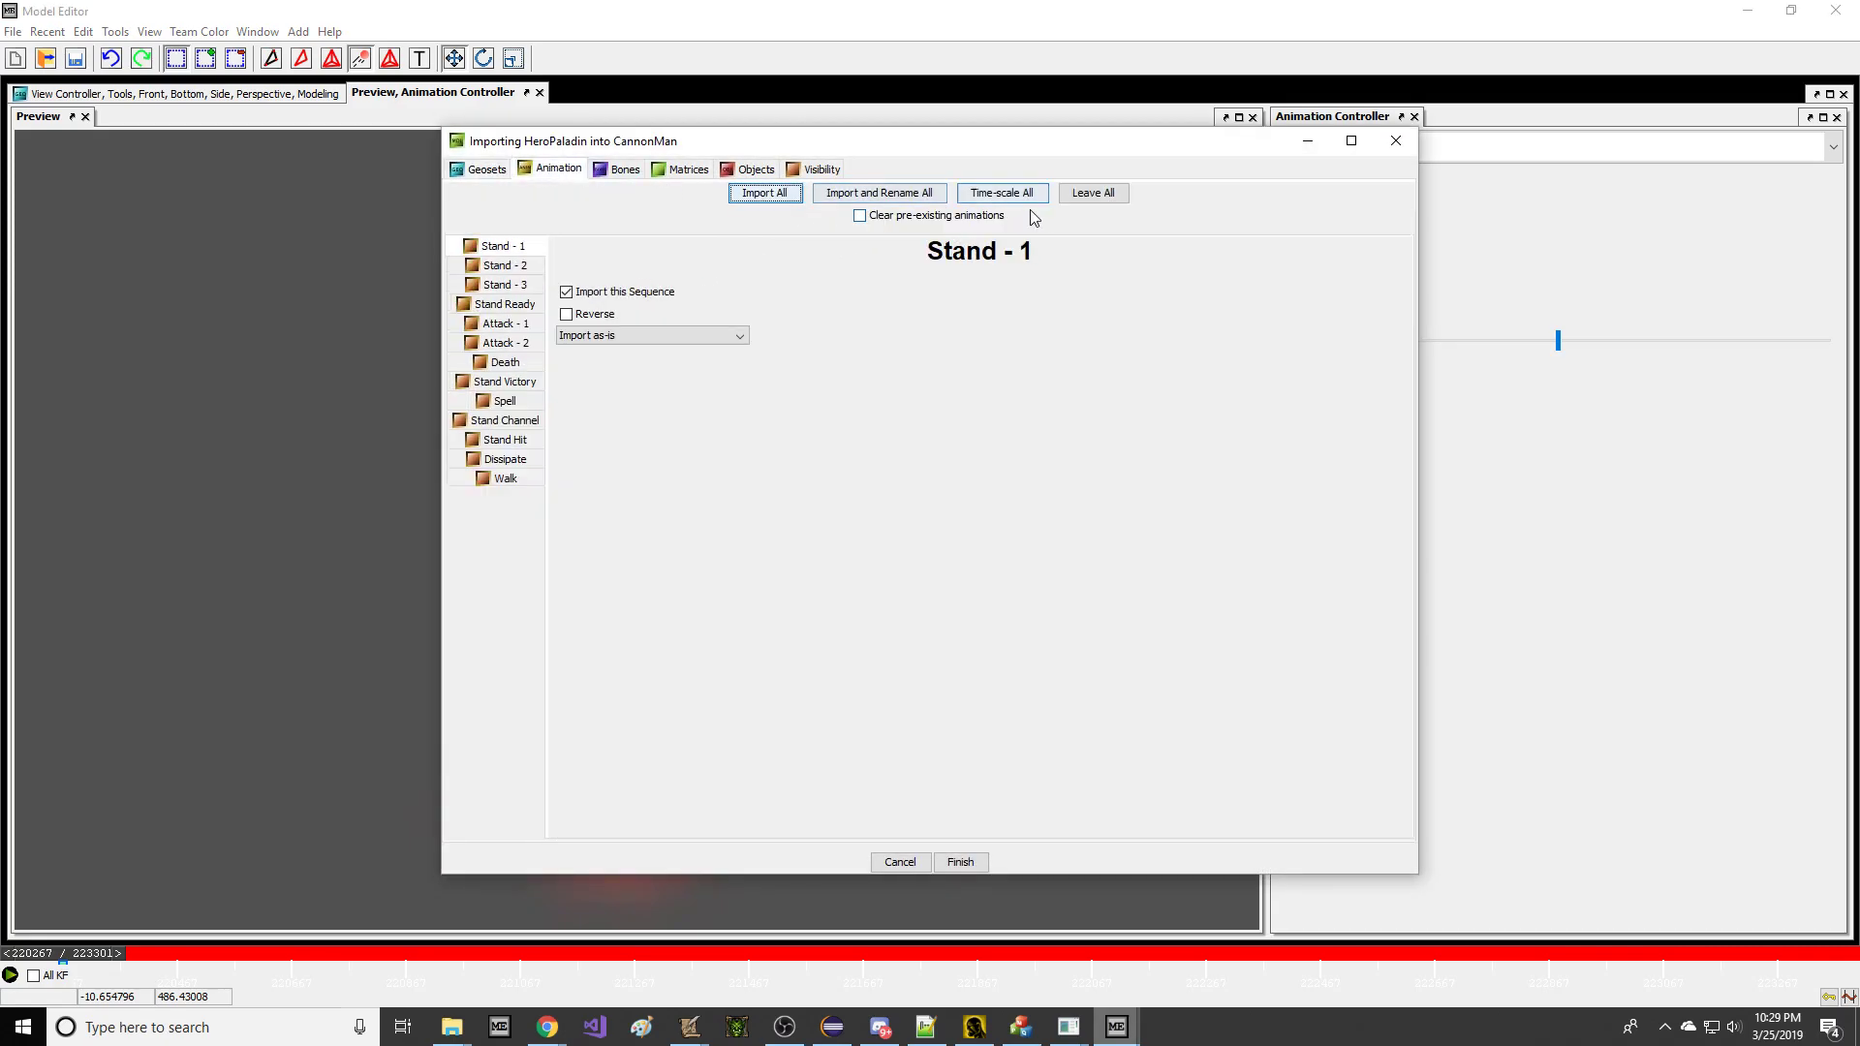
left_click(620, 171)
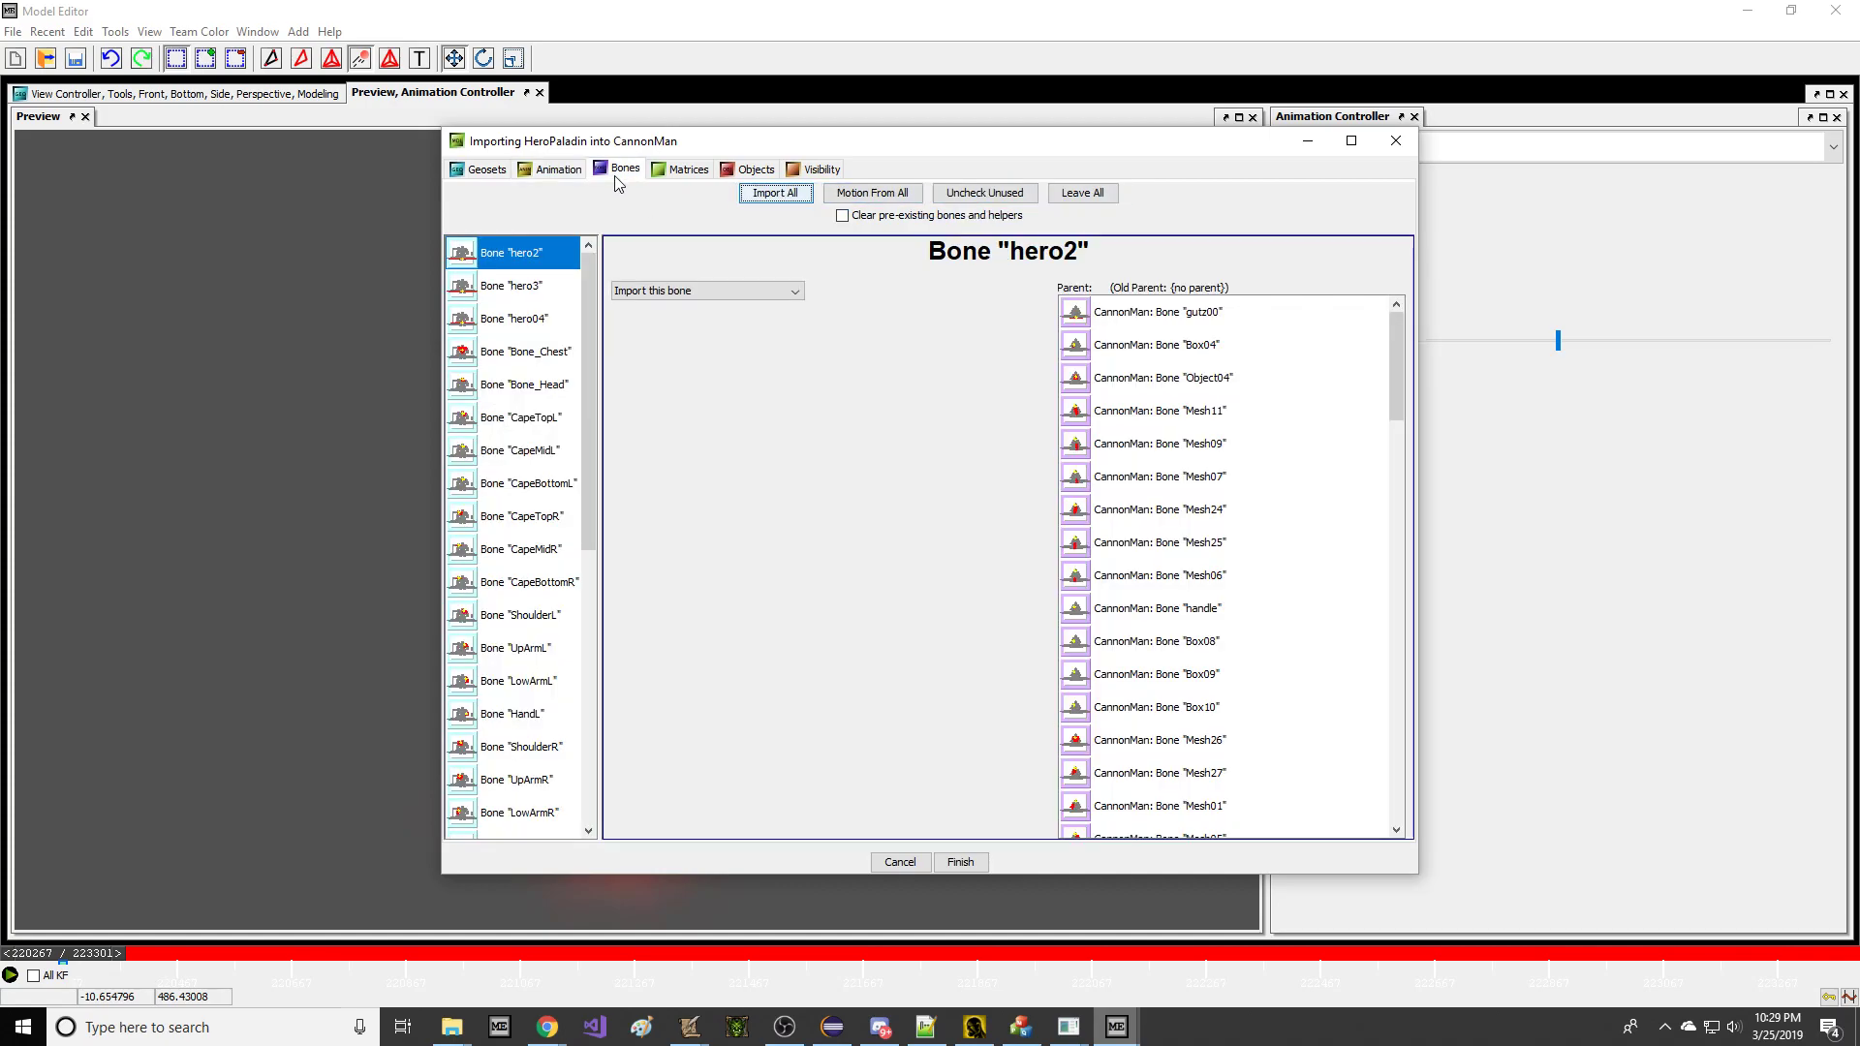
left_click(1098, 198)
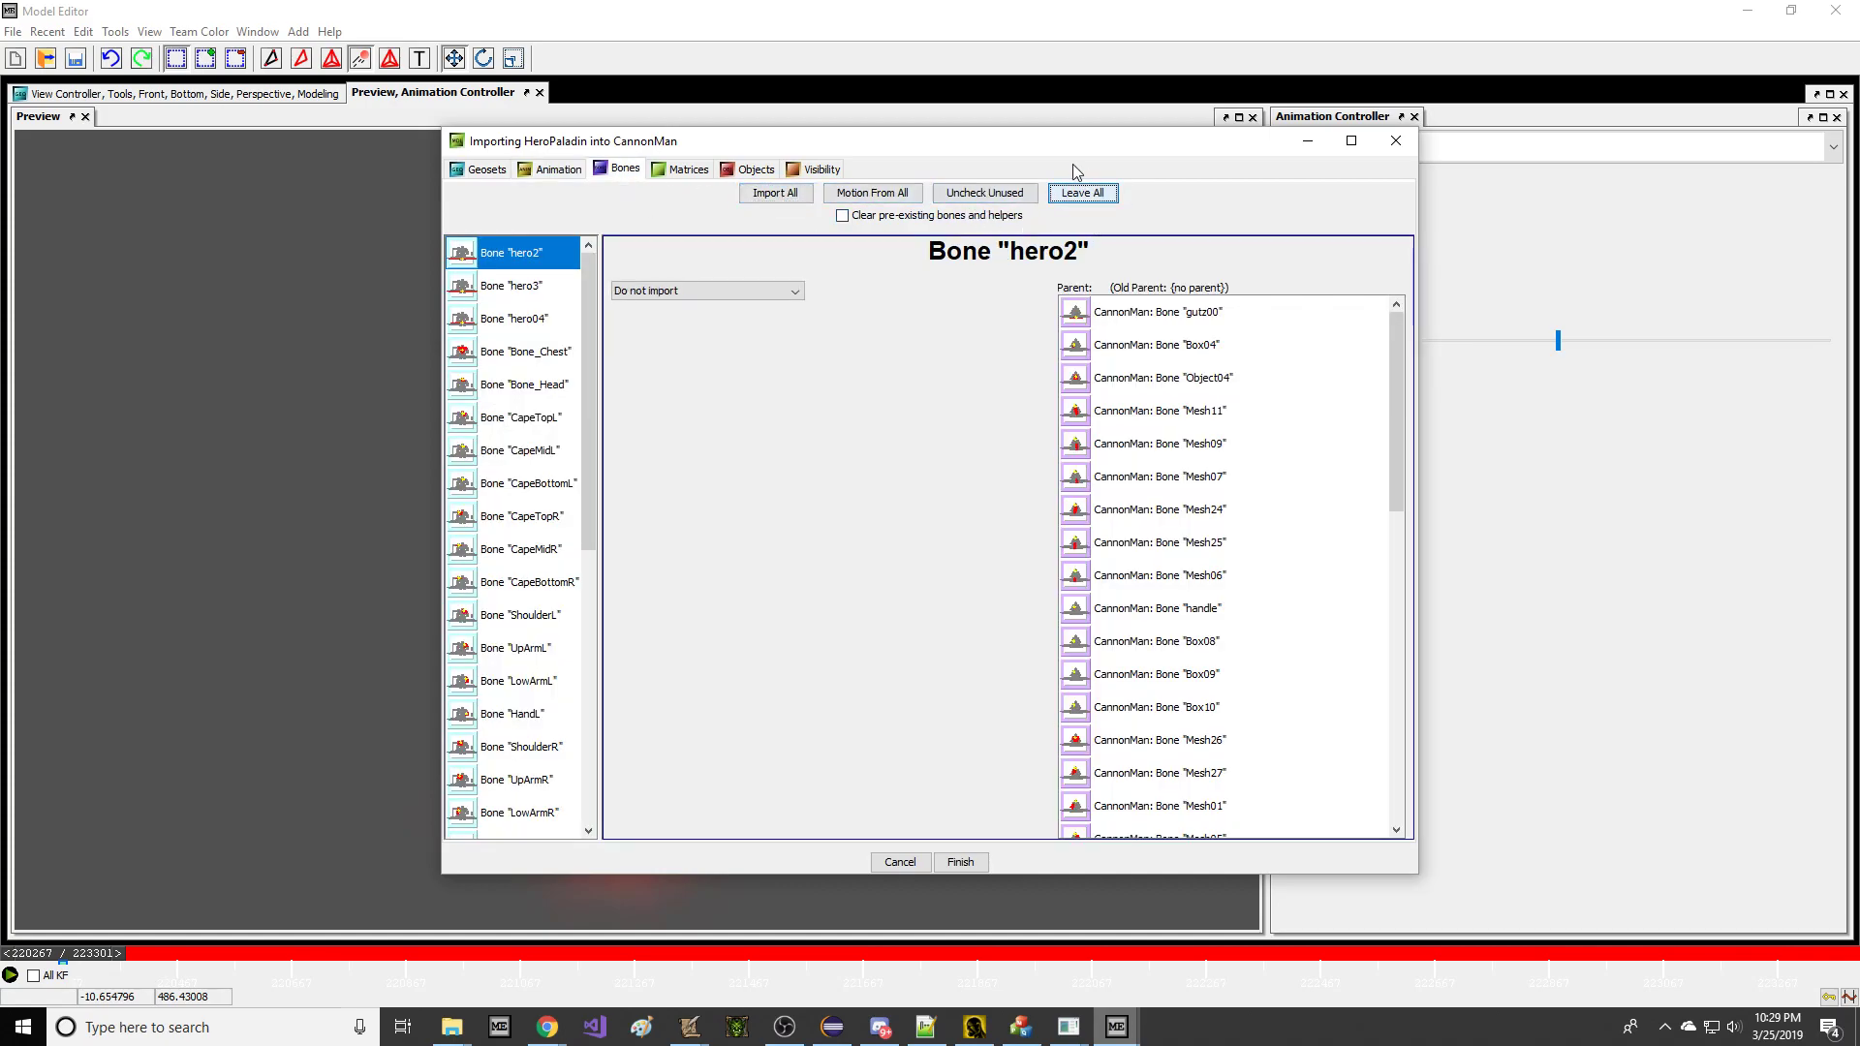
left_click(756, 170)
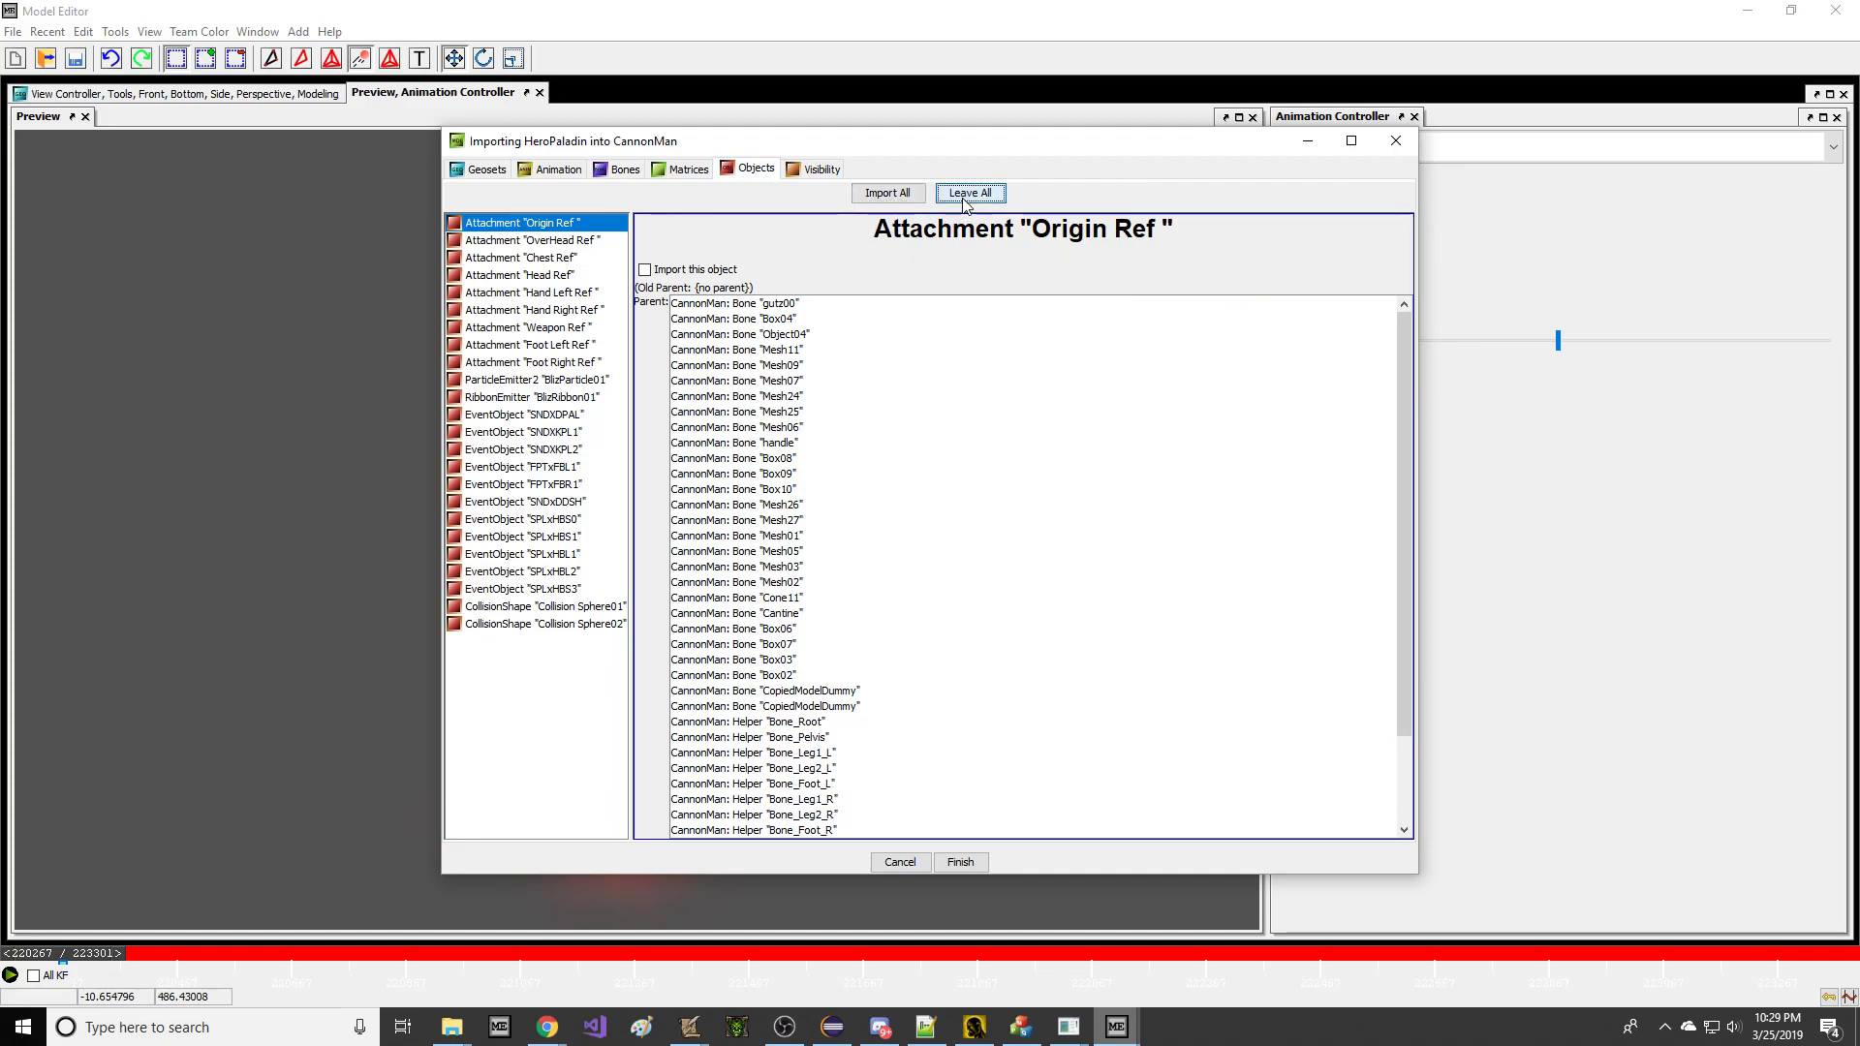
Look through the Paladin's sound event objects and include only SNDxDDSH in the import.
left_click(543, 502)
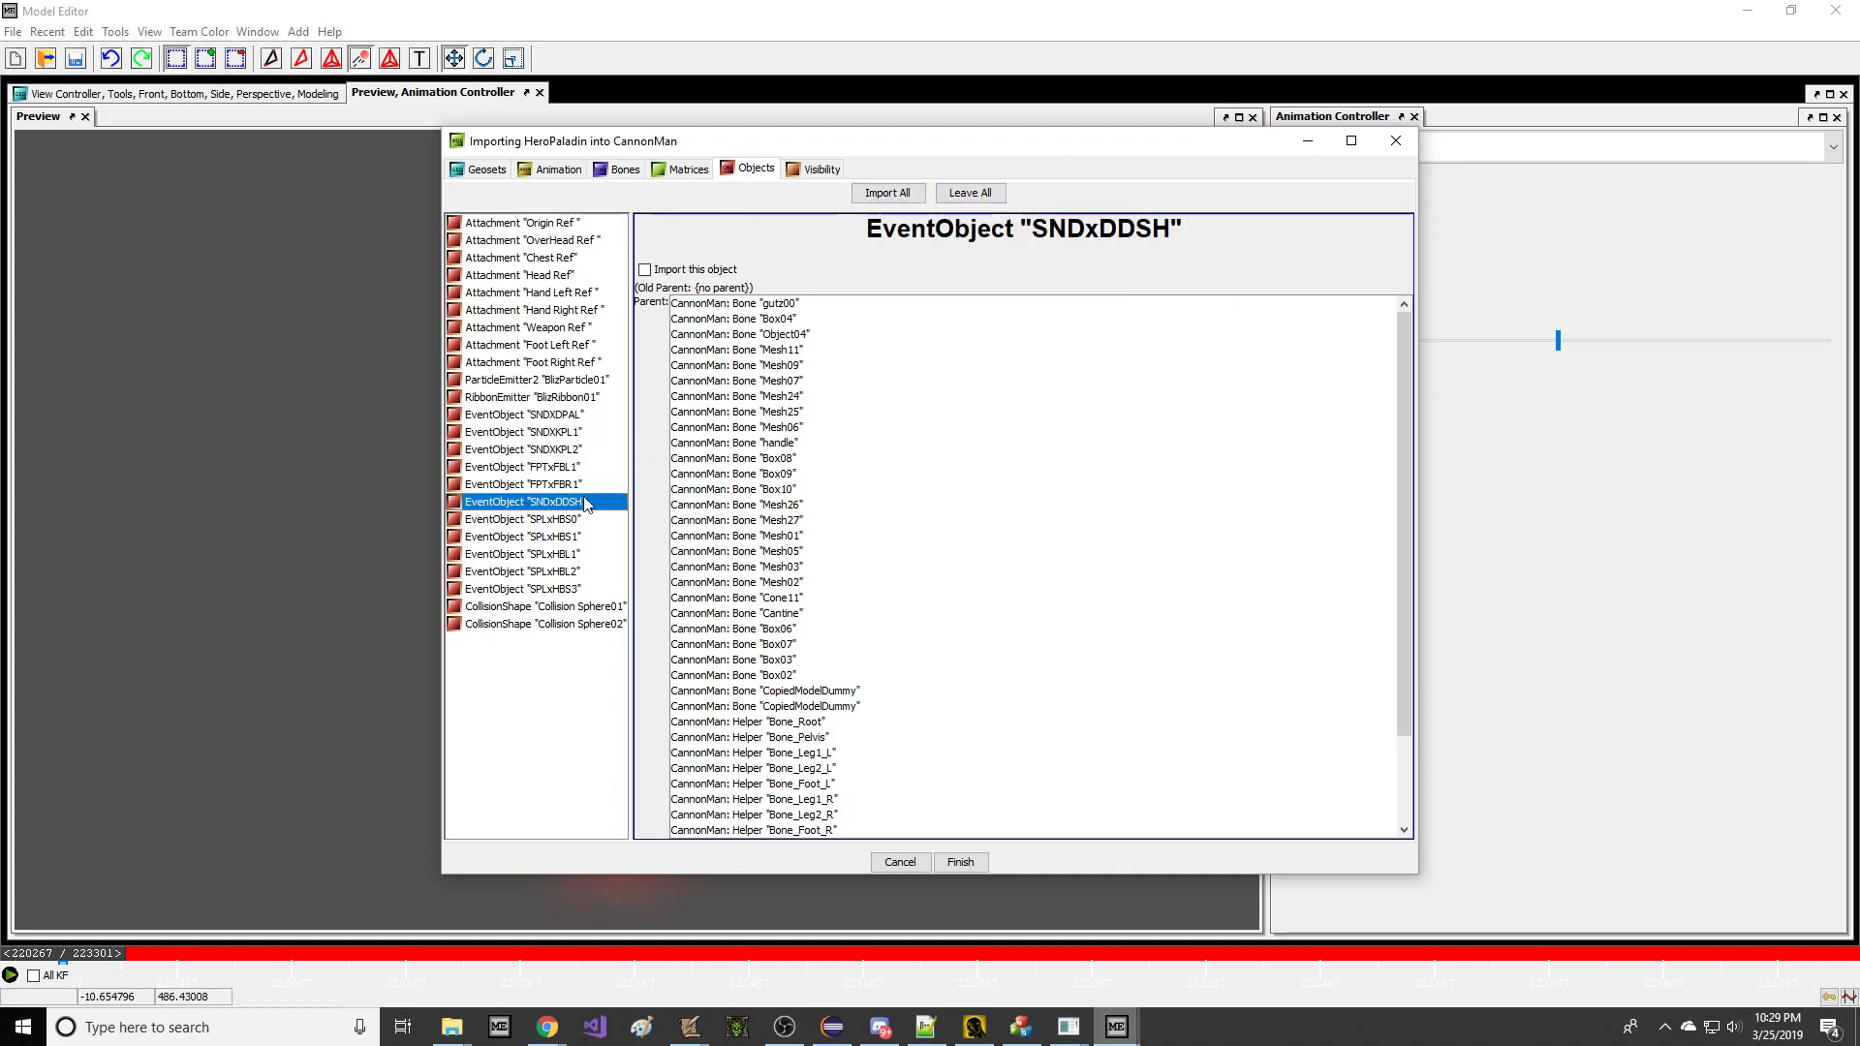
left_click(592, 417)
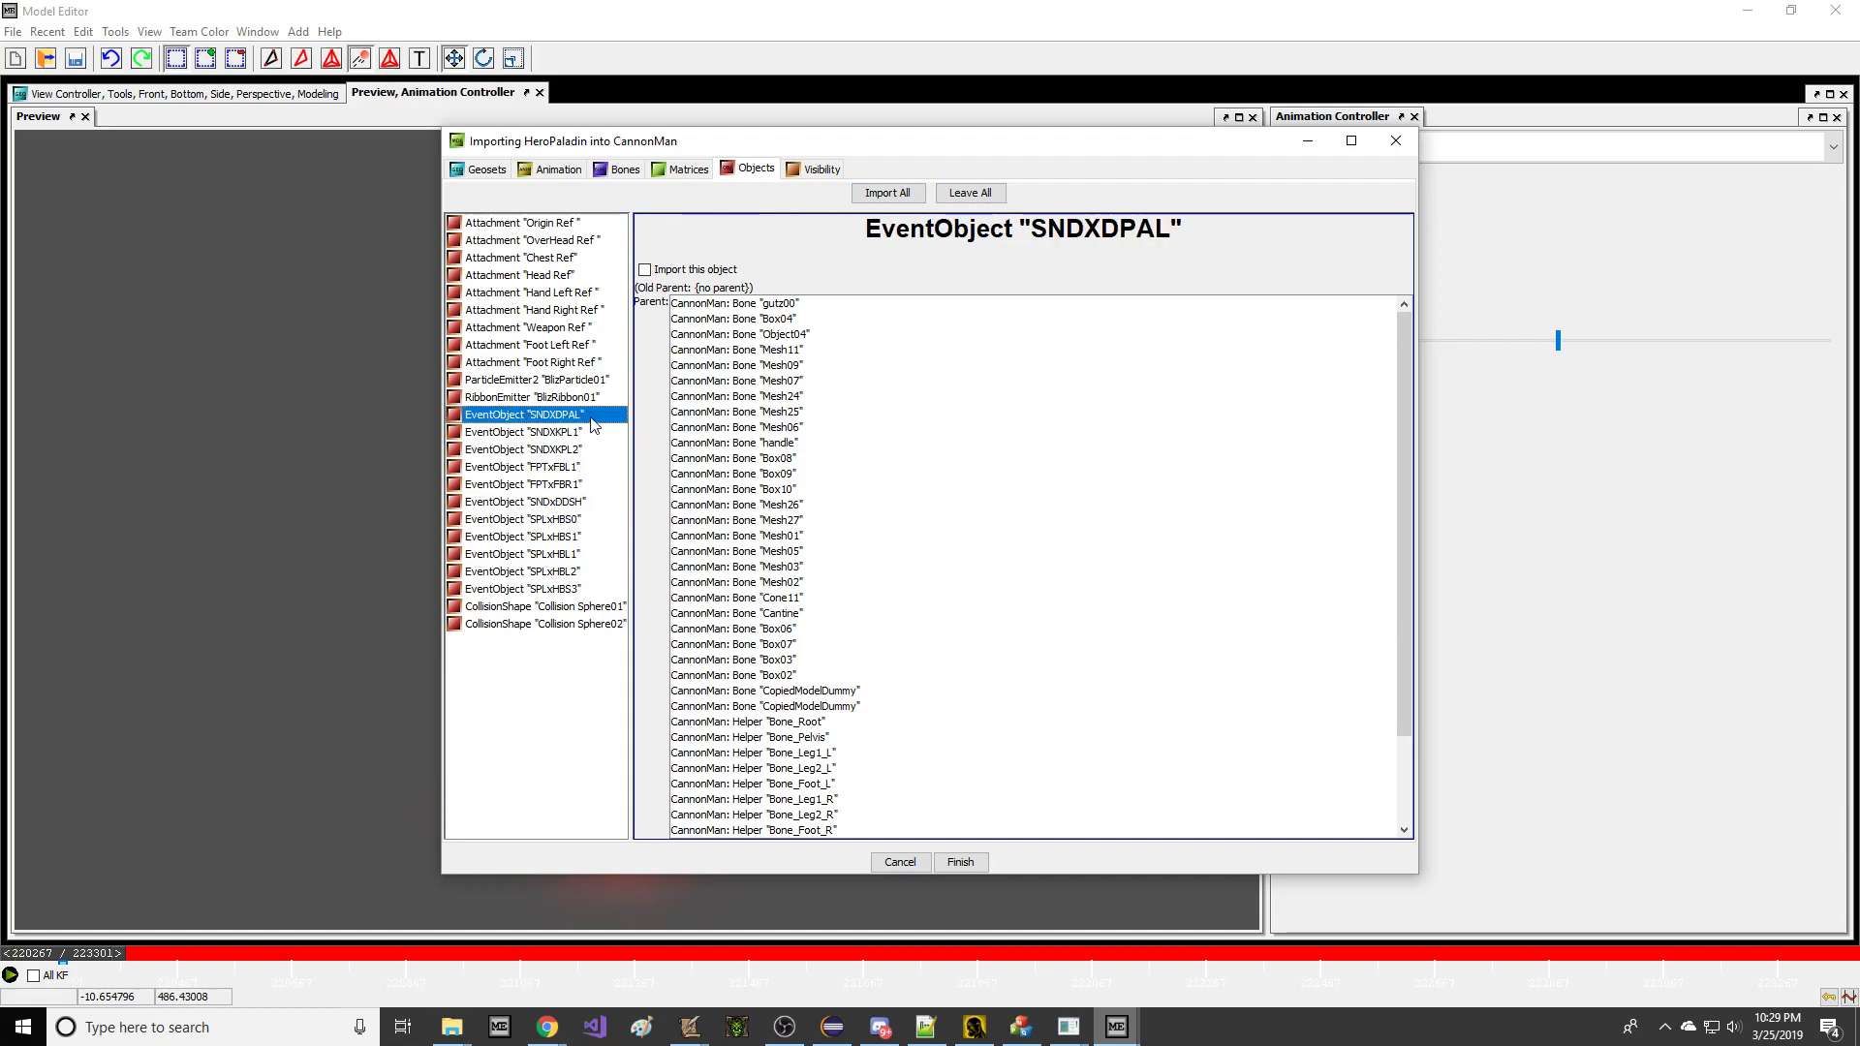
left_click(599, 432)
left_click(582, 450)
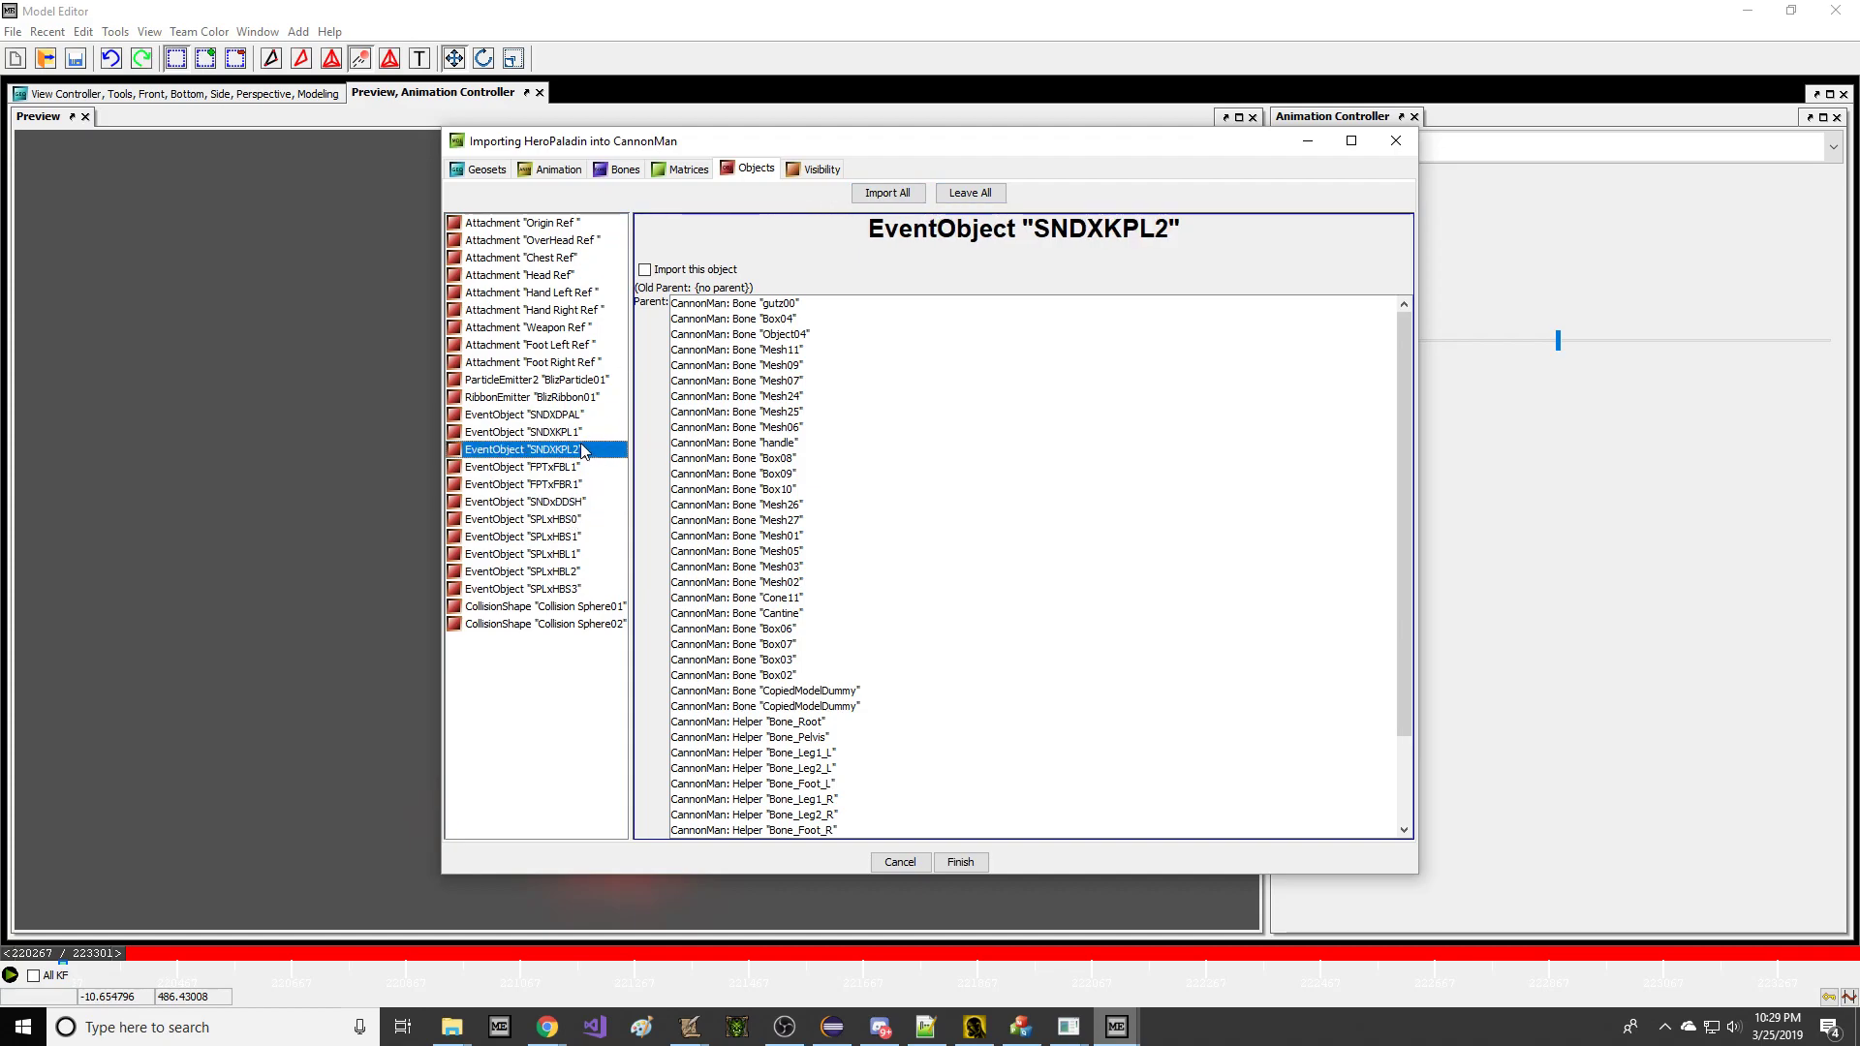
left_click(593, 432)
left_click(605, 449)
left_click(602, 503)
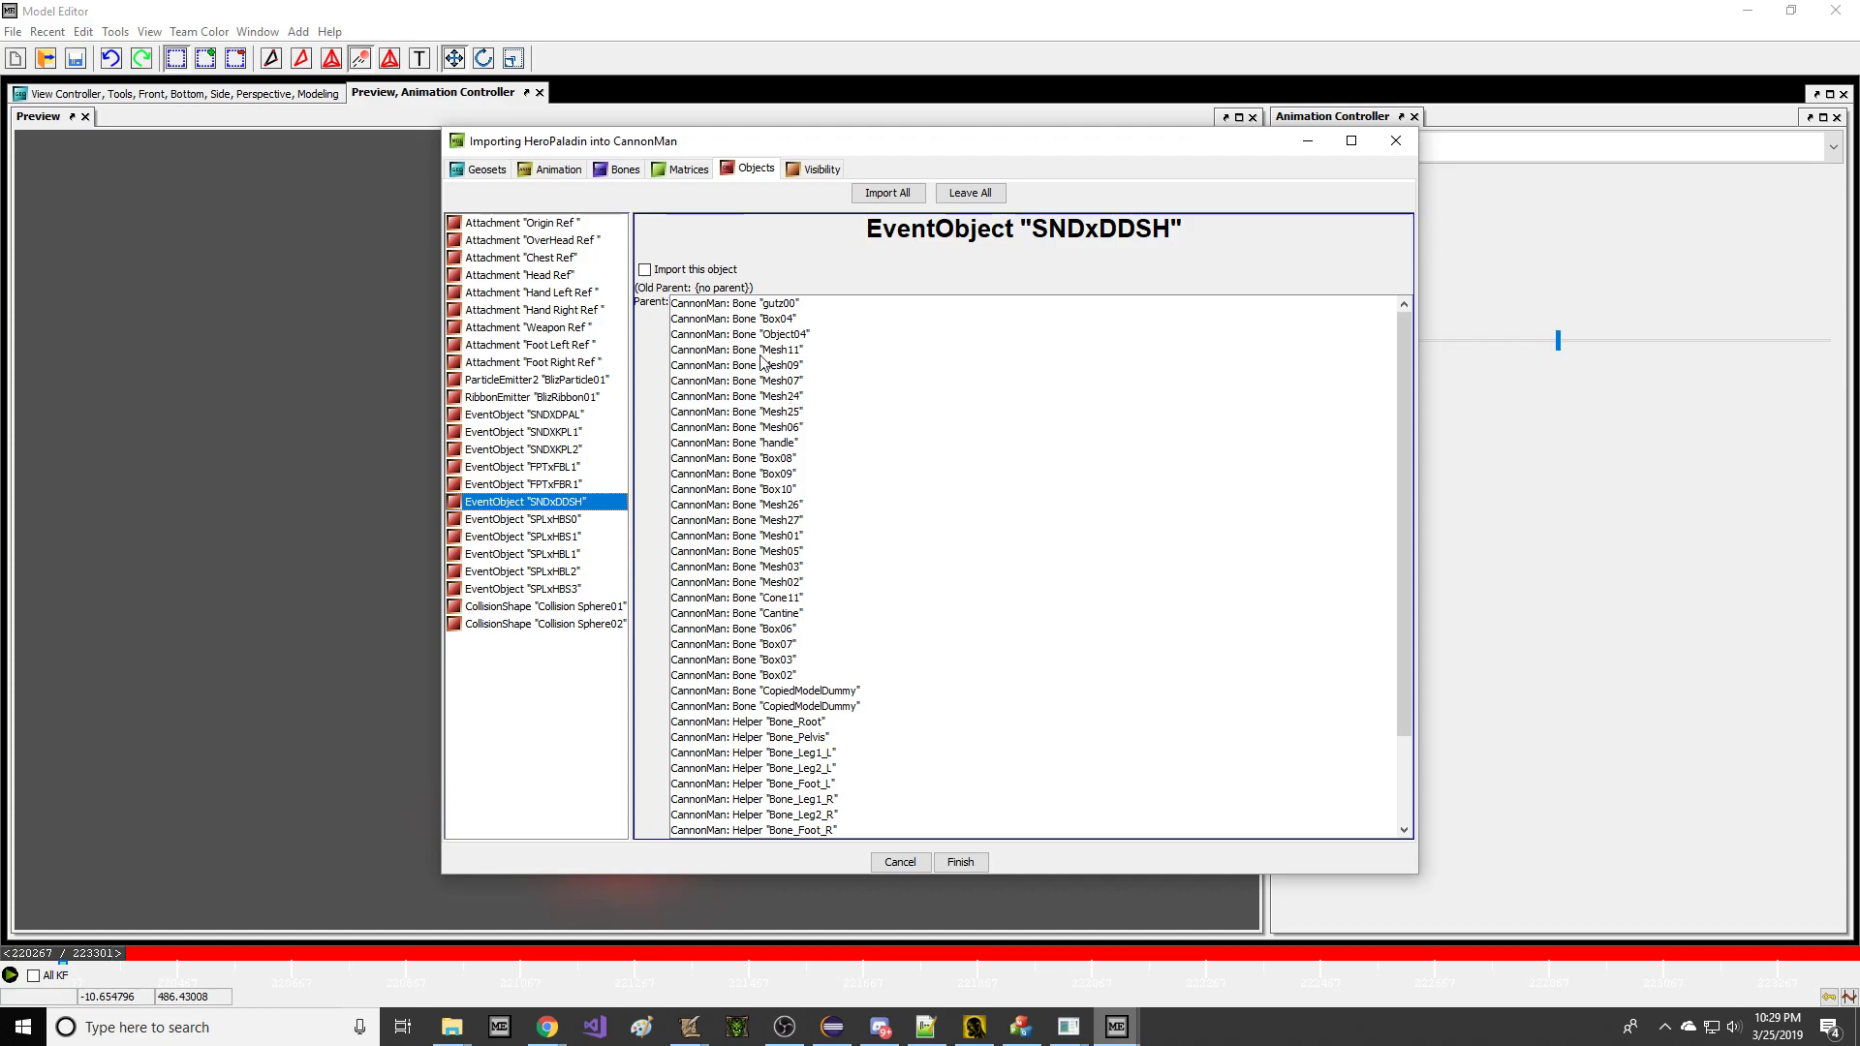
Include the Paladin's Dissipate sequence in the import, time-scaled into the existing Dissipate animation.
left_click(557, 170)
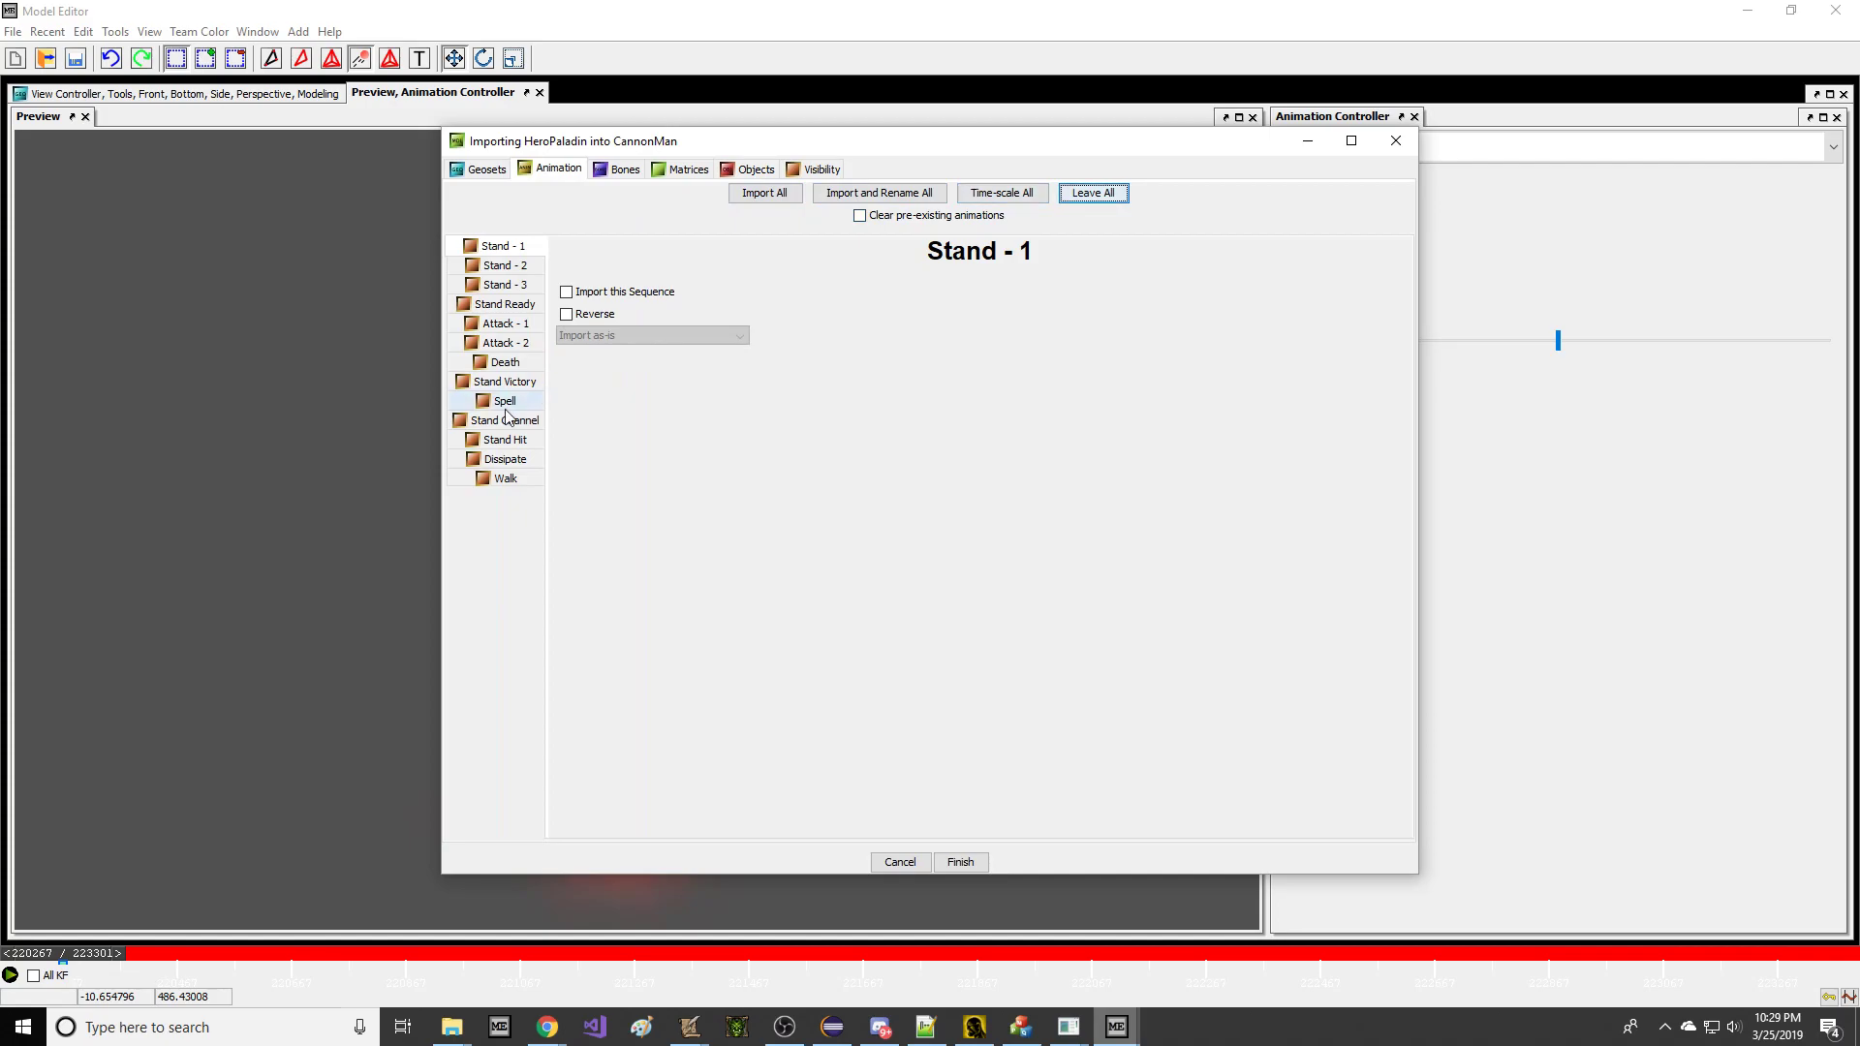
left_click(505, 460)
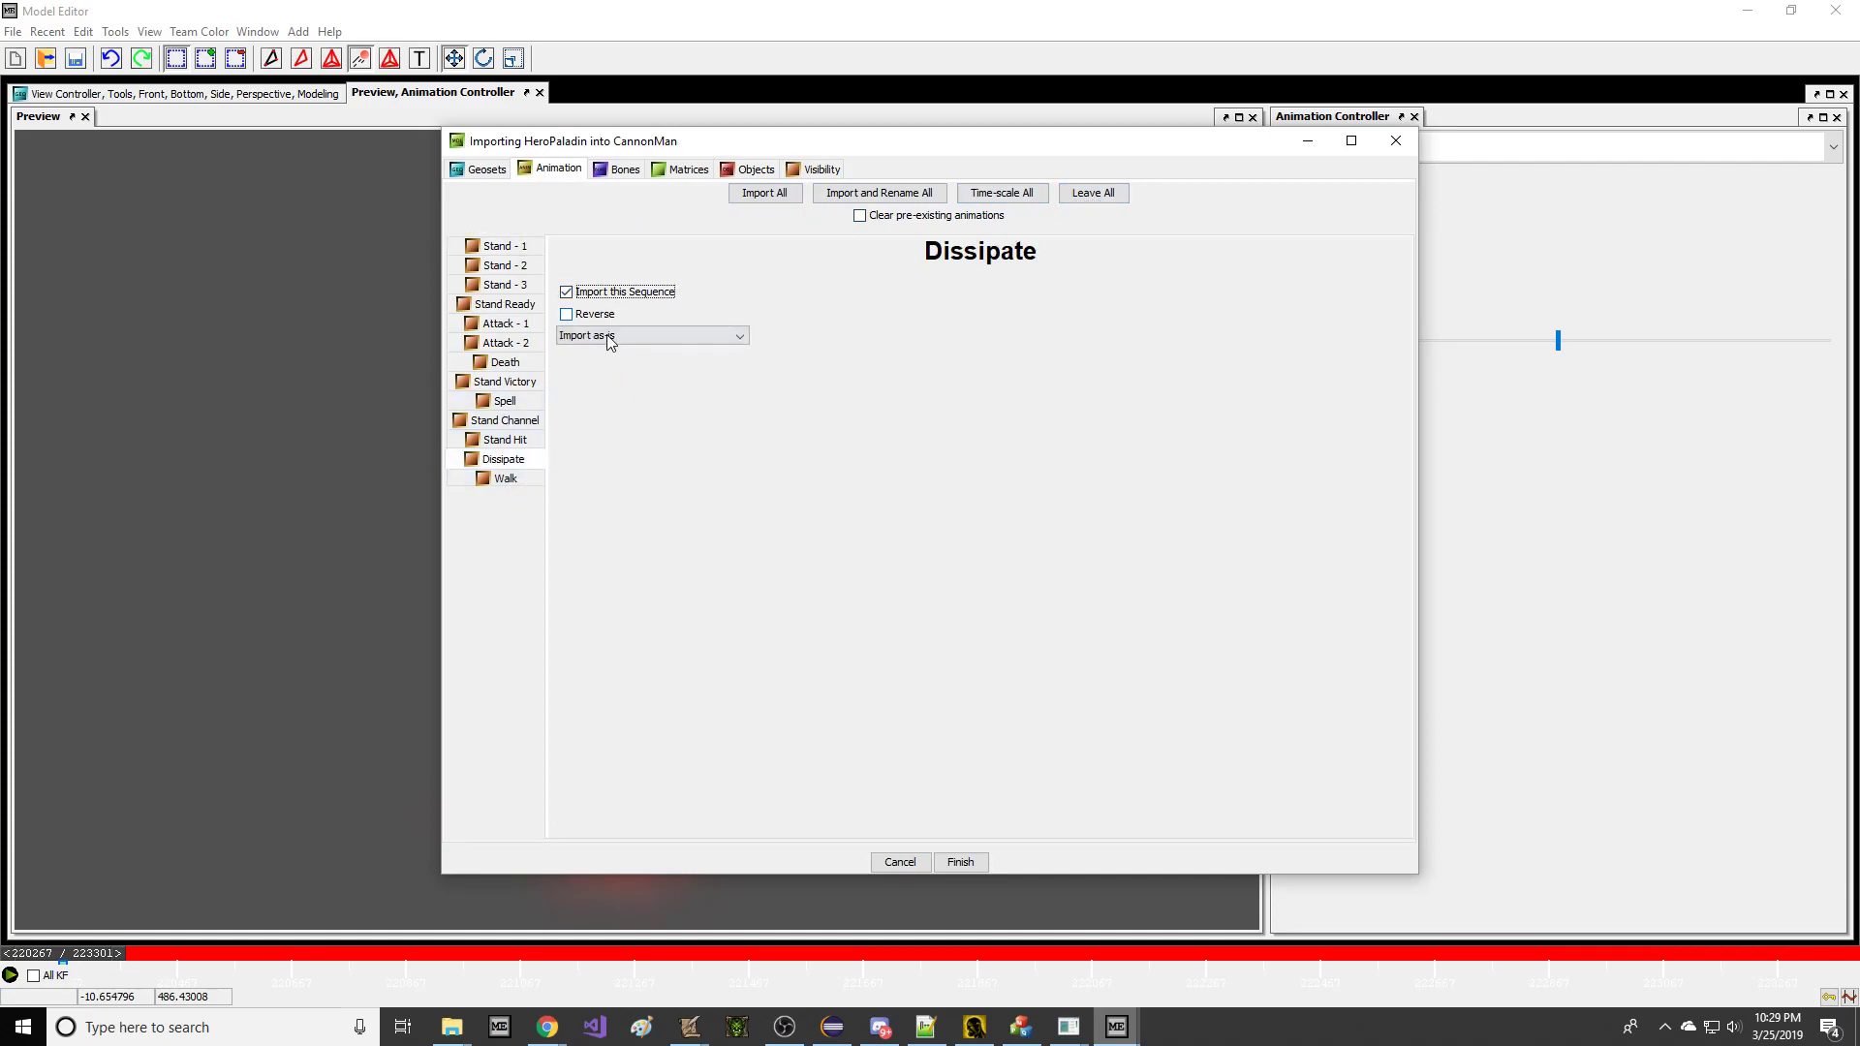
left_click(610, 336)
left_click(617, 384)
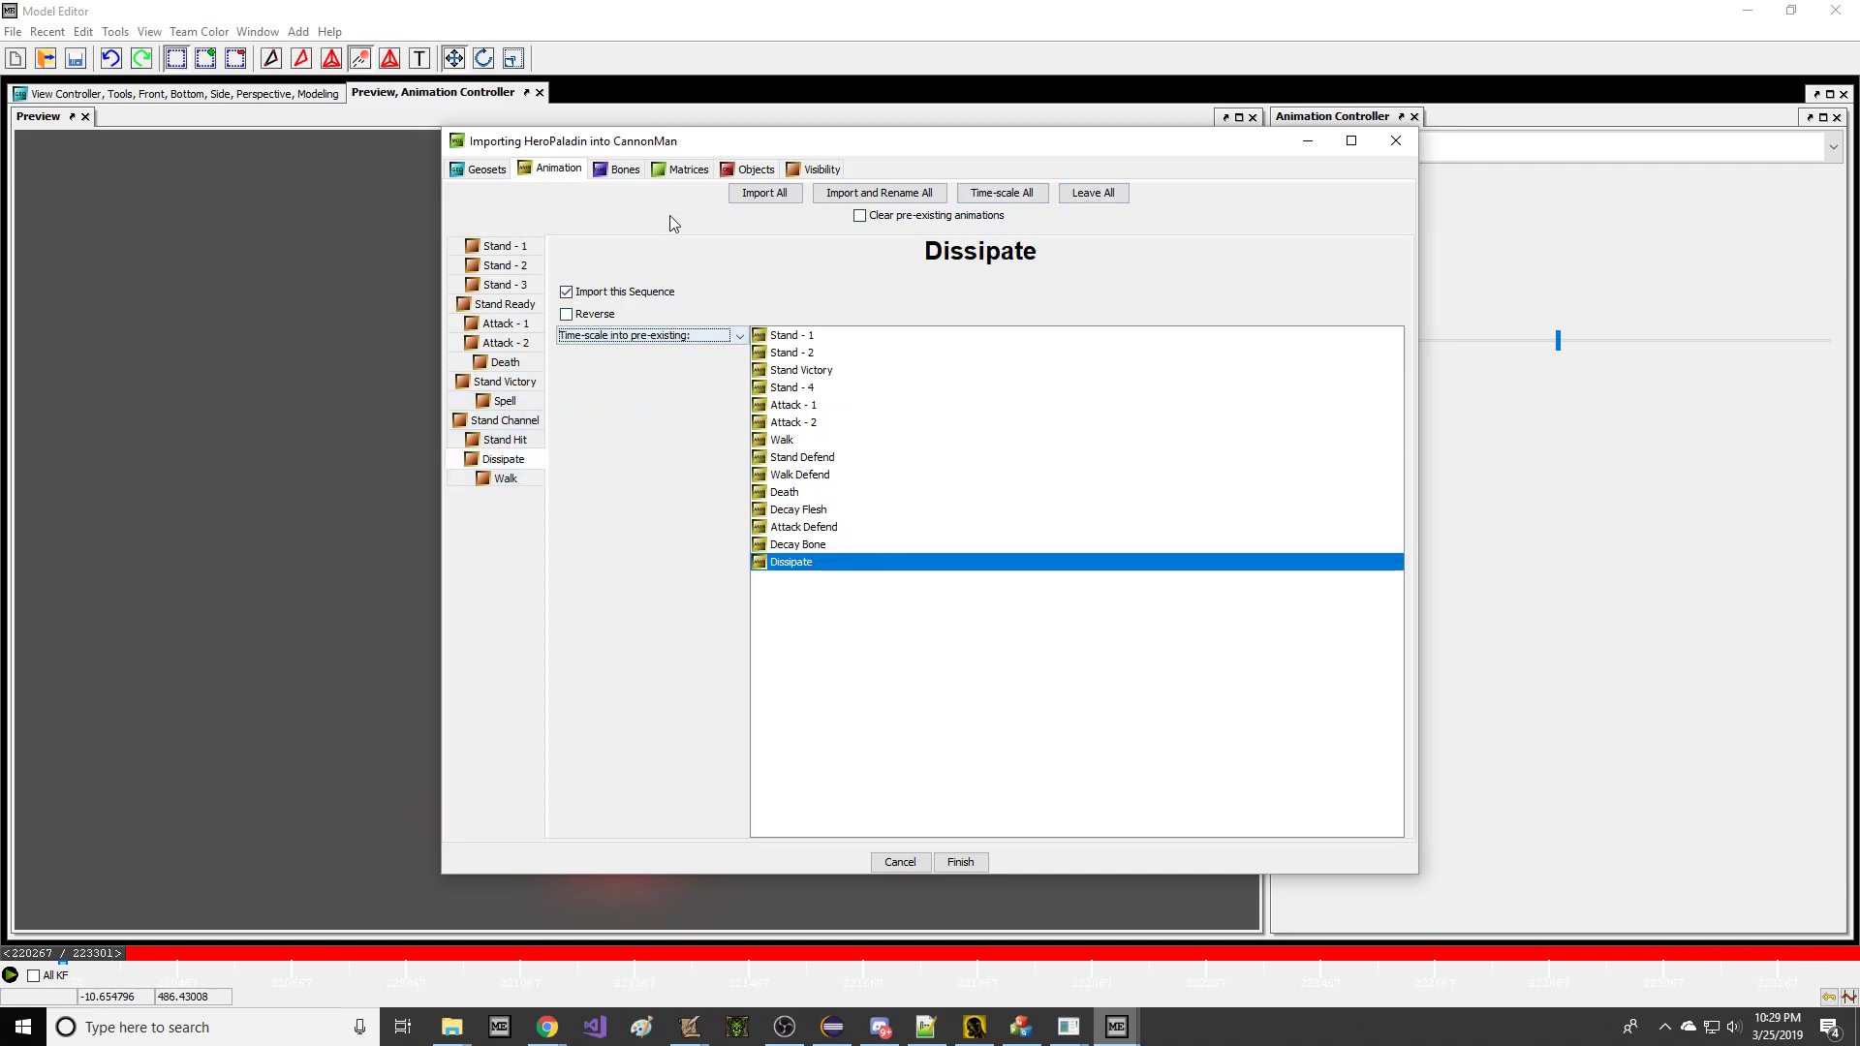
Check the import's visibility, object, animation and geoset settings, and finish importing HeroPaladin into CannonMan.
left_click(749, 171)
left_click(804, 170)
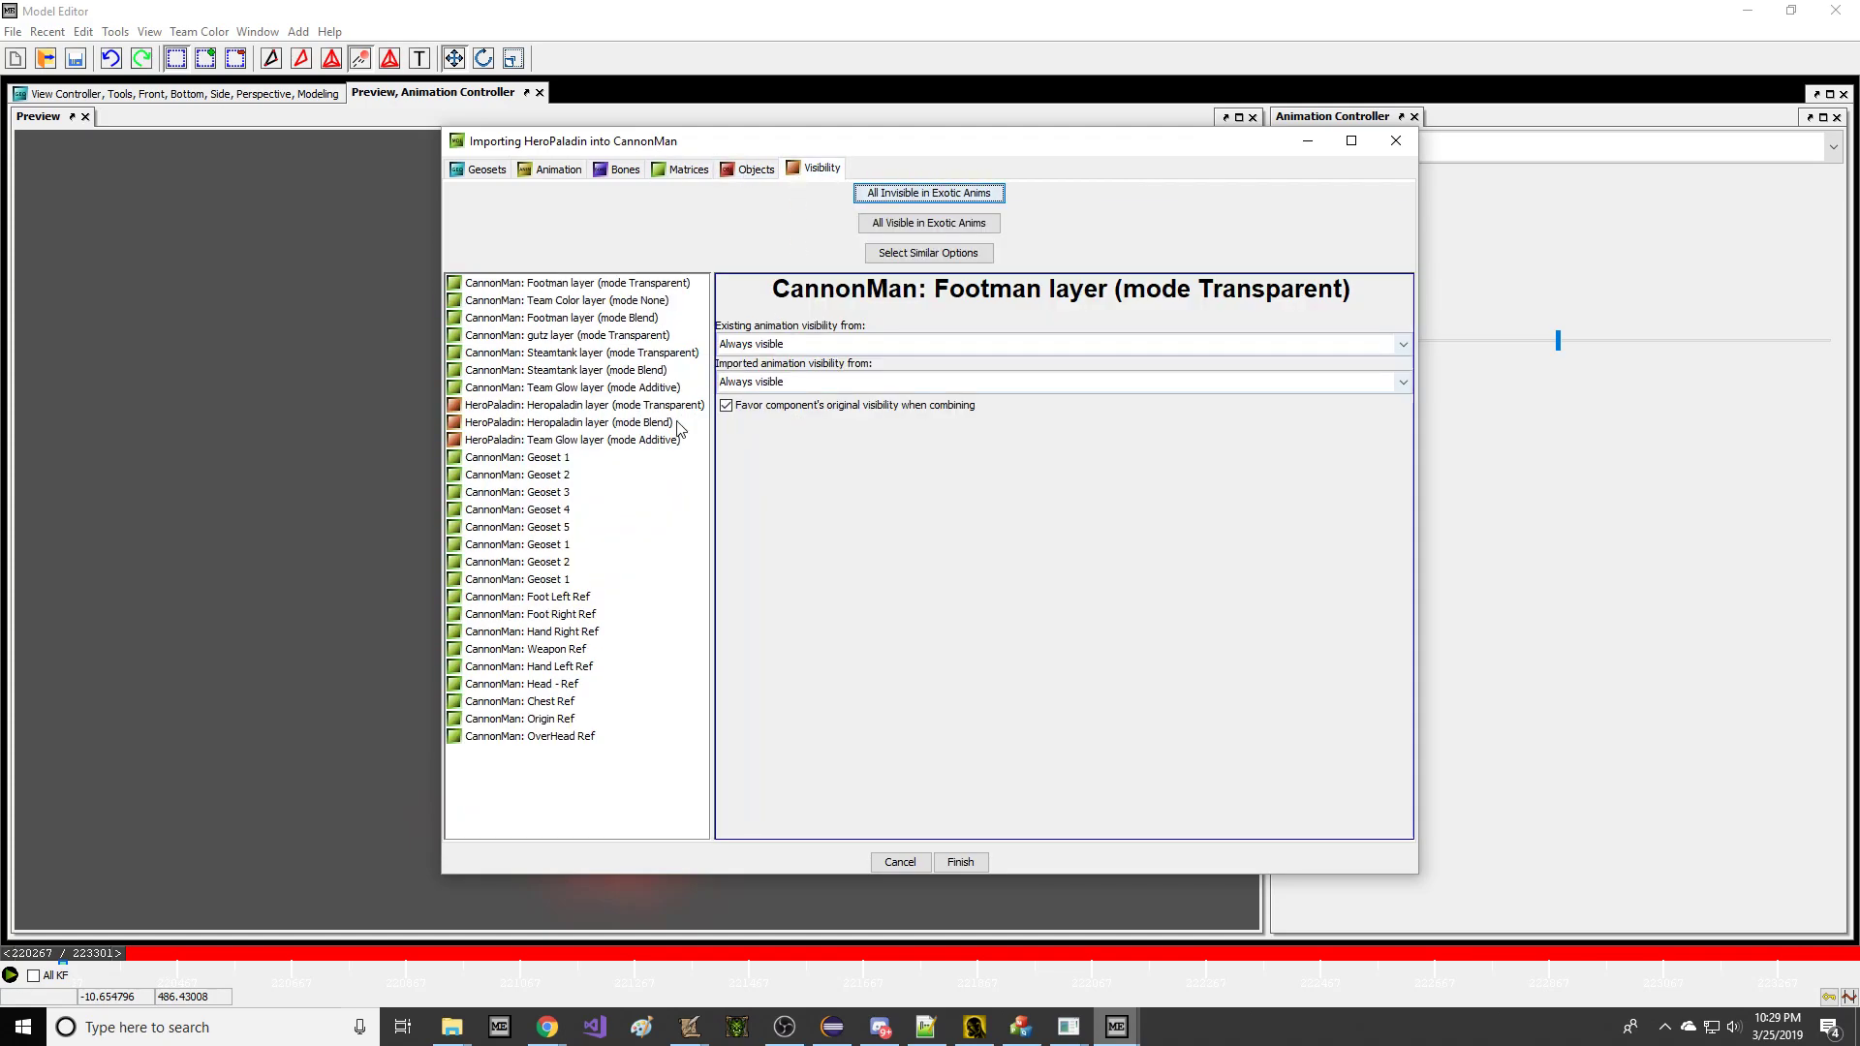
left_click(648, 492)
left_click(754, 171)
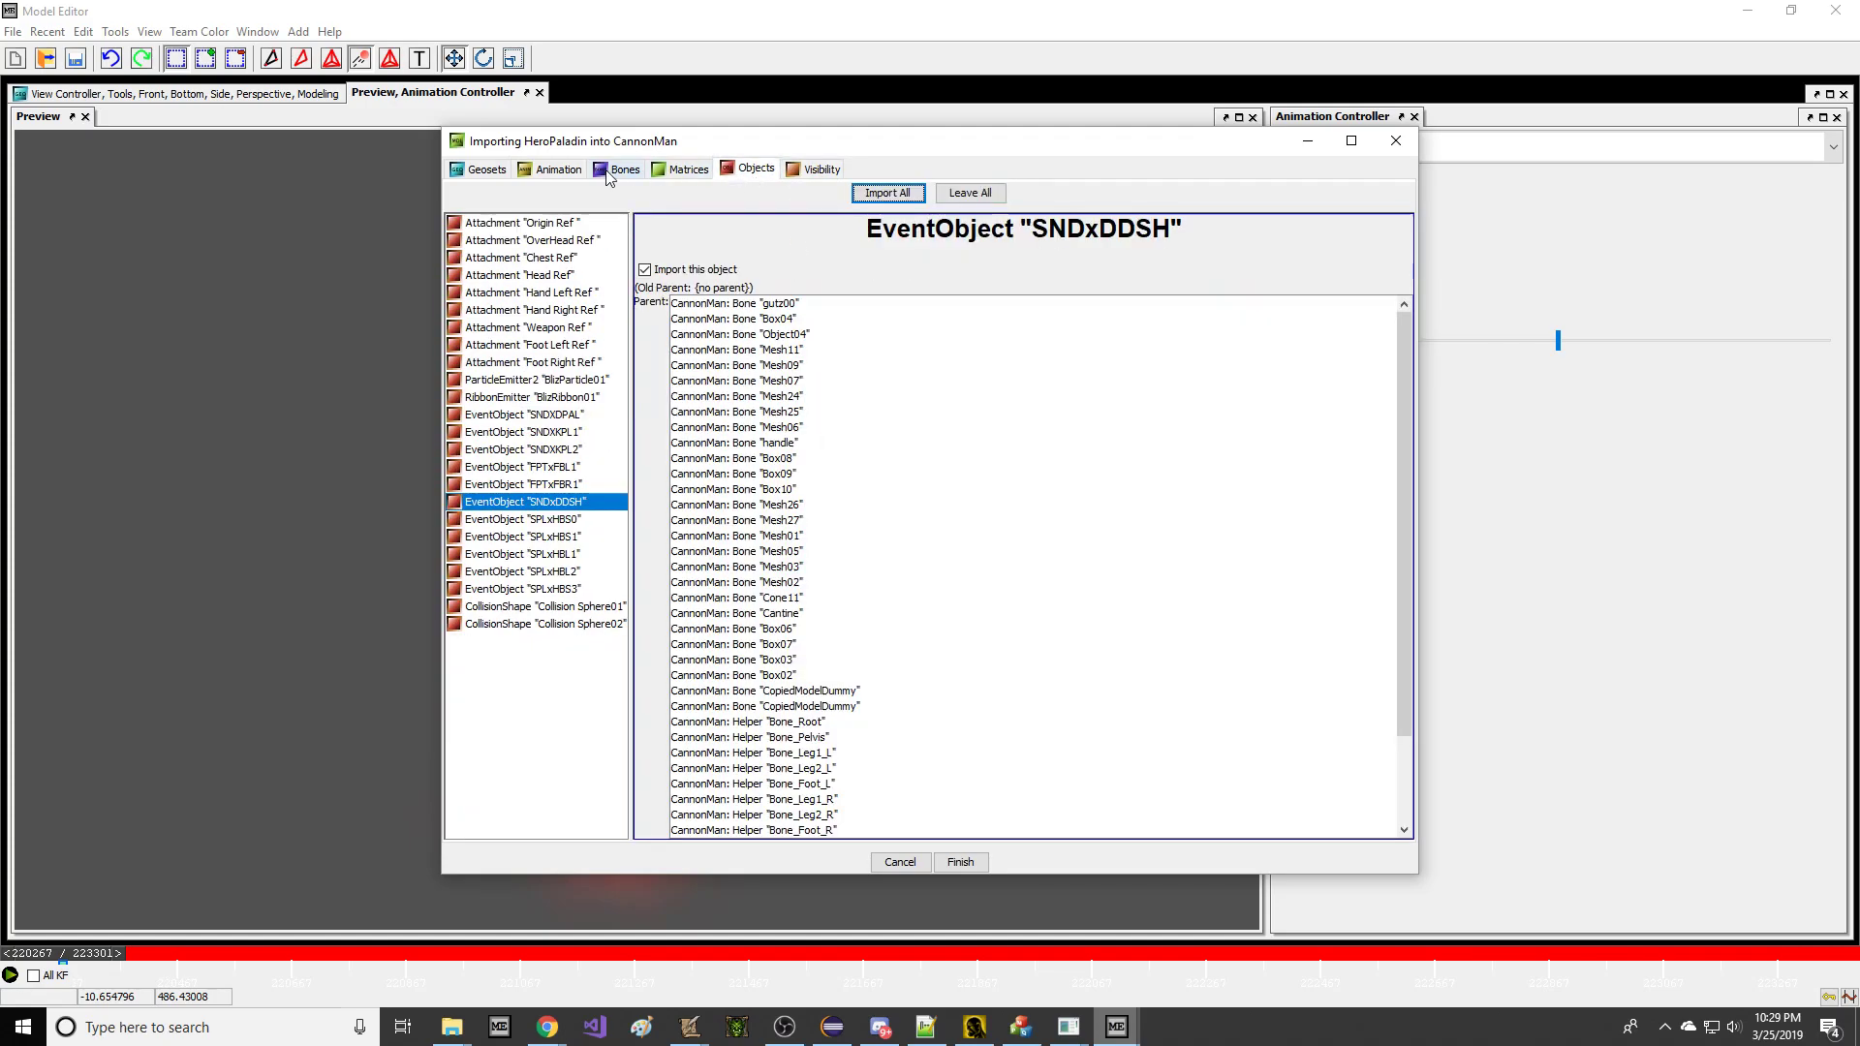
left_click(524, 275)
left_click(553, 169)
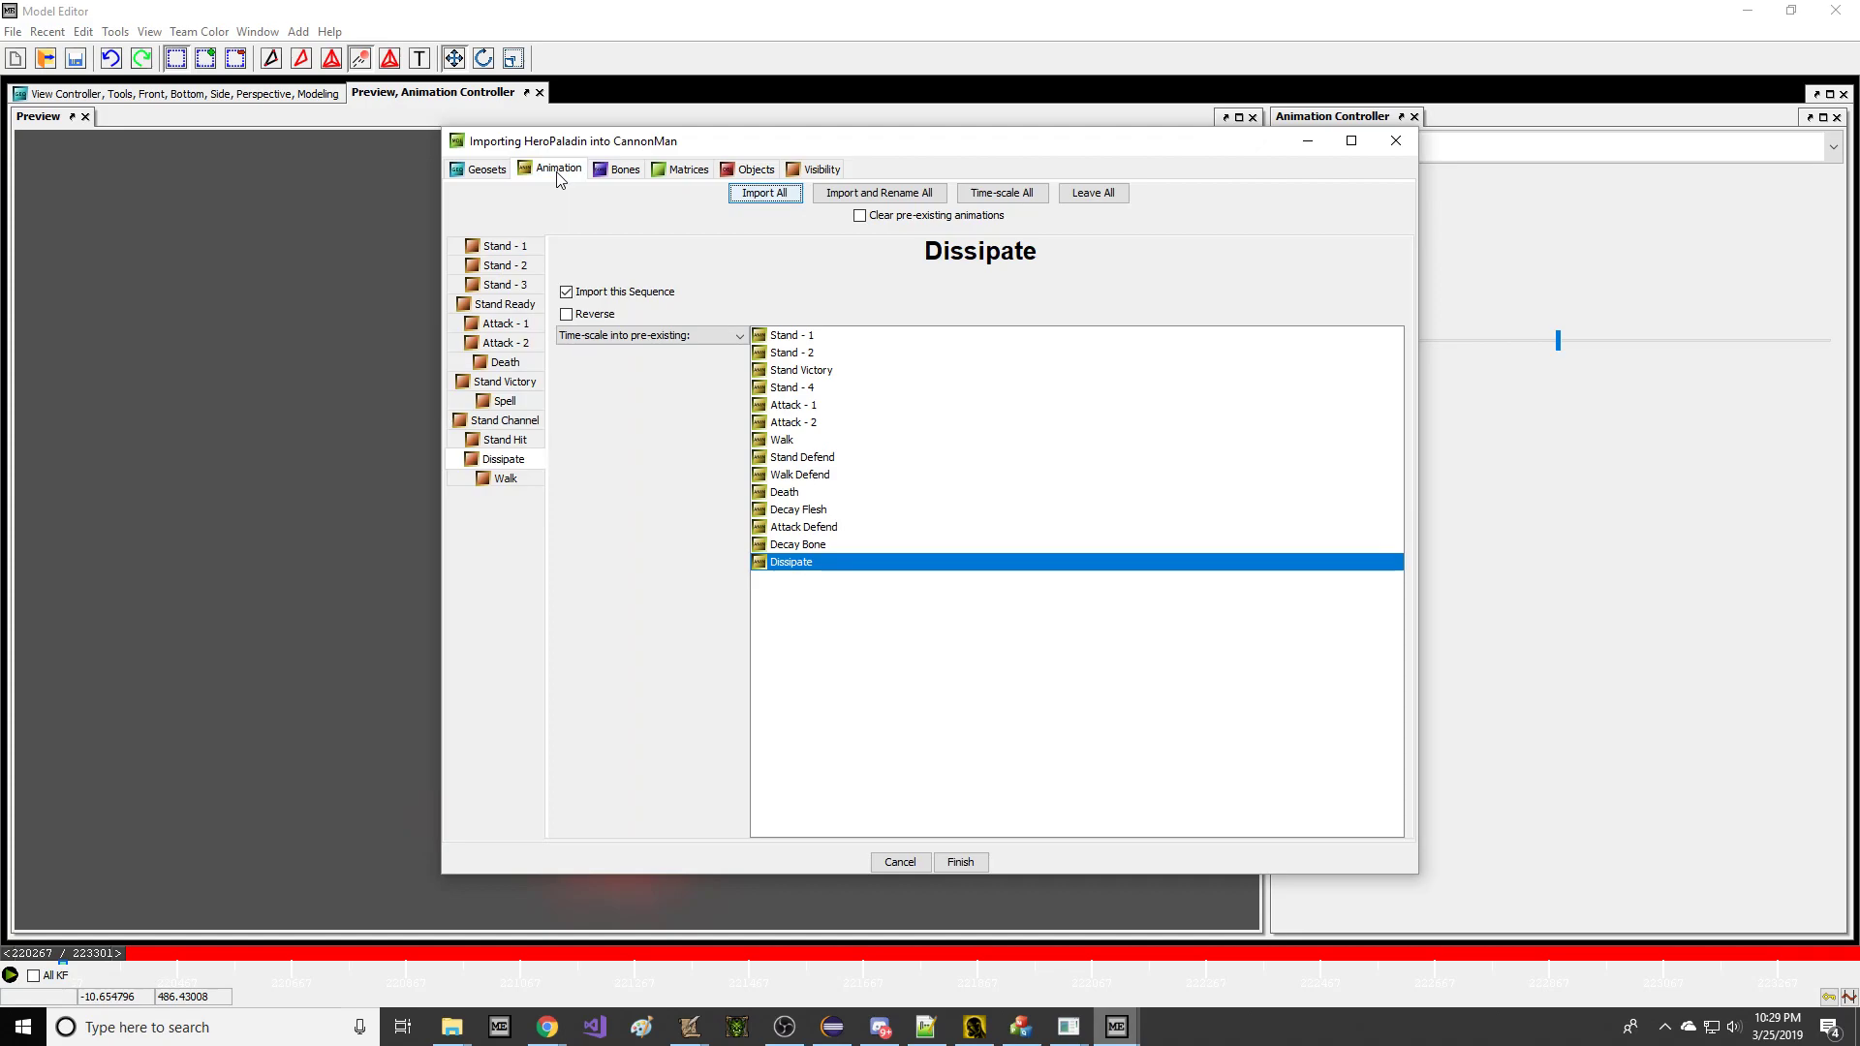
left_click(501, 325)
left_click(481, 170)
left_click(500, 379)
left_click(960, 862)
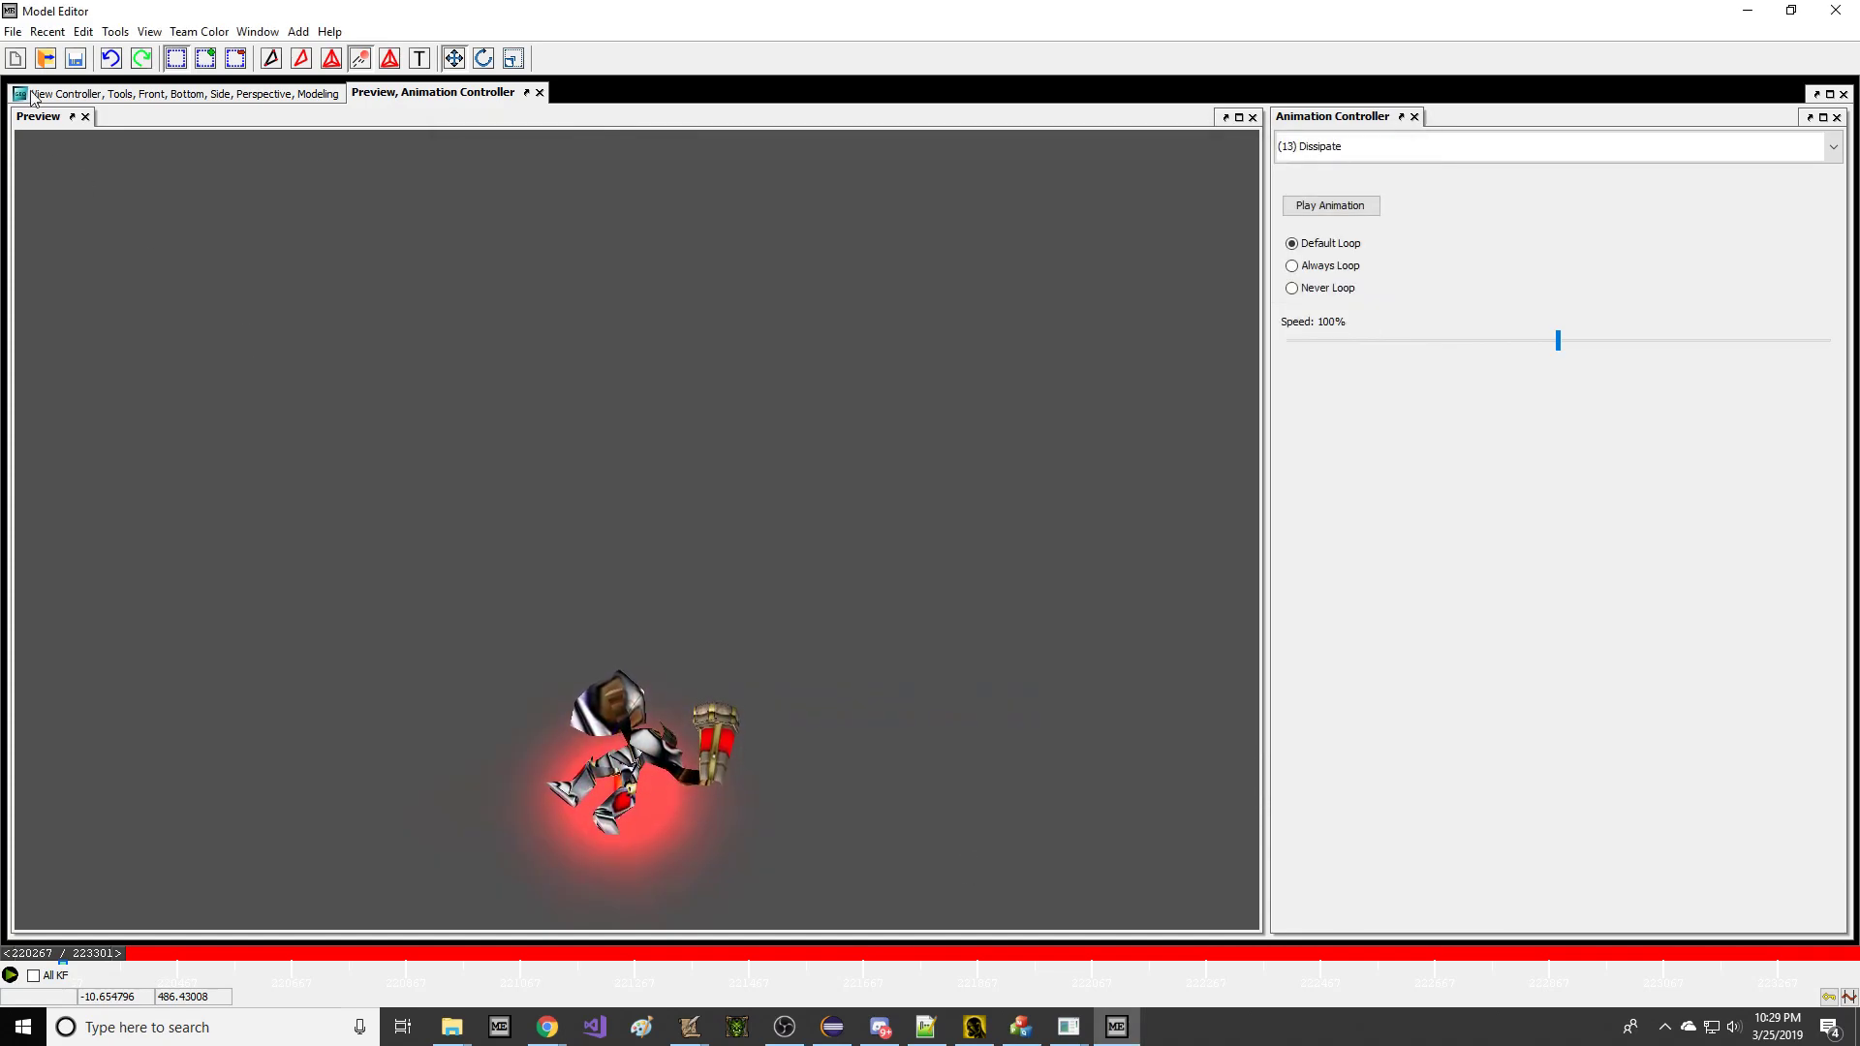
Set the modeling view's time bounds to the Dissipate animation and scrub the timeline to its last frame.
left_click(184, 94)
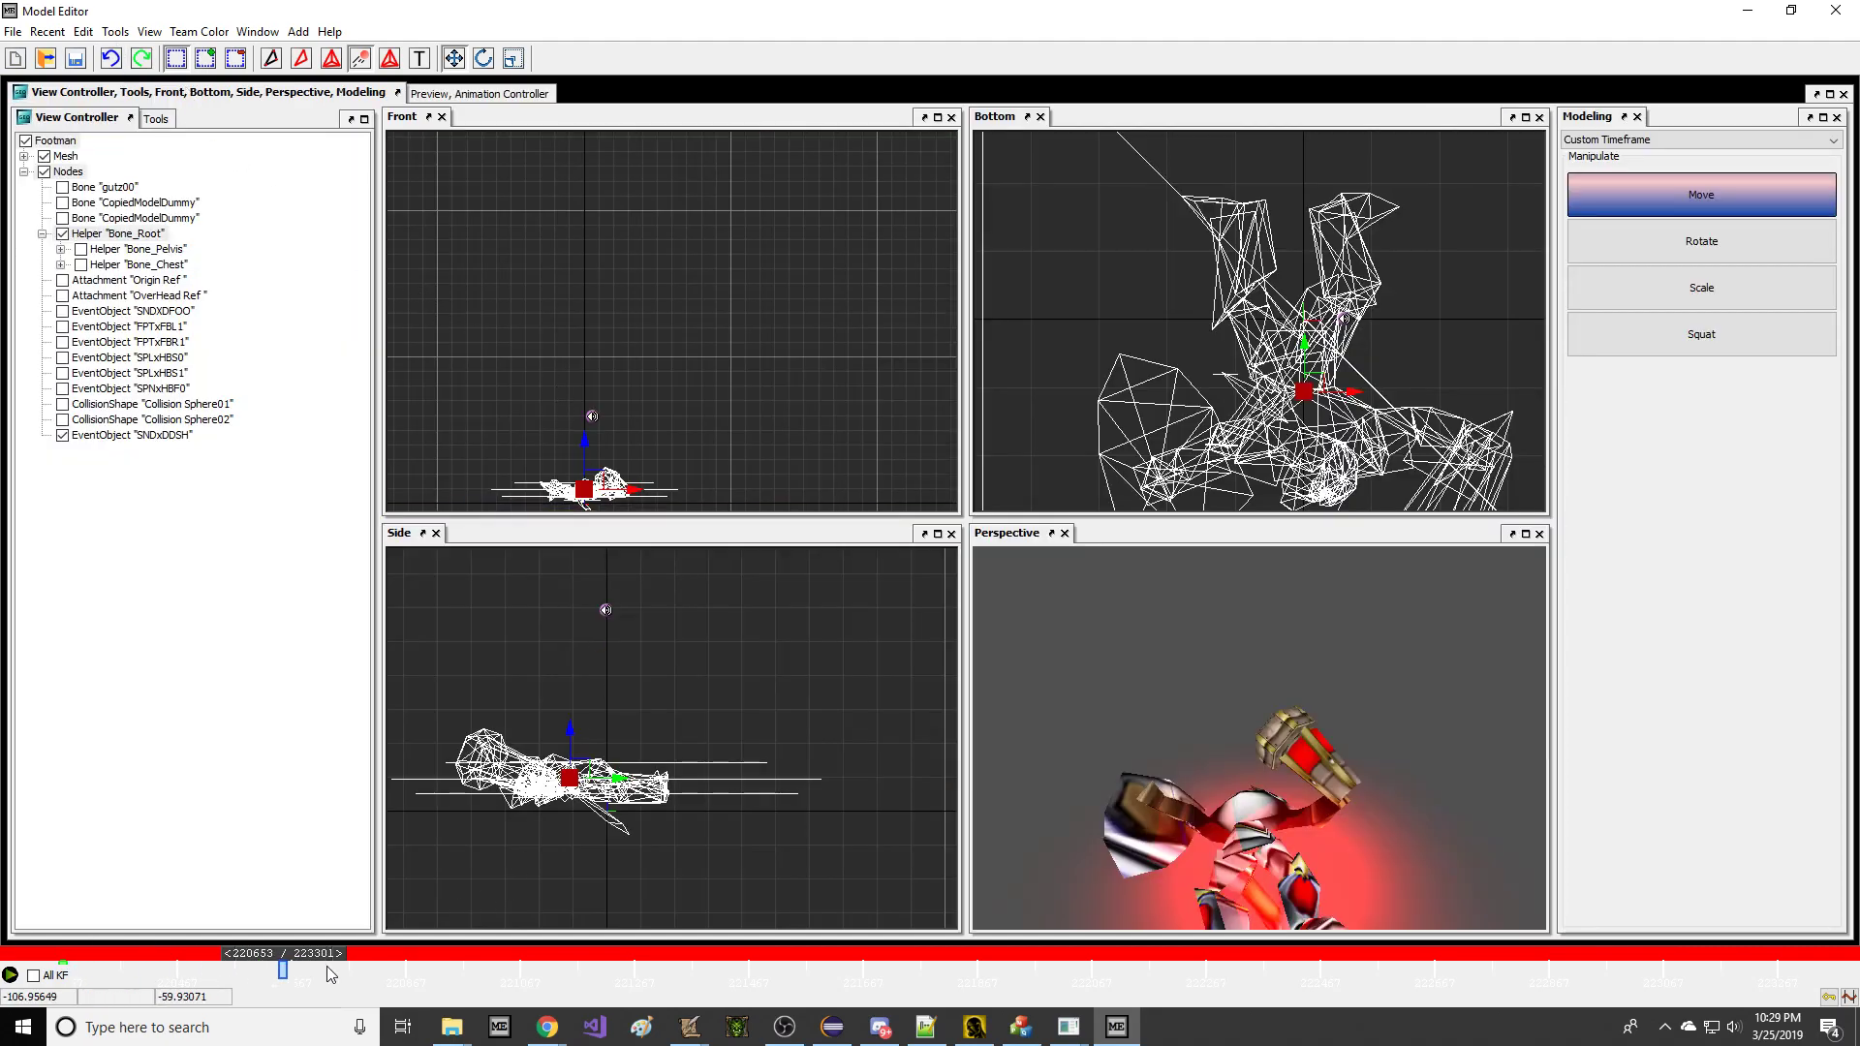
left_click_drag(360, 976, 1627, 954)
left_click(1848, 997)
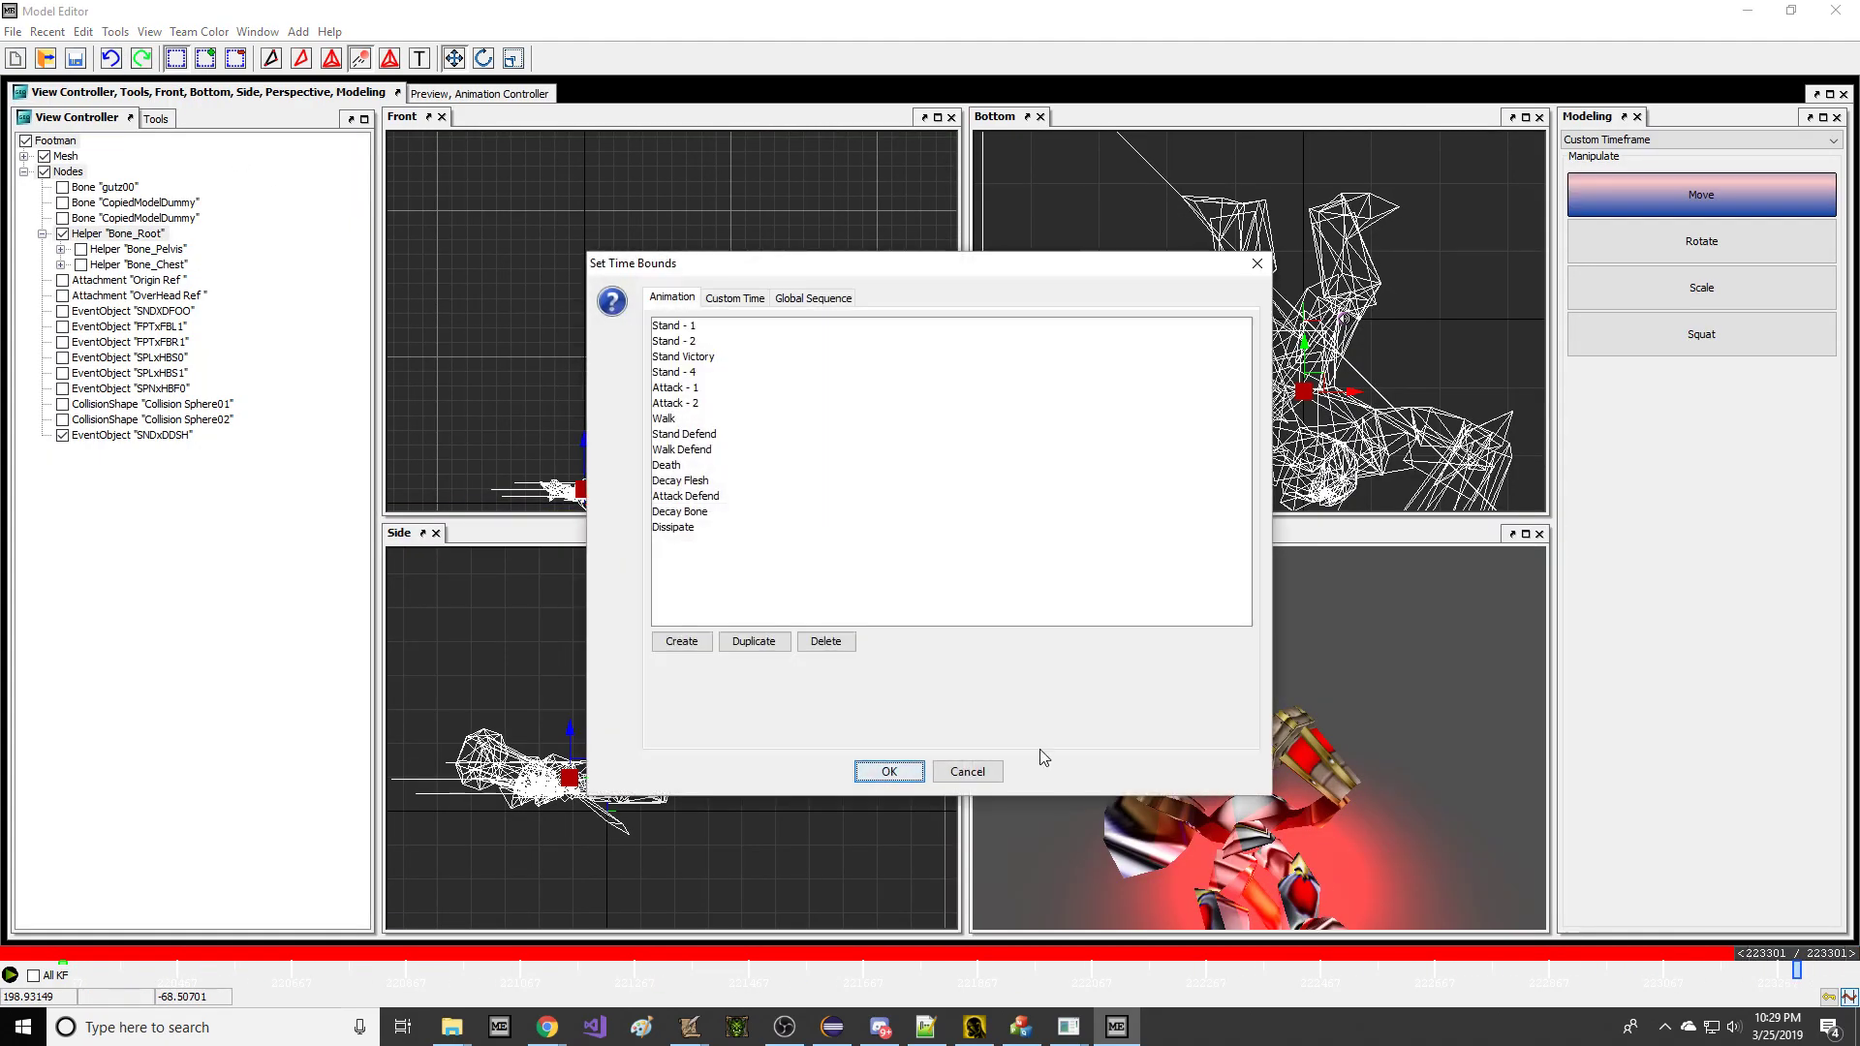
left_click(783, 528)
left_click(885, 773)
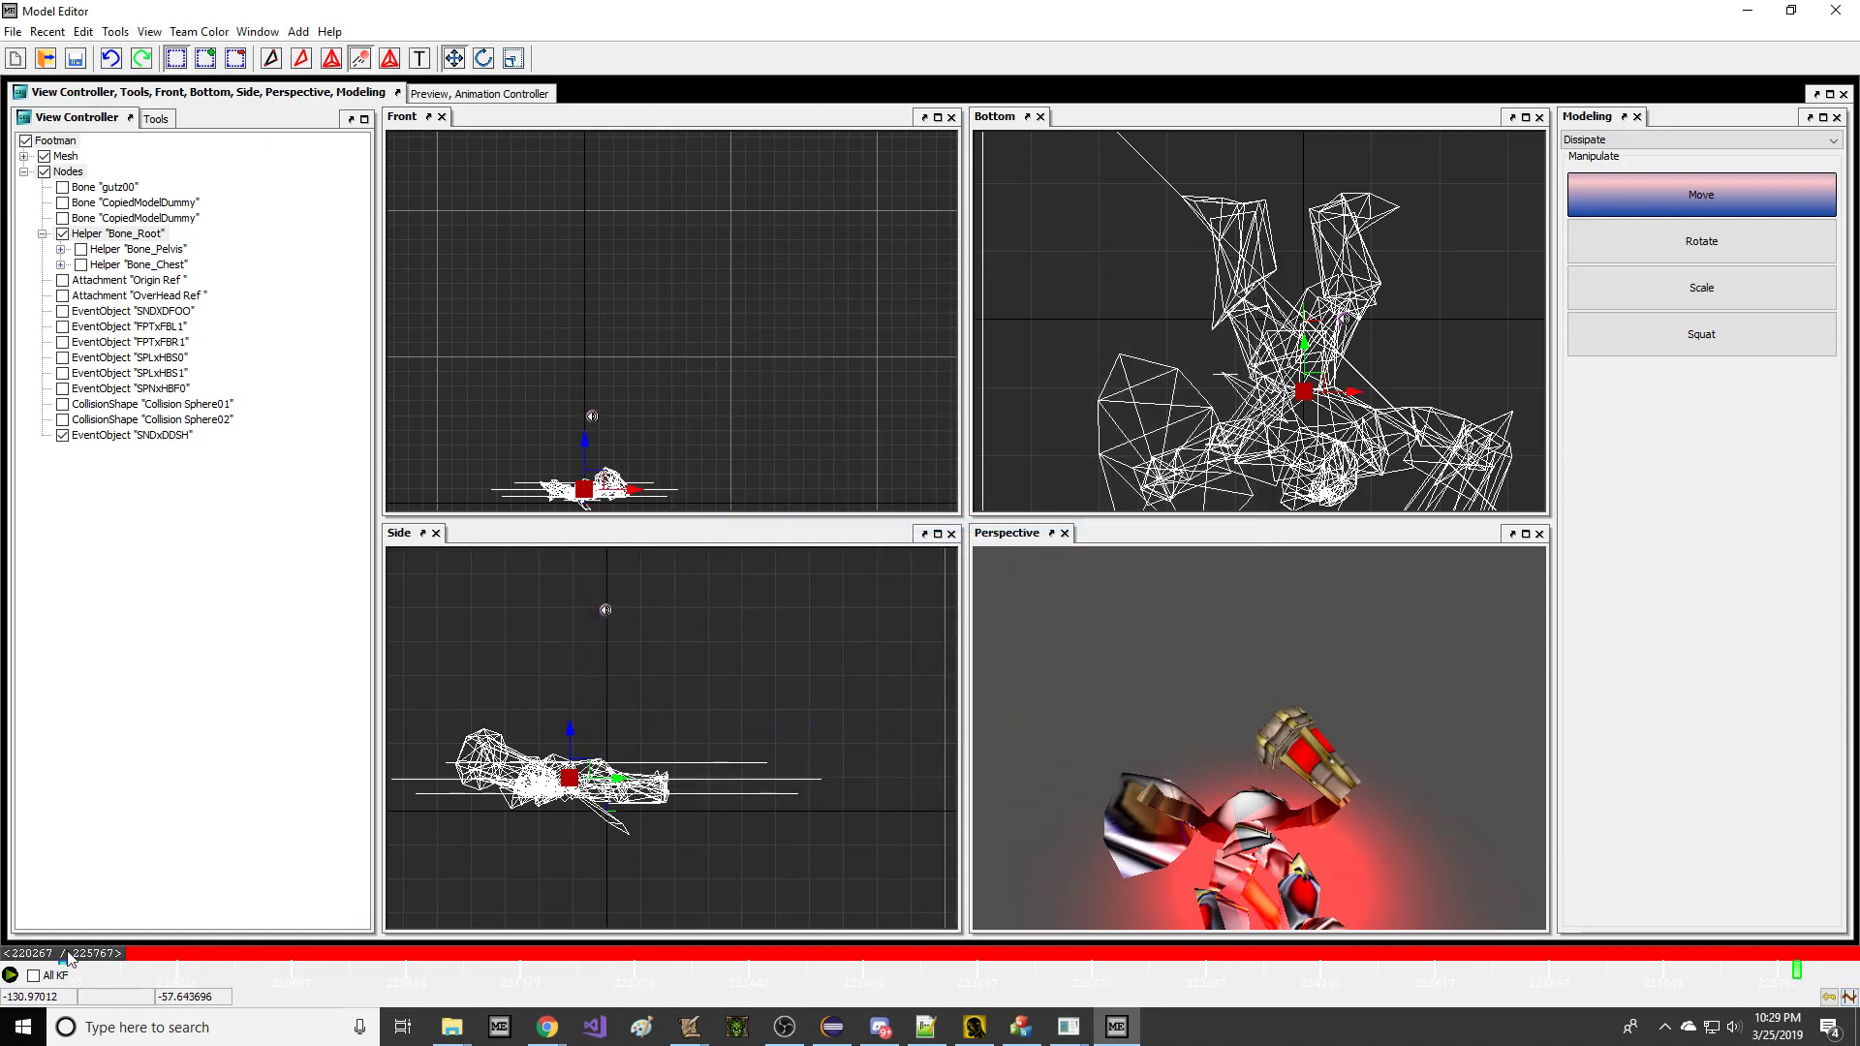
left_click_drag(67, 955, 1797, 955)
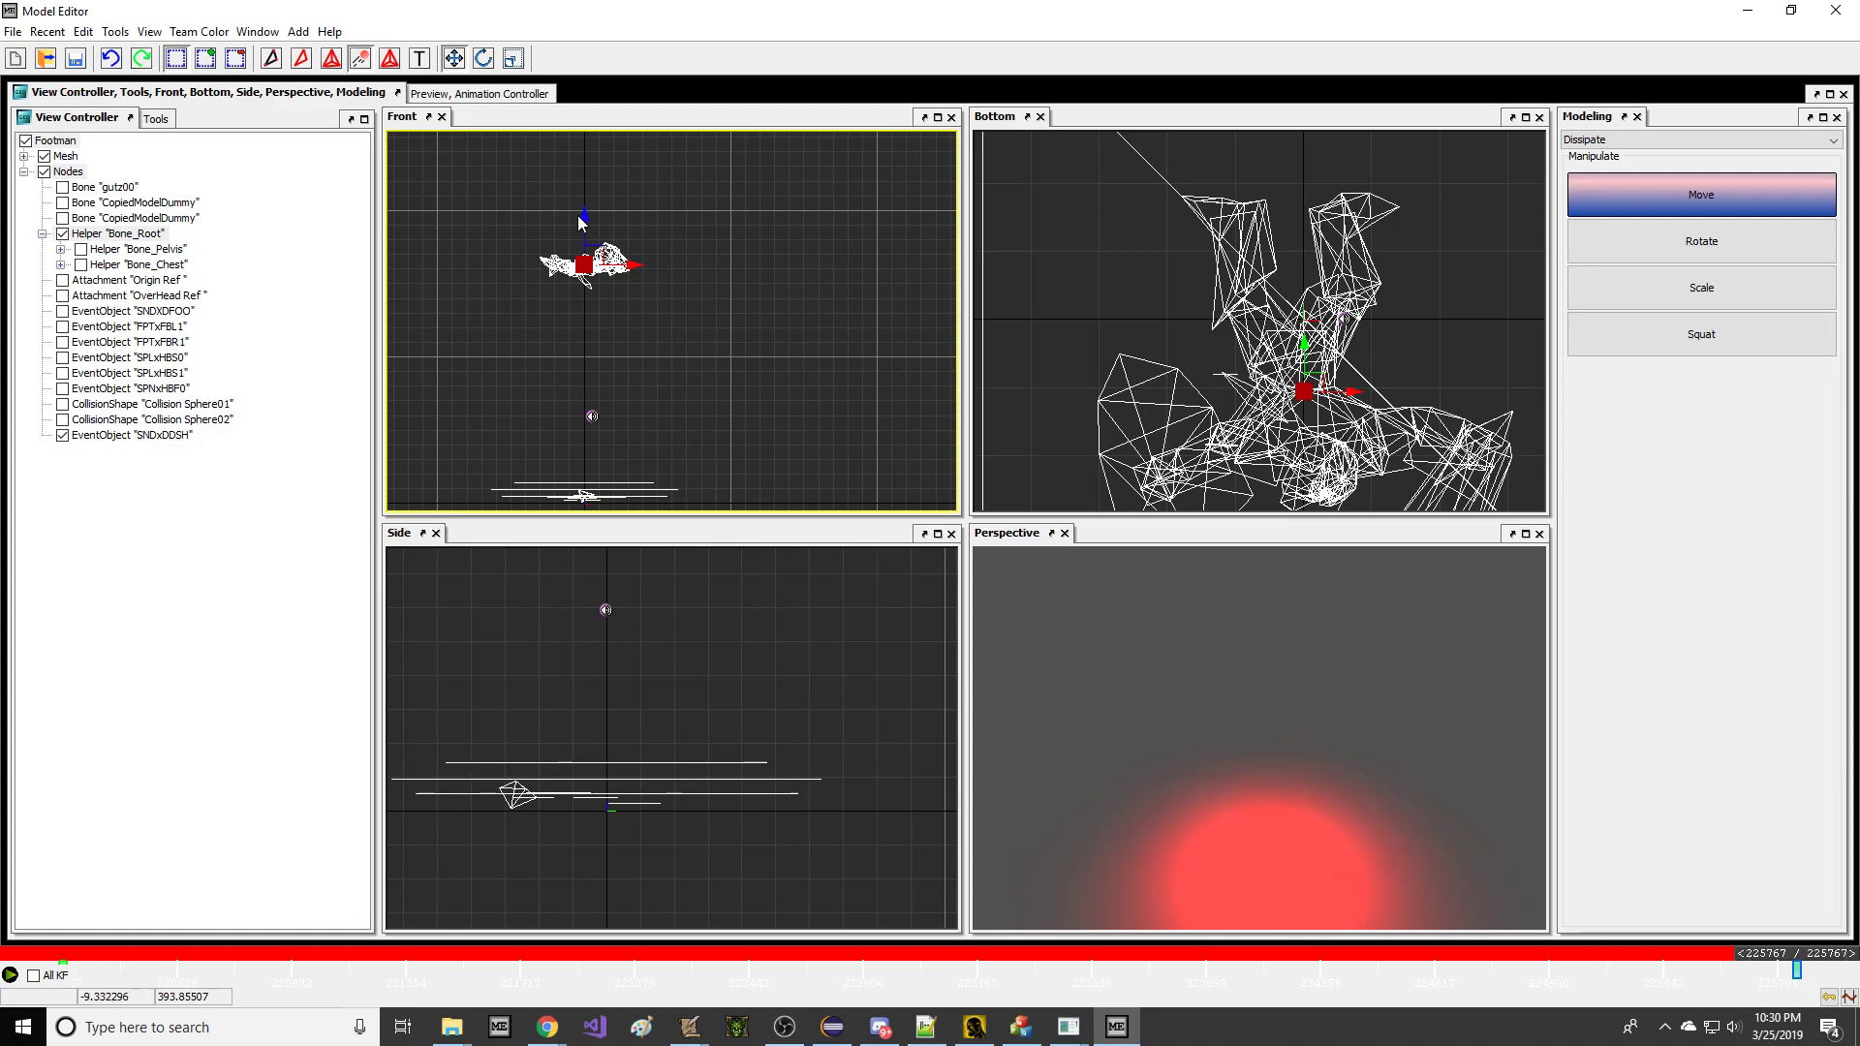
Raise the Bone_Root helper high above the ground in the Front view and save the model as CannonMan2.mdl.
left_click_drag(584, 218, 581, 121)
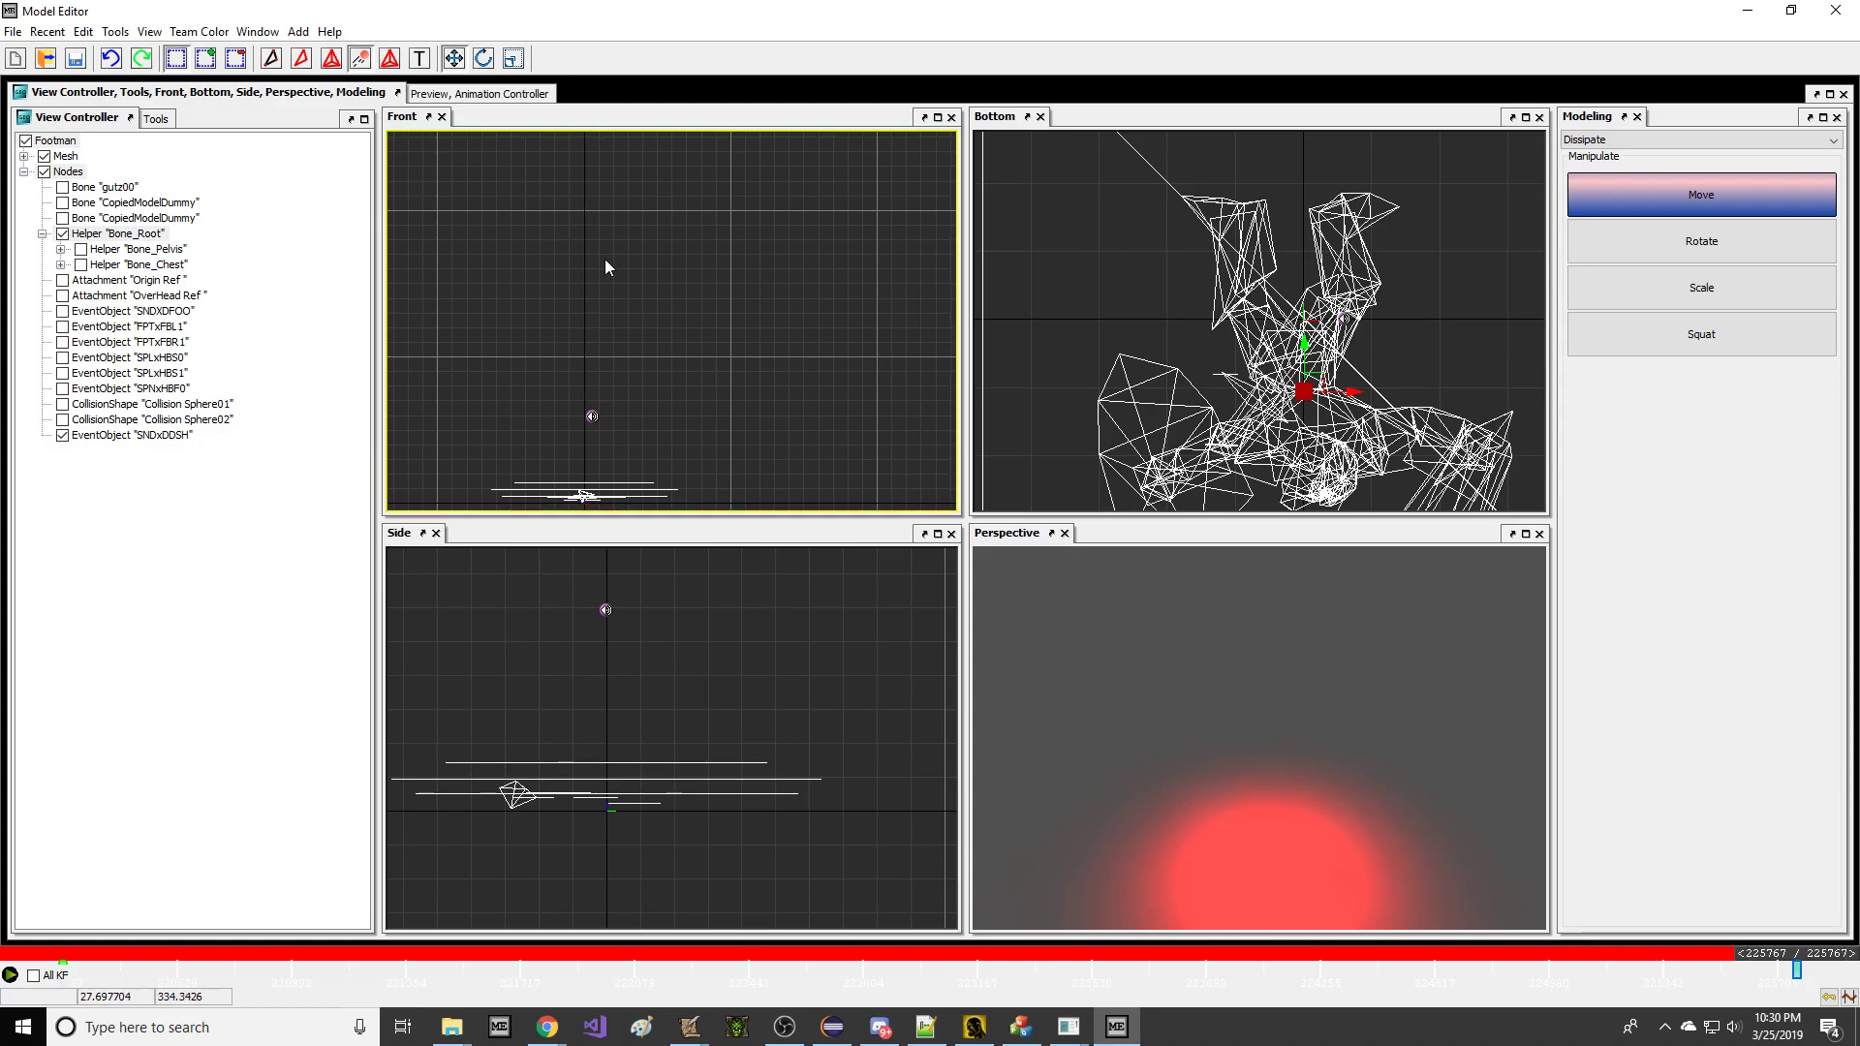
scroll(607, 266, "down", 3)
left_click(12, 31)
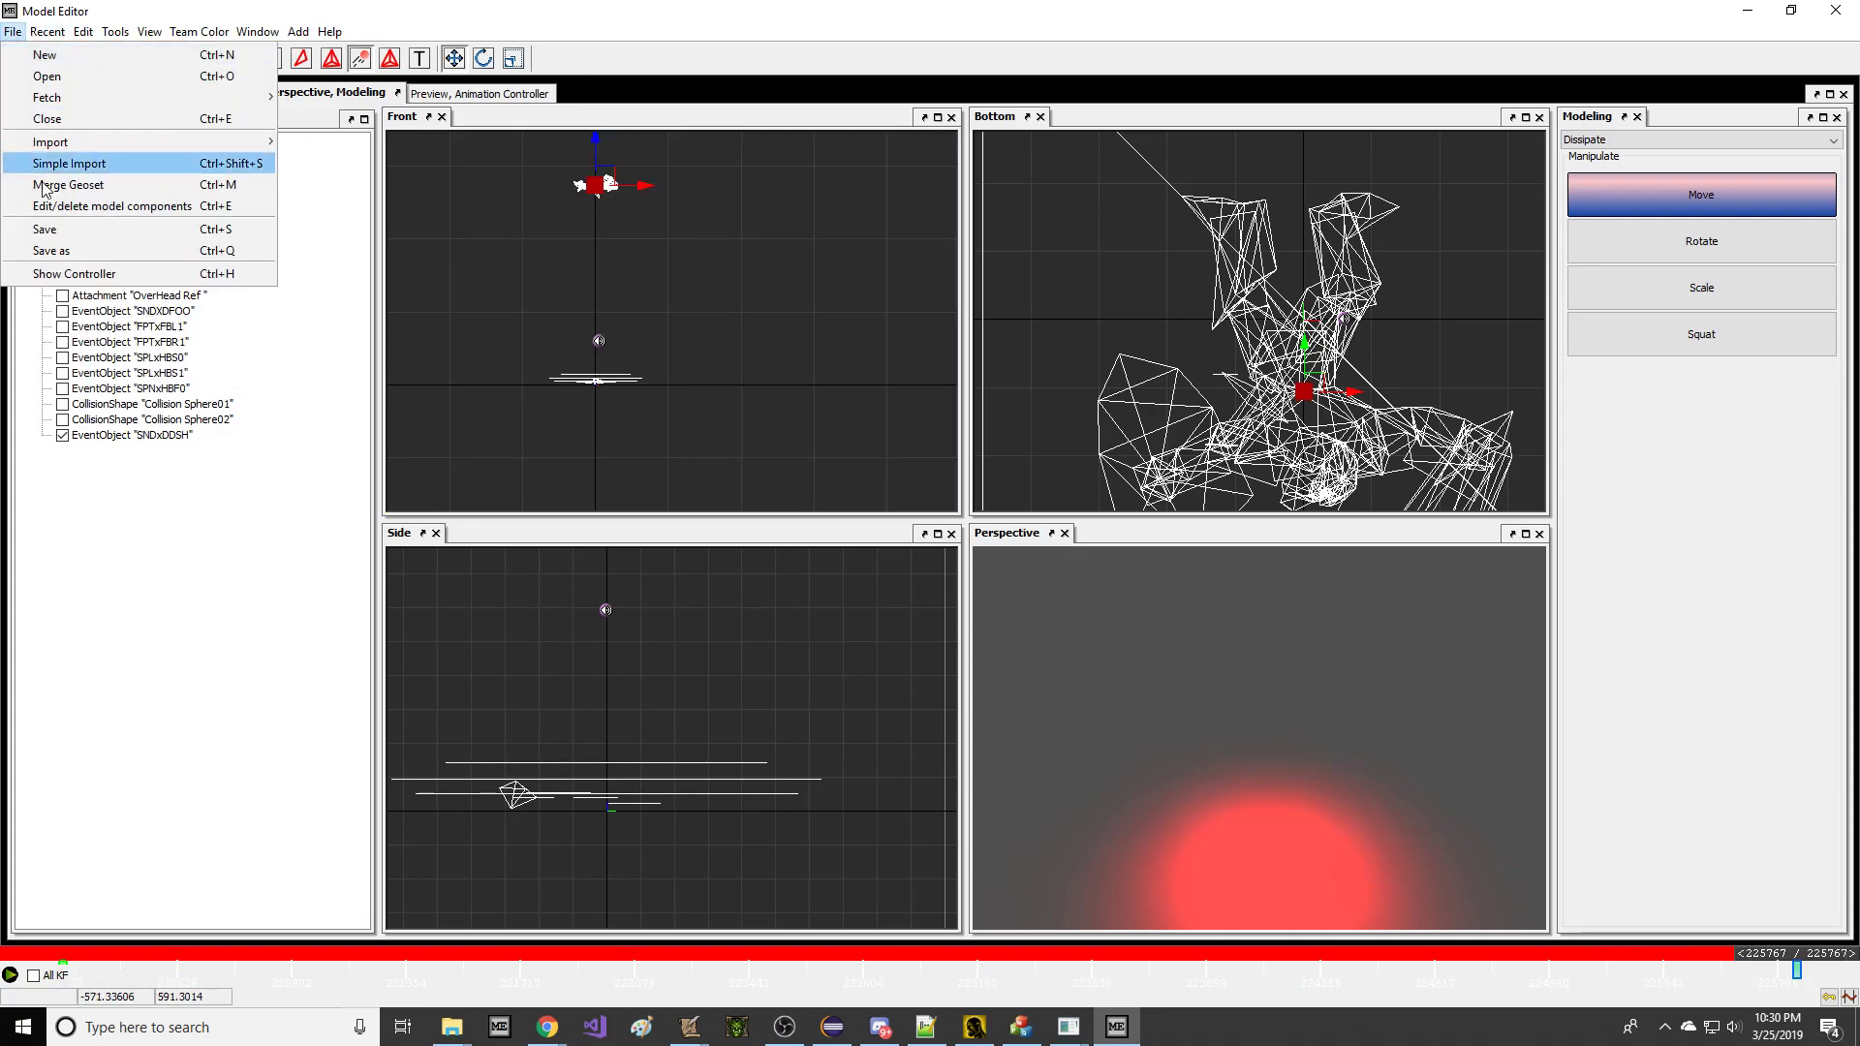
left_click(49, 250)
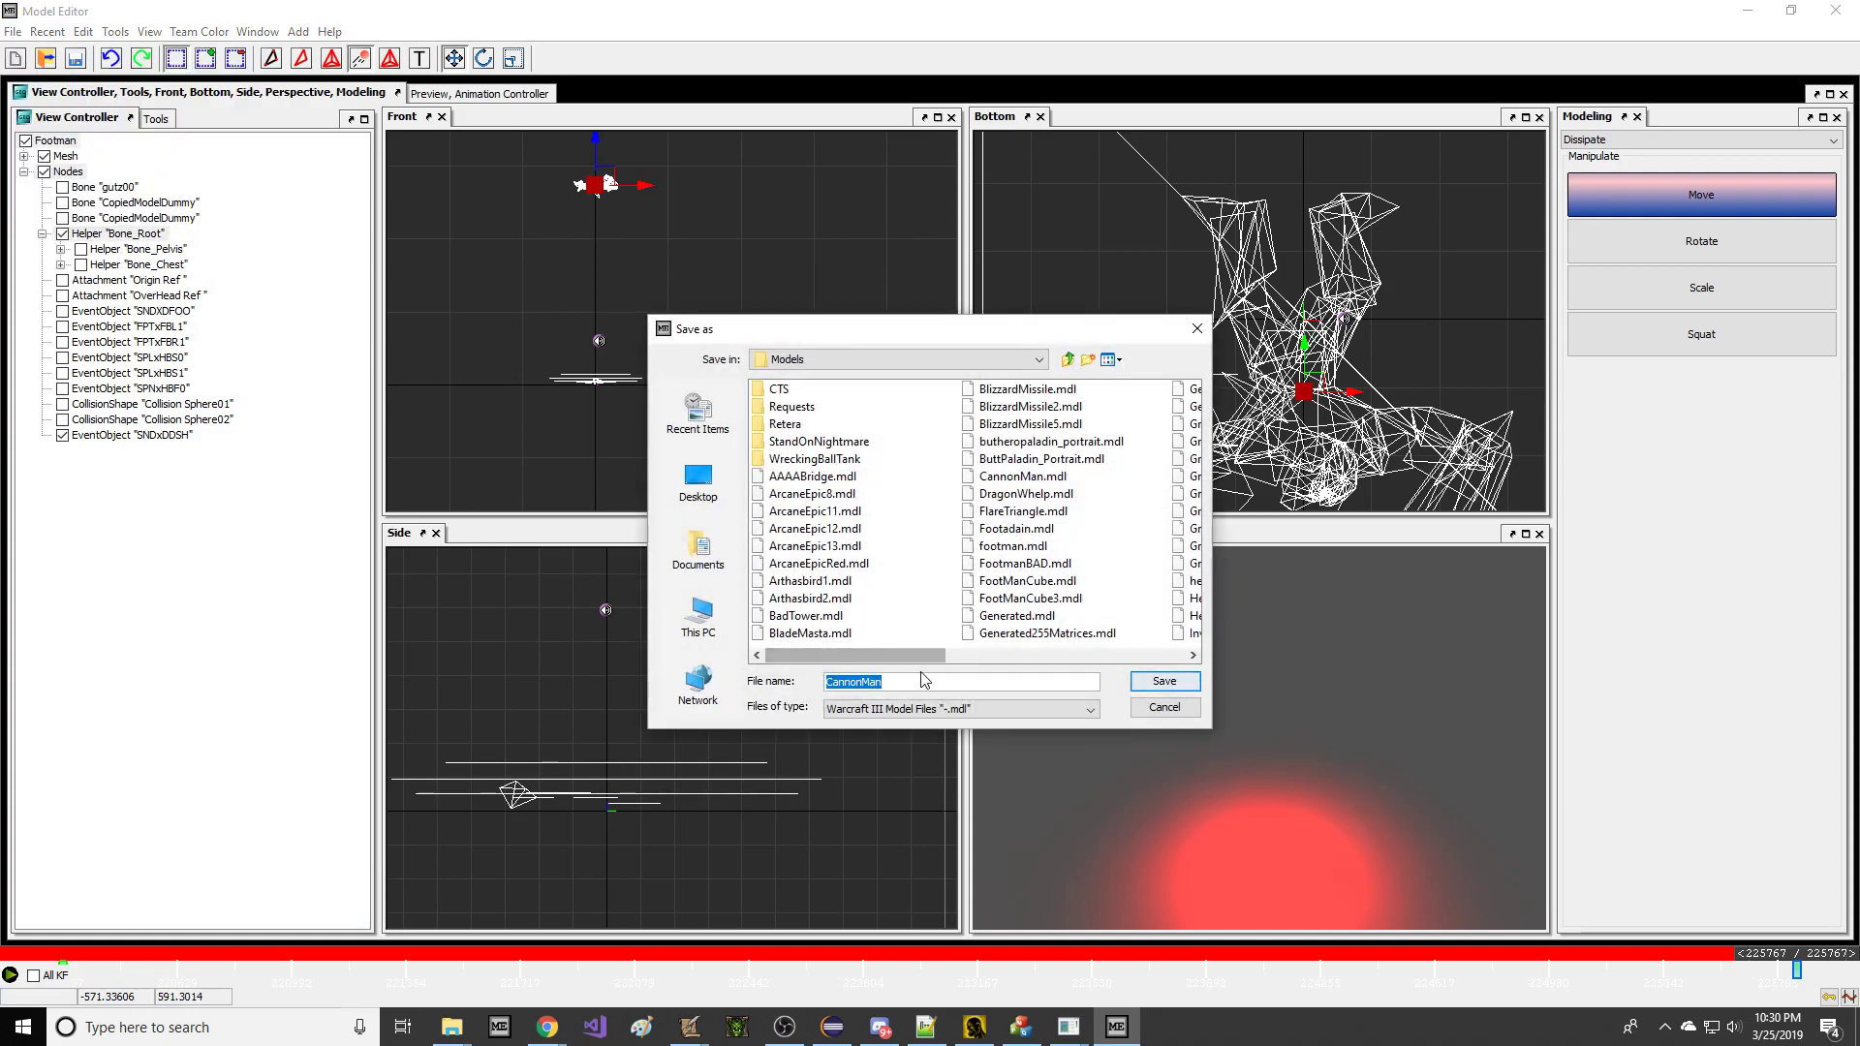
type("2")
key("Return")
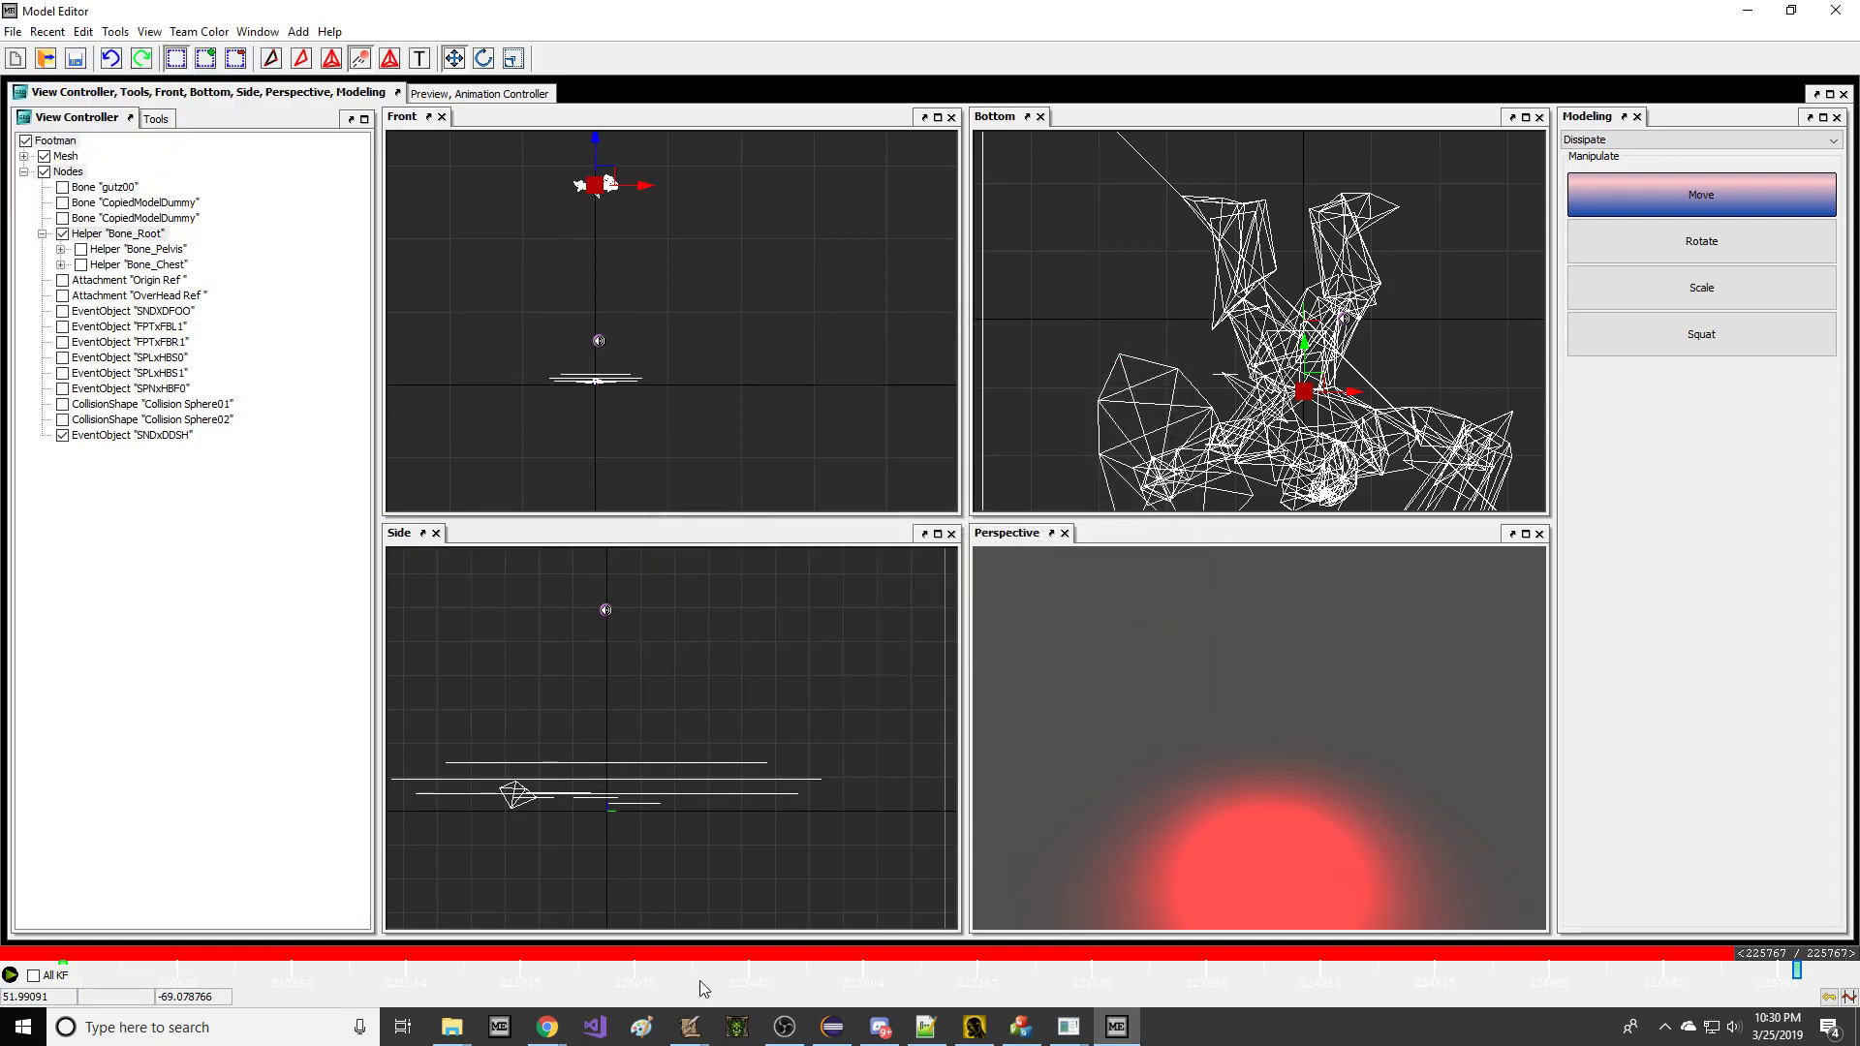
Switch to the Warcraft III World Editor and try to import the CannonMan2 model file into the map.
mouse_move(690, 1027)
left_click(455, 920)
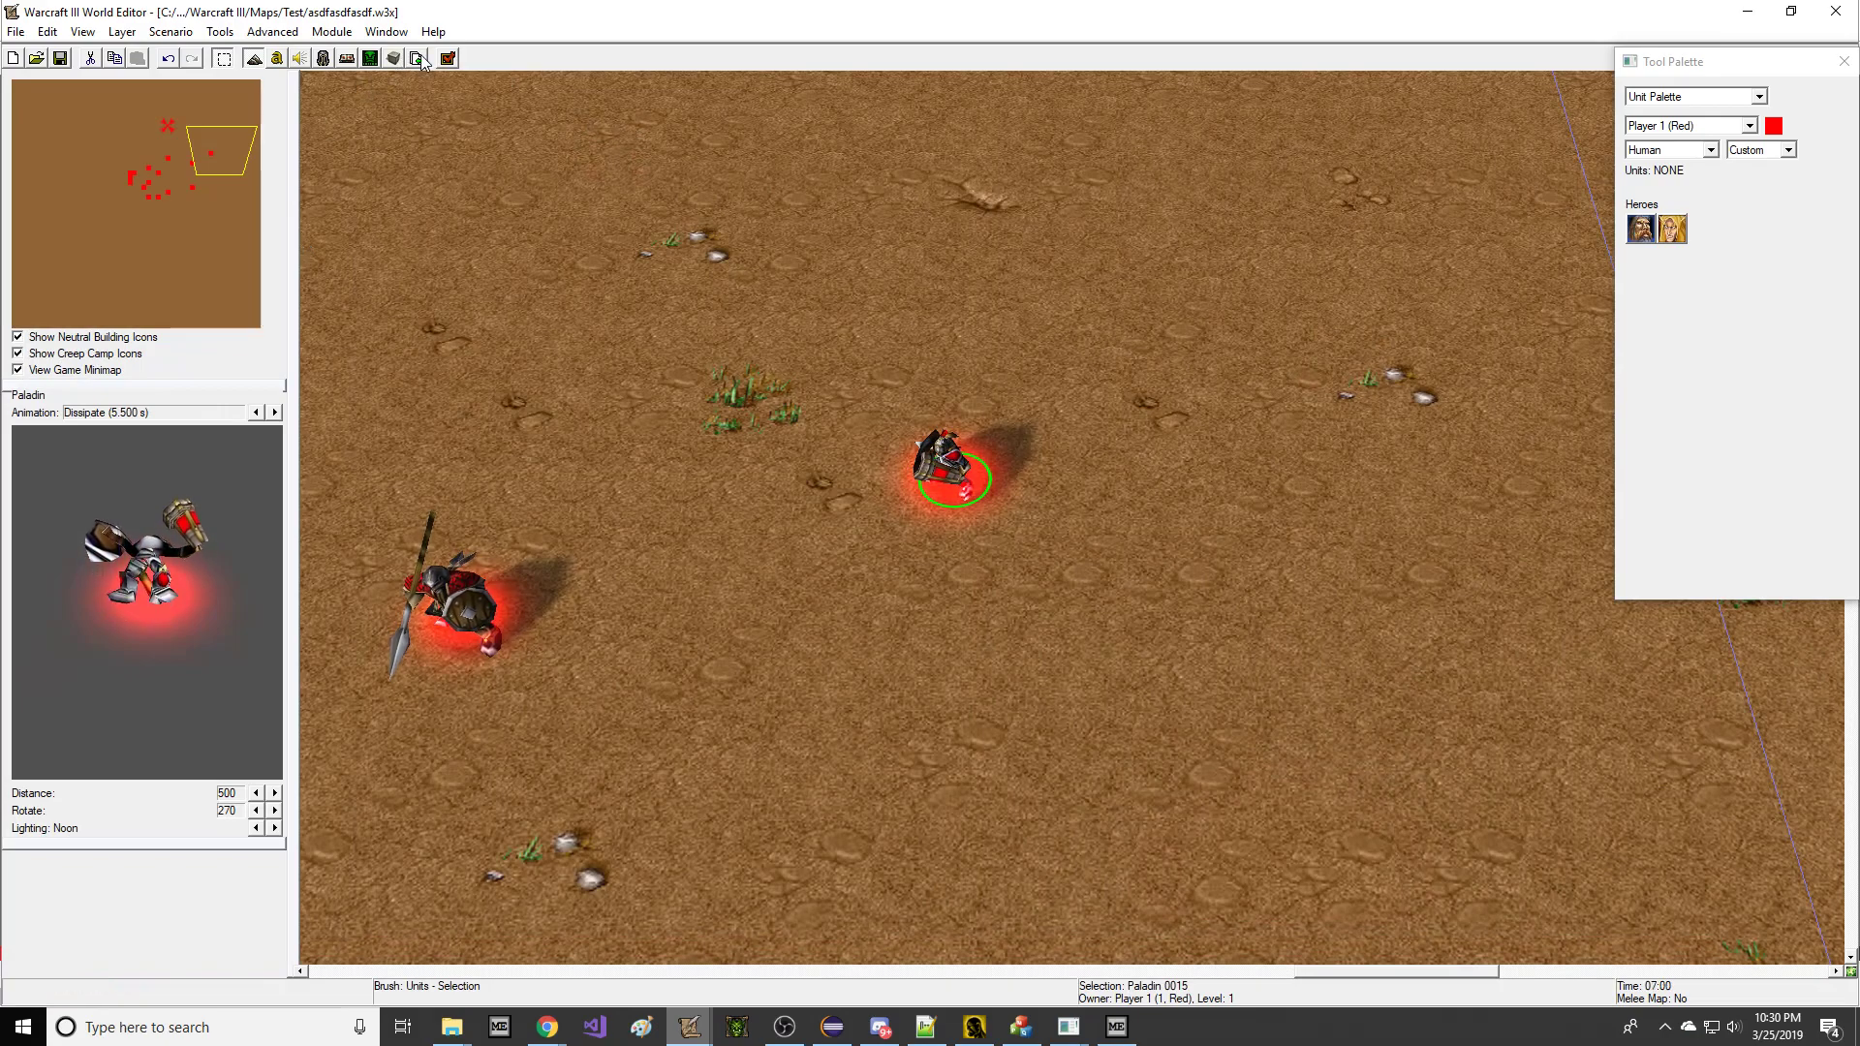
left_click(417, 58)
left_click(376, 76)
scroll(552, 289, "down", 5)
scroll(562, 310, "down", 8)
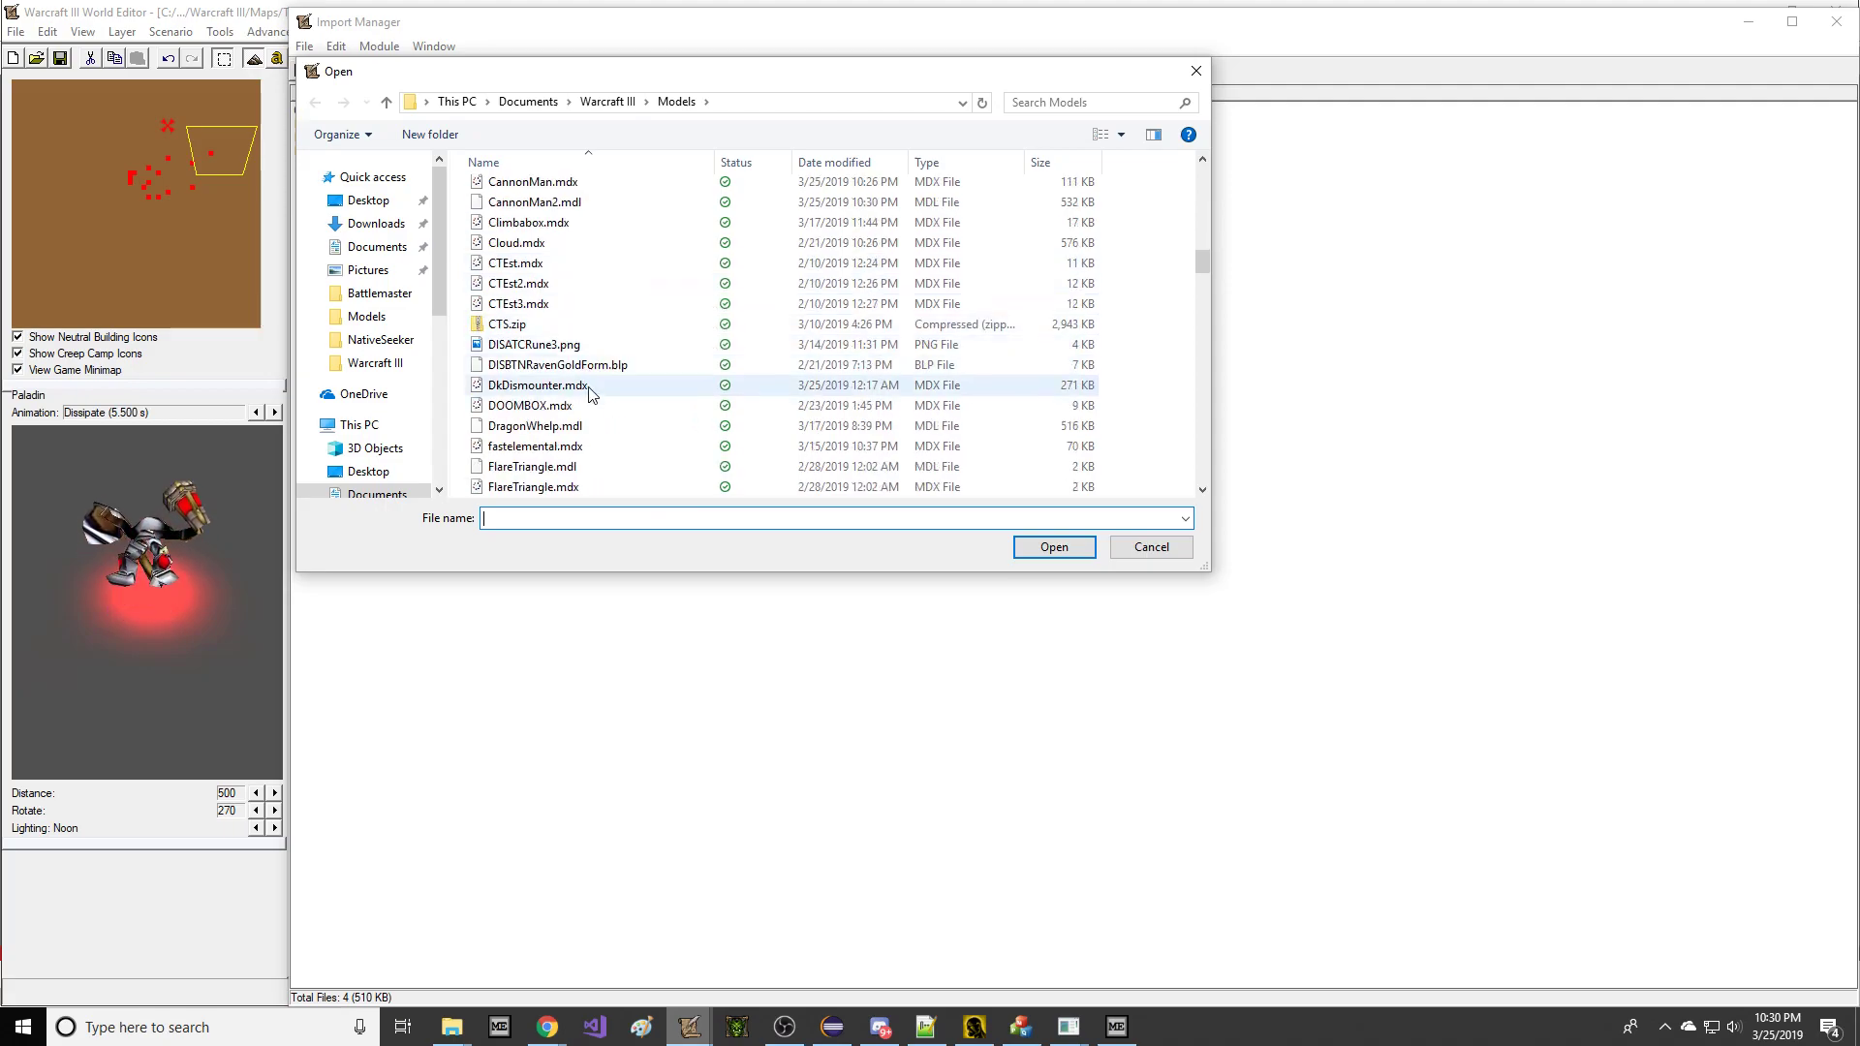
scroll(594, 405, "down", 2)
scroll(594, 405, "up", 10)
scroll(594, 405, "up", 3)
scroll(590, 403, "down", 9)
double_click(568, 226)
left_click(1031, 573)
Return to the Model Editor and save the model as CannonMan2 in the binary MDX format.
mouse_move(1116, 1027)
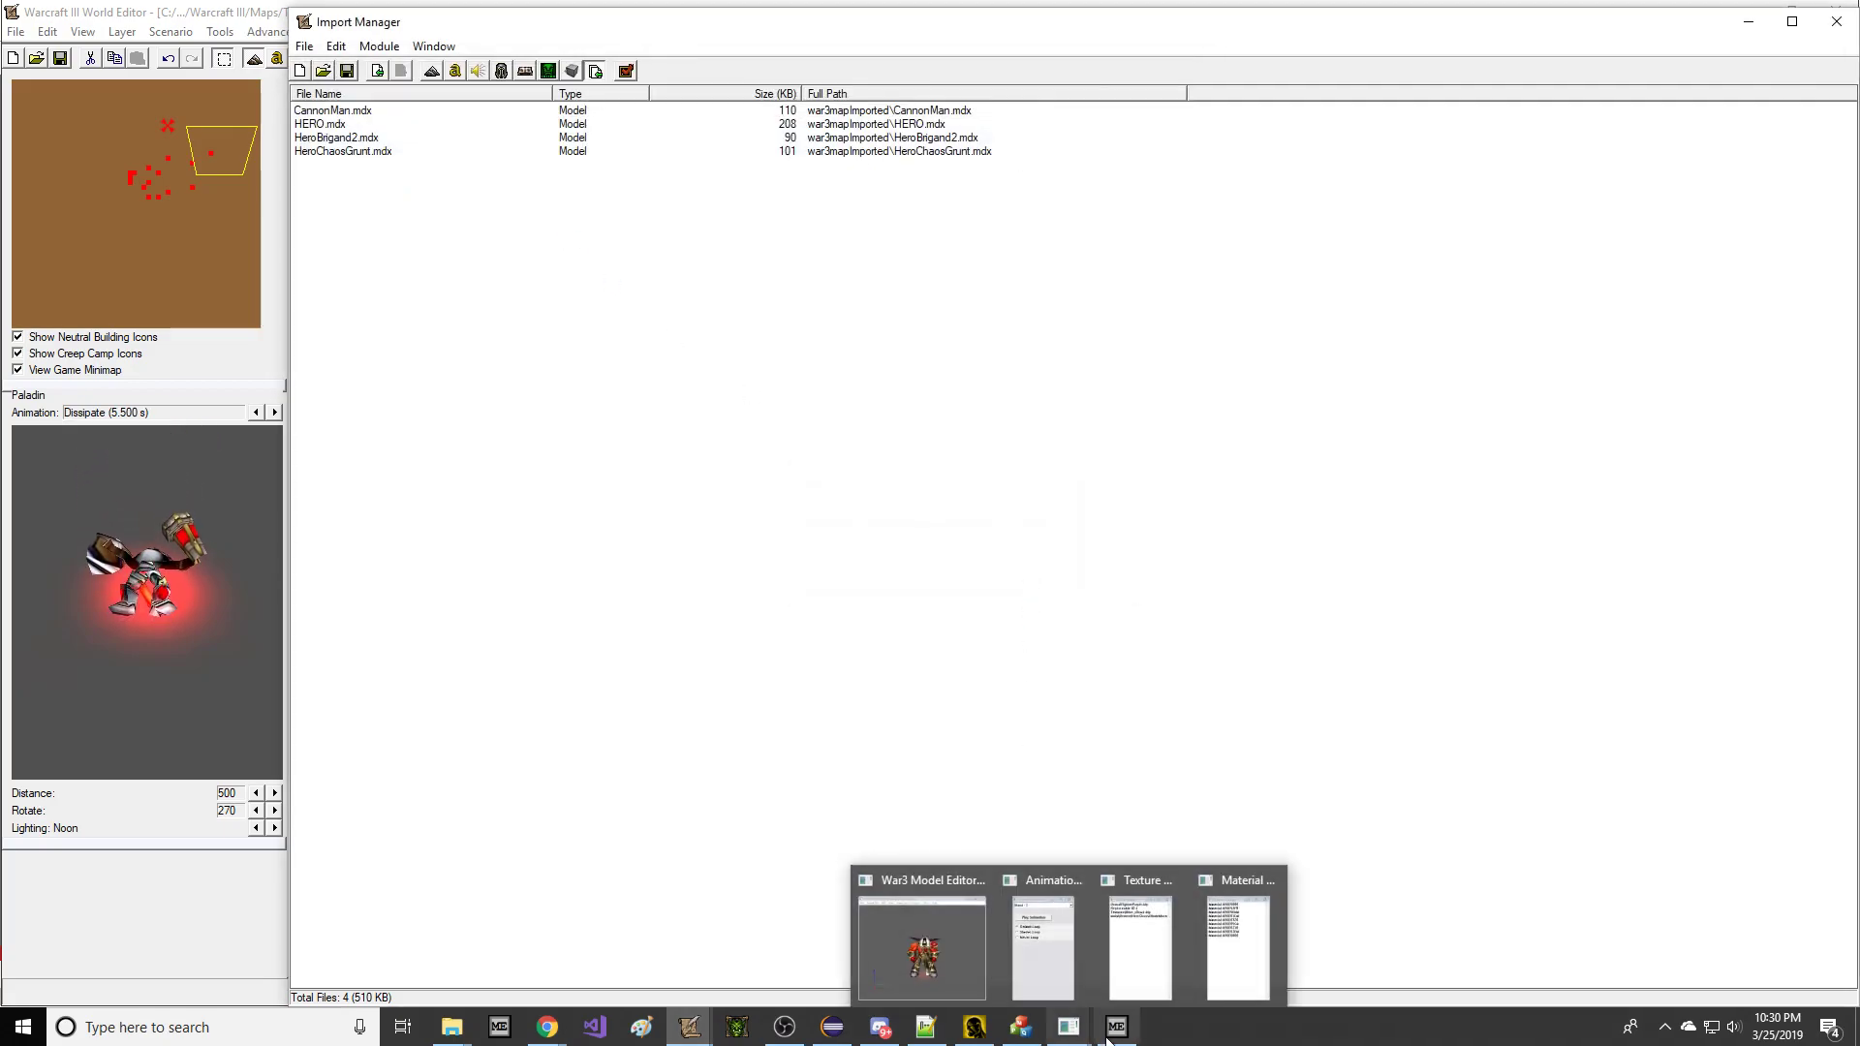
left_click(963, 945)
left_click(11, 31)
left_click(48, 249)
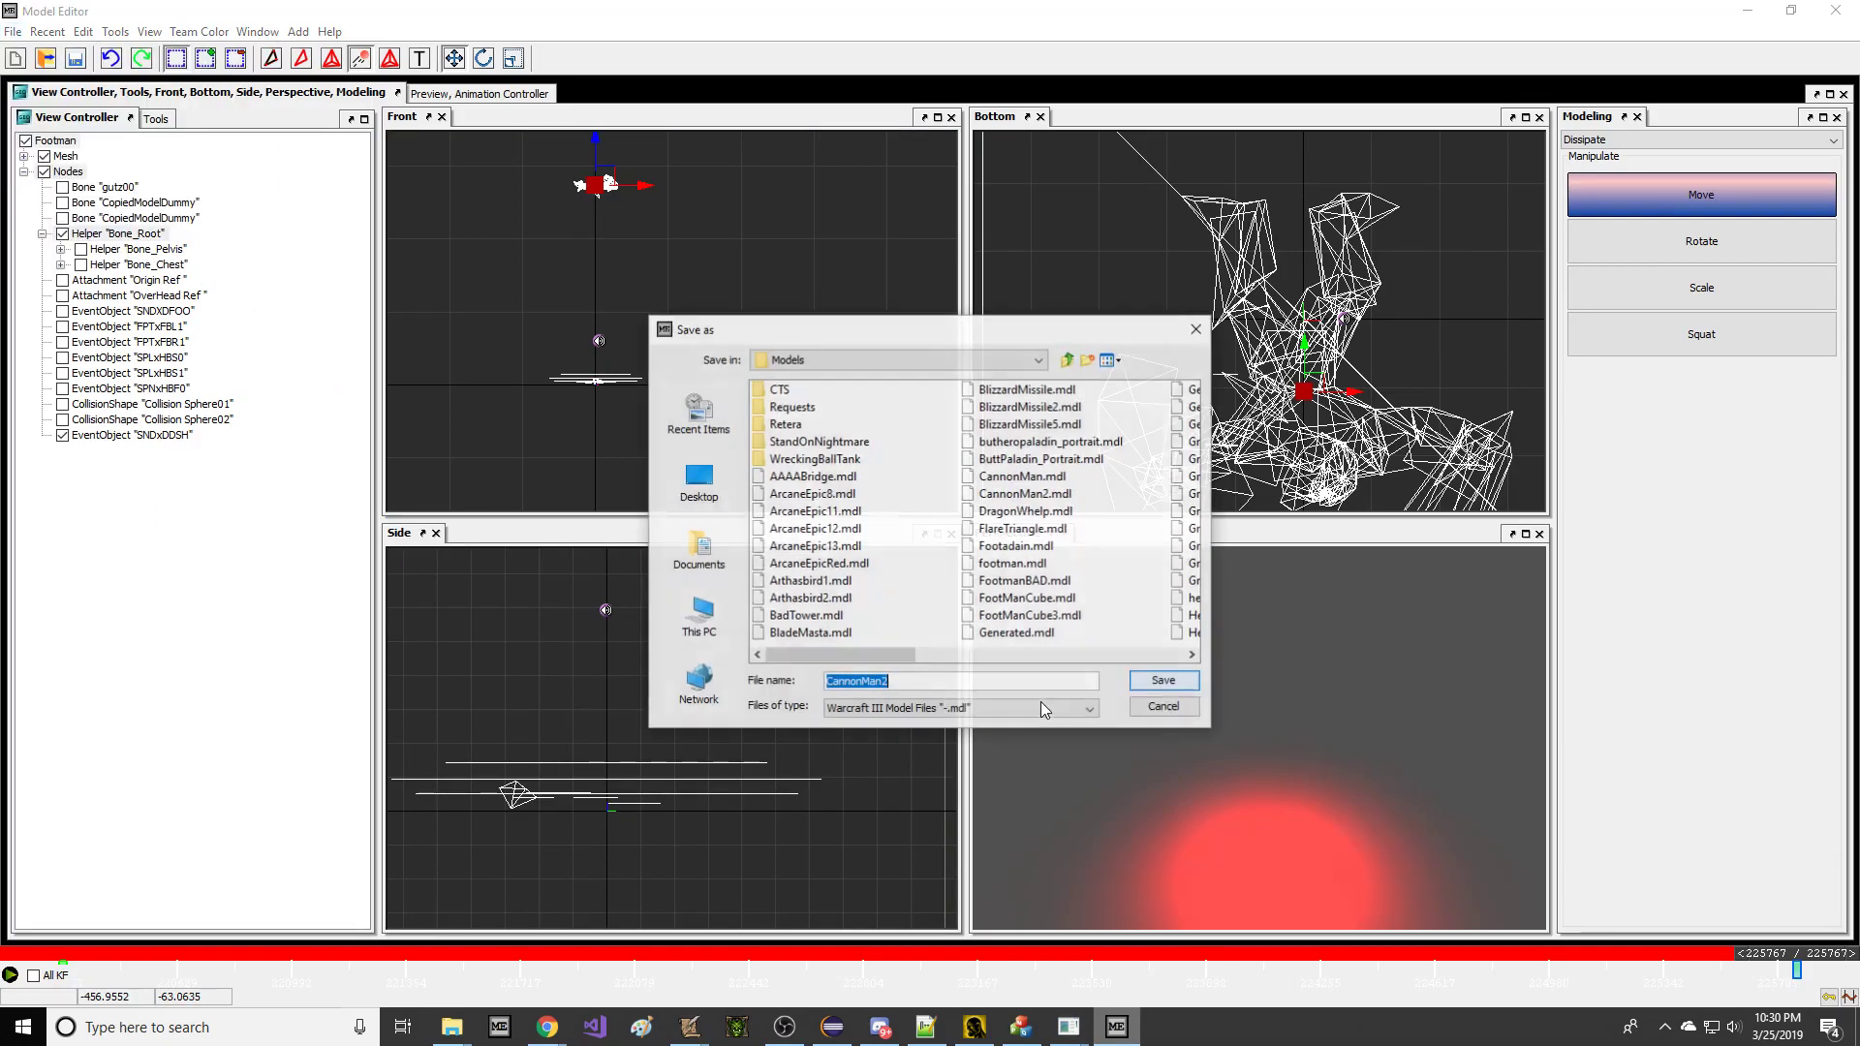
left_click(1042, 708)
left_click(994, 729)
left_click(1165, 681)
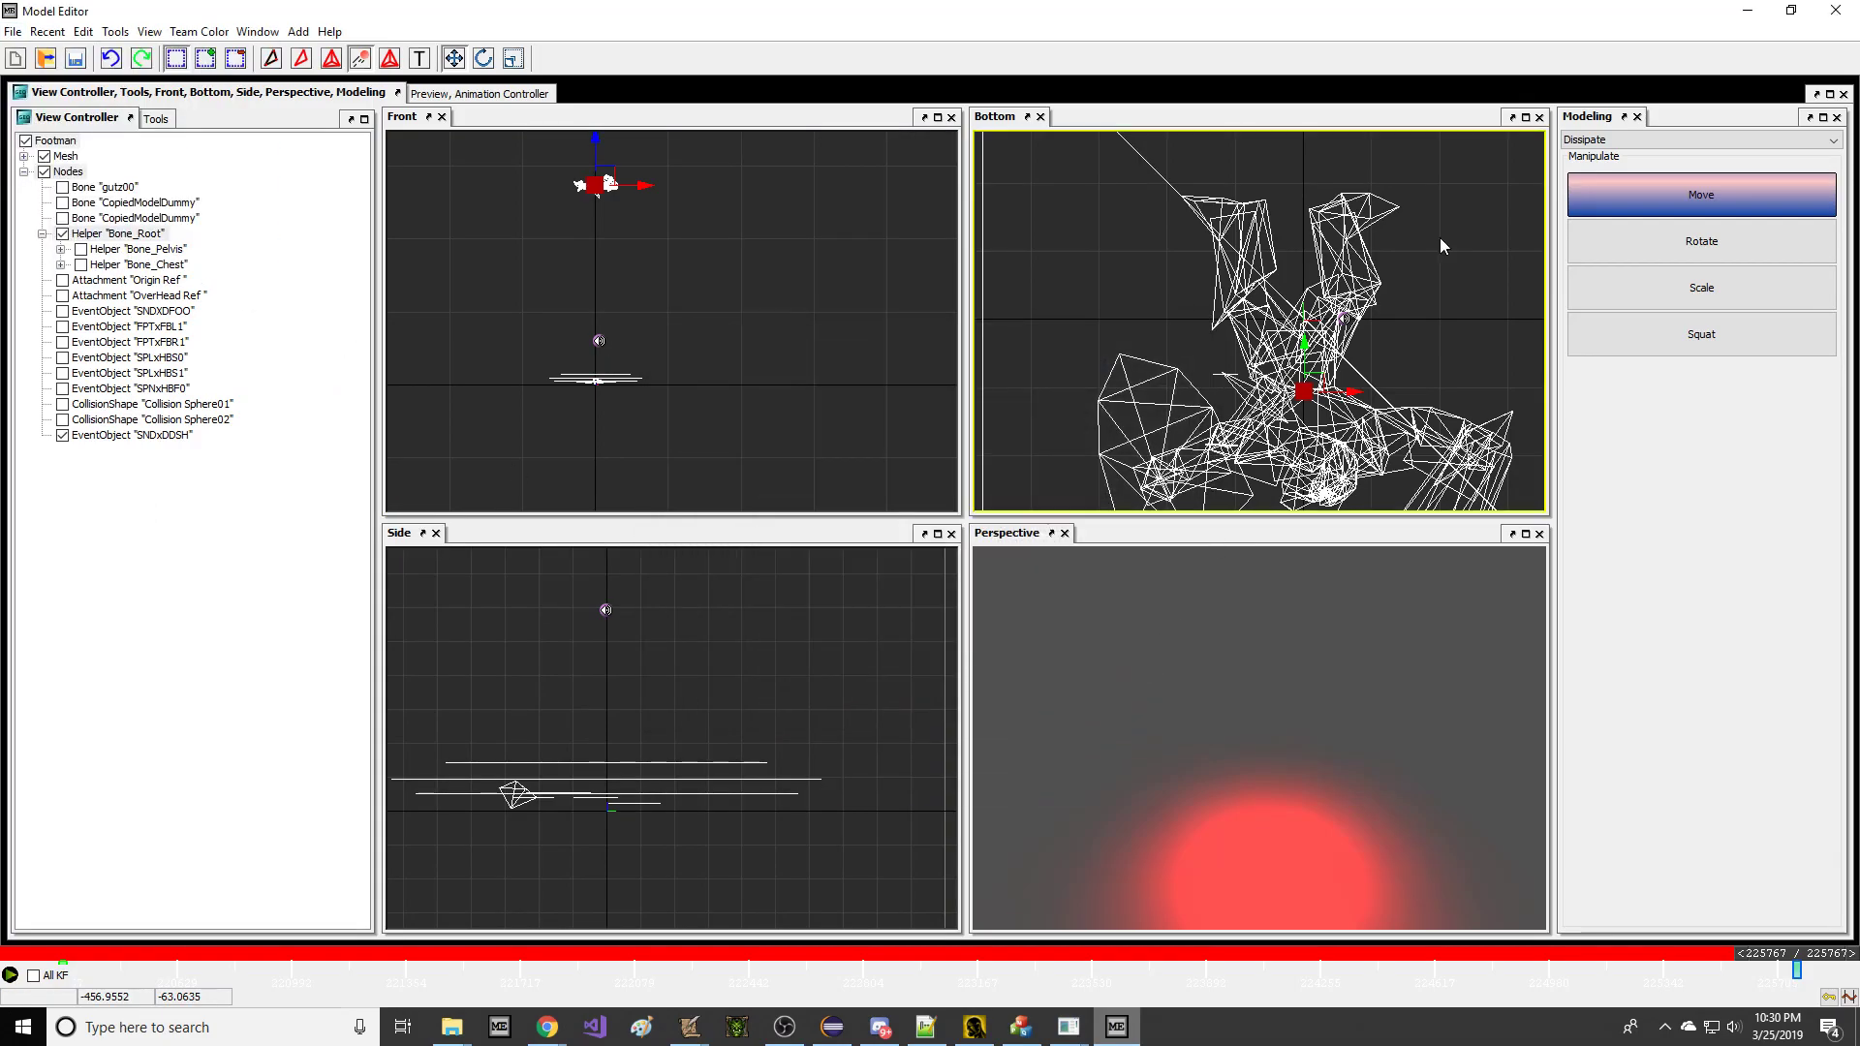
Import CannonMan2.mdx from the Models folder into the World Editor map and save the map.
left_click(1747, 11)
left_click(377, 70)
scroll(690, 329, "down", 8)
scroll(694, 337, "down", 10)
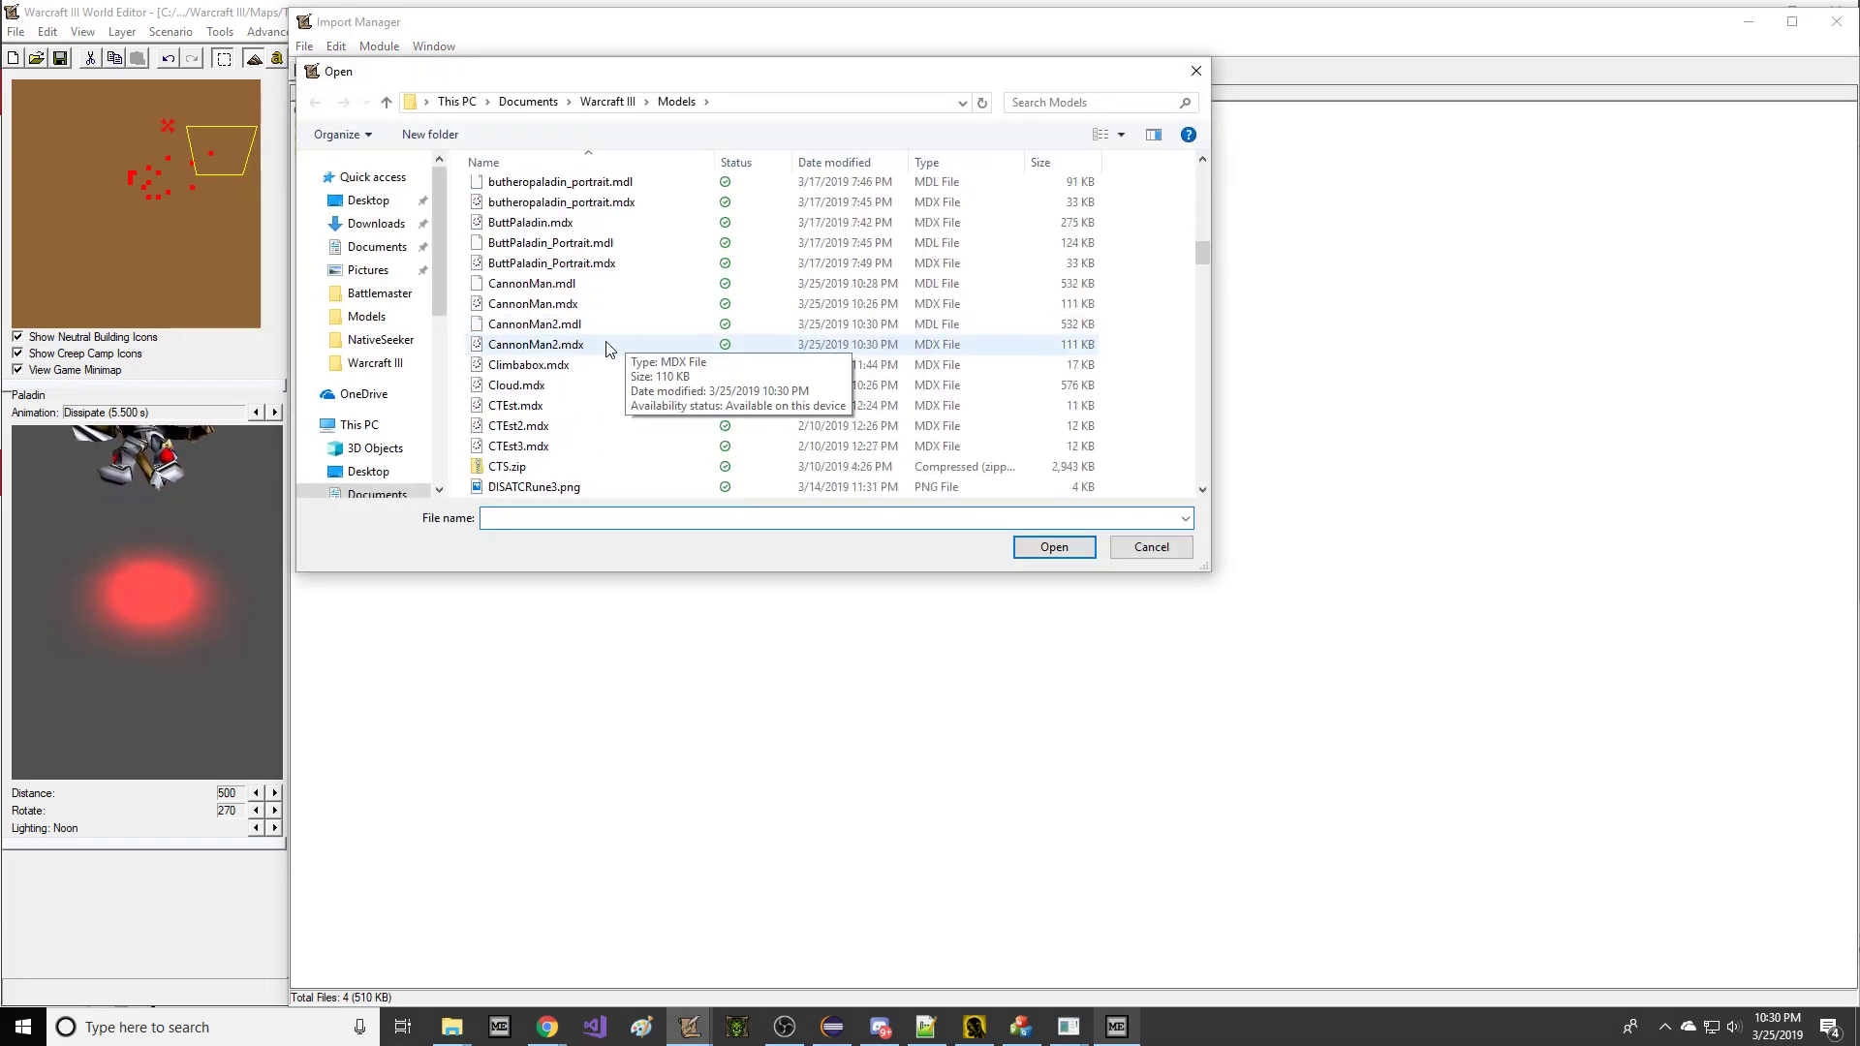
double_click(697, 332)
left_click(347, 71)
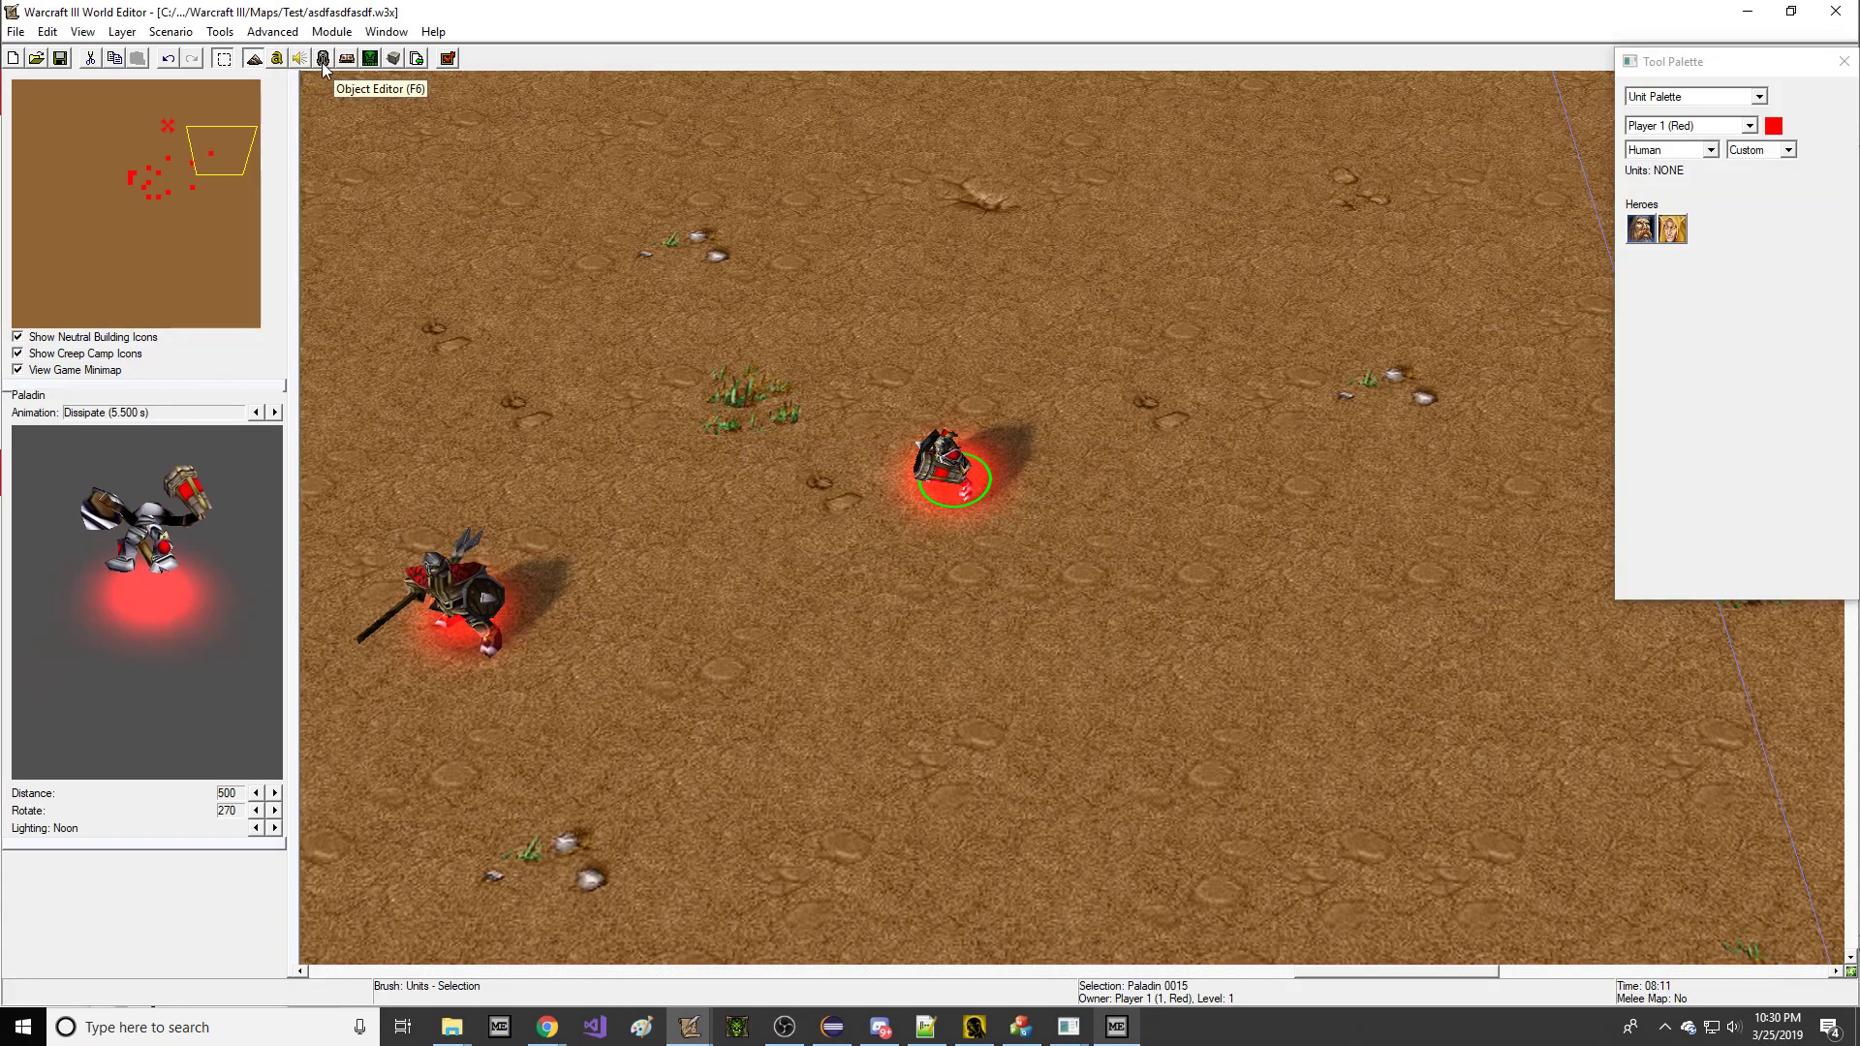
Change the Paladin hero's model file to CannonMan2.mdl in the Object Editor.
left_click(324, 58)
double_click(942, 413)
left_click(972, 536)
type("2.mdl")
key("Return")
Save the map and launch it in Warcraft III for a test.
left_click(60, 57)
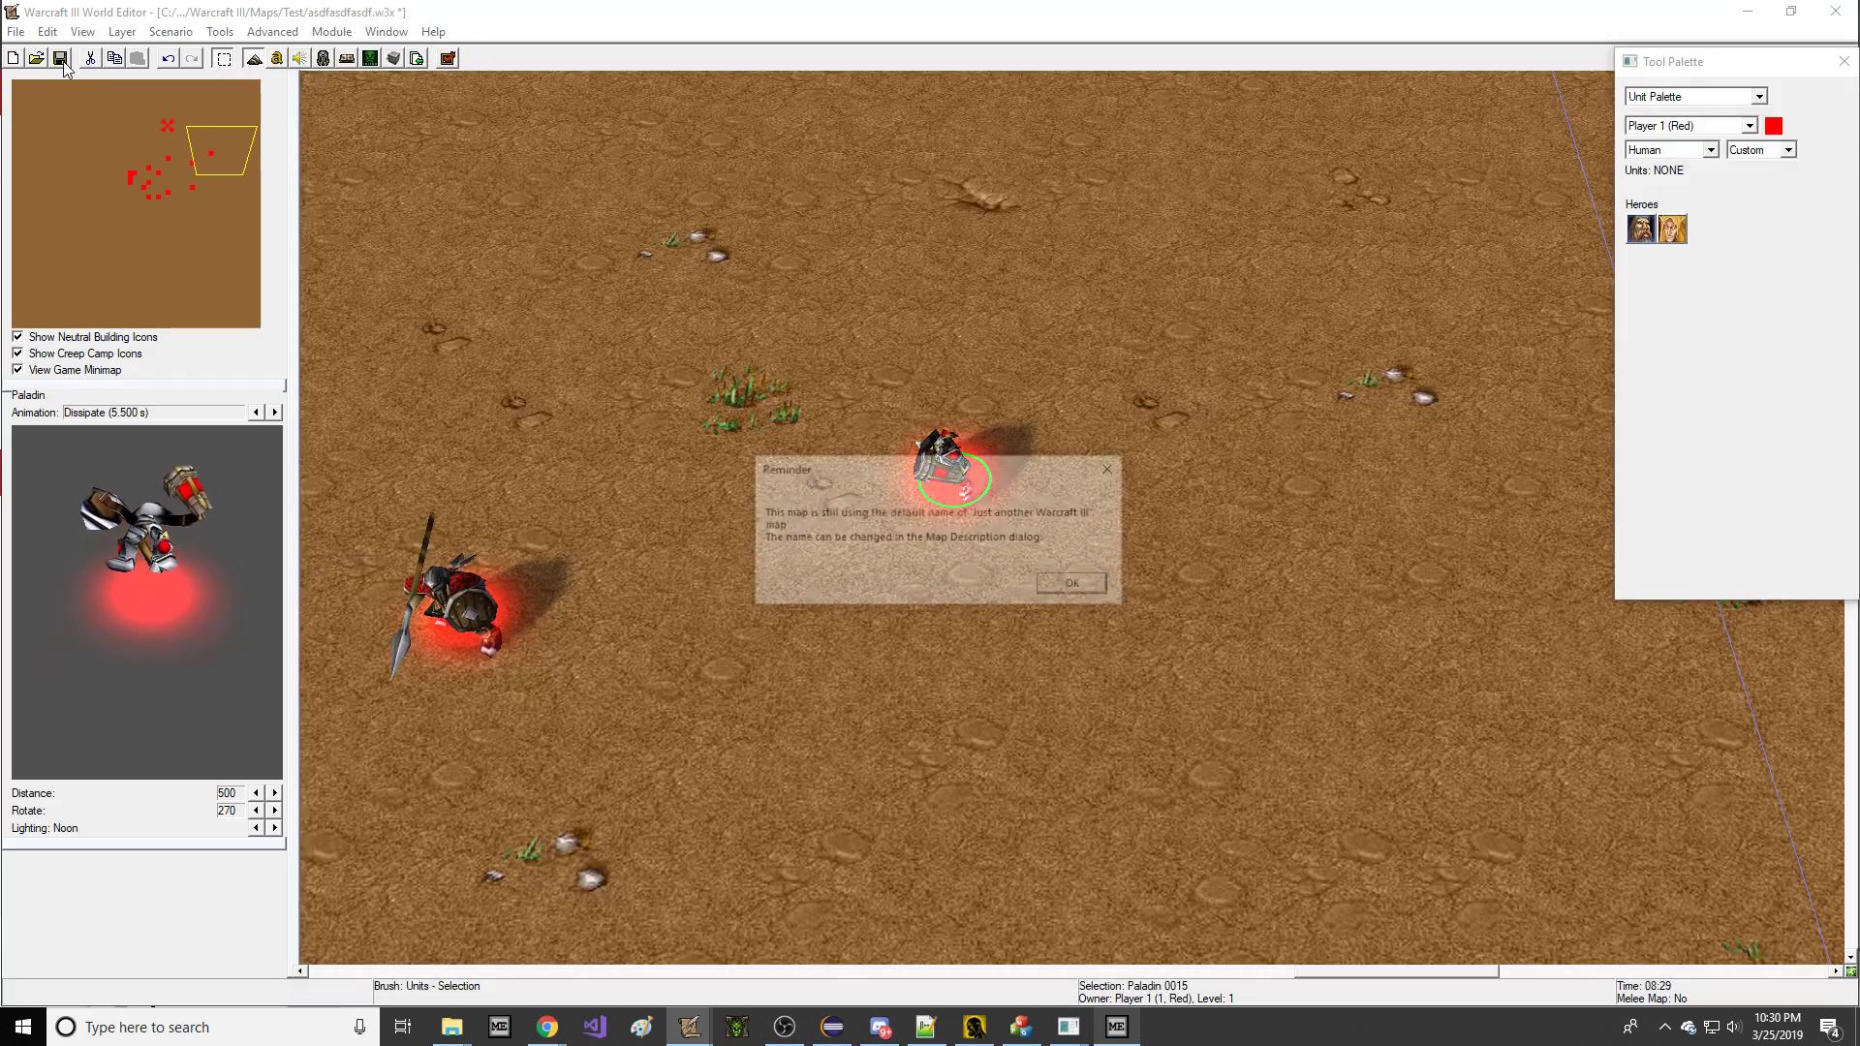
key("Return")
left_click(449, 58)
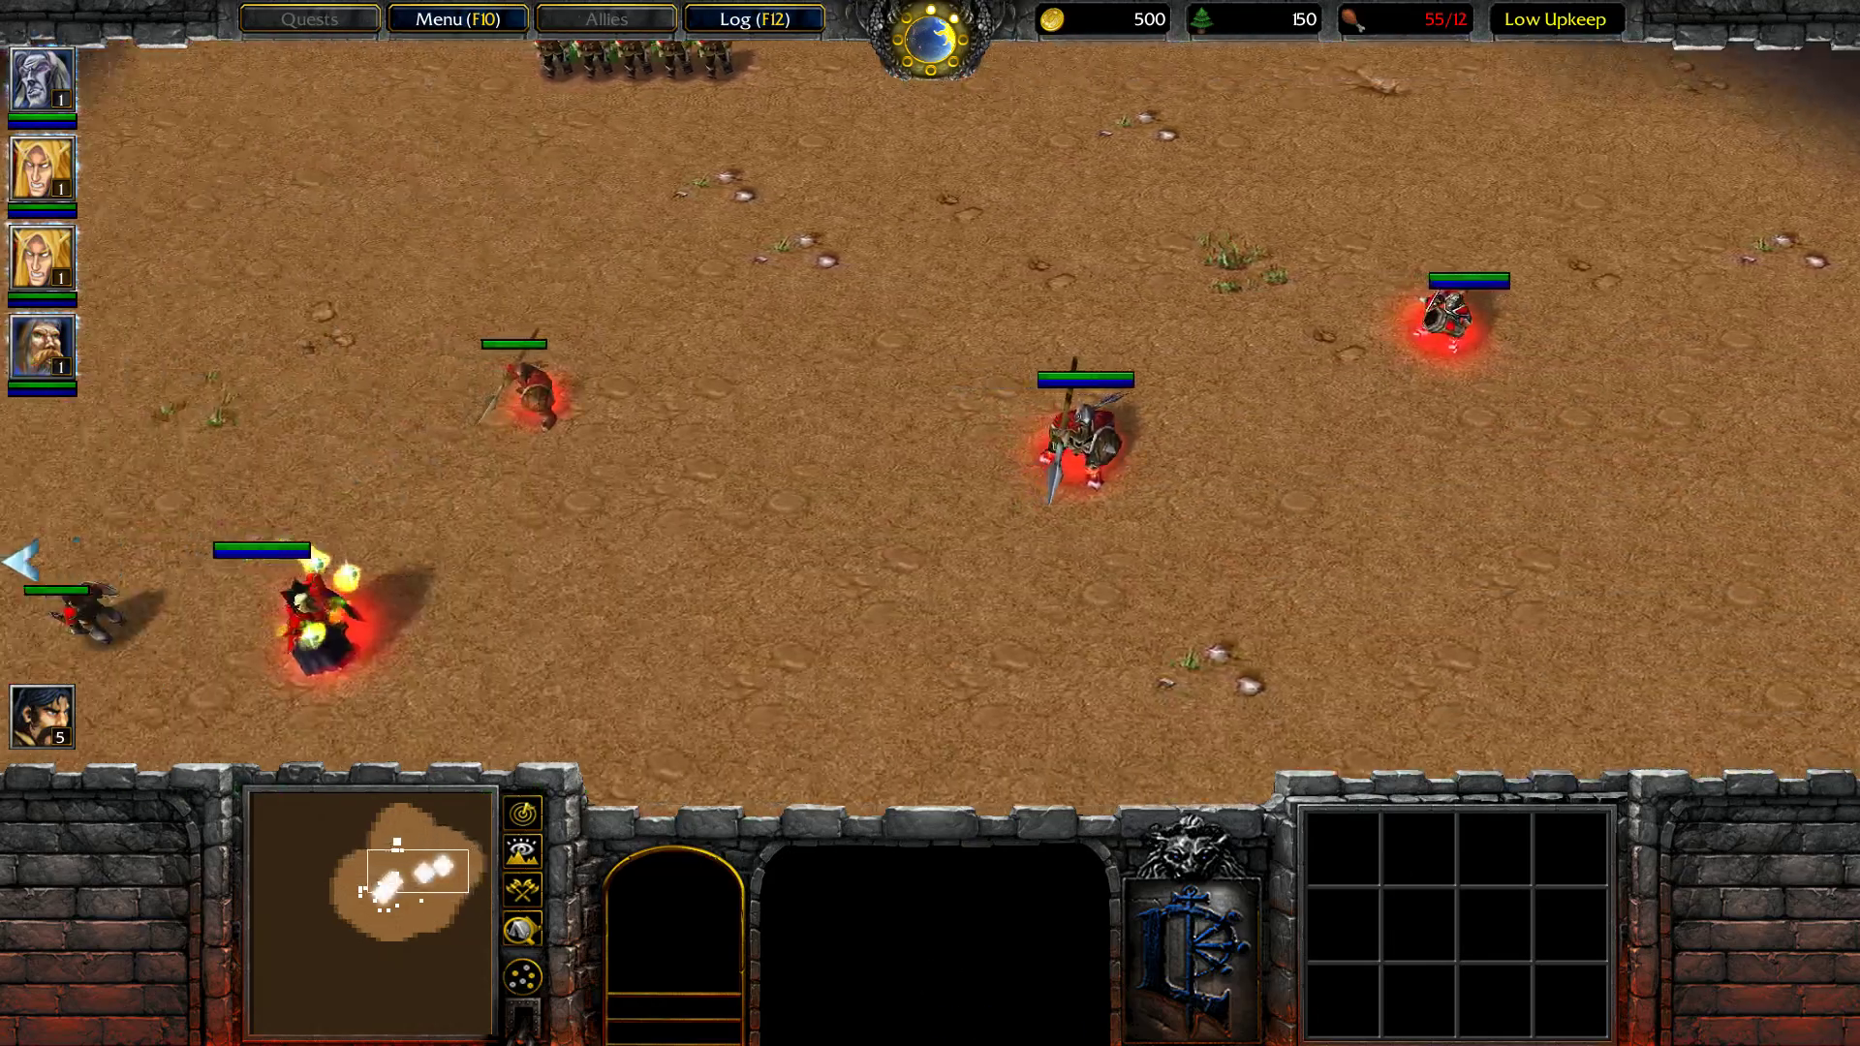
Gather the other heroes and surrounding units into one selection and order them to attack the Paladin hero.
left_click_drag(179, 274, 1017, 814)
left_click(930, 419)
left_click_drag(238, 213, 1162, 678)
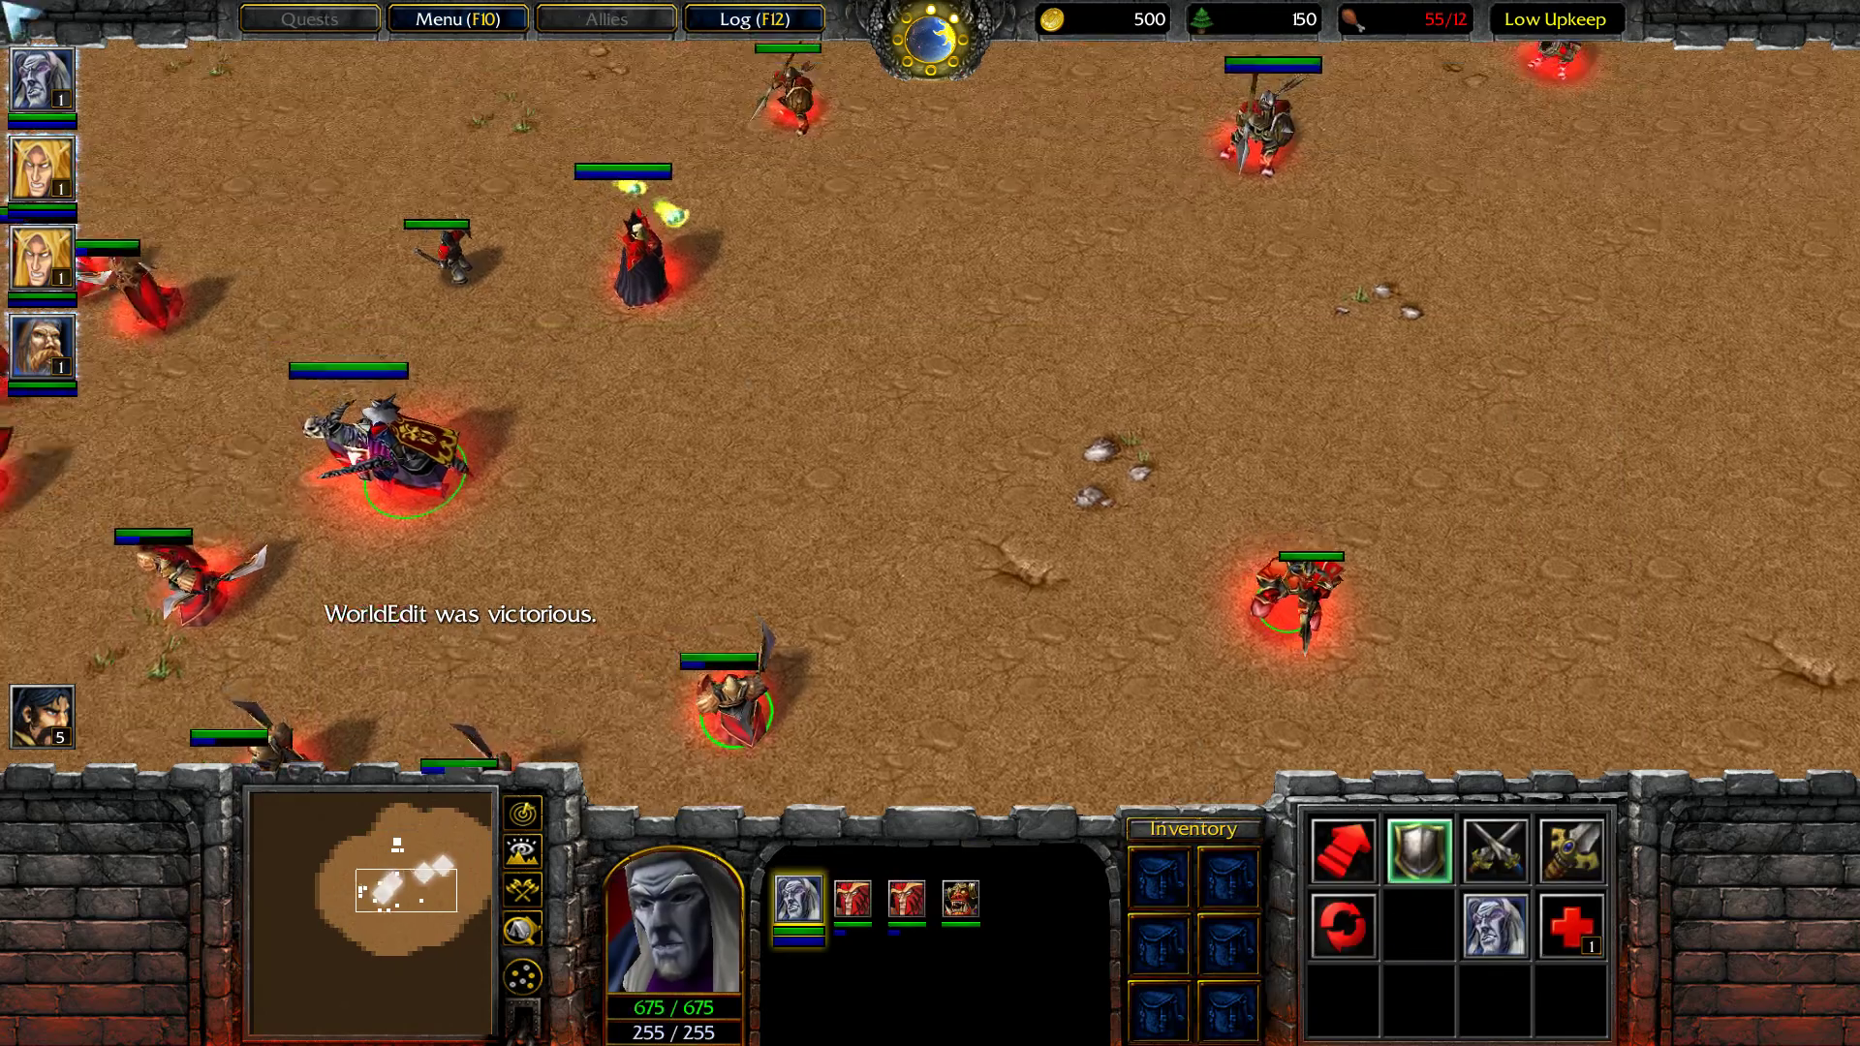
left_click_drag(486, 137, 1424, 813)
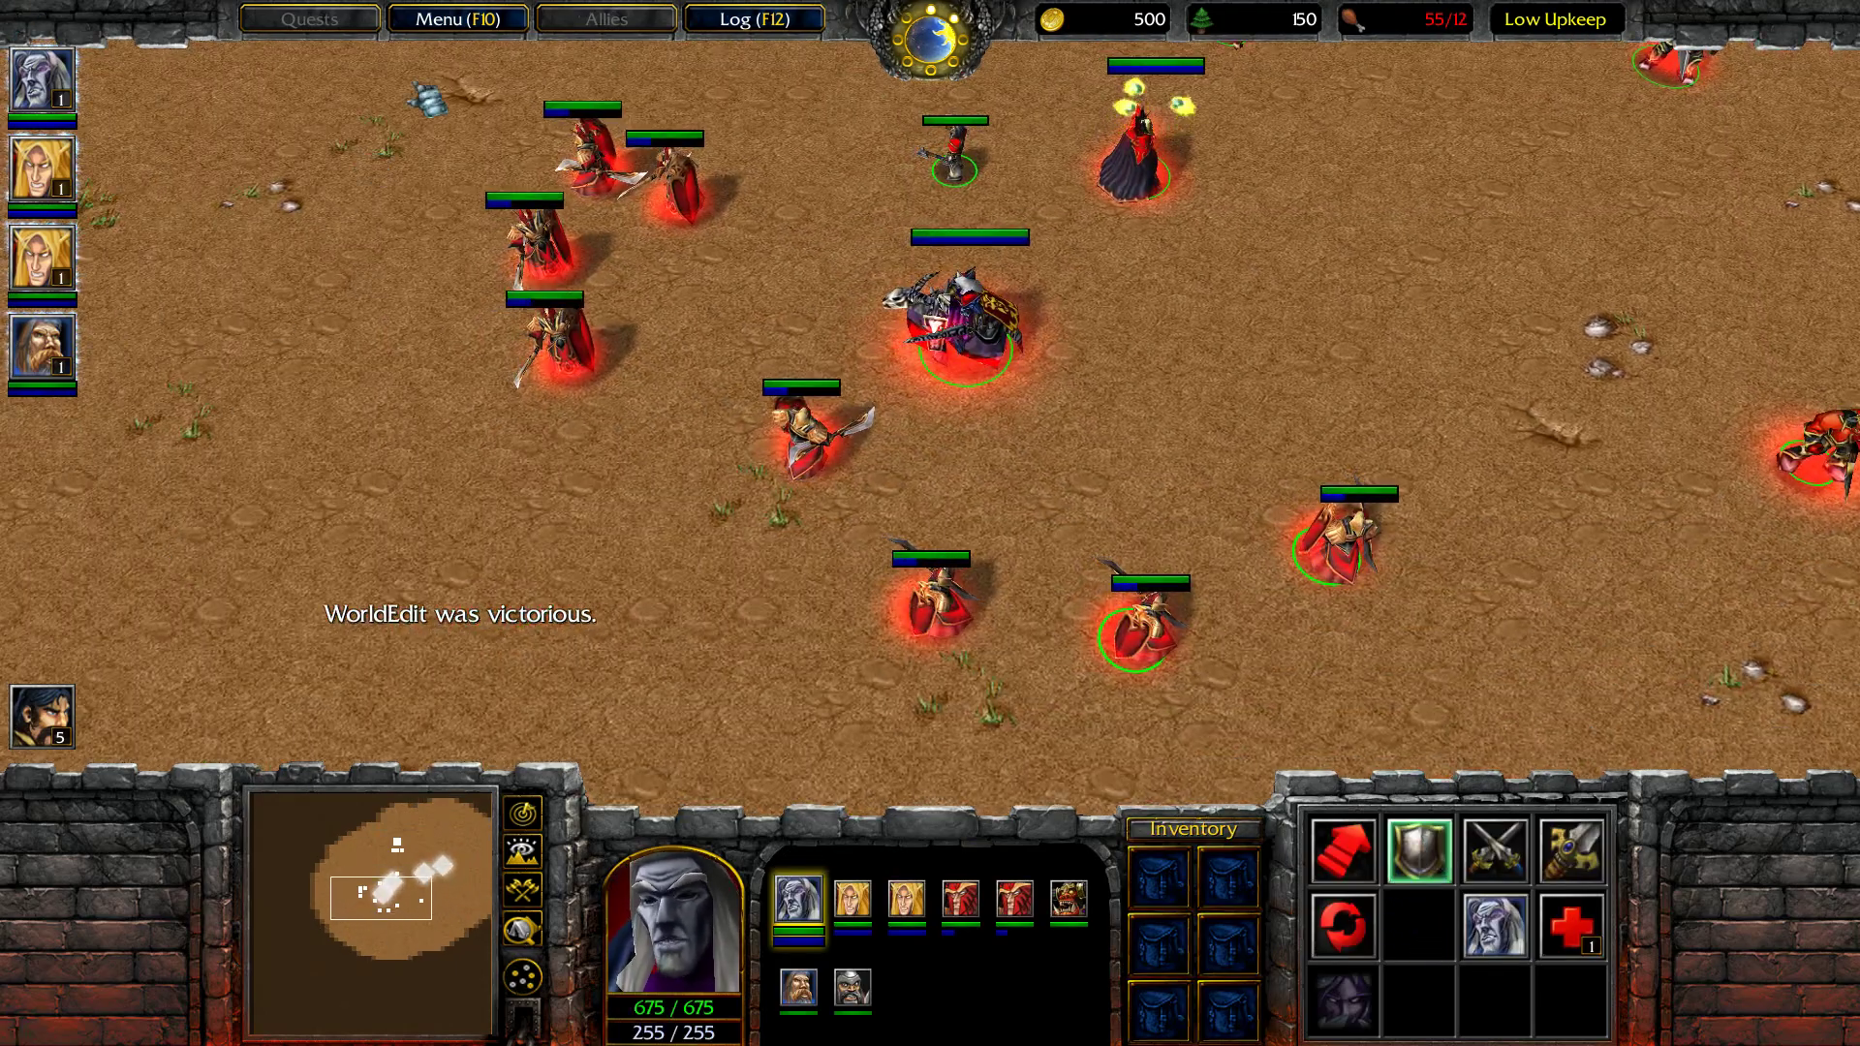
left_click_drag(296, 313, 1846, 14, "shift")
right_click(1168, 616)
key("a")
left_click(1308, 256)
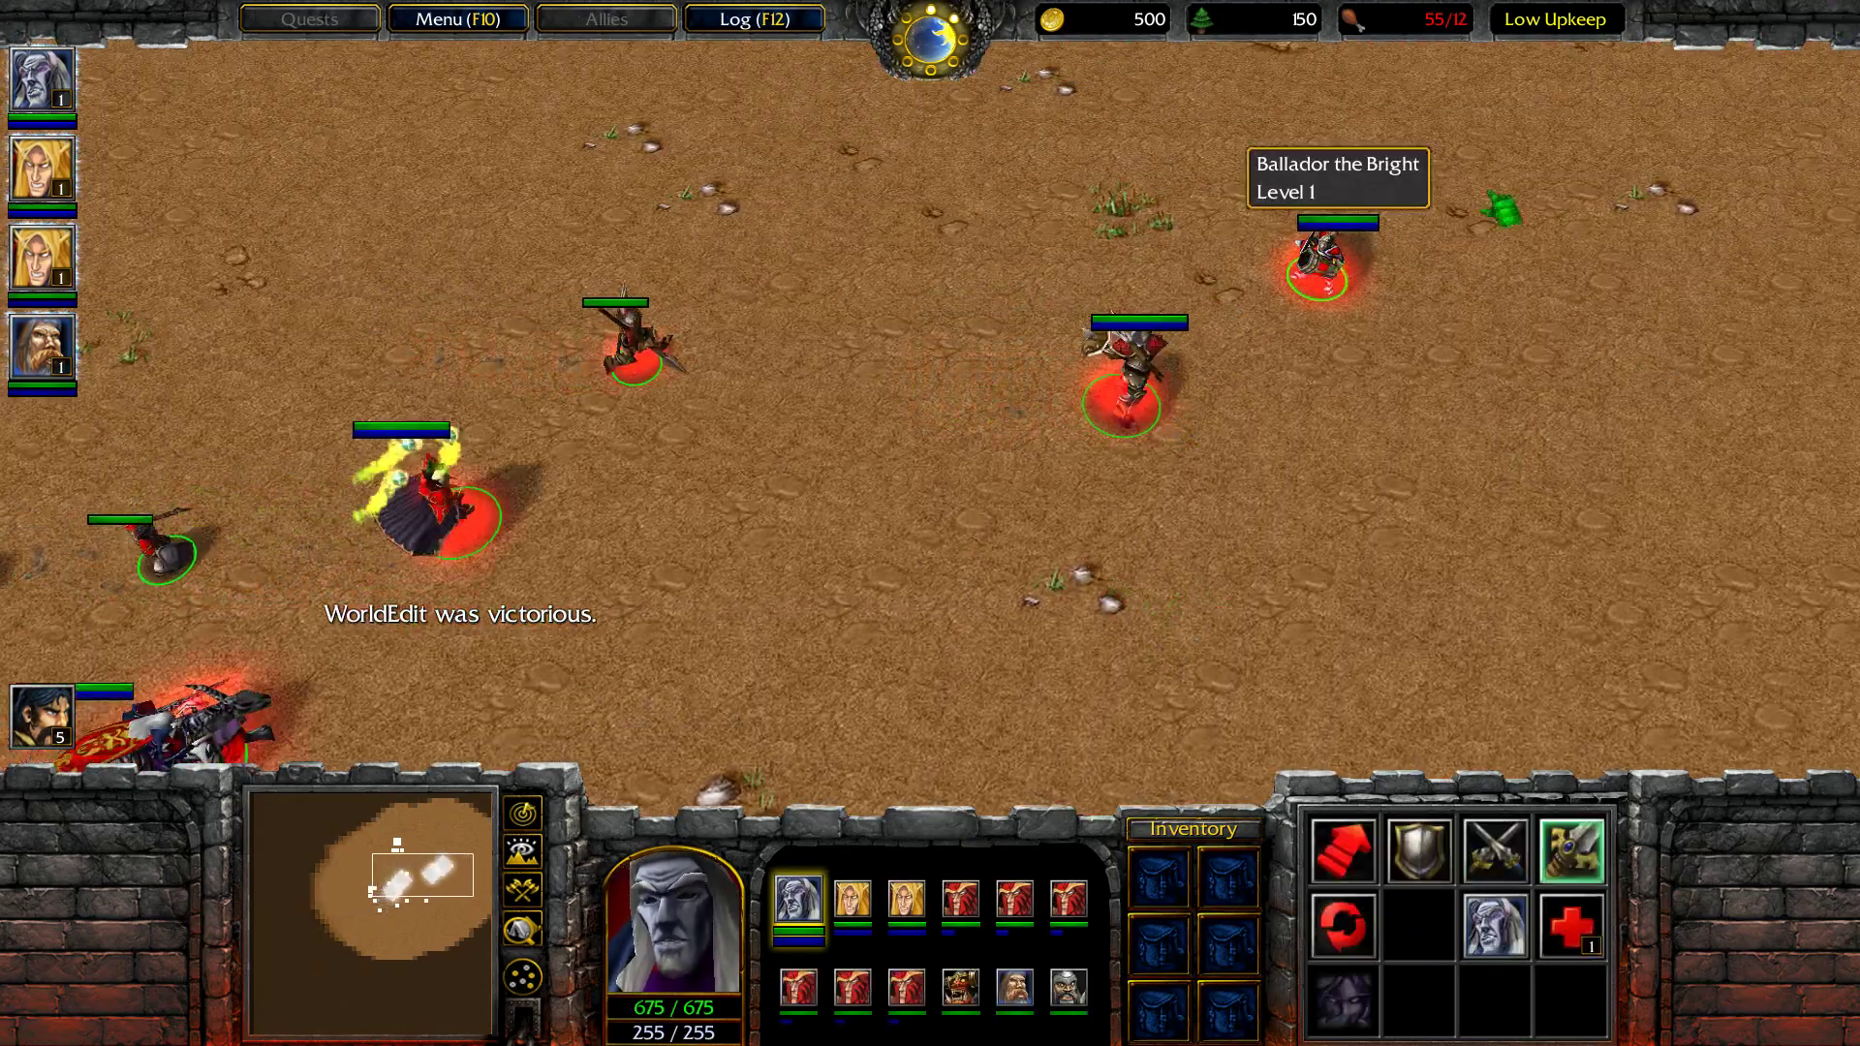
Select the Paladin hero, move him away from the attackers and watch his death animation.
left_click(1047, 470)
key("Up")
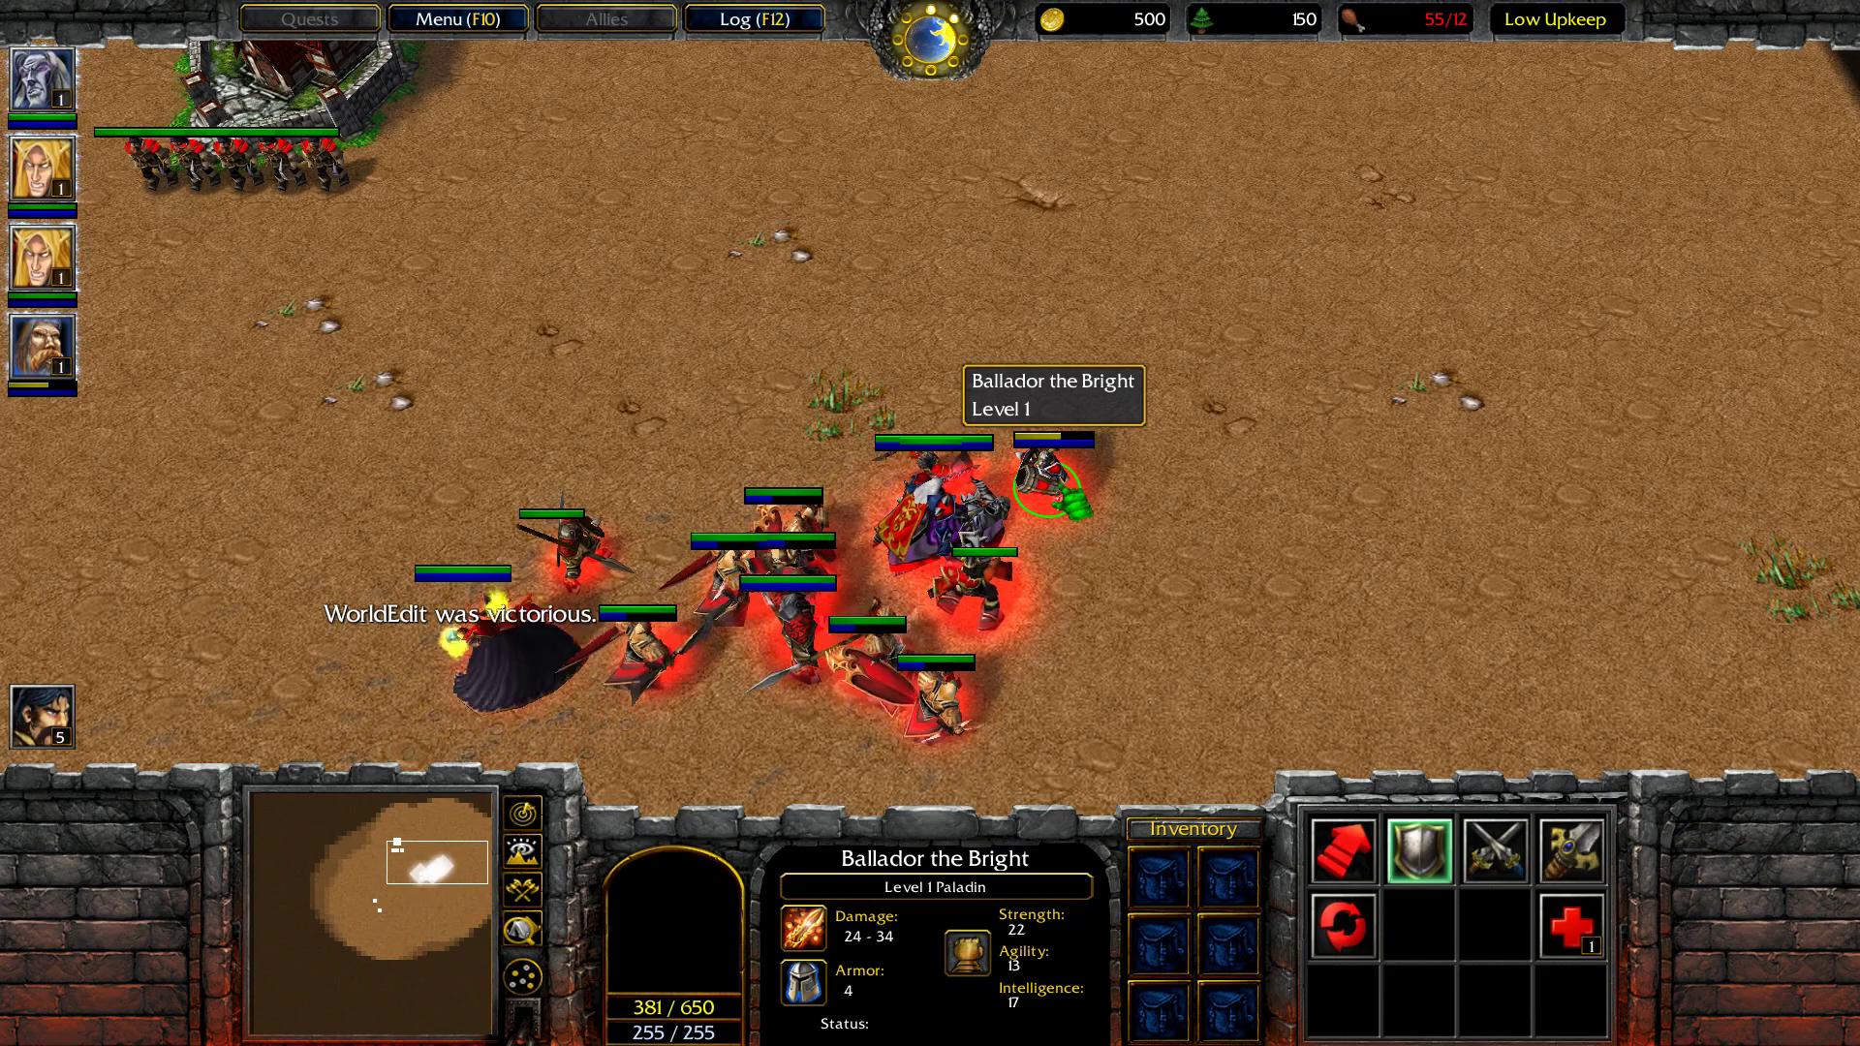
key("Right")
right_click(972, 523)
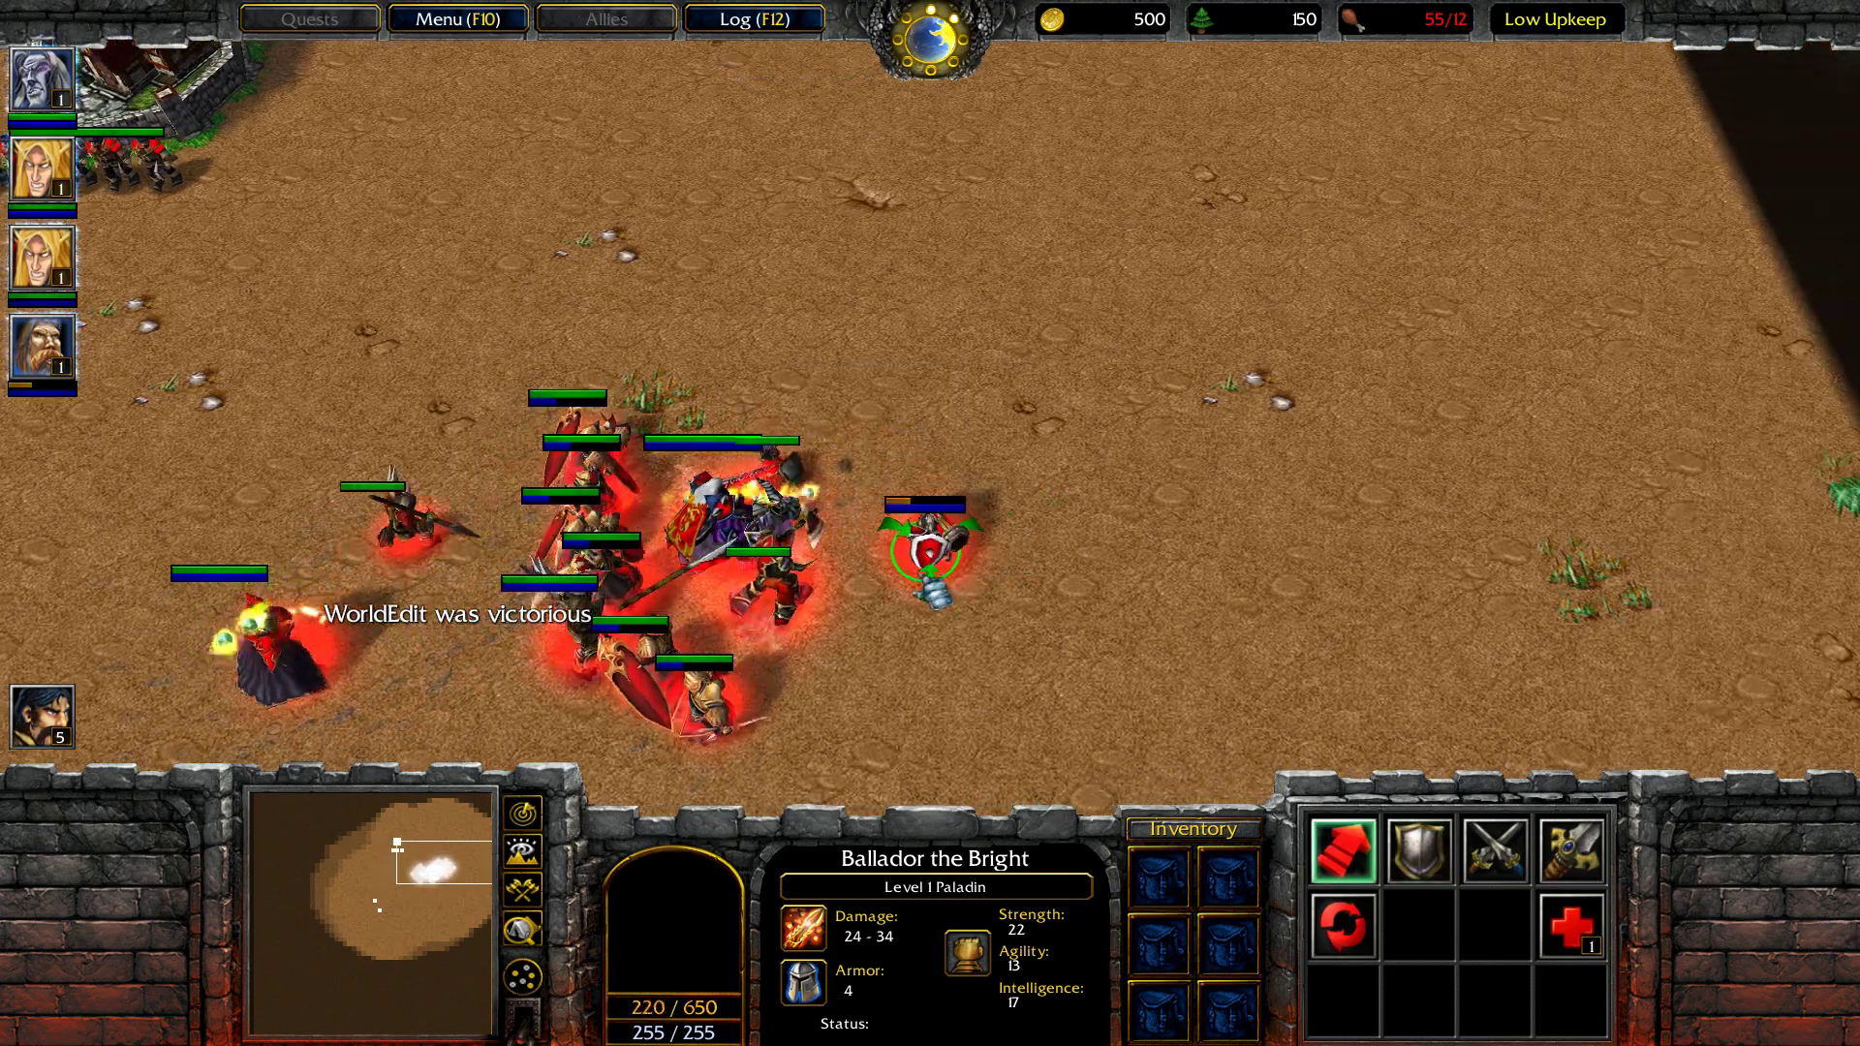
key("Down")
right_click(920, 485)
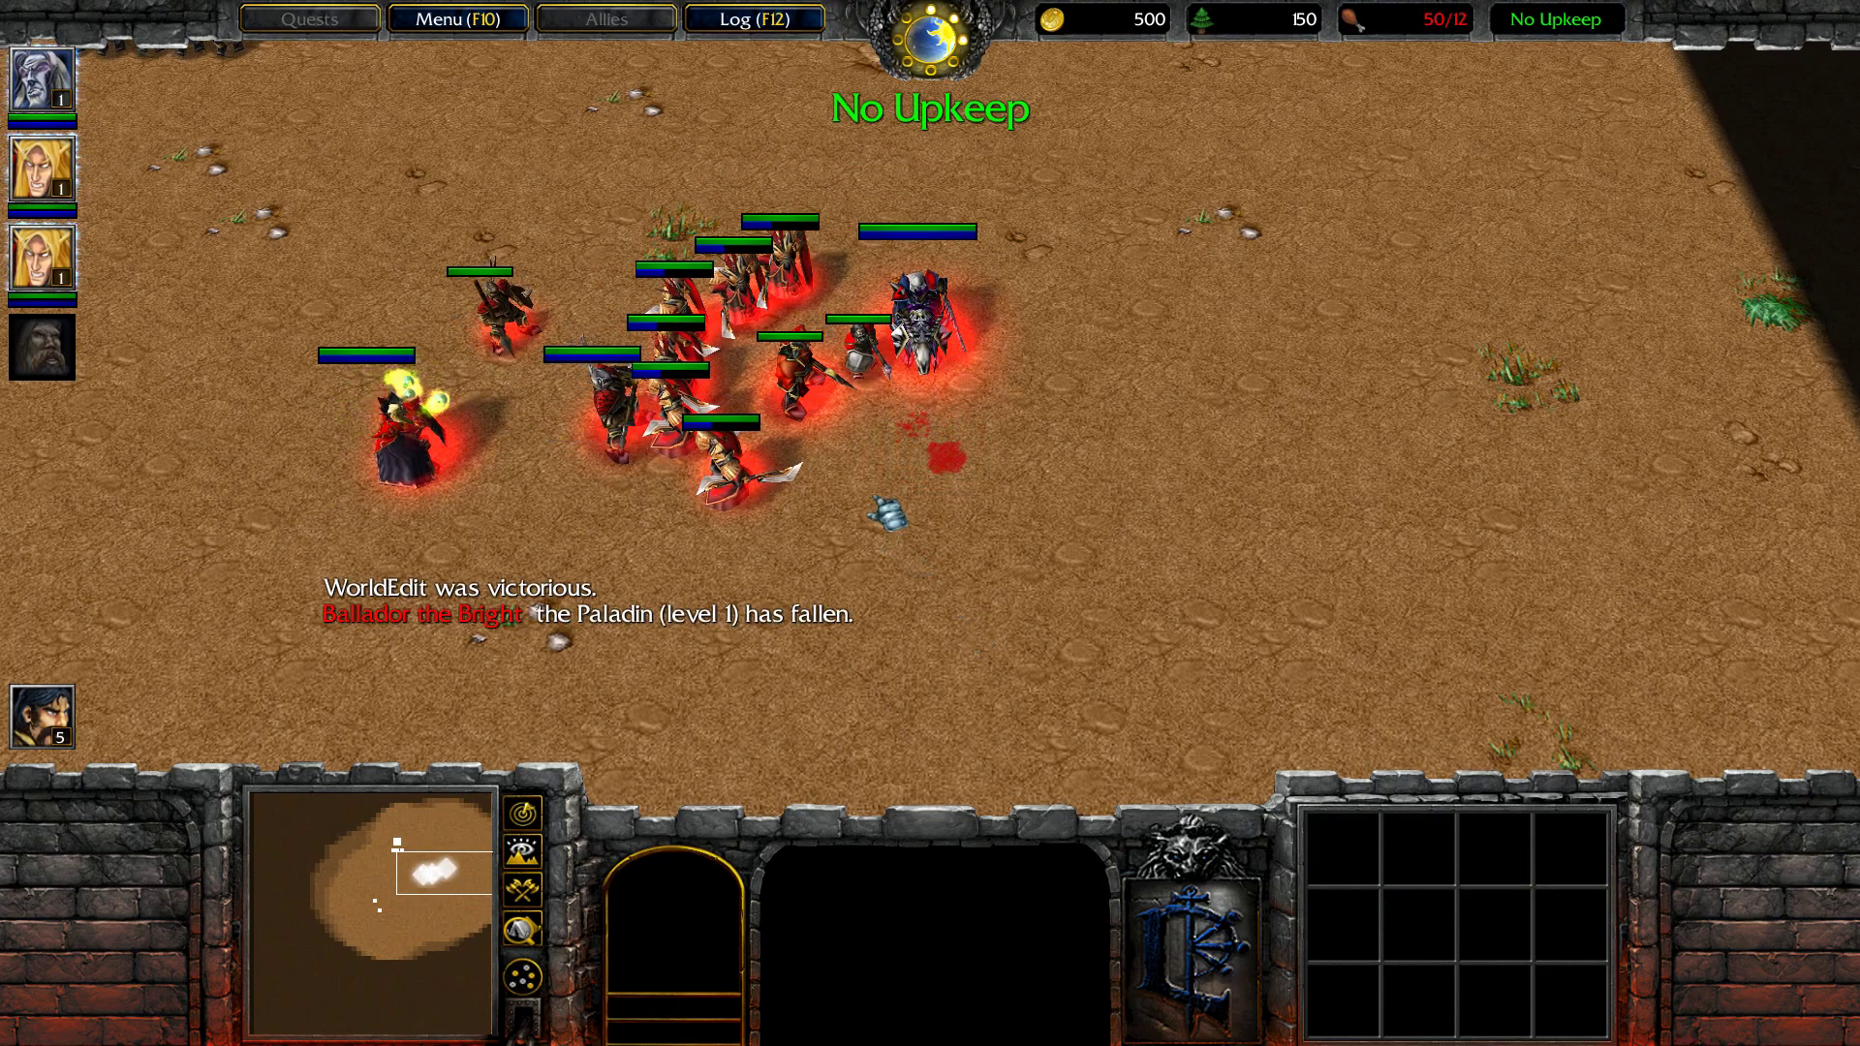
End the test game and exit Warcraft III.
left_click(412, 27)
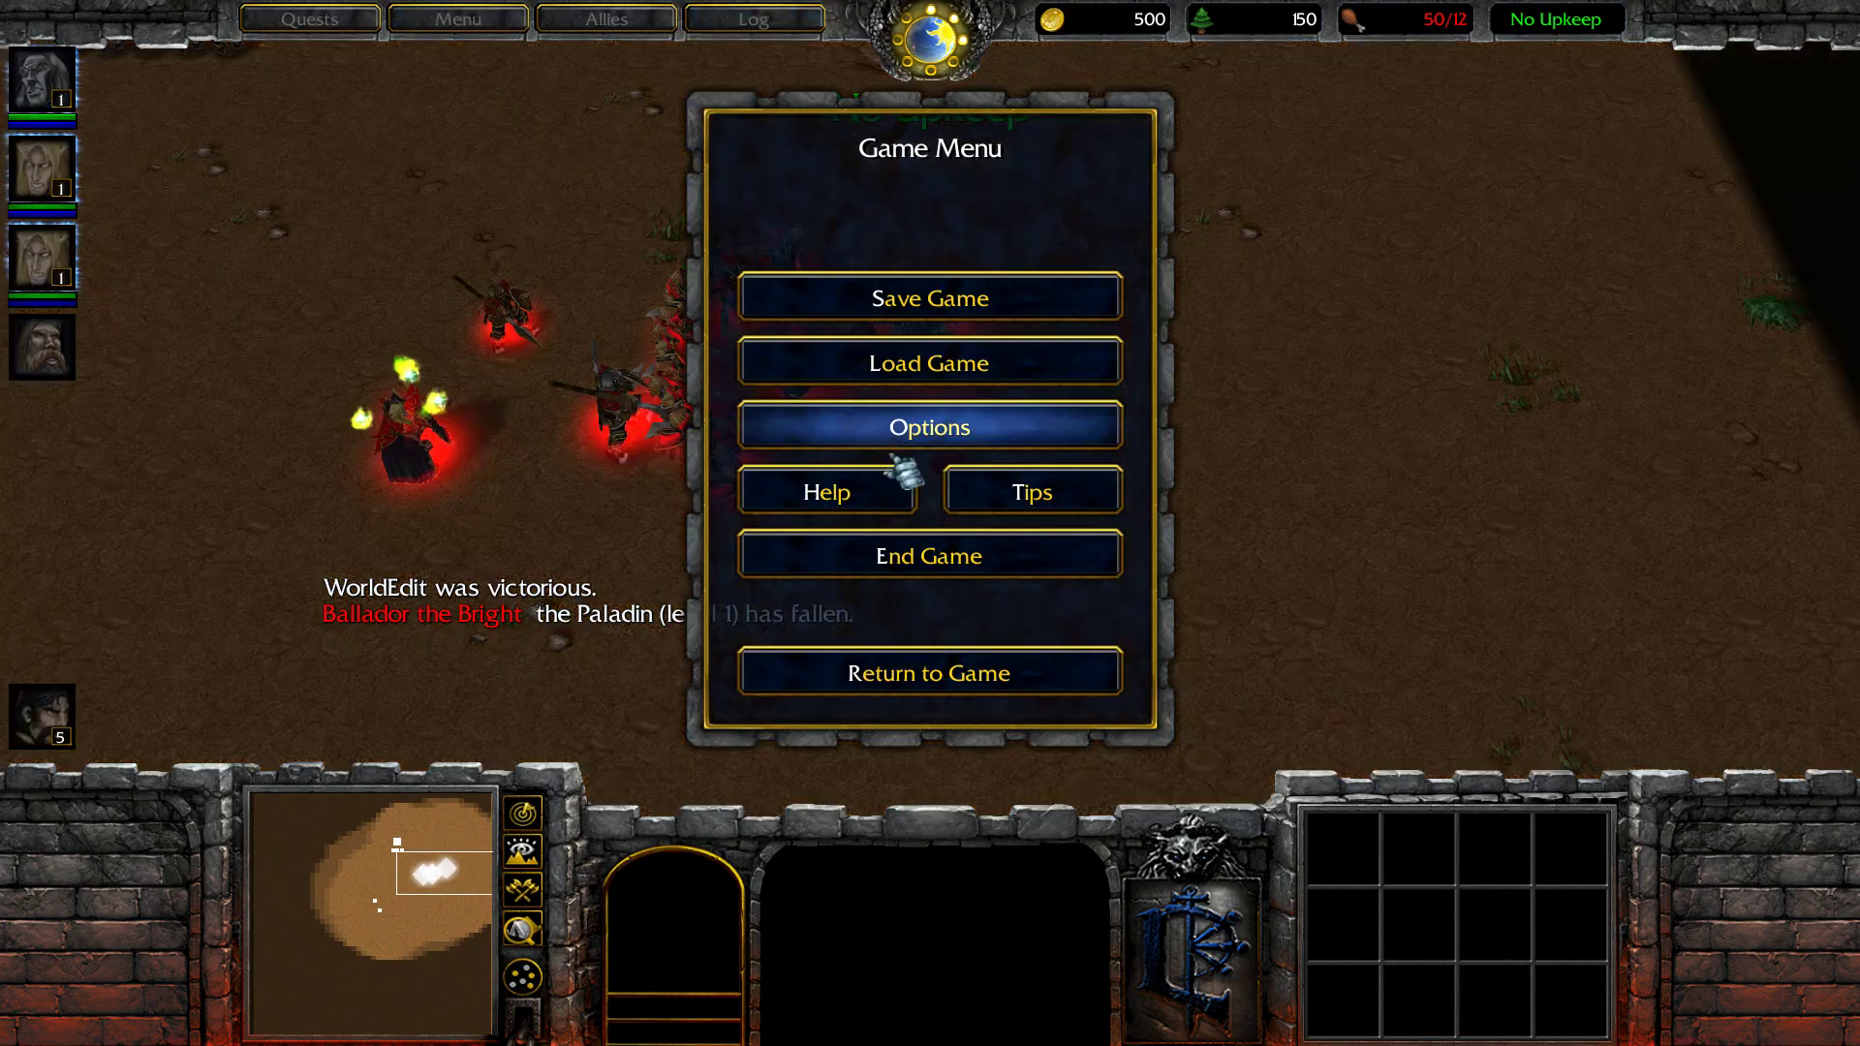
key("e")
key("x")
left_click(841, 487)
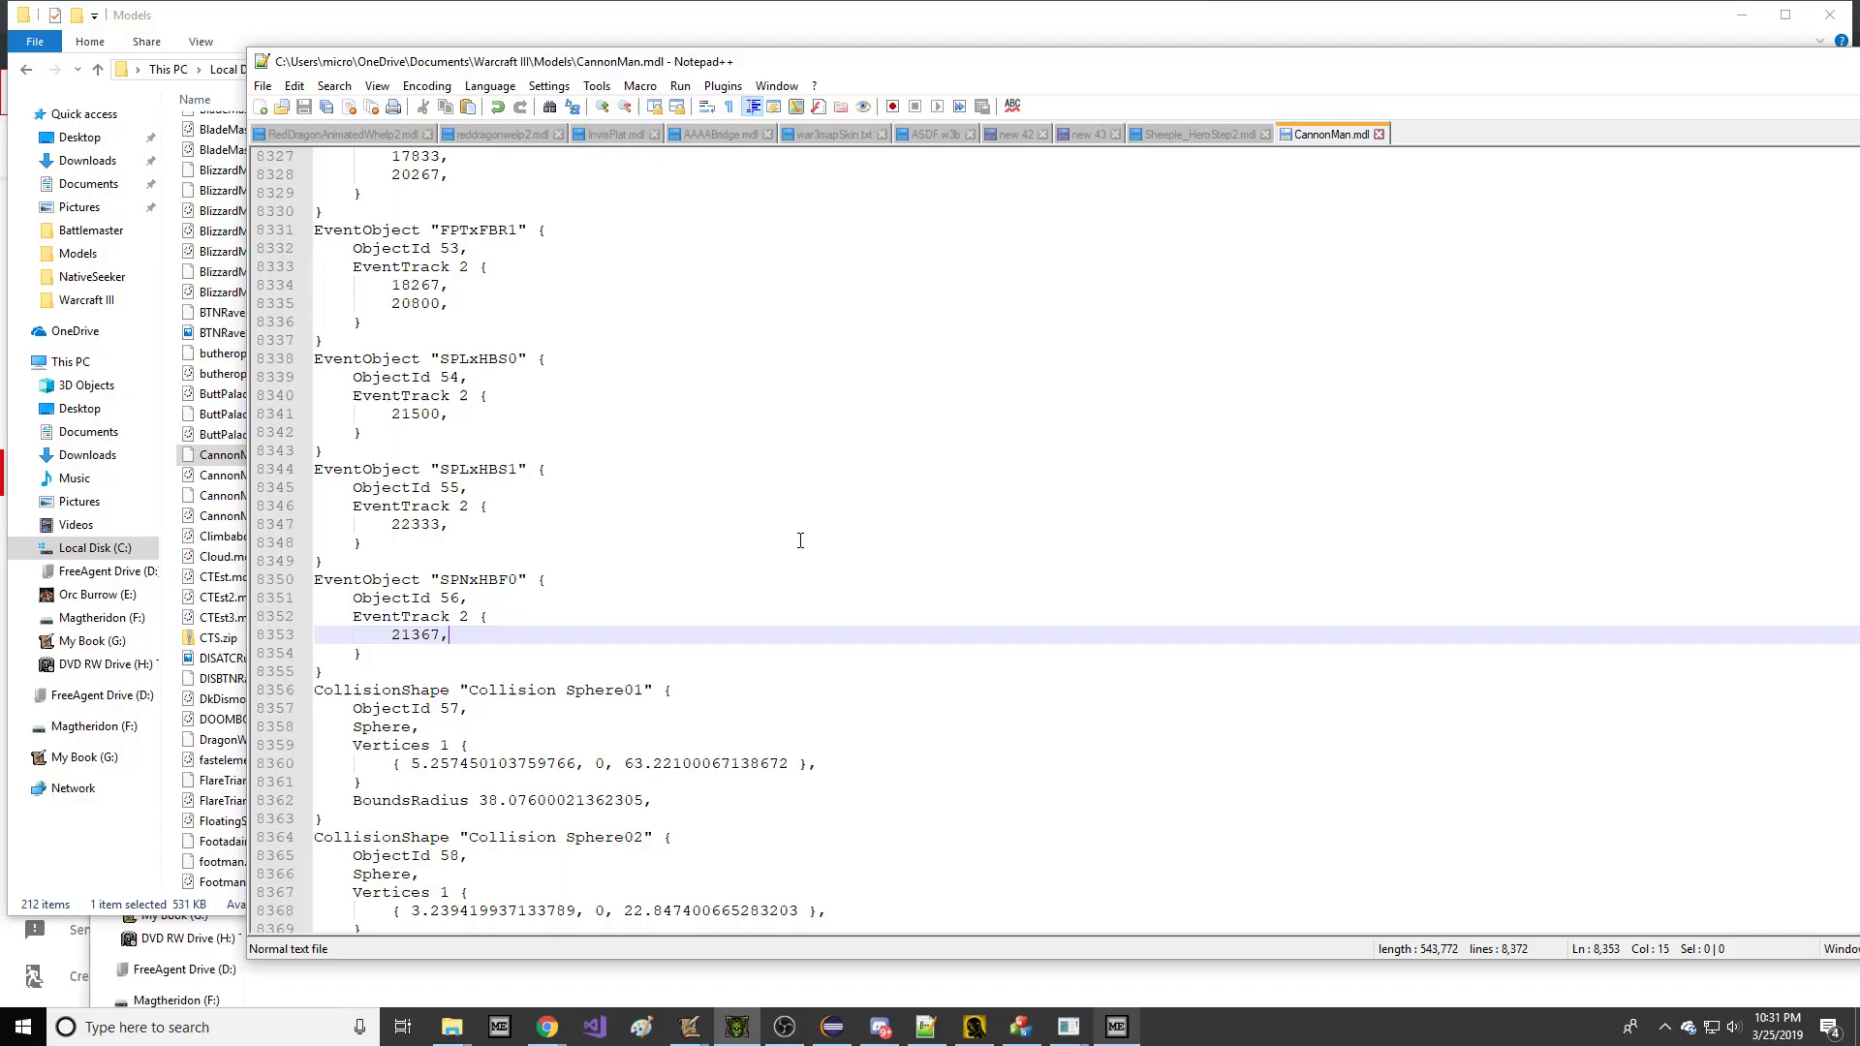
left_click(1115, 1029)
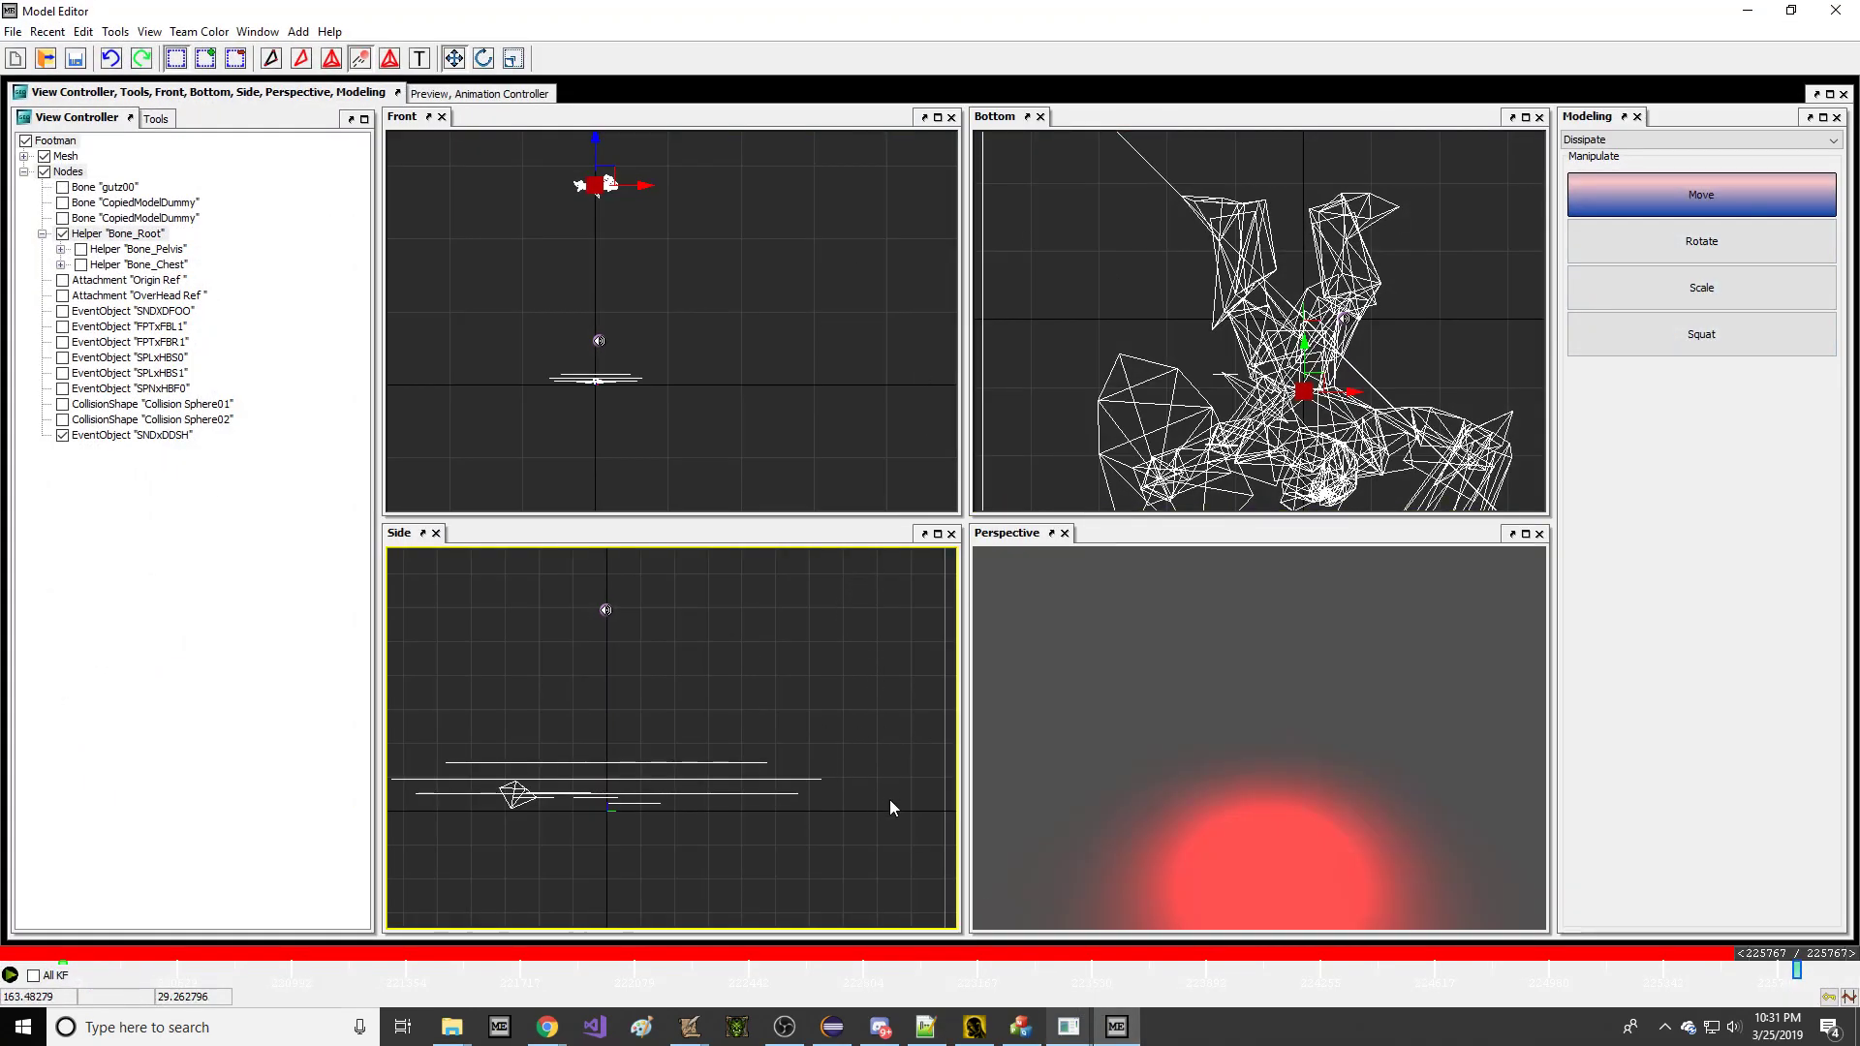
left_click(925, 1027)
left_click(591, 708)
left_click_drag(519, 579, 736, 742)
left_click_drag(372, 544, 789, 911)
Bring the Model Editor to the front and open the original CannonMan.mdl model.
left_click(192, 585)
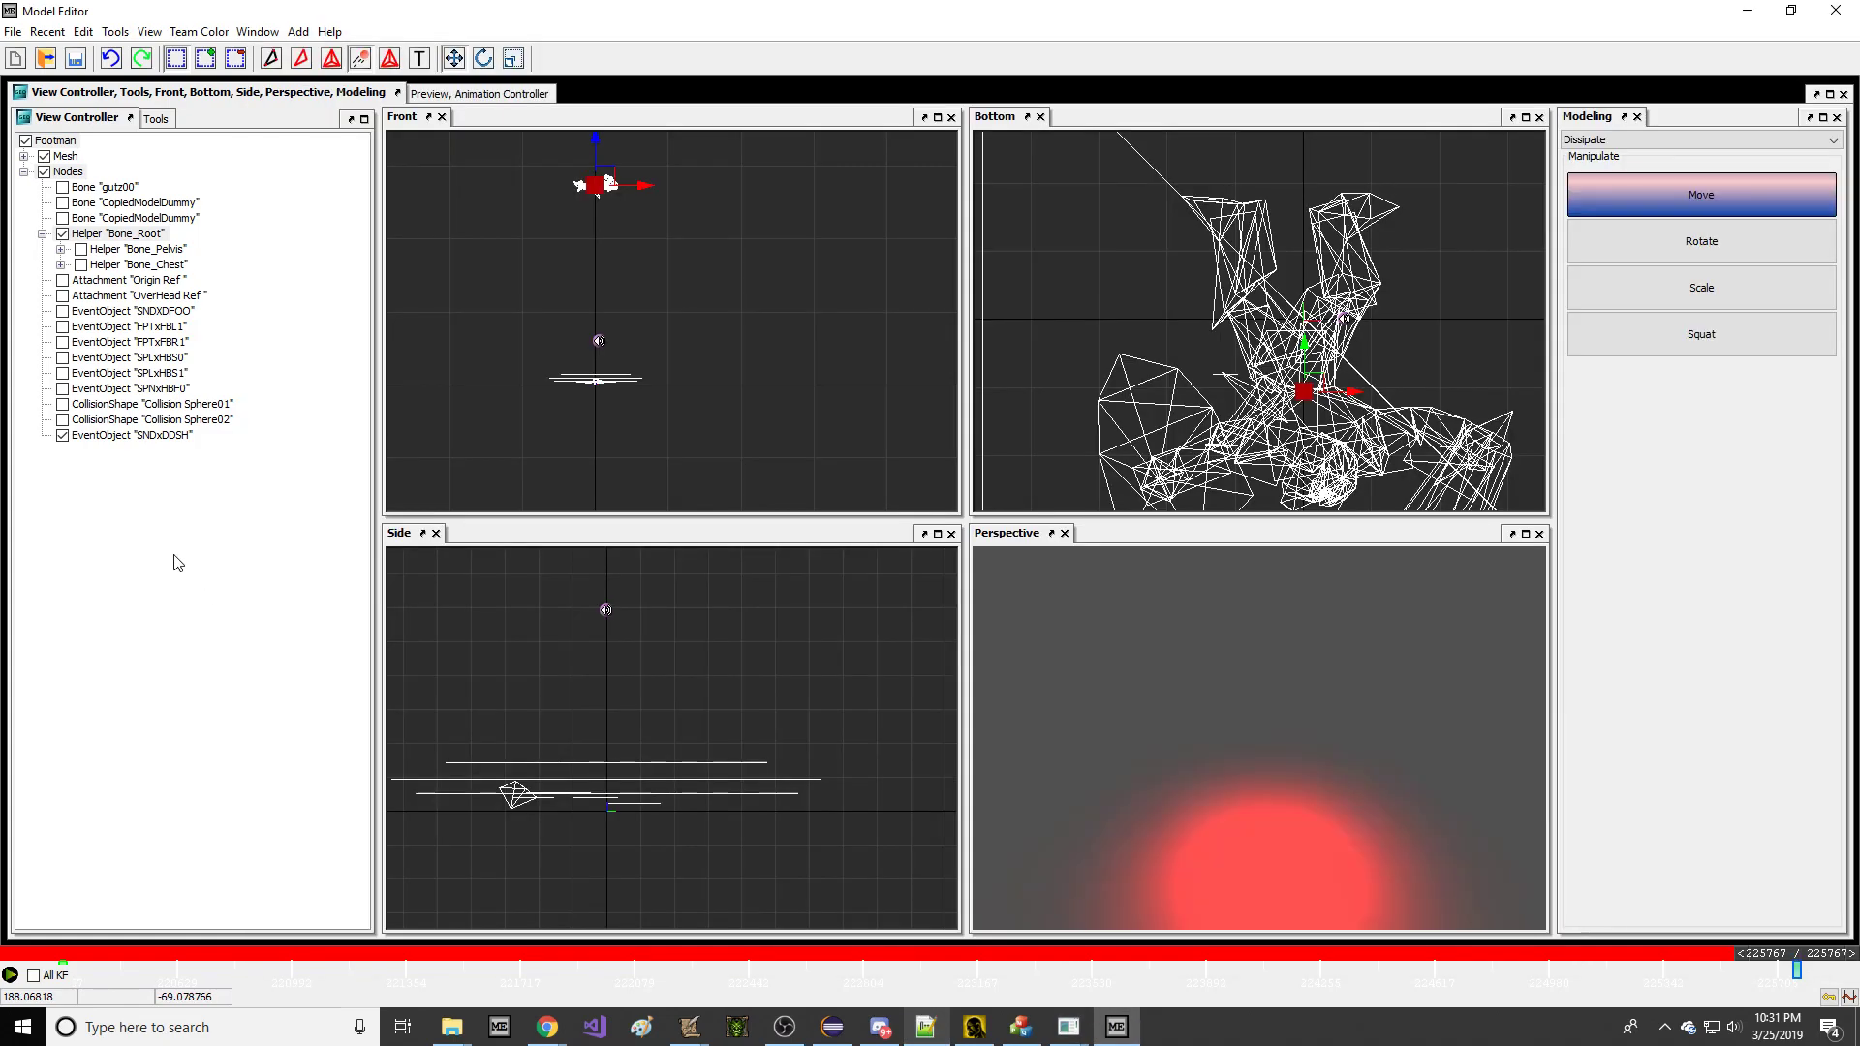
left_click(46, 60)
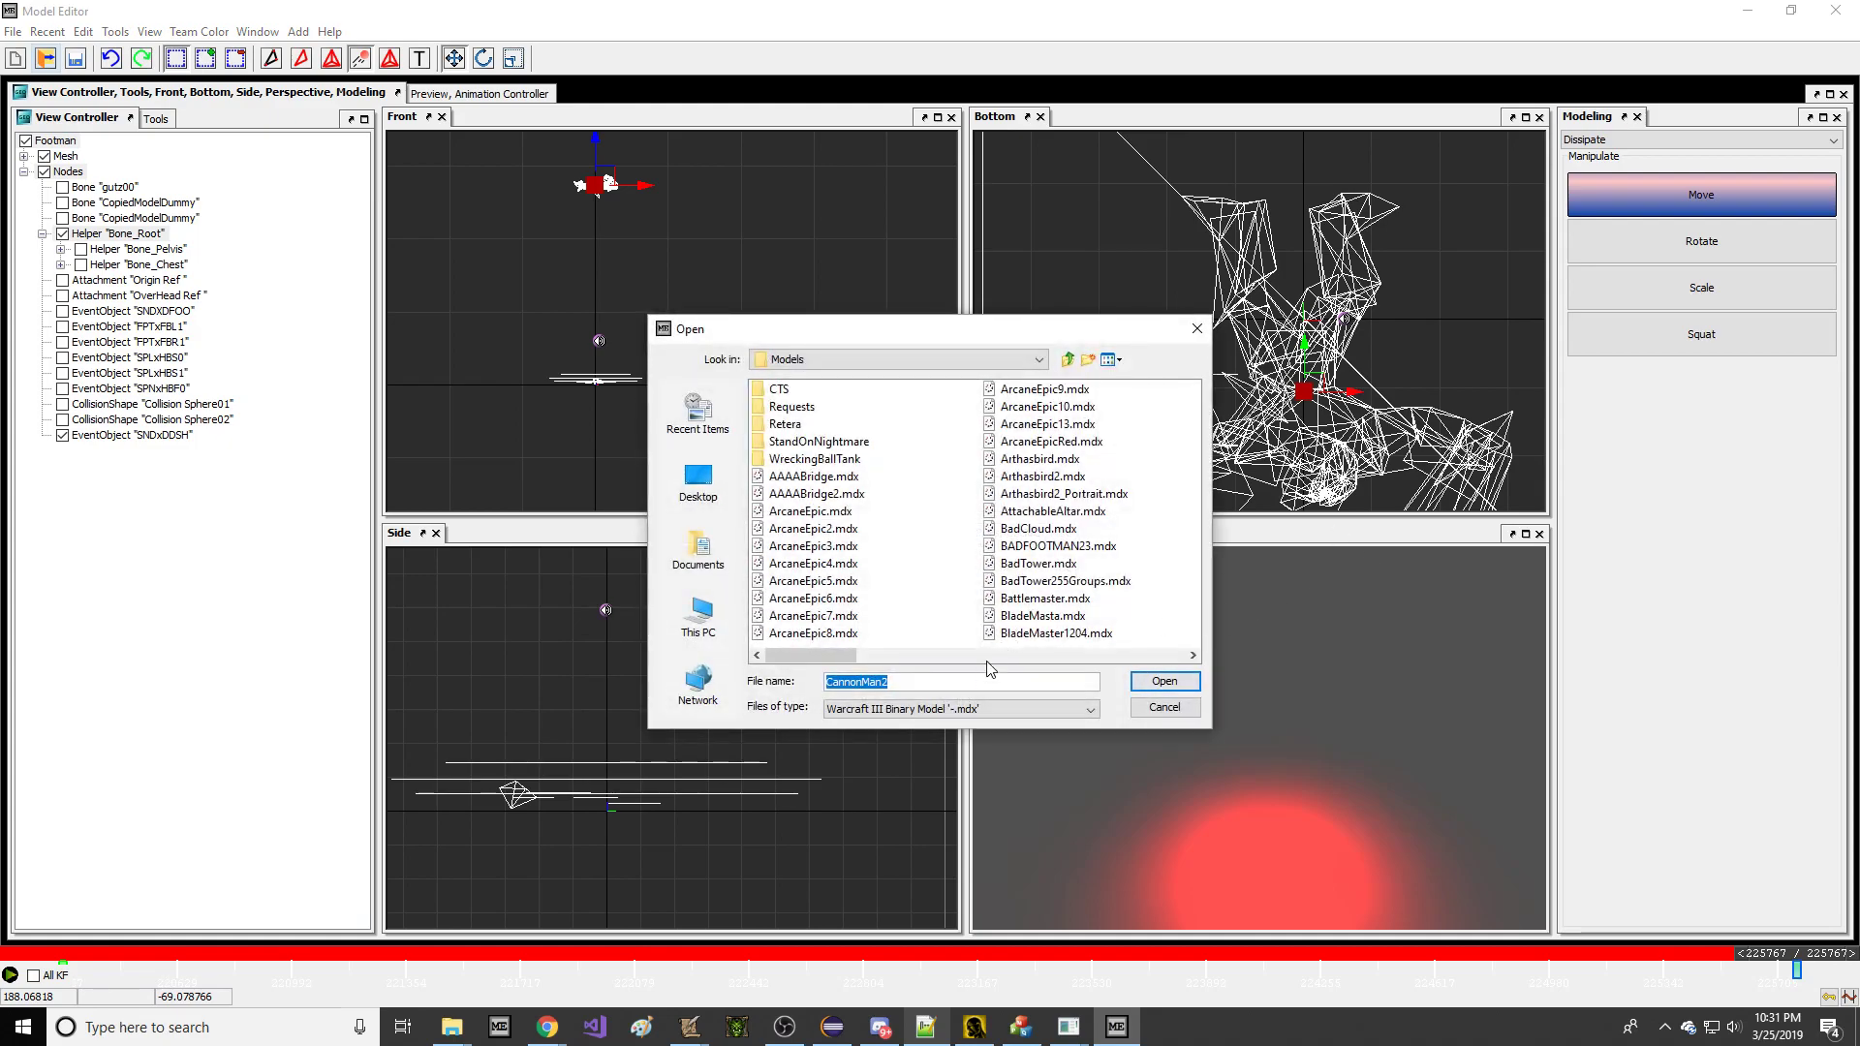
left_click(941, 710)
left_click(901, 787)
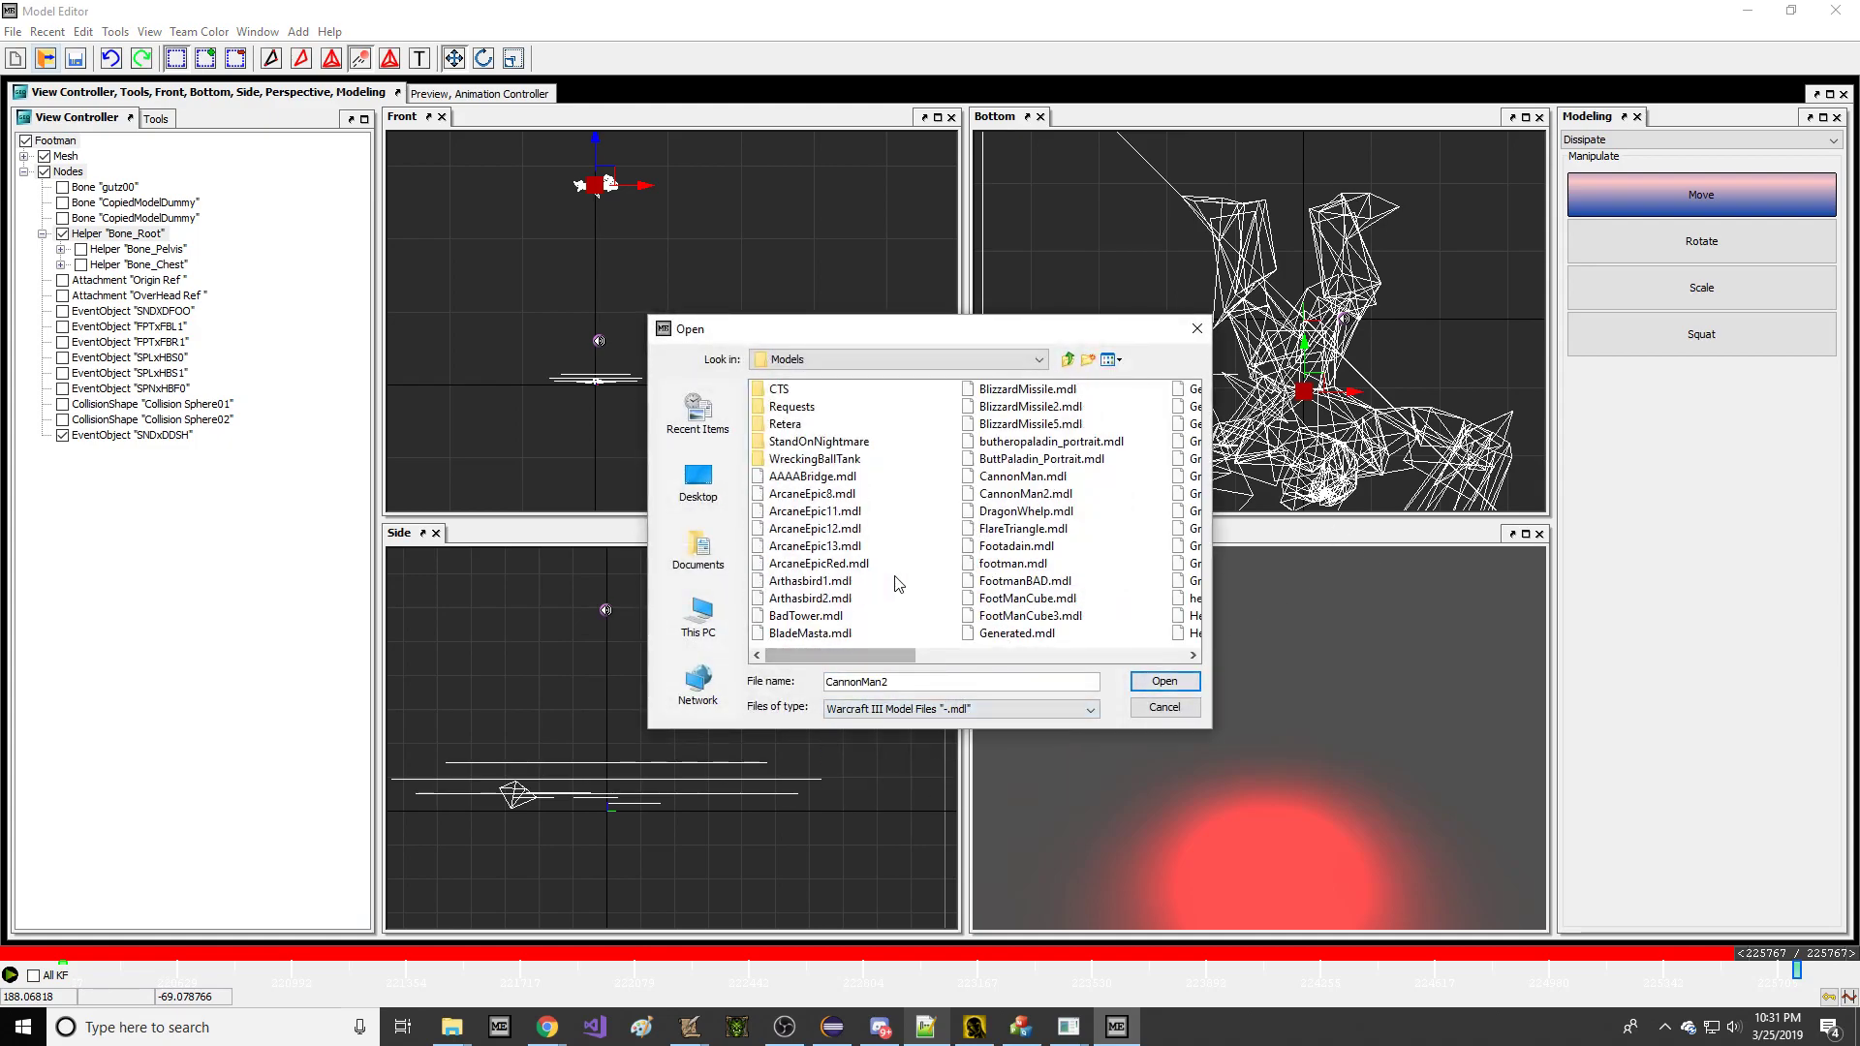
double_click(1034, 482)
Start an import from the workspace model CannonMan2 into CannonMan, leaving out its geosets.
left_click(14, 32)
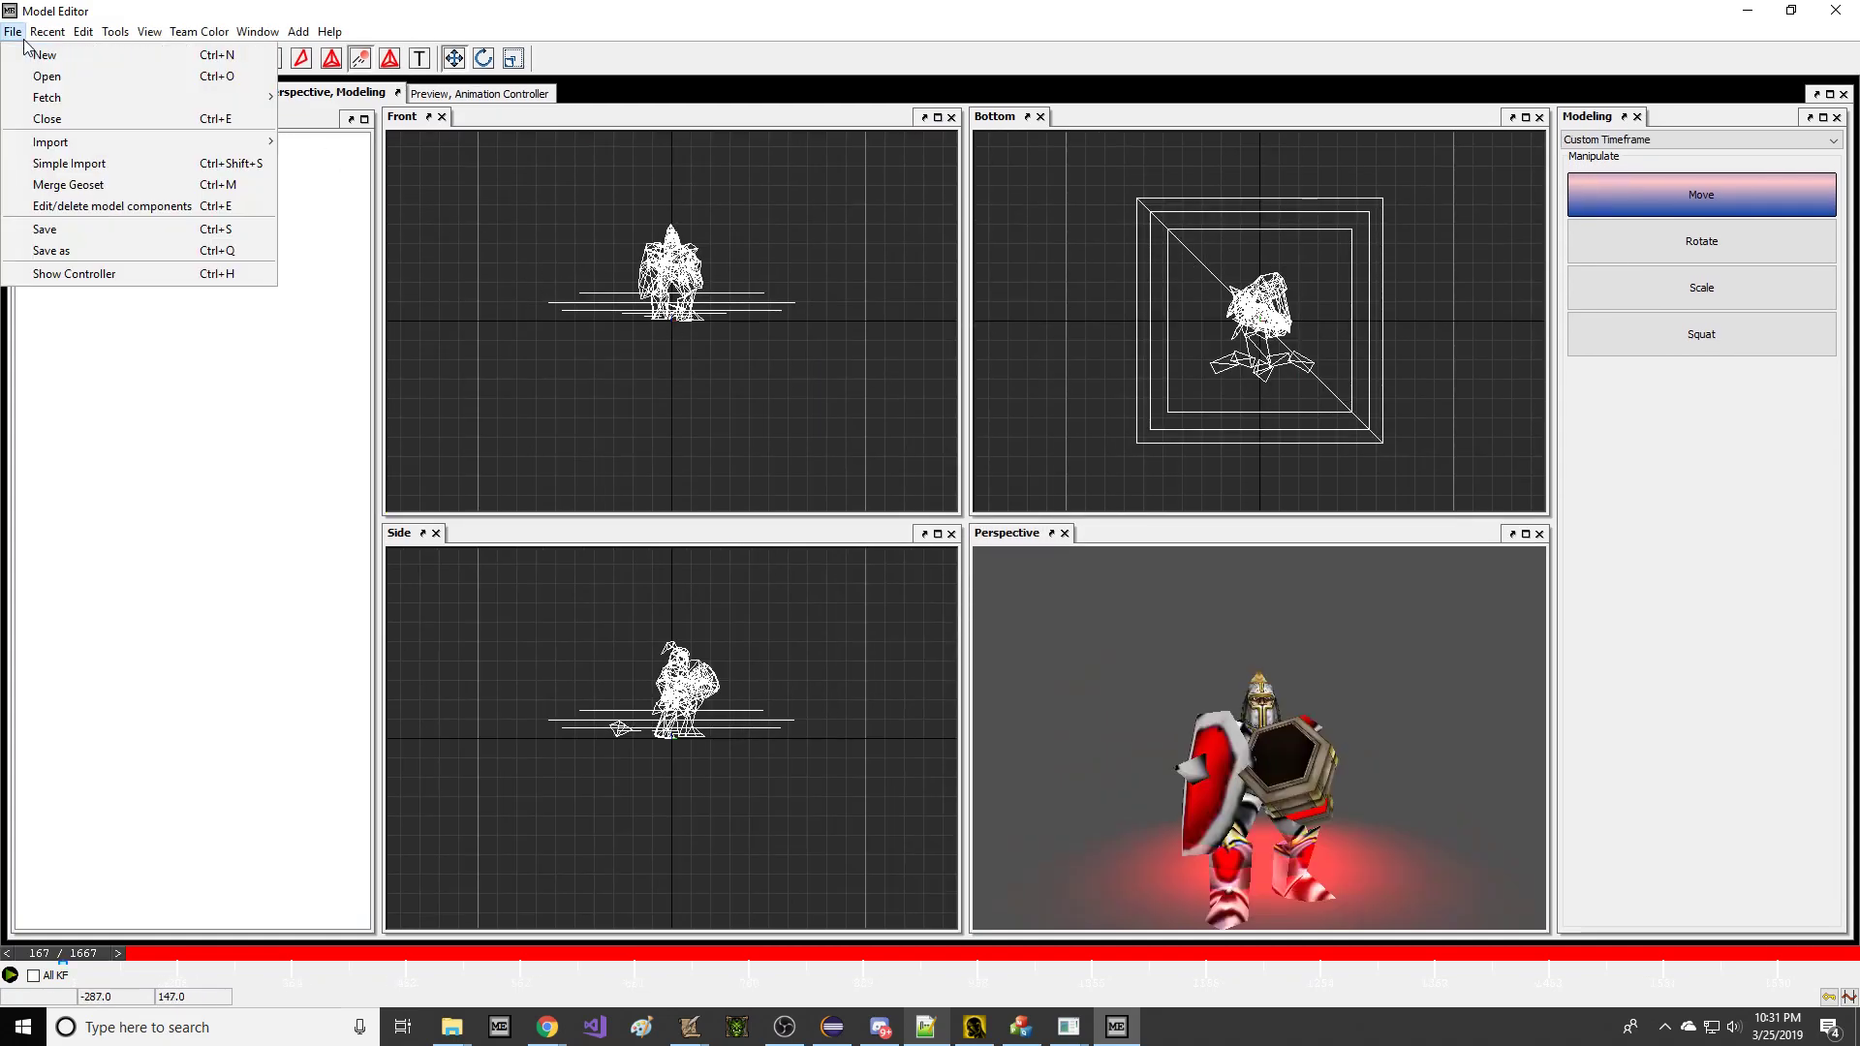
mouse_move(222, 146)
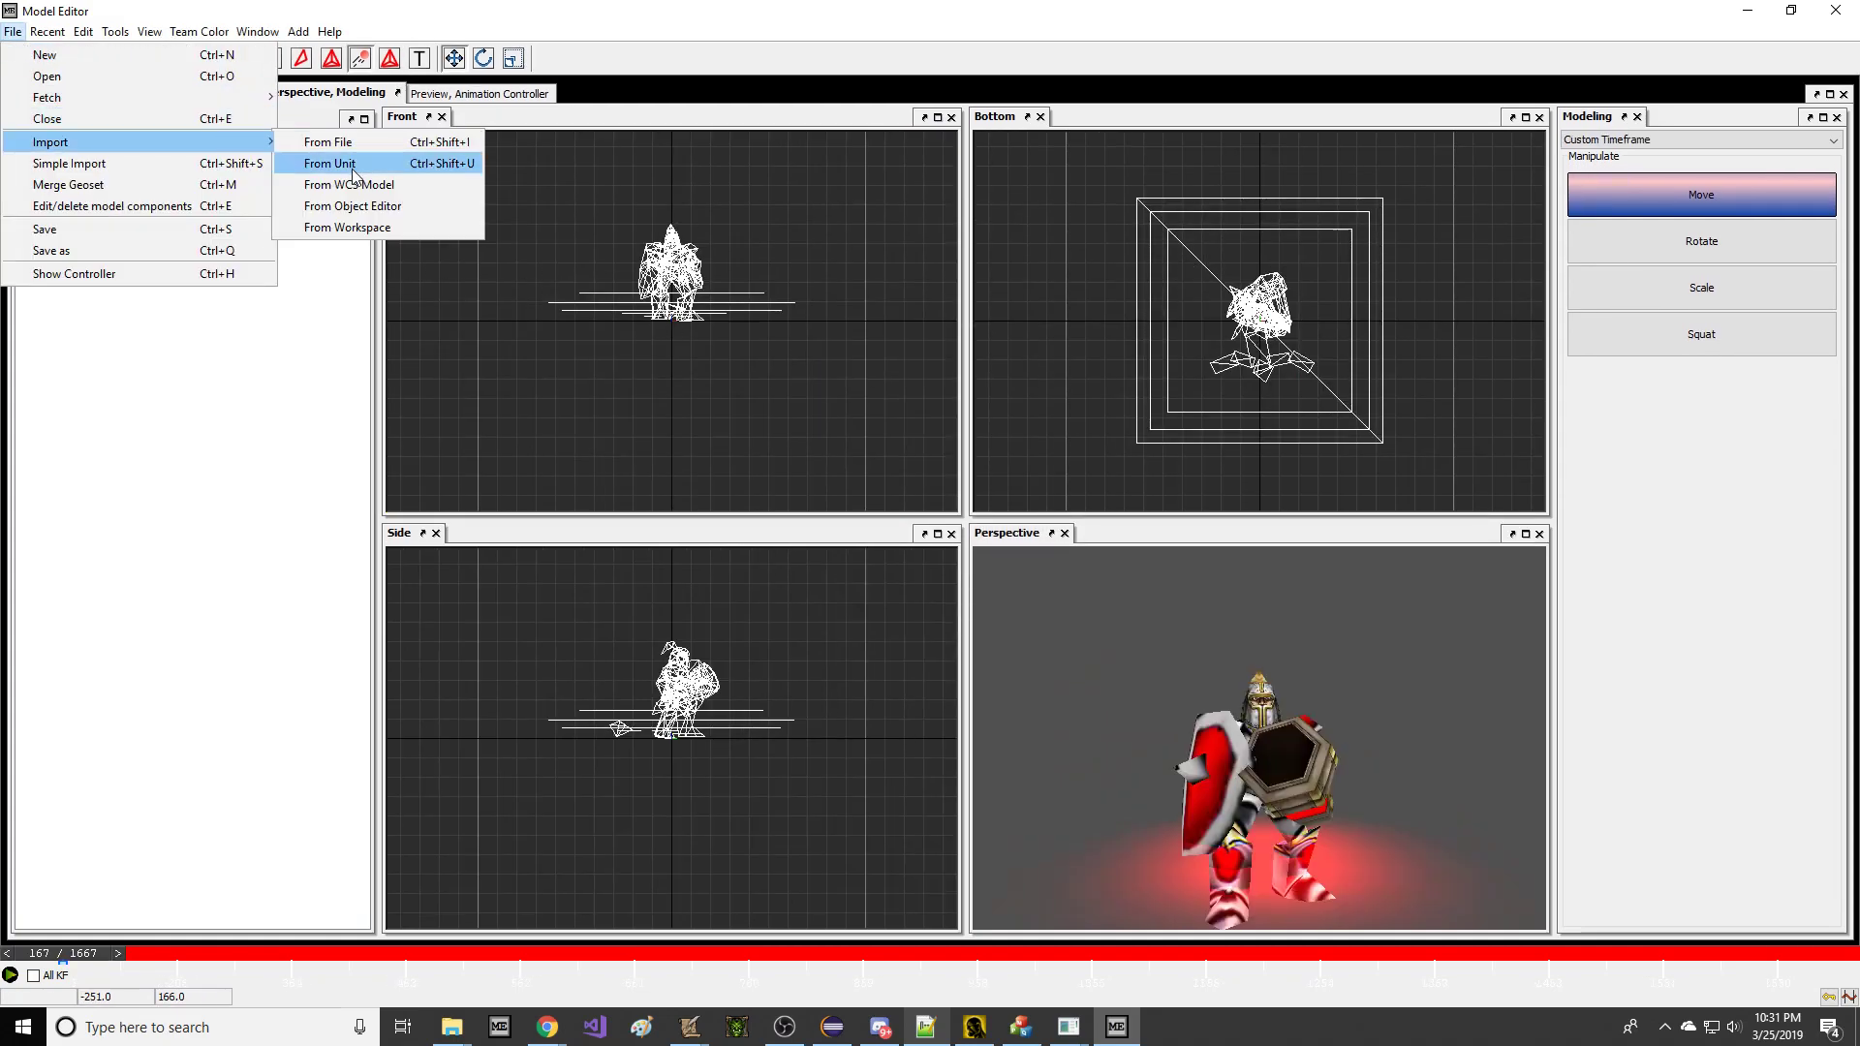
left_click(391, 229)
left_click(1002, 523)
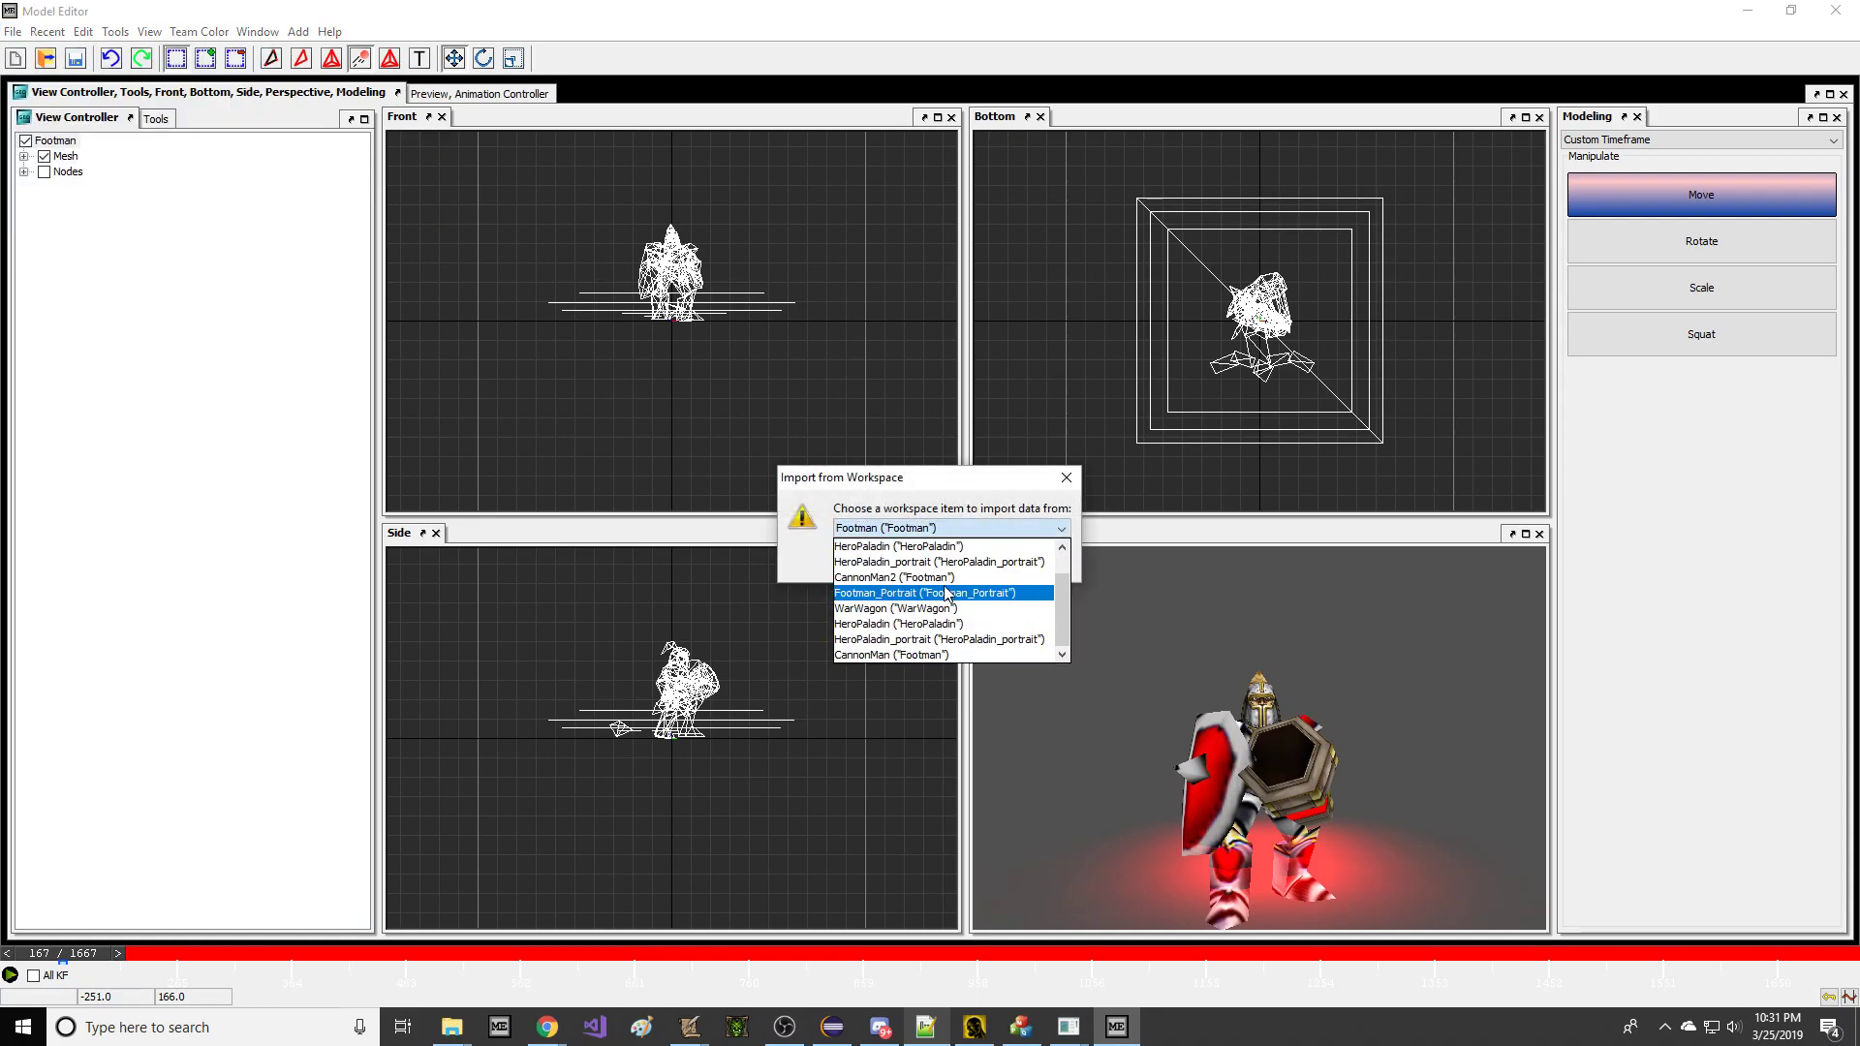
left_click(893, 577)
left_click(880, 554)
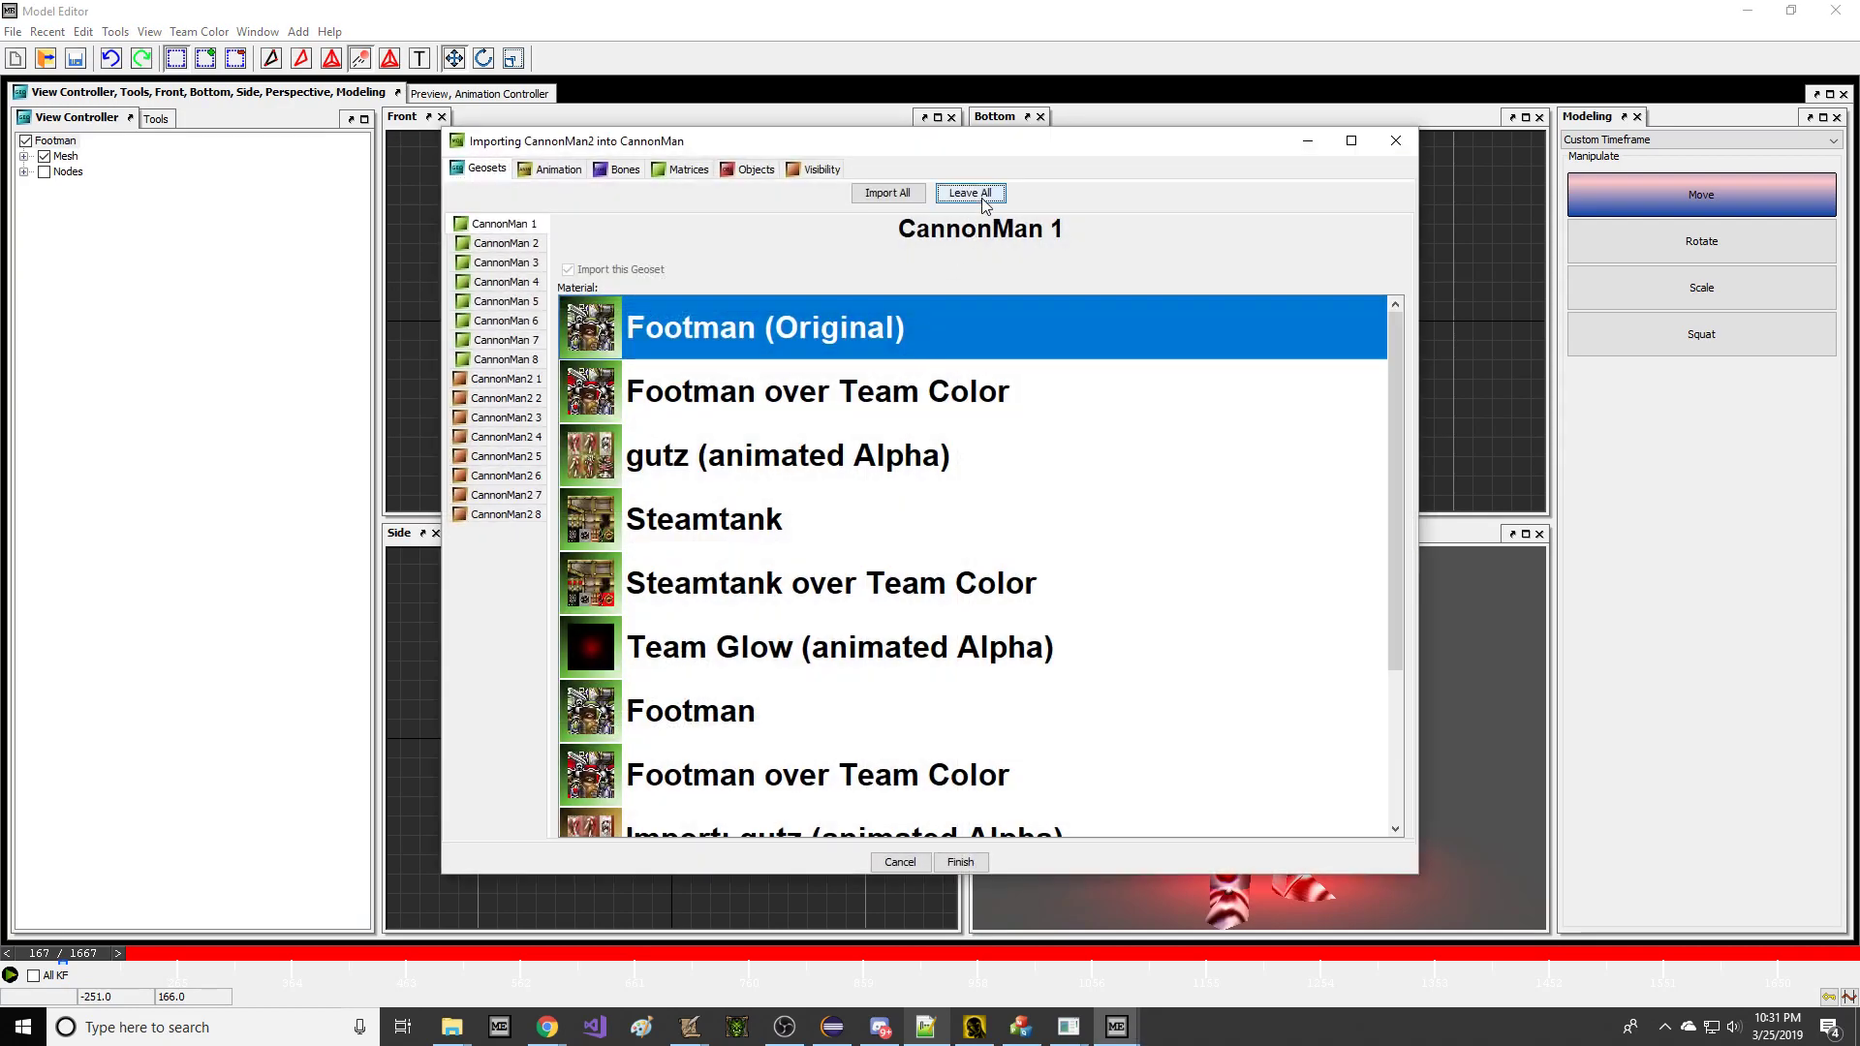
Exclude all of CannonMan2's sequences from the import except Dissipate, and change how that sequence is imported.
left_click(550, 173)
left_click(1095, 193)
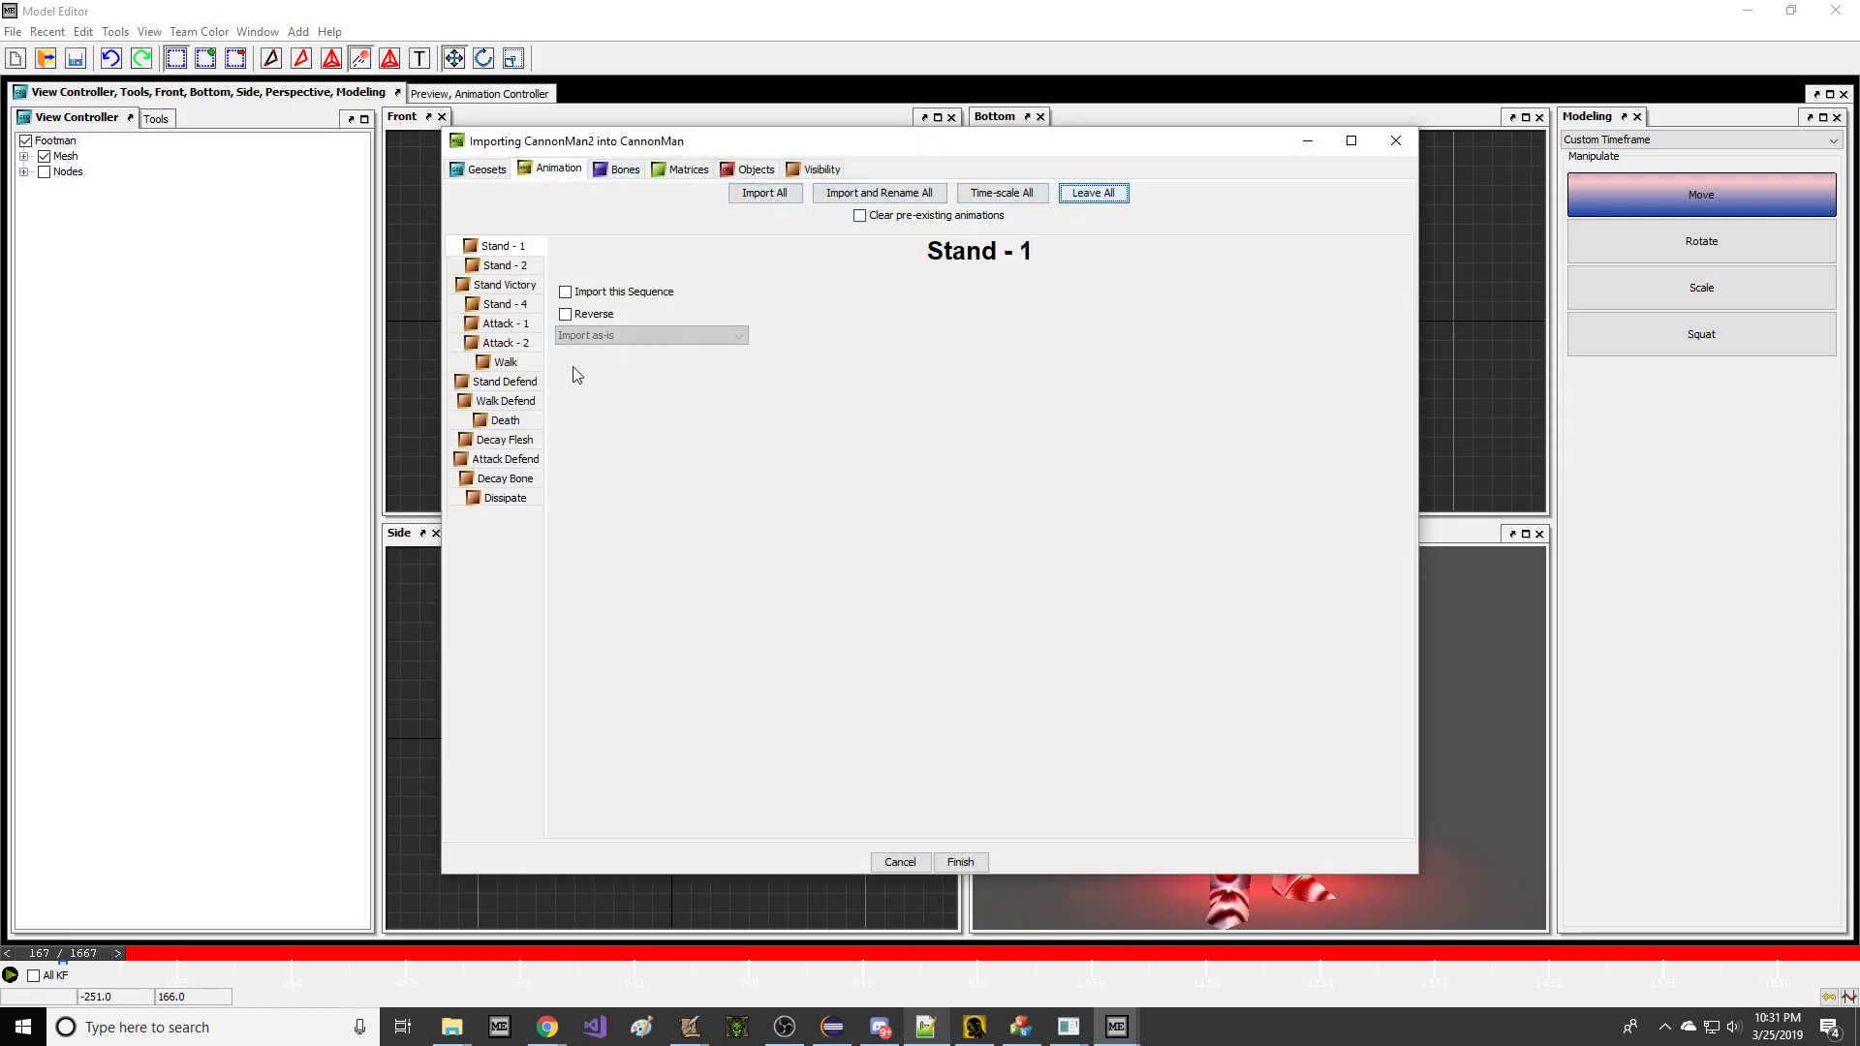
left_click(518, 496)
left_click(606, 292)
left_click(642, 336)
left_click(637, 369)
Leave all bones and objects out of the import, and look over the SNDXDFOO and SNDxDDSH event objects and visibility settings.
left_click(621, 169)
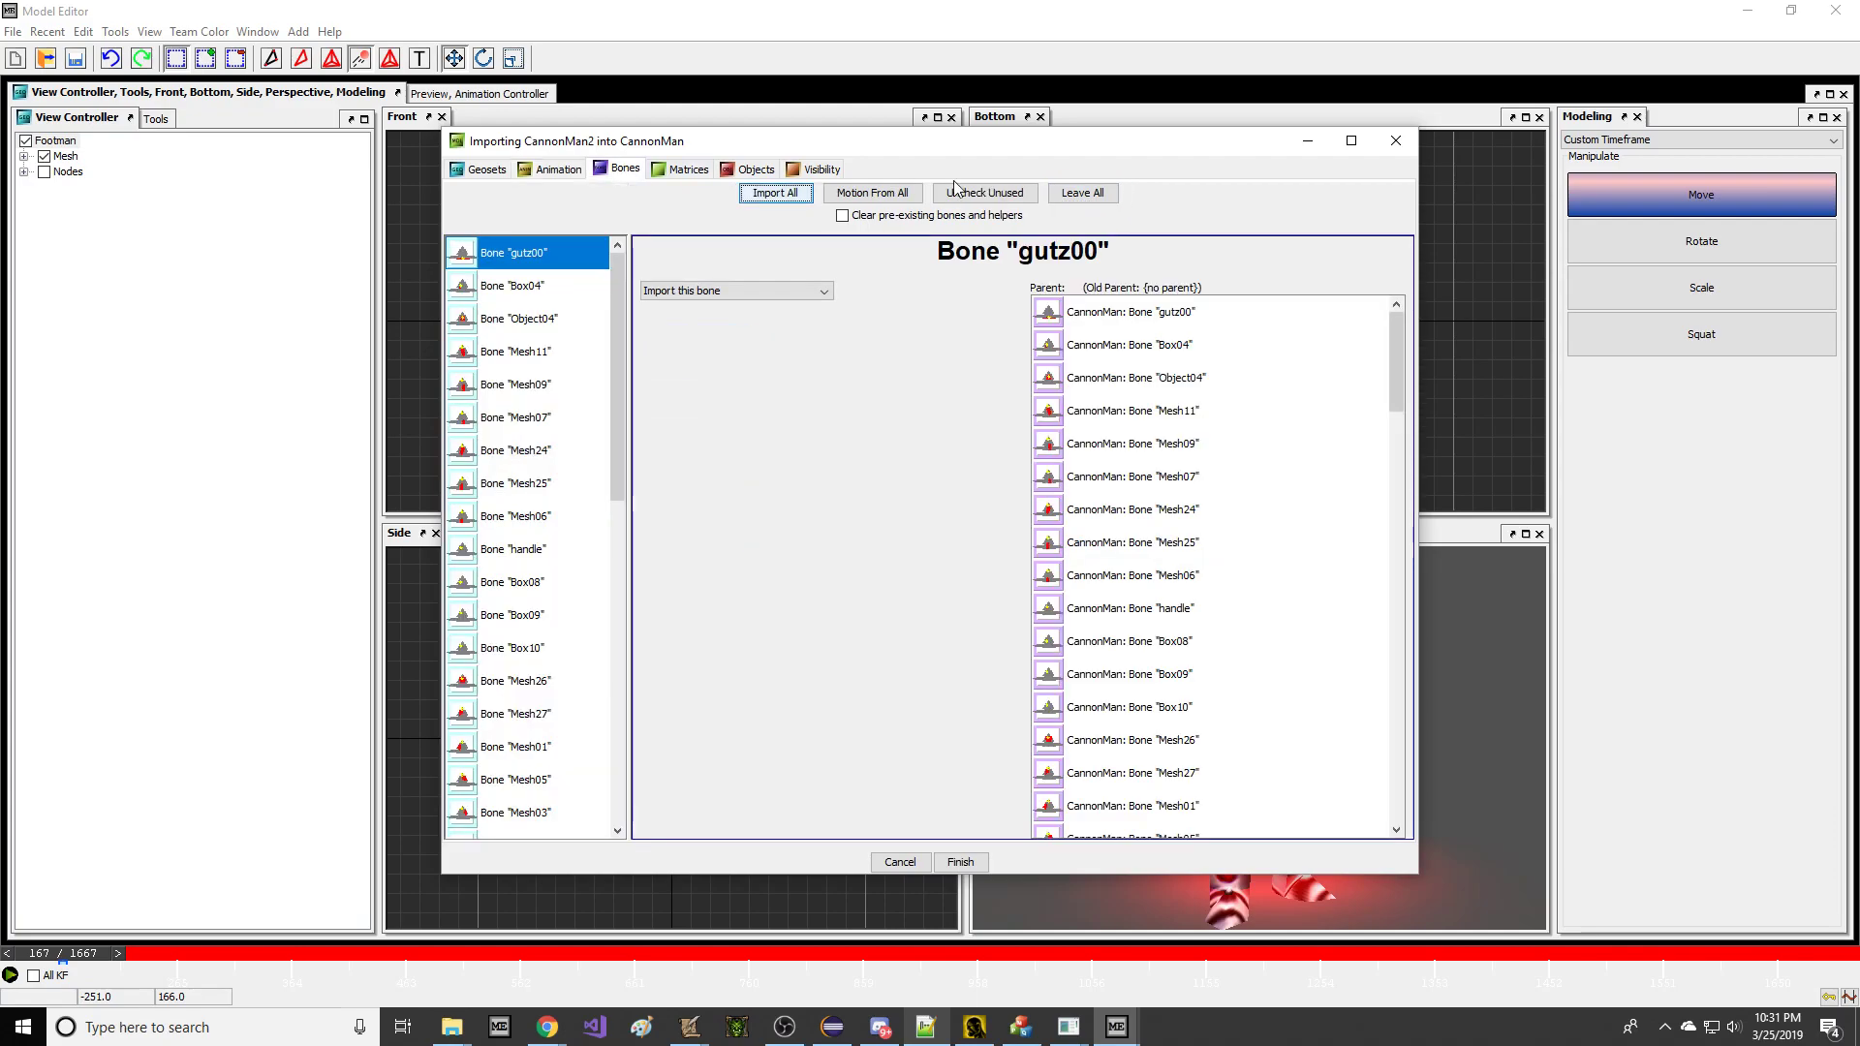
left_click(1075, 197)
left_click(754, 170)
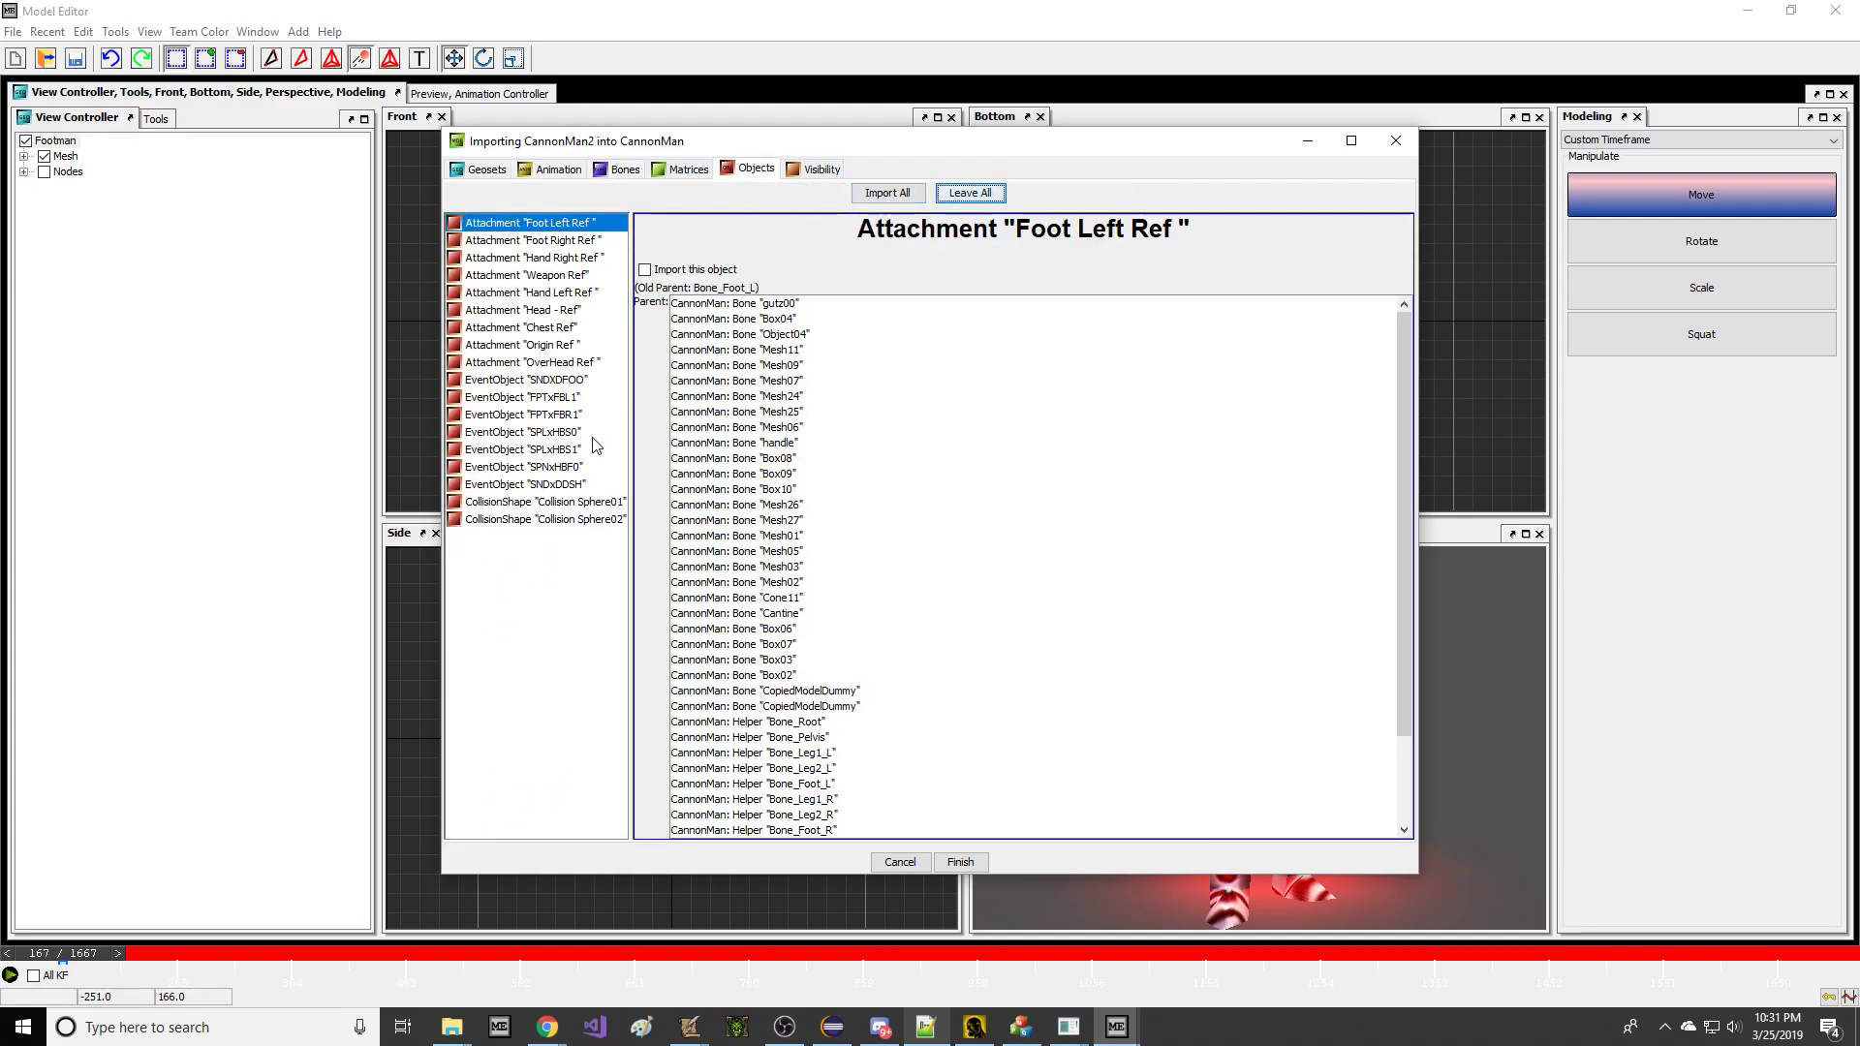
left_click(568, 381)
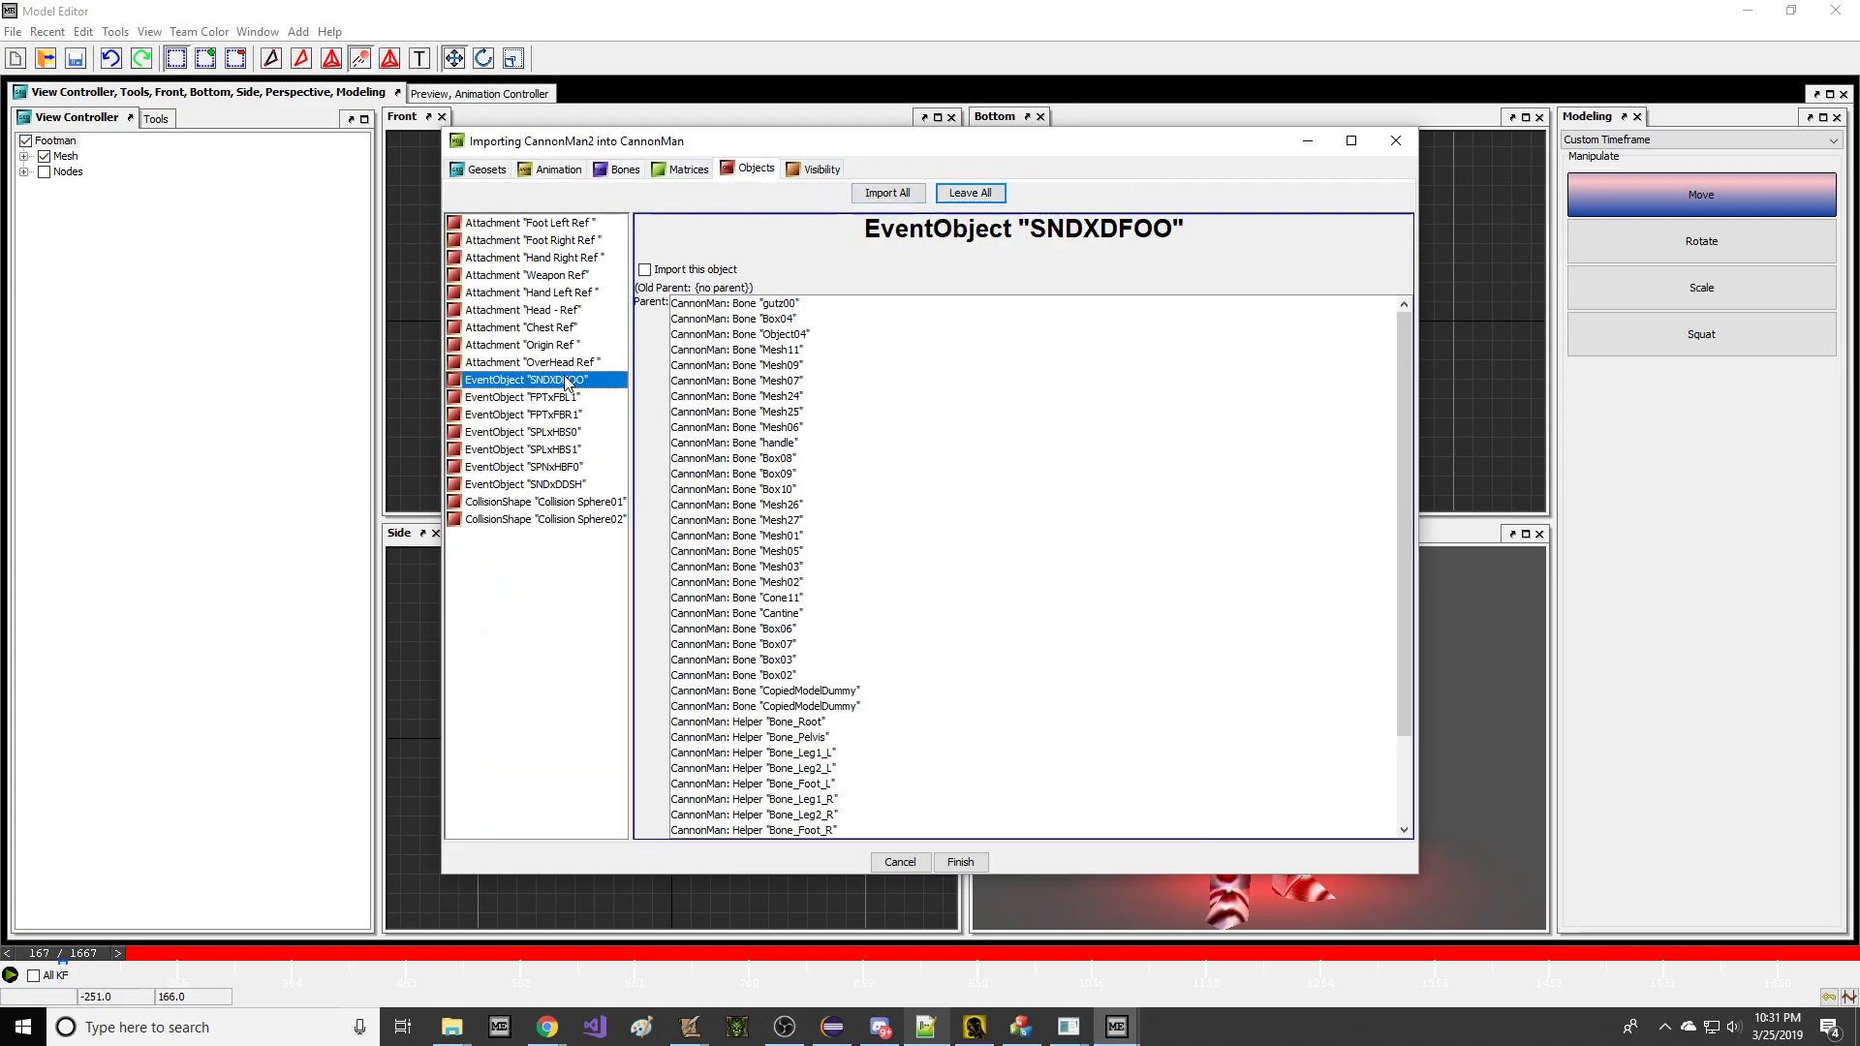
left_click(581, 485)
left_click(814, 168)
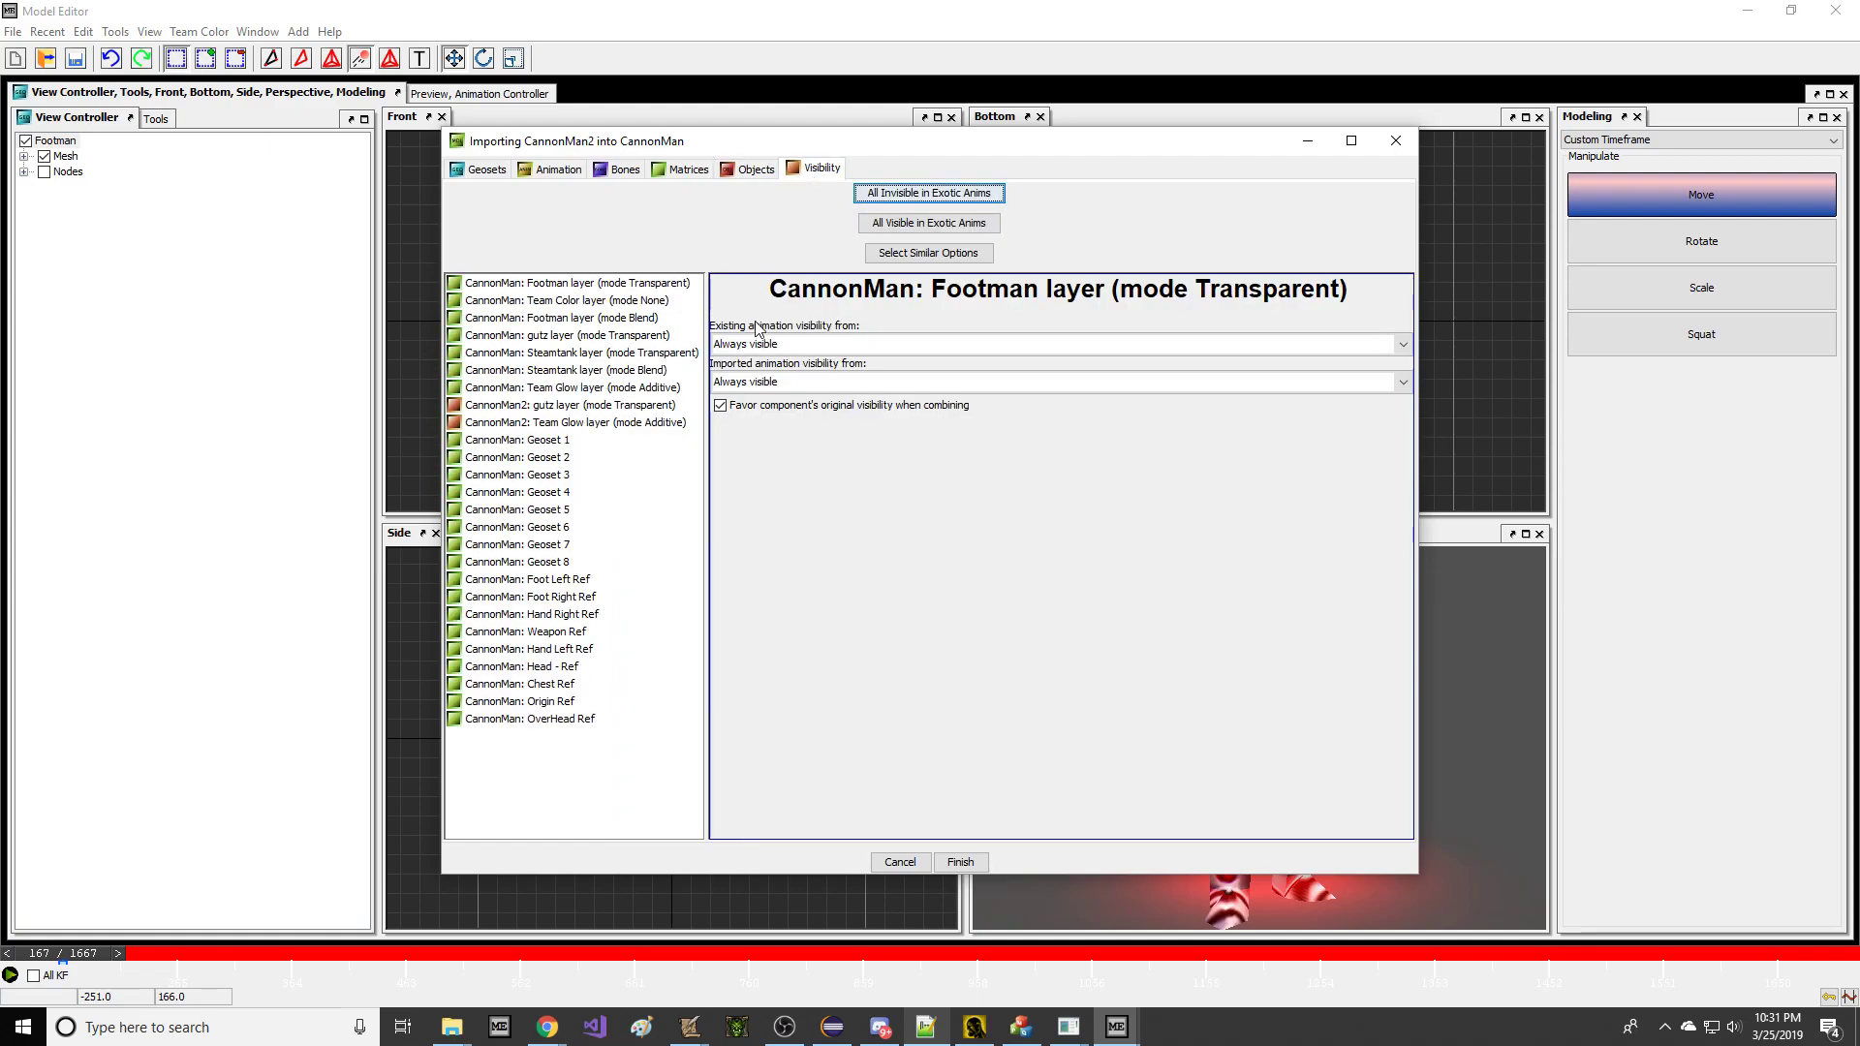
Set the Bone_Root helper to import its motion to the pre-existing Bone_Root.
left_click(625, 172)
scroll(571, 339, "down", 10)
left_click(548, 362)
left_click(731, 291)
left_click(713, 326)
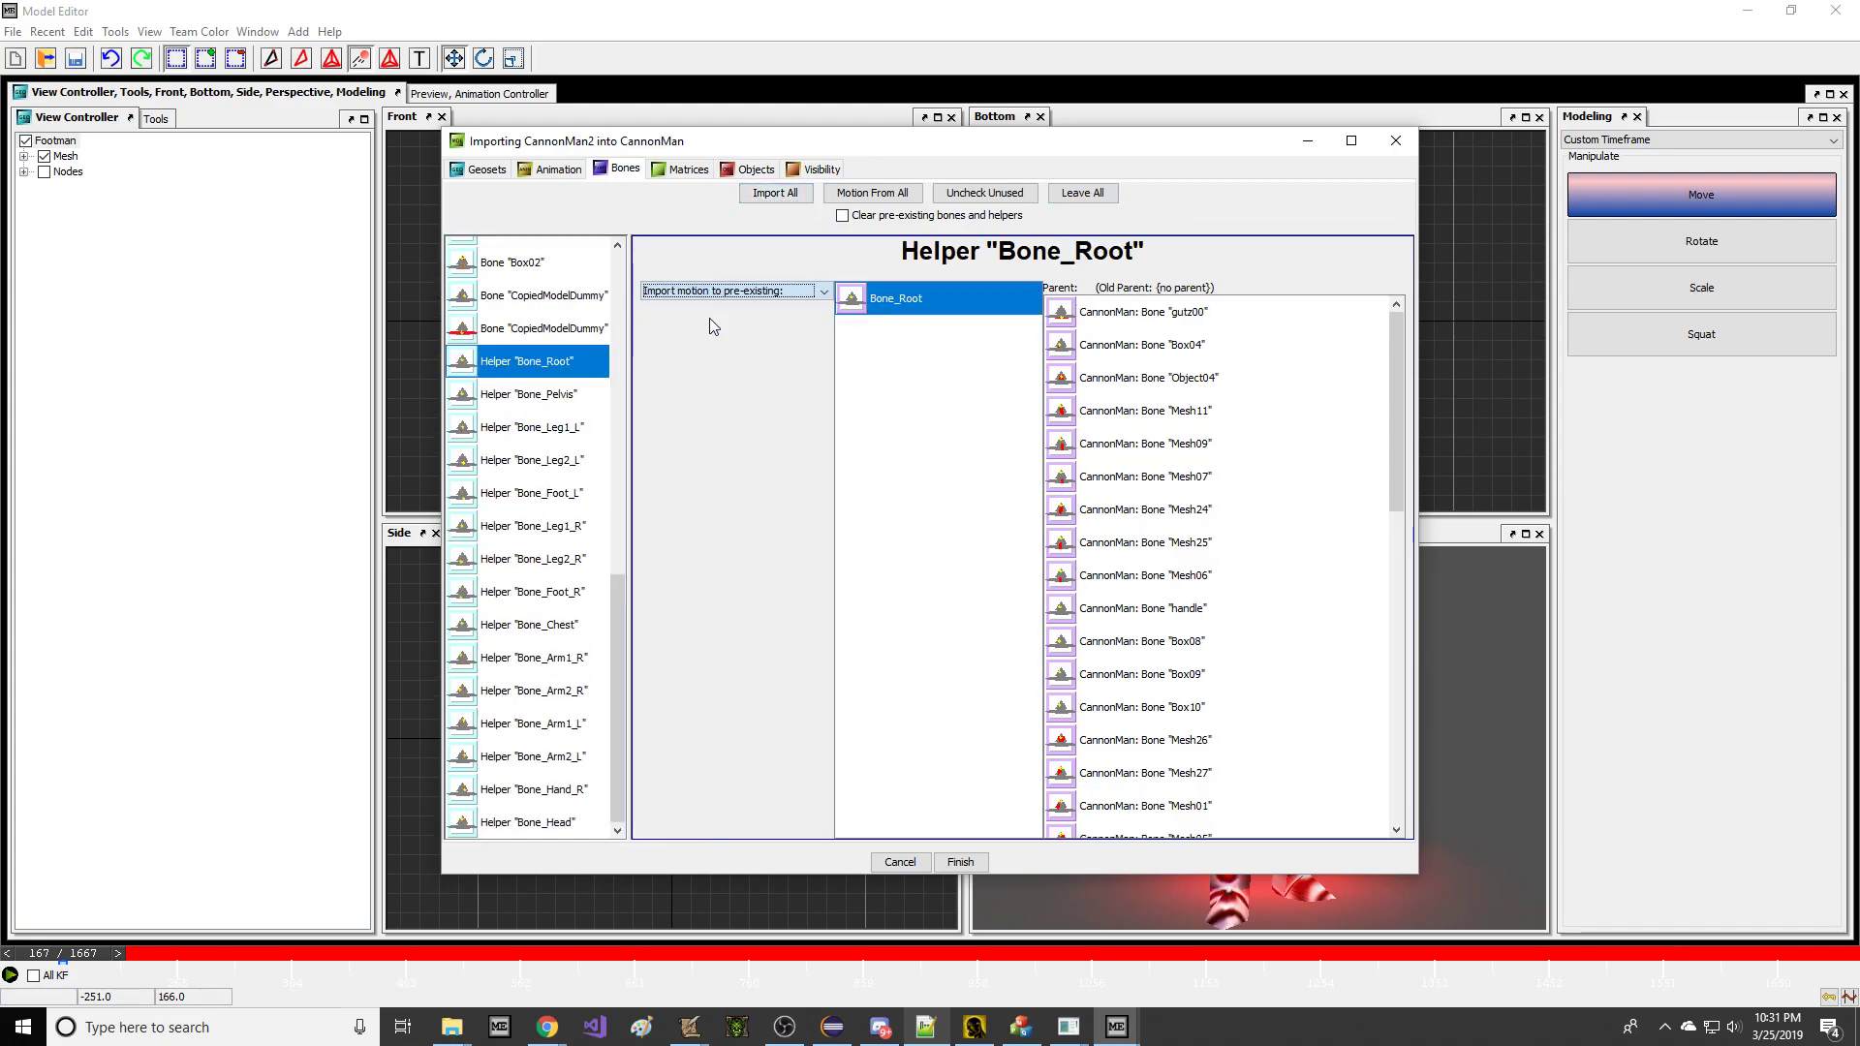
Look over the visibility settings of the import and finish importing CannonMan2 into CannonMan.
left_click(814, 169)
left_click(581, 490)
left_click(596, 504)
left_click(960, 863)
Save the merged model under the new name CannonMan3 in MDX format in the Models folder.
left_click(12, 31)
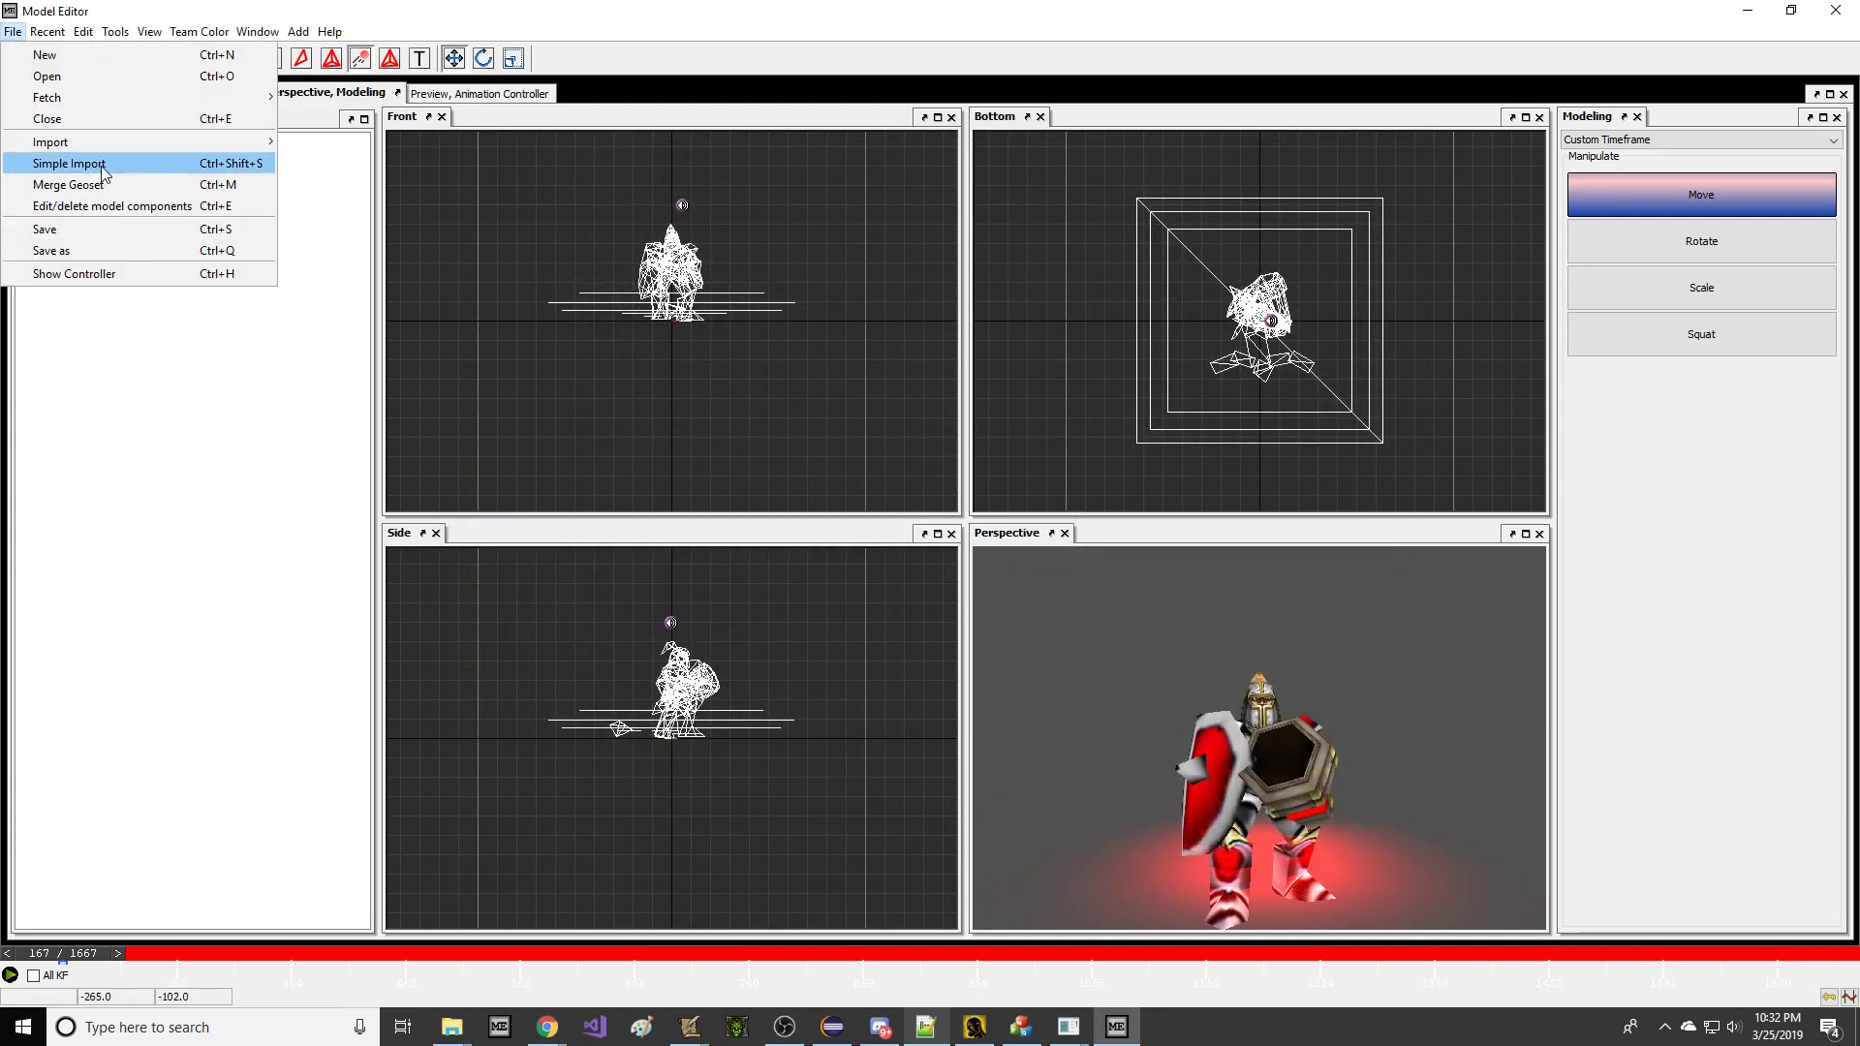
left_click(48, 249)
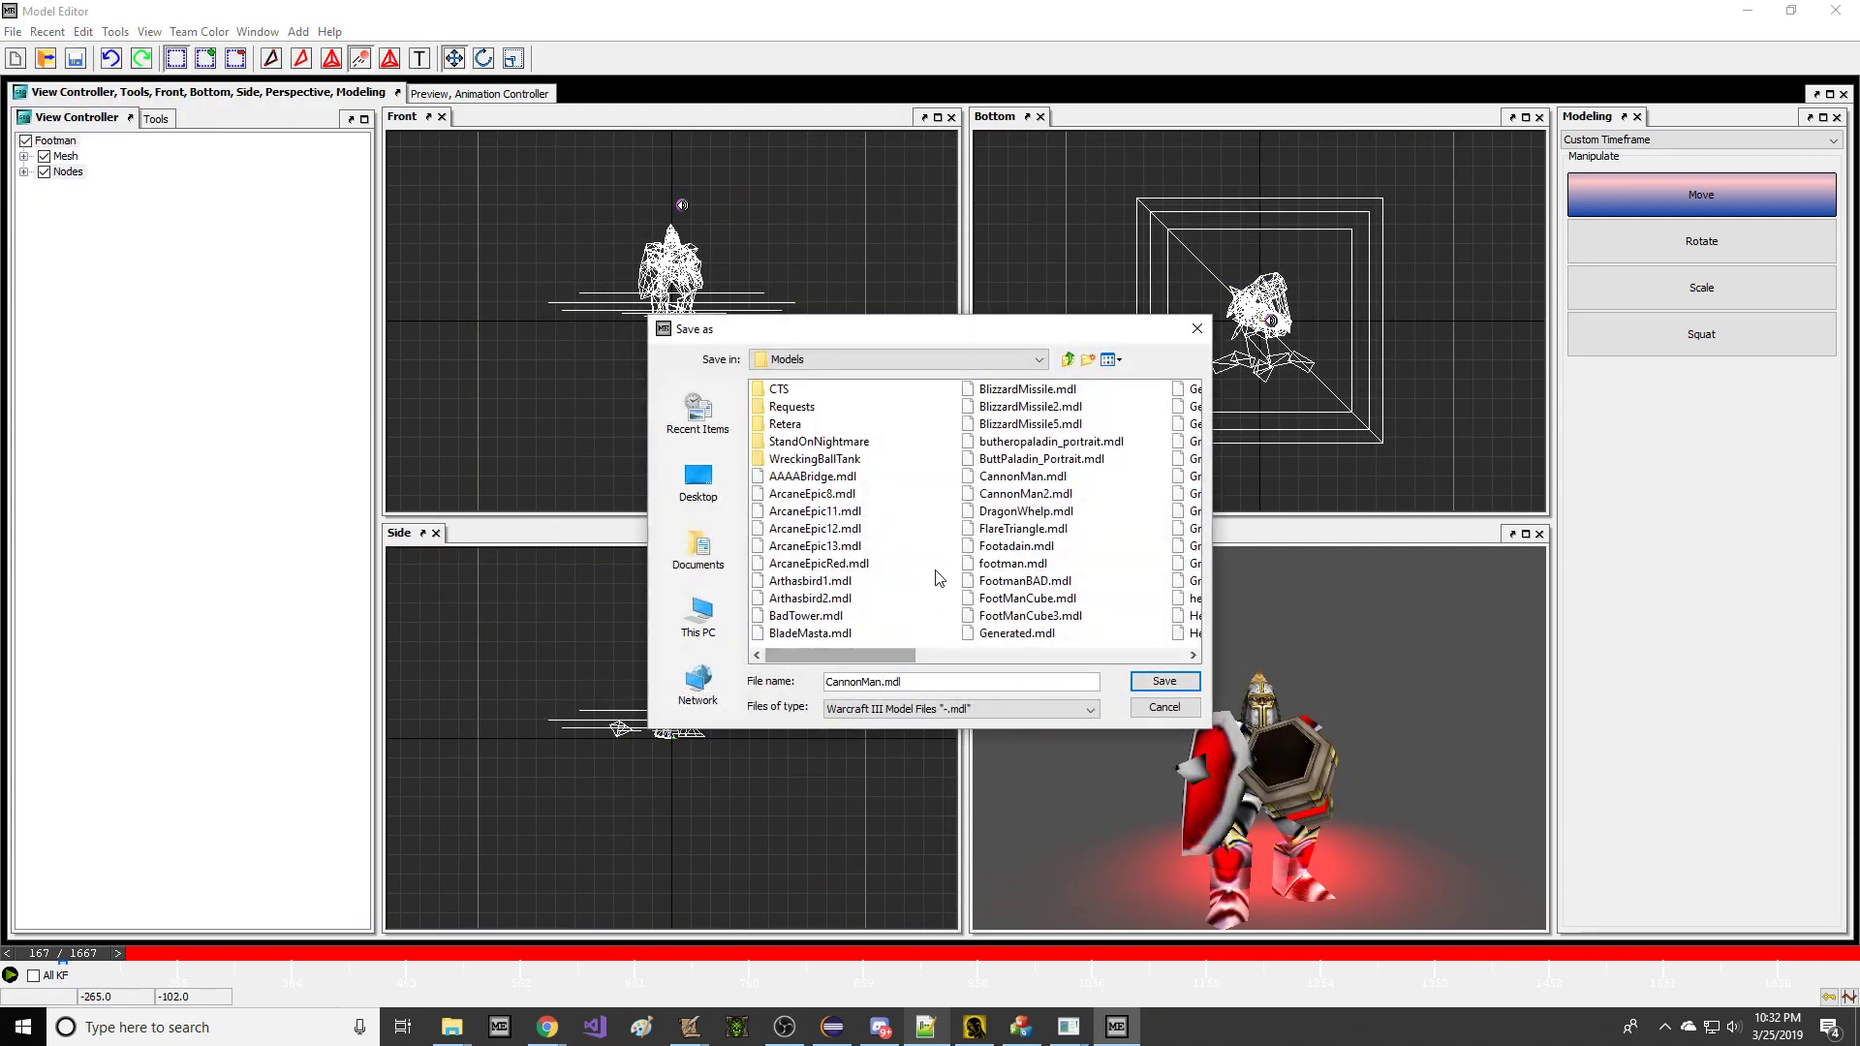
left_click(981, 717)
left_click(988, 727)
left_click(1180, 682)
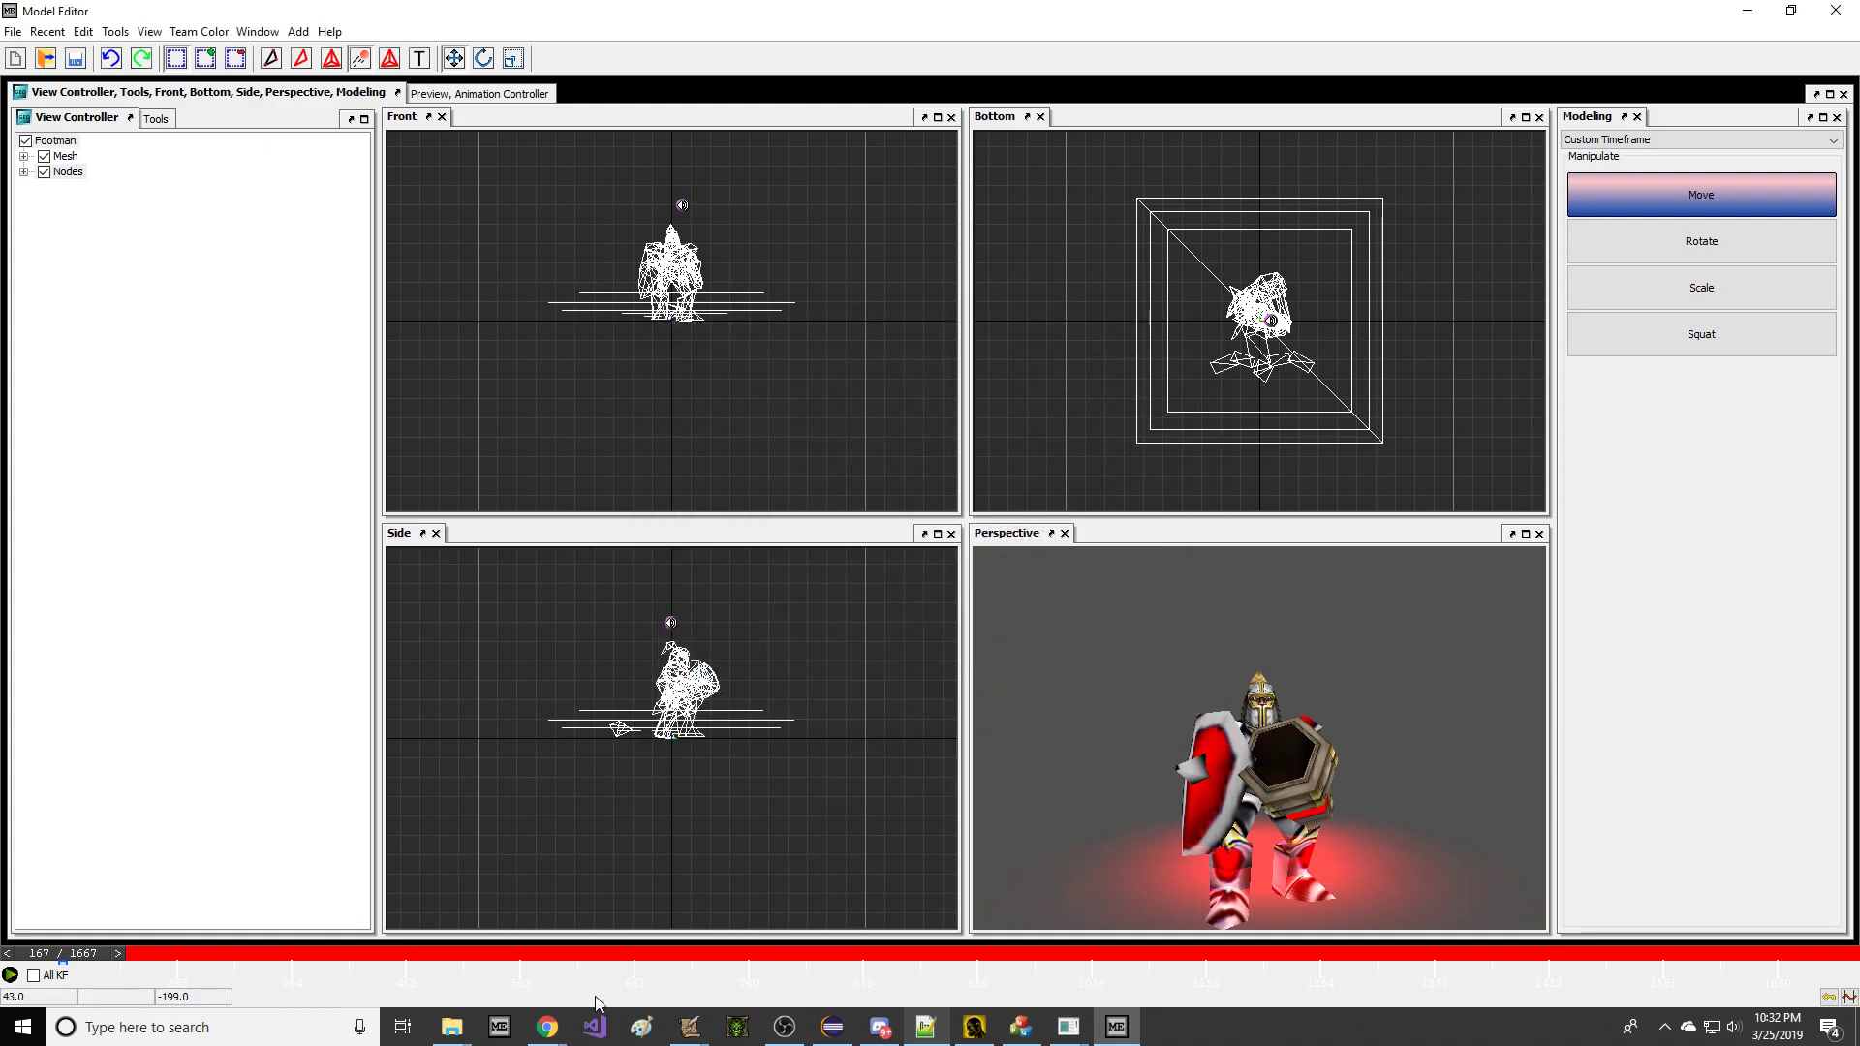
Switch to the World Editor and import CannonMan3.mdx into the map from the Models folder.
mouse_move(690, 1027)
left_click(498, 905)
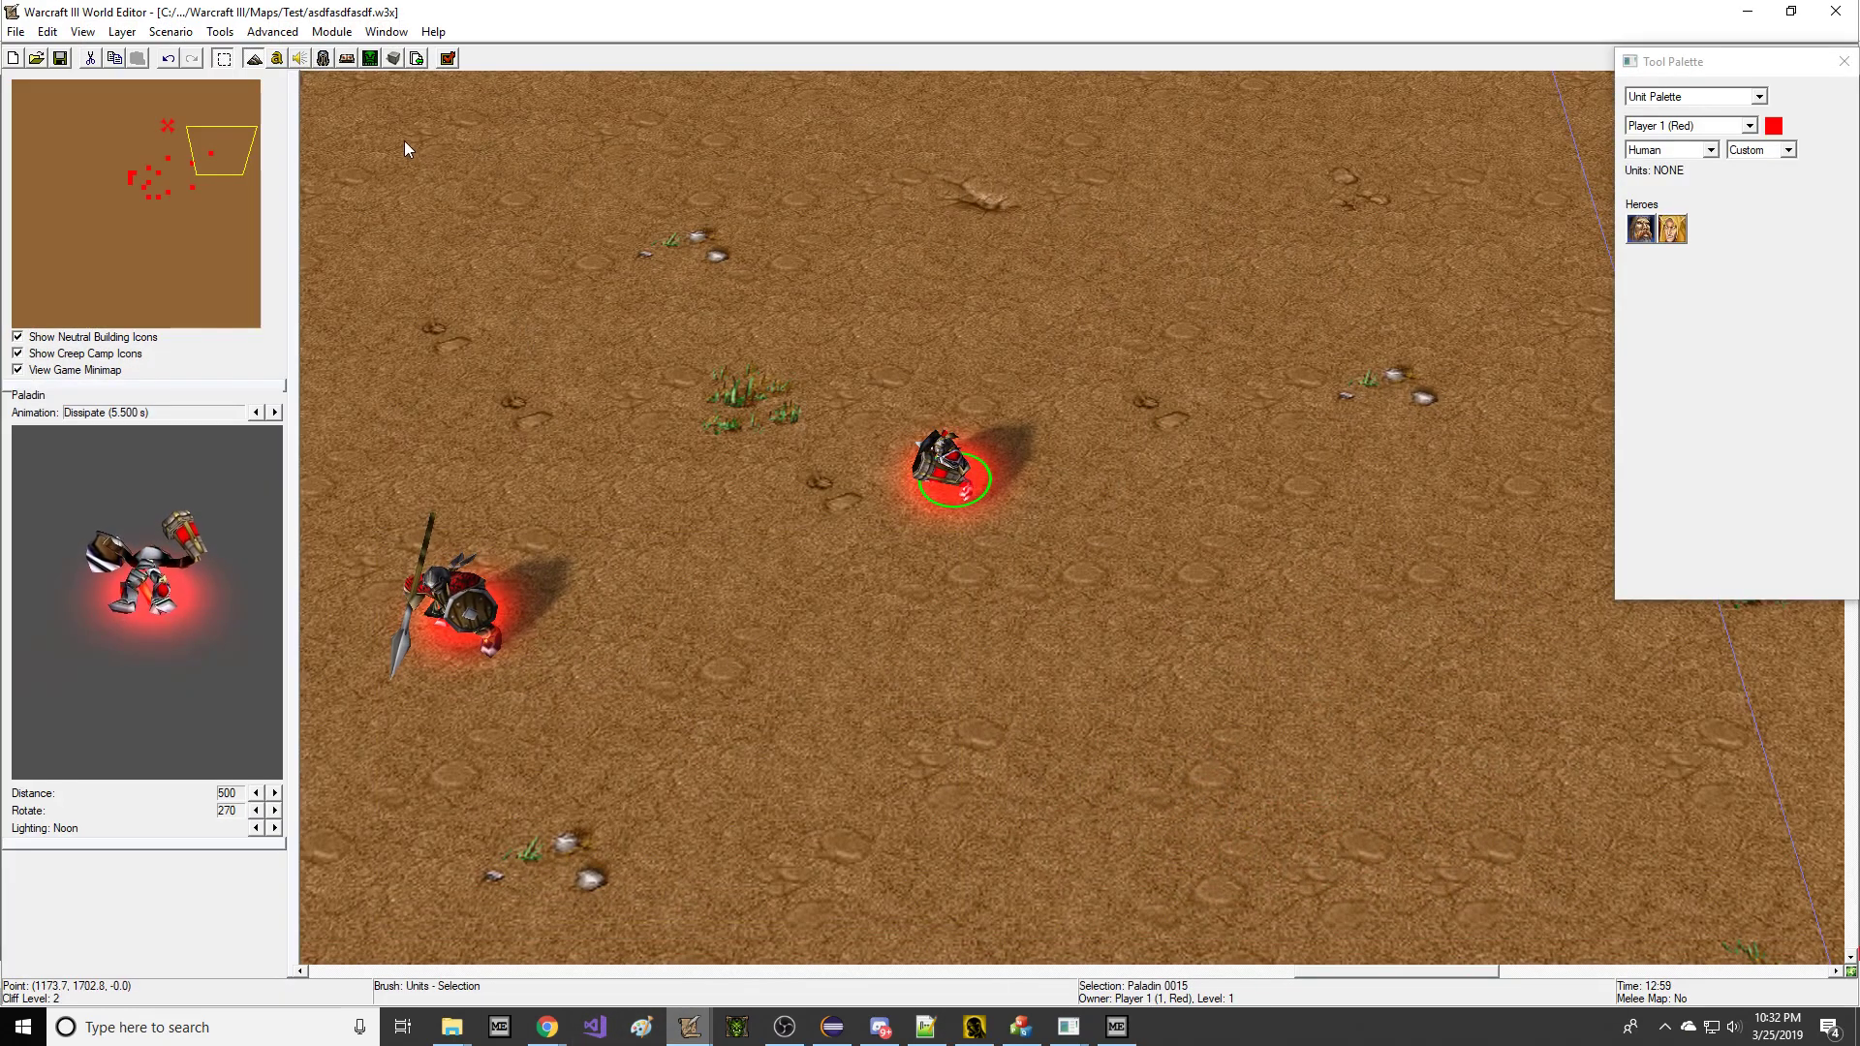
left_click(418, 59)
left_click(397, 76)
scroll(557, 274, "down", 10)
scroll(557, 291, "up", 1)
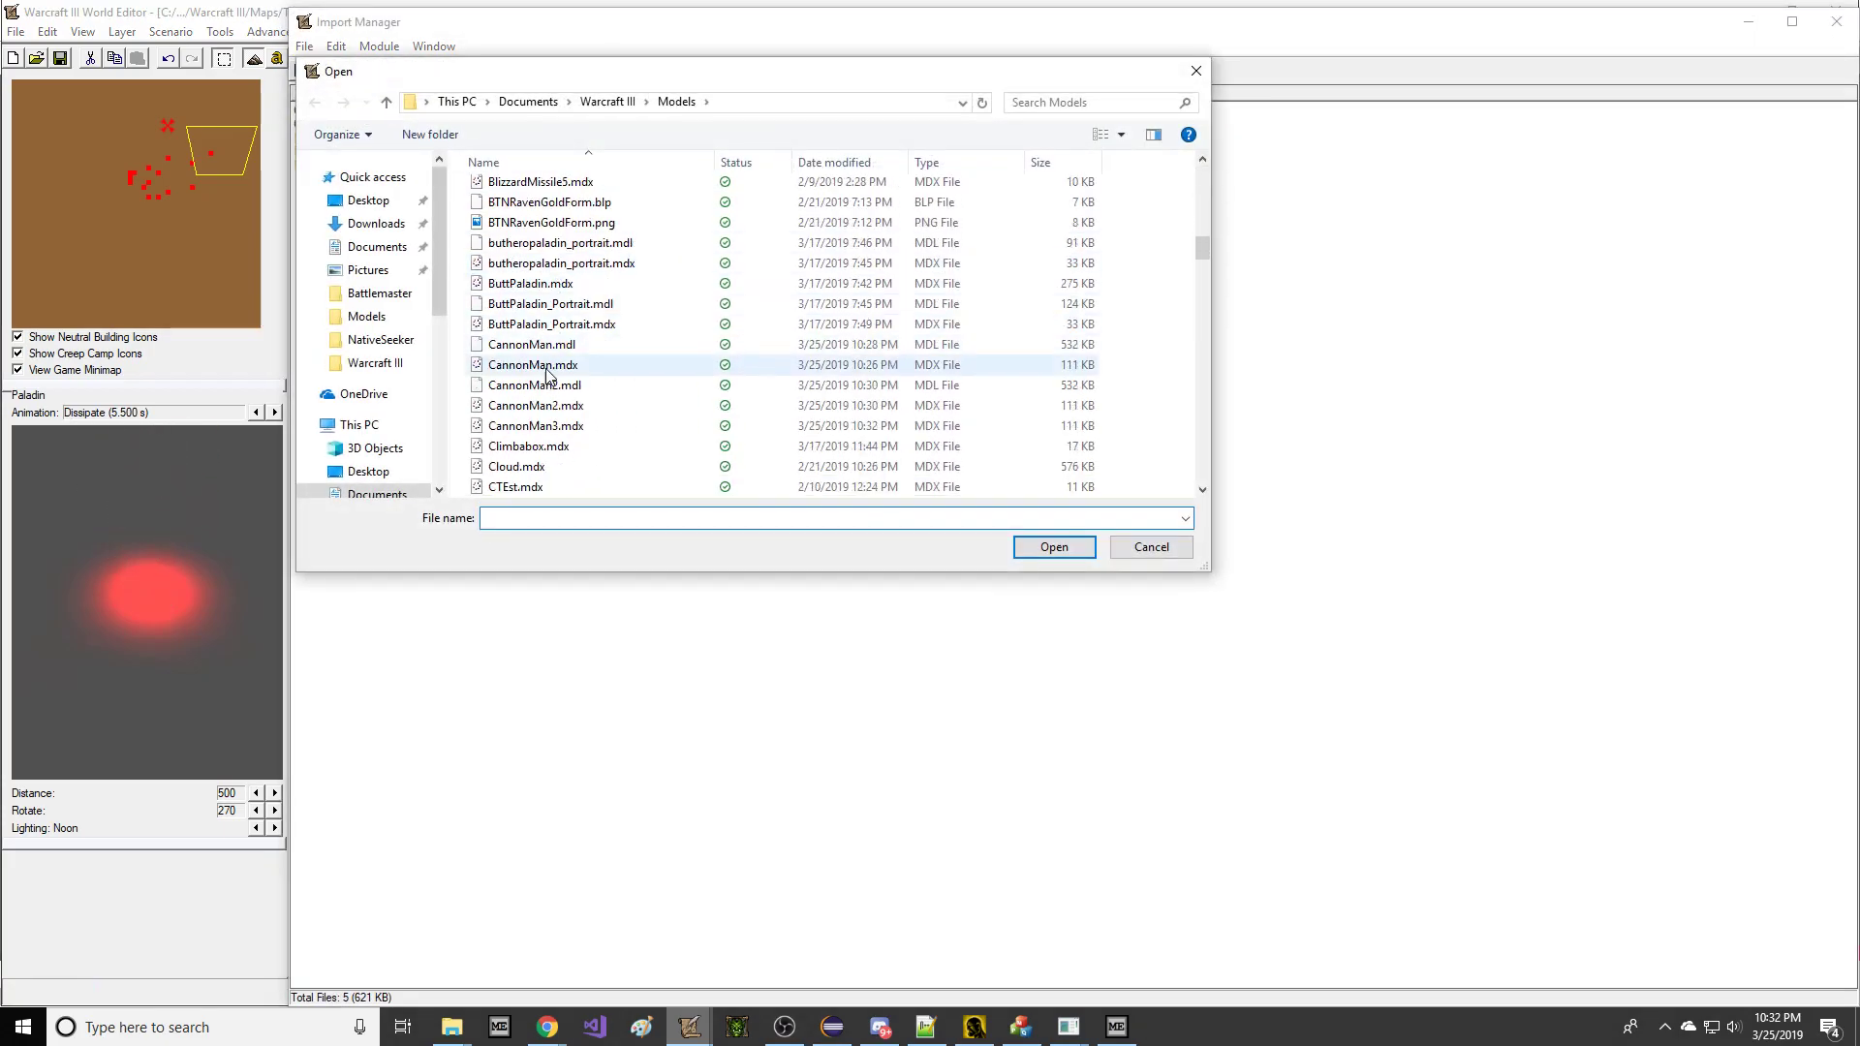
left_click(550, 425)
double_click(550, 426)
Try to save the map and test it in game, and dismiss the error report.
left_click(346, 70)
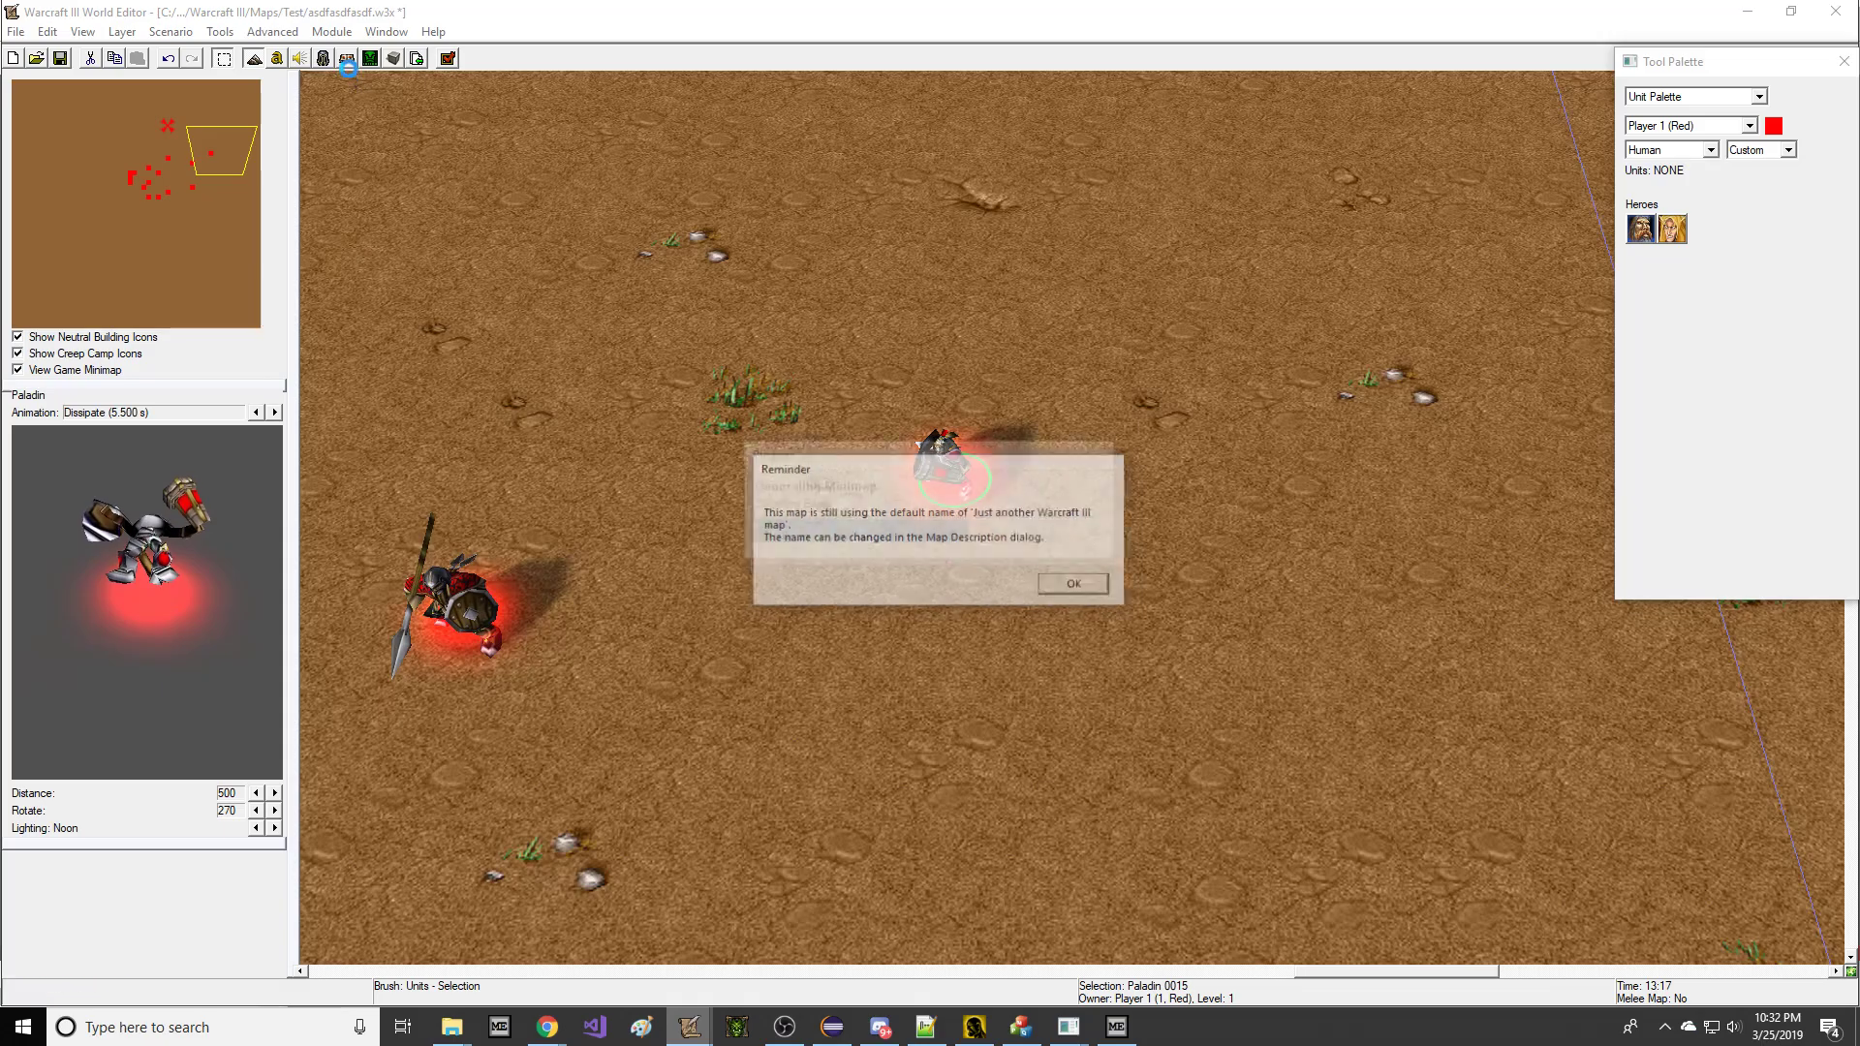
left_click(441, 59)
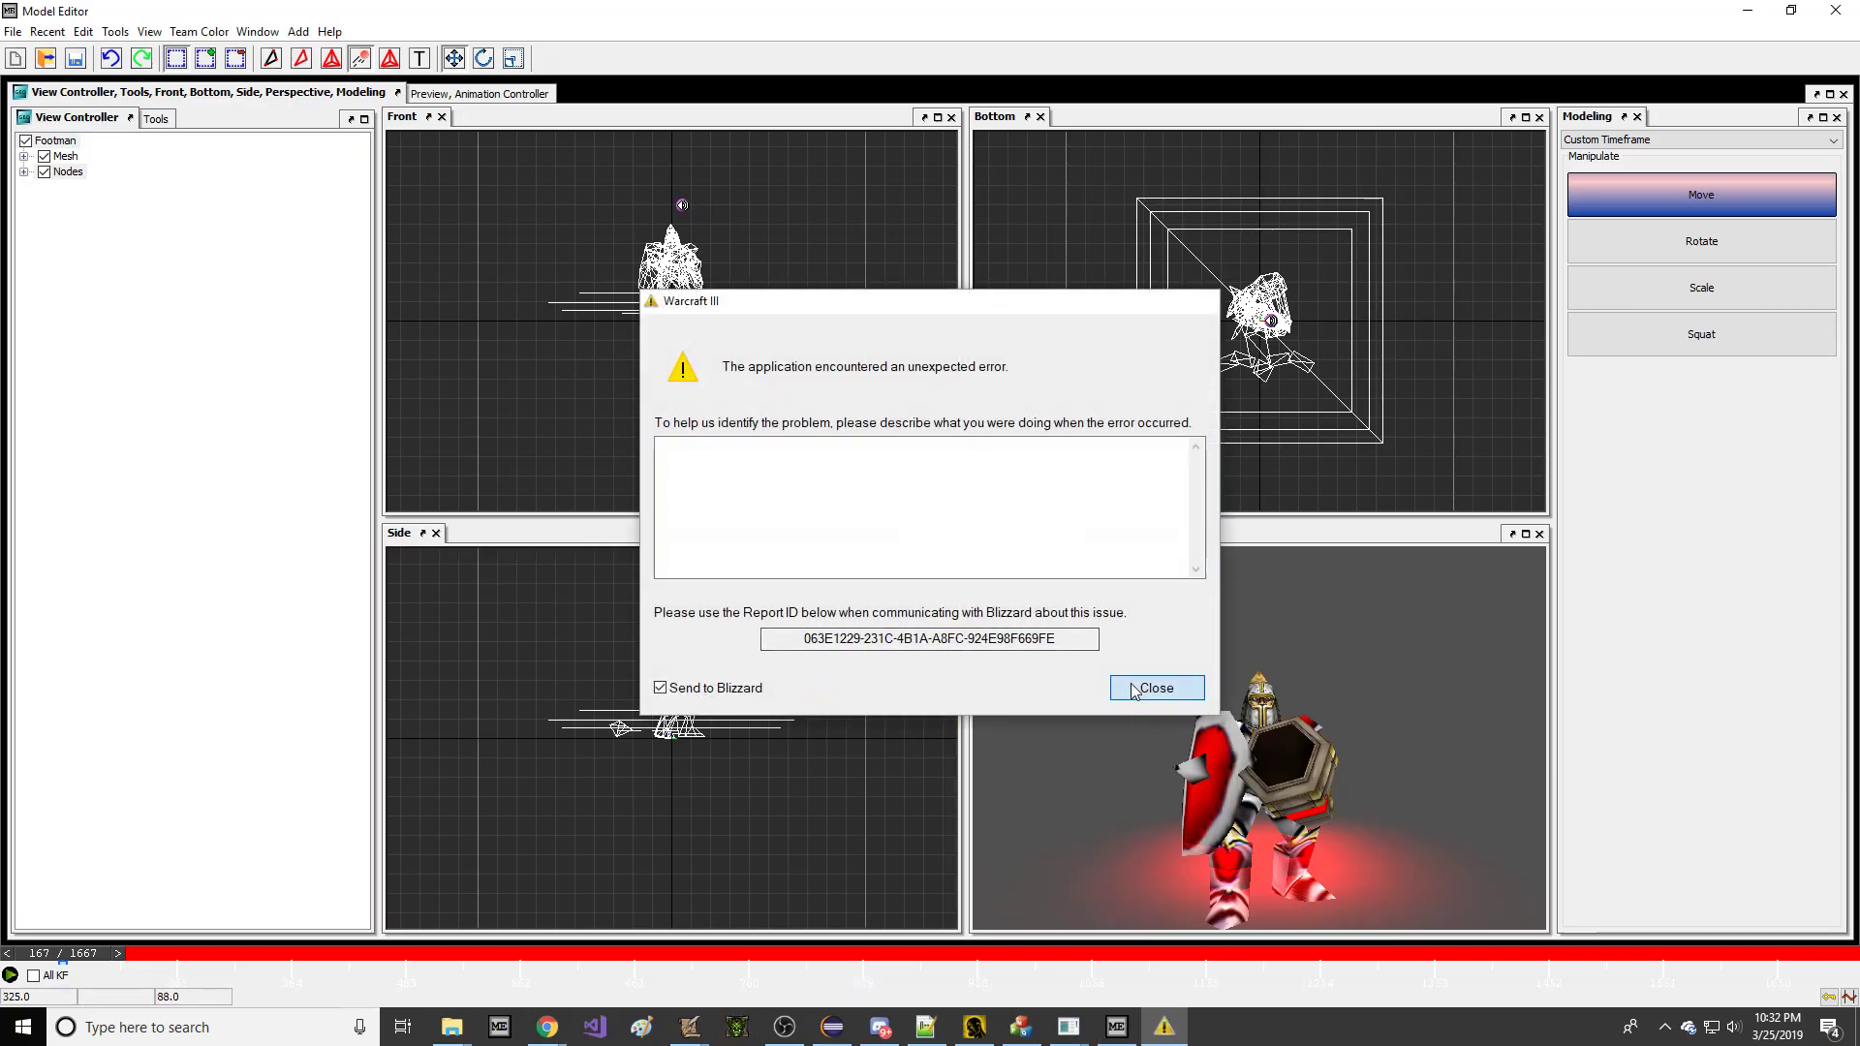
left_click(1157, 688)
In the Object Editor, set the custom Paladin's model file to the custom path war3mapImported\CannonMan3.mdl.
mouse_move(690, 1027)
left_click(702, 935)
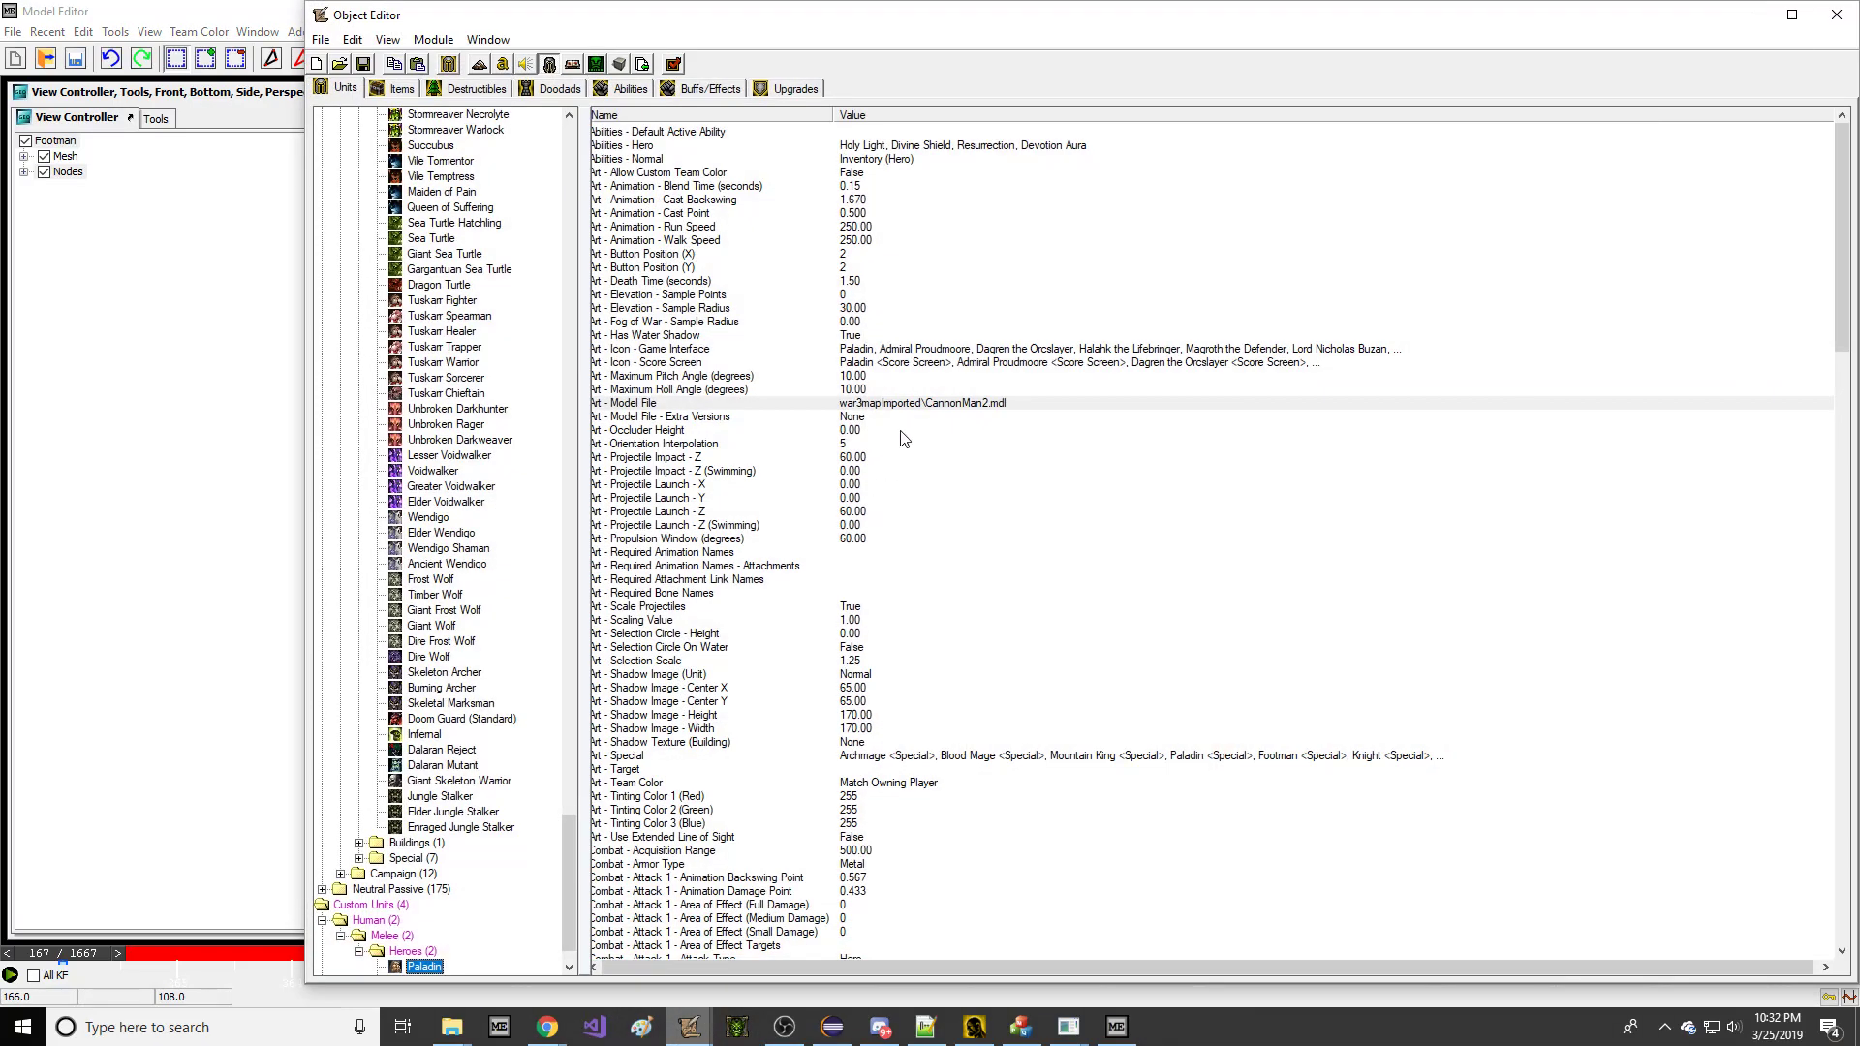
double_click(935, 407)
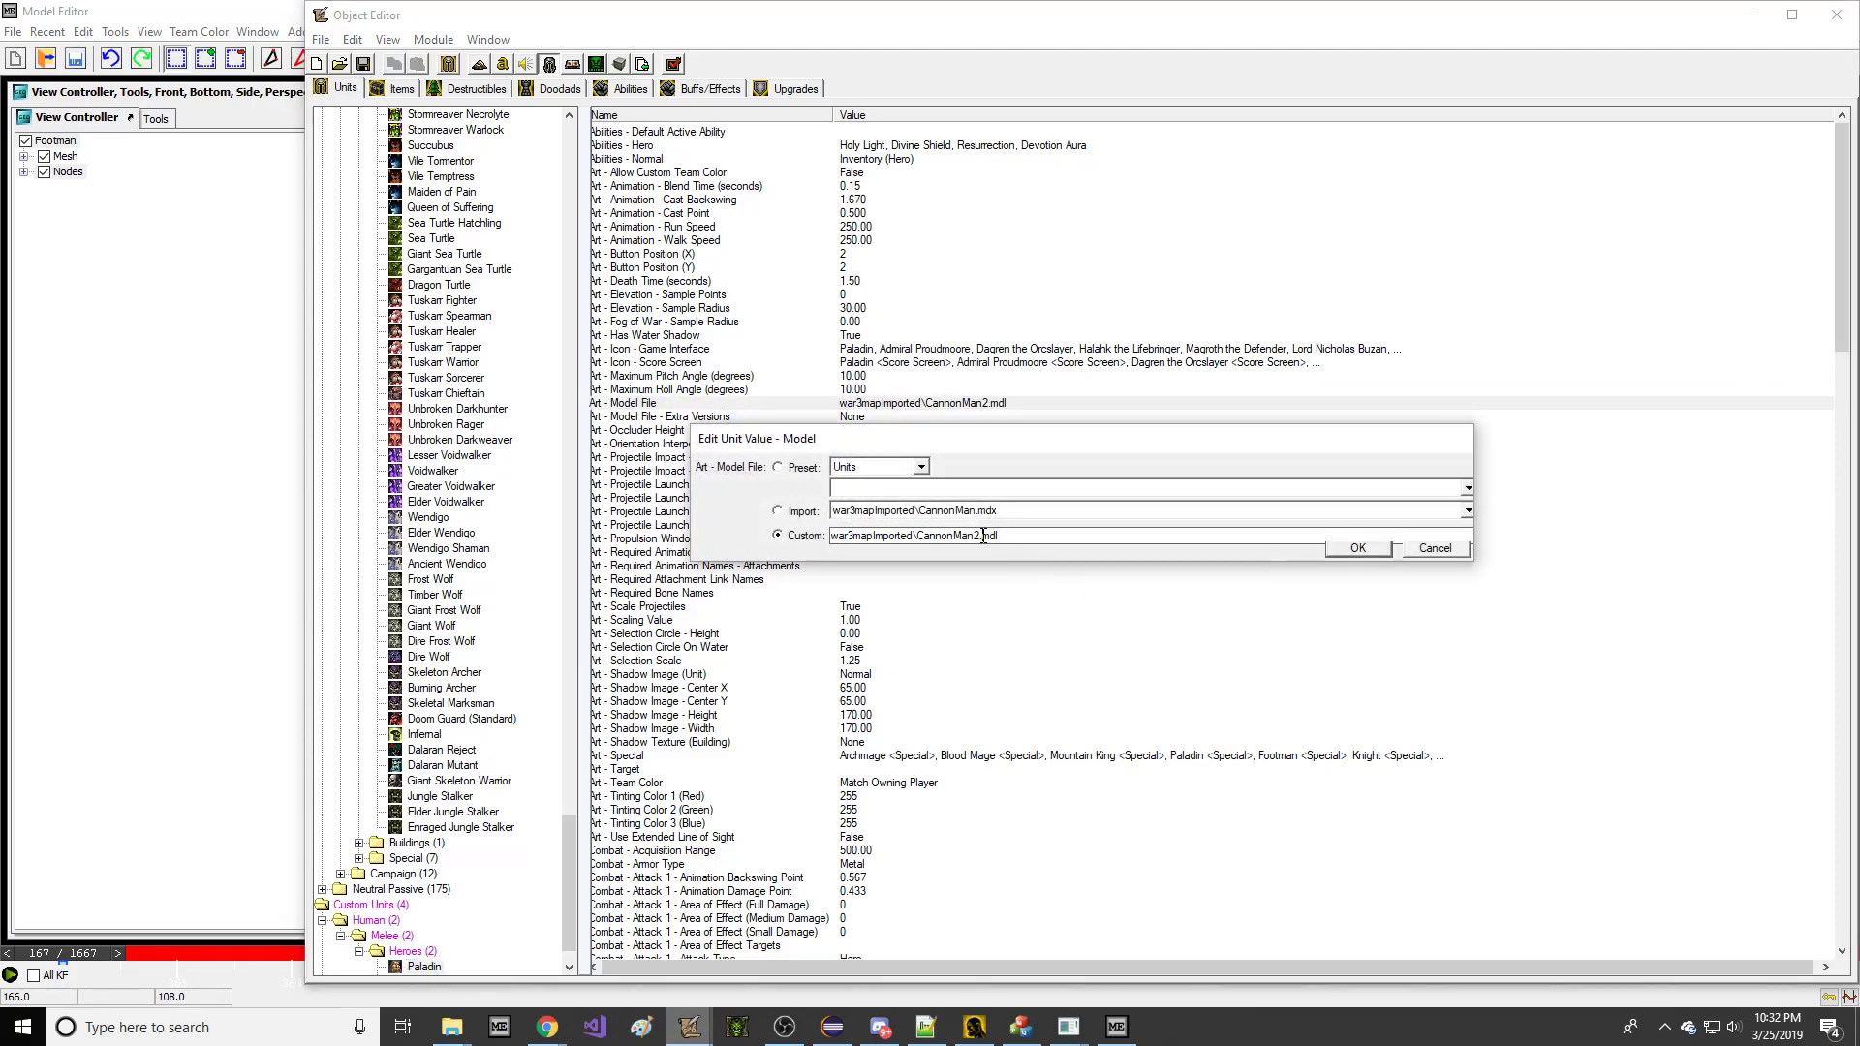
key("BackSpace")
type("3")
key("Return")
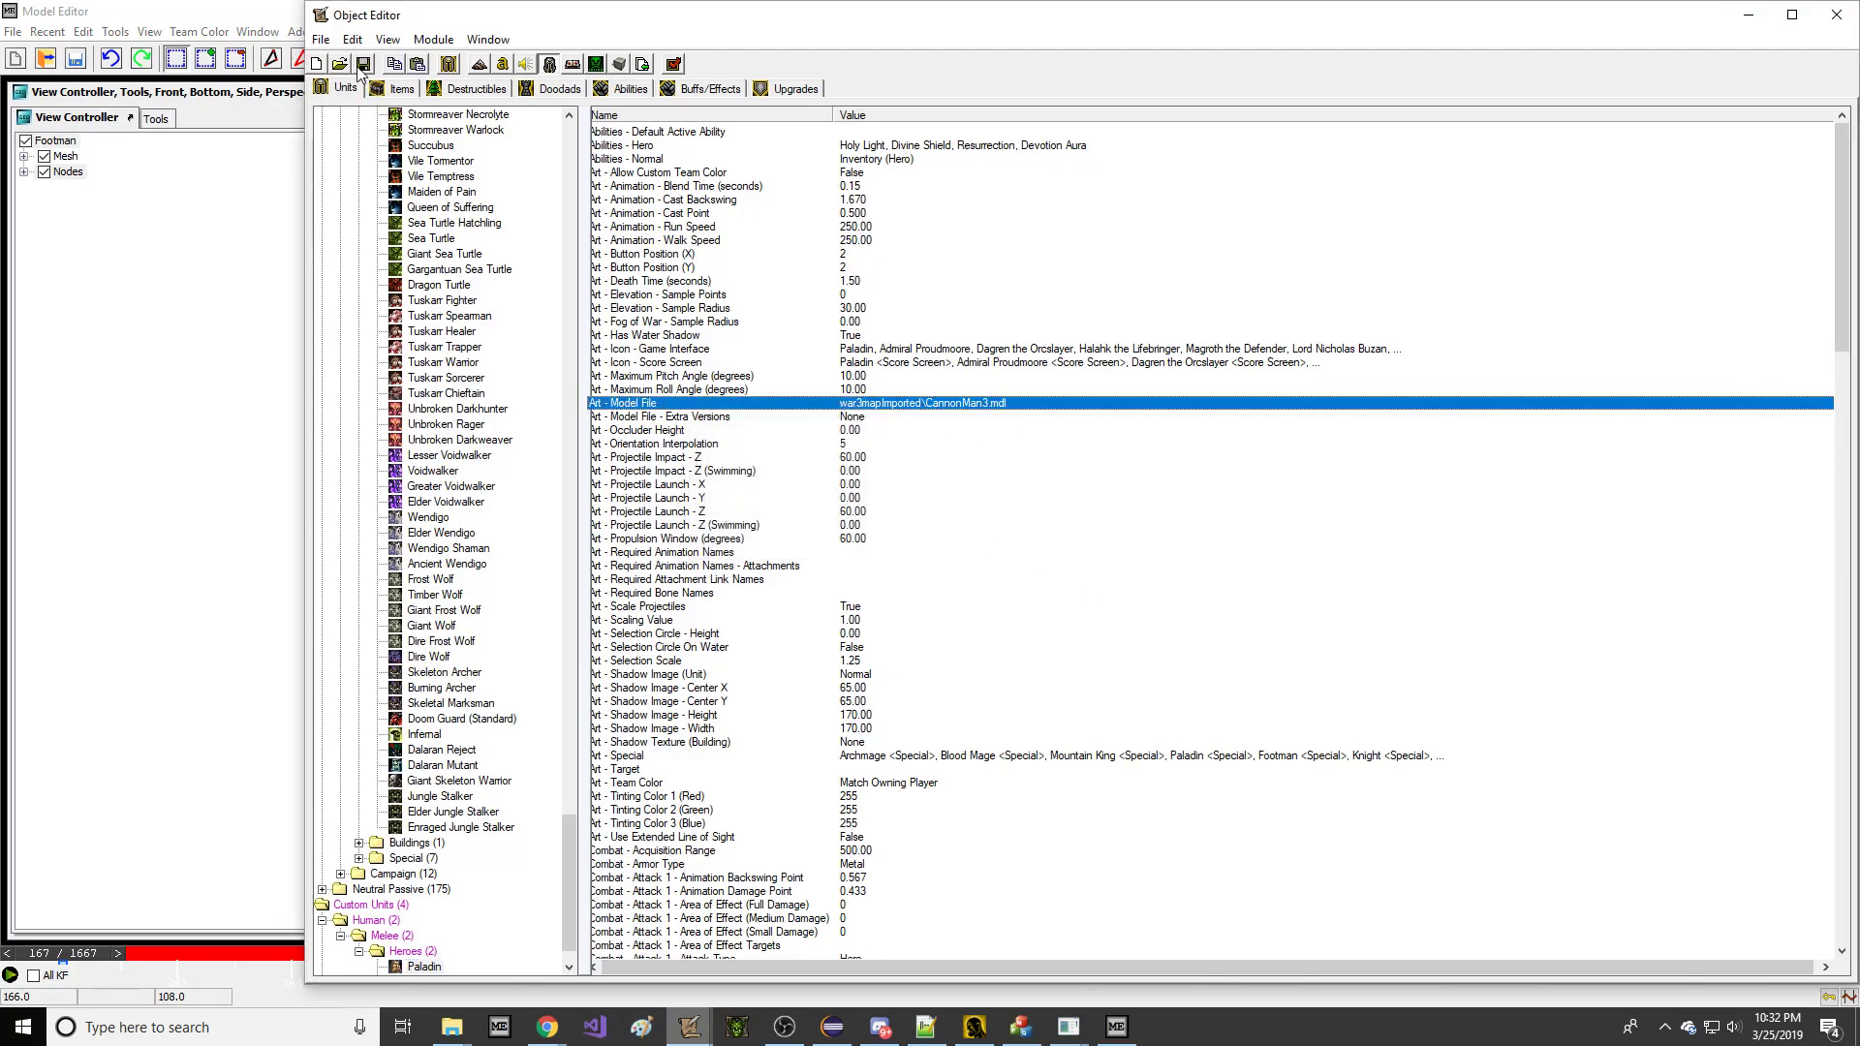
Save the map, launch it as an in-game test and continue playing past the victory message.
left_click(360, 66)
left_click(675, 63)
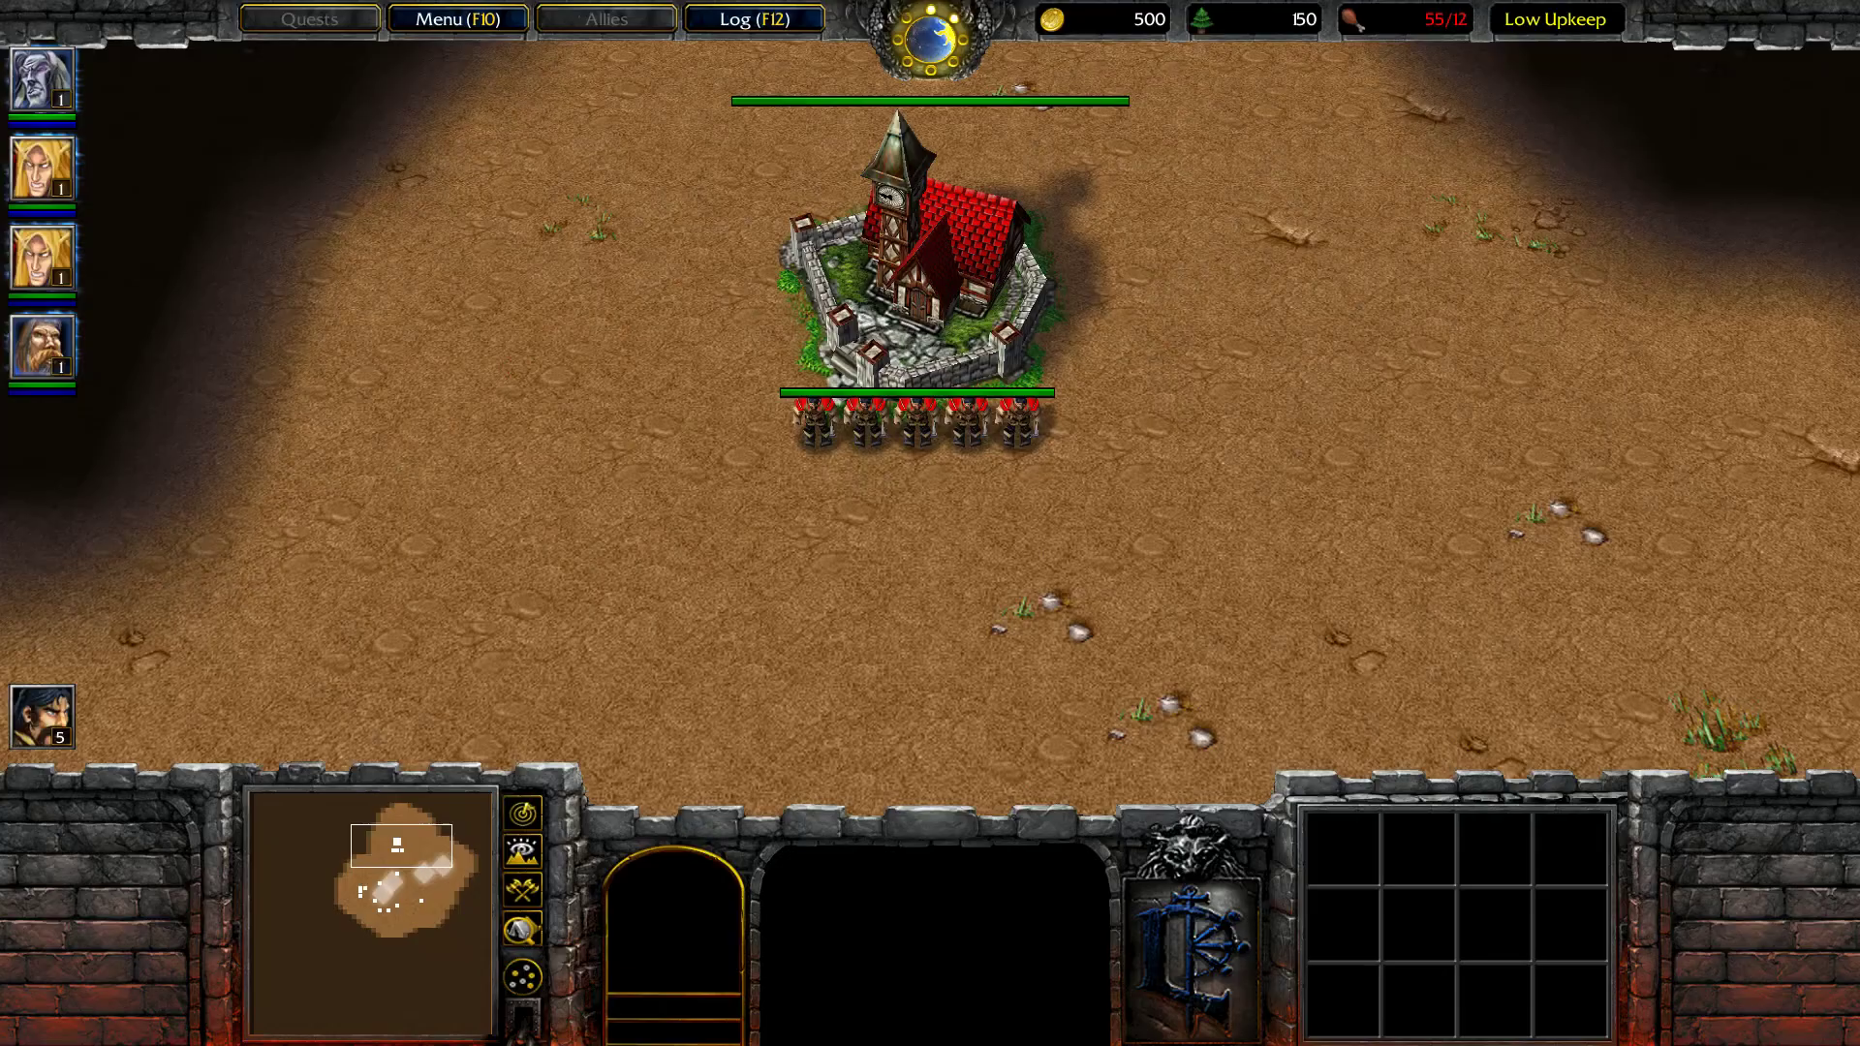
mouse_move(1831, 527)
mouse_move(1, 659)
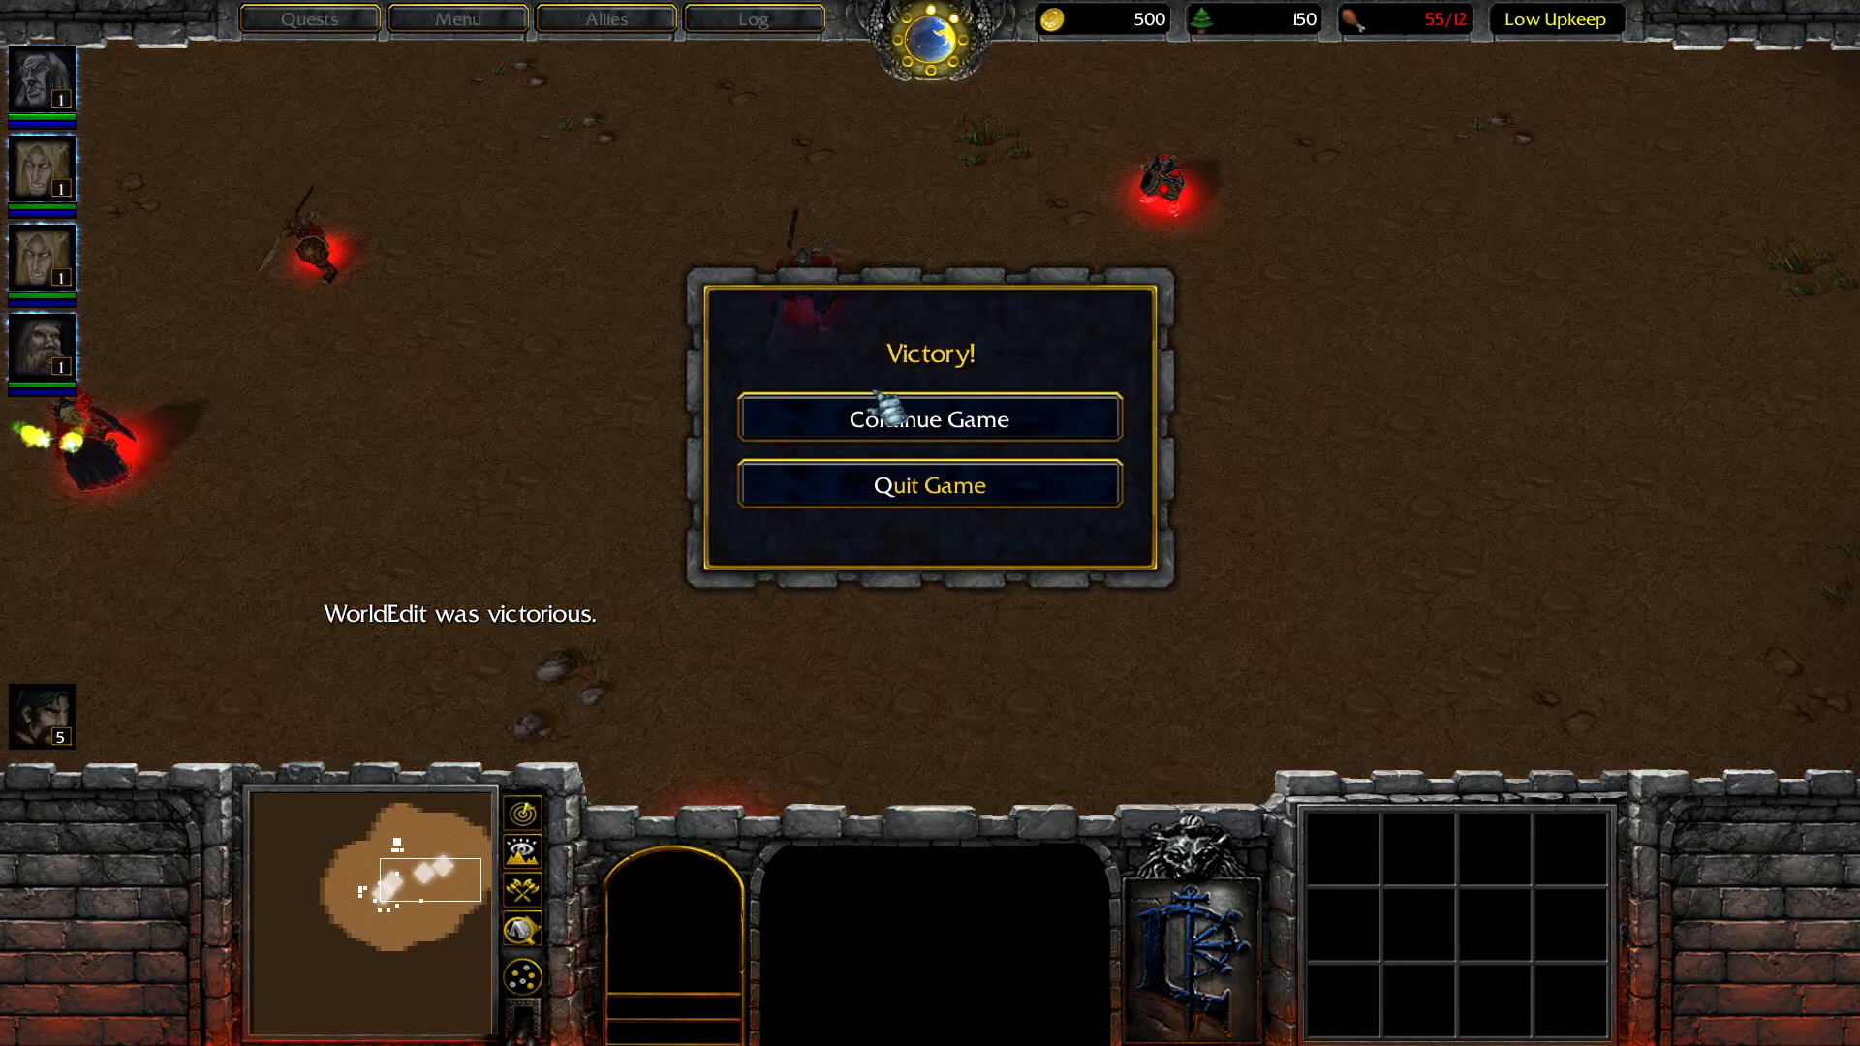
left_click(883, 409)
Select the whole group of heroes and soldiers and order them to attack the cannon-wielding Paladin.
left_click_drag(926, 237, 21, 963)
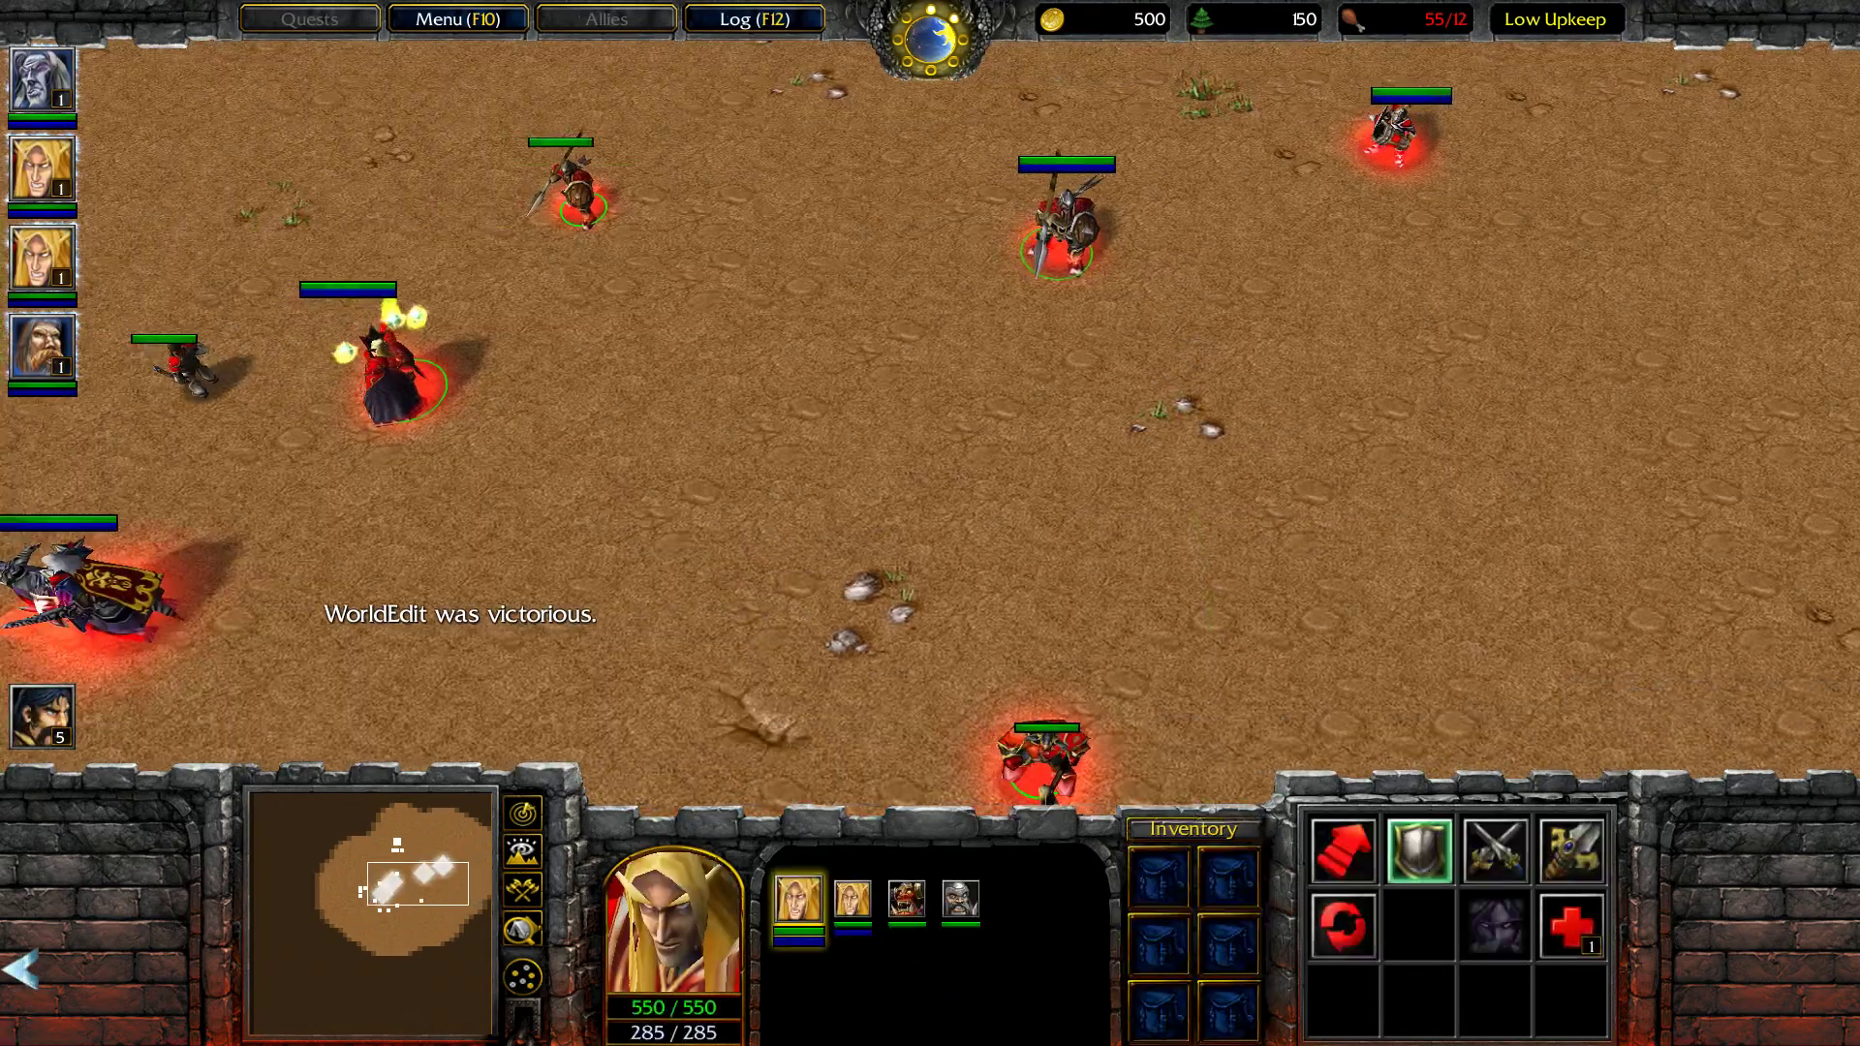
left_click_drag(325, 92, 1814, 1026, "shift")
left_click(668, 106, "shift")
mouse_move(1836, 19)
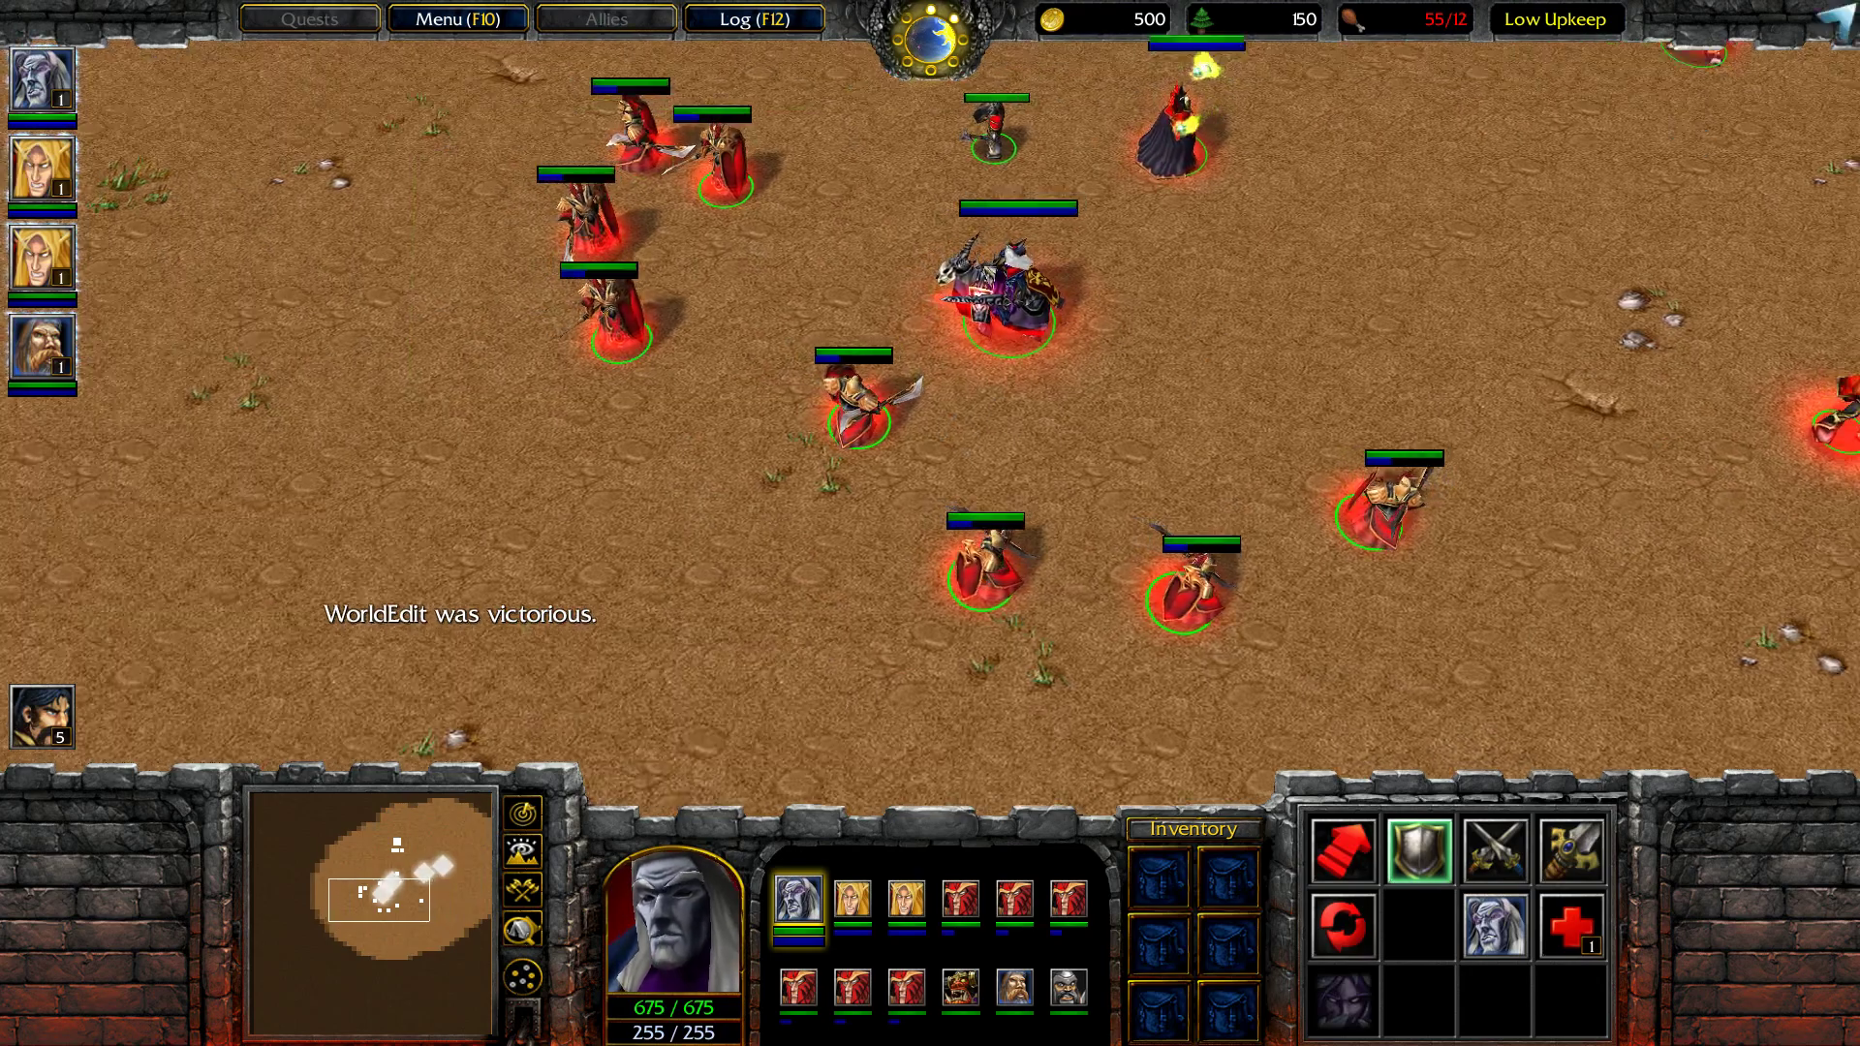
right_click(1528, 407)
key("a")
left_click(1661, 276)
Select the Paladin, move it a short way and keep it halted within reach of its attackers.
left_click_drag(1183, 286, 1354, 416)
right_click(931, 475)
right_click(1034, 562)
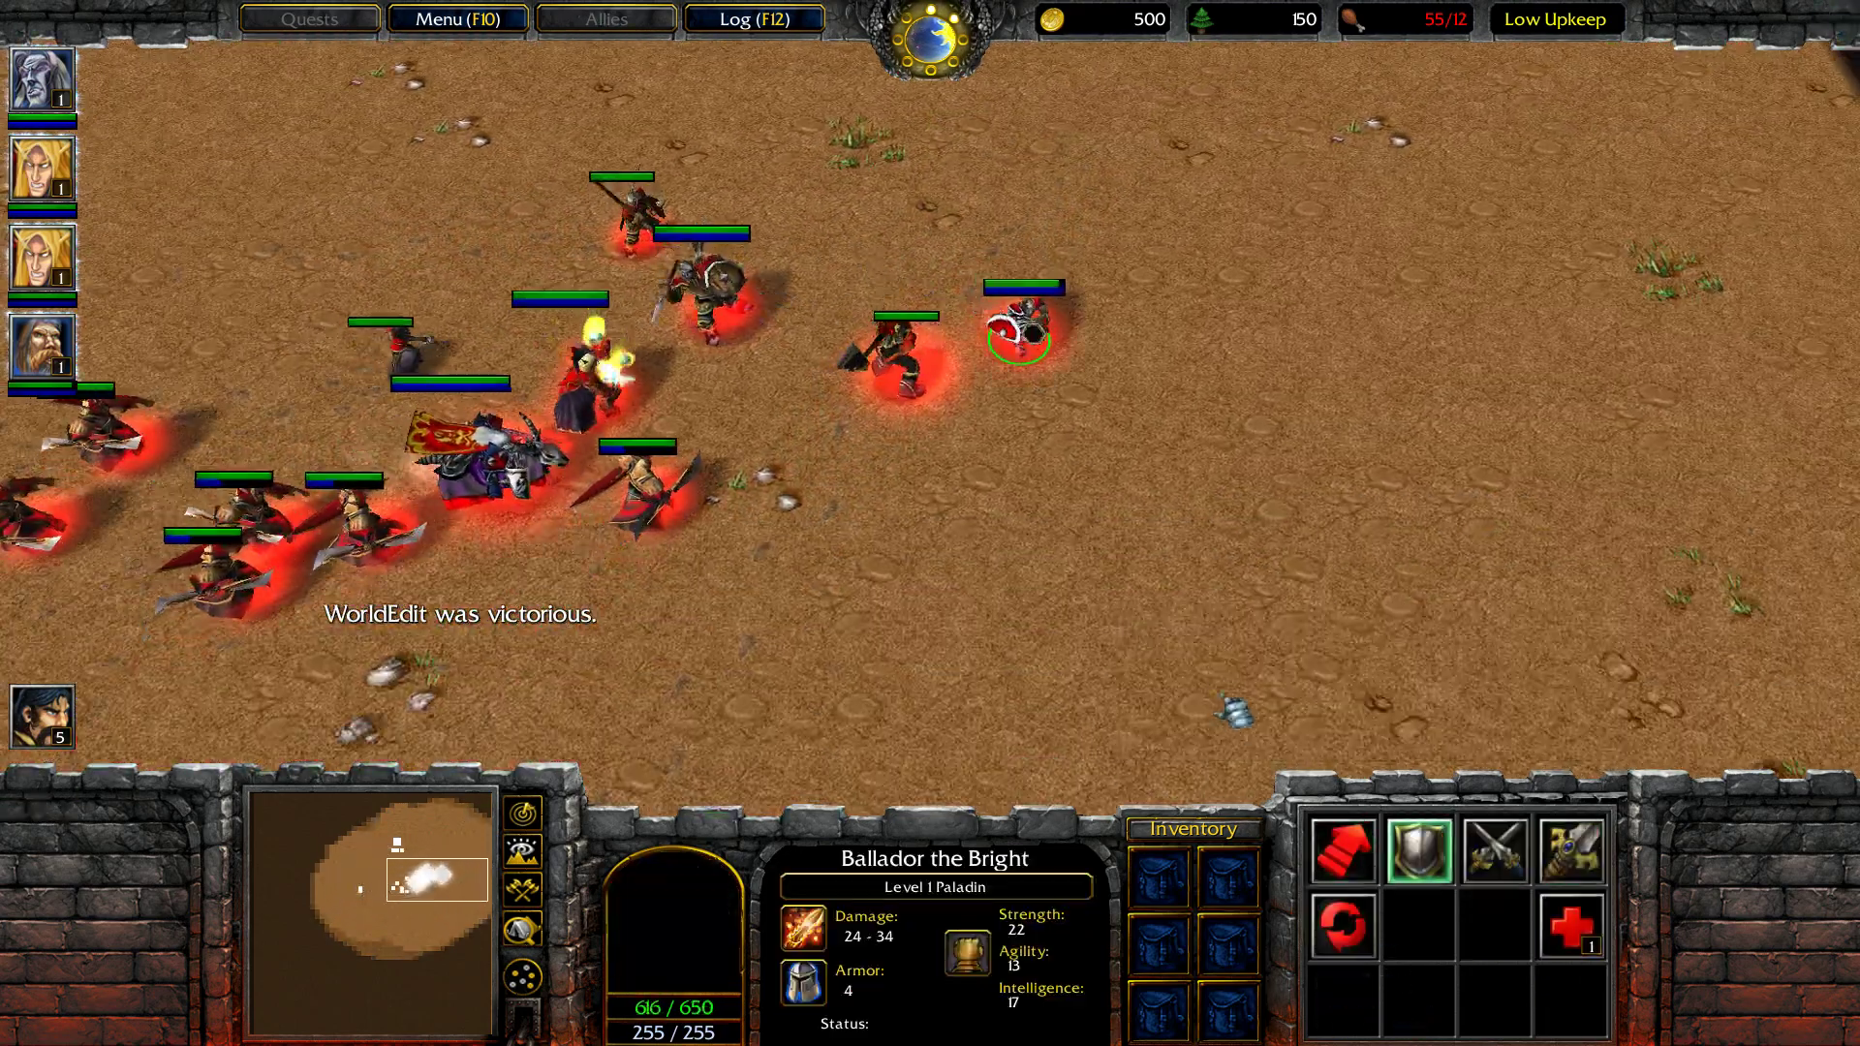
right_click(1042, 623)
key("s")
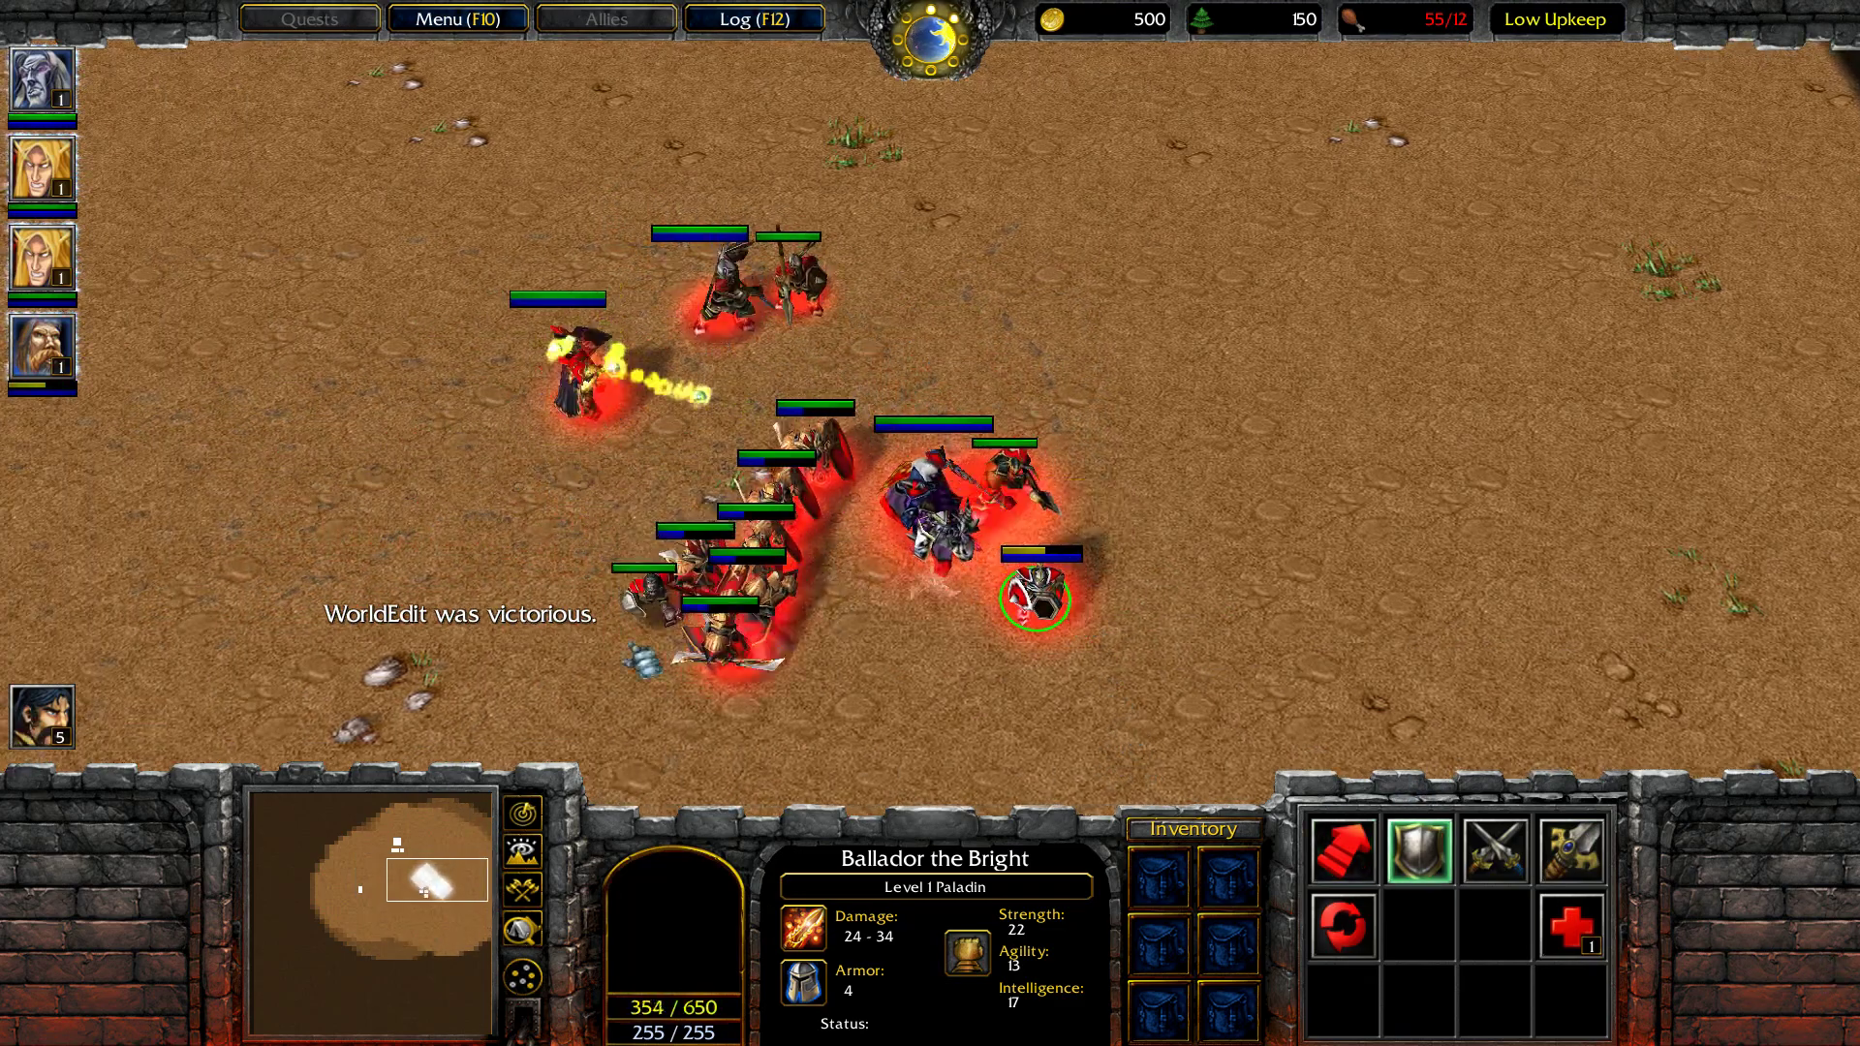
right_click(1029, 595)
key("s")
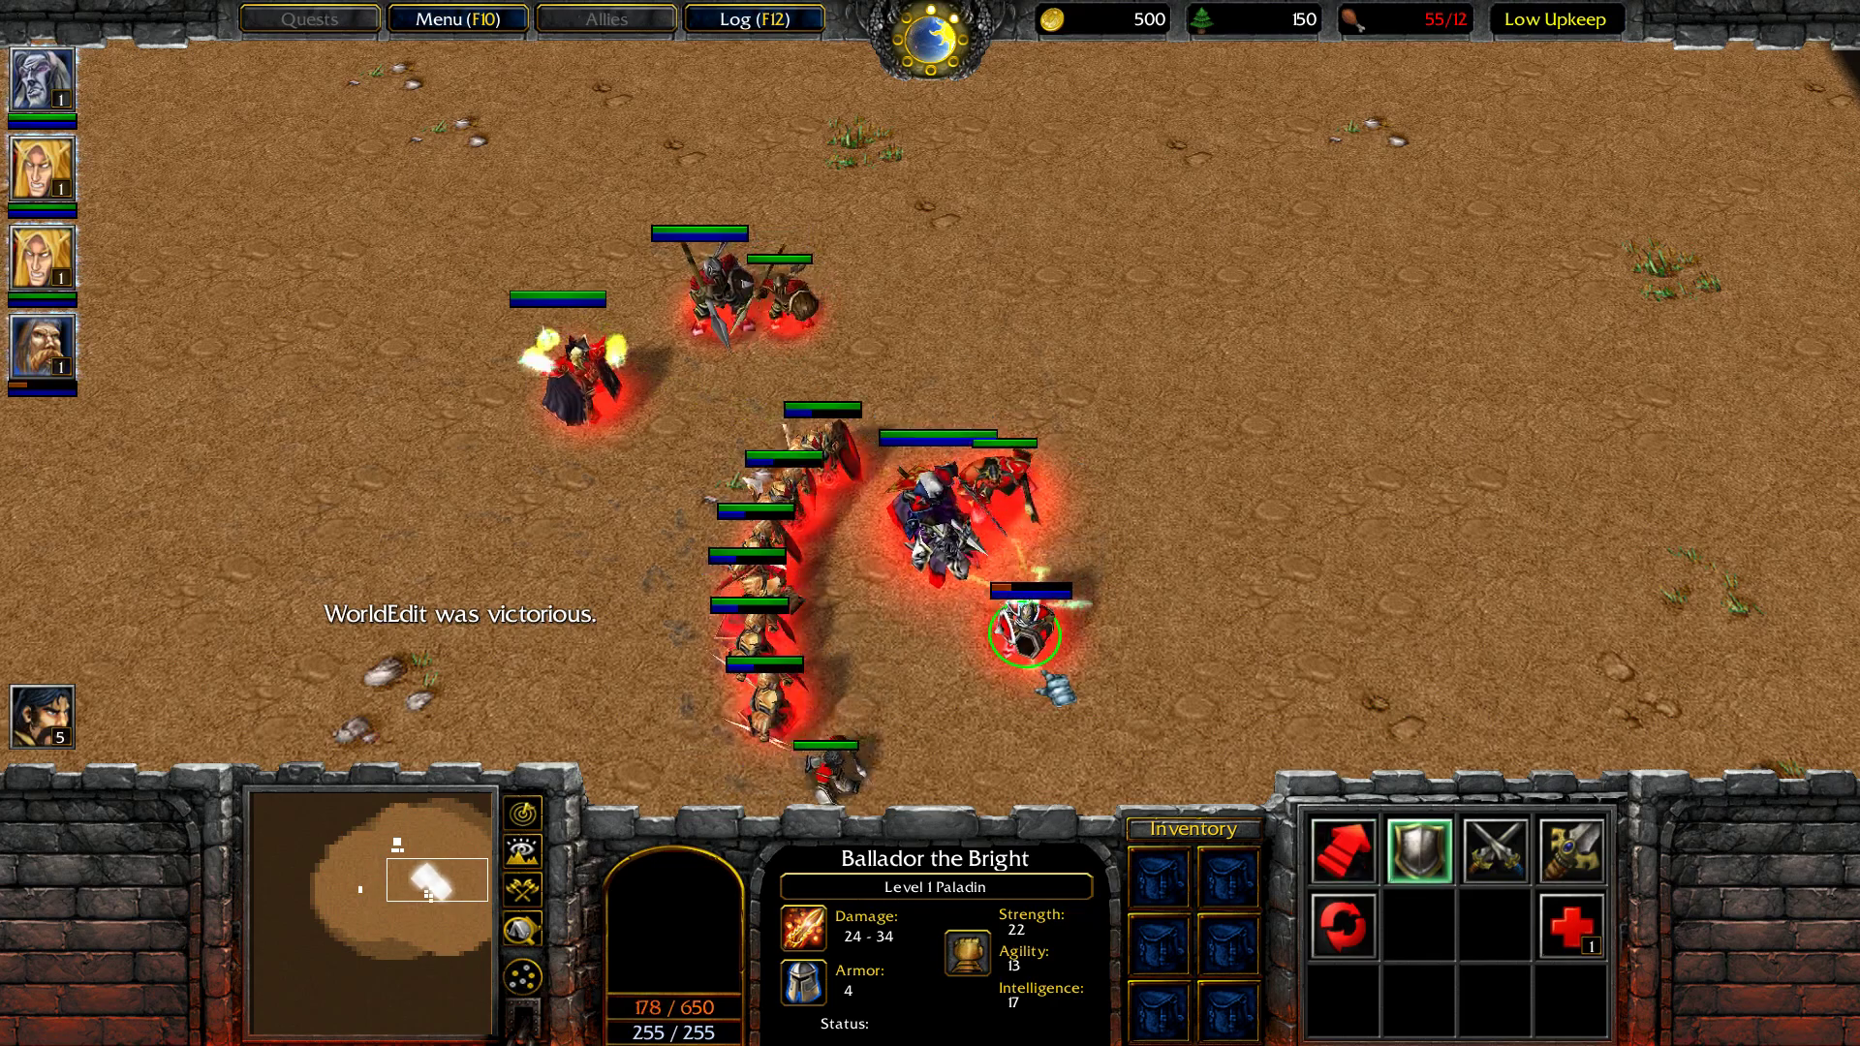
Watch the Paladin's Dissipate animation, and move the surrounding army away from the spot and halt it.
key("Down")
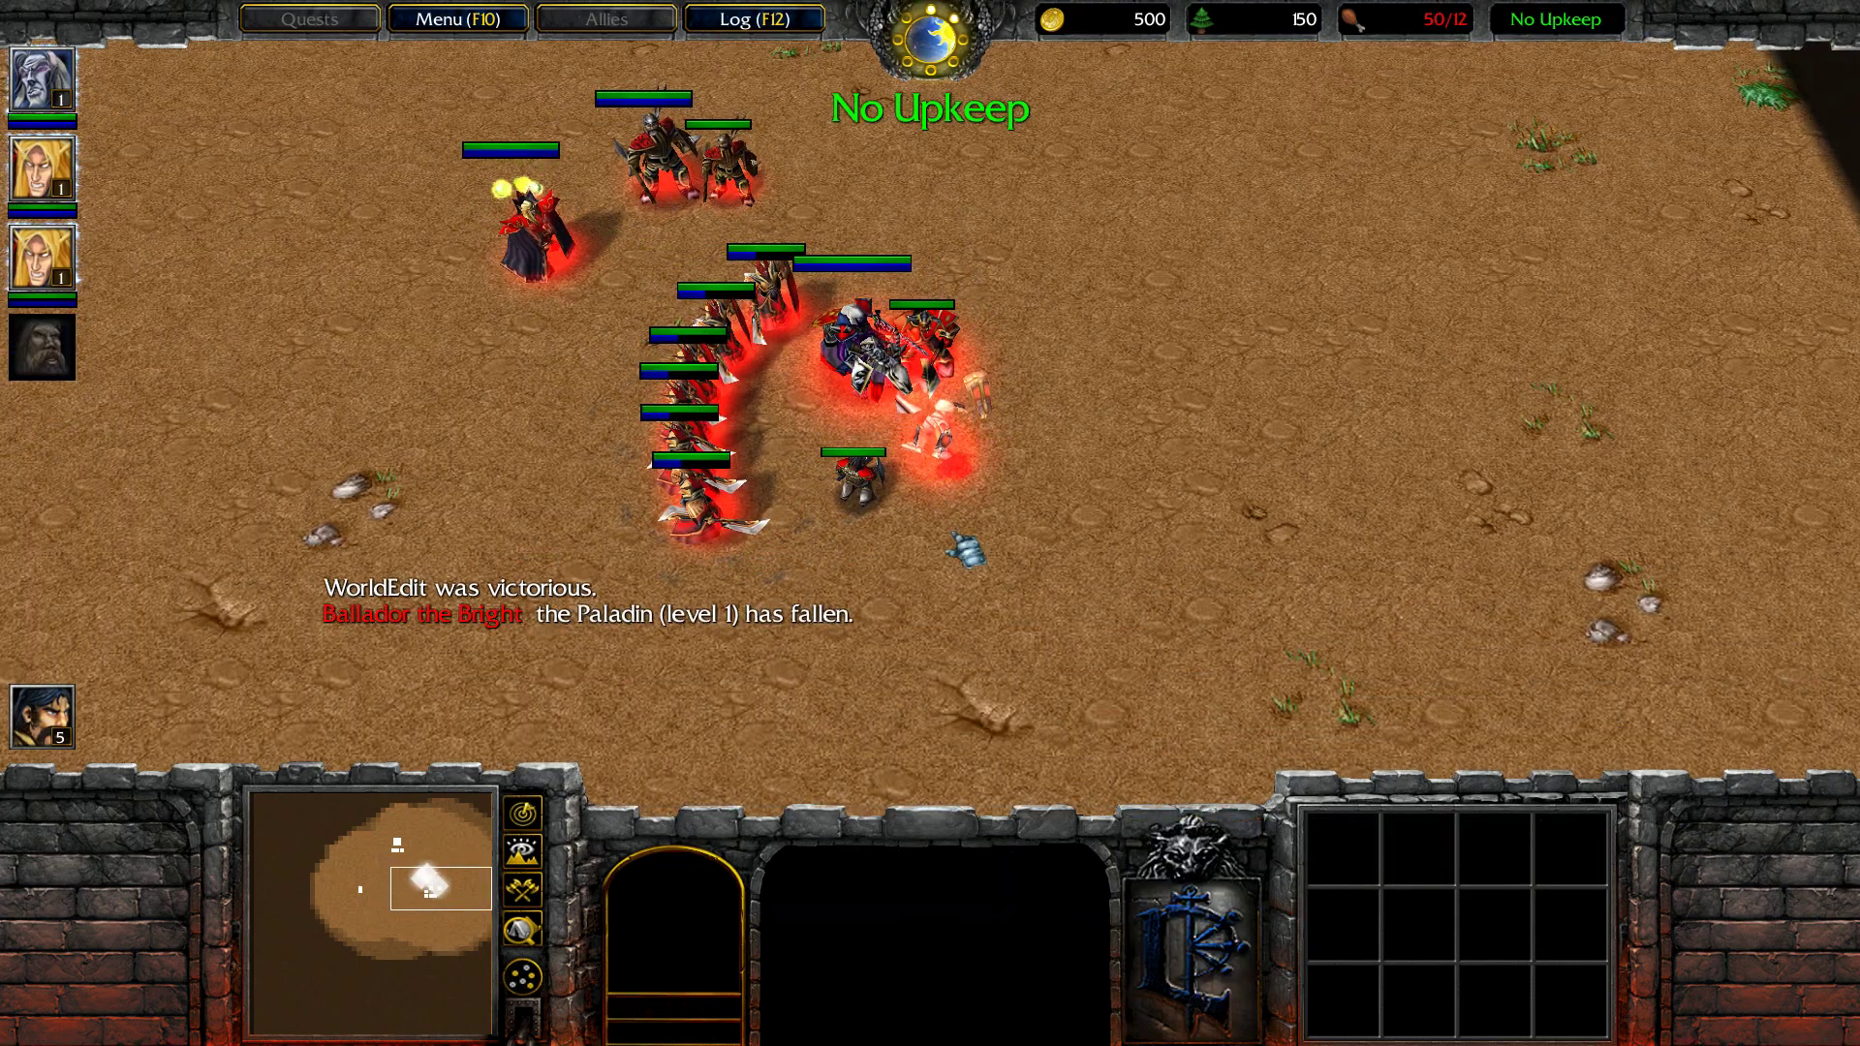
left_click_drag(685, 278, 1134, 568)
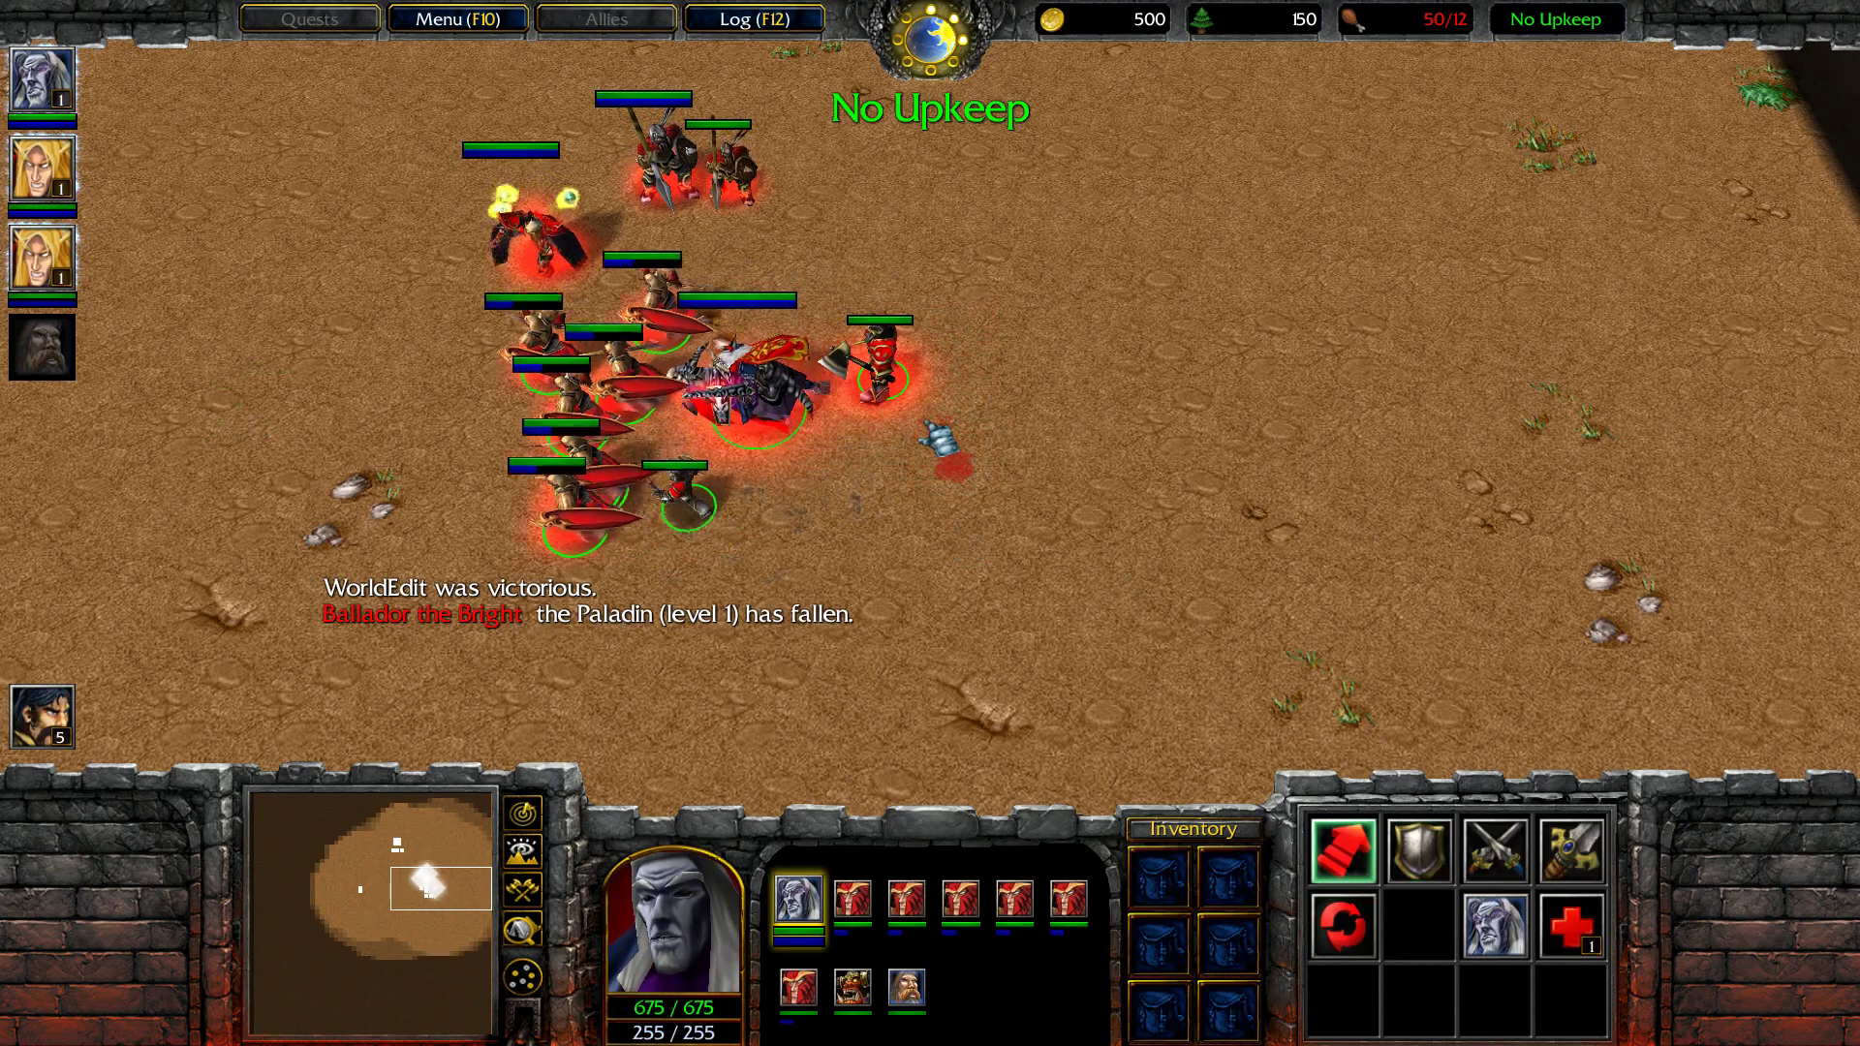
key("s")
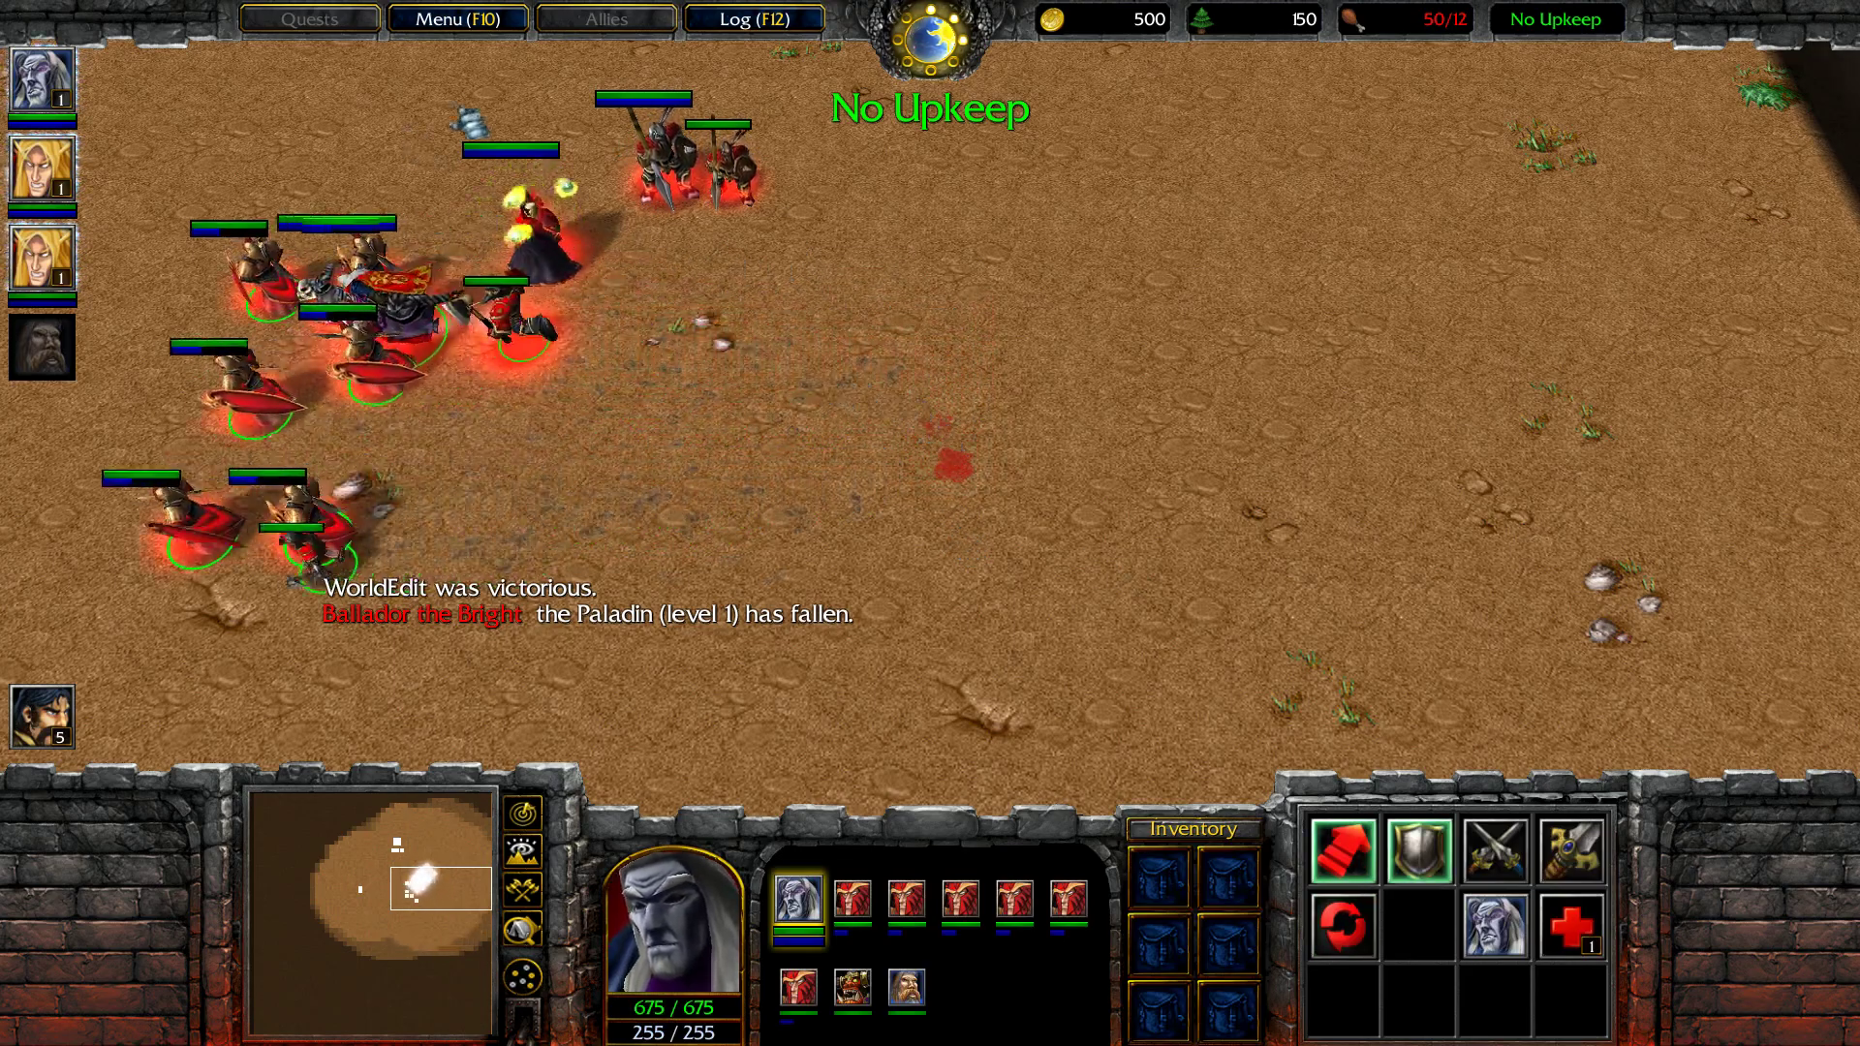
End the test game and exit the program, confirming the exit.
left_click(457, 18)
left_click(889, 555)
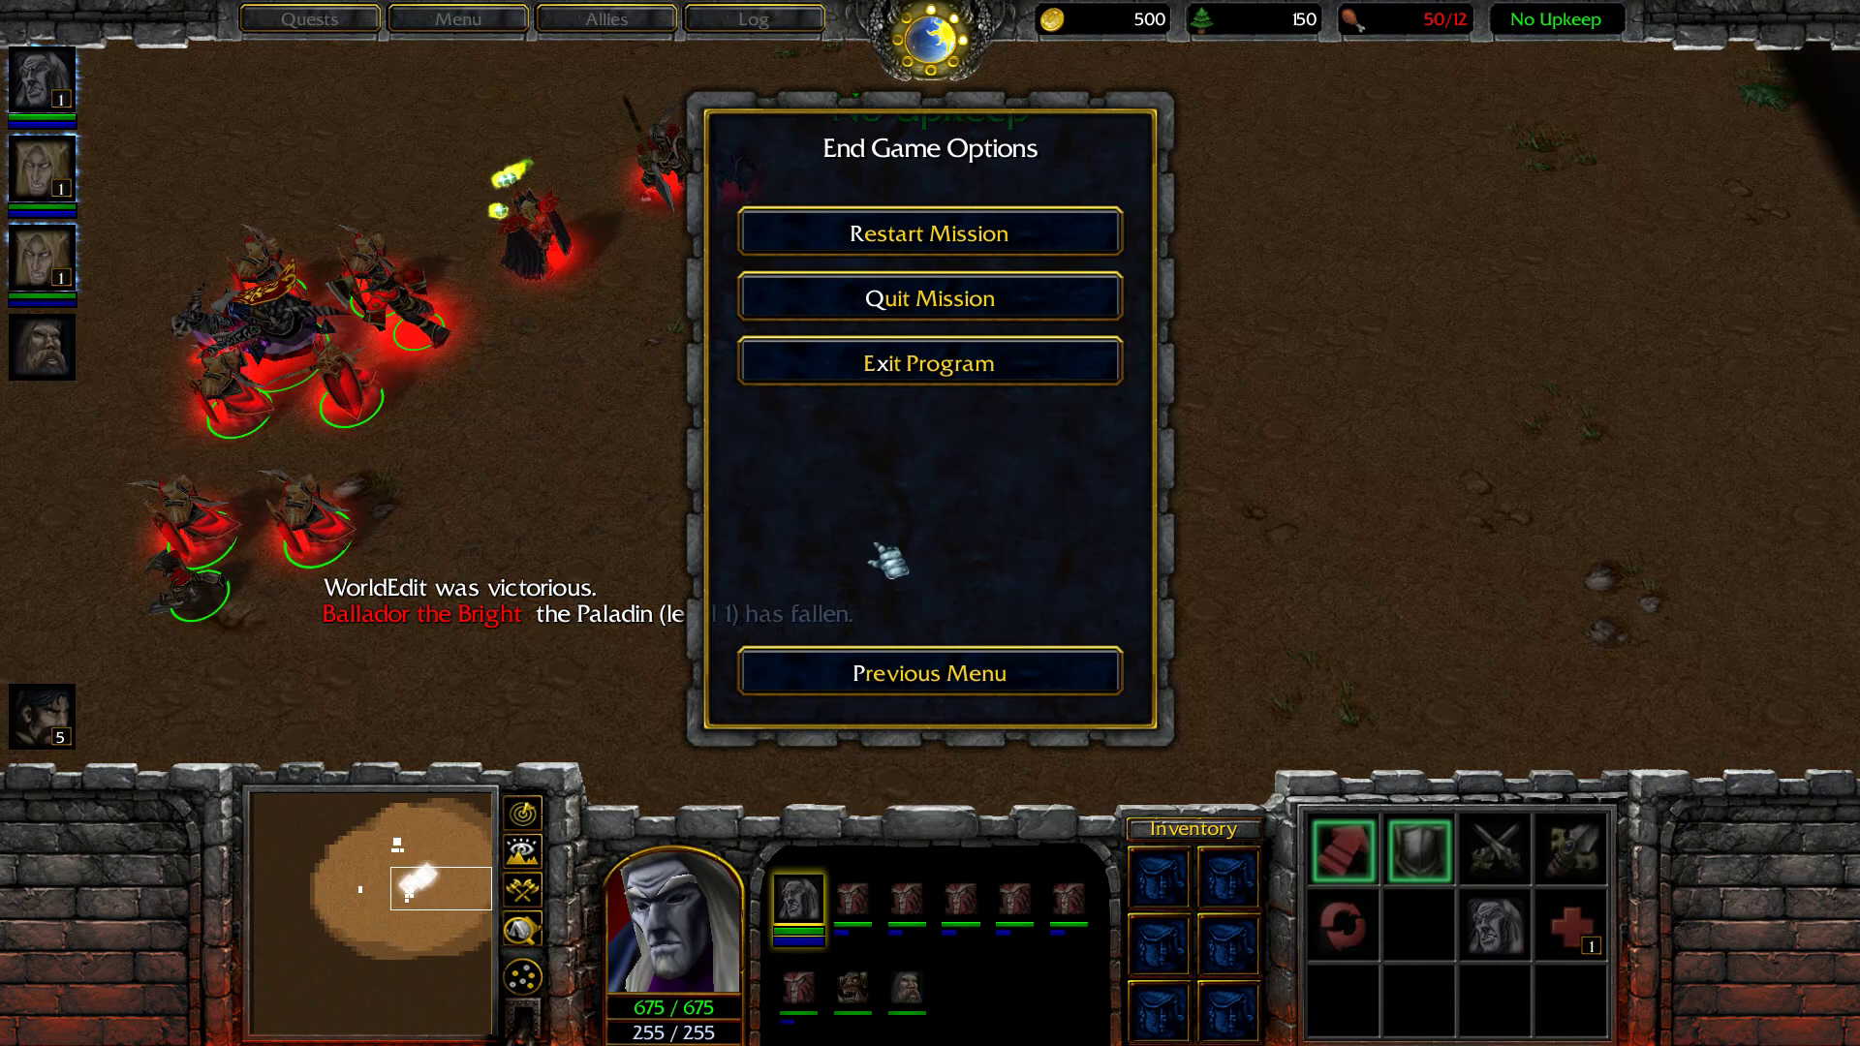
left_click(841, 370)
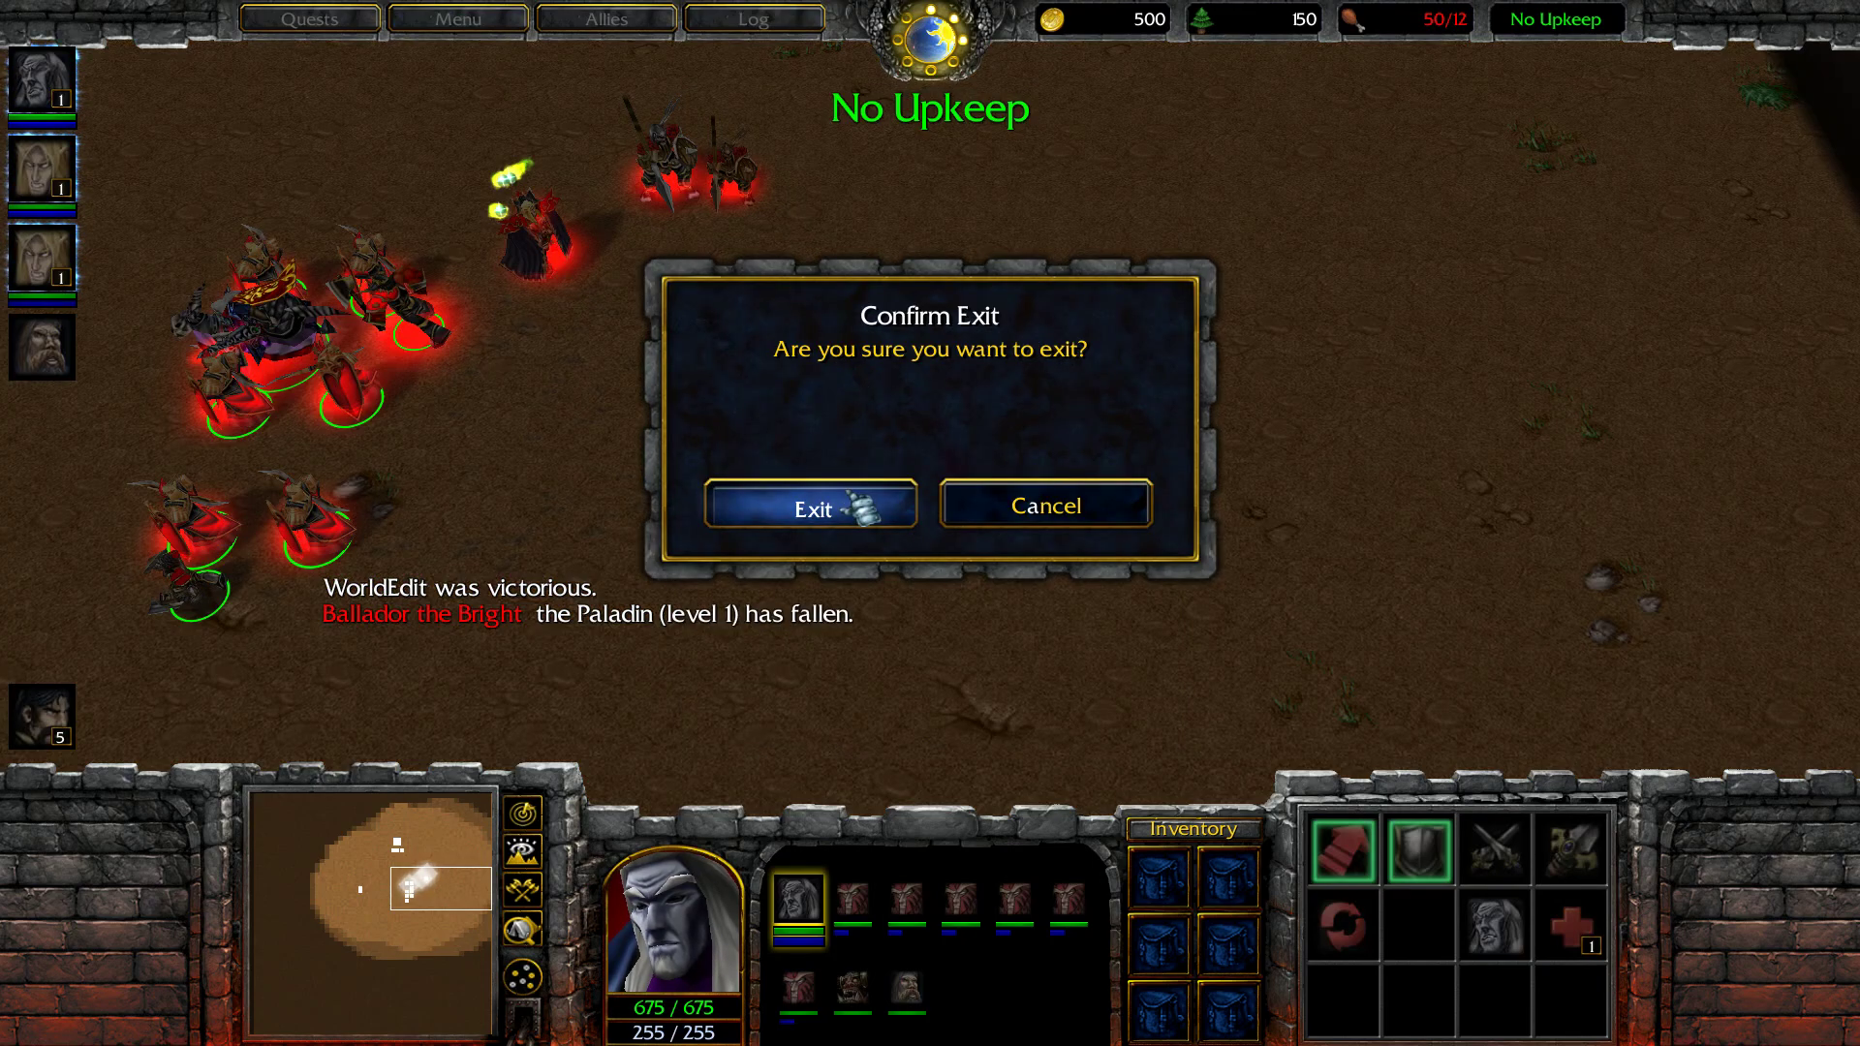
left_click(853, 505)
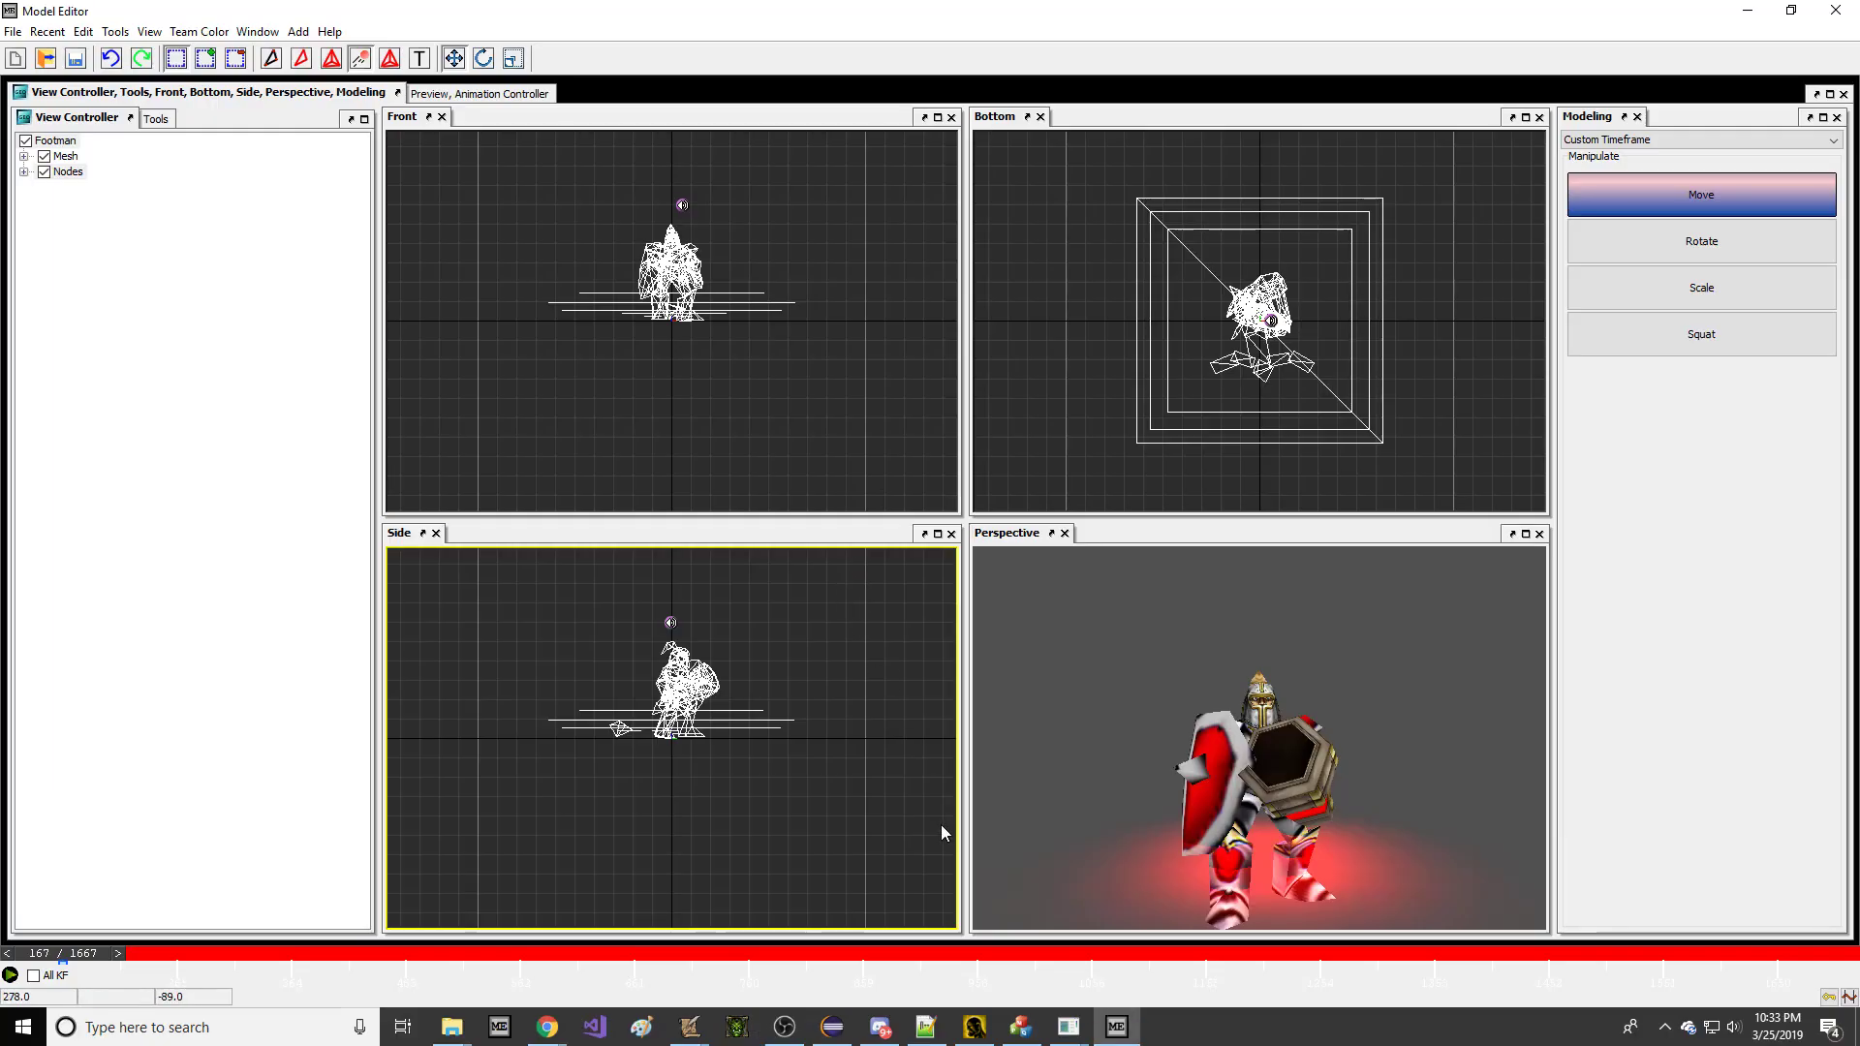
left_click_drag(1175, 748, 1218, 735)
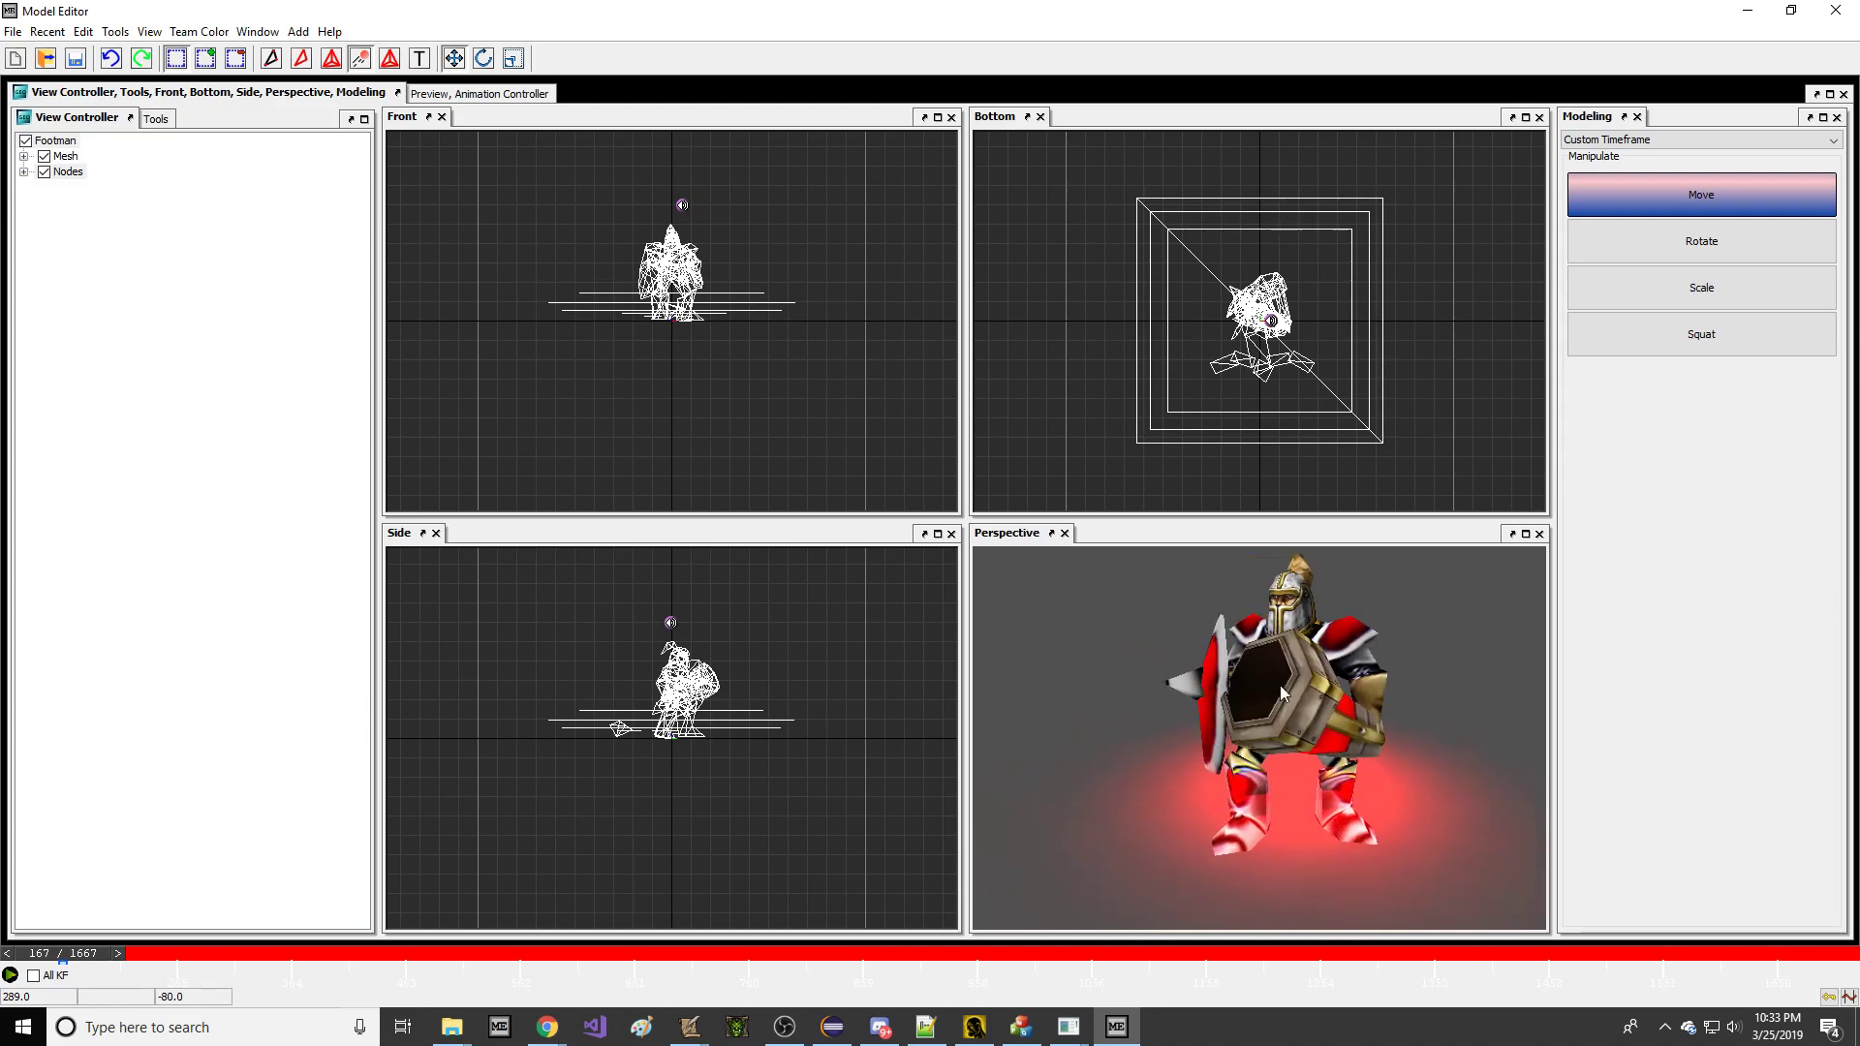
middle_click_drag(1276, 686, 1268, 688)
left_click_drag(1208, 704, 1362, 751)
Switch to YouTube Studio, check the channel's subscriber changes and video publication dates for the last 28 days, and return to the Model Editor.
mouse_move(547, 1025)
left_click(446, 906)
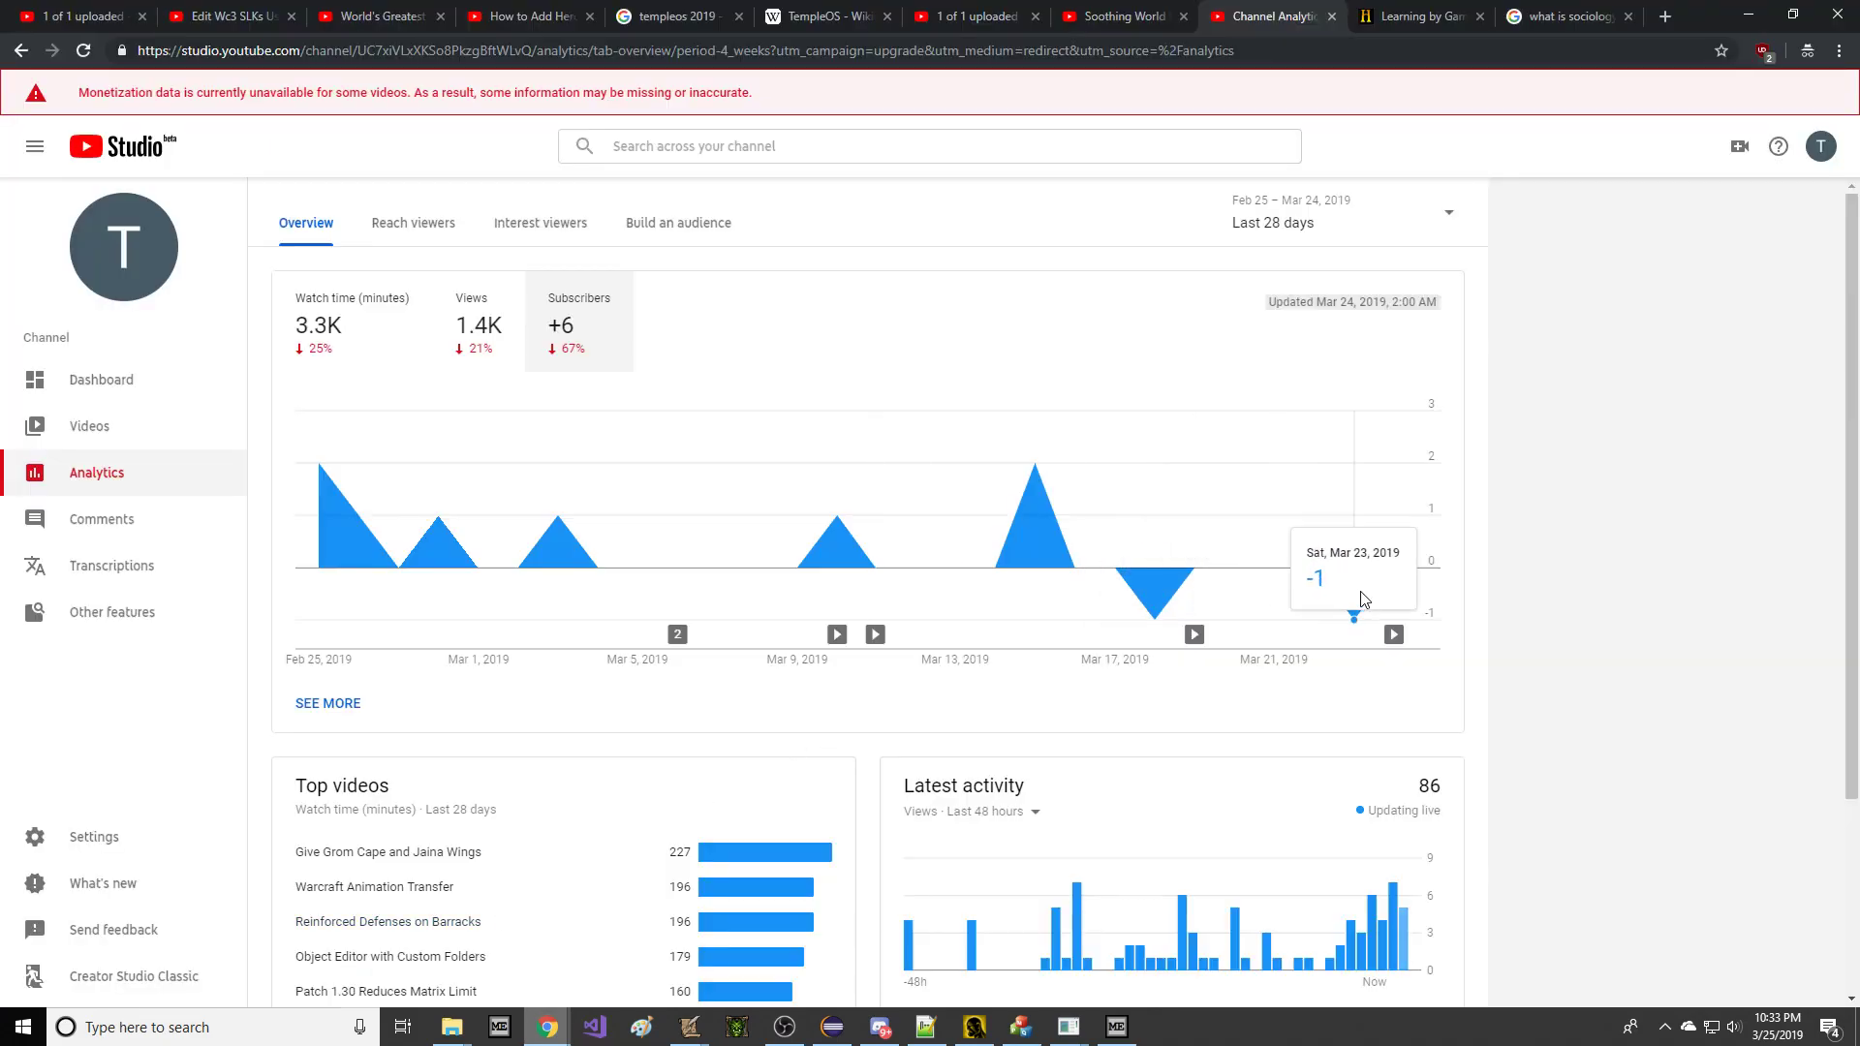
mouse_move(1203, 645)
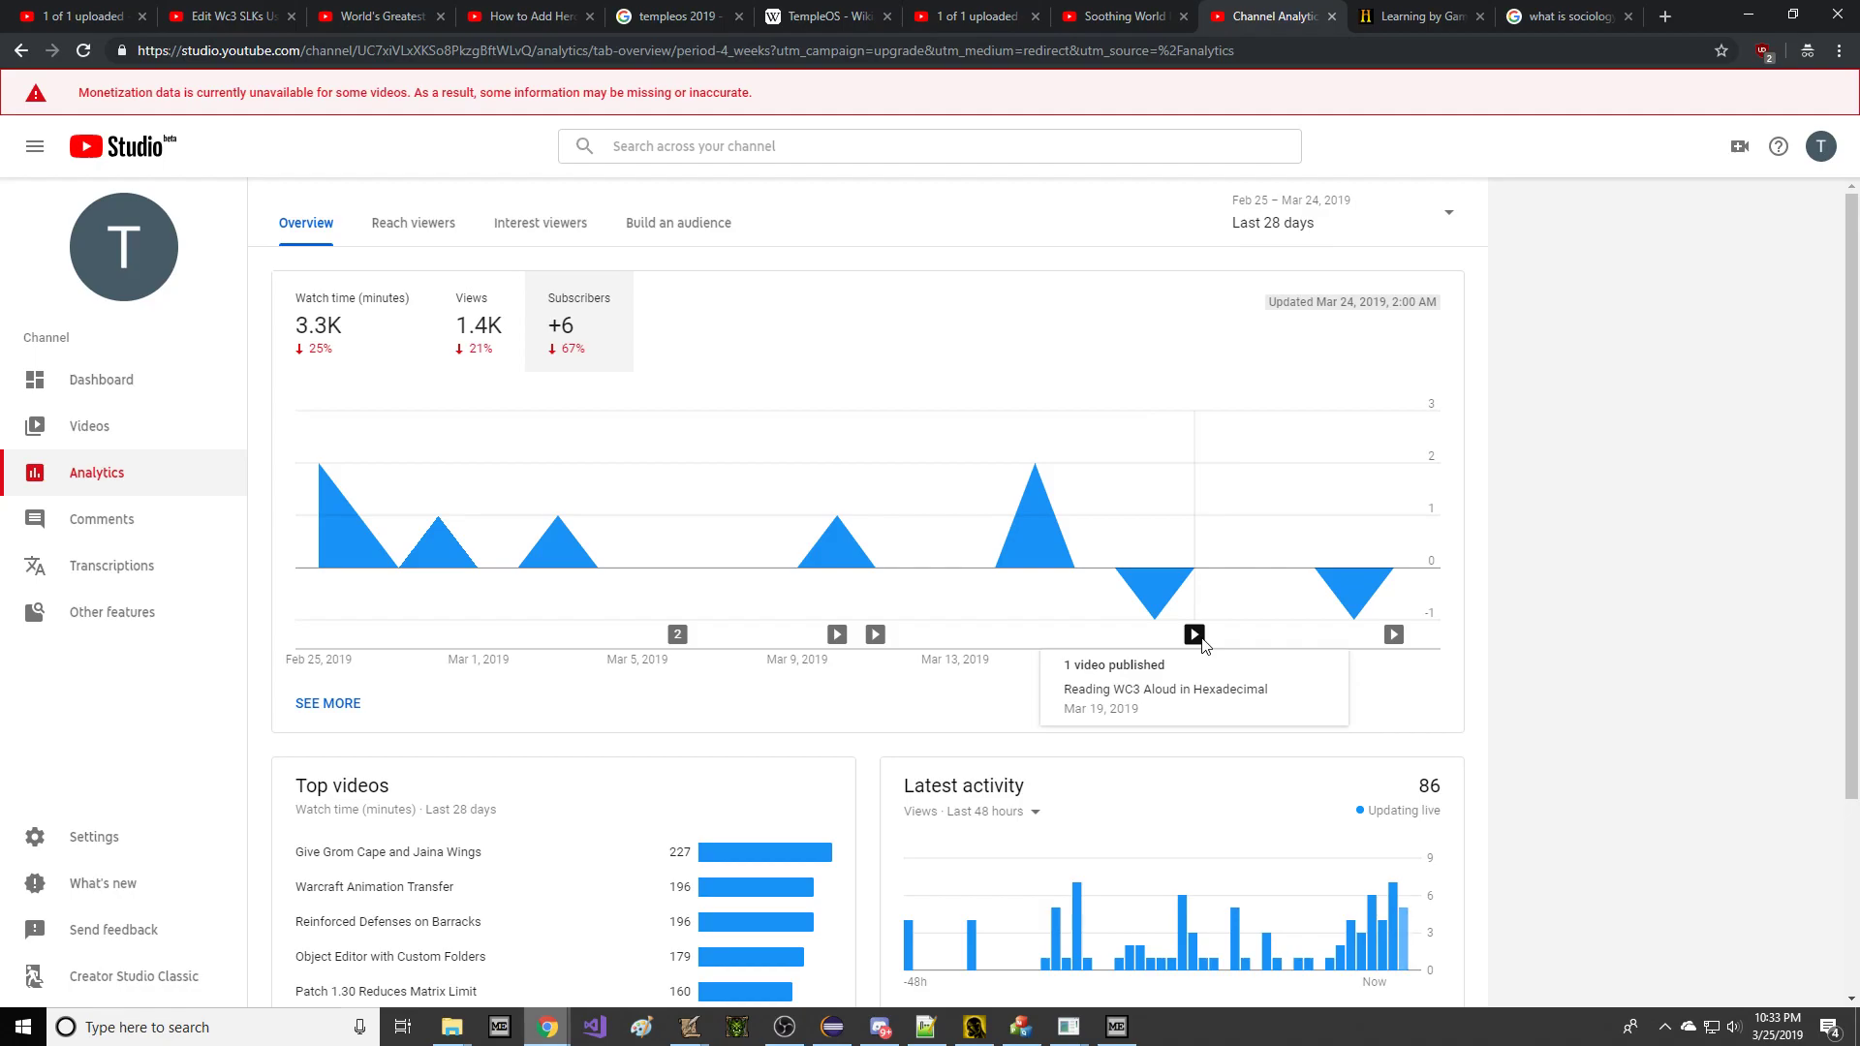
mouse_move(1416, 620)
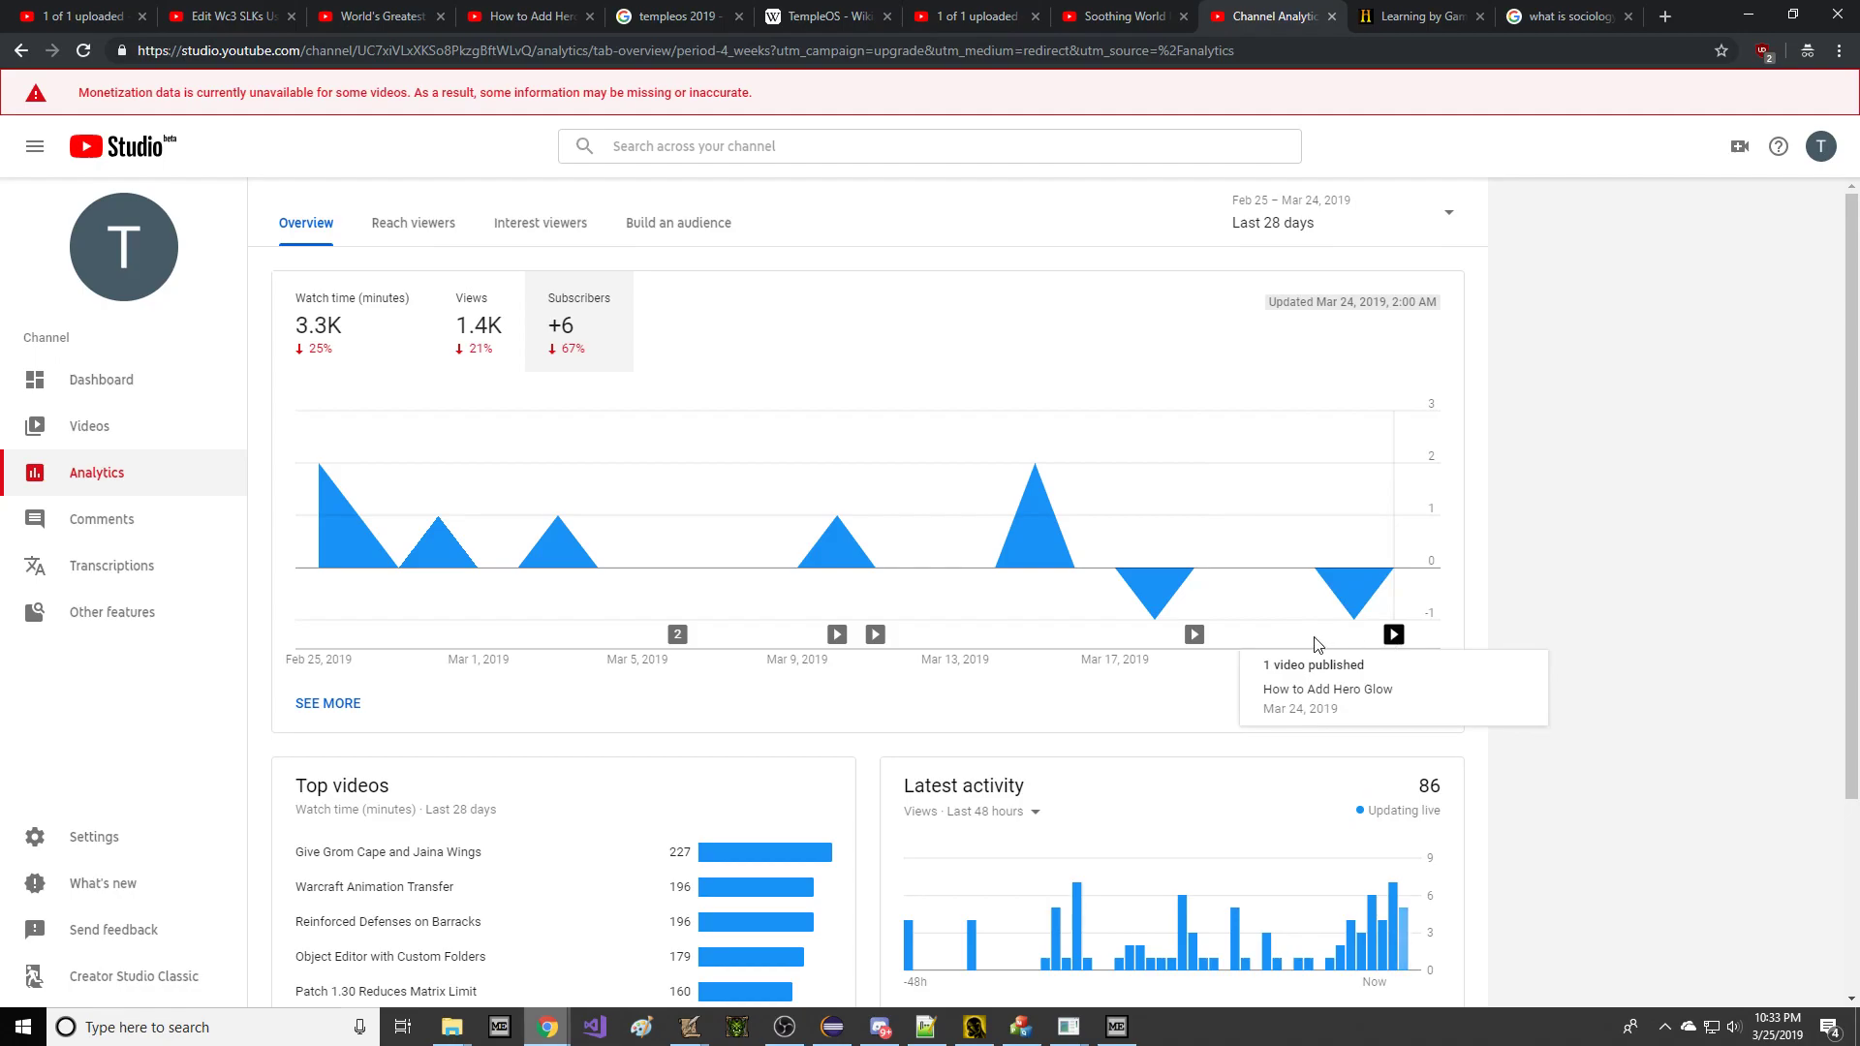
mouse_move(1168, 616)
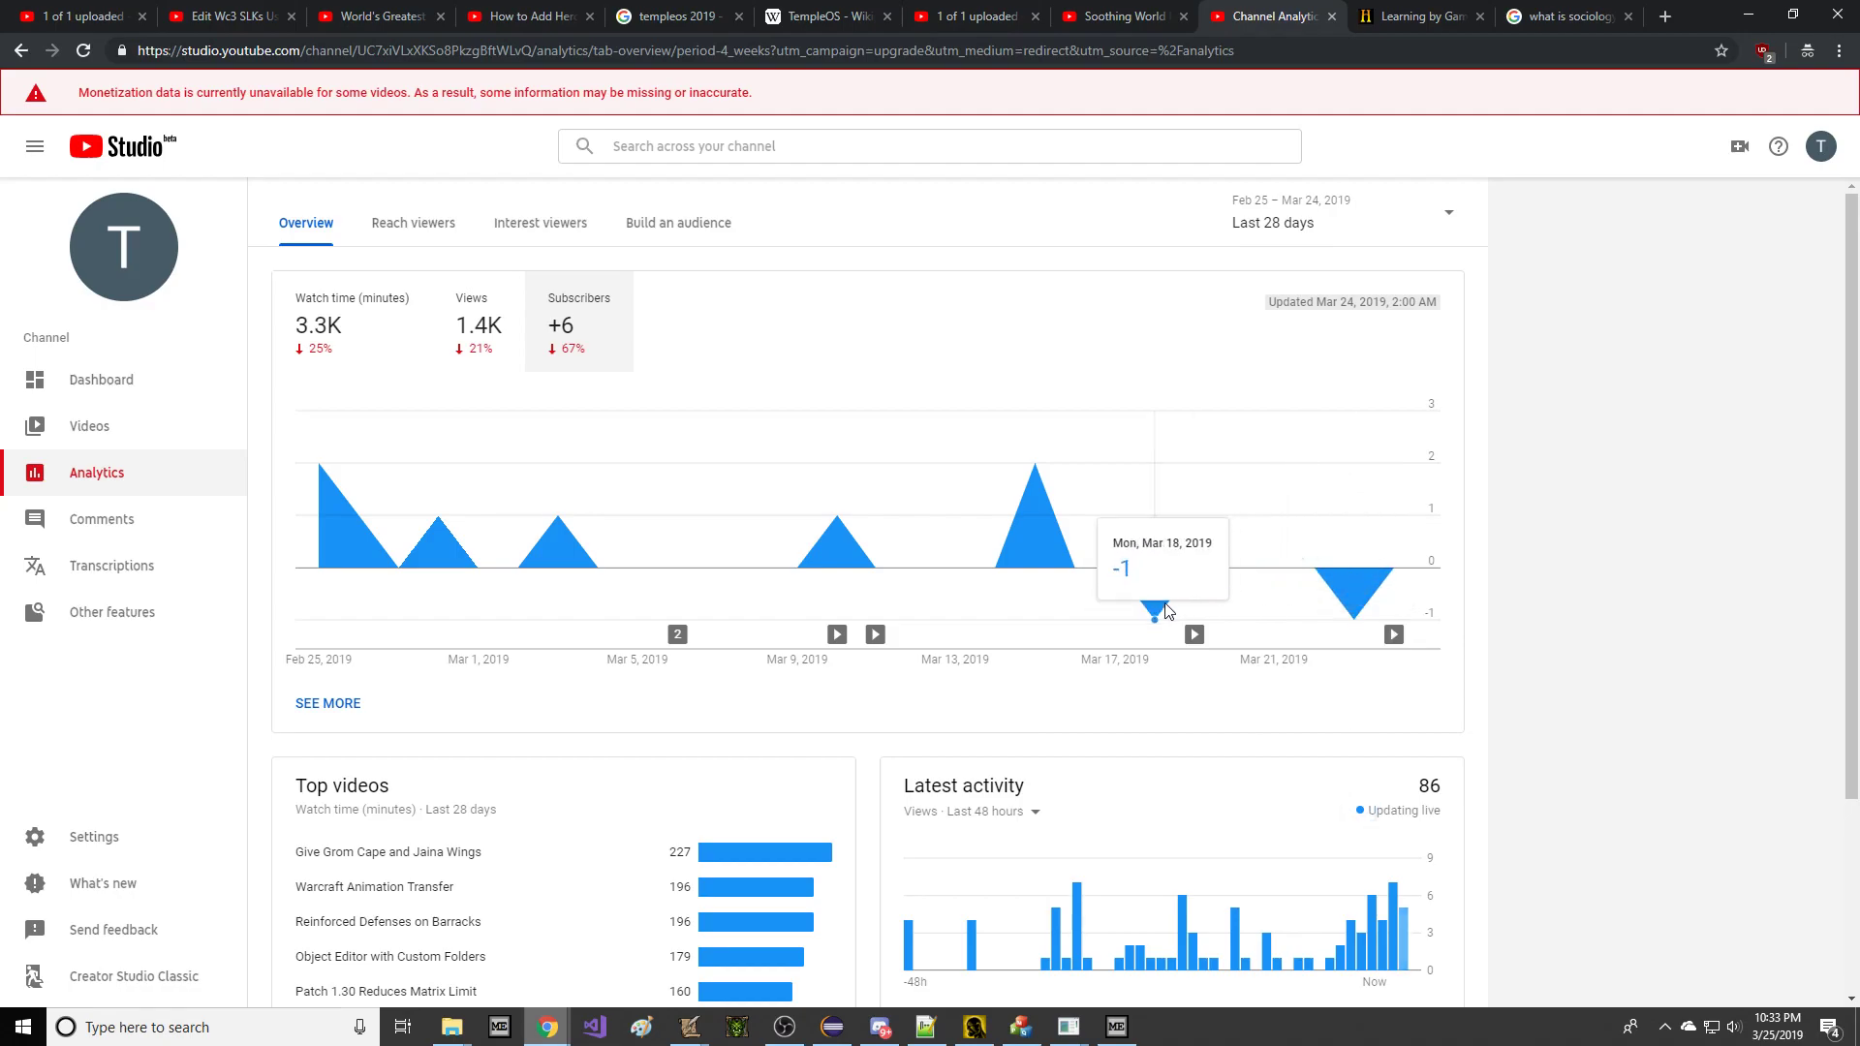
scroll(1537, 557, "down", 3)
scroll(1544, 565, "up", 3)
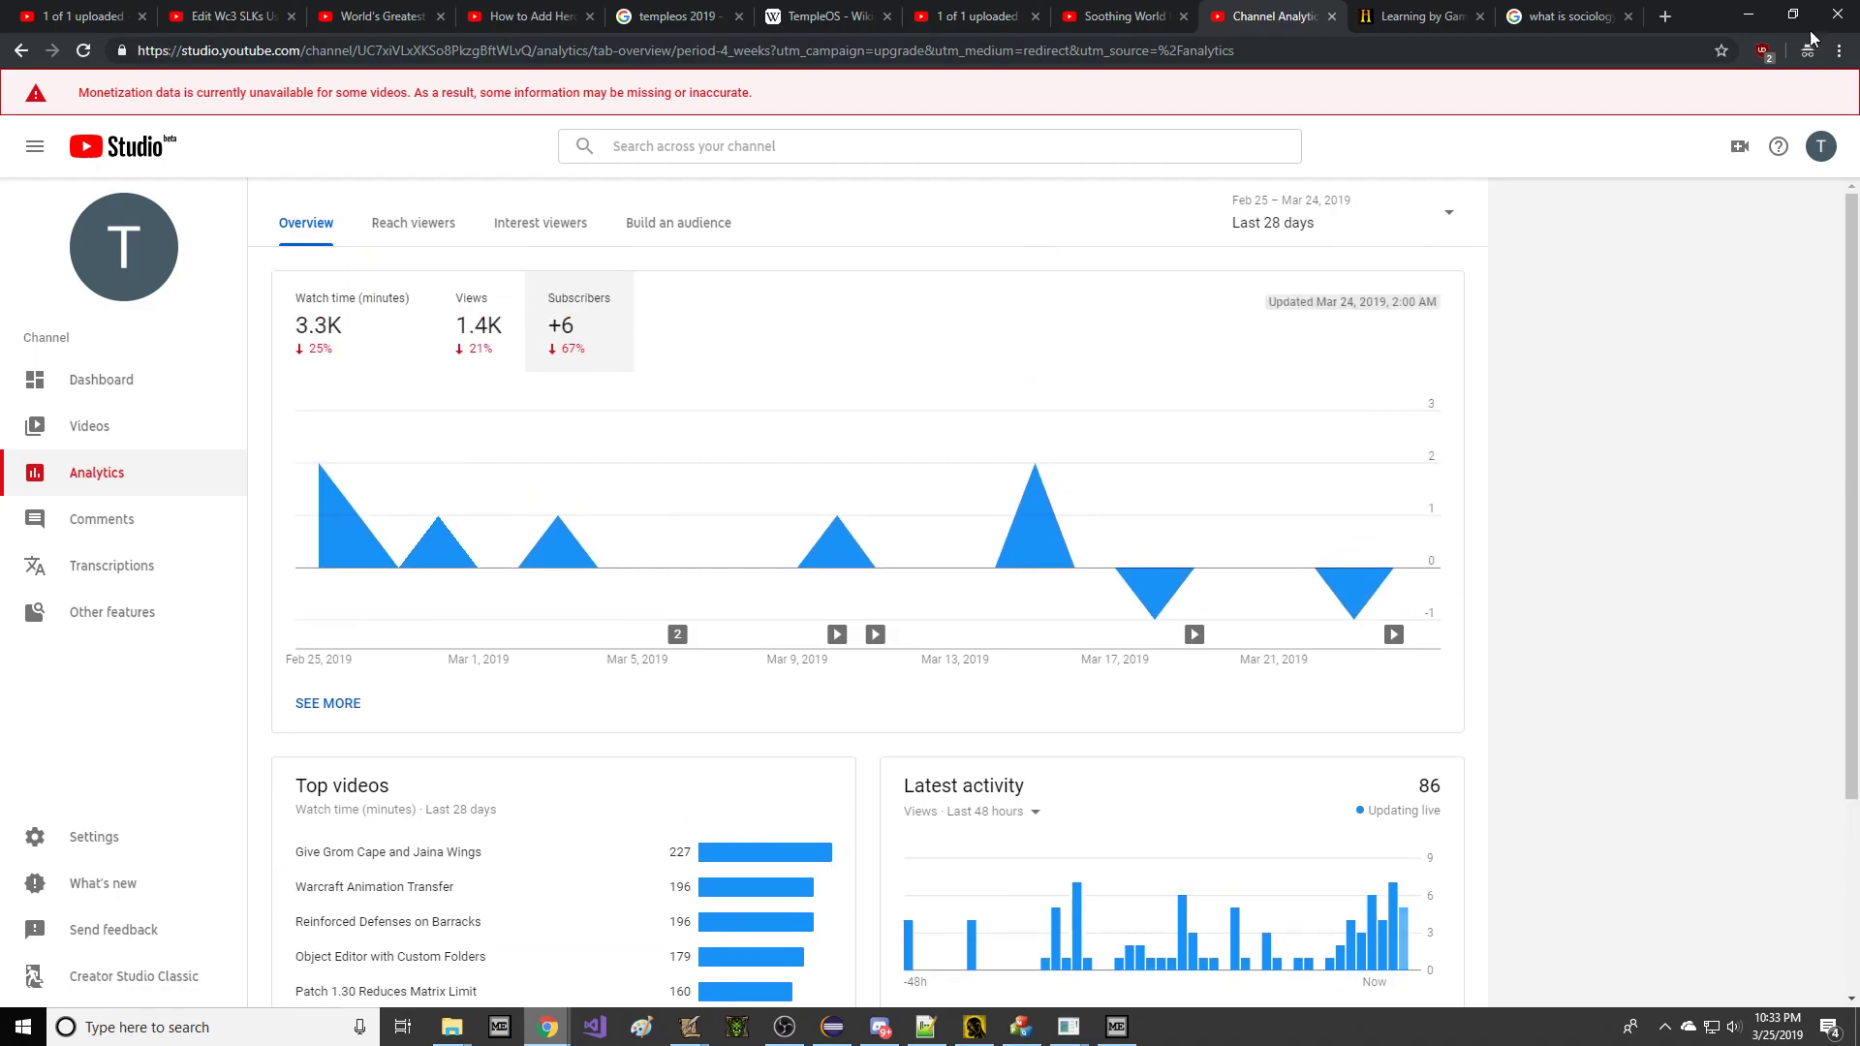
left_click(1749, 13)
left_click_drag(1260, 678, 1204, 718)
scroll(1254, 719, "up", 5)
scroll(1253, 718, "down", 2)
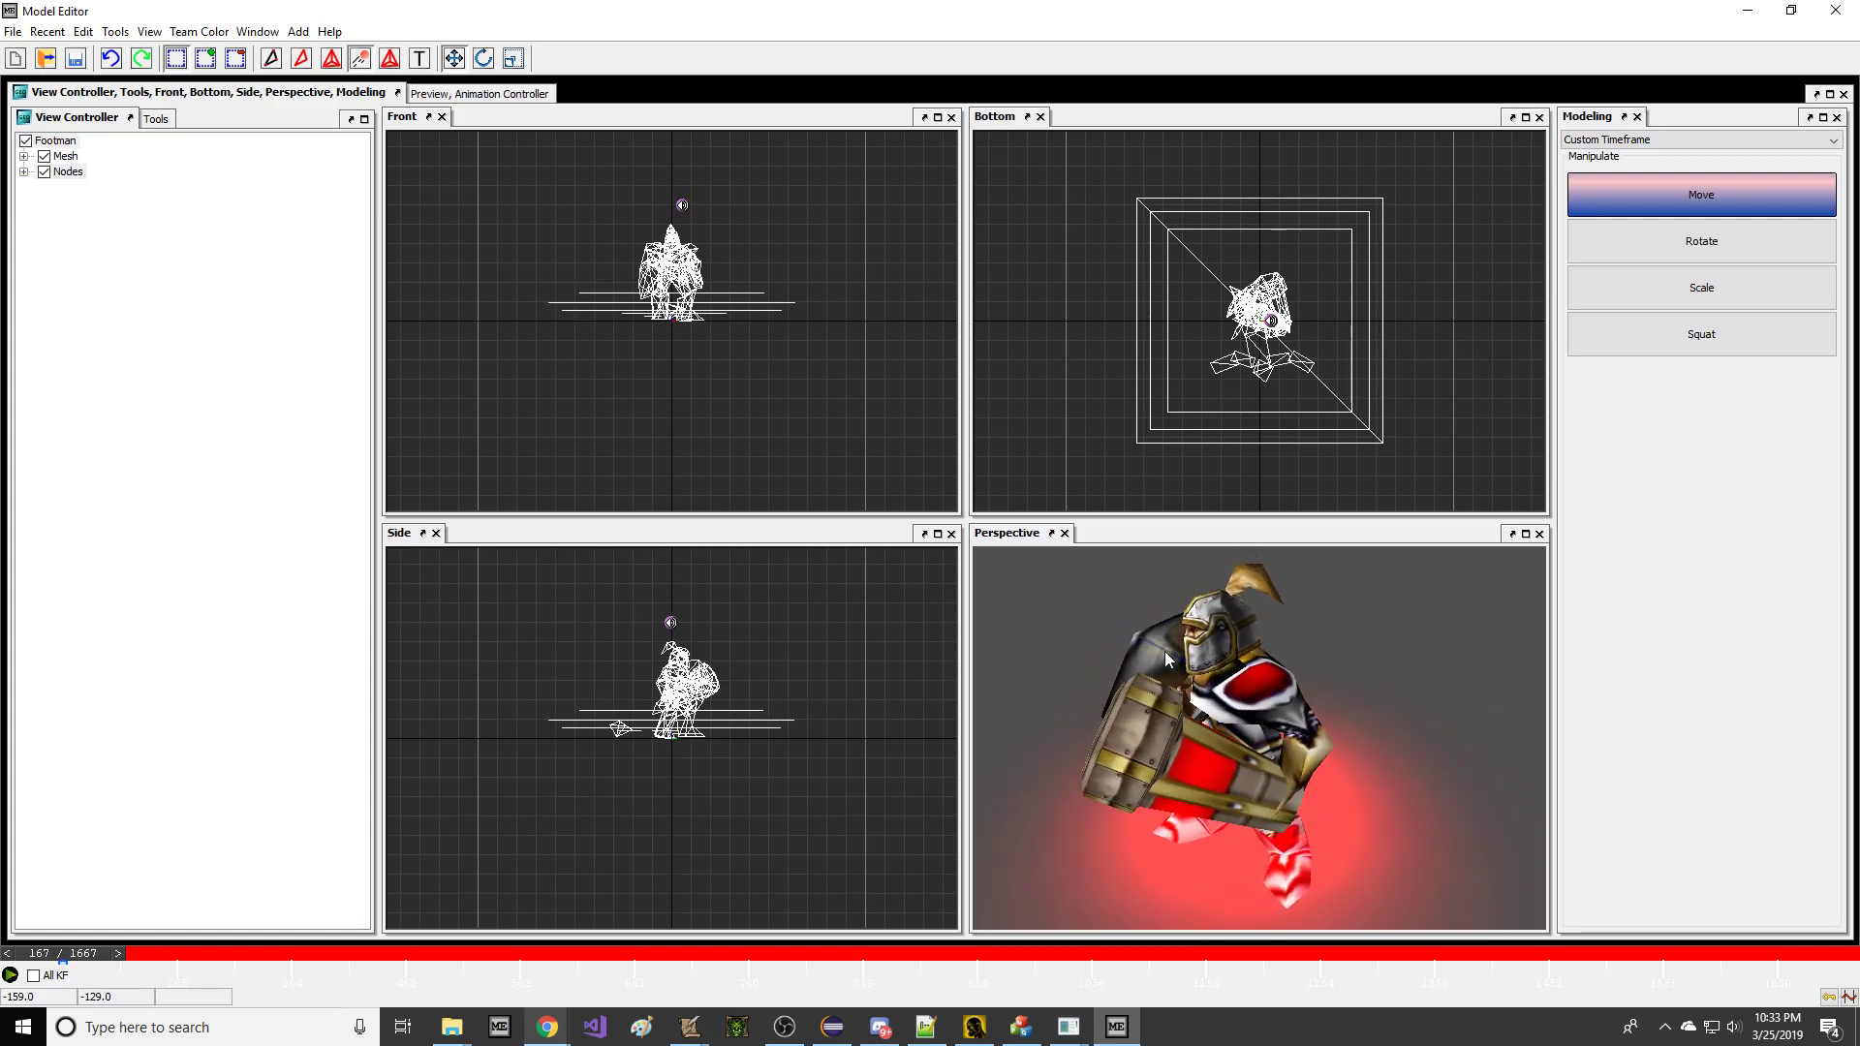